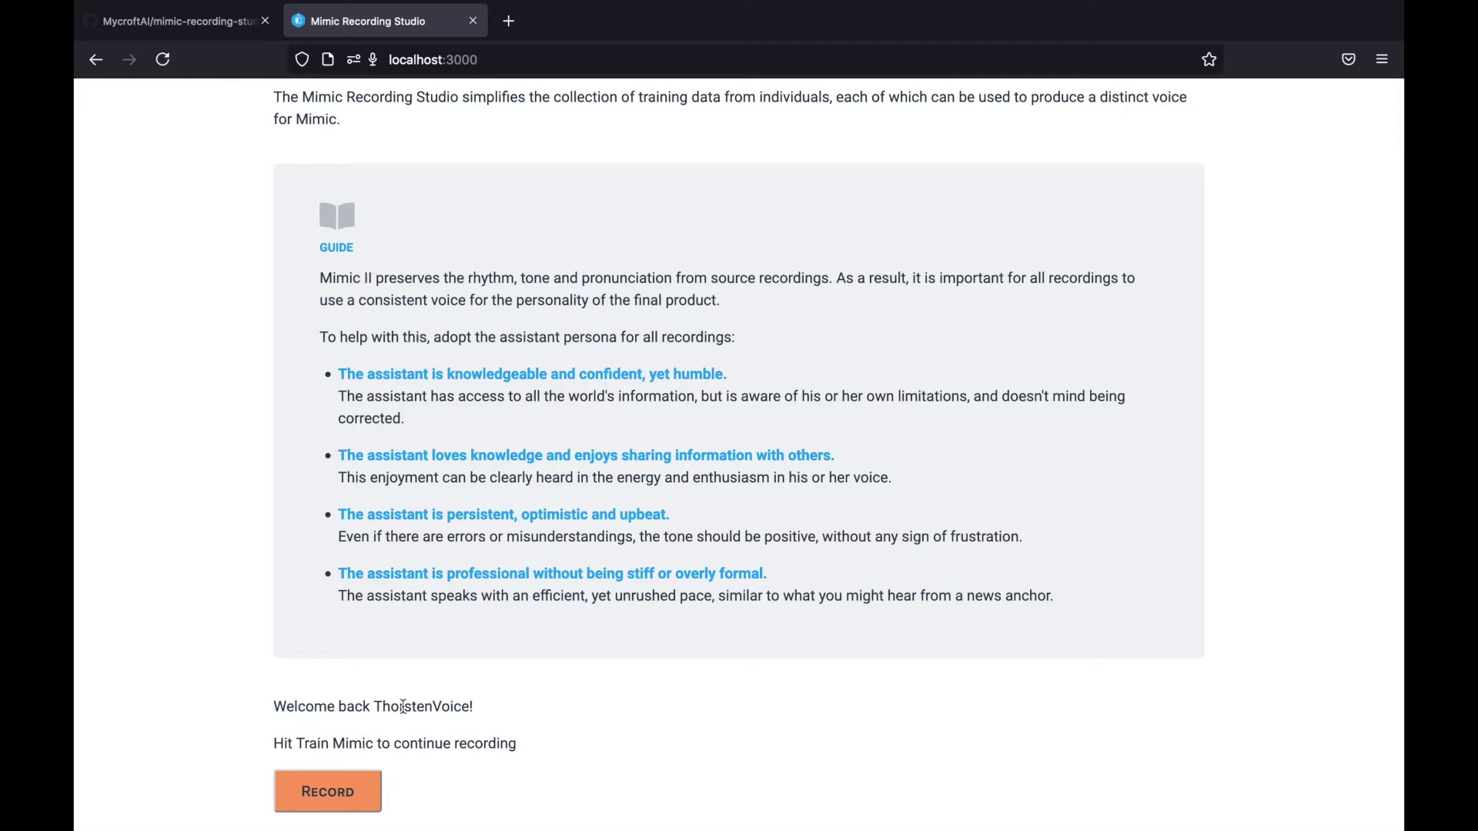
key("shift+F9")
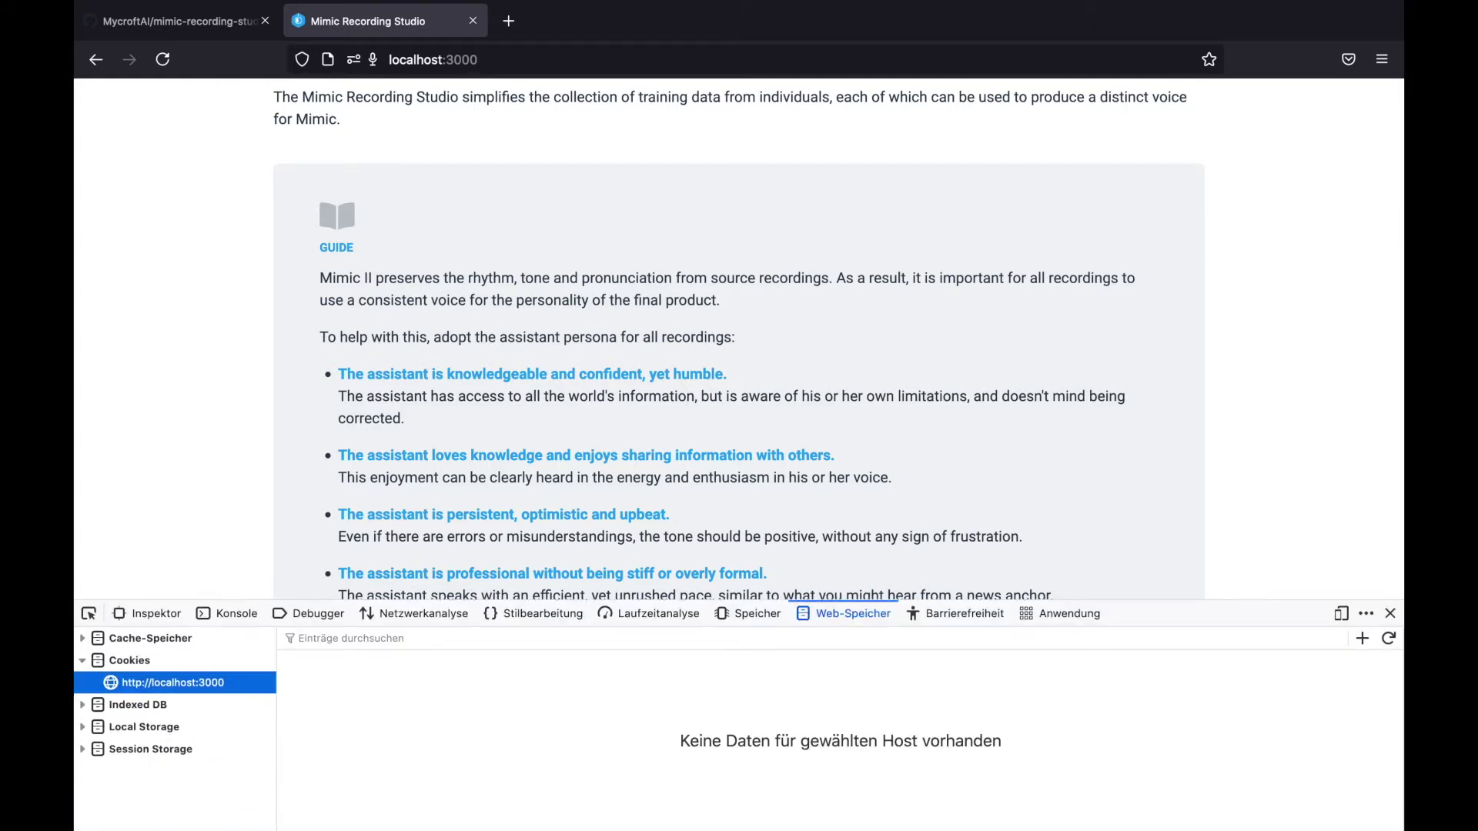
left_click(84, 729)
left_click(153, 752)
left_click(100, 663)
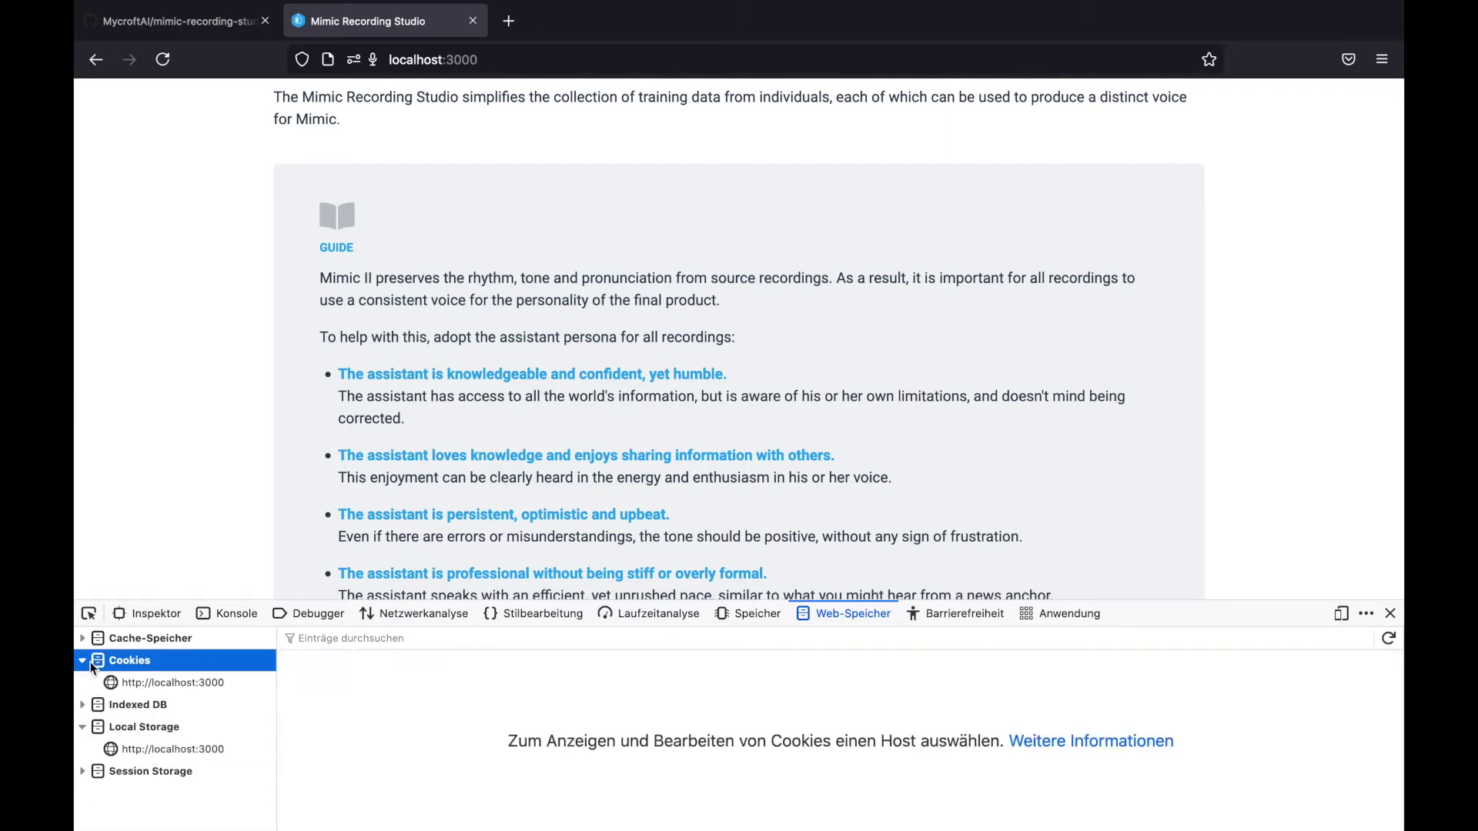
left_click(83, 661)
left_click(156, 728)
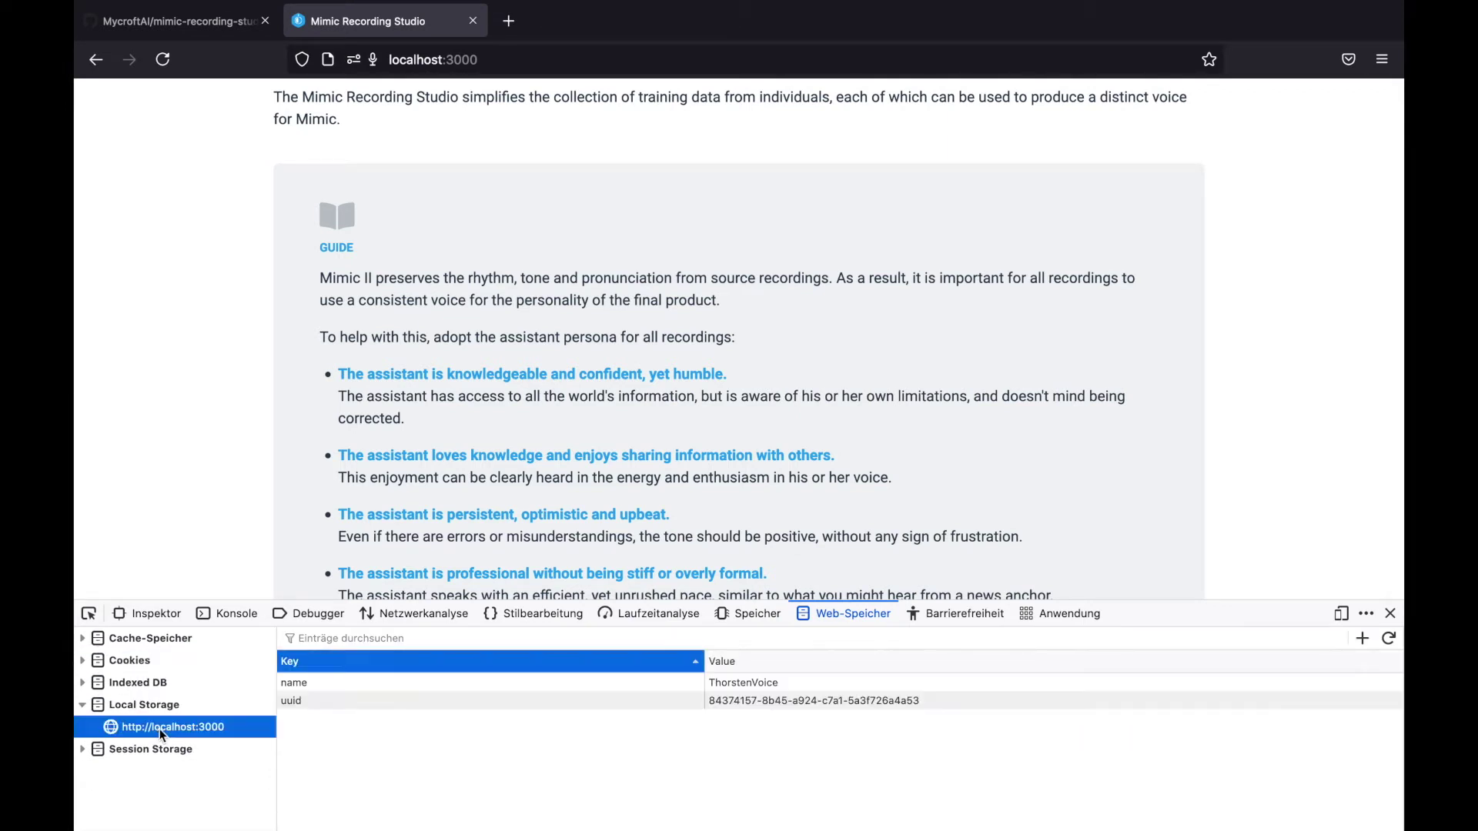
Inspect the name and uuid entries in local storage, and close the Mimic Recording Studio page.
left_click(330, 686)
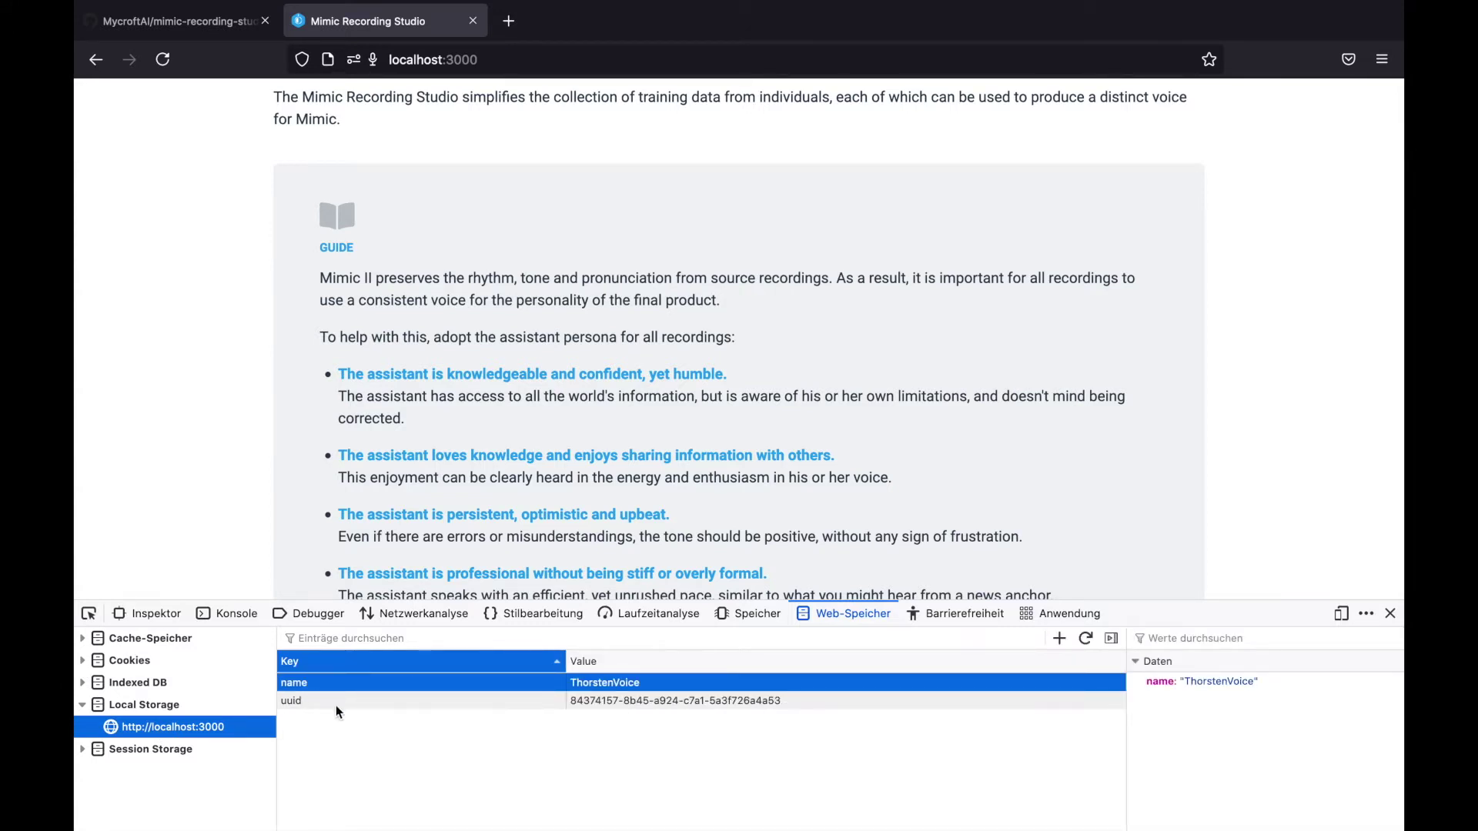
left_click(629, 701)
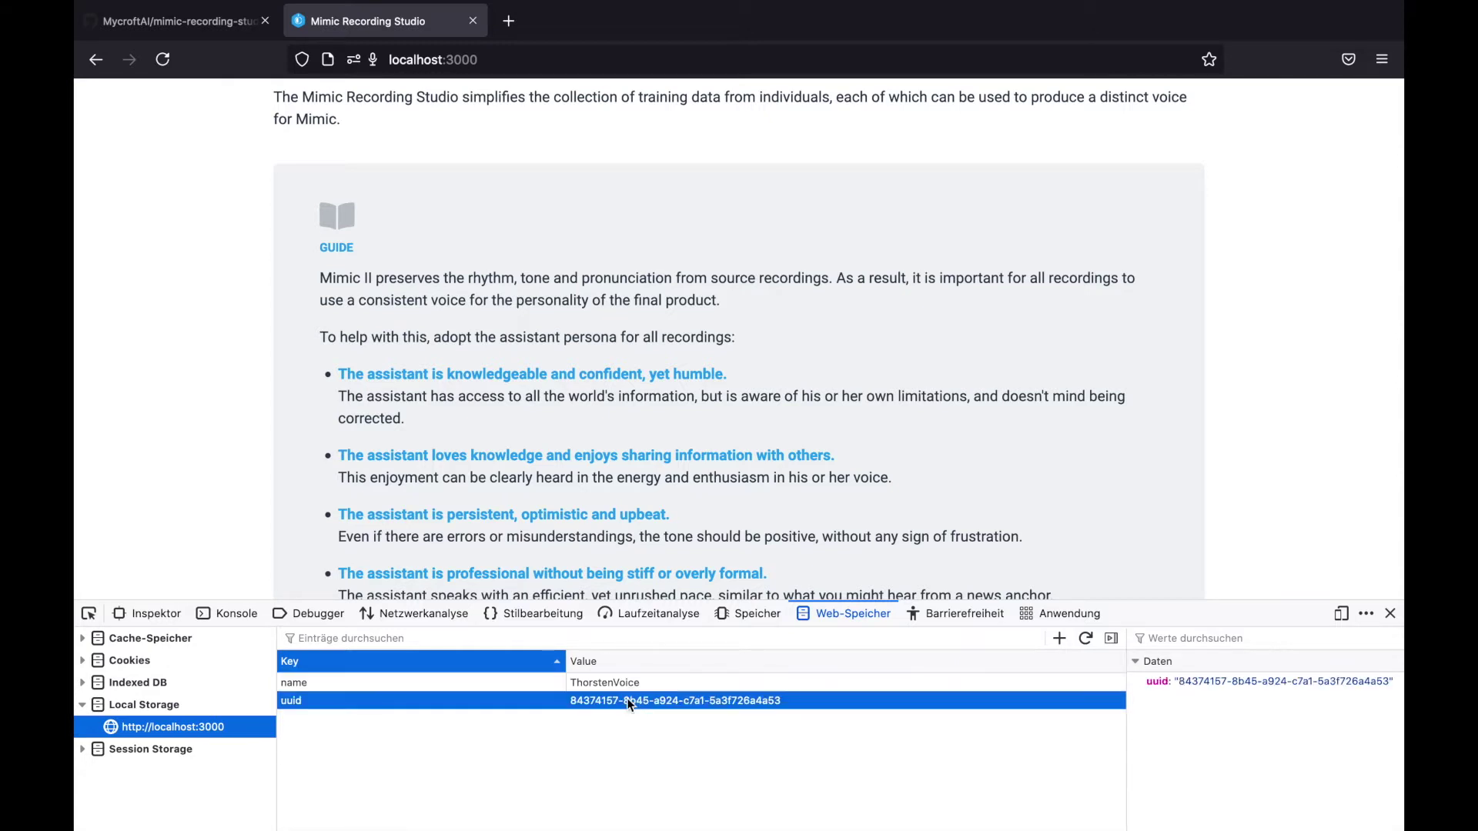
double_click(629, 702)
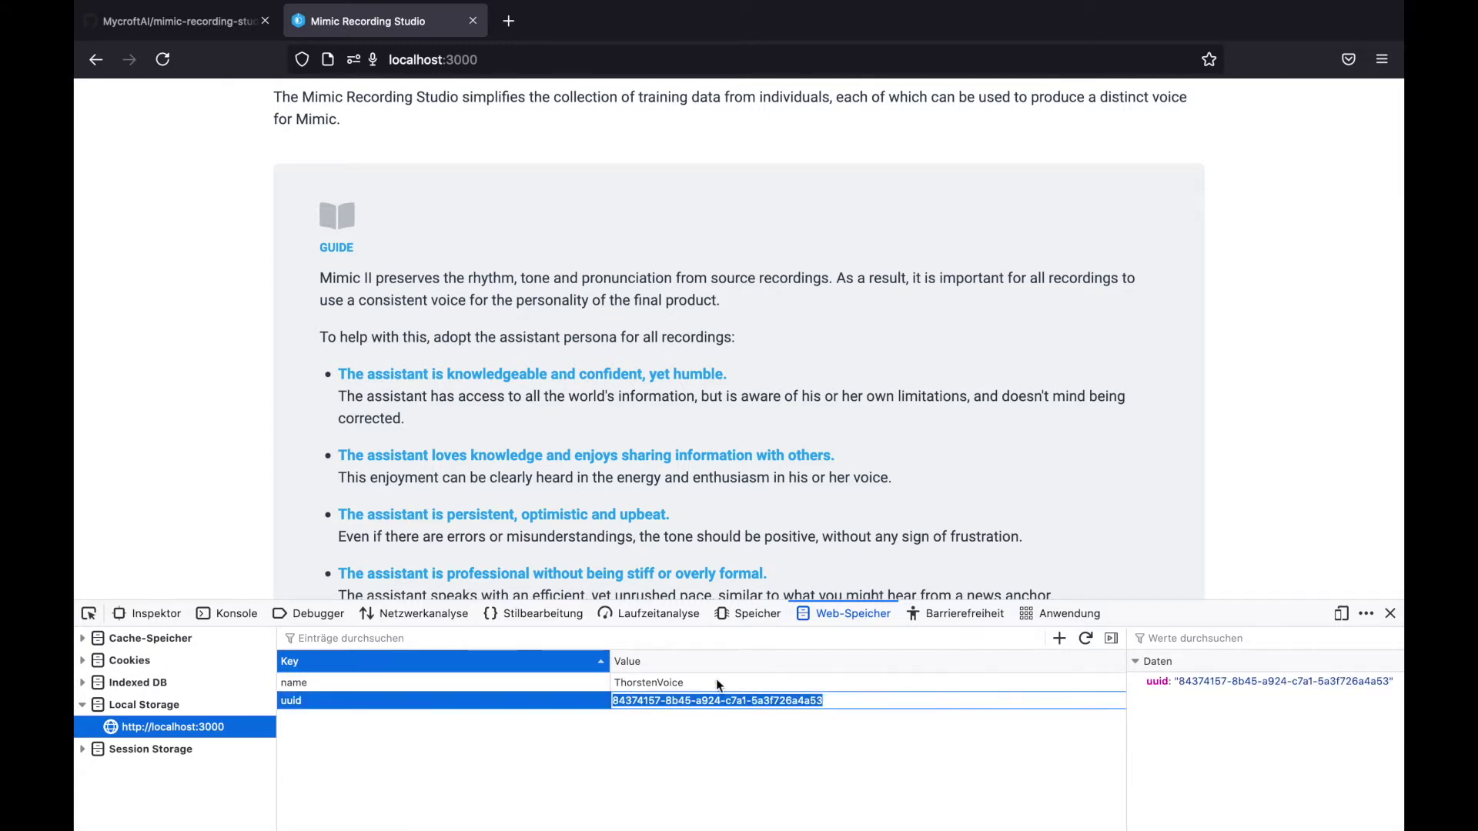
left_click(867, 695)
double_click(884, 698)
left_click(884, 698)
key("super+a")
left_click(603, 731)
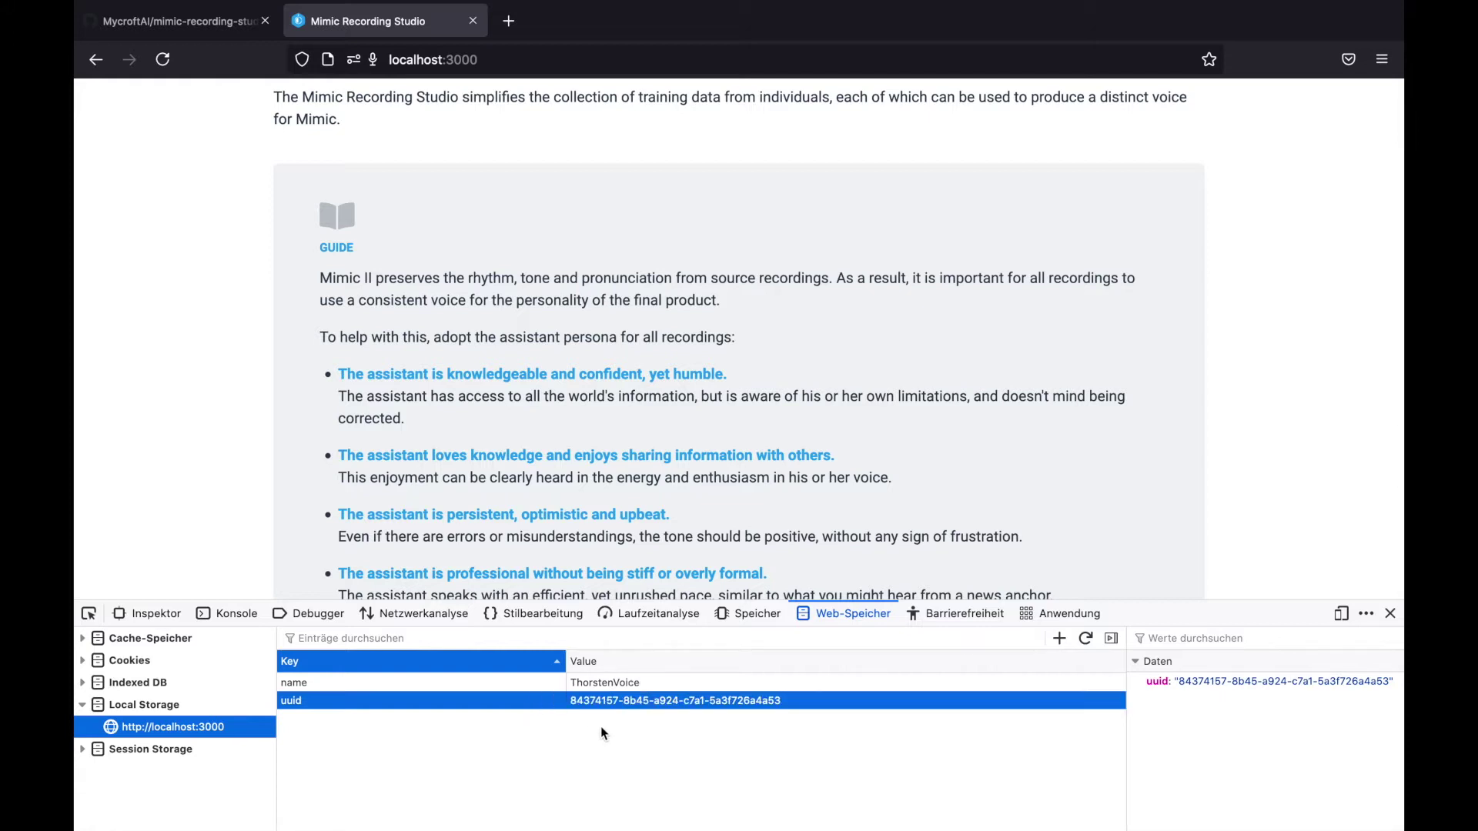
left_click(472, 21)
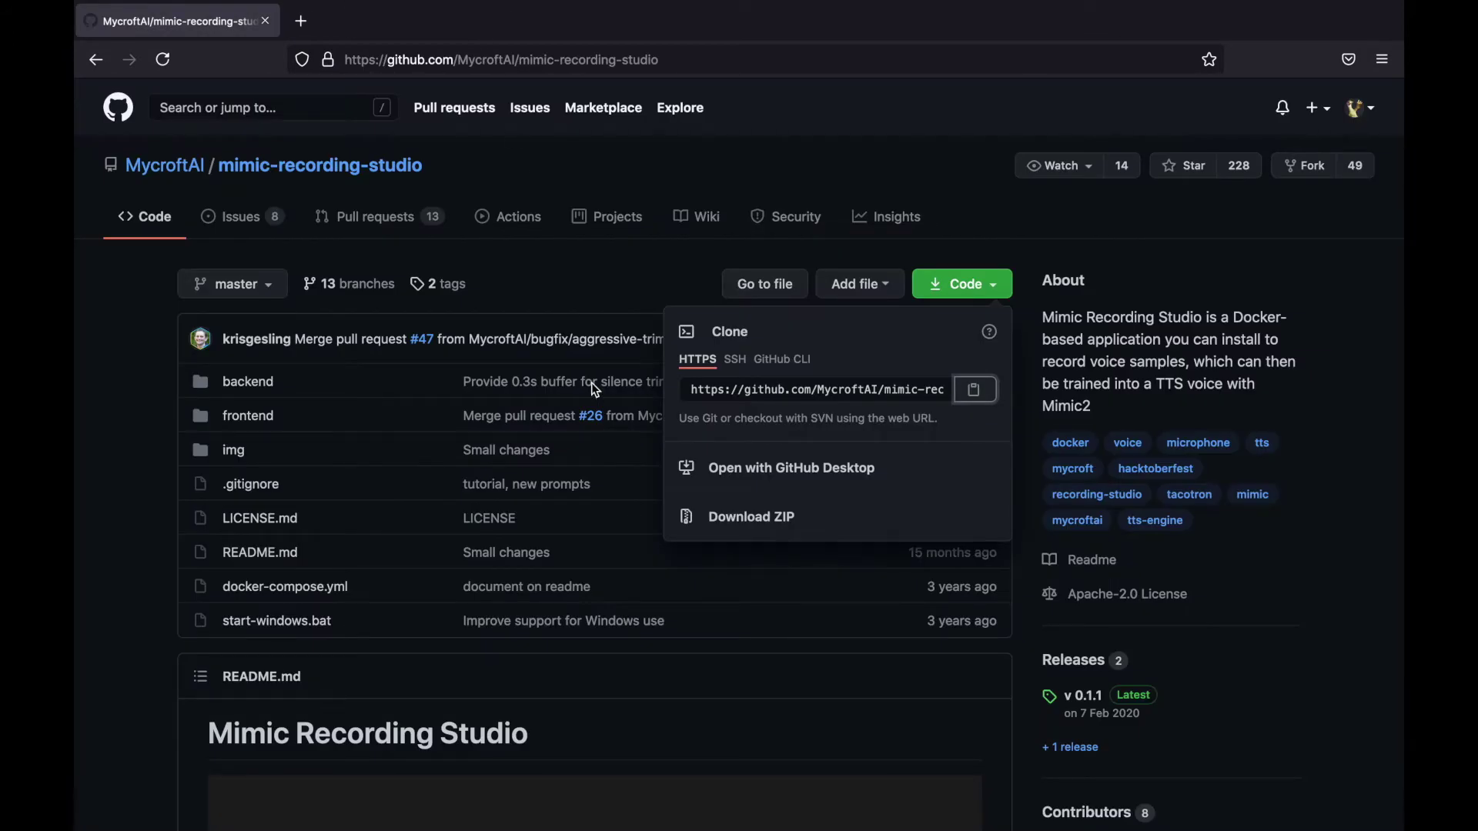
Switch to Finder and open the backend folder of mimic-recording-studio under Documents, with the window in full screen.
key("super+Tab")
key("super+Tab")
key("super+Tab")
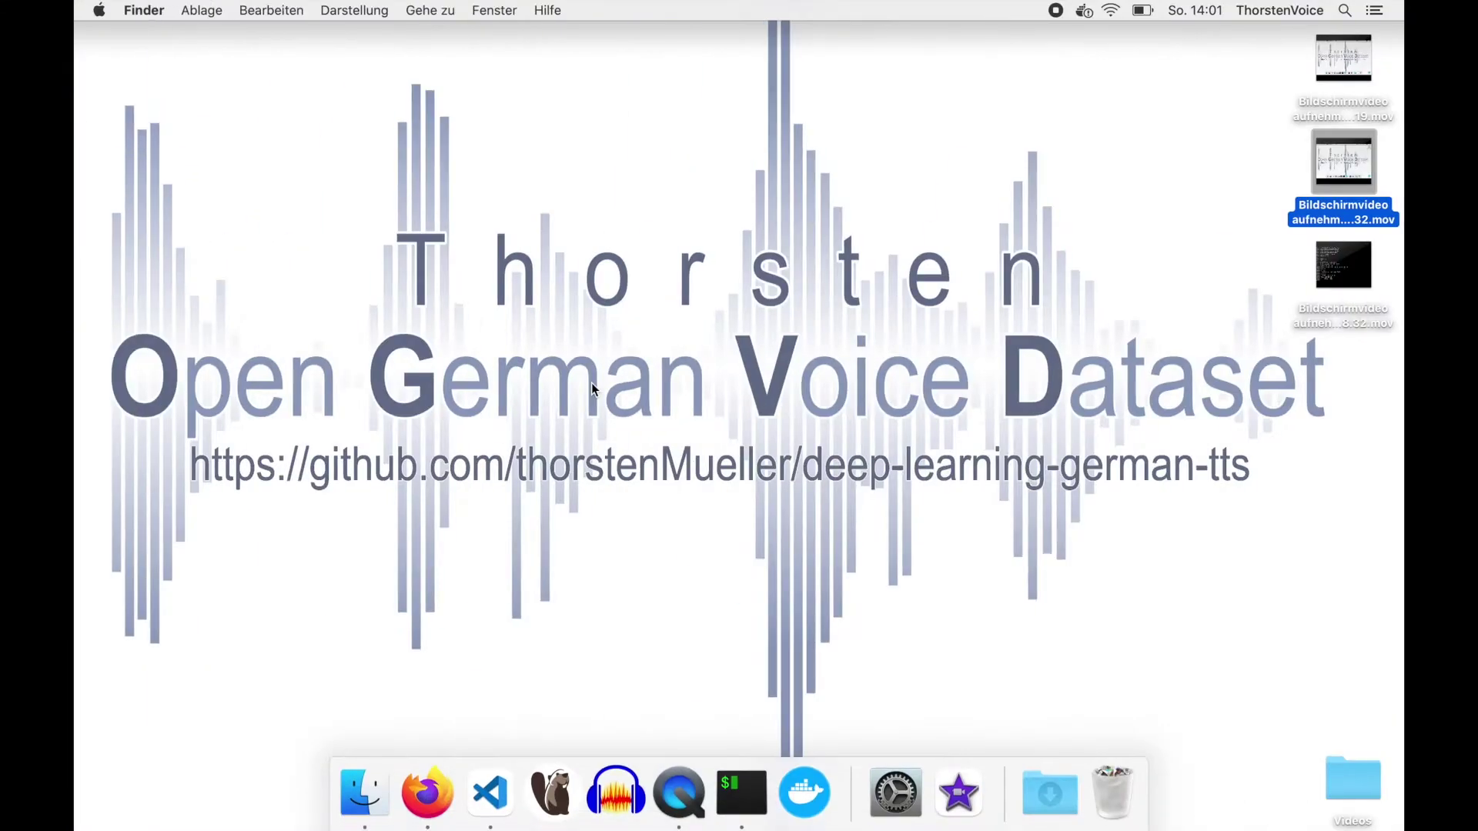
left_click(351, 798)
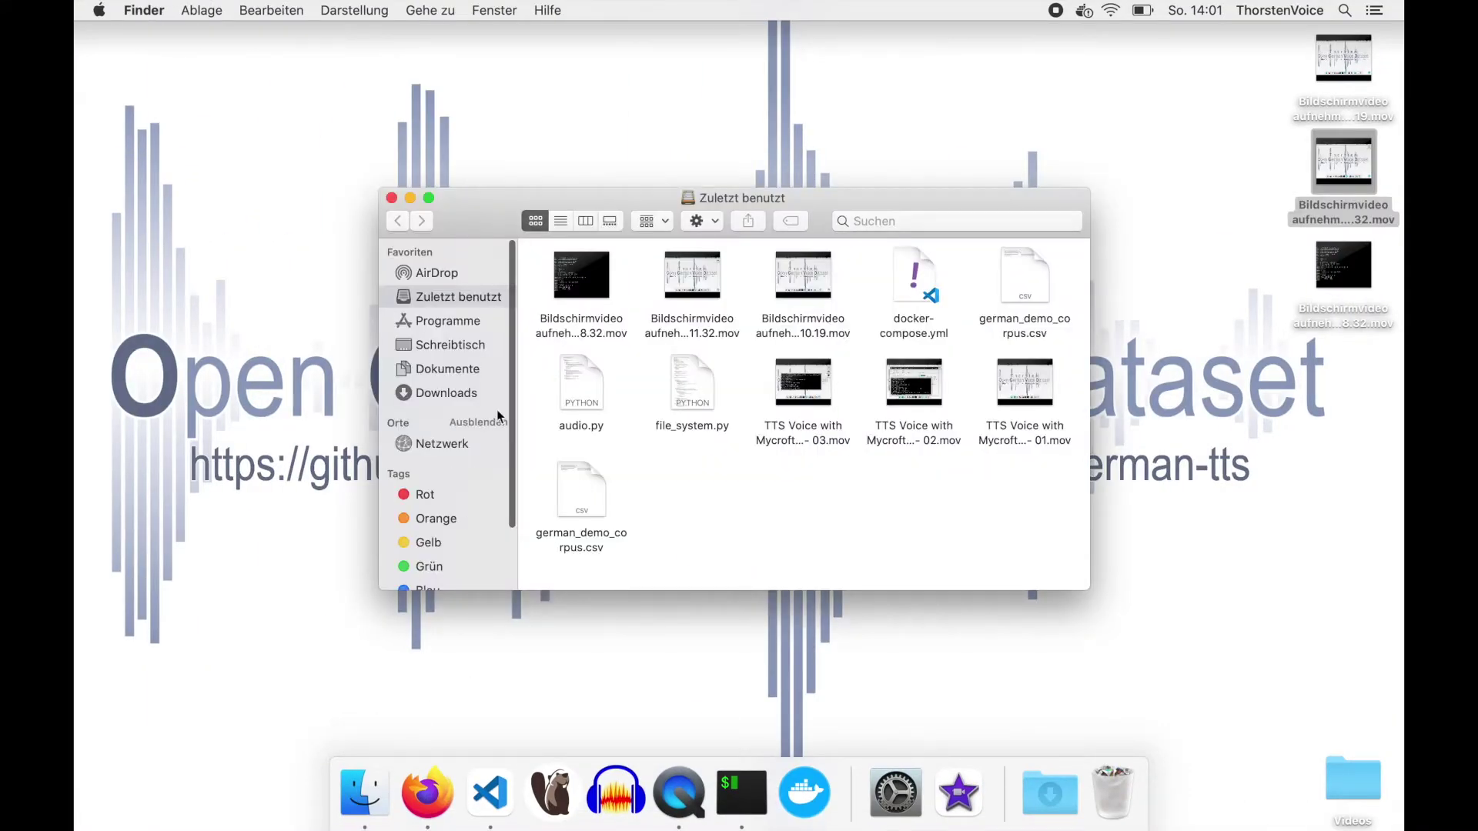
left_click(445, 370)
double_click(571, 286)
double_click(585, 268)
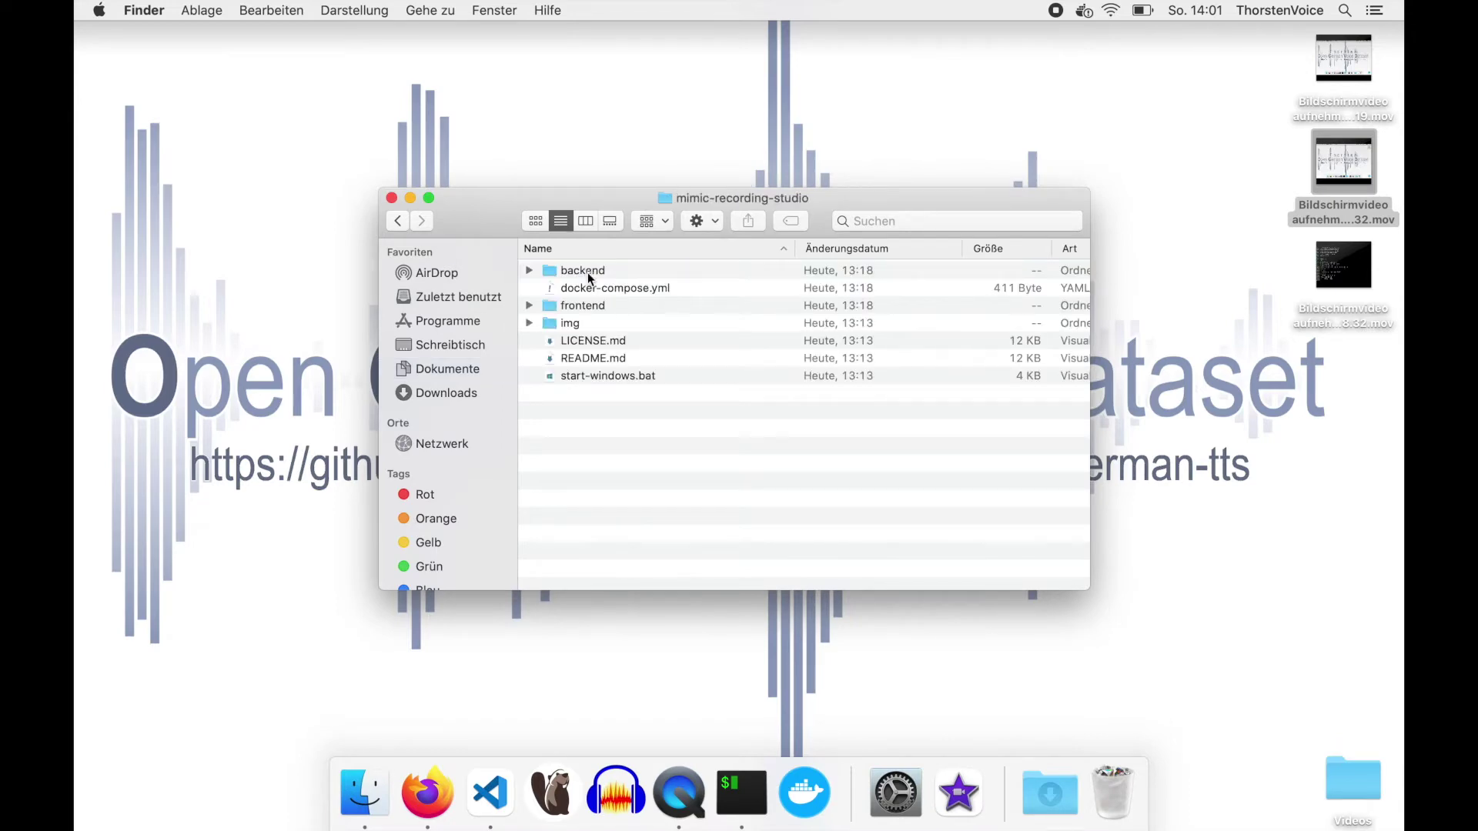
double_click(588, 272)
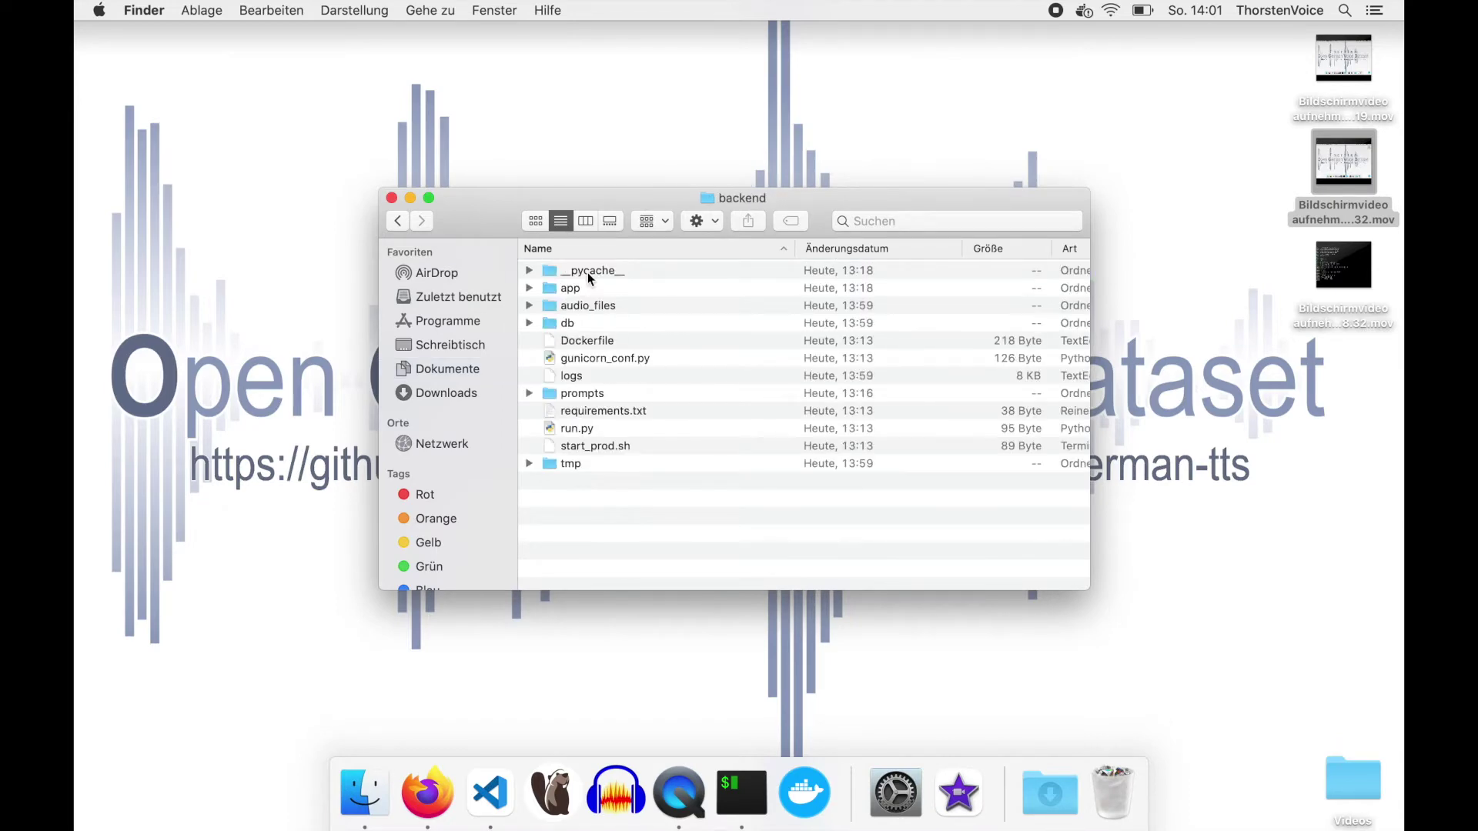
left_click(429, 198)
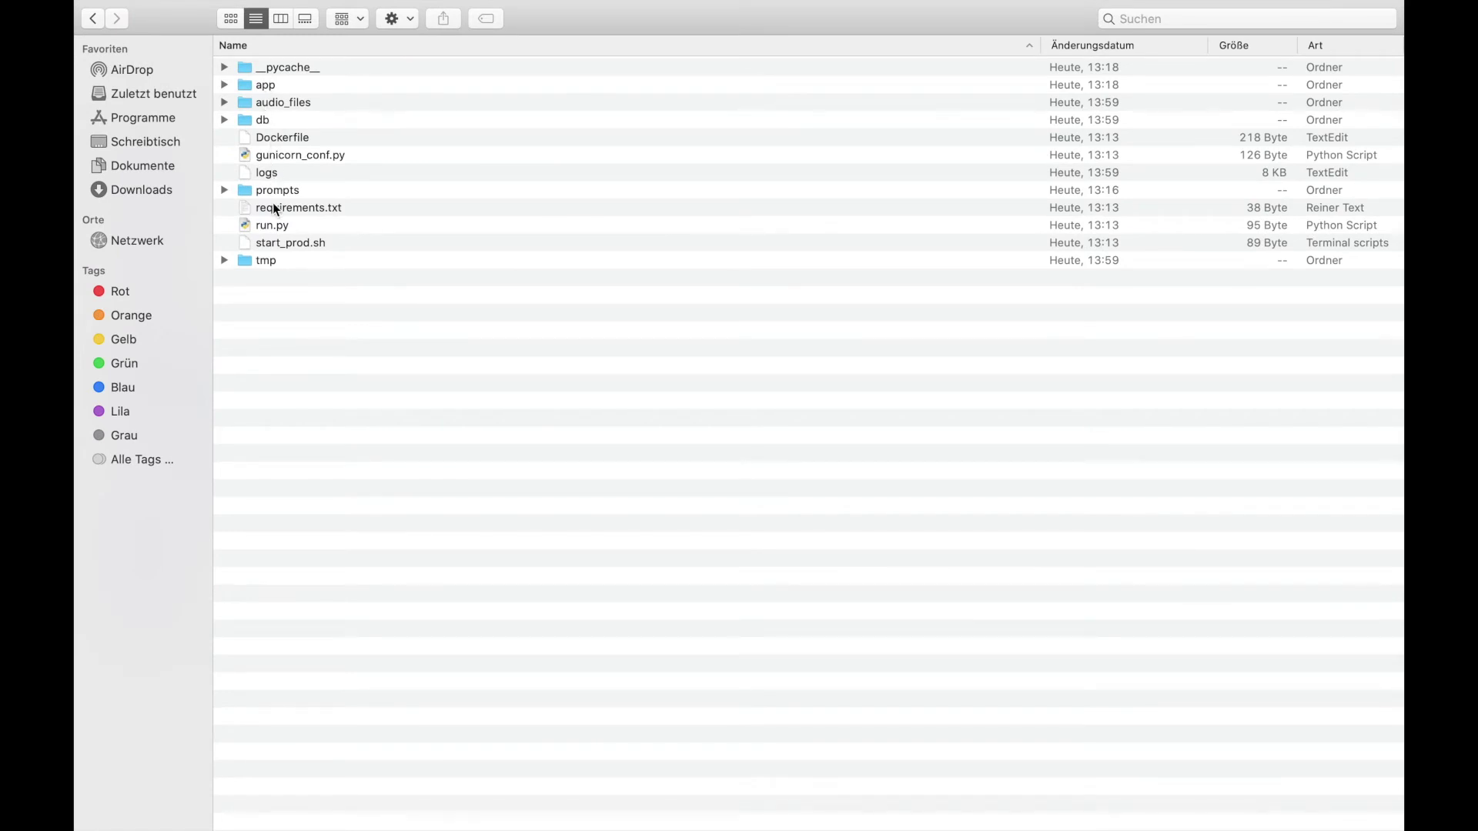
Open the speaker's UUID folder inside audio_files and go through its WAV recordings and metadata file.
double_click(282, 107)
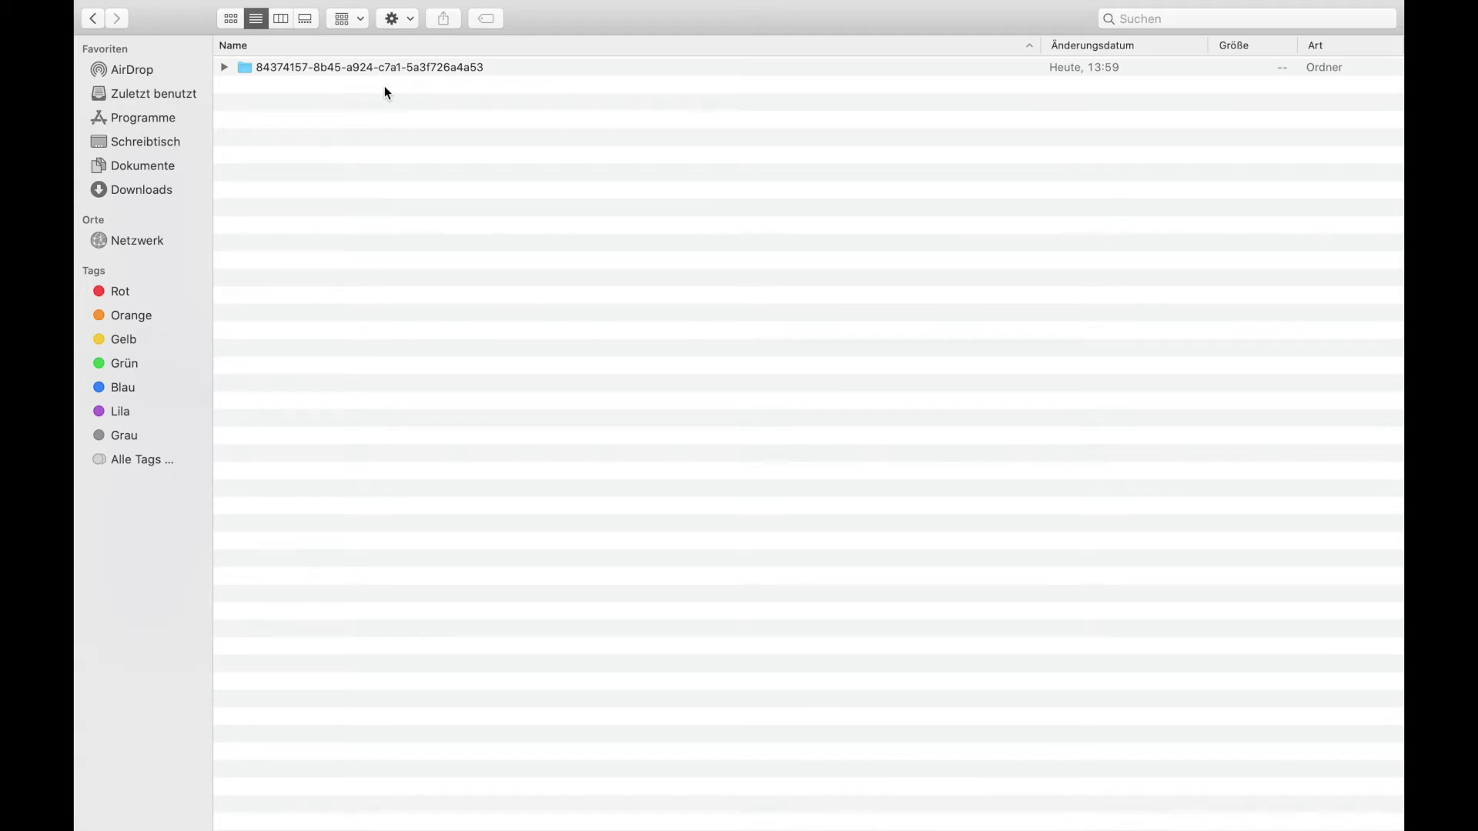
double_click(365, 71)
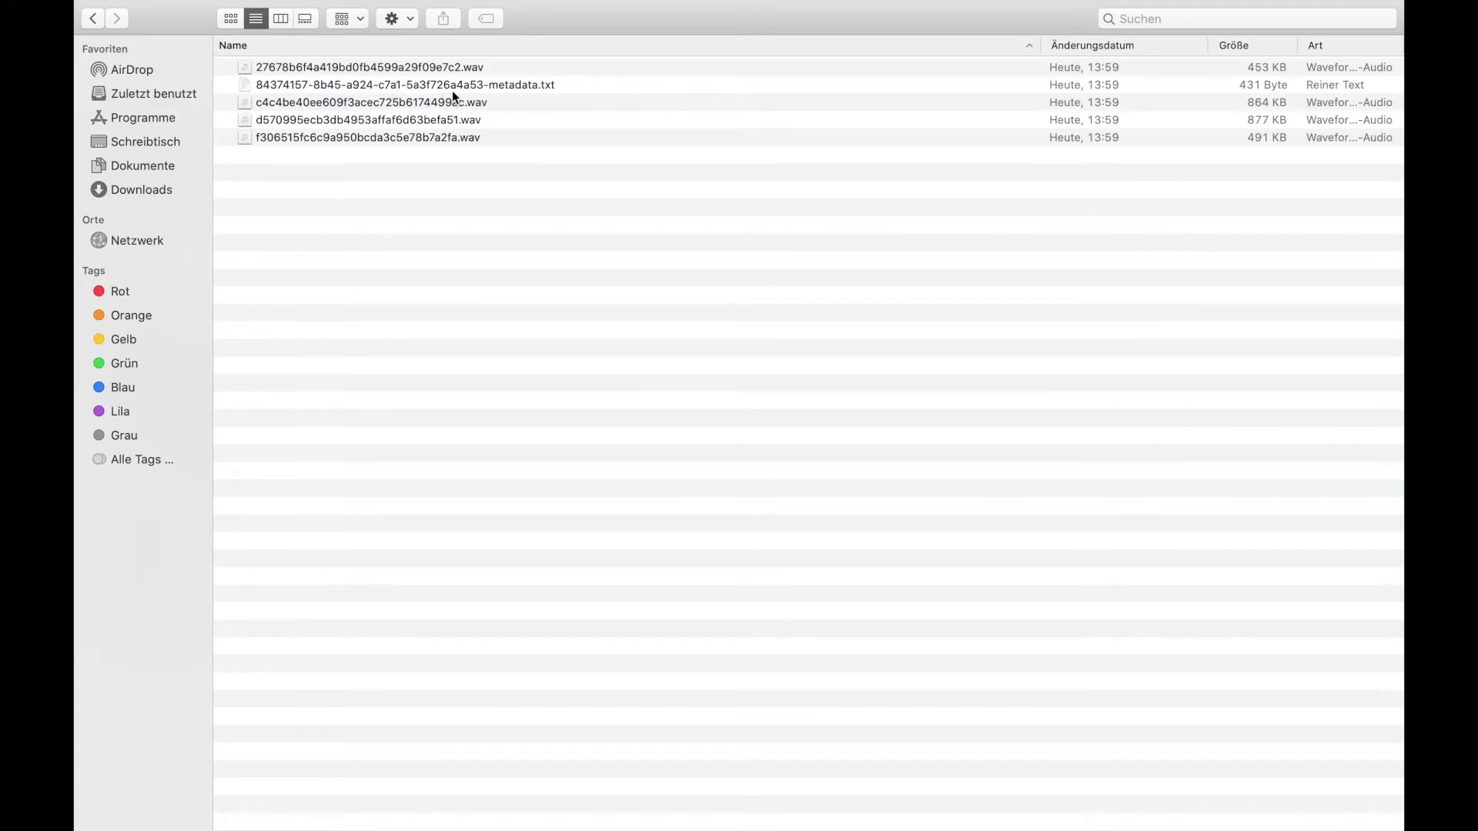
left_click(490, 86)
key("Up")
key("Down")
key("Down")
key("Down")
key("Down")
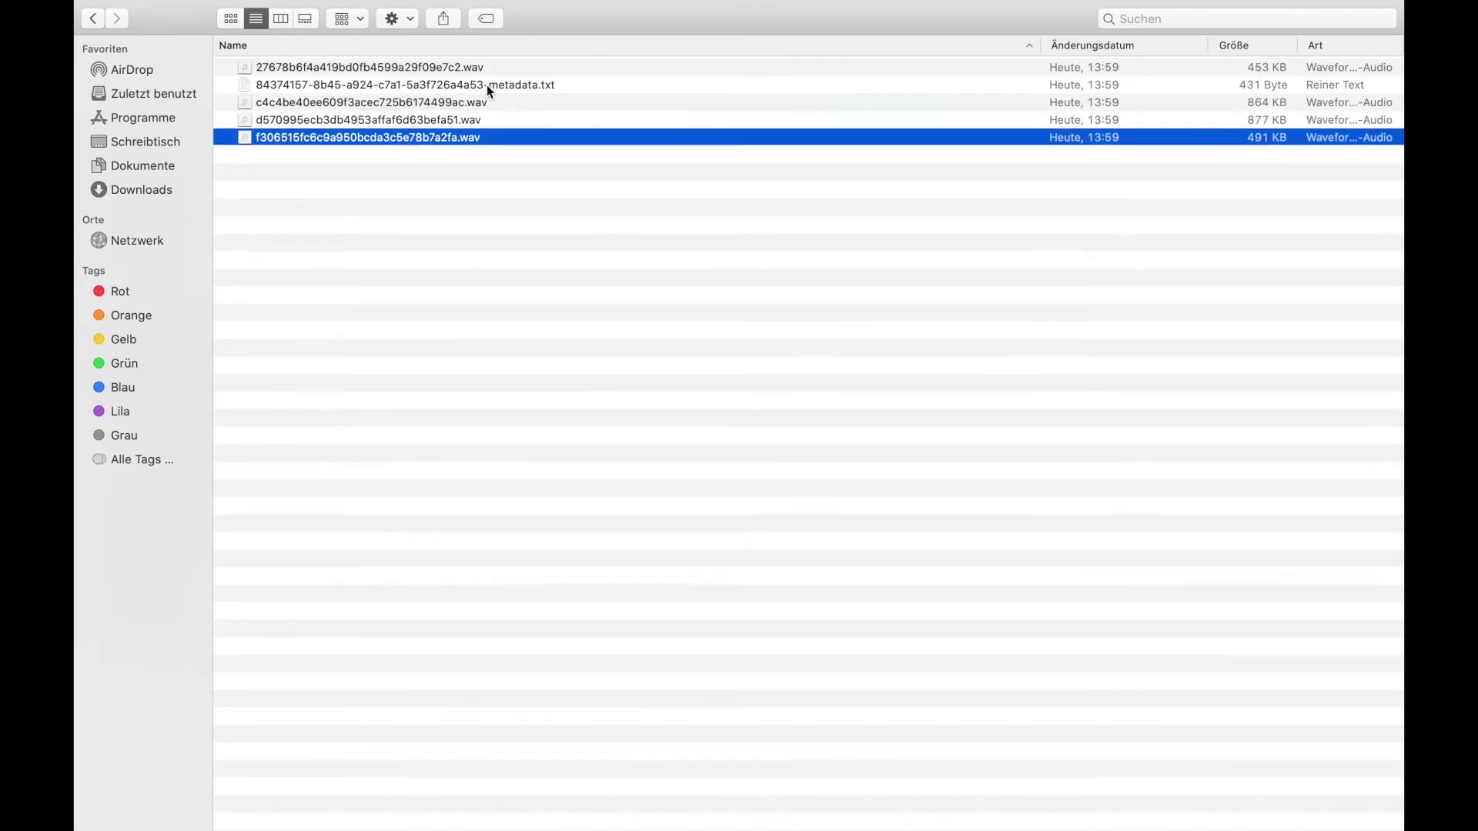
Open the first WAV recording in the folder, 27678b6f4a419bd0fb4599a29f09e7c2.wav, with Audacity.
left_click(472, 68)
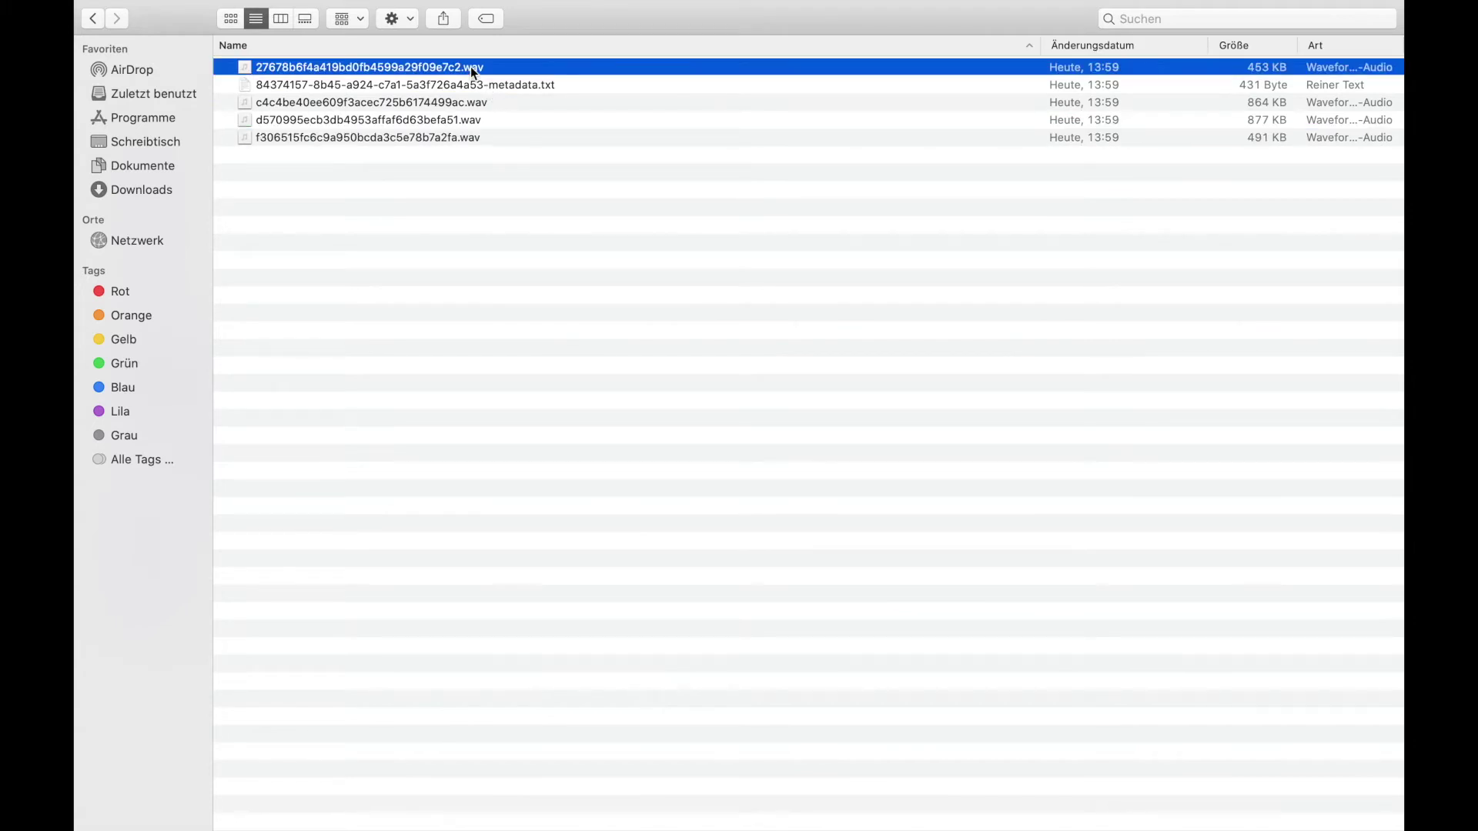
right_click(469, 66)
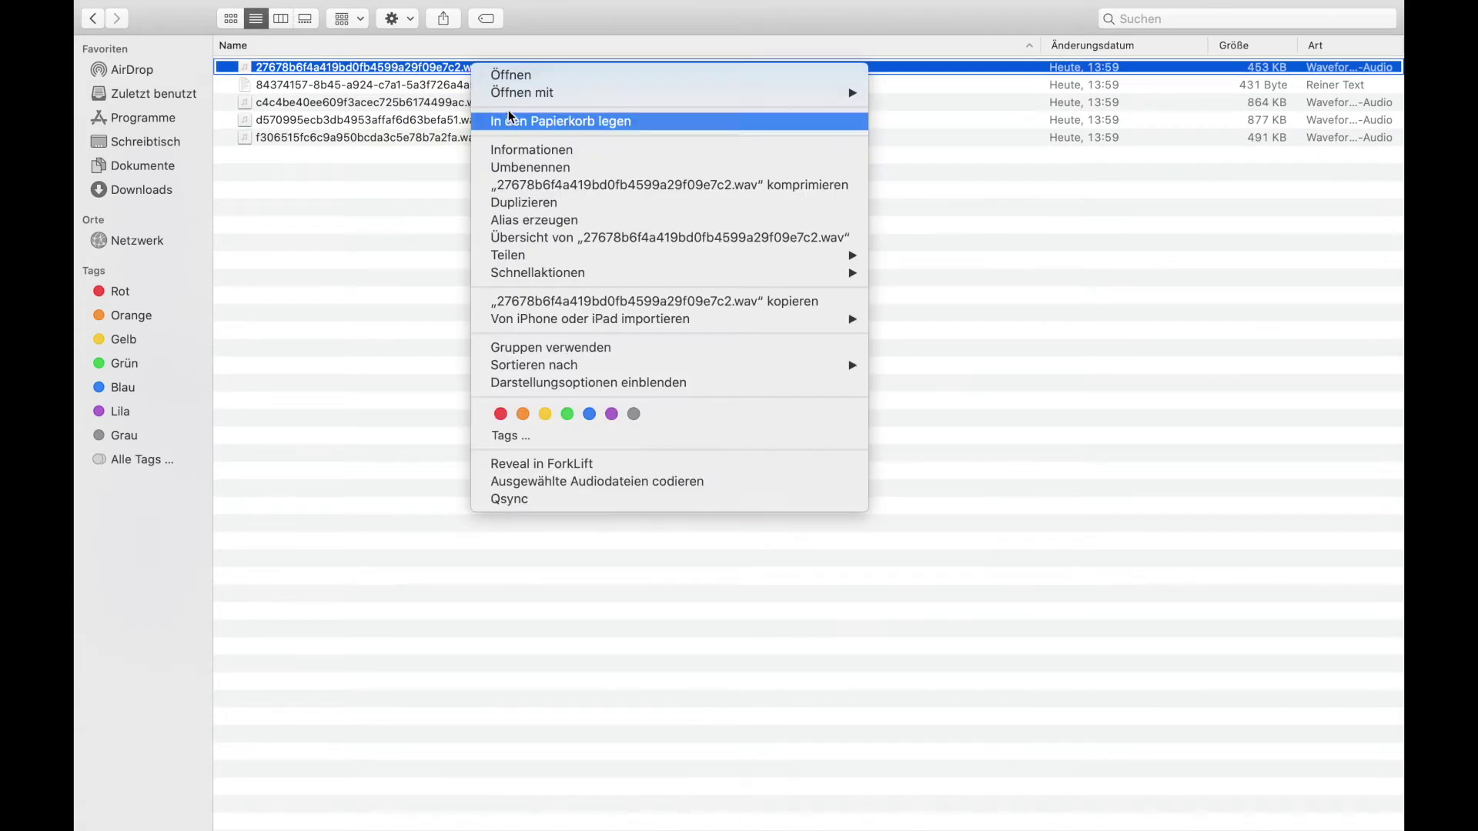
mouse_move(561, 92)
left_click(926, 126)
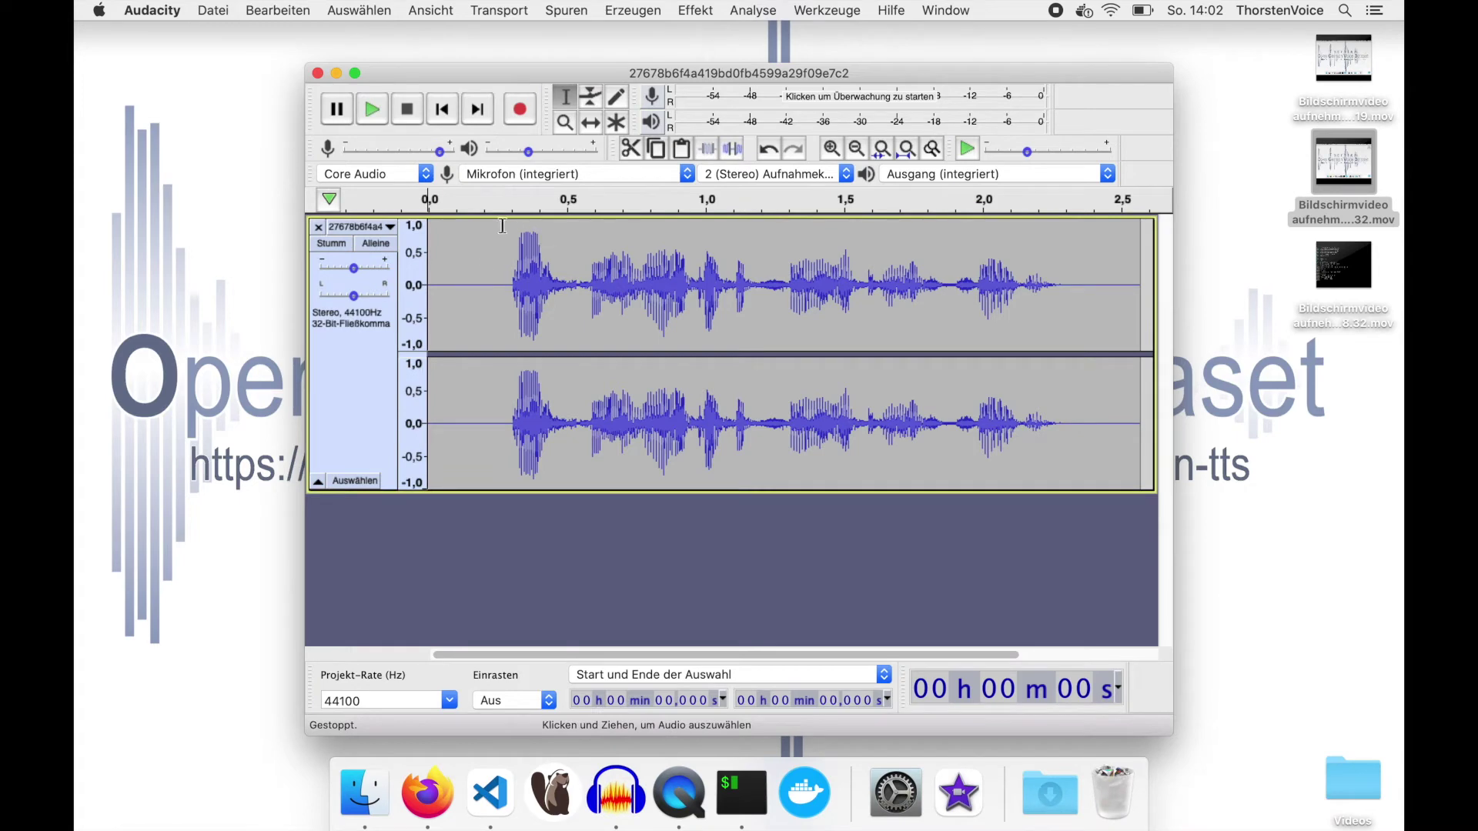
Examine the recording's waveform in full screen for silence around the speech, and close the audio project.
left_click(358, 73)
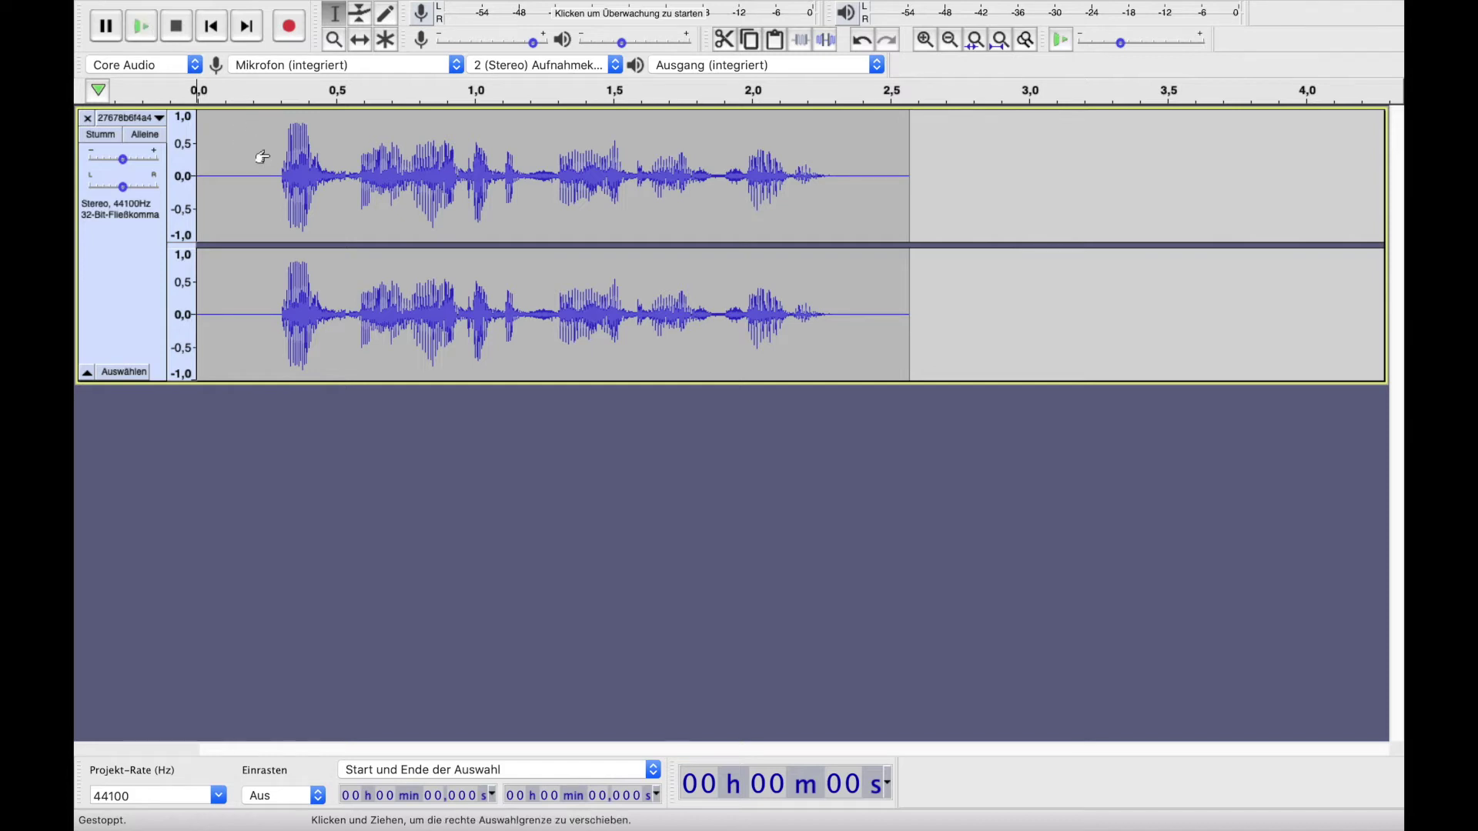
key("super+w")
left_click(782, 284)
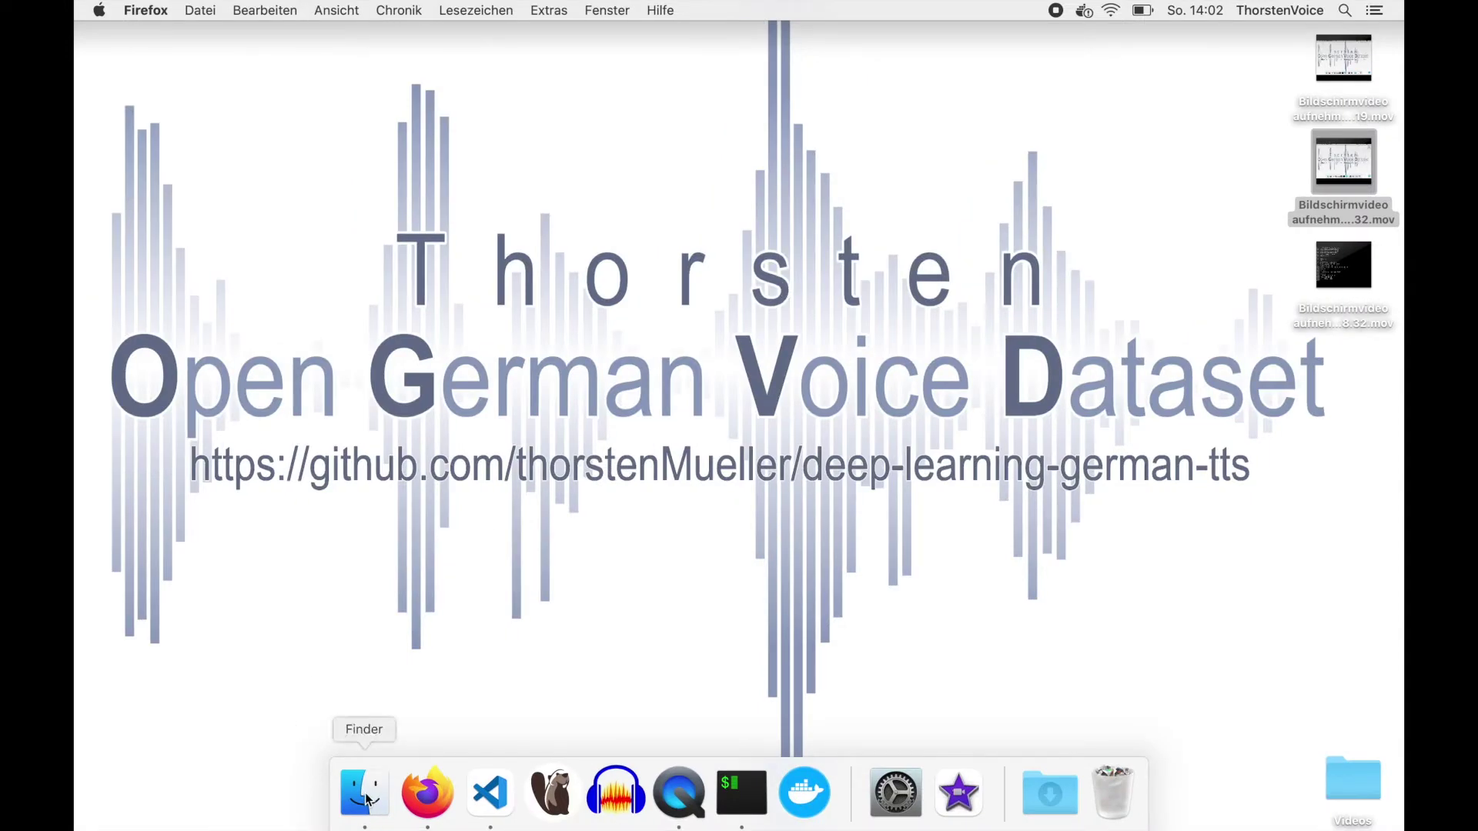
Return to the backend folder in Finder, open its db folder and select mimicstudio.db.
left_click(365, 797)
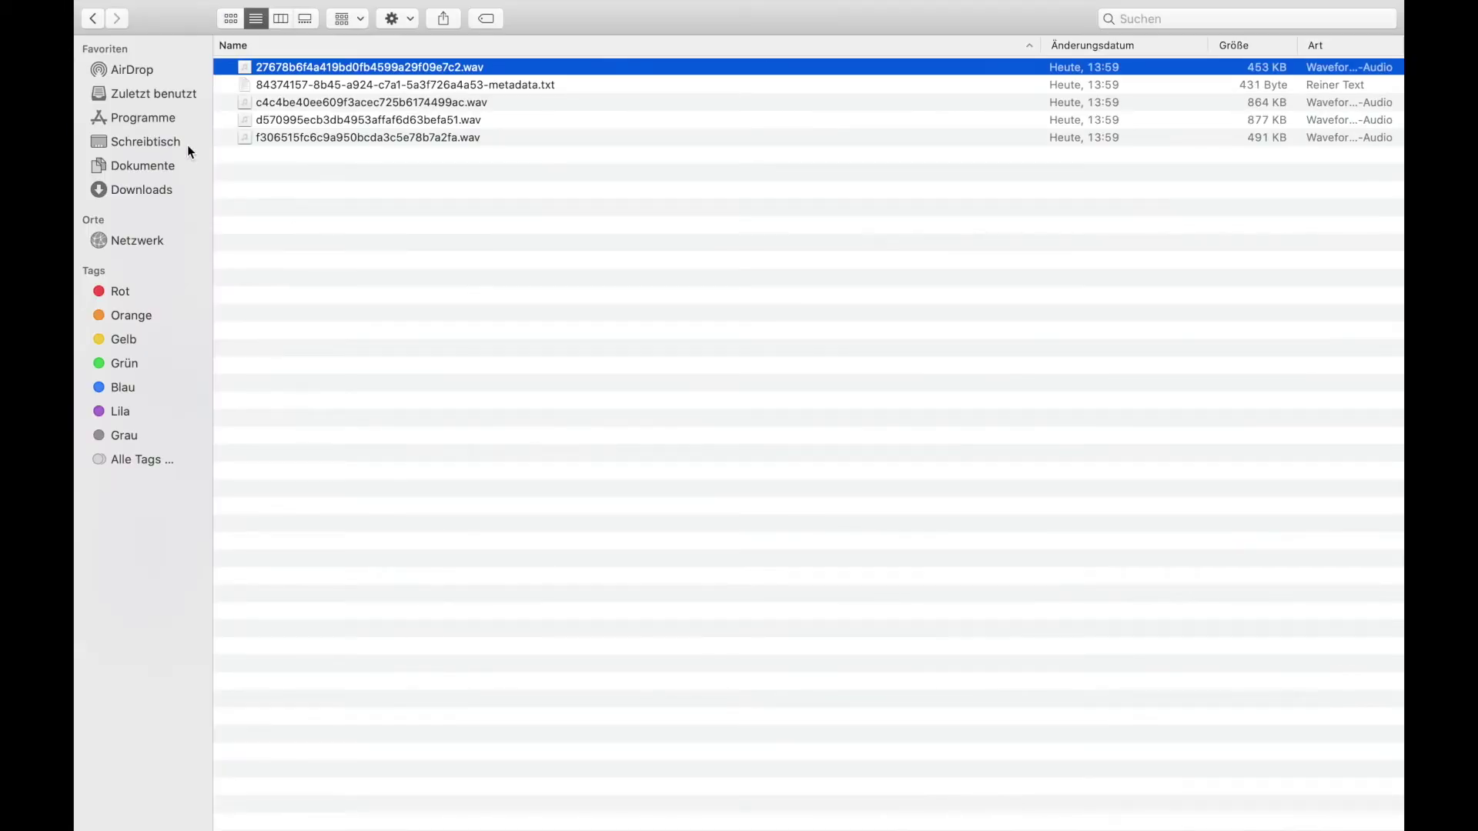
left_click(91, 20)
left_click(92, 21)
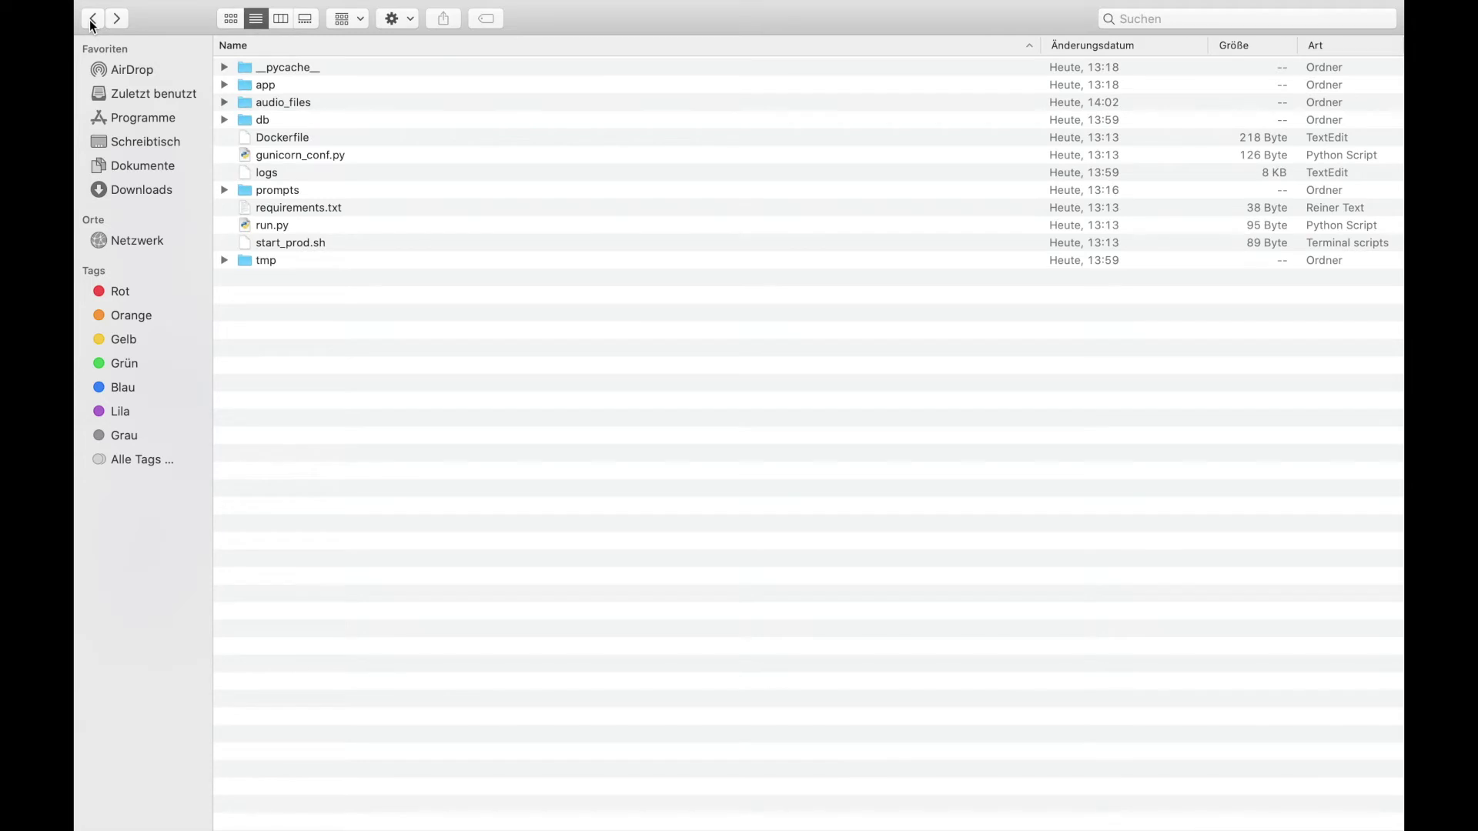
double_click(296, 121)
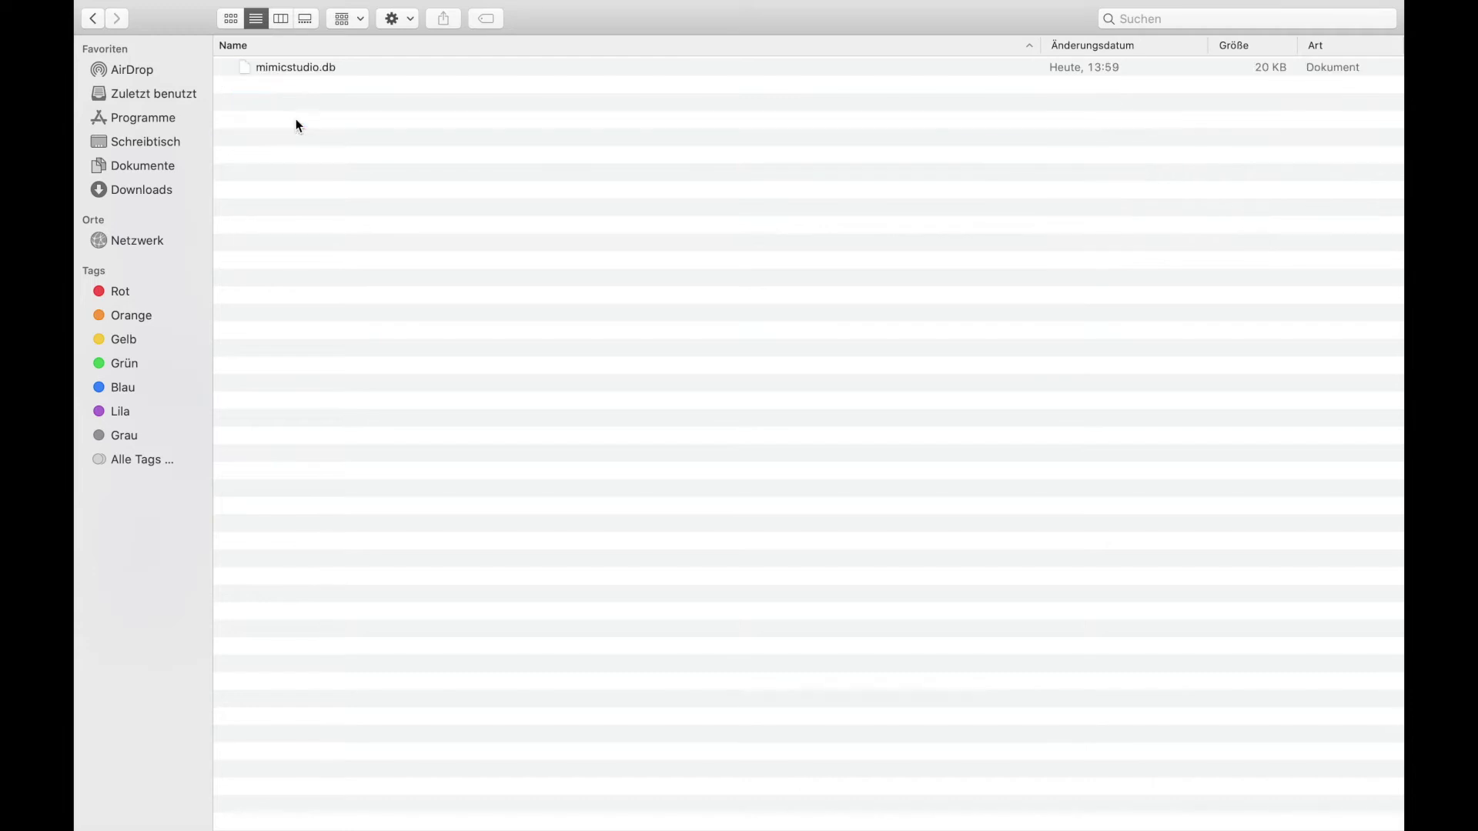
left_click(286, 71)
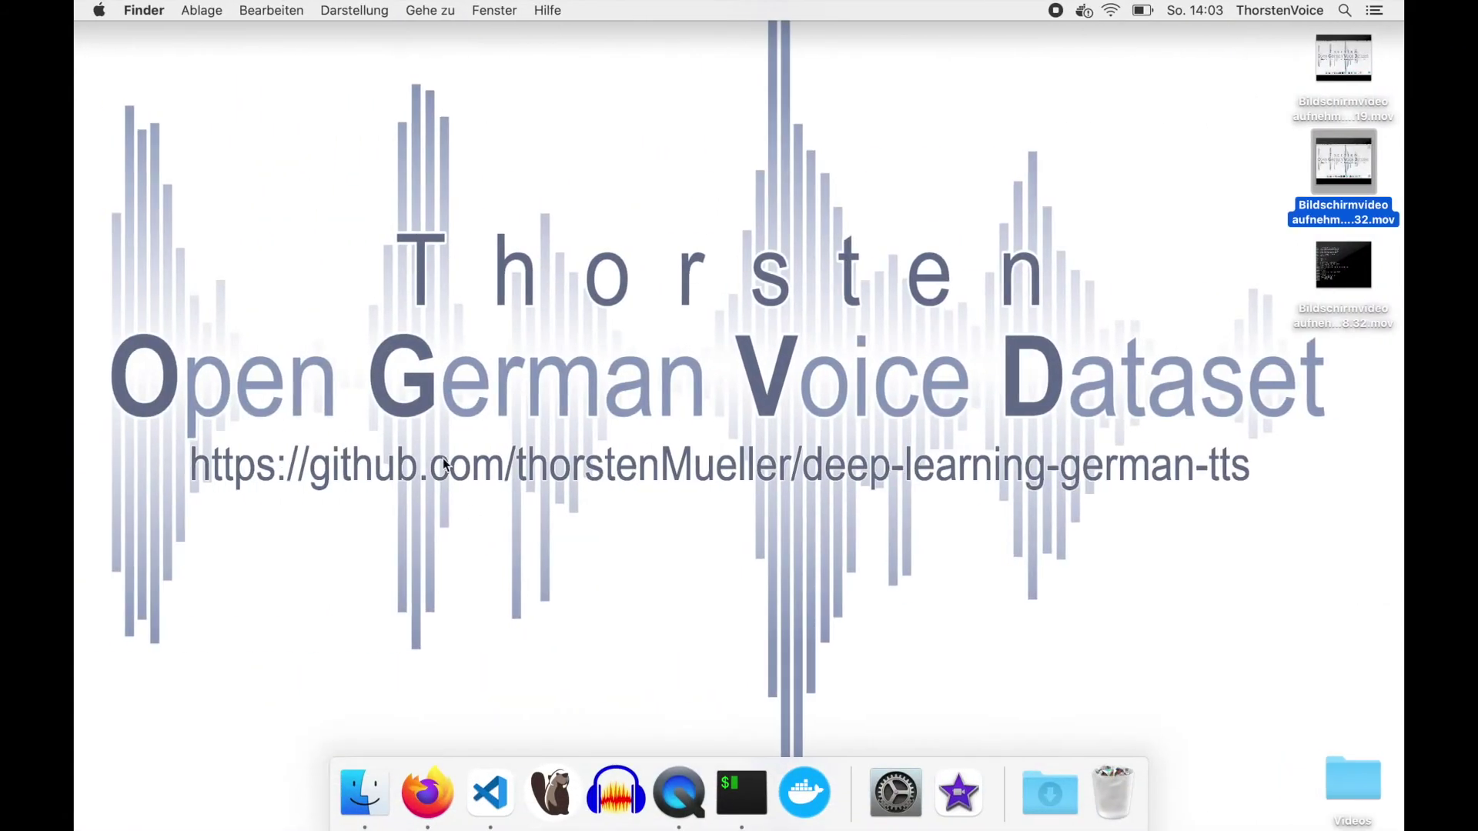
Switch to DBeaver and create an SQLite connection to the mimicstudio.db file in the backend's db folder.
left_click(556, 796)
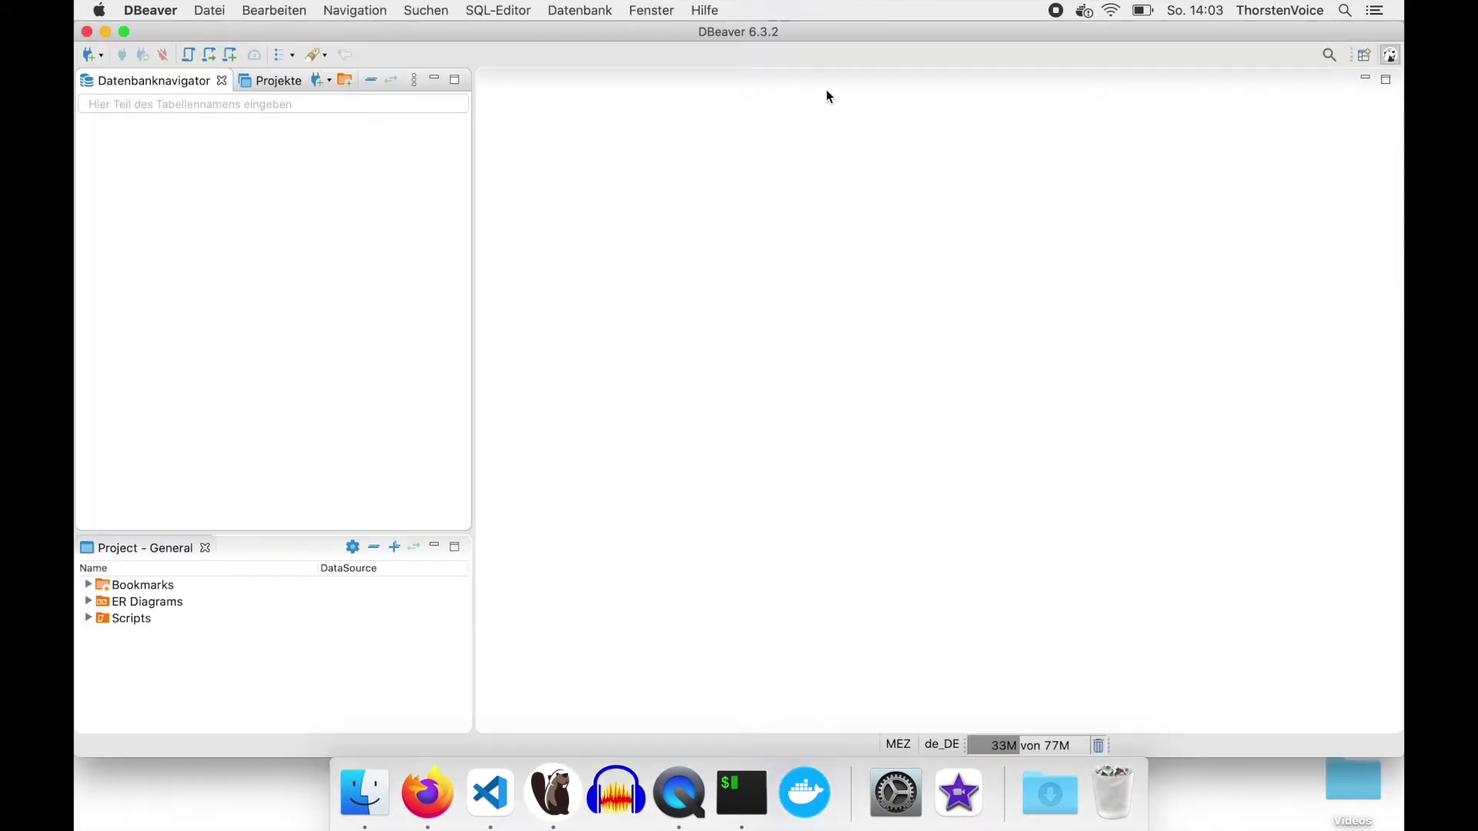
left_click(89, 54)
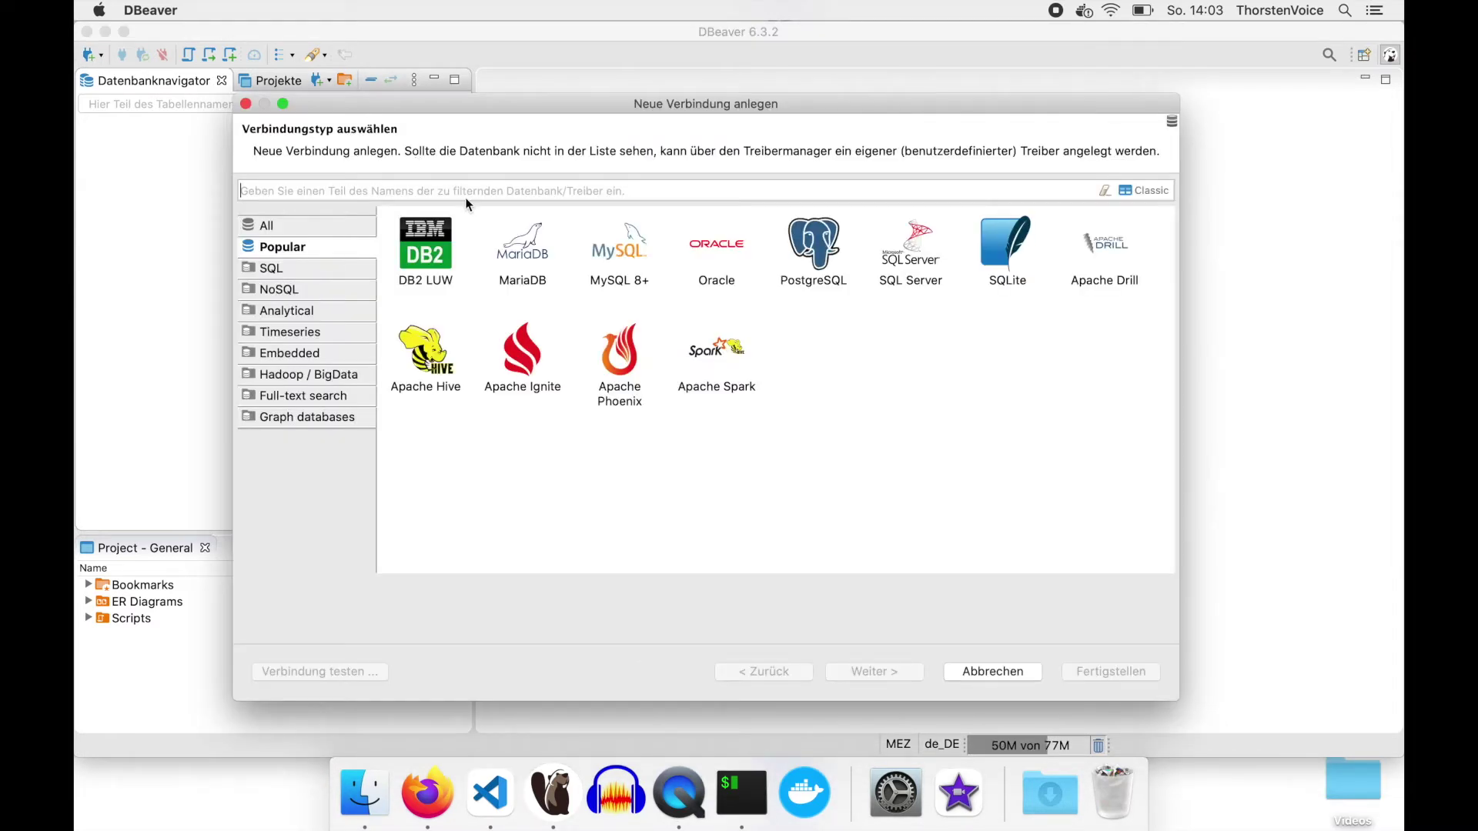
type("sqlit")
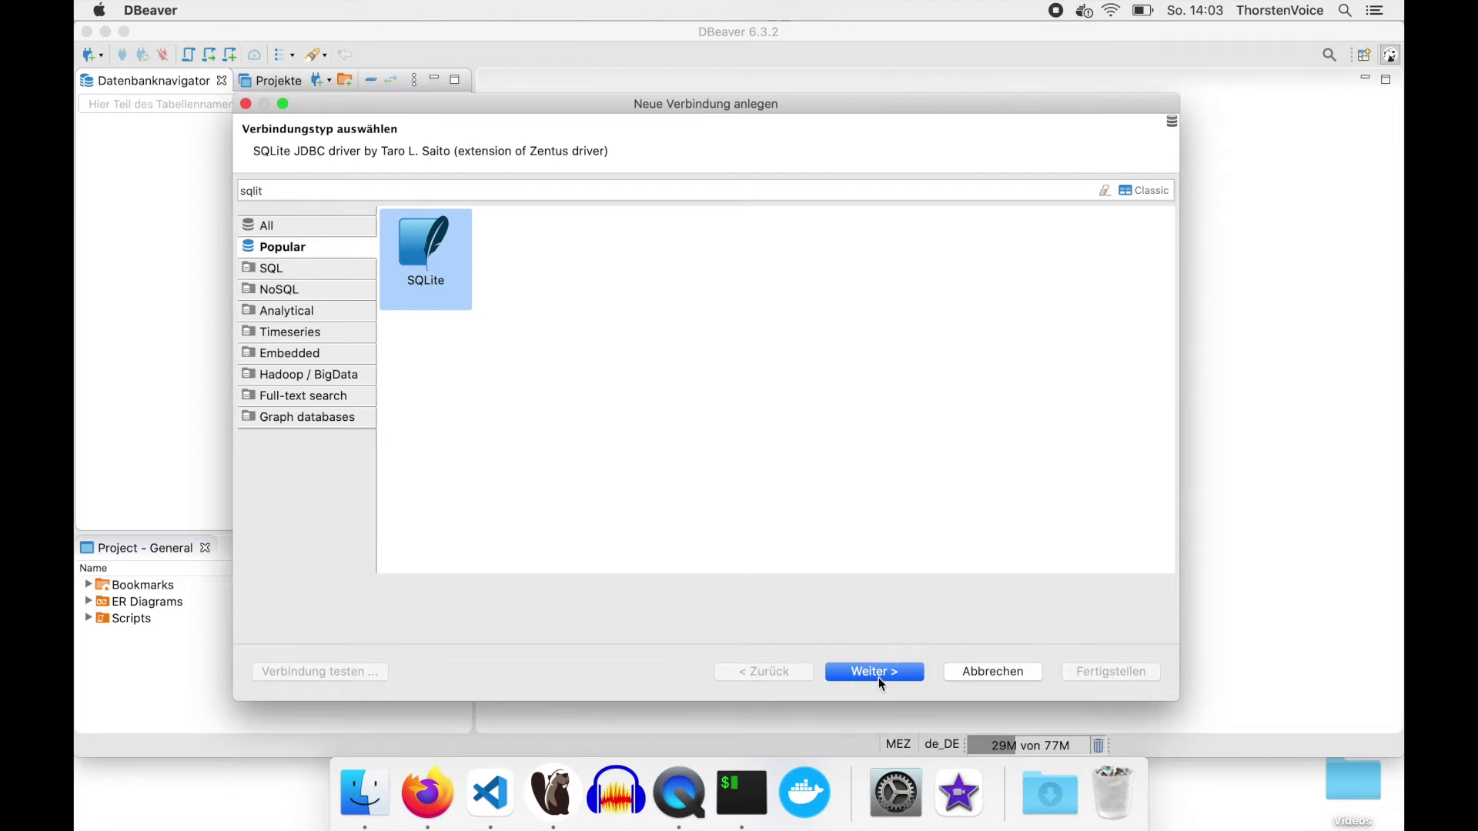
left_click(882, 683)
left_click(986, 258)
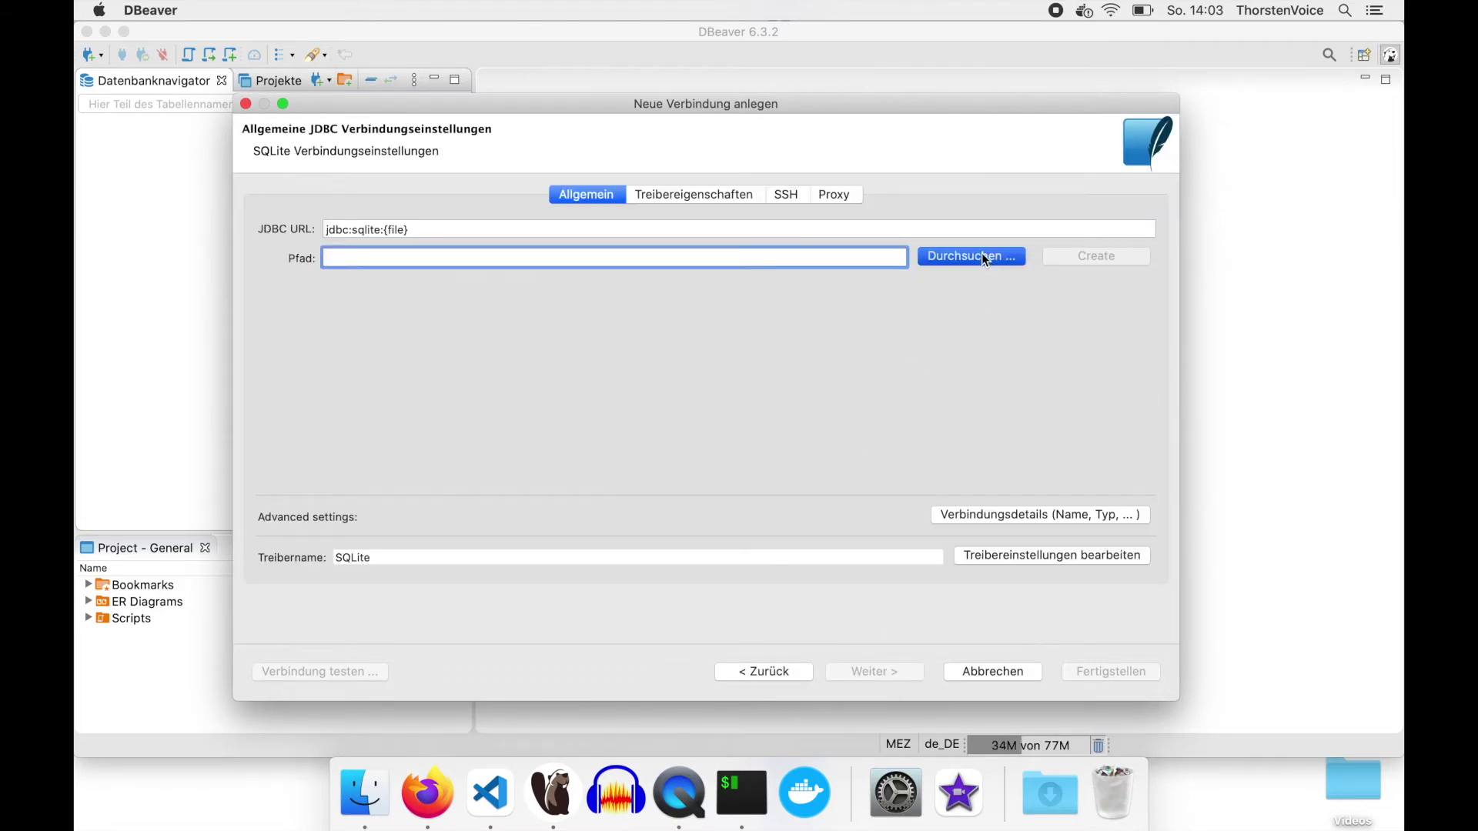
left_click(670, 126)
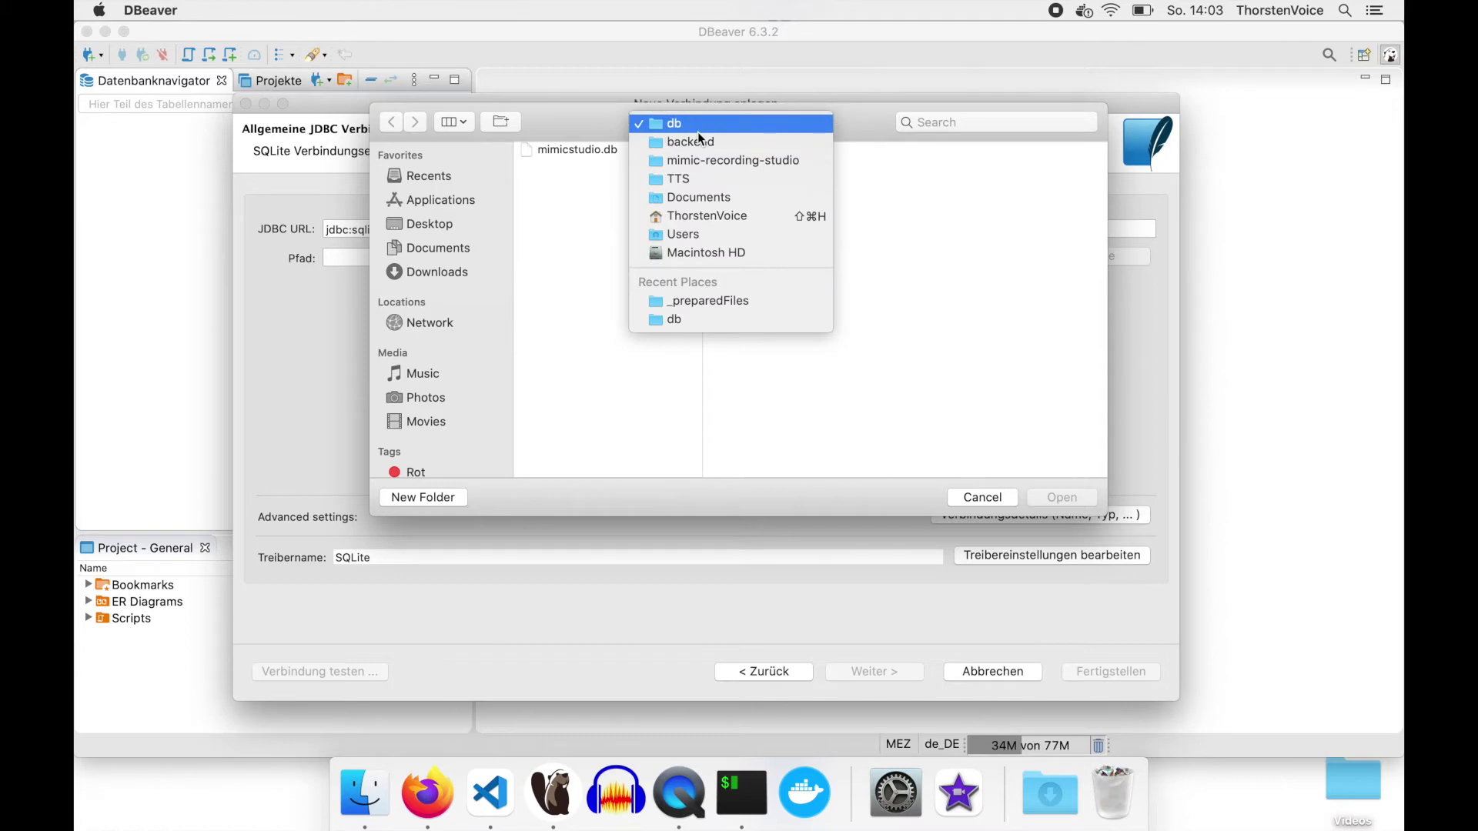
left_click(698, 132)
double_click(608, 151)
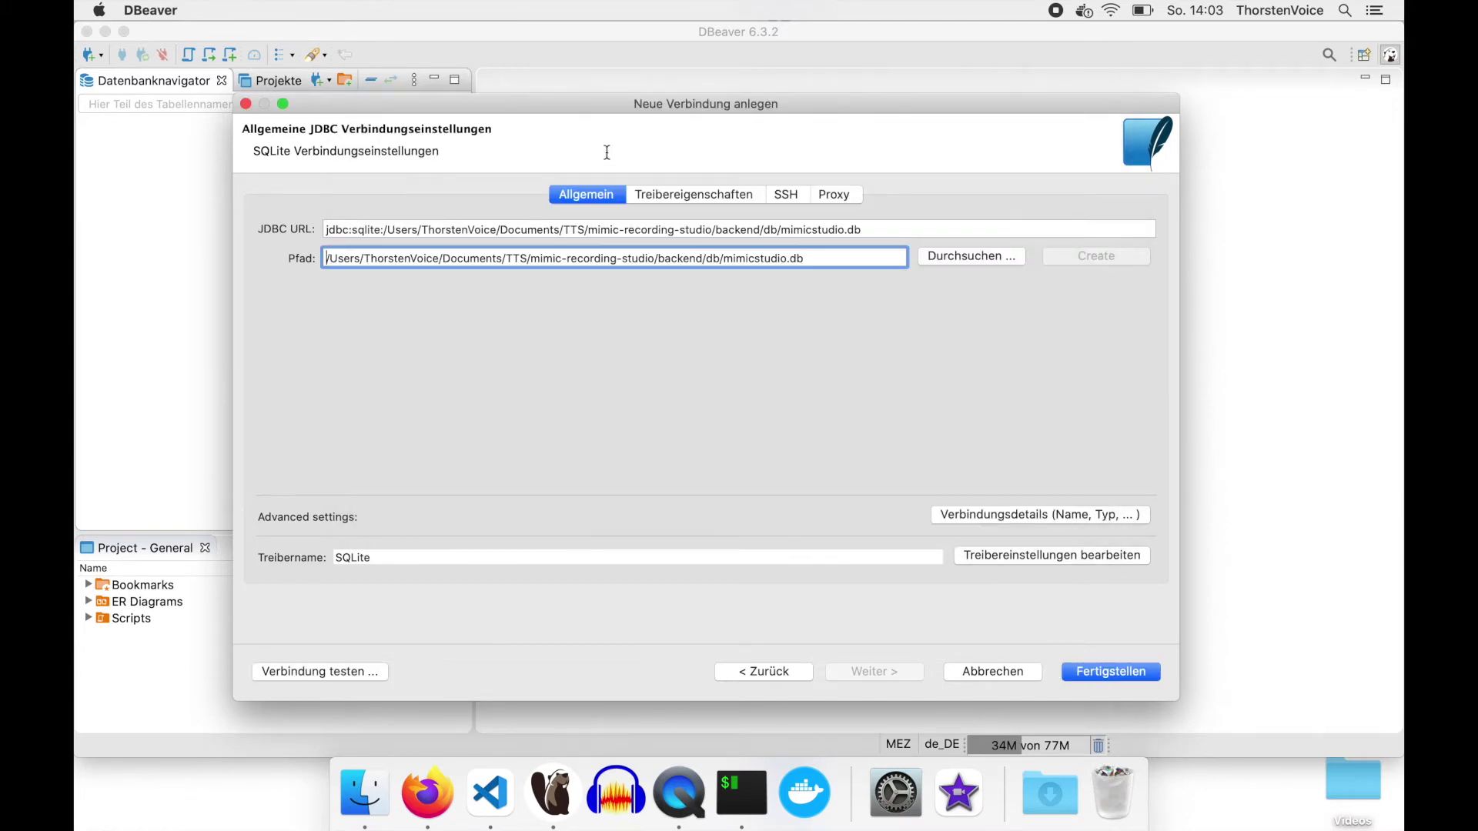
left_click(1093, 674)
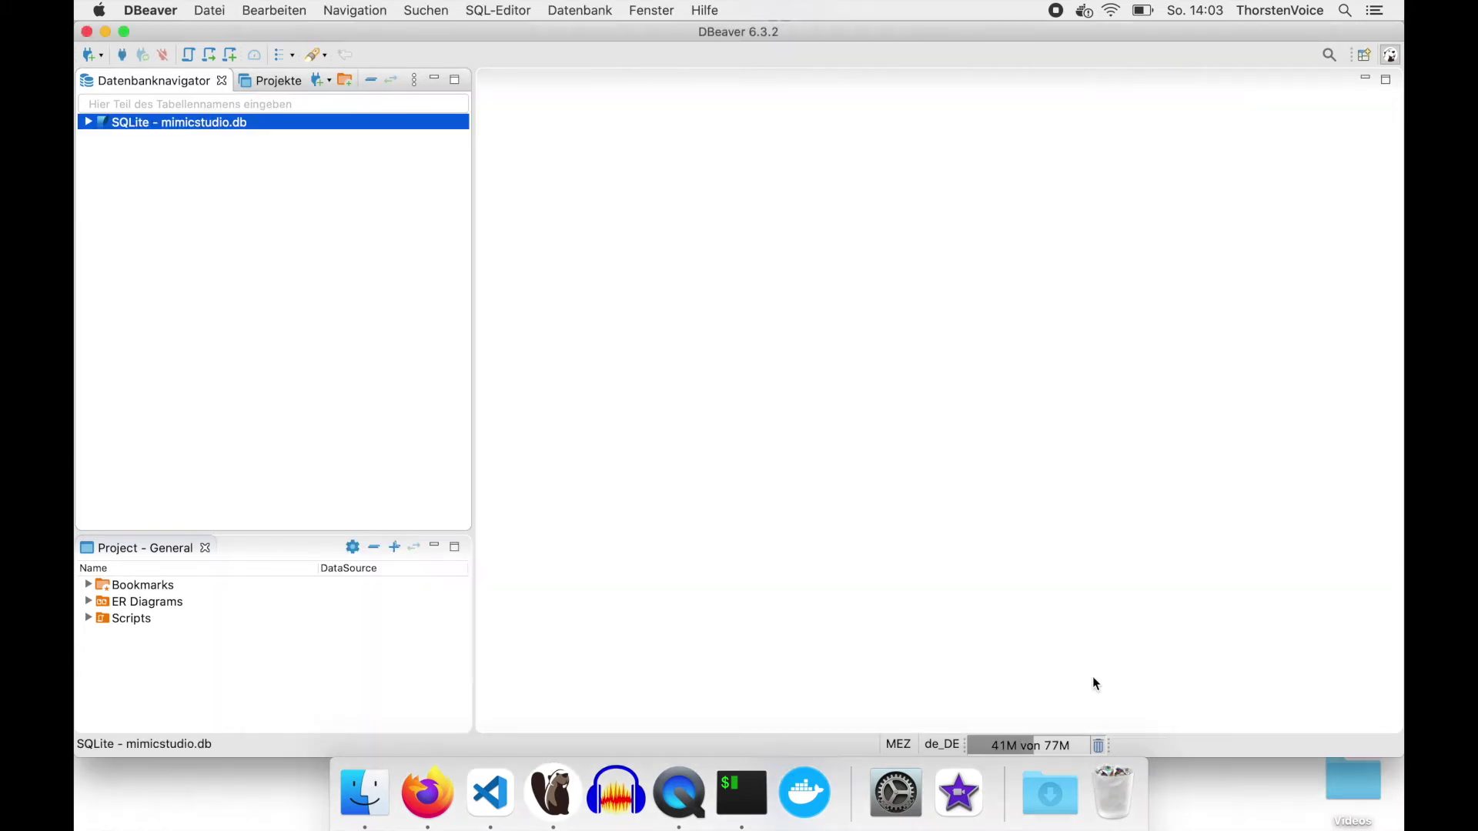
Expand the tables of the mimicstudio.db connection and read the usermodel table's data with a generated SELECT statement.
left_click(88, 123)
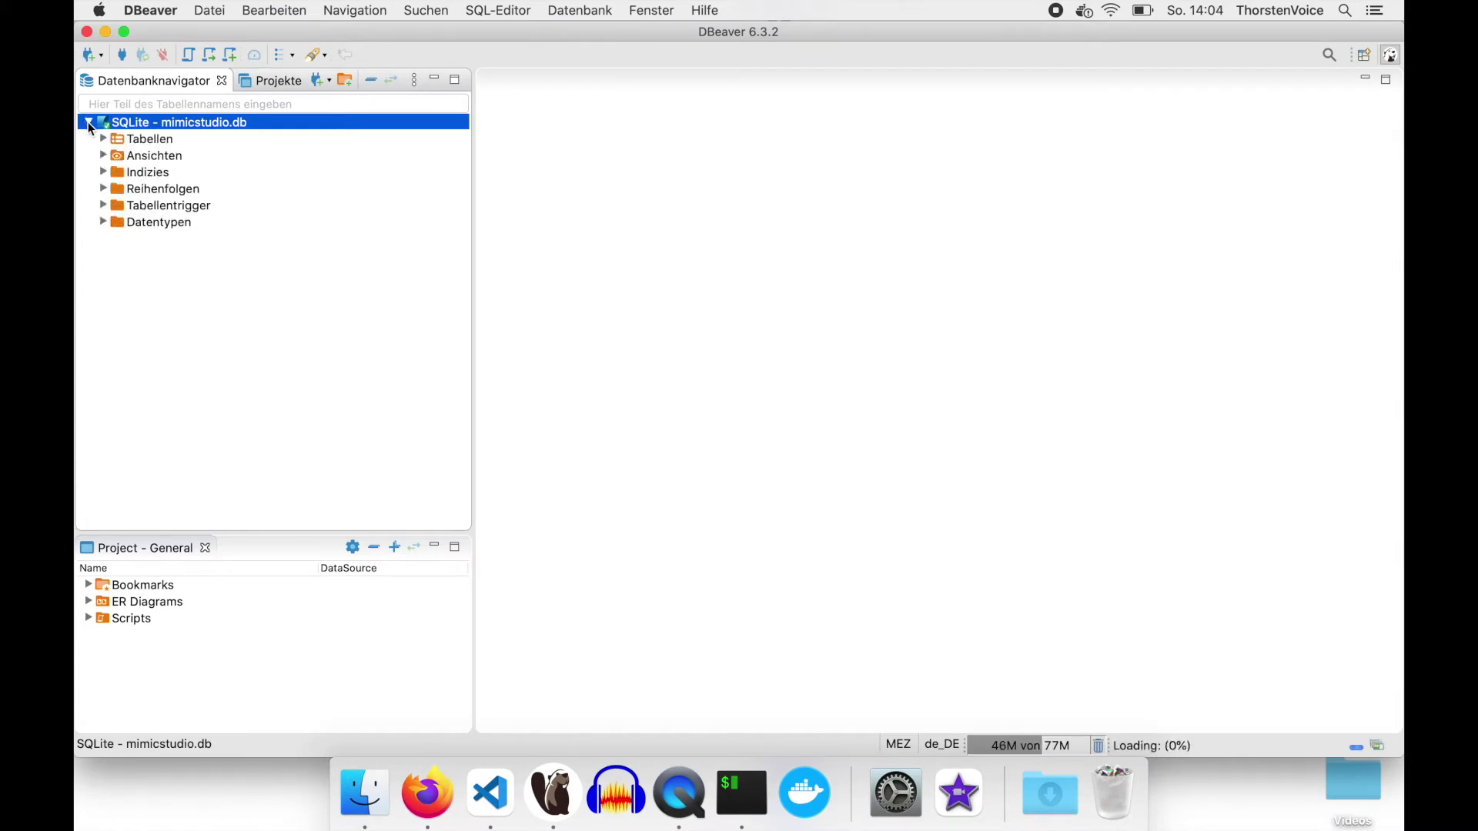
left_click(103, 138)
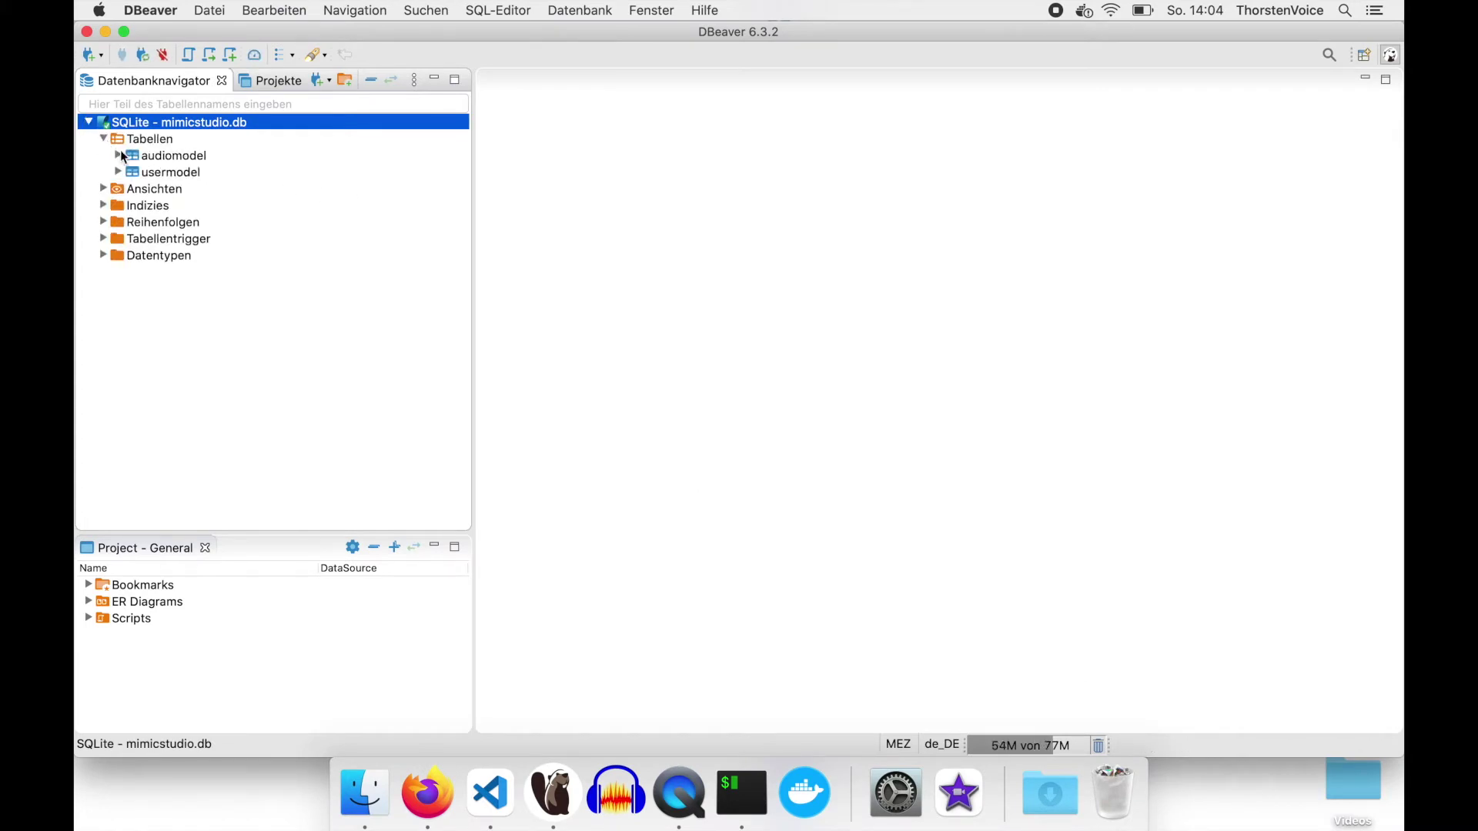
left_click(150, 173)
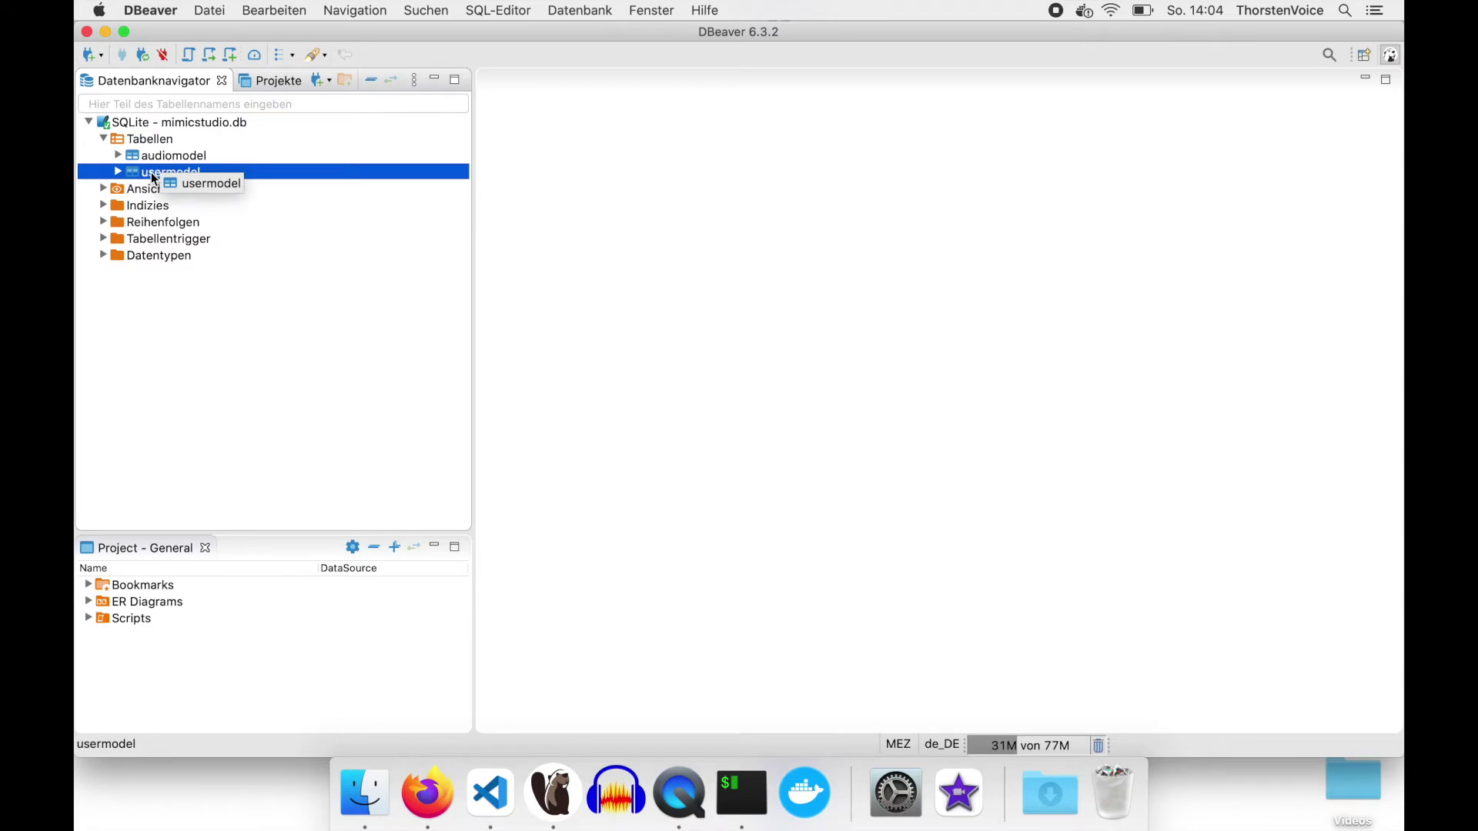
right_click(153, 179)
left_click(224, 248)
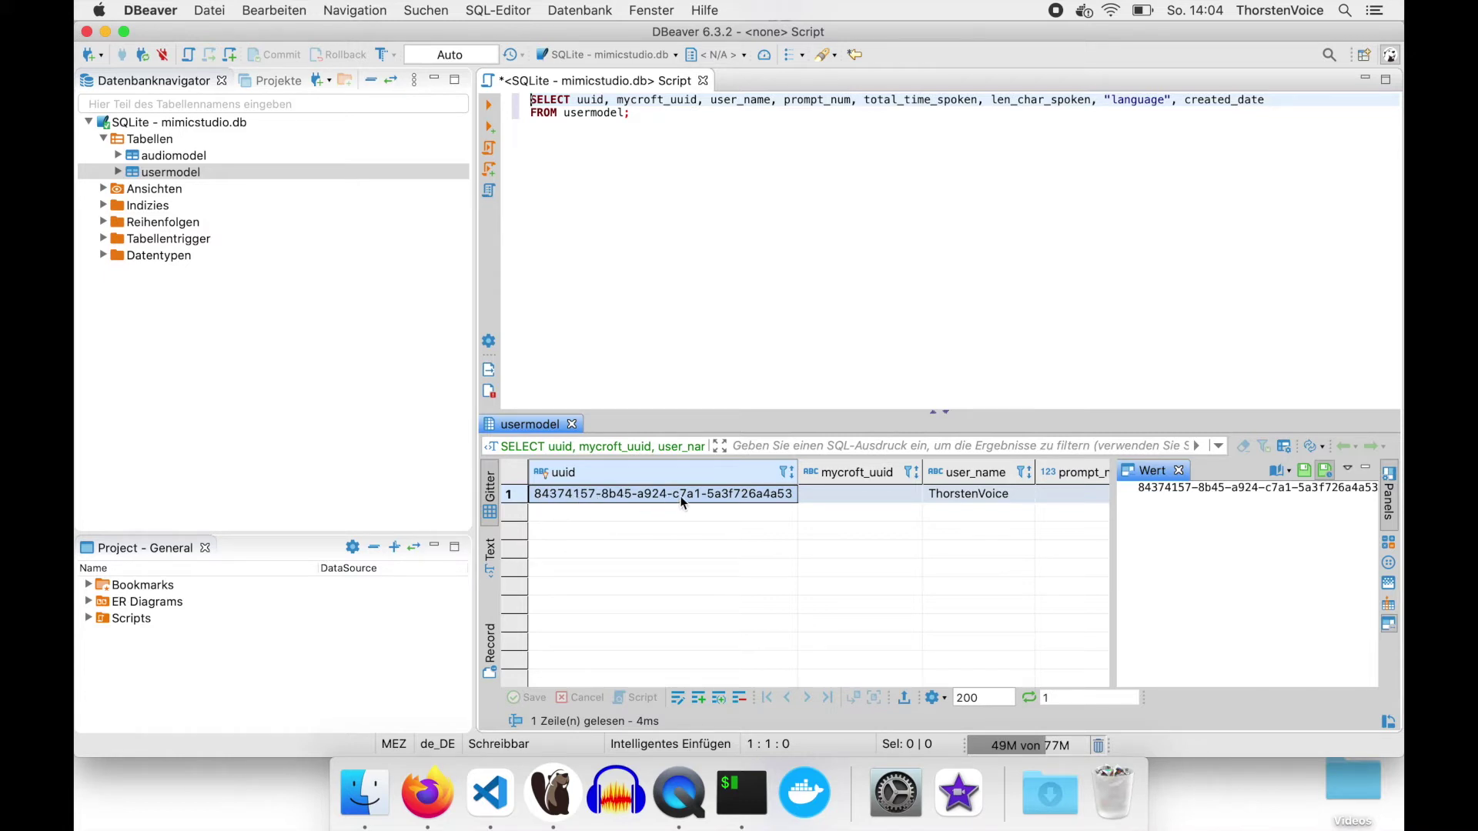
Examine the usermodel record field by field, from user_name through prompt_num, total_time_spoken, len_char_spoken and language to created_date.
left_click(952, 493)
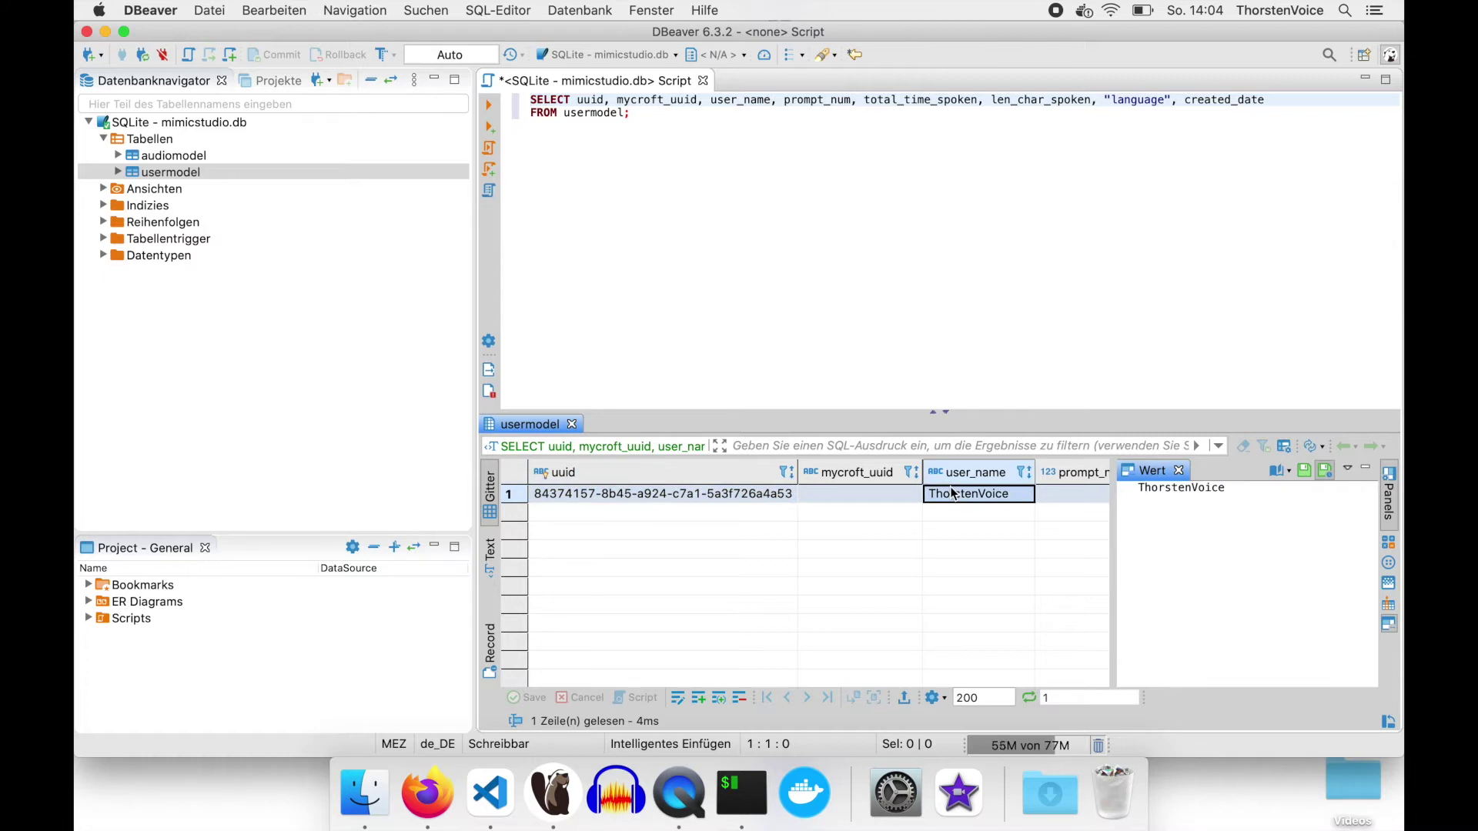
key("Right")
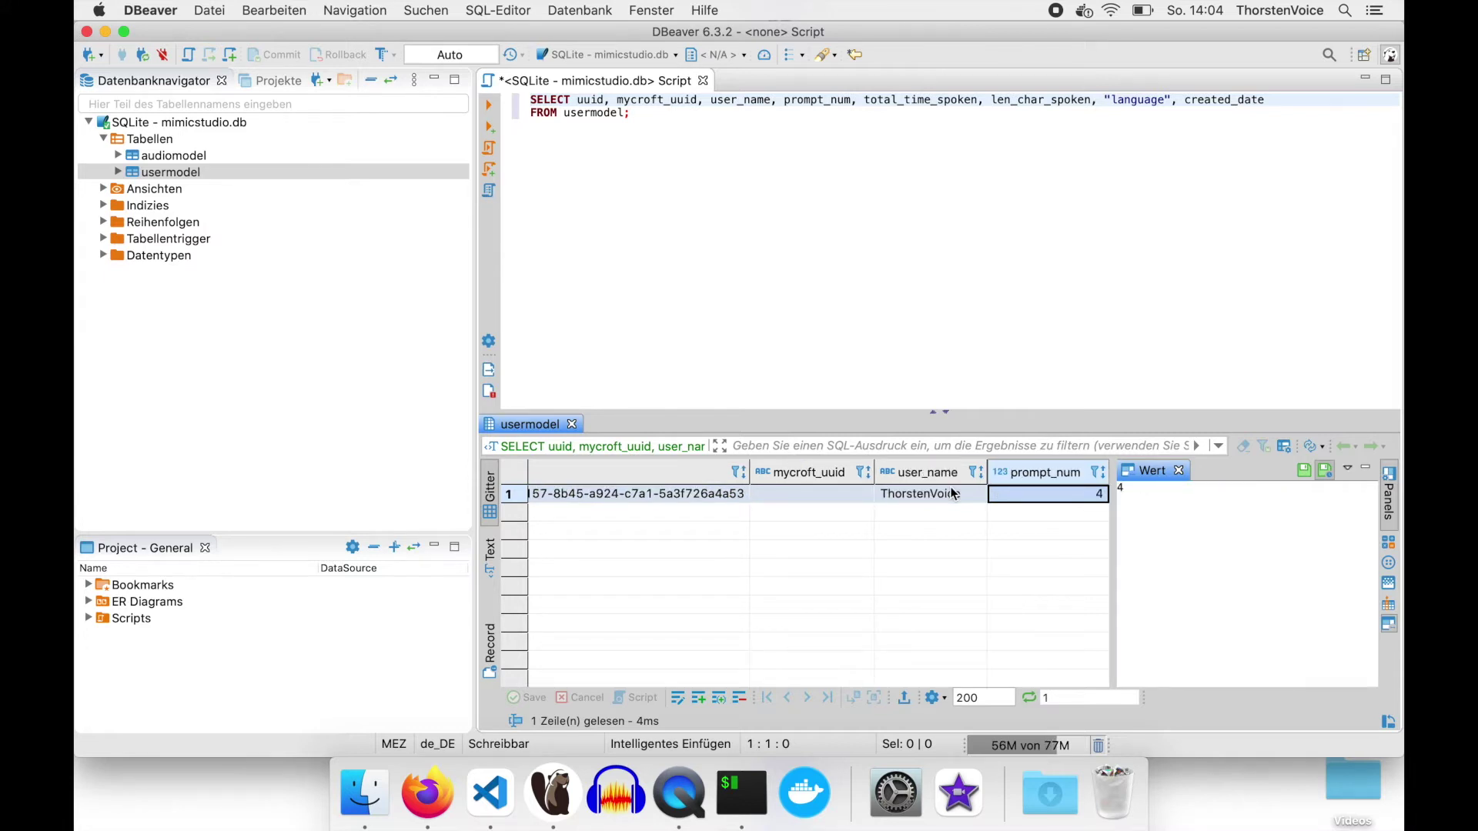
key("Right")
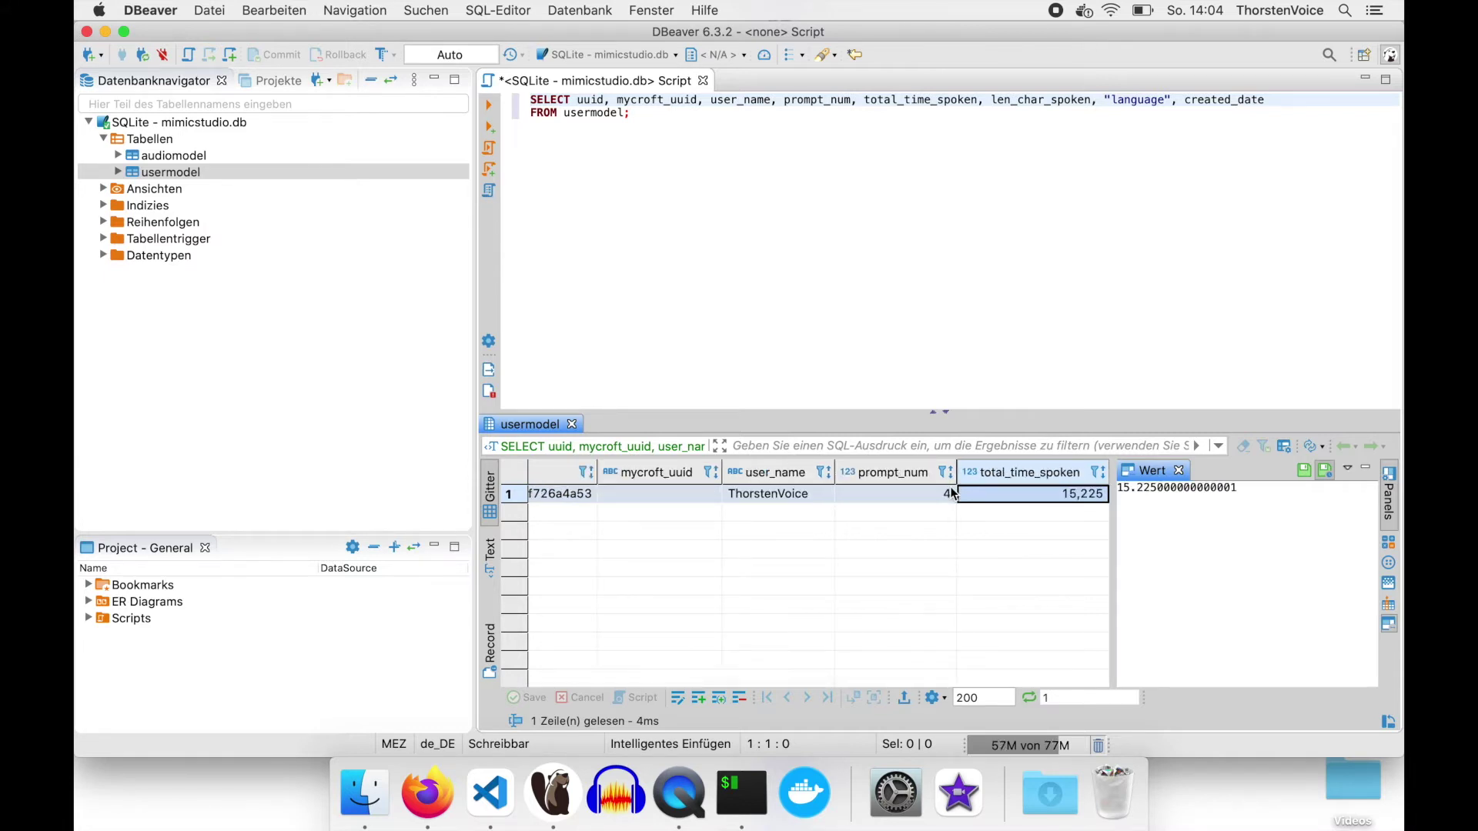
key("Right")
key("Right")
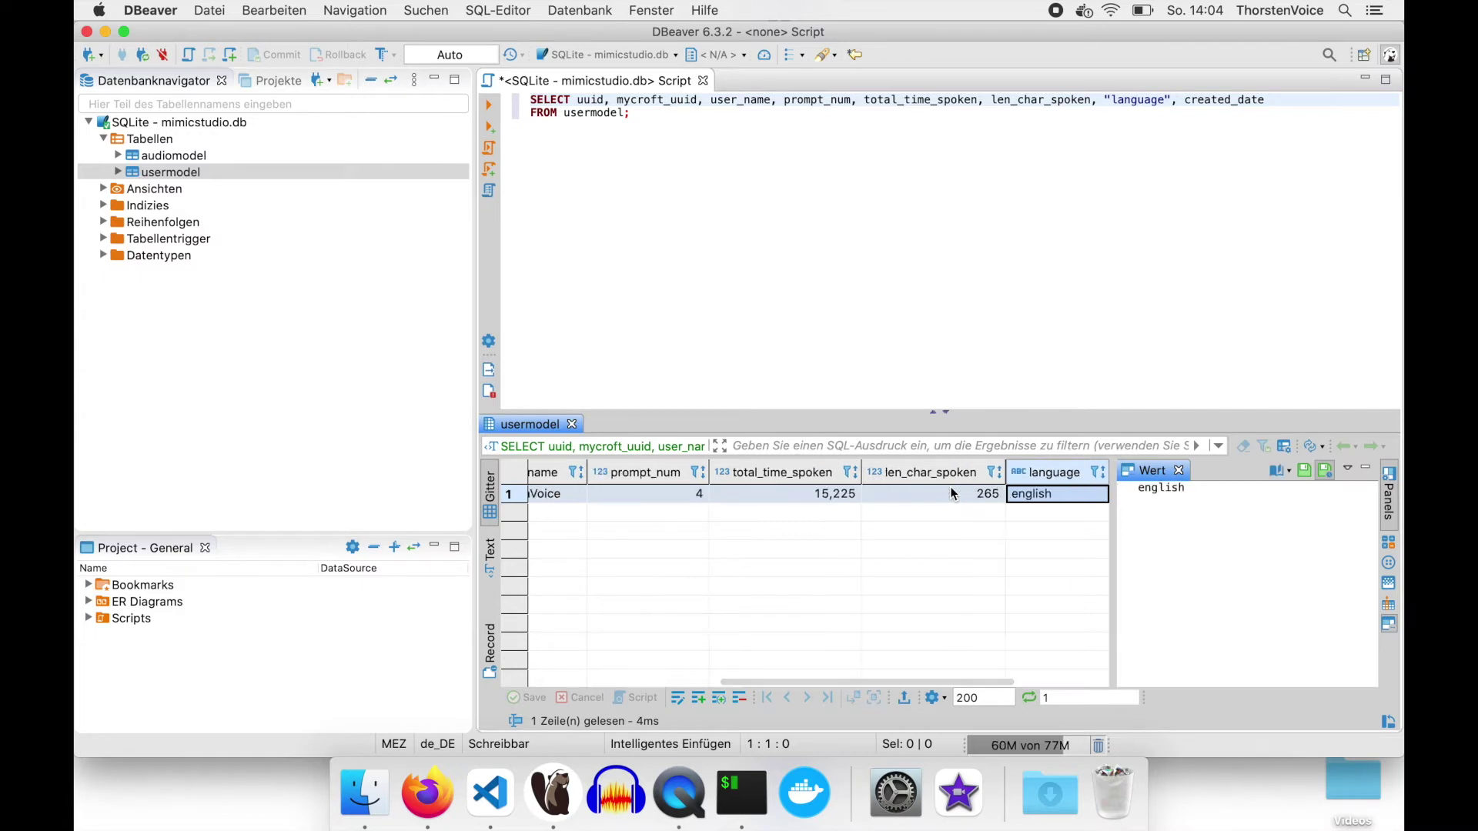
key("Right")
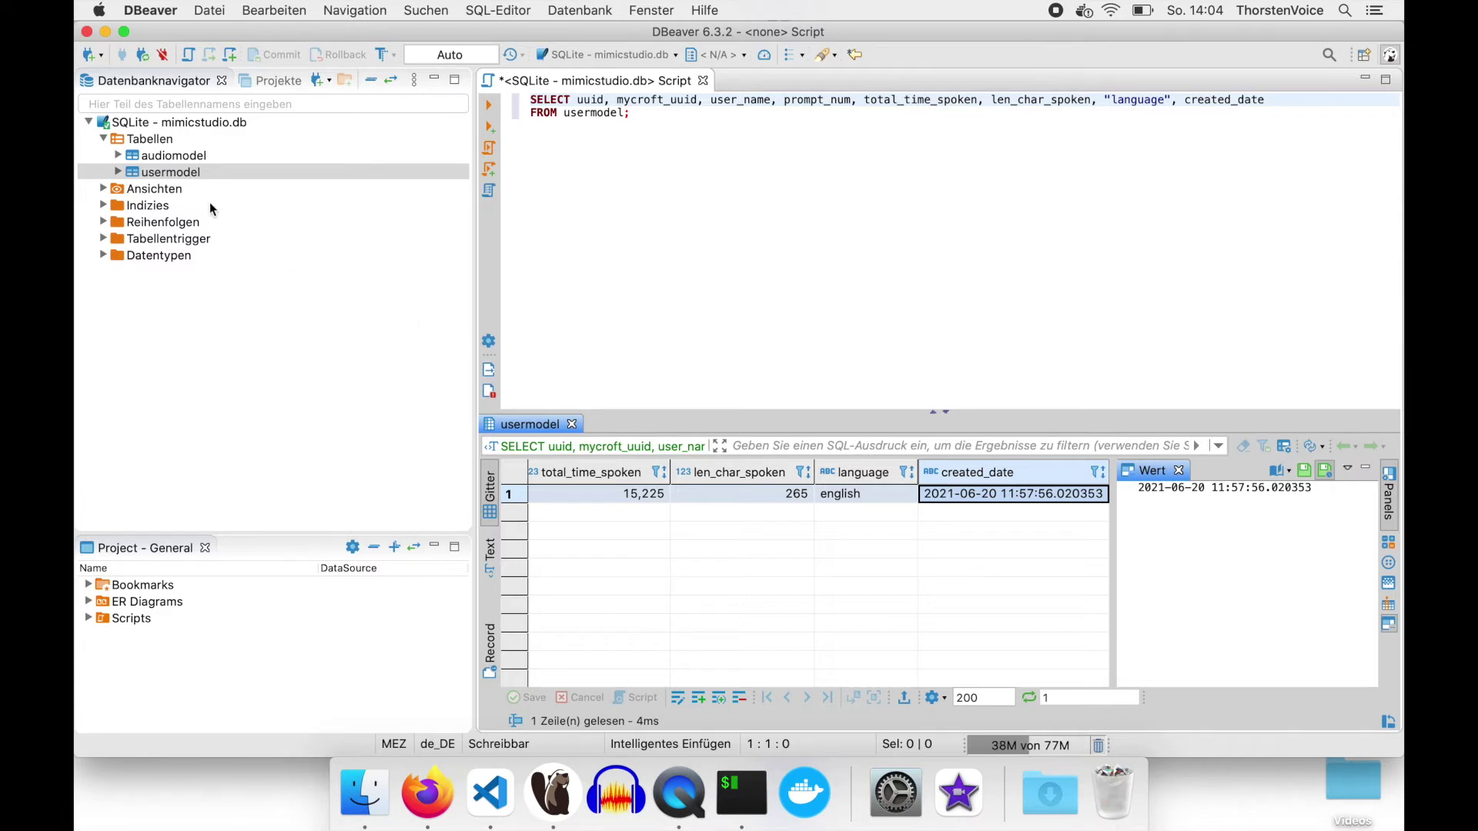
Read the audiomodel table's data with a generated SELECT statement in a new SQL script.
left_click_drag(178, 162, 165, 162)
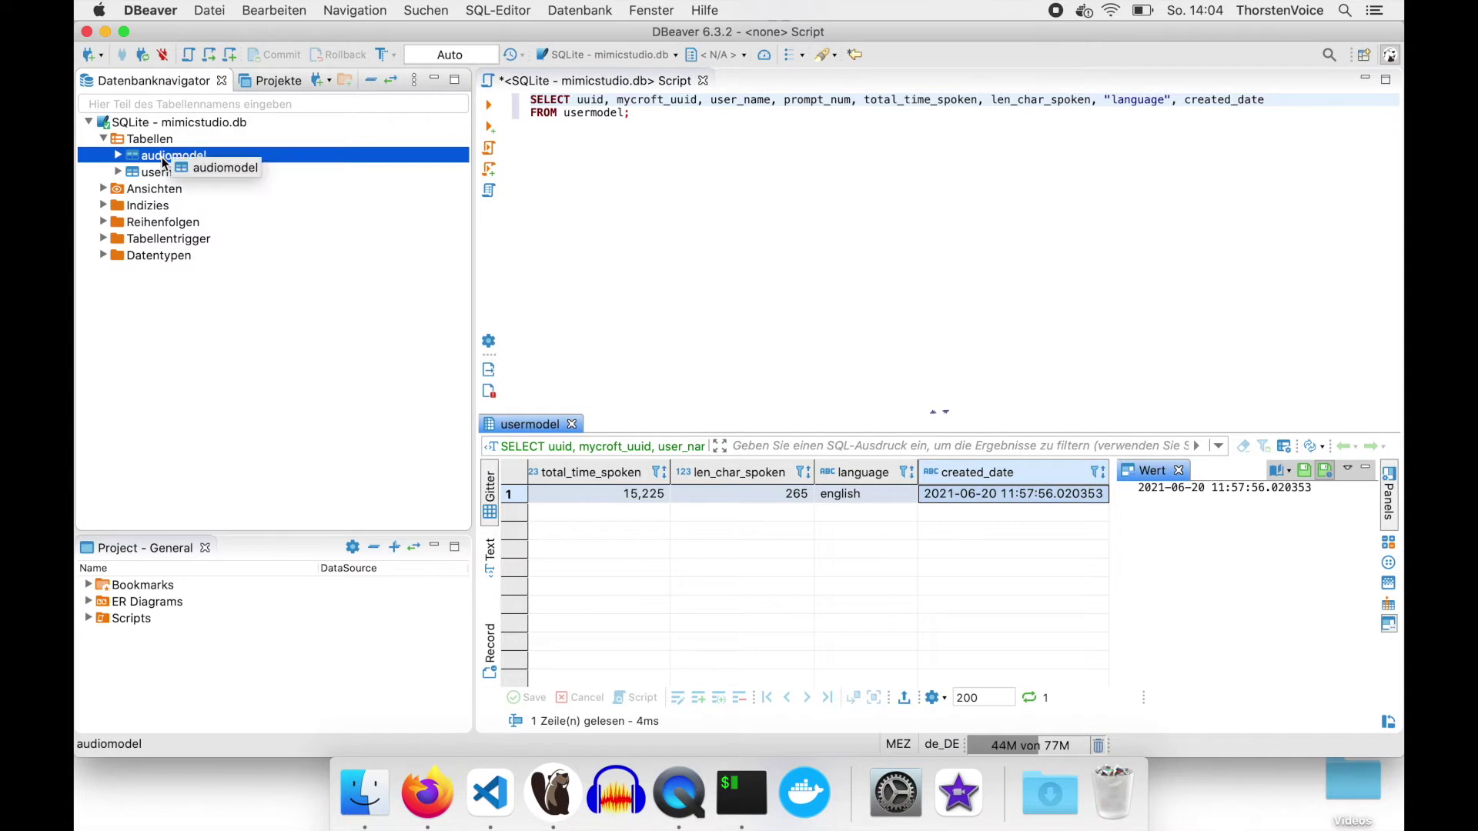
right_click(165, 161)
left_click(239, 241)
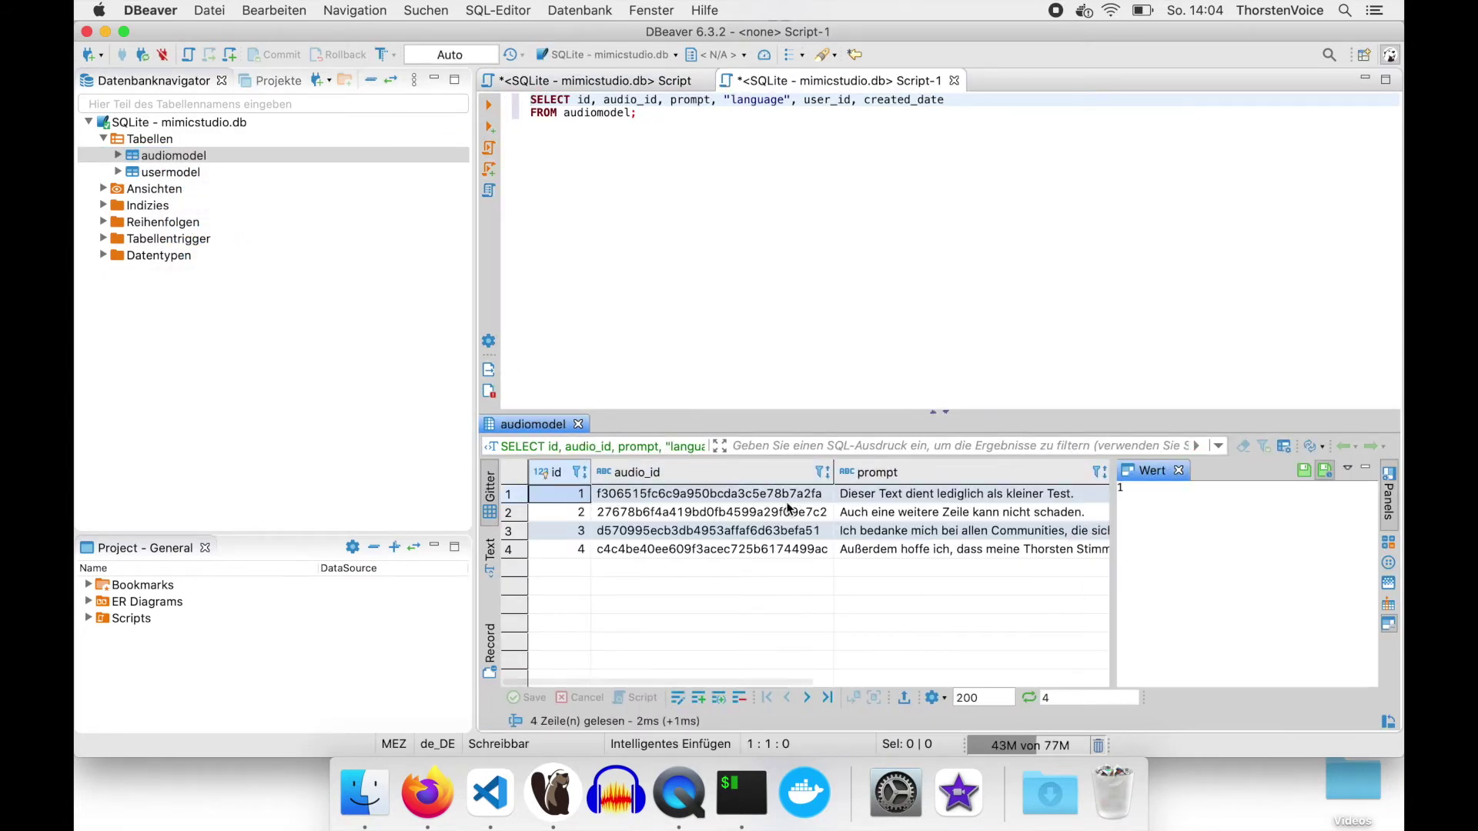
Examine the audio_id and prompt values of the four audiomodel records, ending on the audio_id of record 3.
left_click(781, 495)
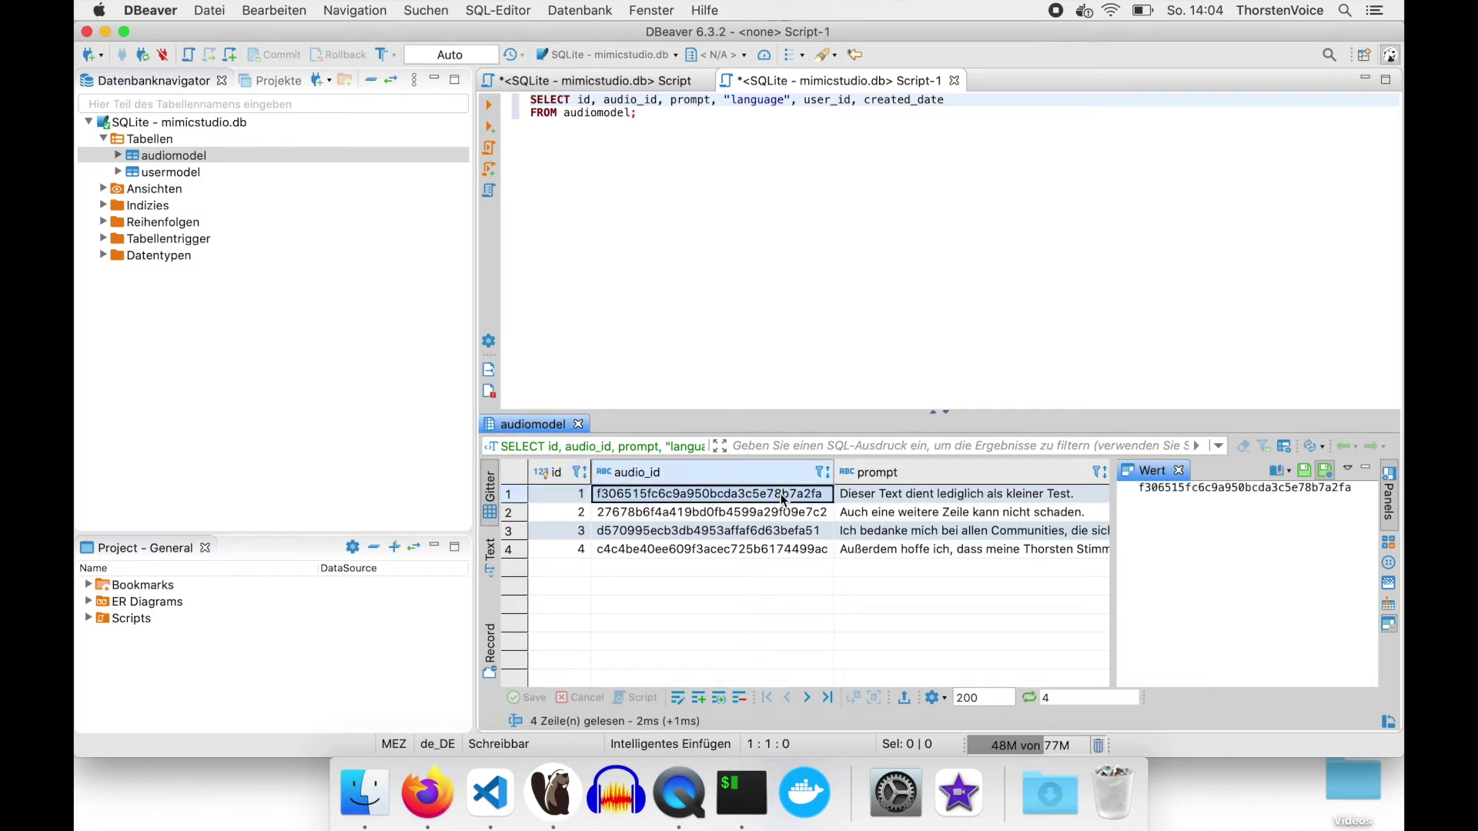
key("Down")
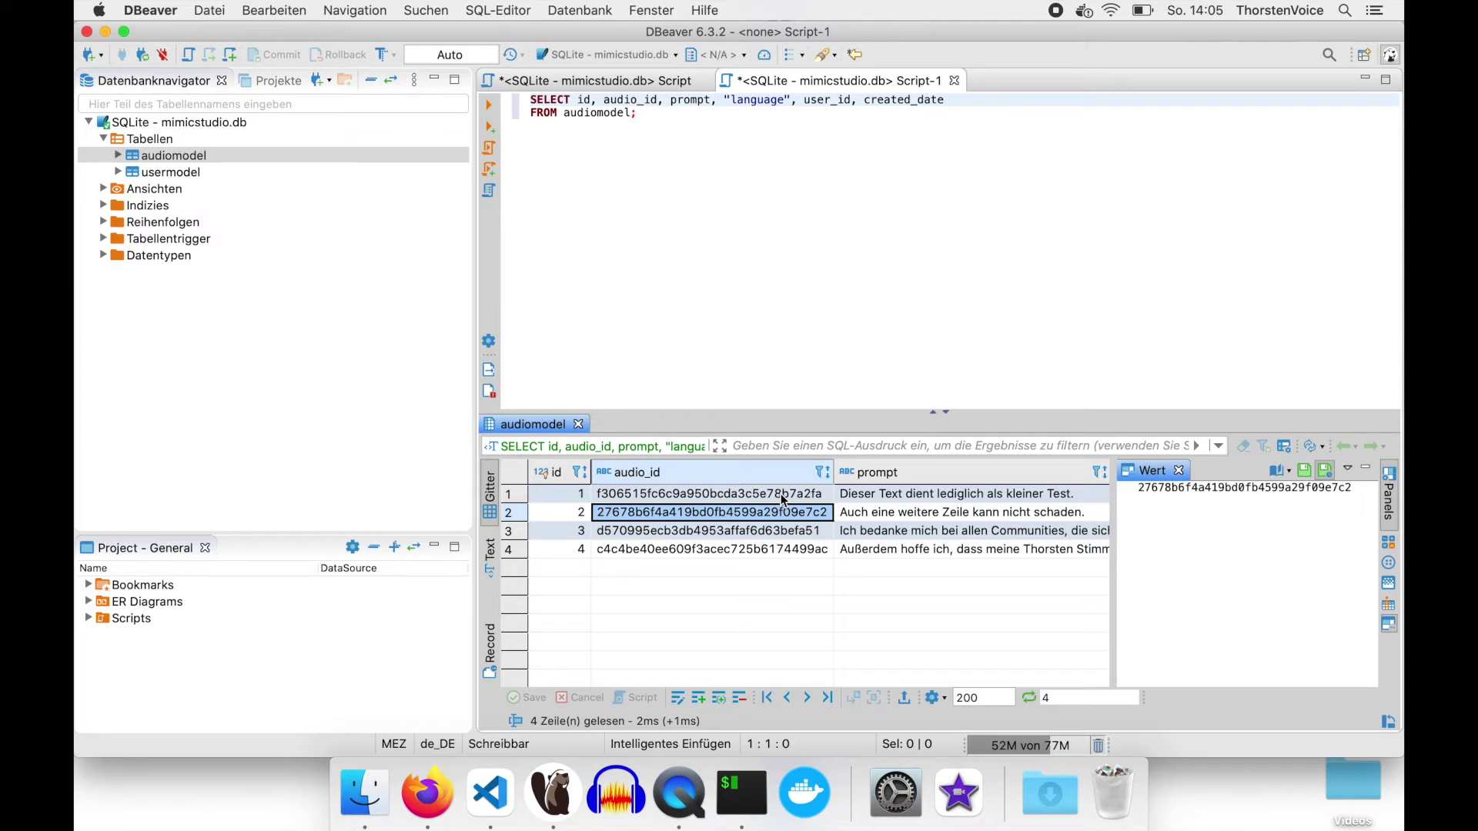
left_click(783, 494)
key("shift+Down")
key("shift+Down")
key("shift+Down")
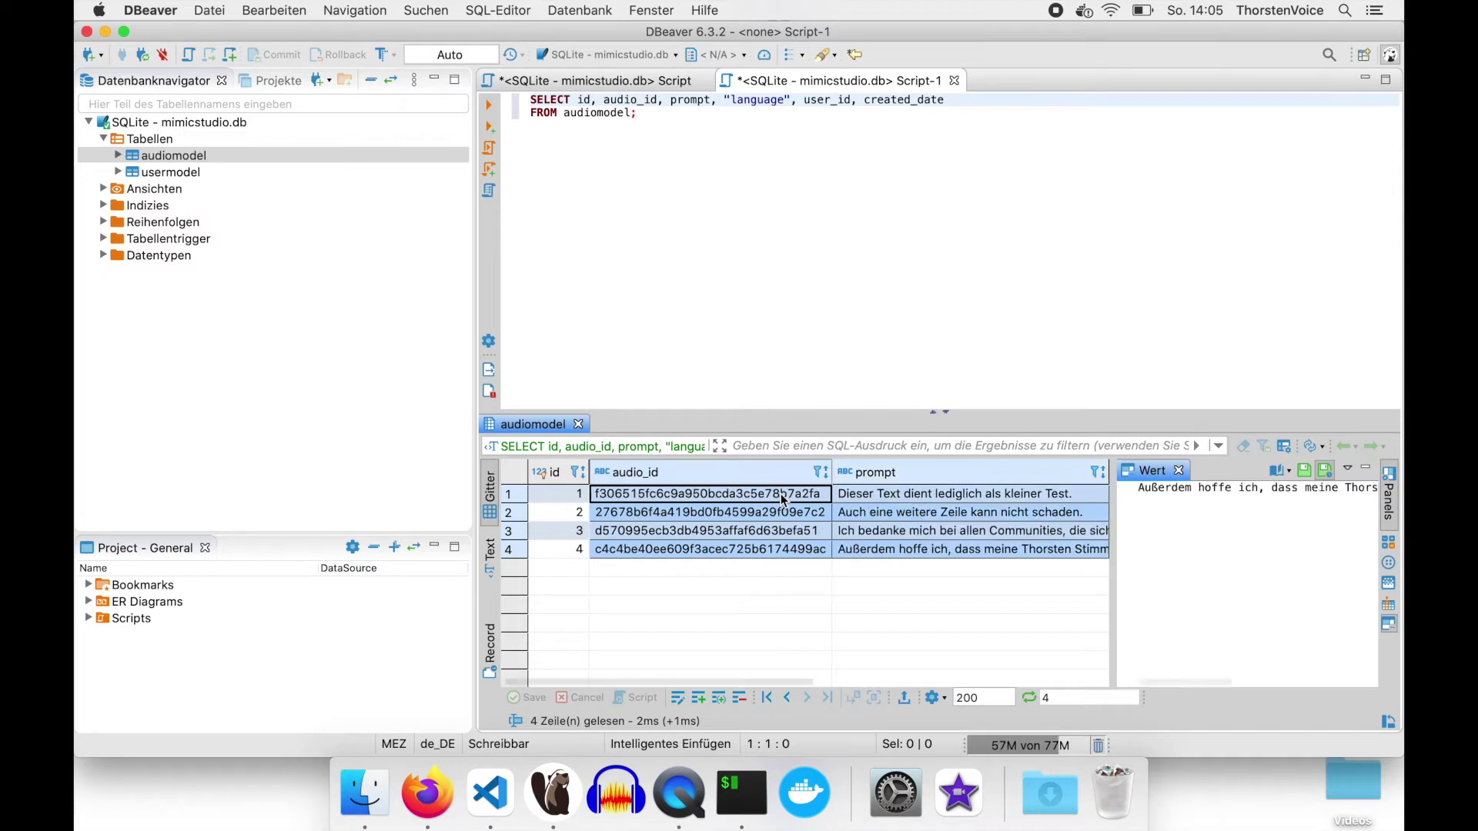
left_click(895, 495)
key("Down")
key("Down")
key("Left")
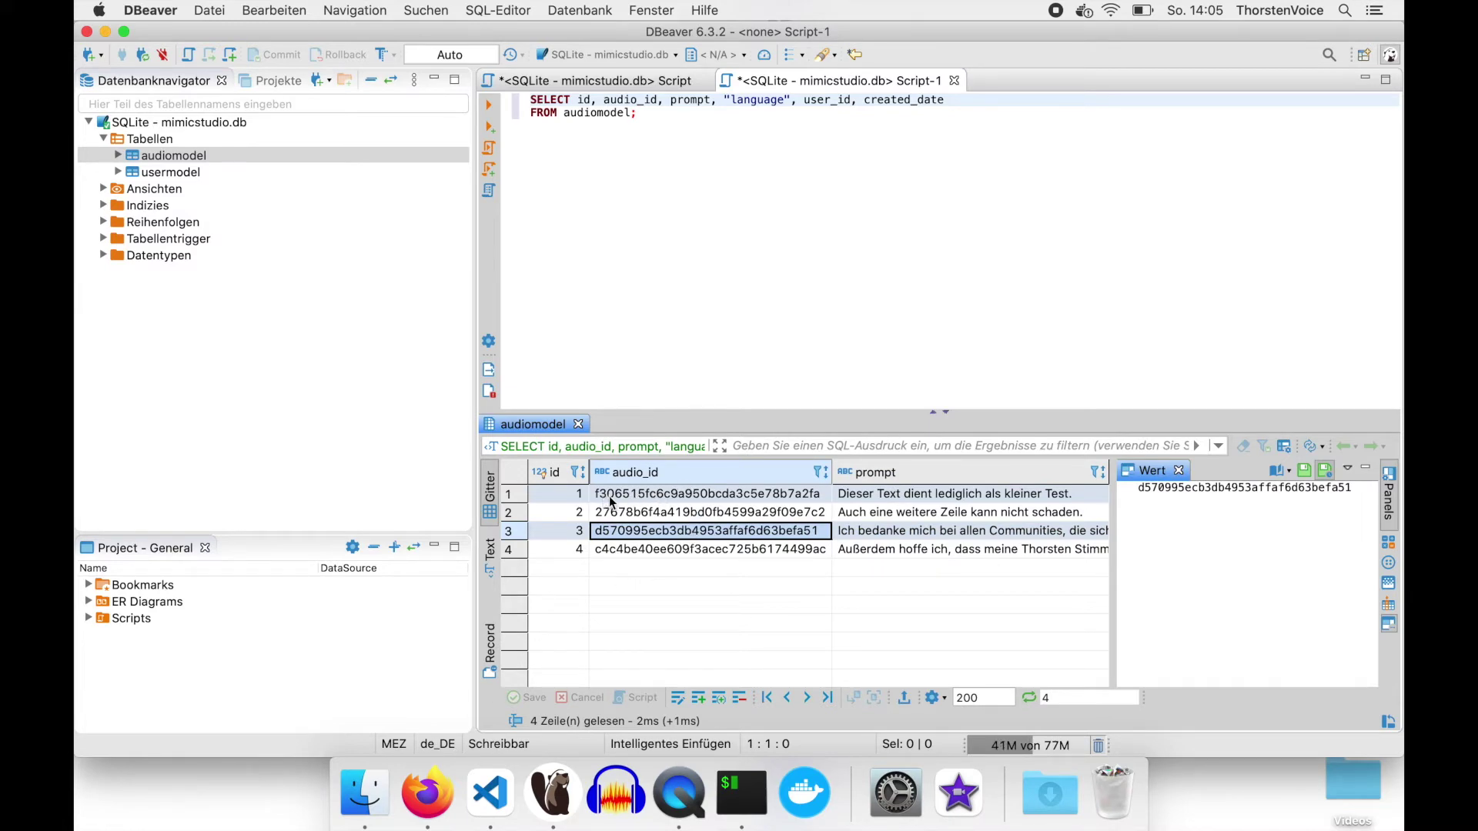
Switch to Finder, open the speaker's folder inside the backend's audio_files folder and select f306515fc6c9a950bcda3c5e78b7a2fa.wav.
left_click(350, 801)
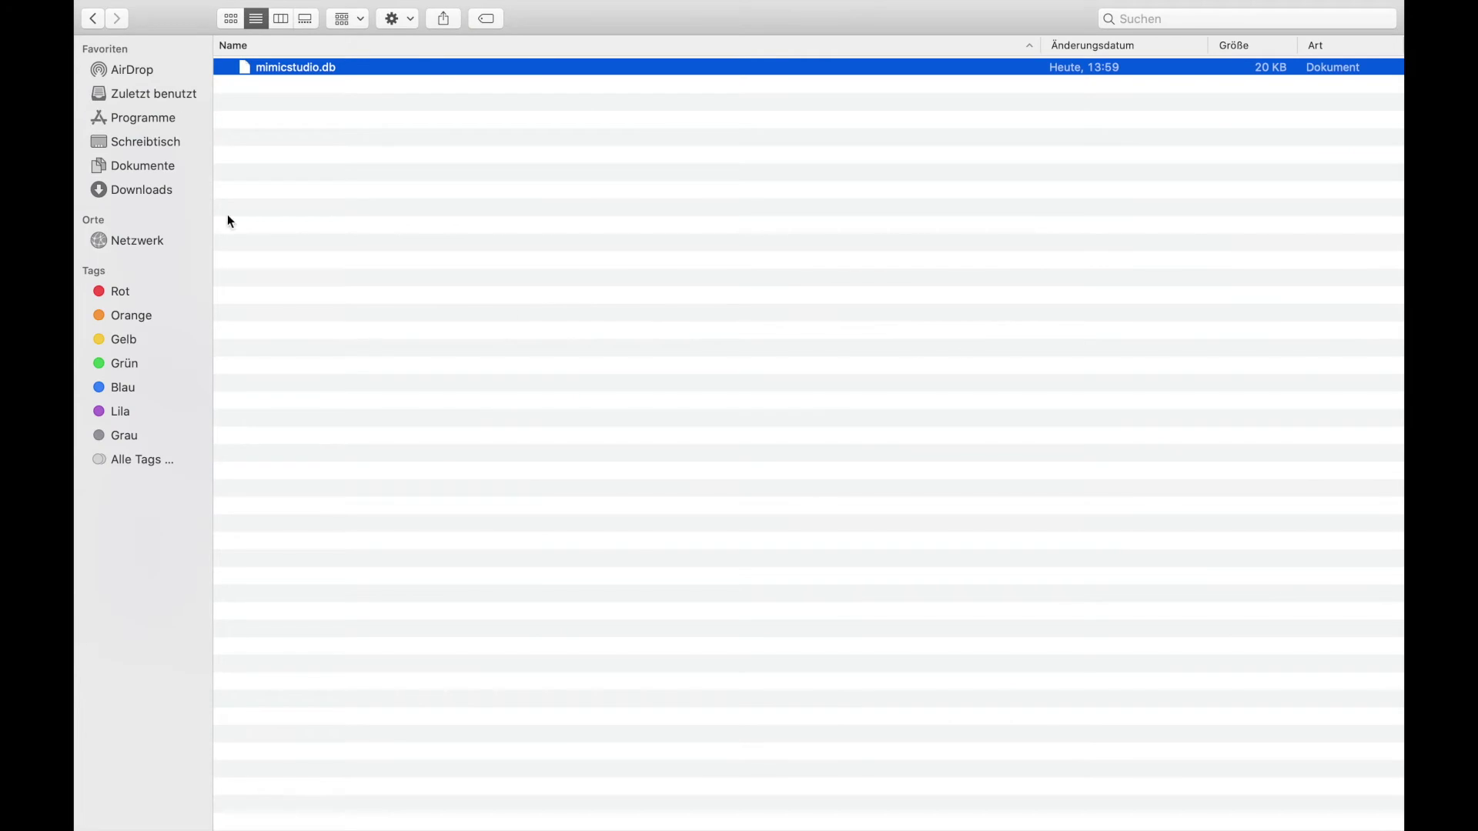
left_click(93, 18)
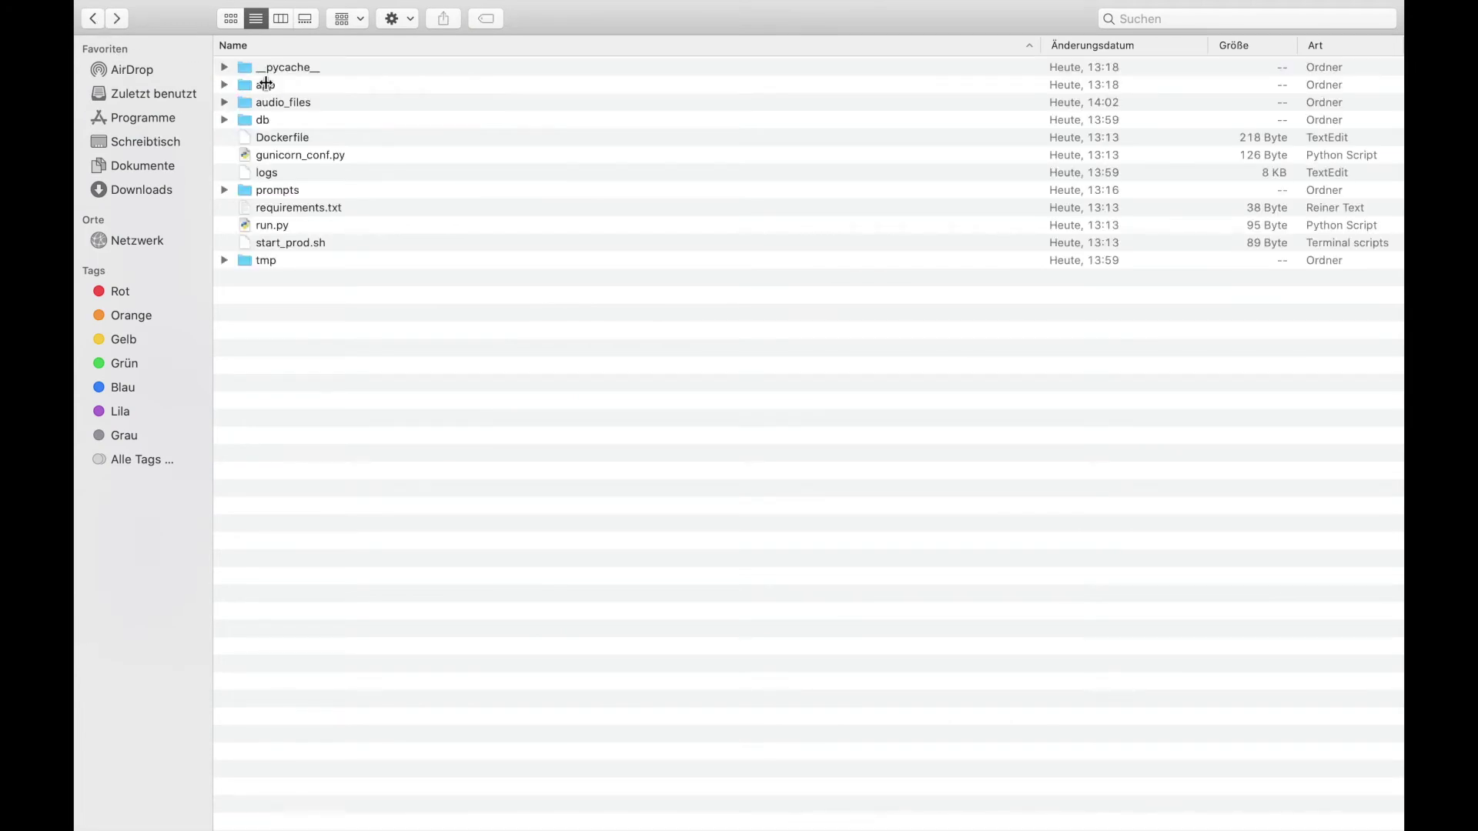
double_click(281, 101)
double_click(275, 67)
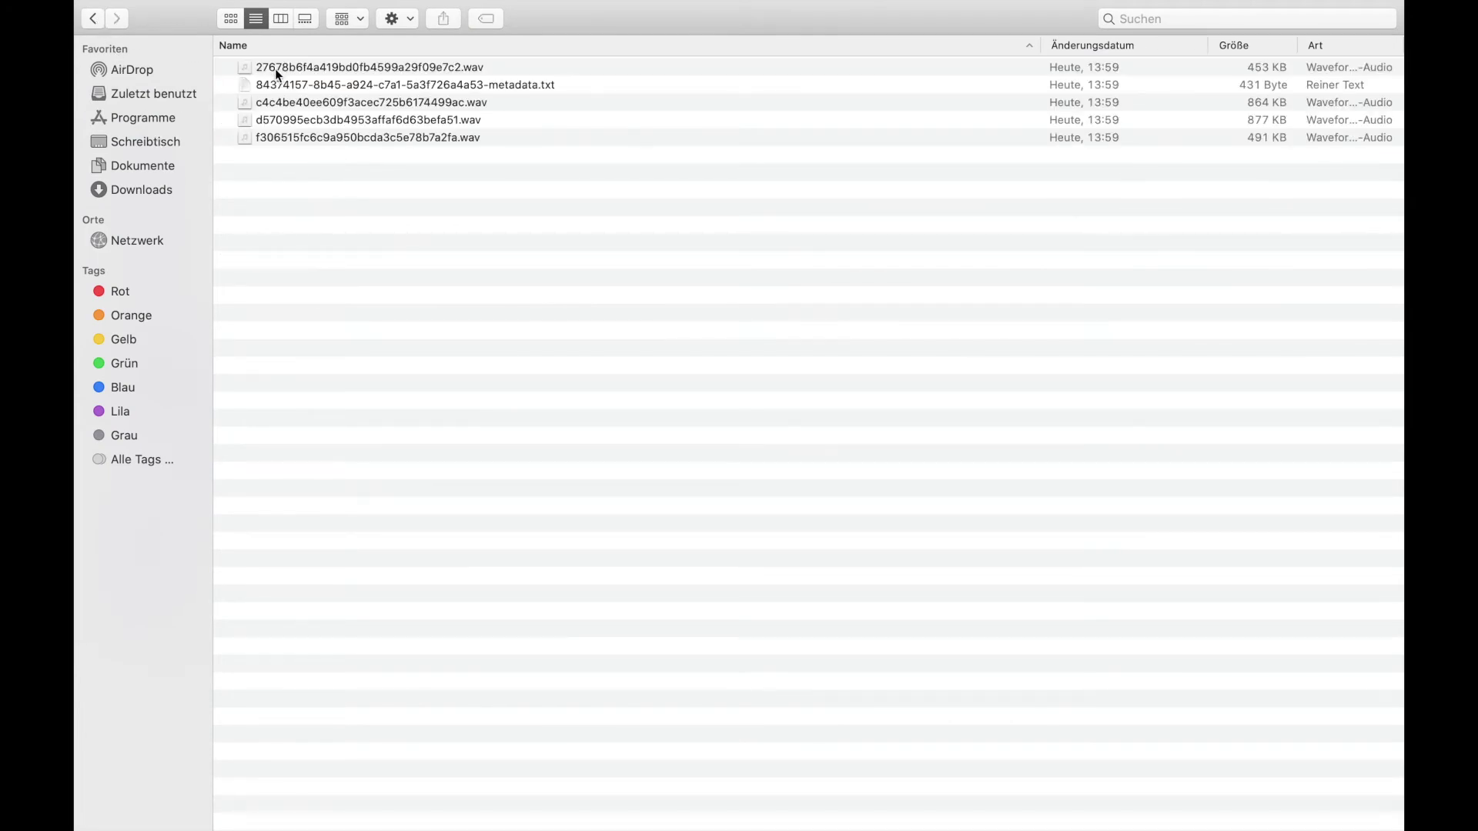
left_click(294, 137)
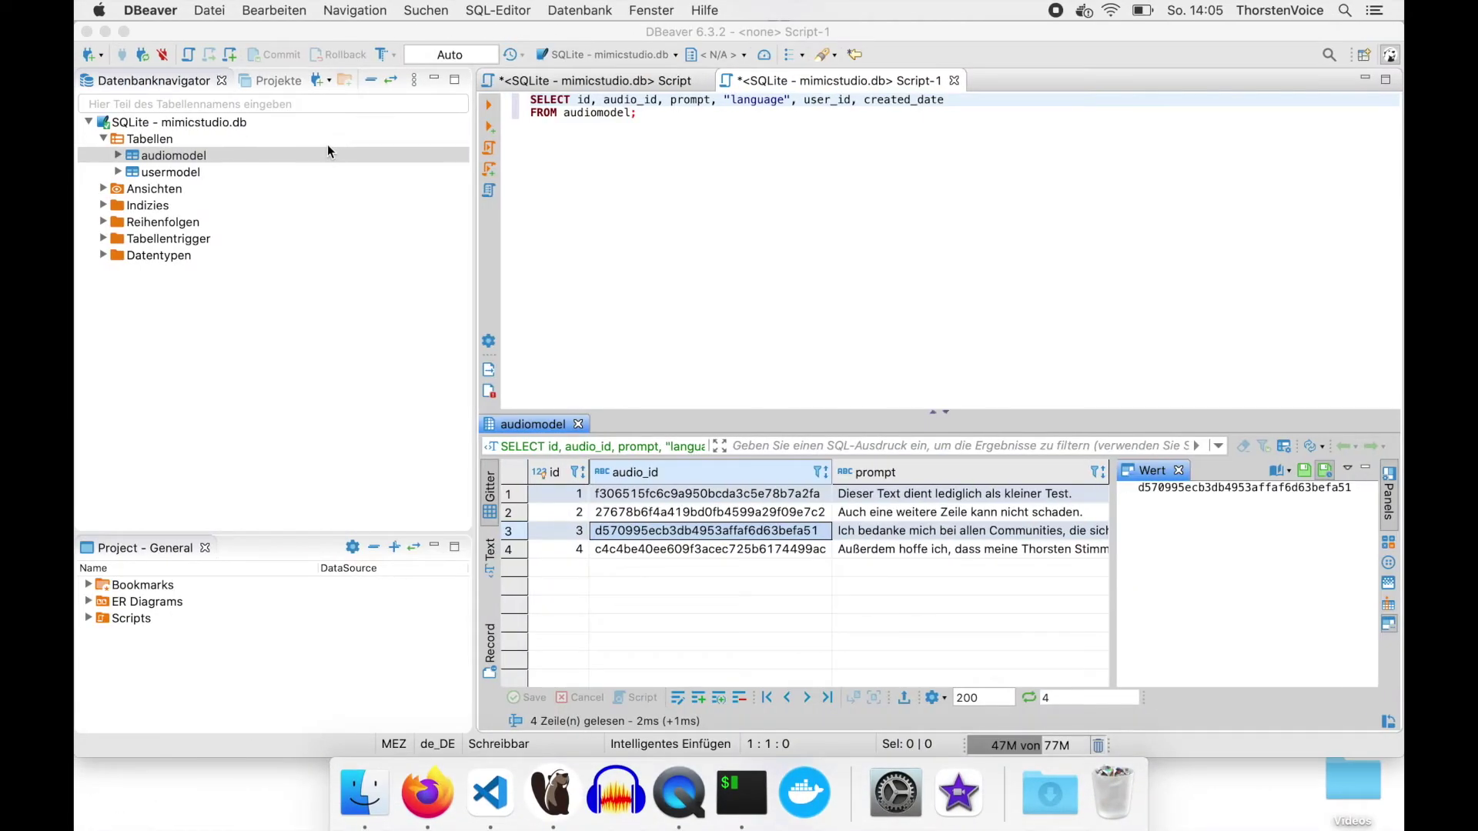
Back in DBeaver, examine the audiomodel records' prompt, language, user_id and created_date, going through the user_id of every record.
left_click(923, 519)
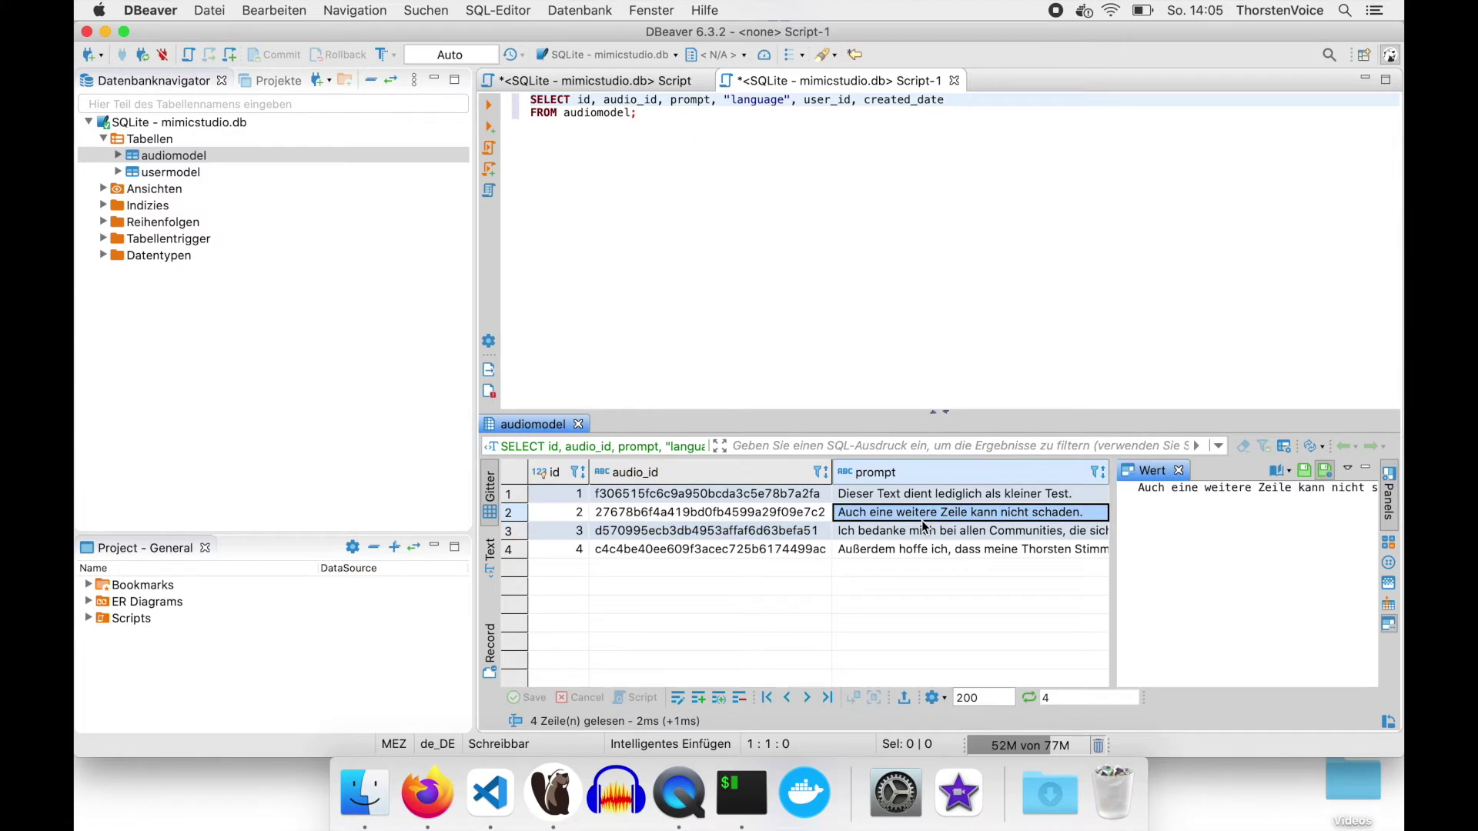
key("Right")
key("Right")
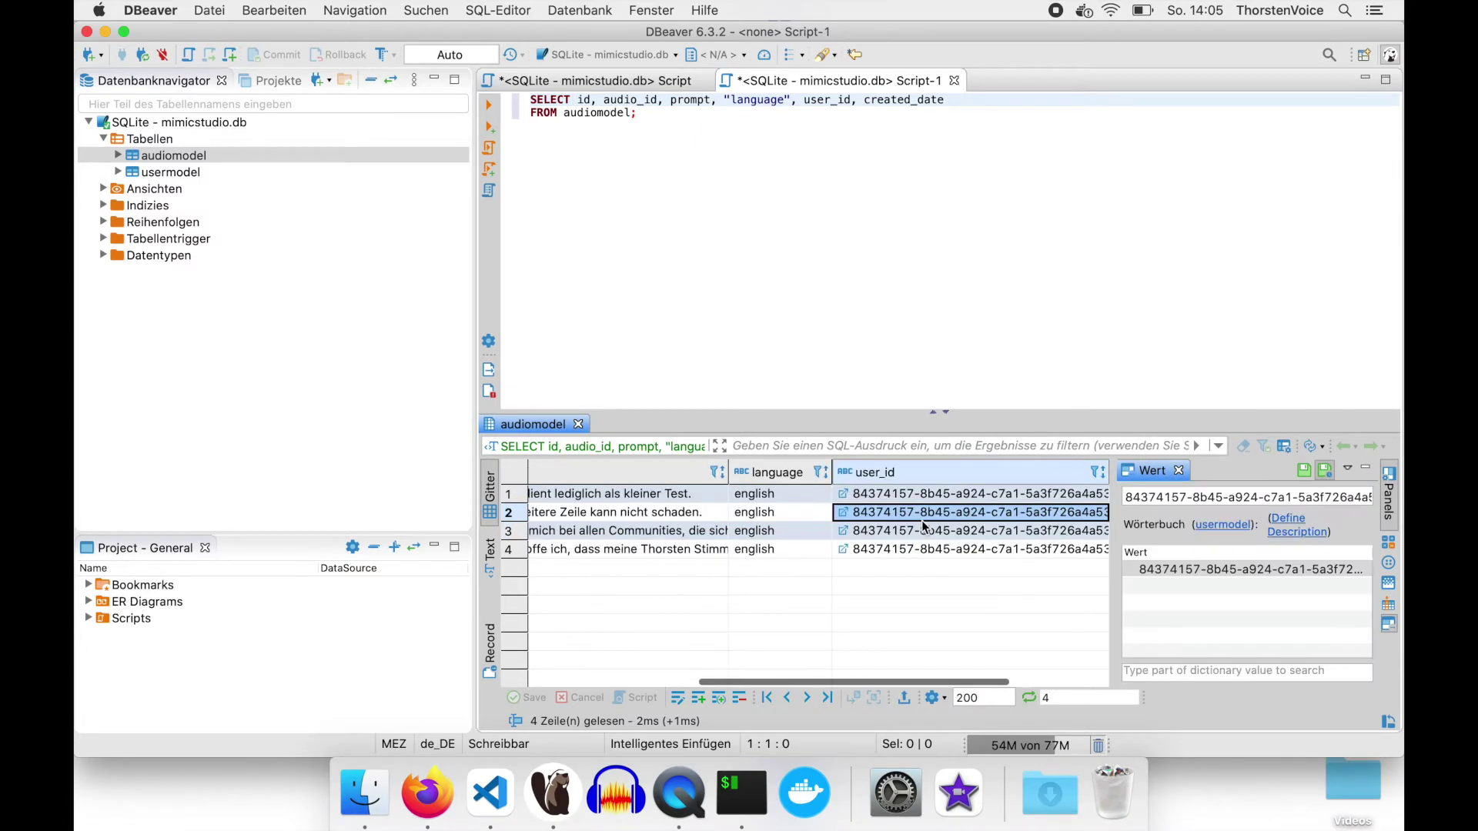
key("Up")
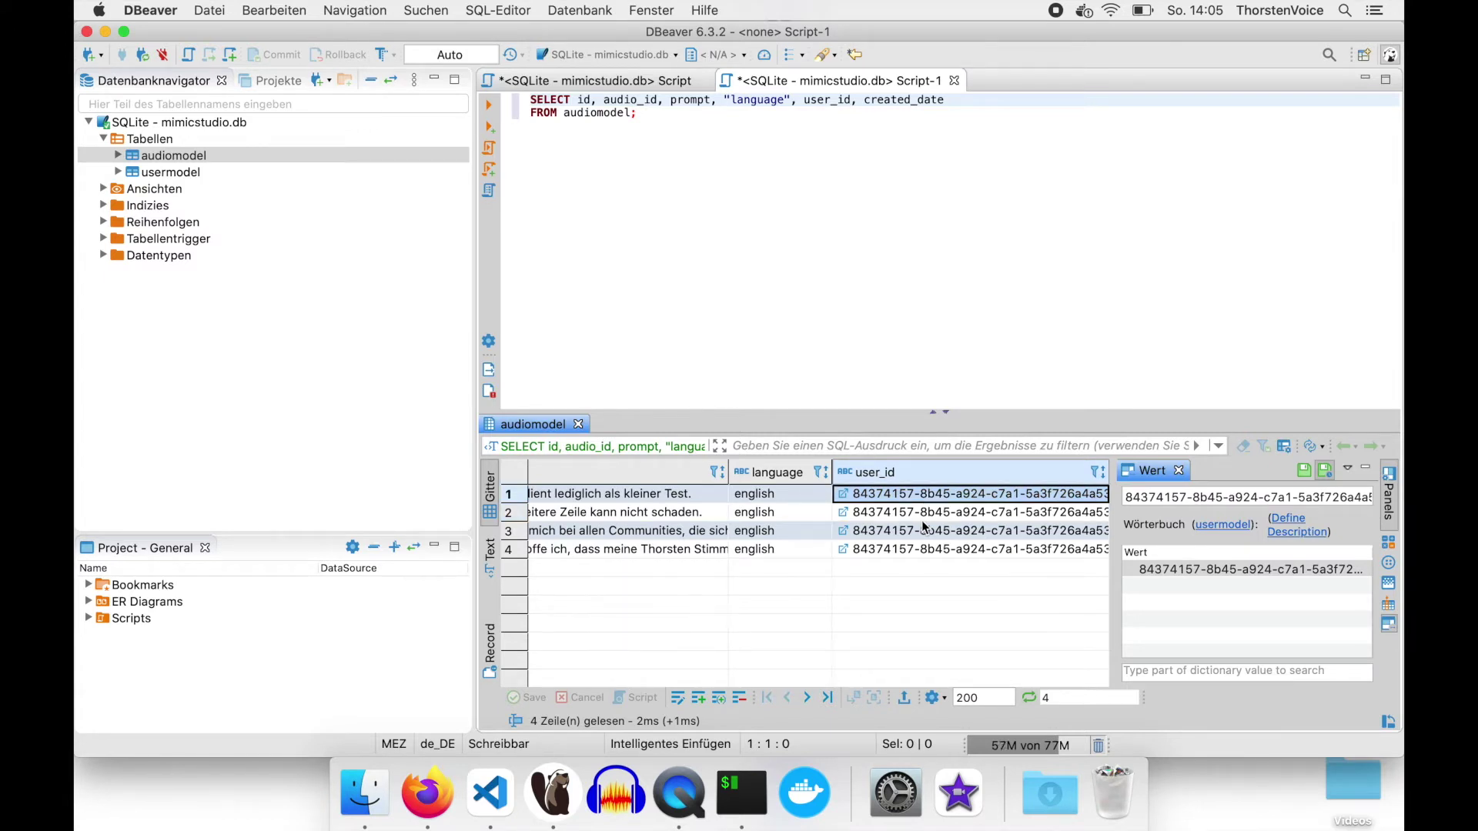
key("Right")
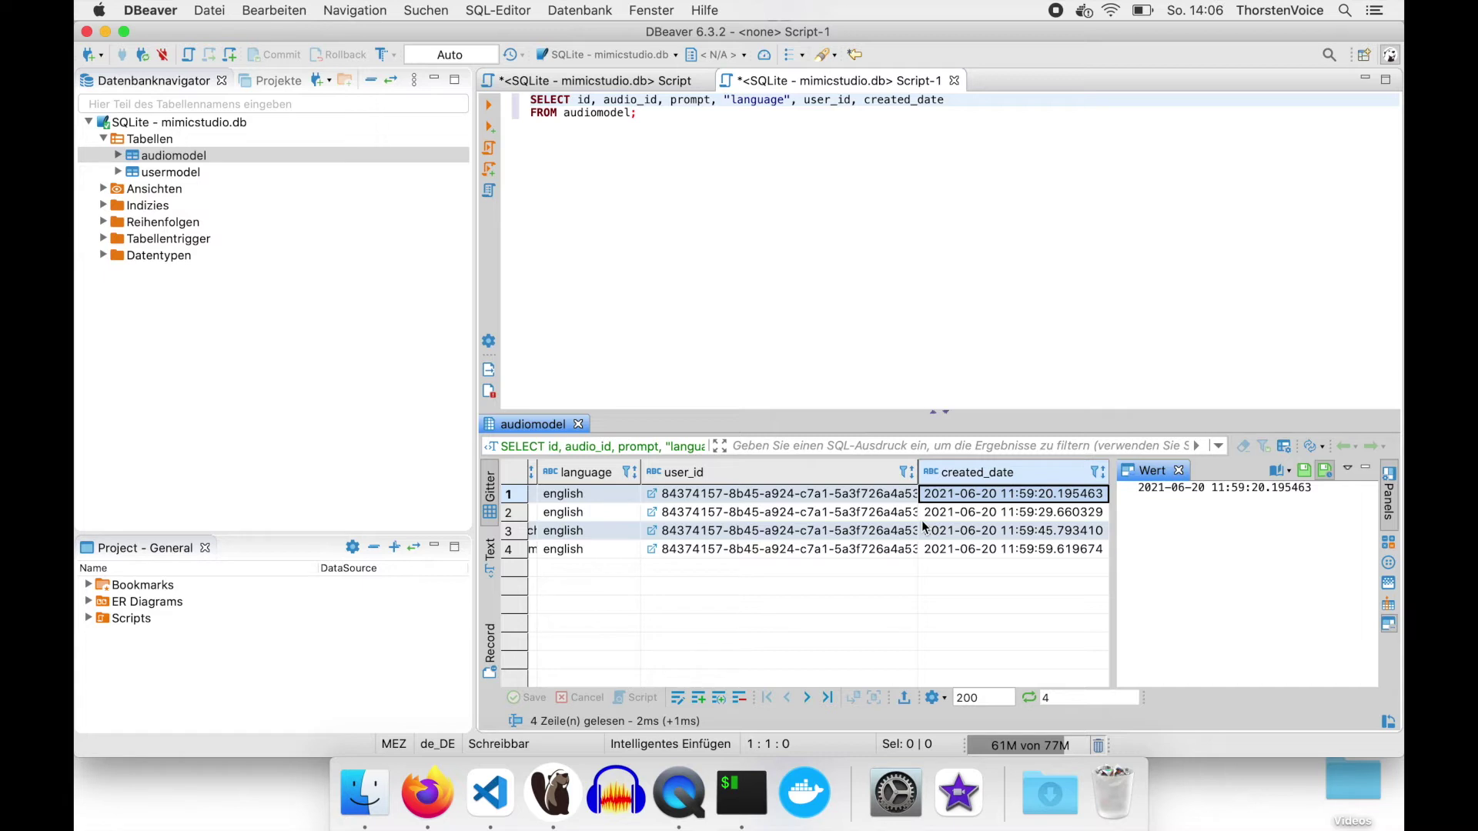
left_click(848, 498)
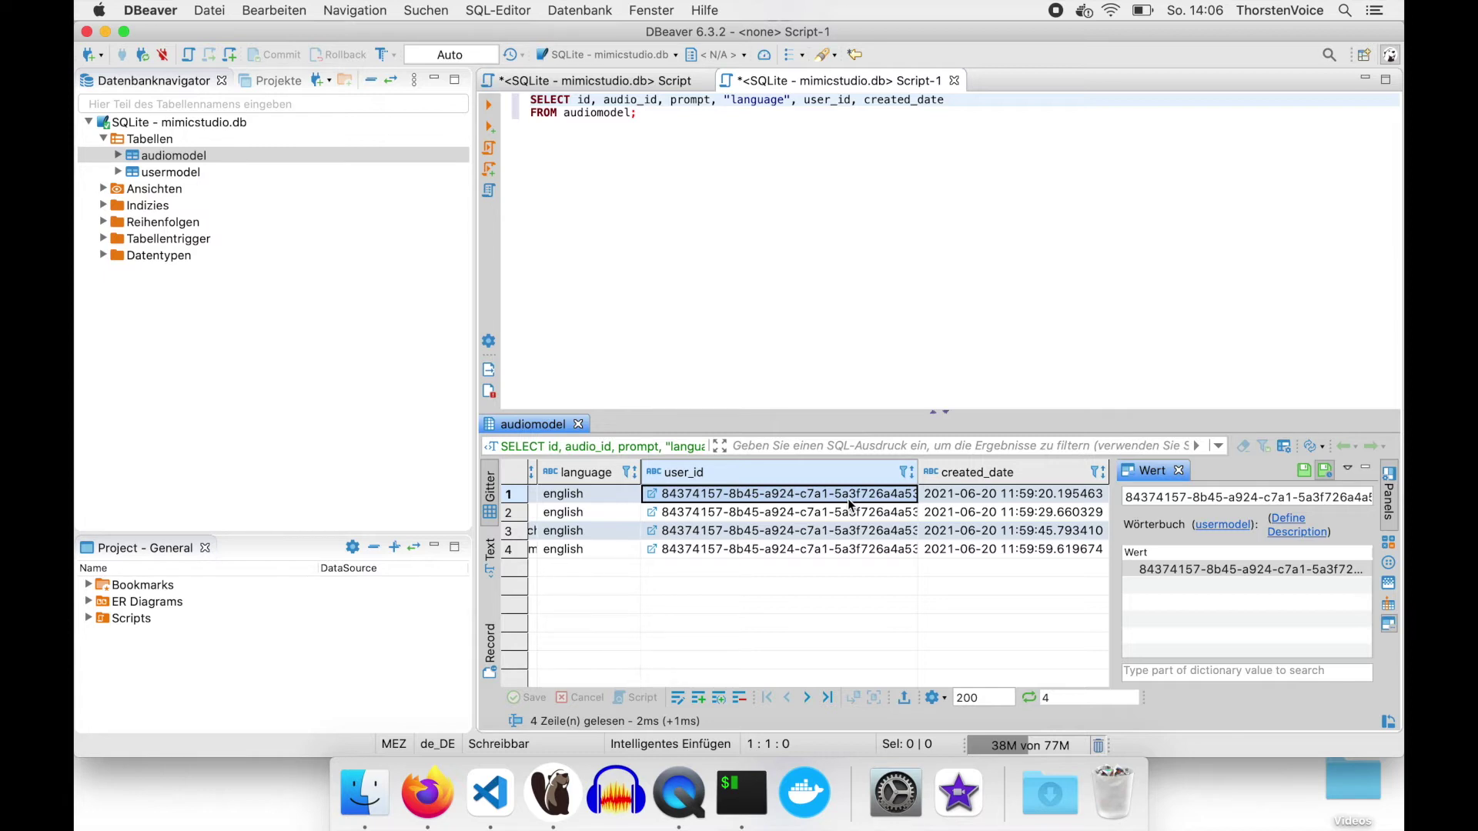
key("Down")
key("Down")
key("Down")
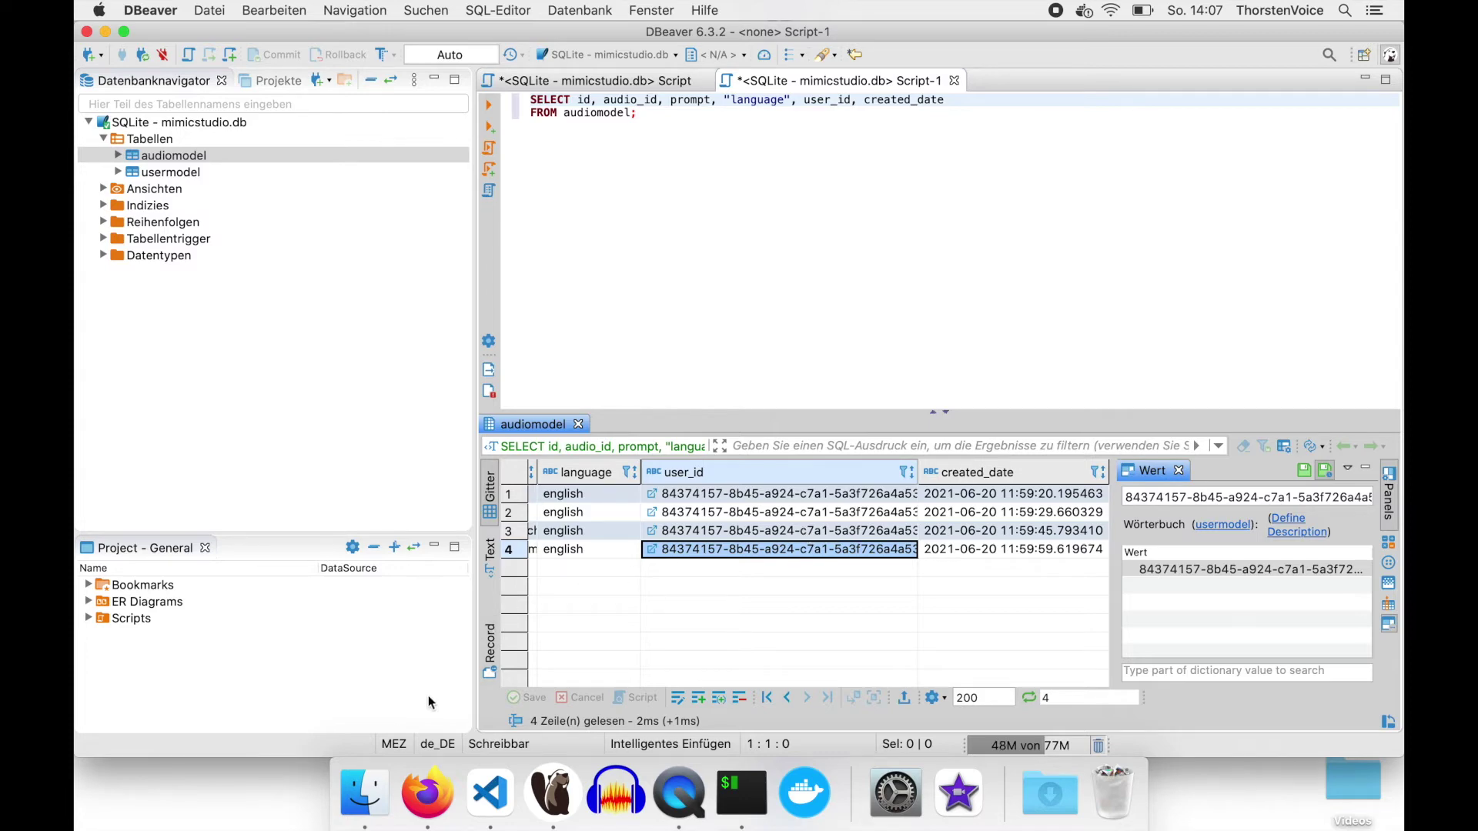
Switch to Finder, go back up to the Documents folder and open the _preparedFiles folder.
left_click(364, 793)
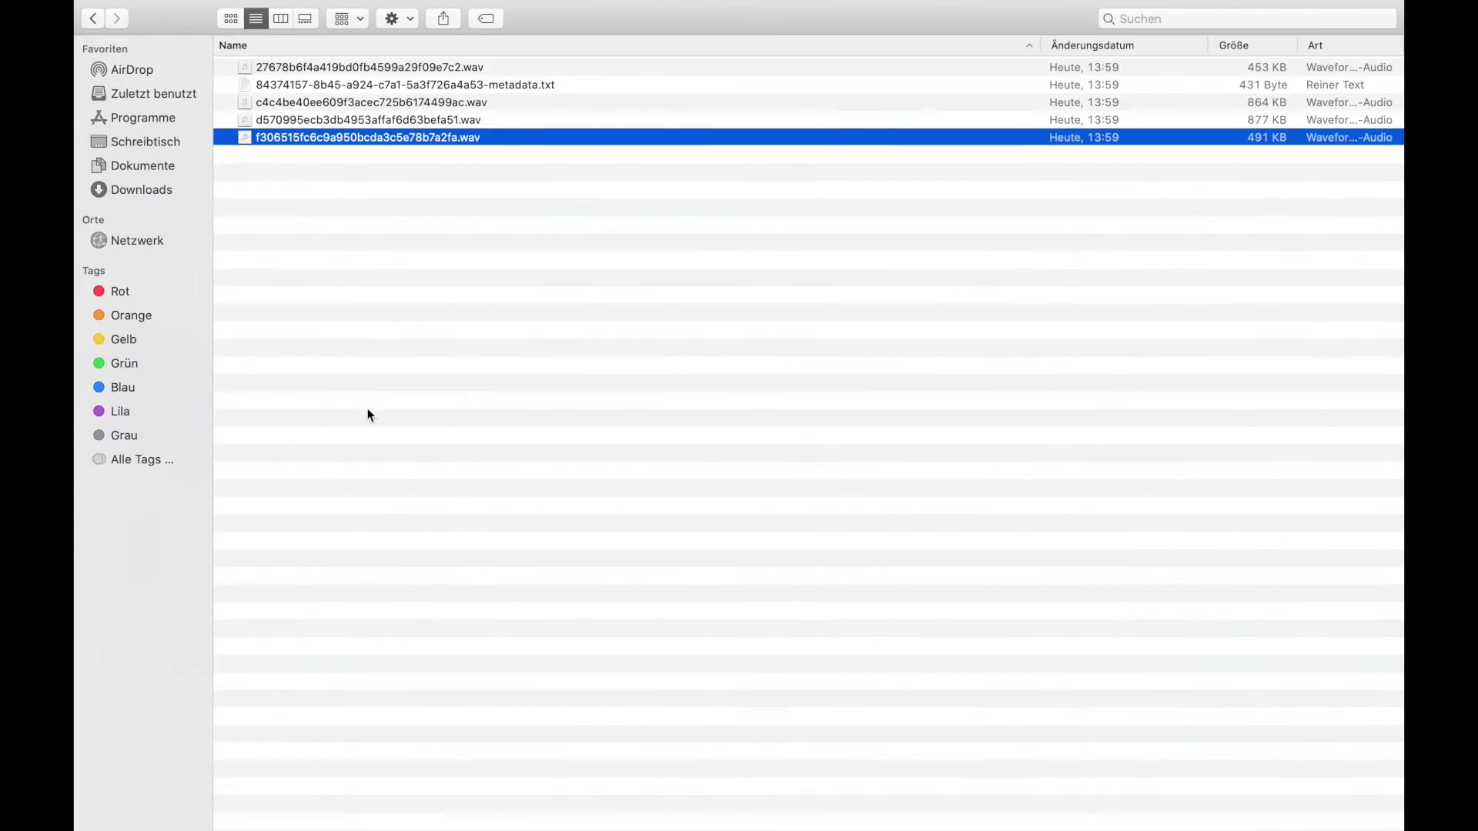
left_click(93, 20)
left_click(93, 21)
left_click(93, 23)
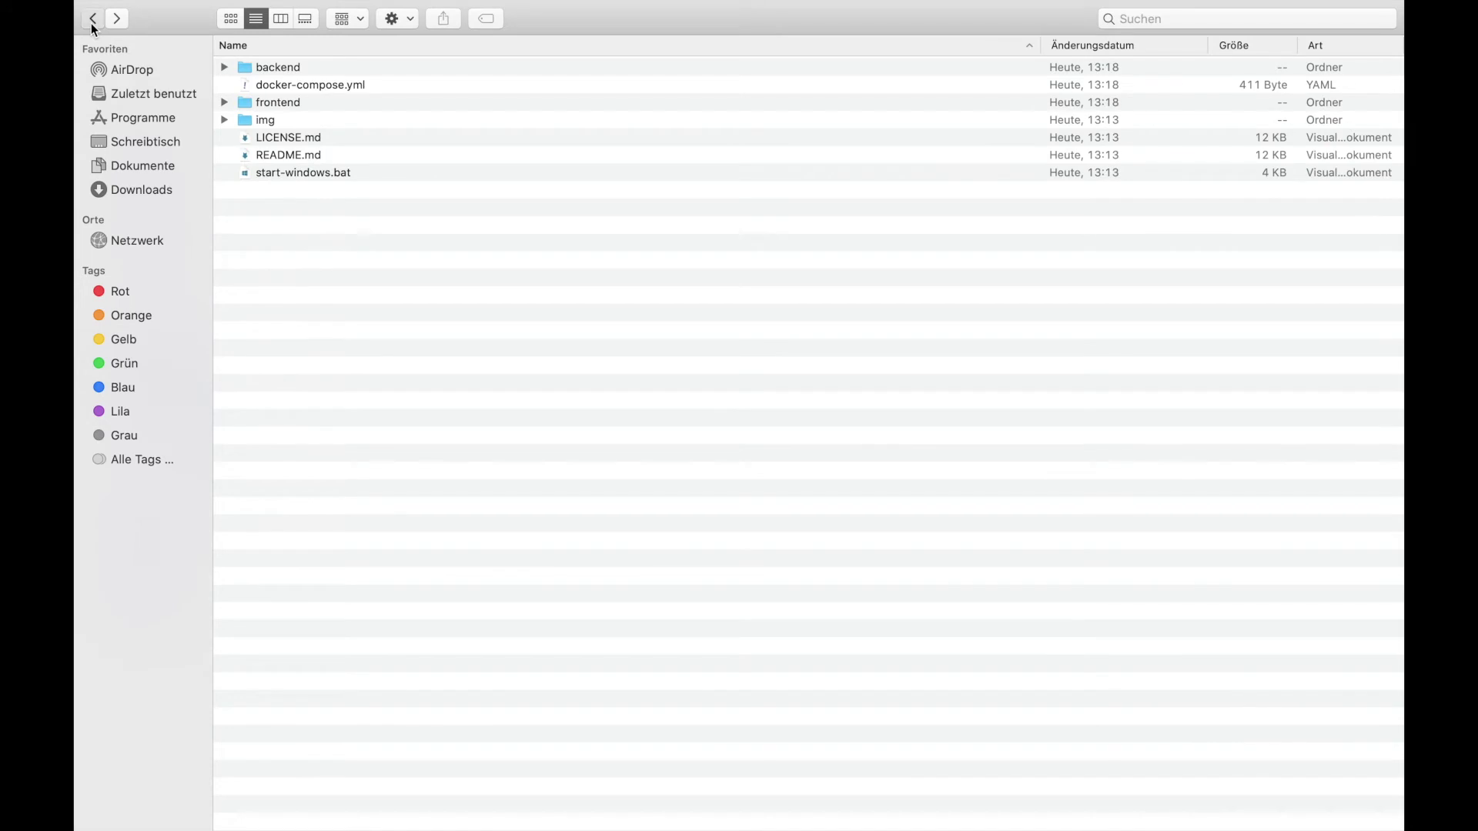
left_click(93, 23)
left_click(92, 23)
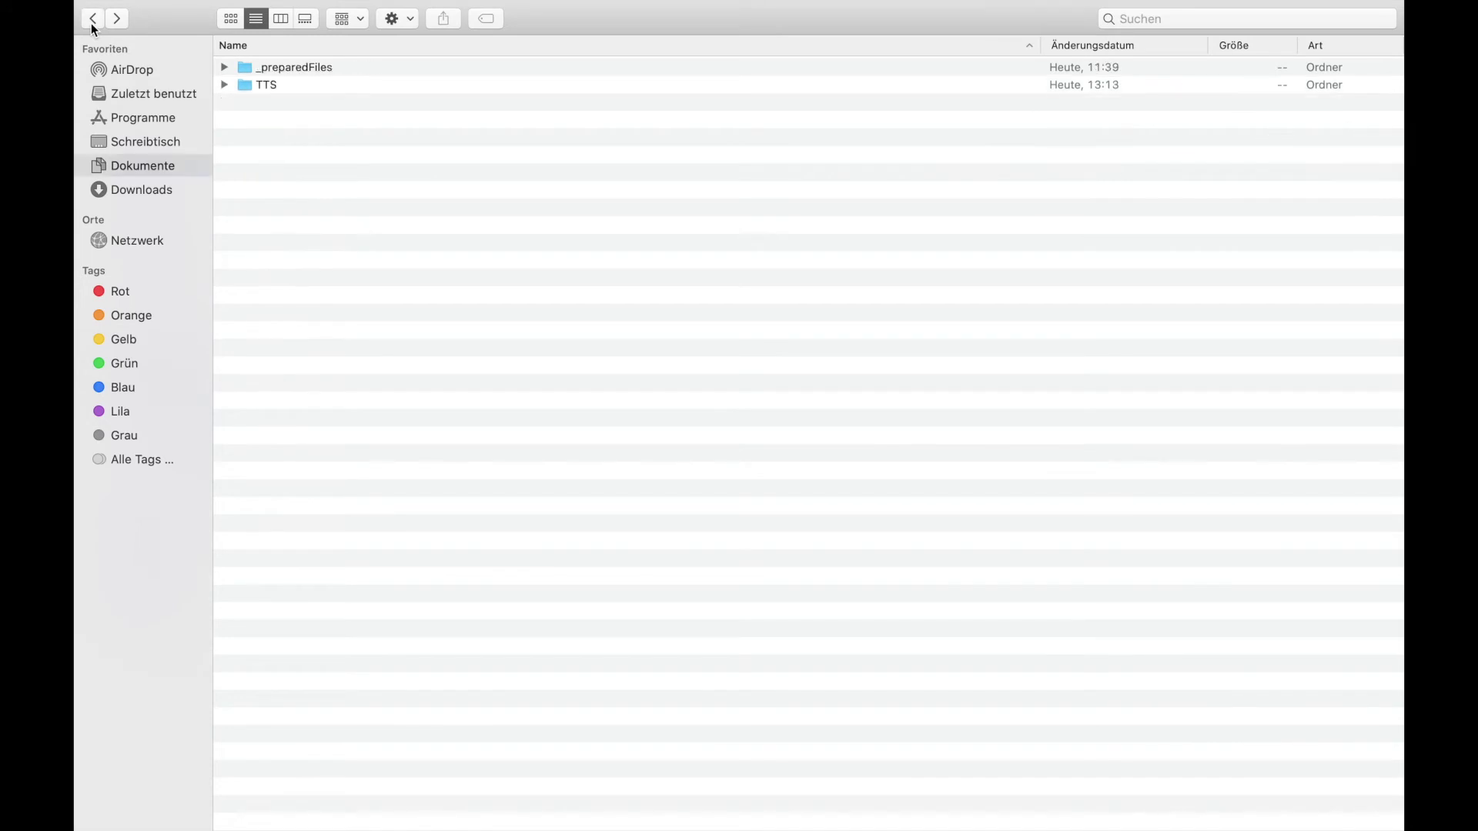
double_click(292, 69)
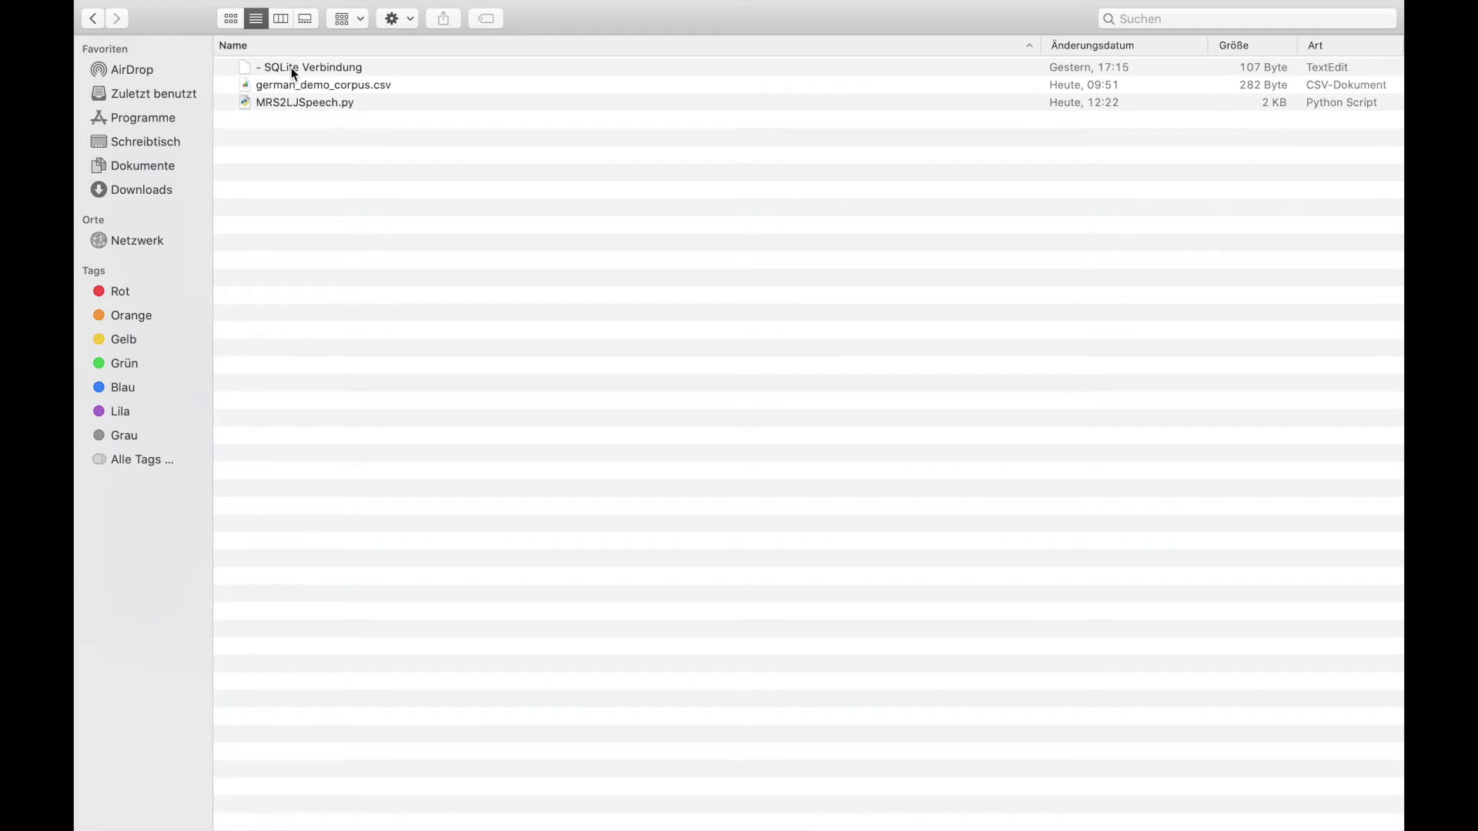
Open MRS2LJSpeech.py from the _preparedFiles folder with Visual Studio Code.
left_click(325, 100)
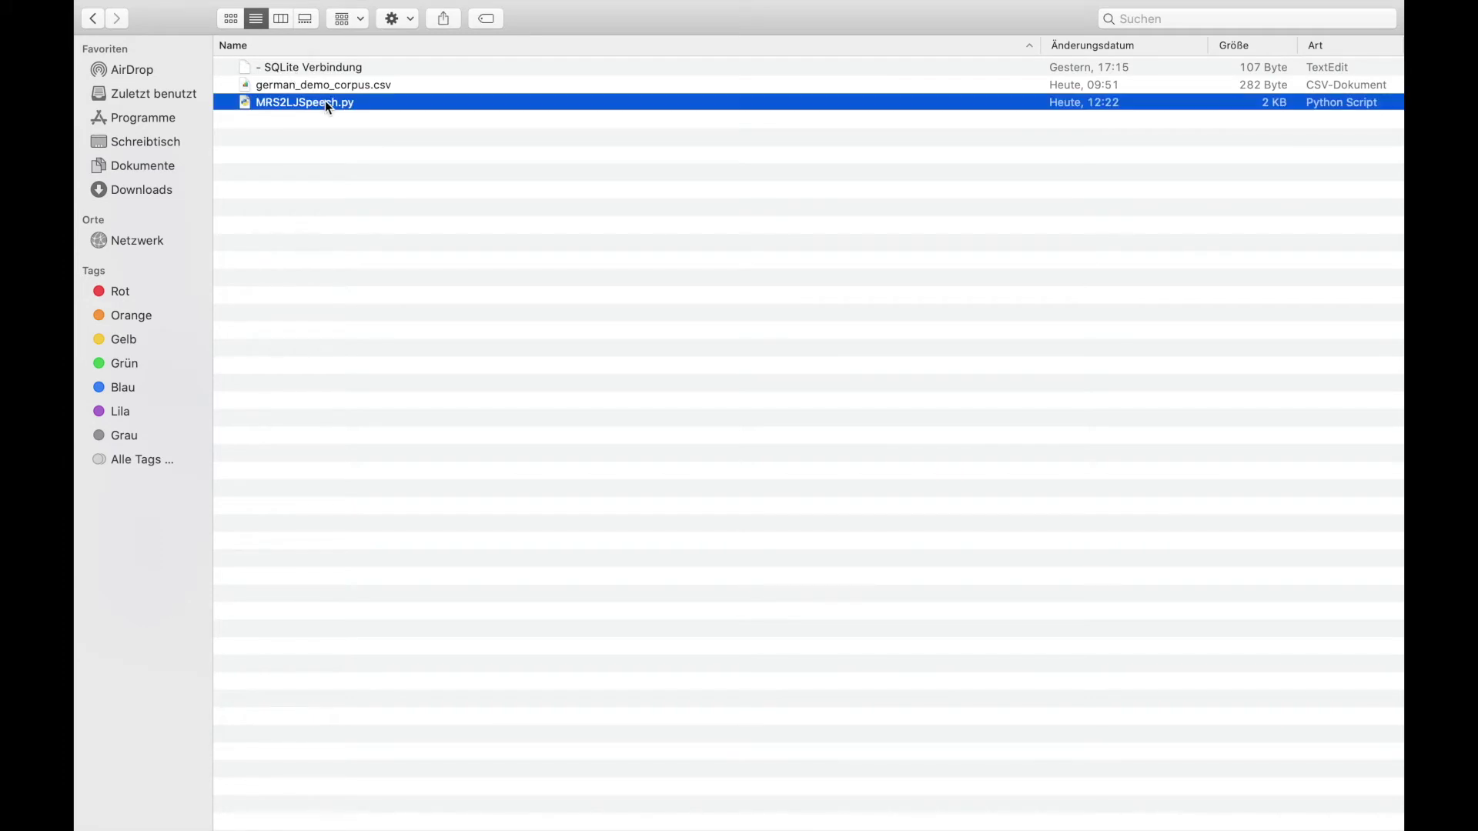
right_click(325, 100)
mouse_move(395, 128)
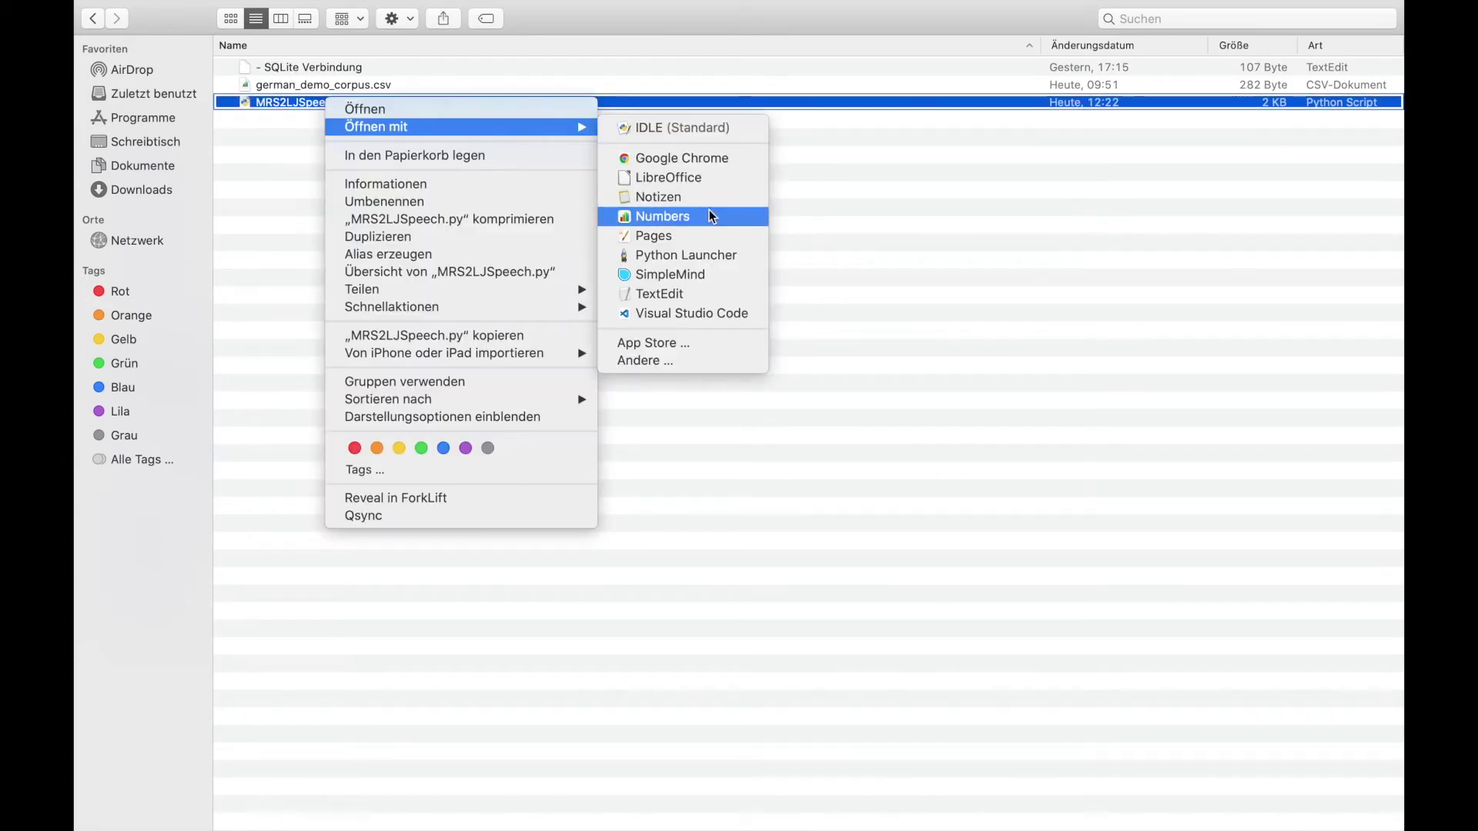
left_click(714, 311)
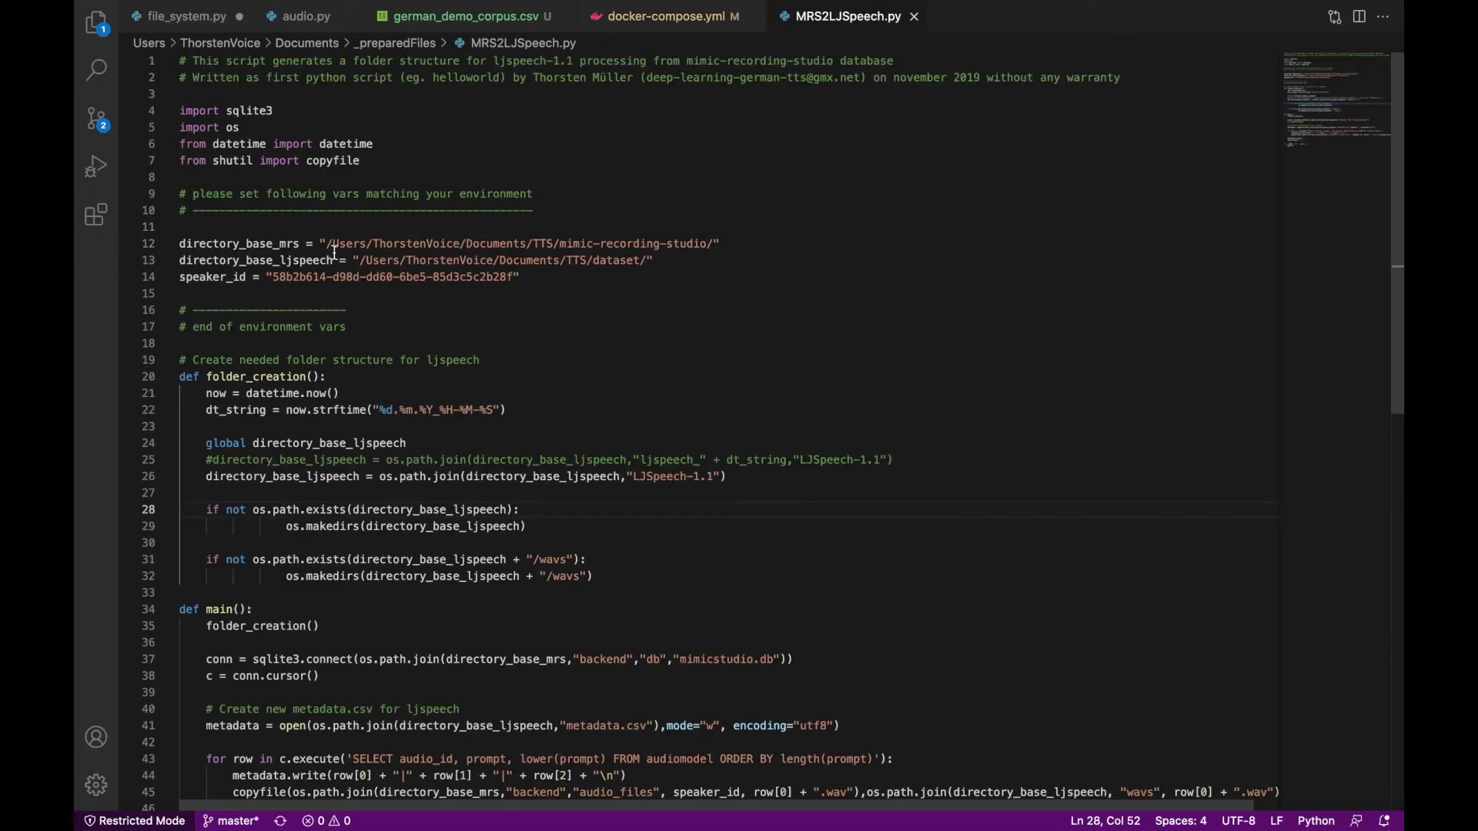
Examine the MRS2LJSpeech.py script and highlight the SELECT query on audiomodel in line 43.
scroll(334, 253, "down", 3)
scroll(334, 253, "down", 3)
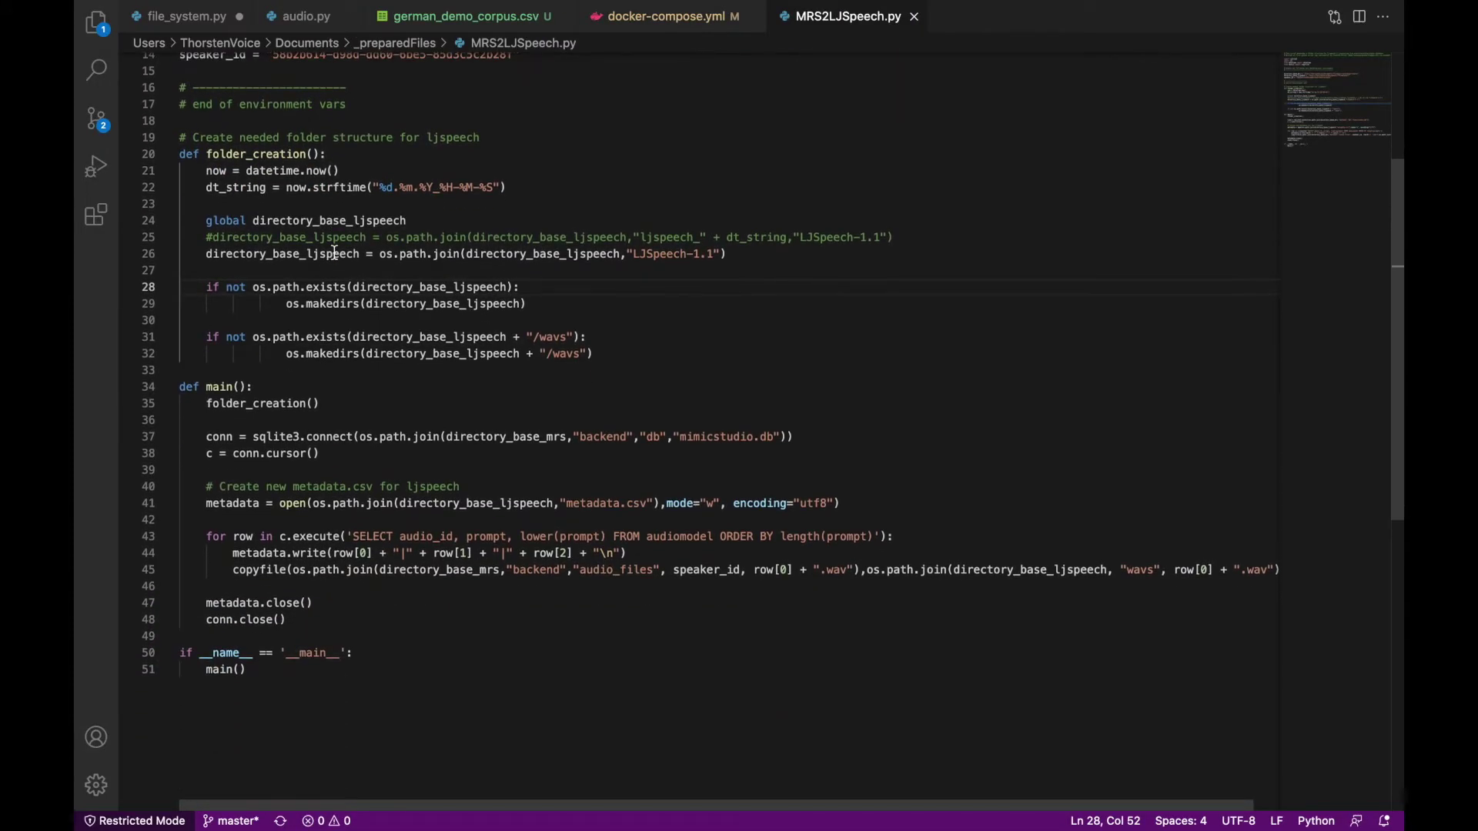
scroll(334, 252, "up", 4)
left_click_drag(356, 688, 853, 693)
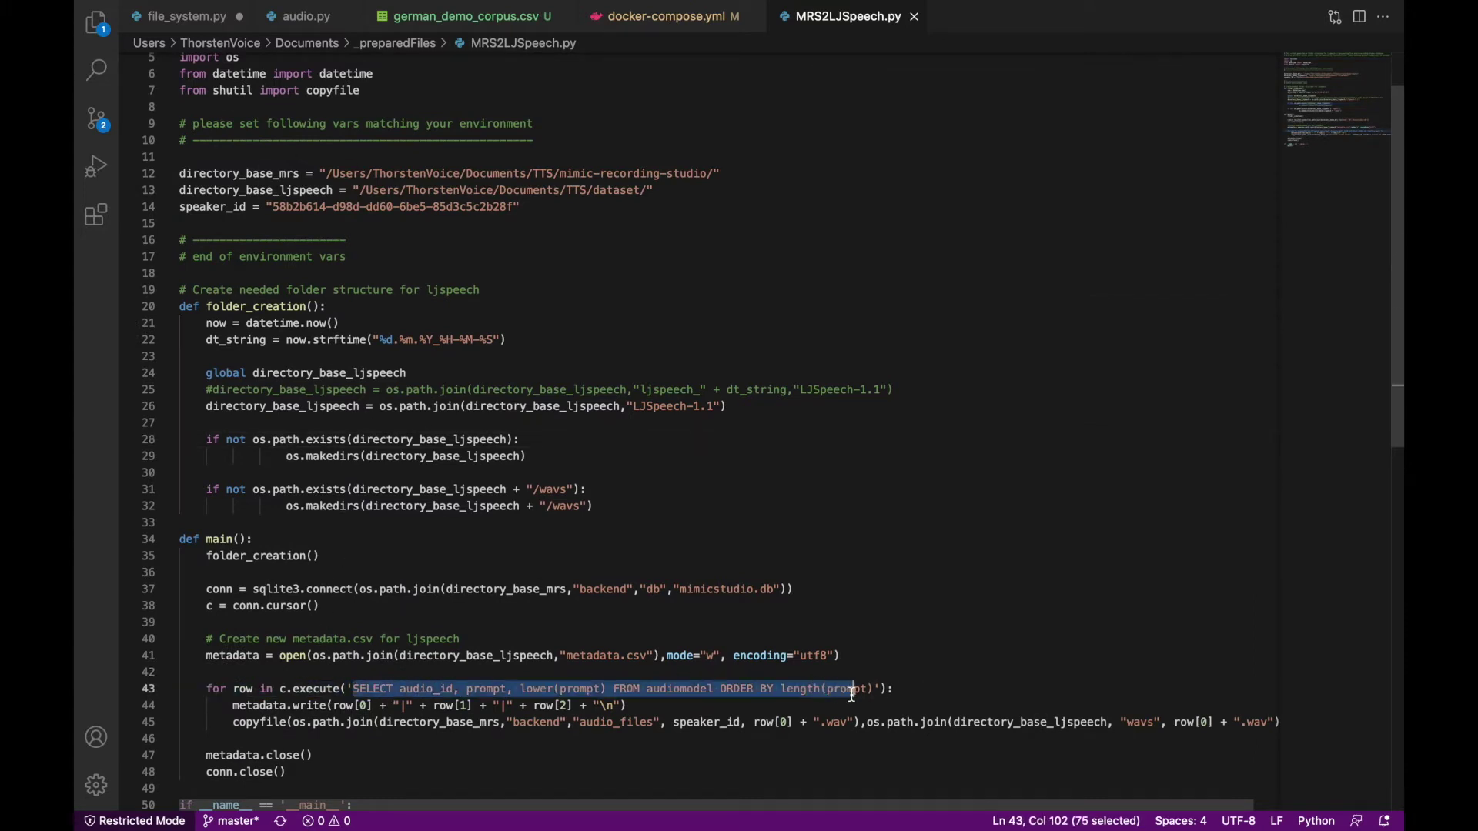
left_click(933, 685)
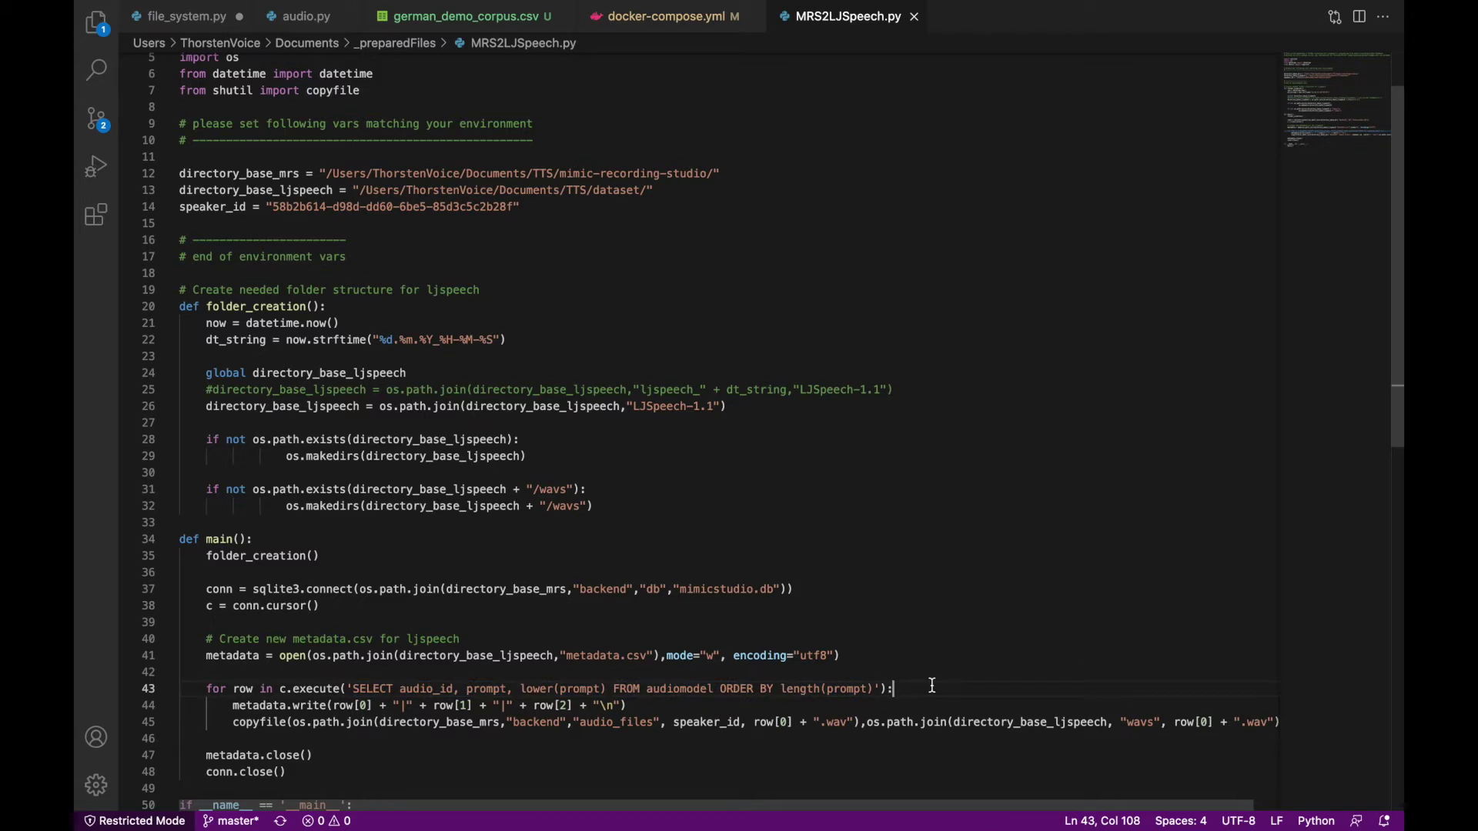
Highlight the environment variables in lines 12 to 14 and select the value assigned to speaker_id.
left_click_drag(280, 173, 521, 208)
left_click(521, 208)
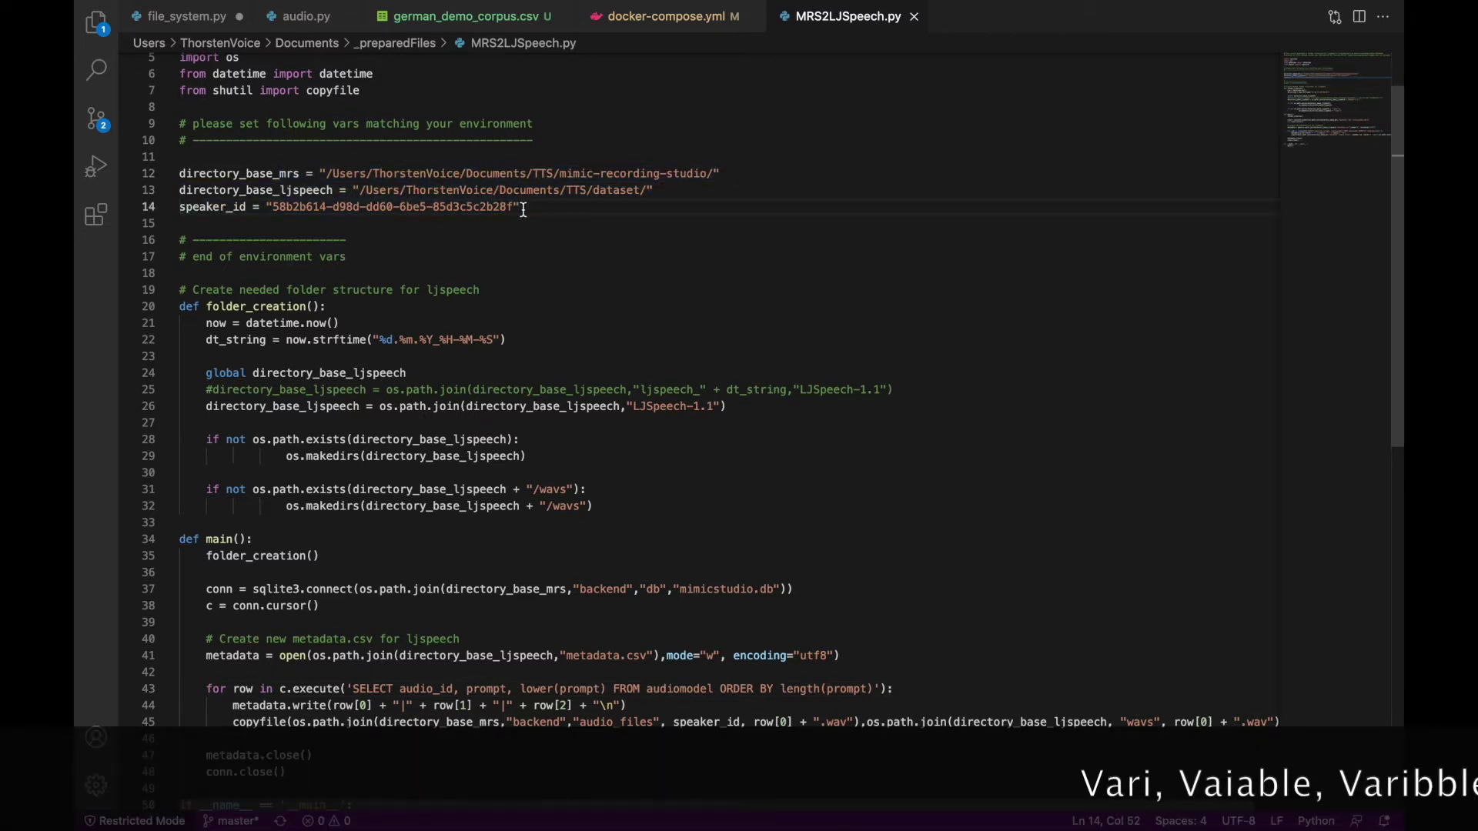
left_click_drag(273, 207, 513, 207)
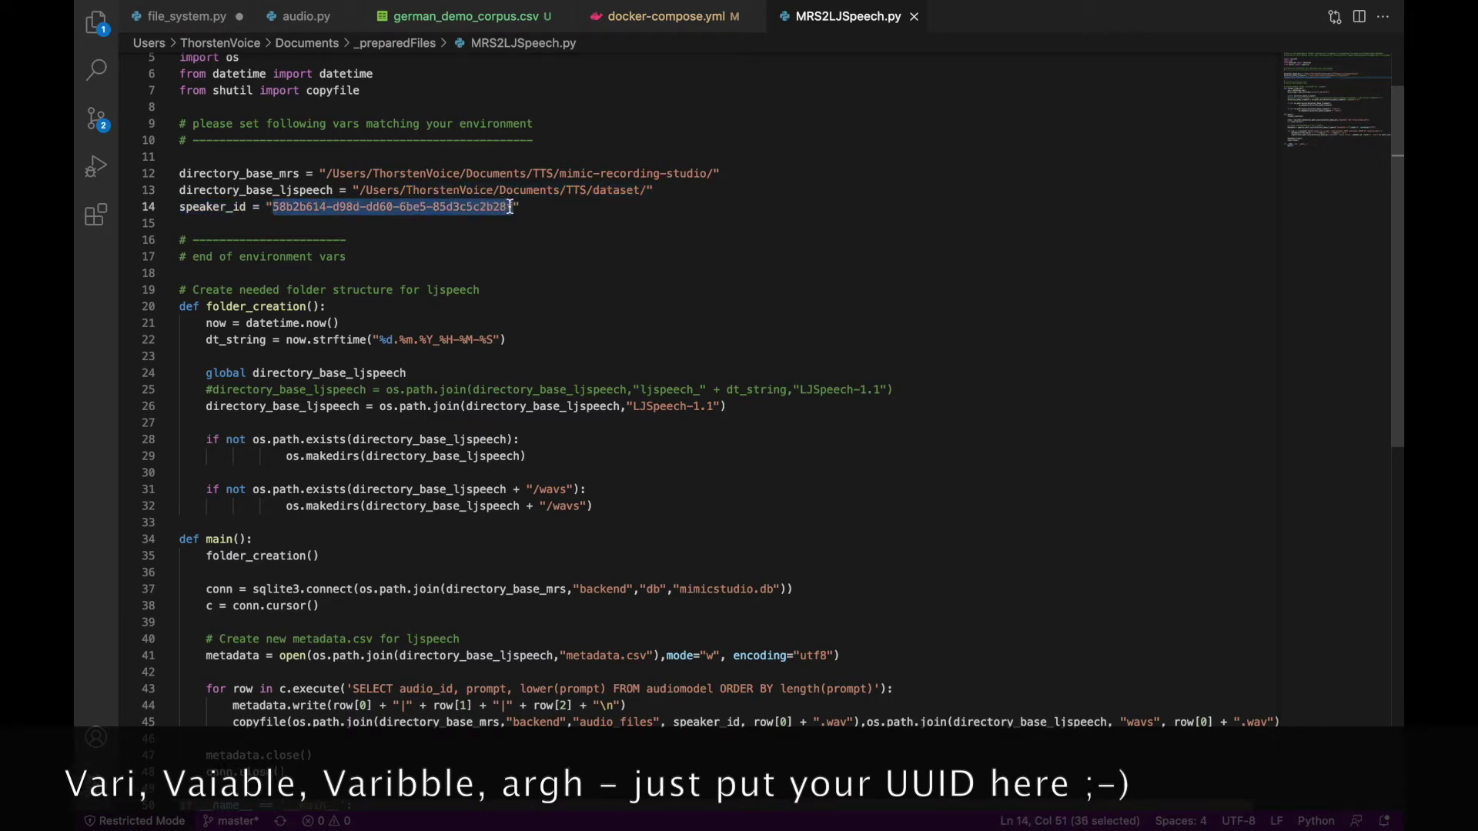
Switch to Finder, leave _preparedFiles and open TTS, mimic-recording-studio and its backend folder.
key("super+Tab")
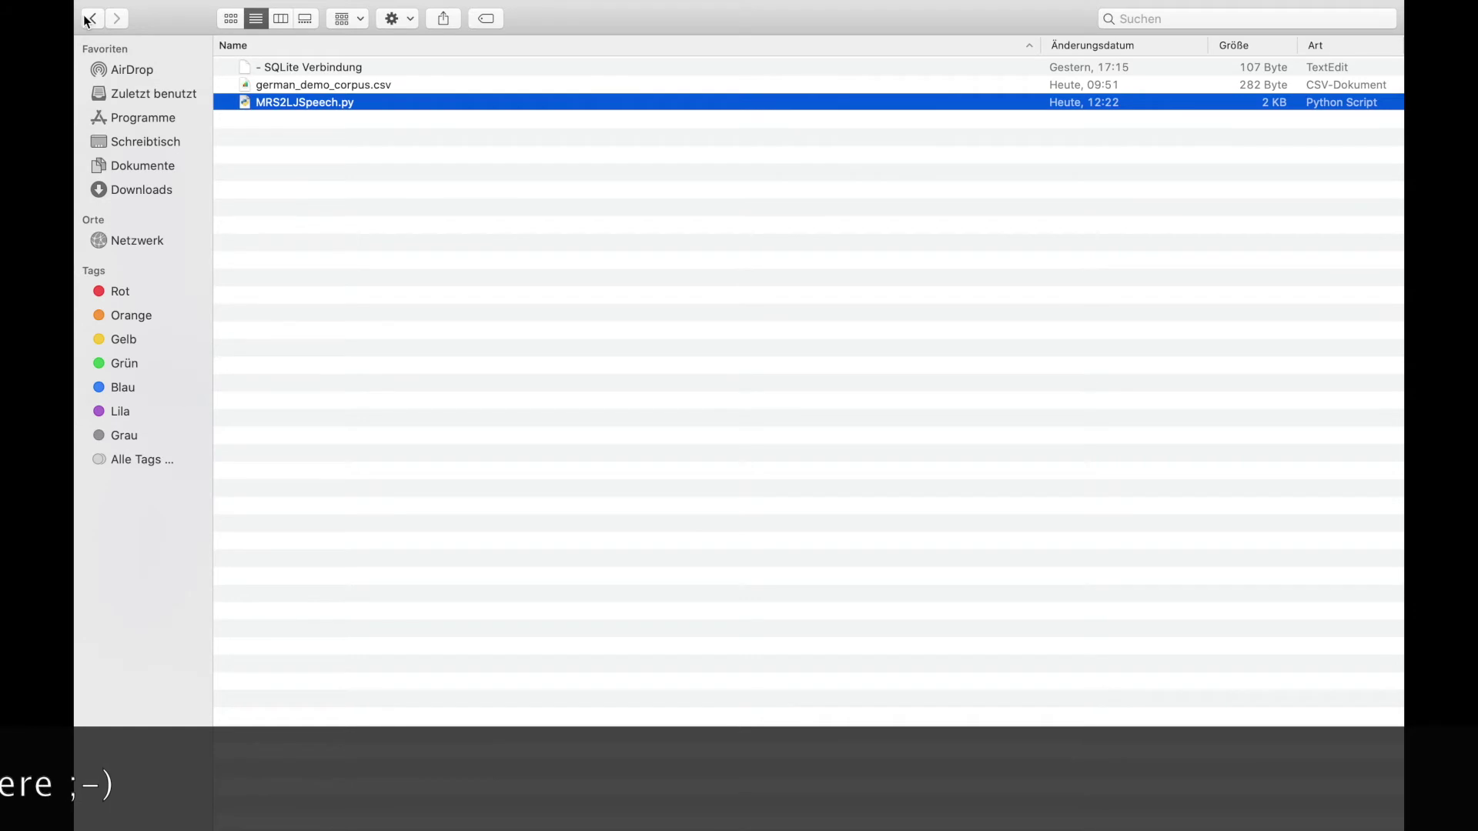
left_click(93, 19)
double_click(277, 83)
left_click(280, 69)
double_click(281, 73)
double_click(279, 68)
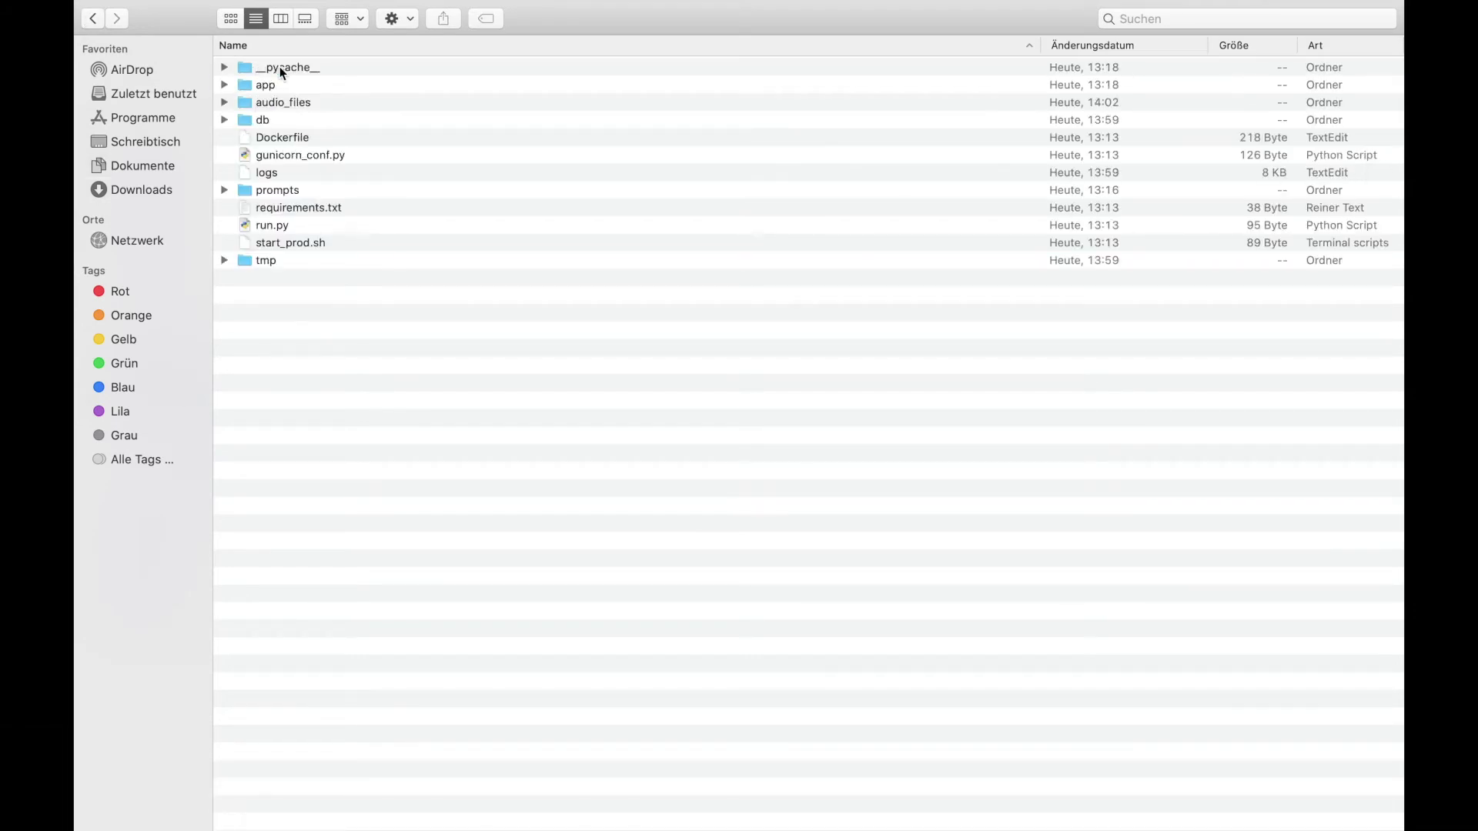
Copy the name of the speaker folder in audio_files and paste it as the speaker_id value in MRS2LJSpeech.py in Visual Studio Code.
double_click(282, 103)
left_click(310, 70)
left_click(334, 68)
key("super+c")
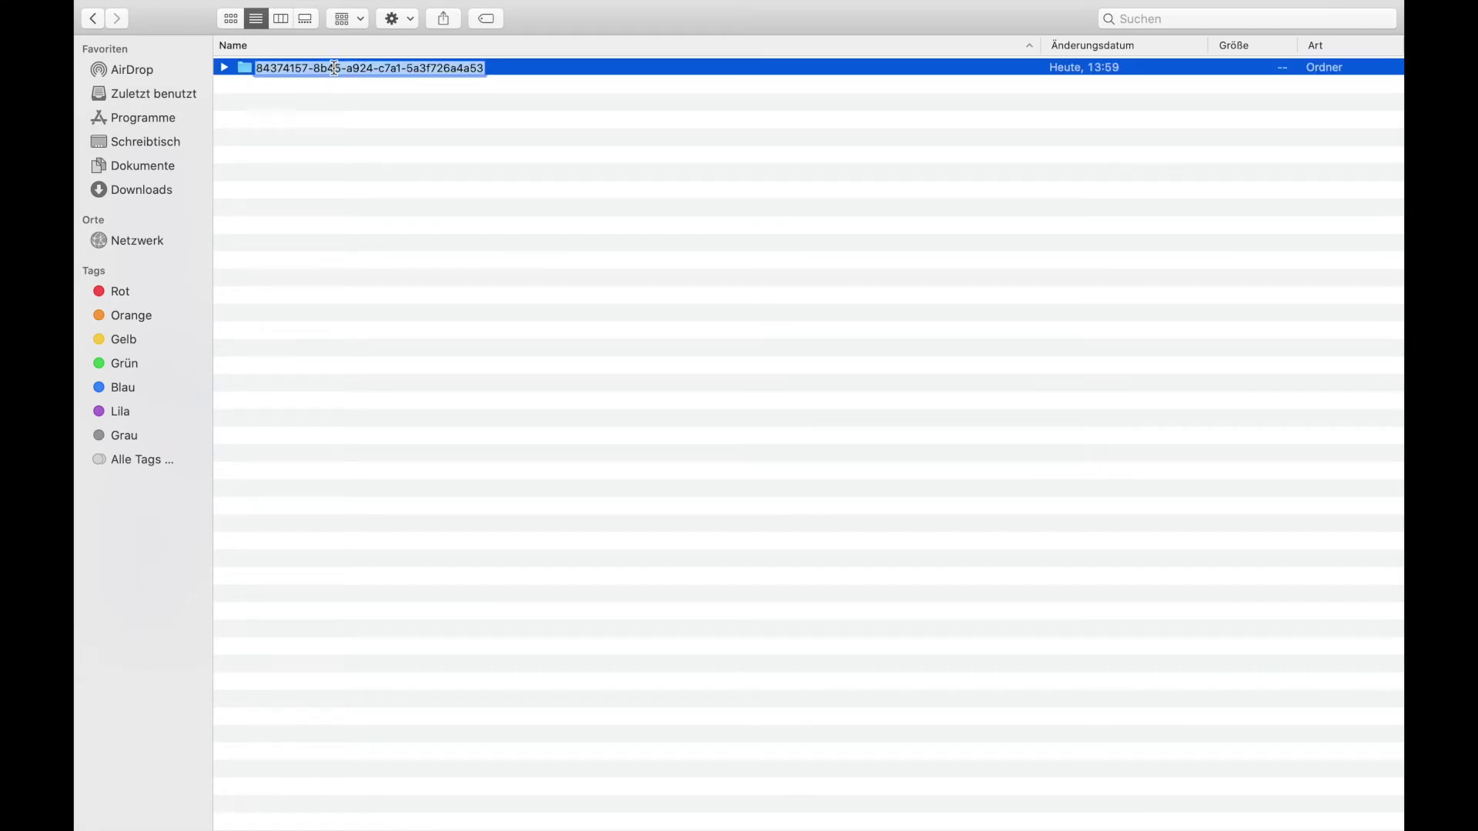
key("super+Tab")
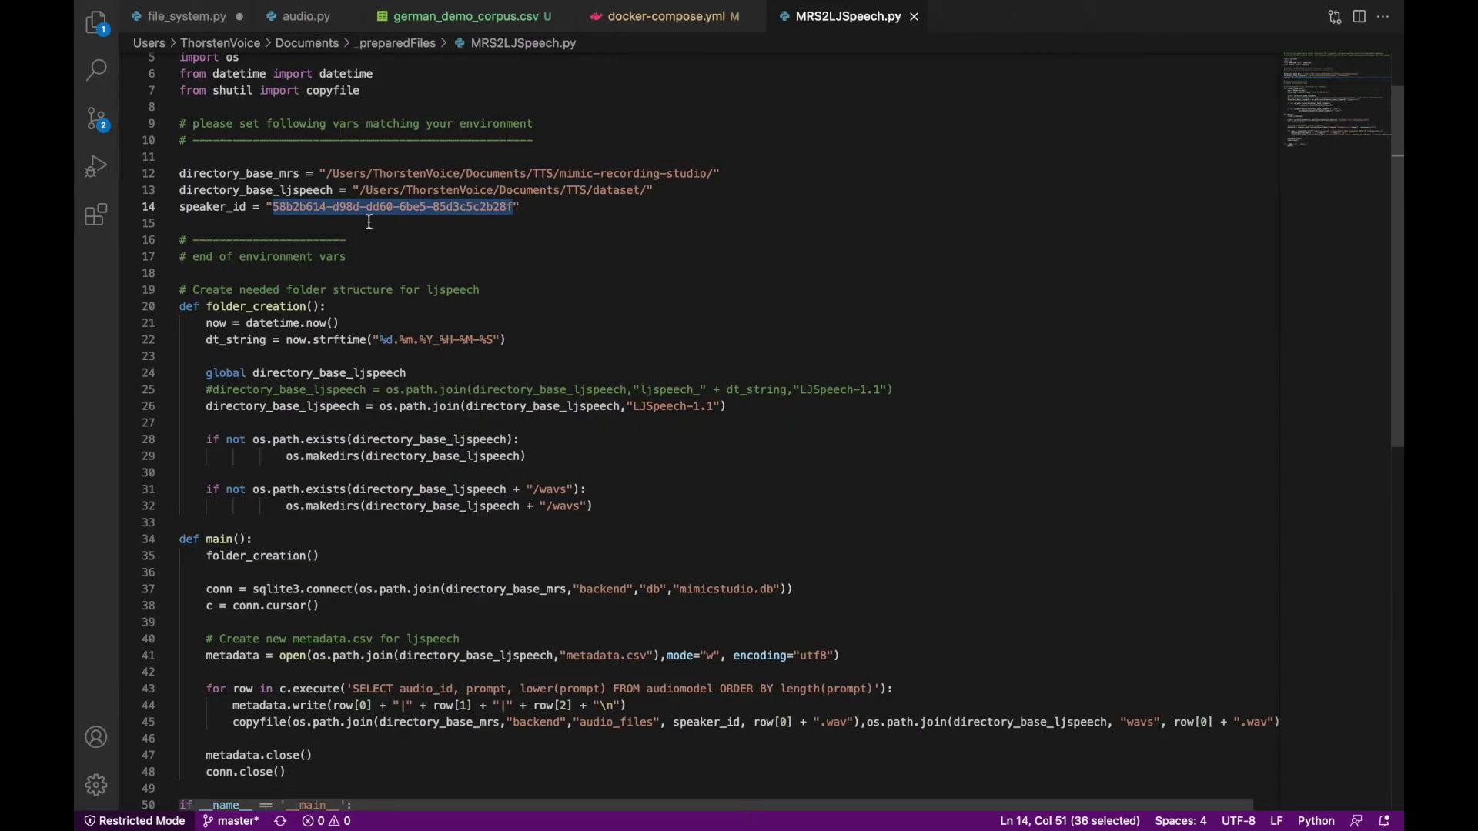
key("super+v")
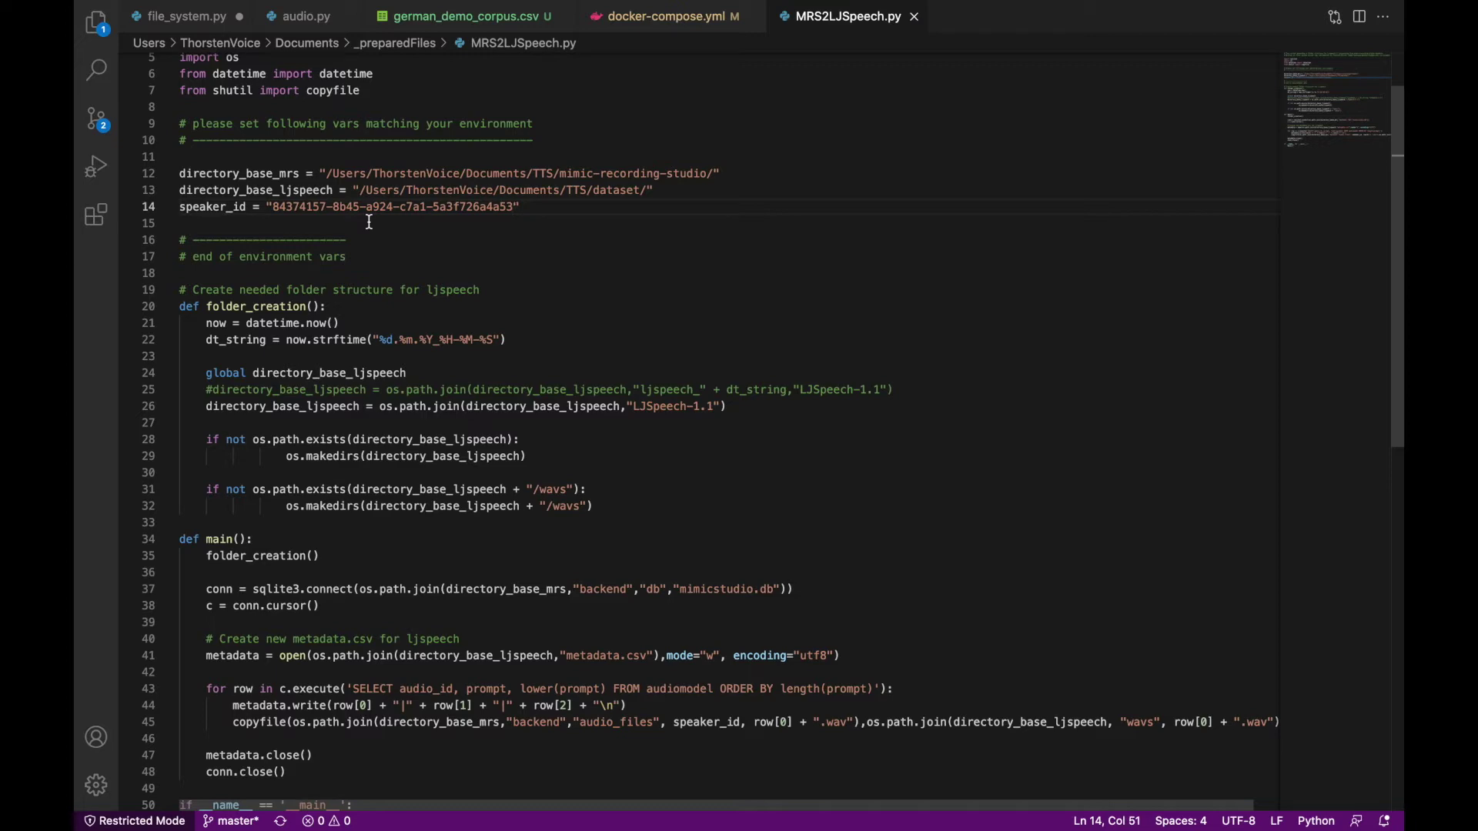
Switch to the terminal running Mimic Recording Studio and highlight the last AttributeError line in the mrs-backend log.
key("super+Tab")
key("super+Tab")
key("super+Tab")
key("super+Tab")
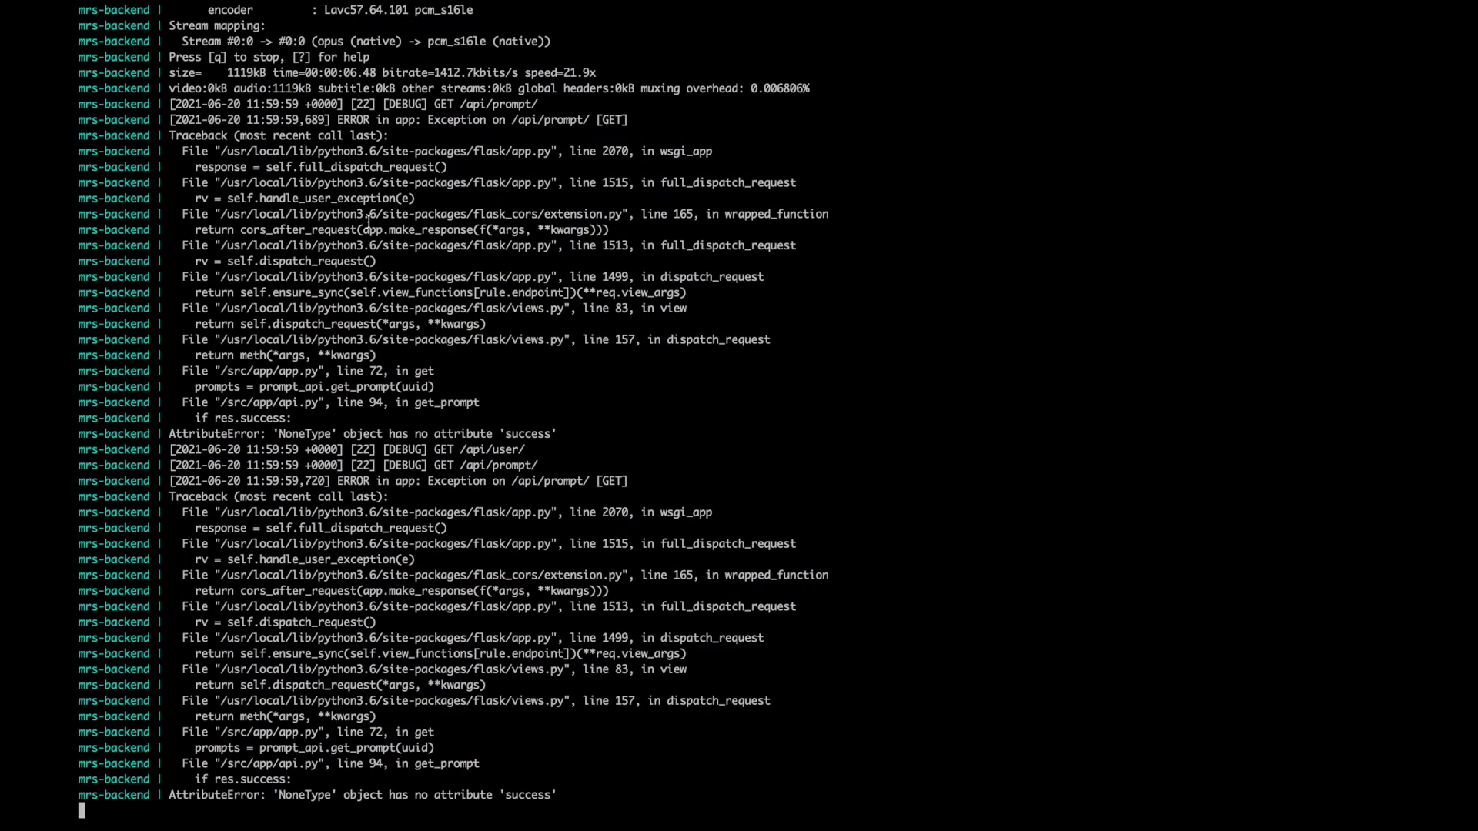
mouse_move(339, 6)
left_click_drag(169, 797, 570, 796)
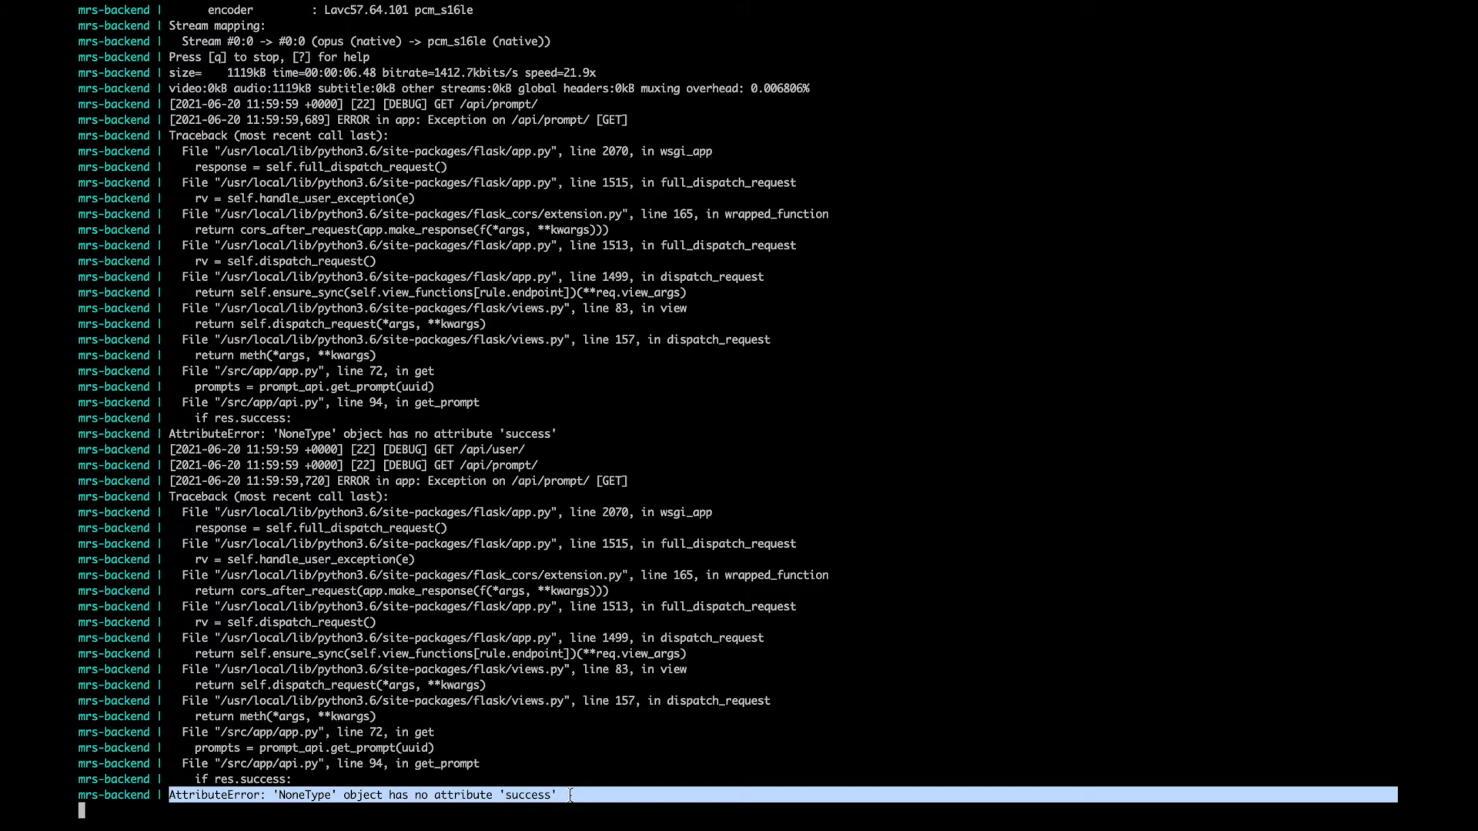
Stop the running mrs-frontend and mrs-backend containers and return to the shell prompt.
key("ctrl+c")
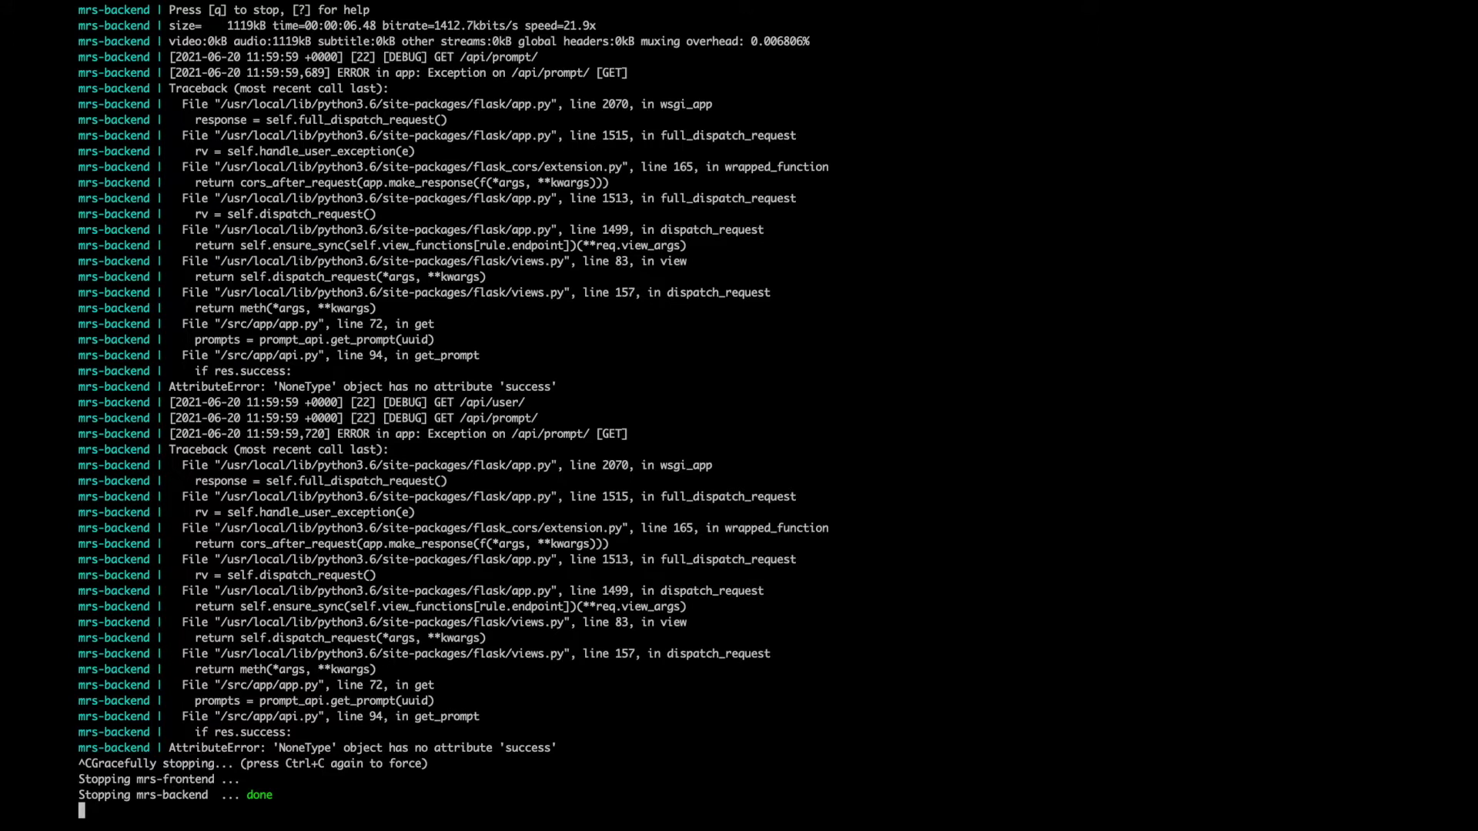
key("Return")
key("Return")
key("Return")
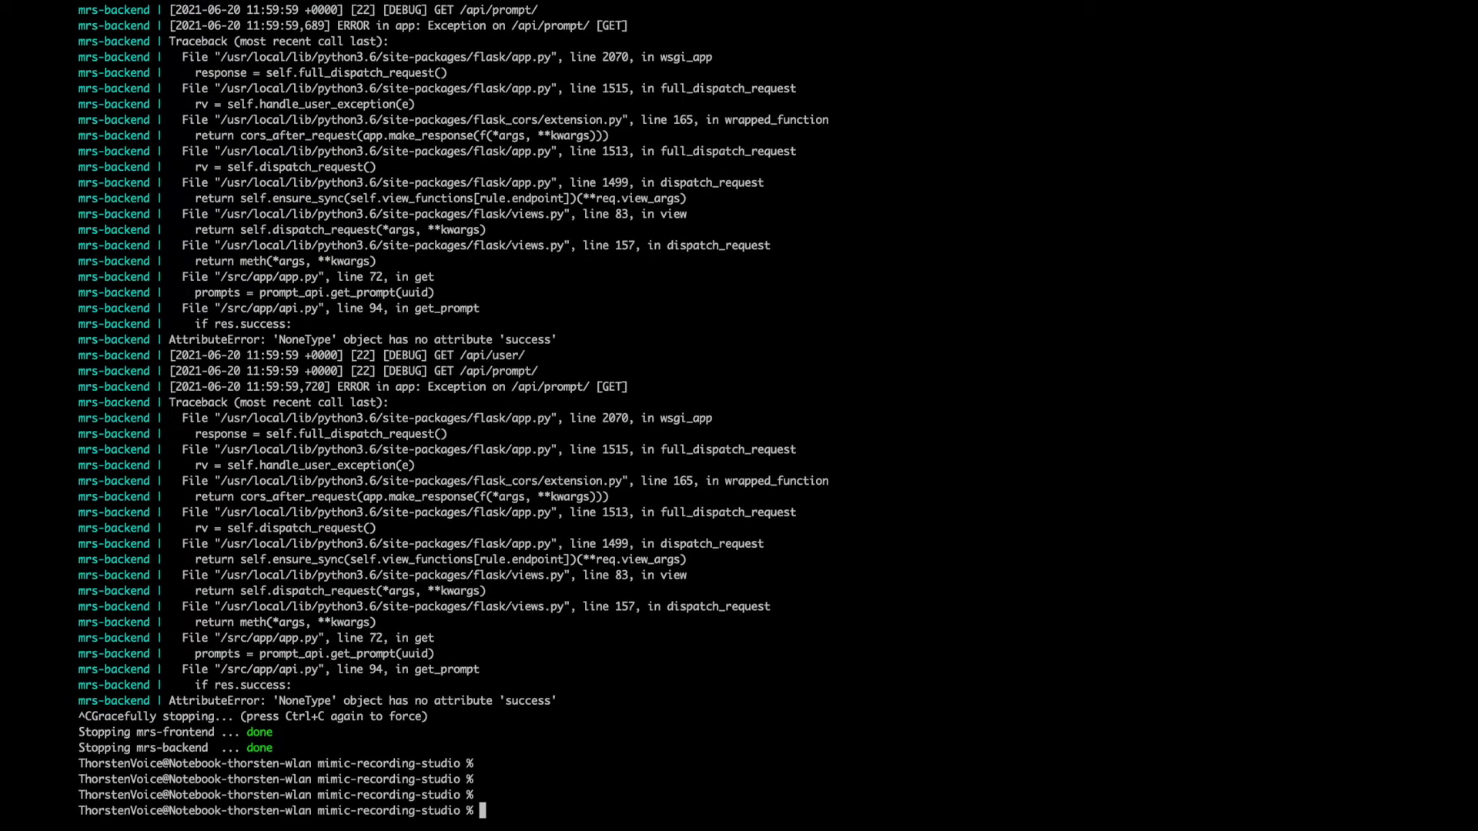
Move up two directories from mimic-recording-studio to Documents, listing the contents at each level.
type("cd ..")
key("Return")
type("ls")
key("Return")
type("cd ..")
key("Return")
type("ls")
key("Return")
Change into the _preparedFiles directory and list its files.
type("cd ")
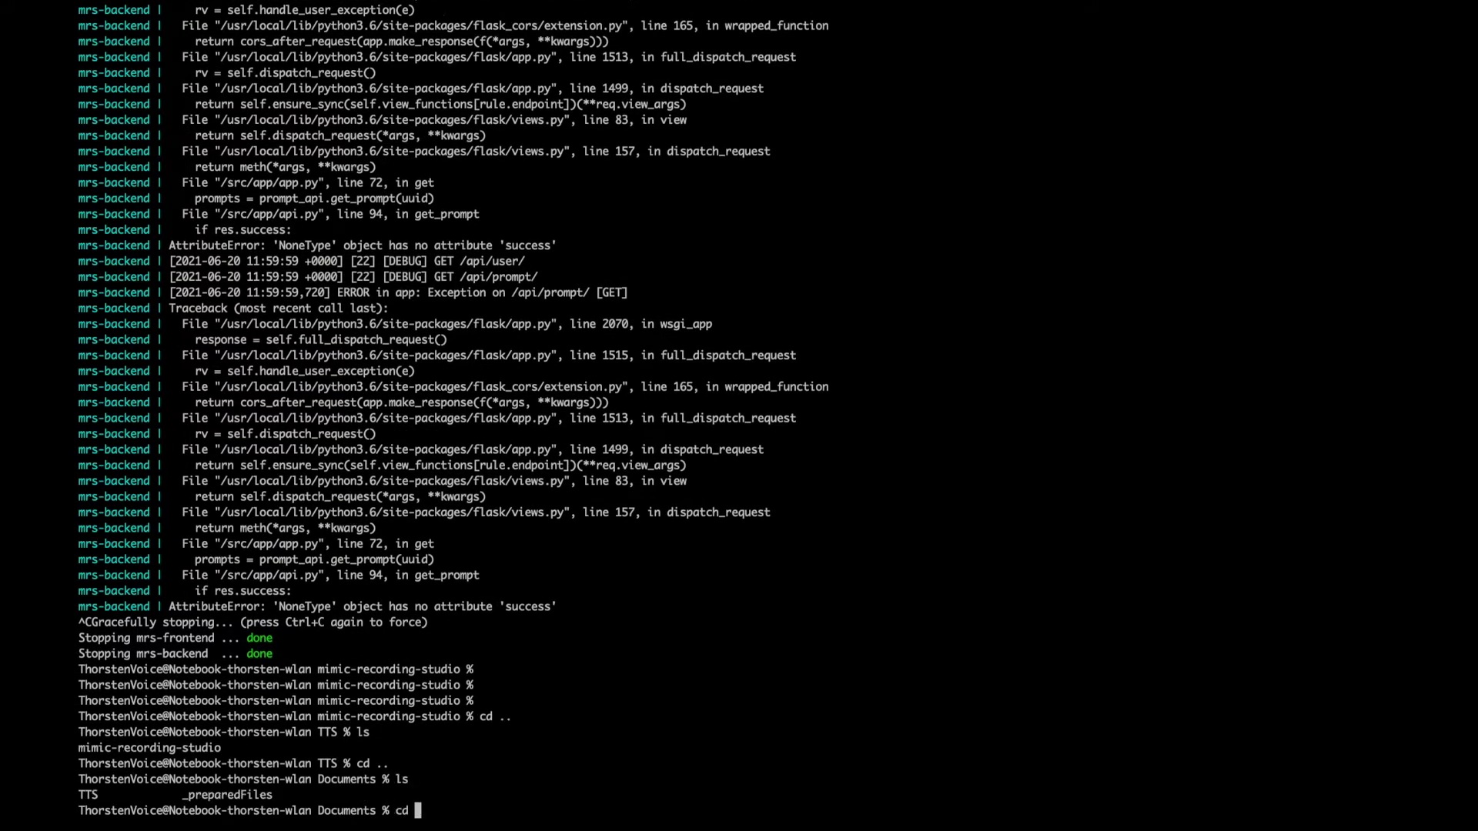
type("_p")
key("Tab")
key("Return")
type("ls")
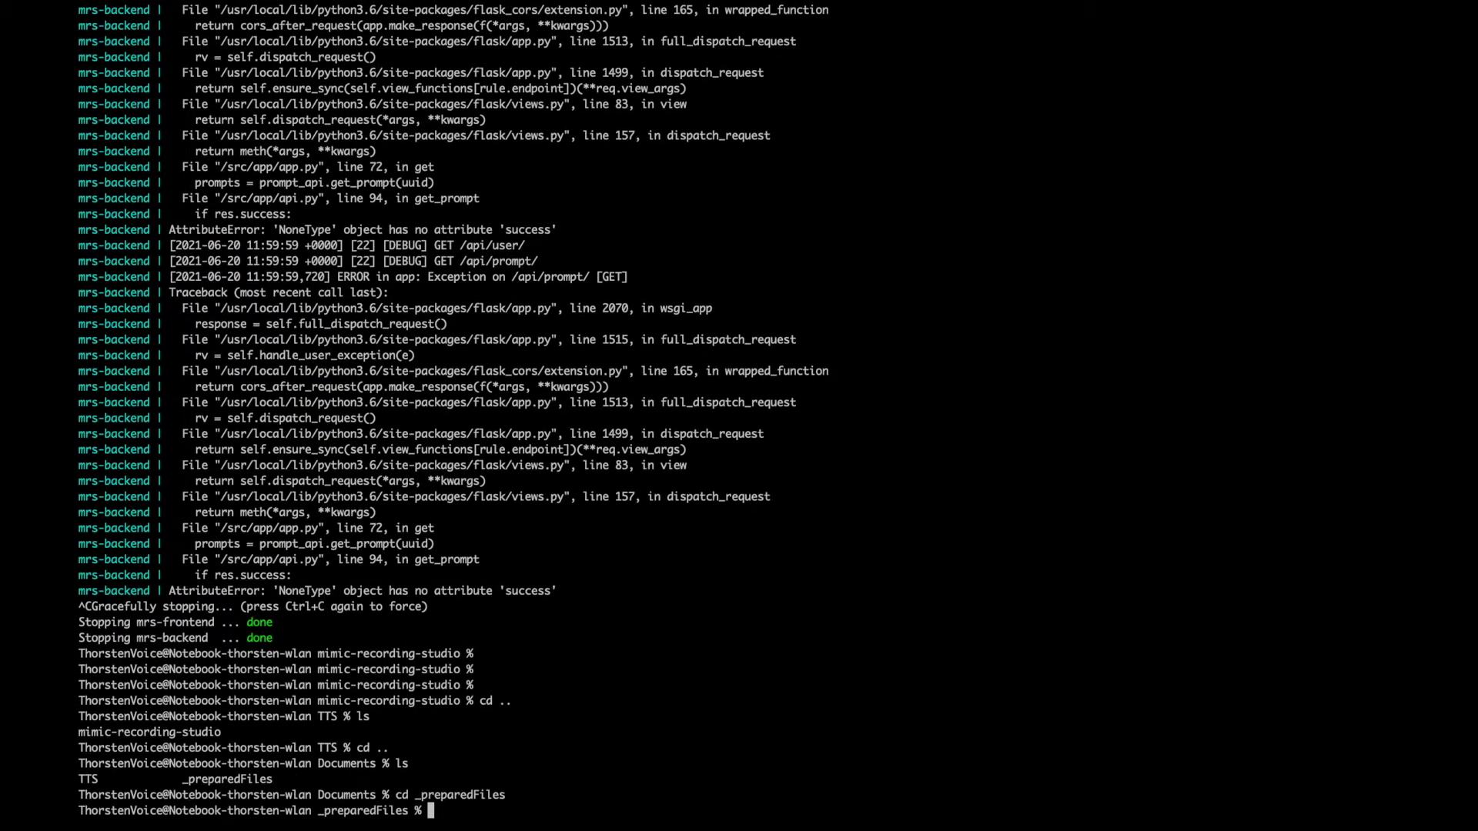
key("Return")
Run the conversion script with python3 ./MRS2LJSpeech.py.
type("python")
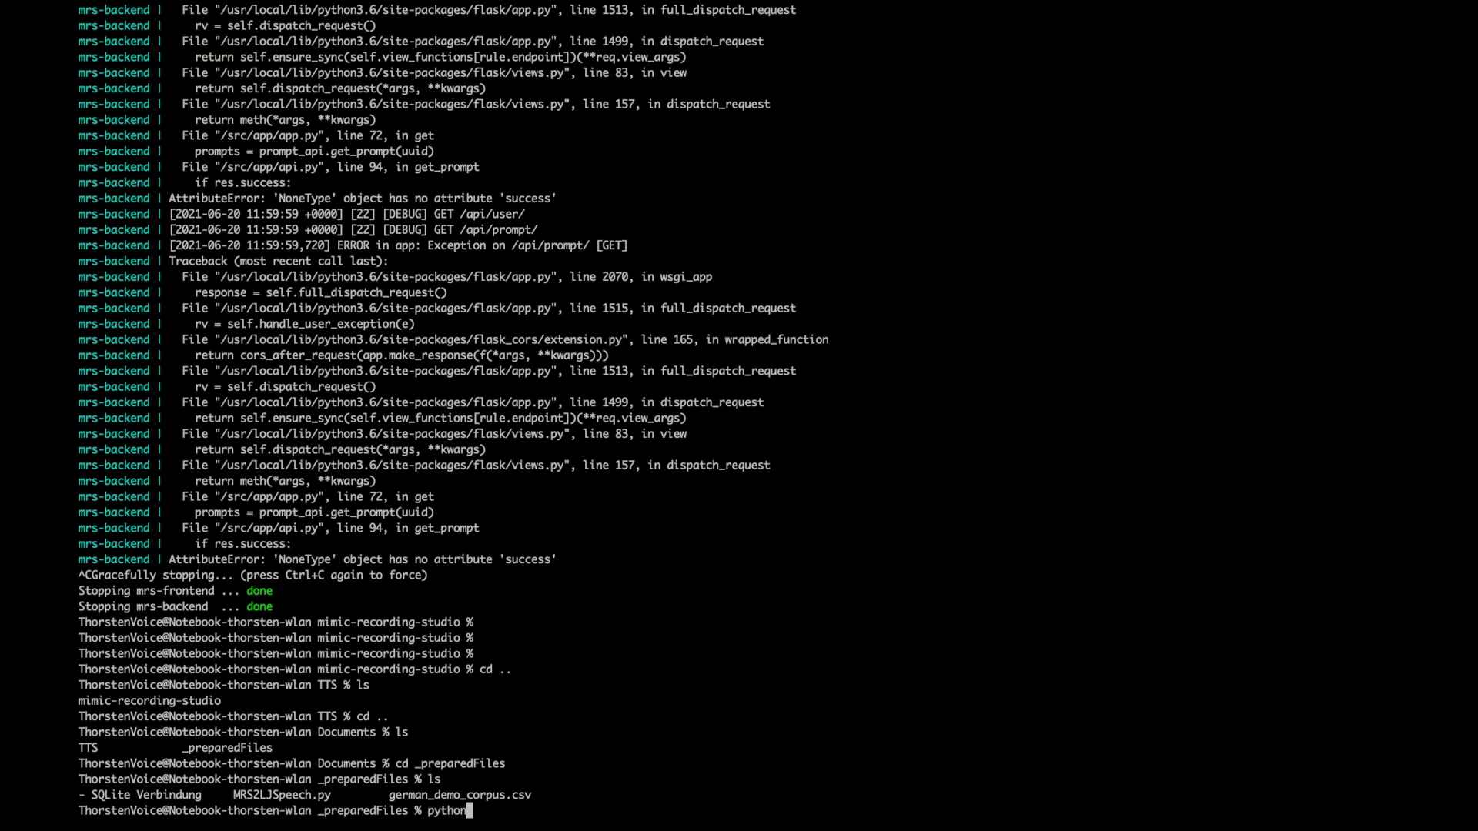
type("3 ./MRS")
key("Tab")
key("Return")
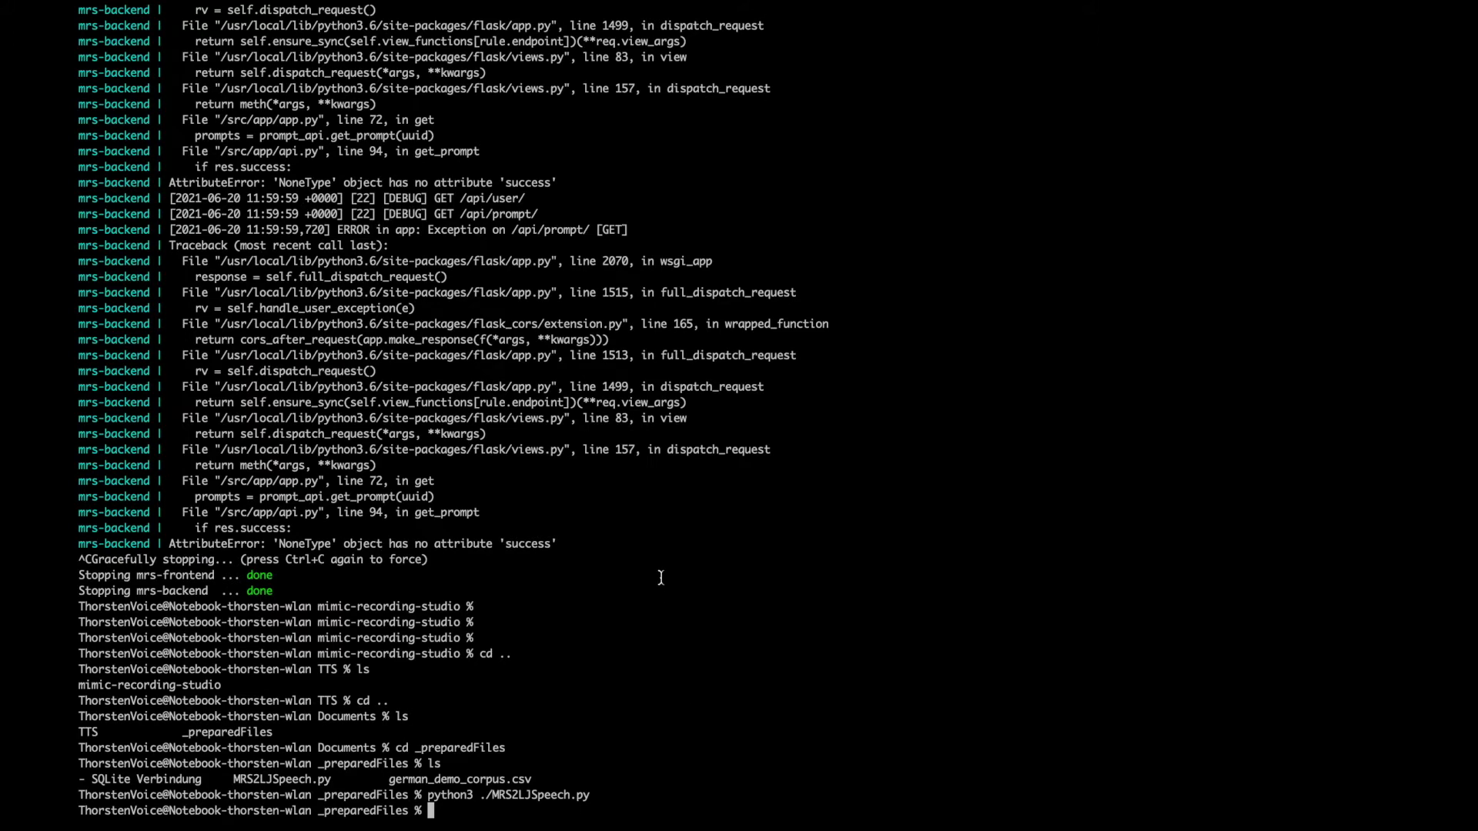
Switch to Finder, go back to Documents and open the LJSpeech-1.1 folder inside TTS/dataset.
key("super+Tab")
key("super+Tab")
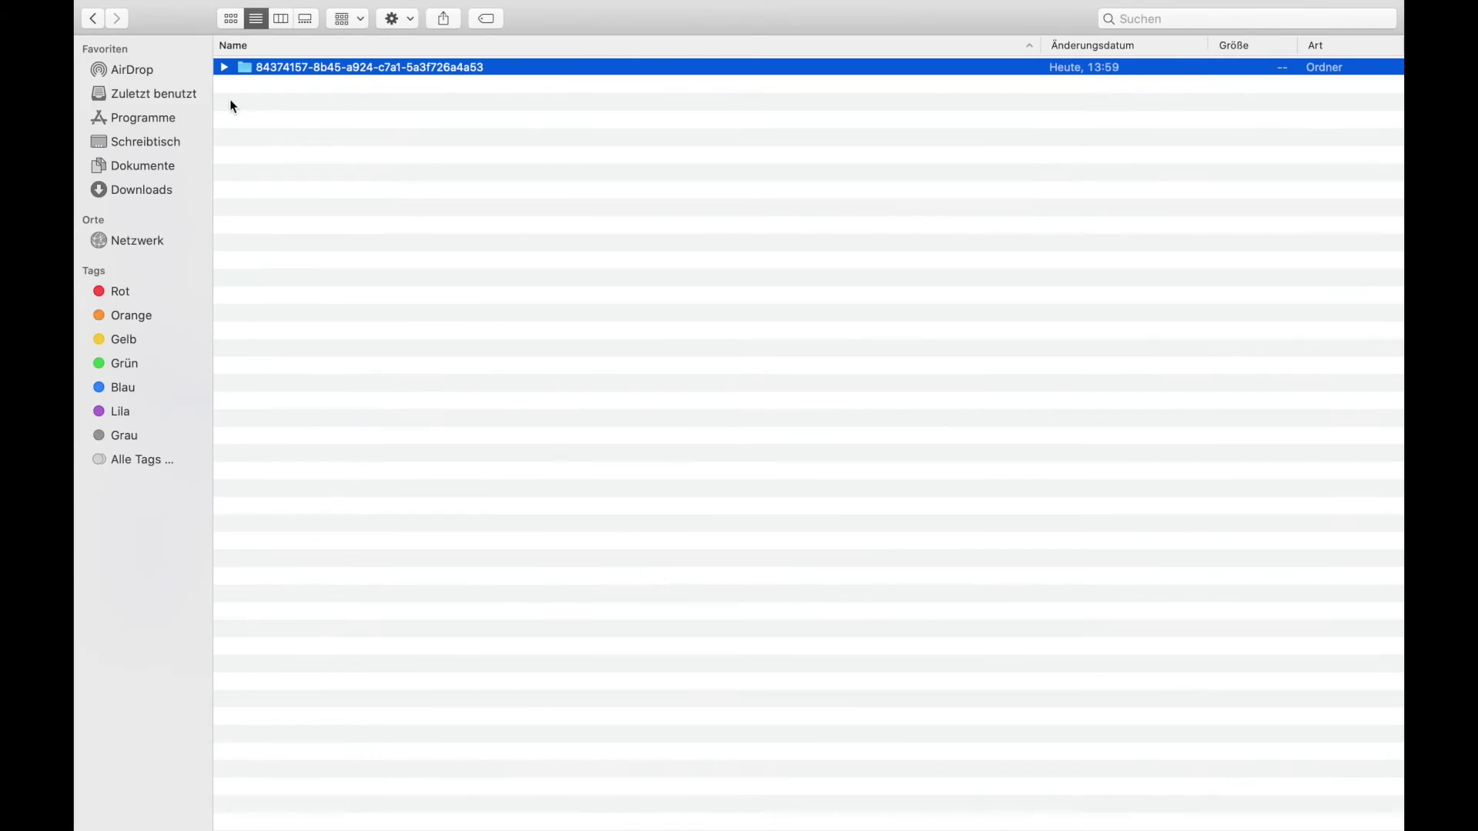
left_click(92, 20)
left_click(93, 20)
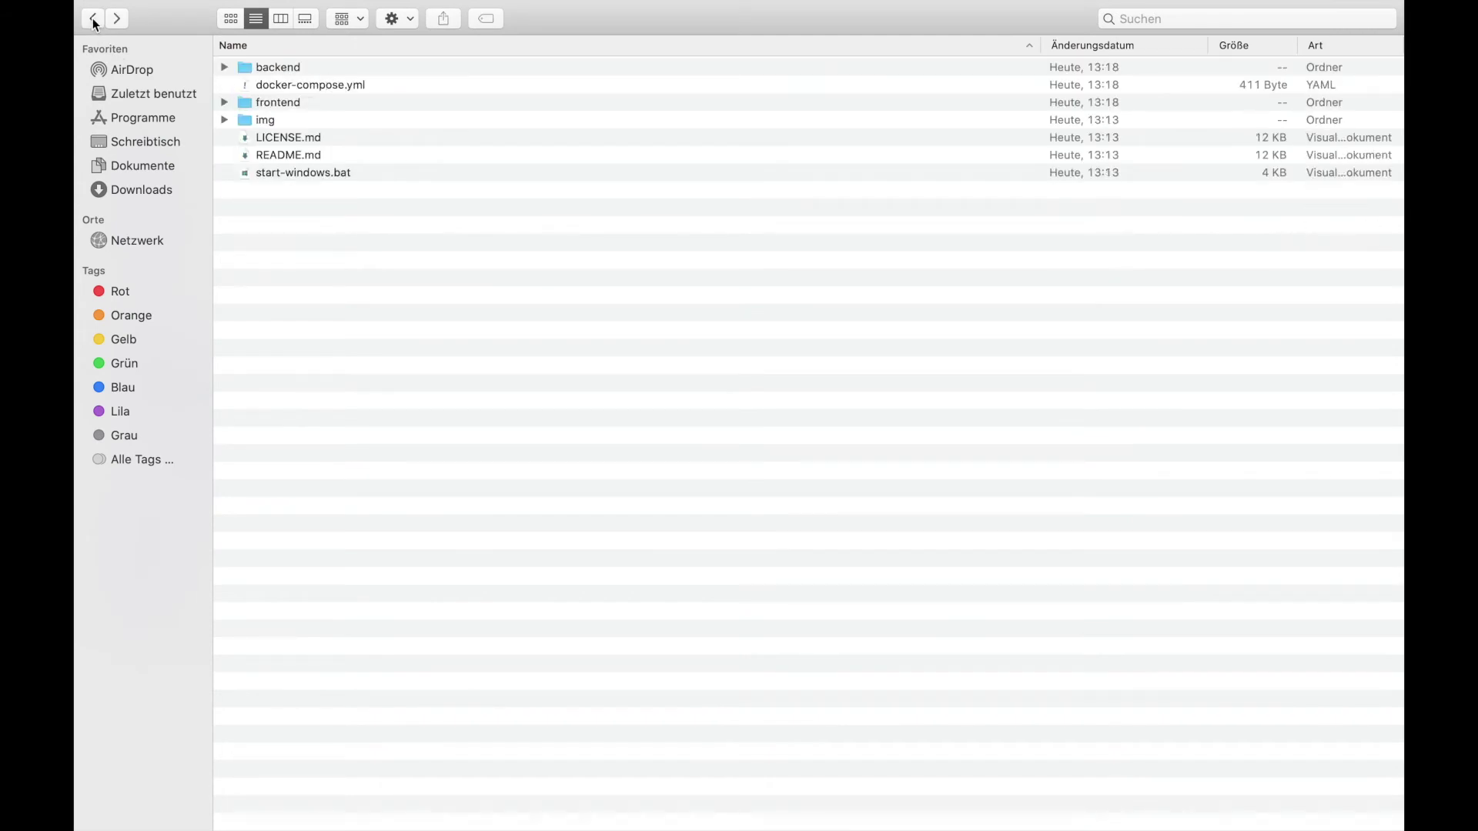
left_click(93, 20)
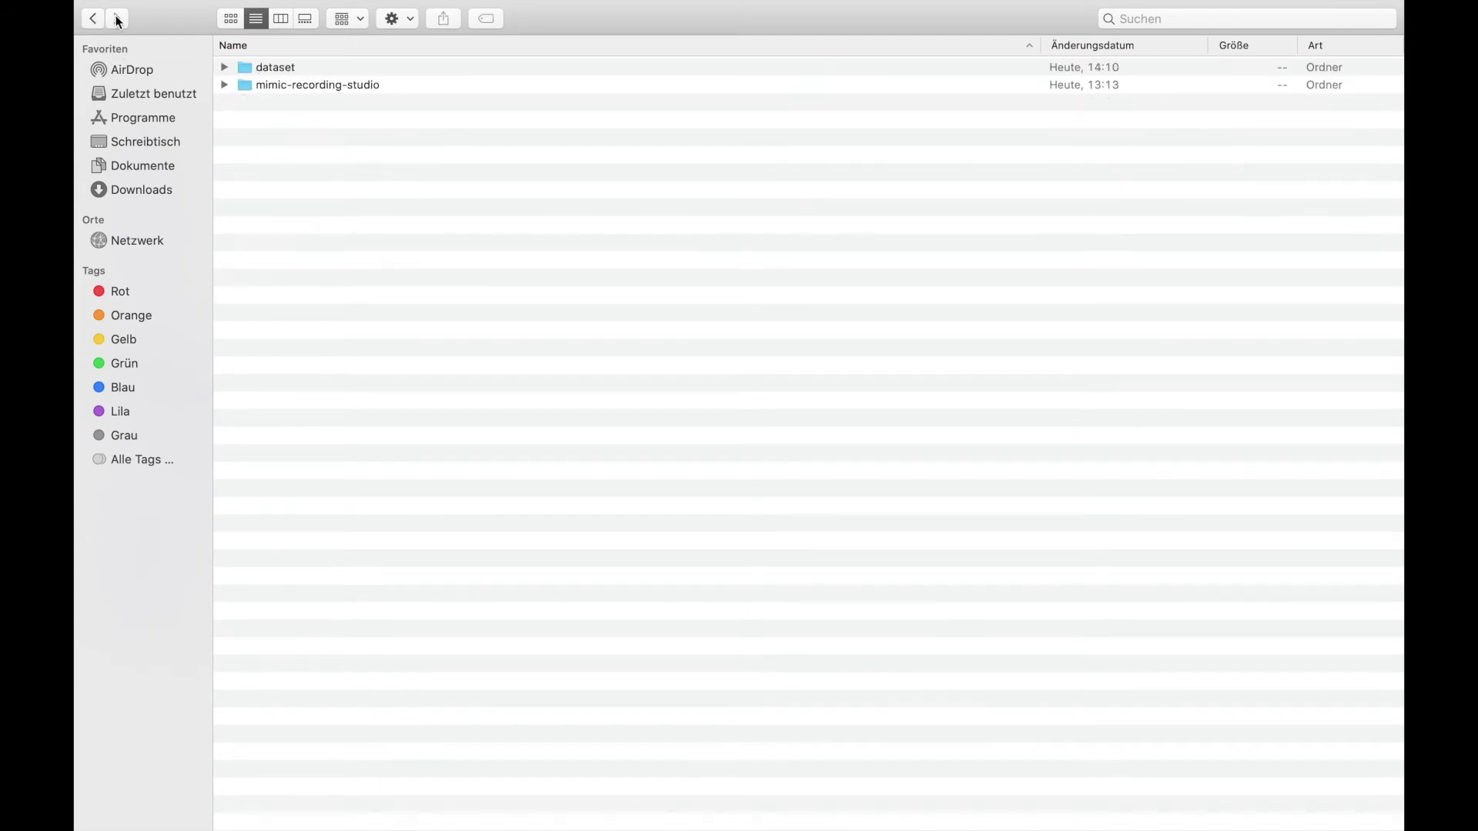
left_click(93, 20)
left_click(281, 89)
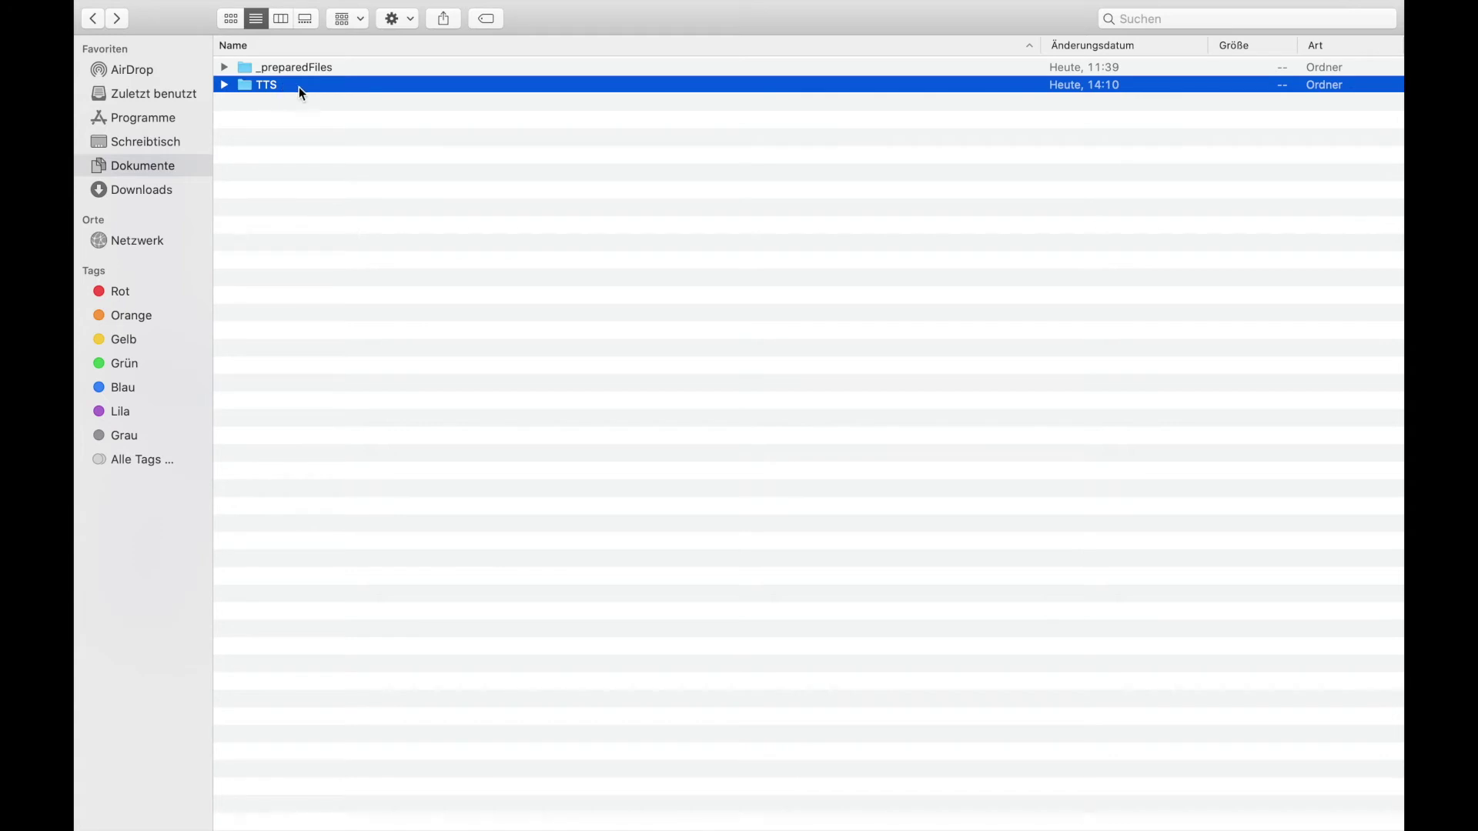
double_click(301, 93)
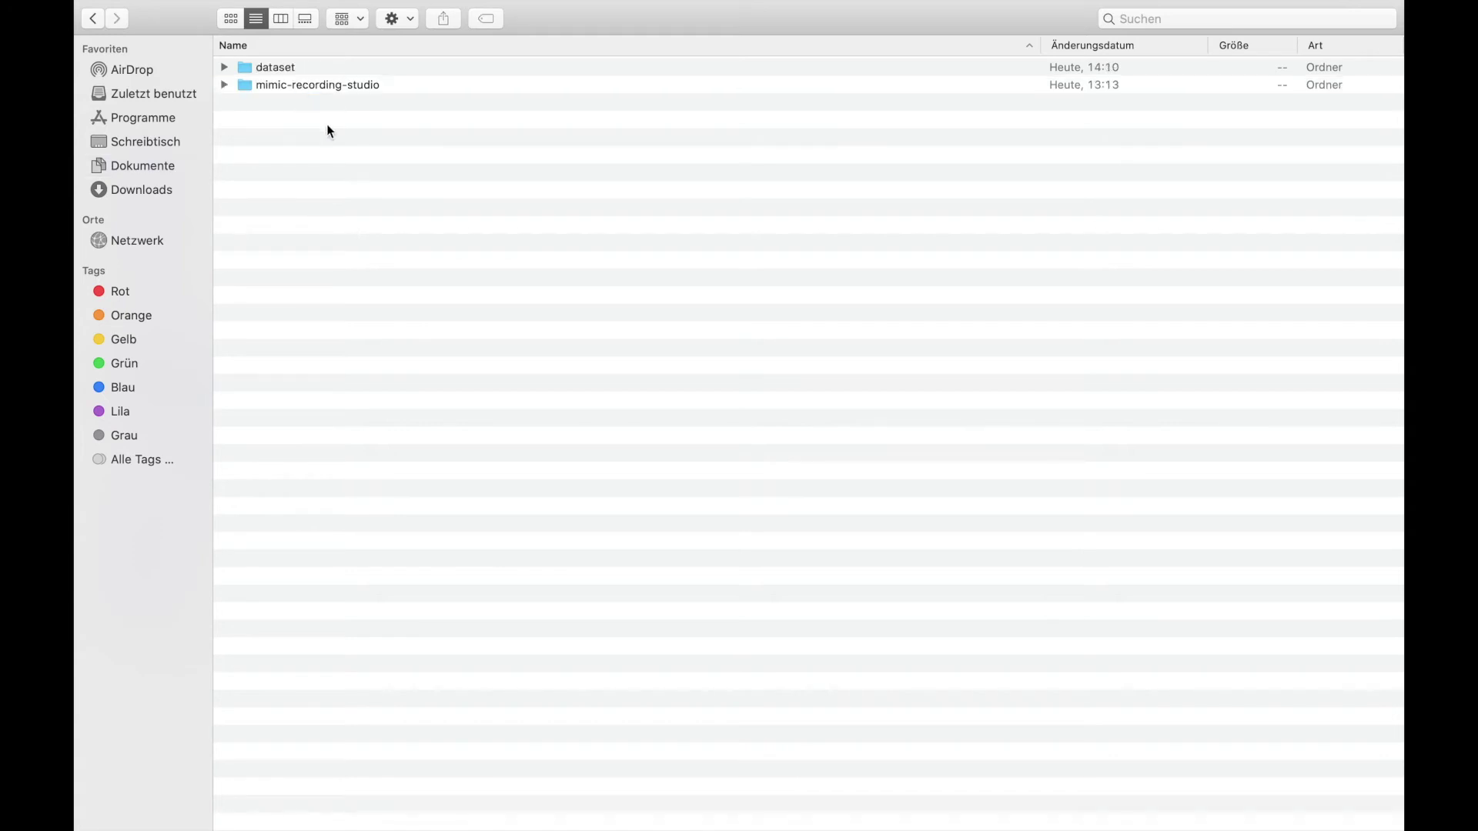
double_click(273, 67)
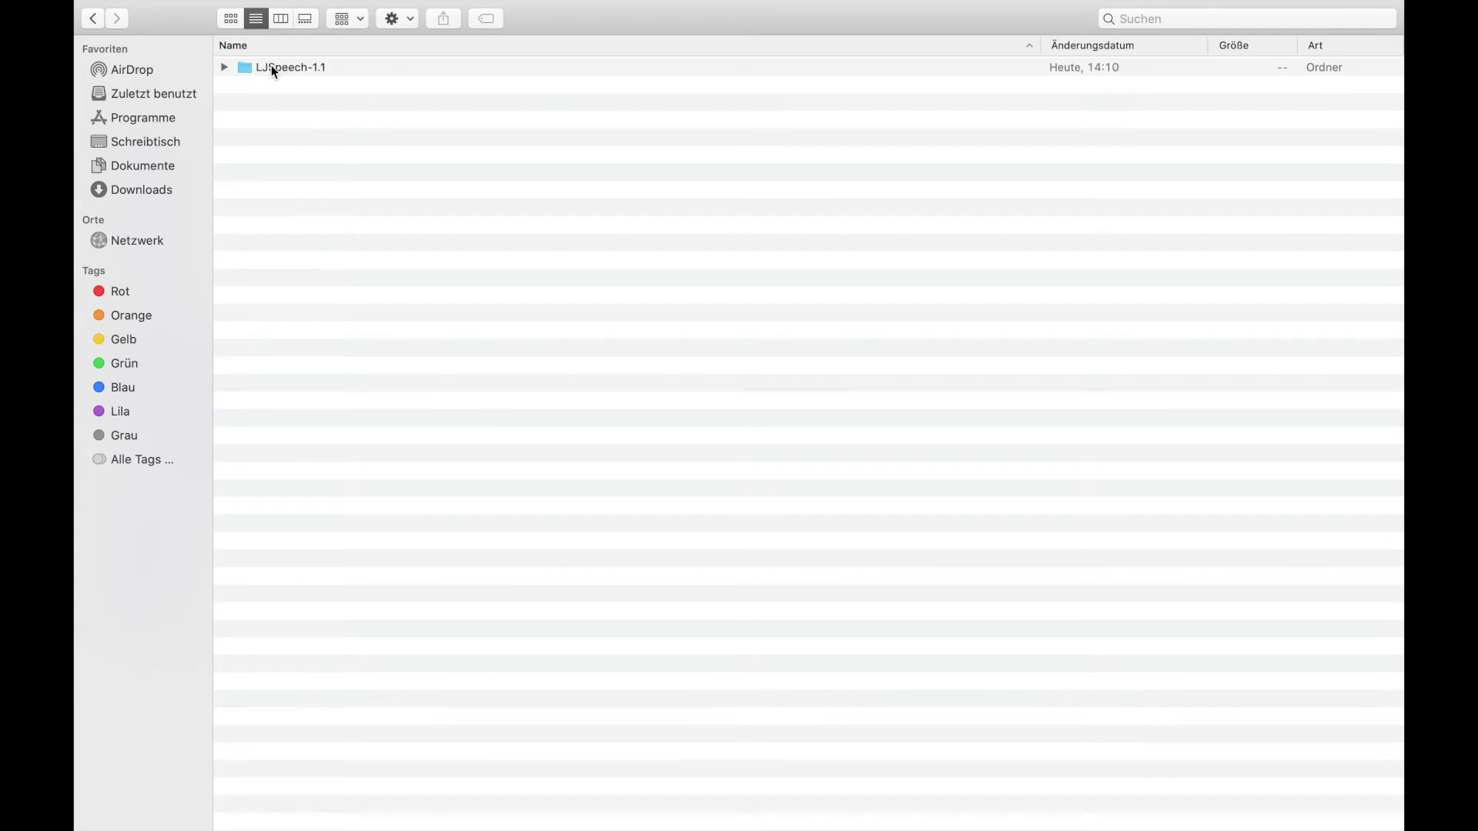
double_click(311, 70)
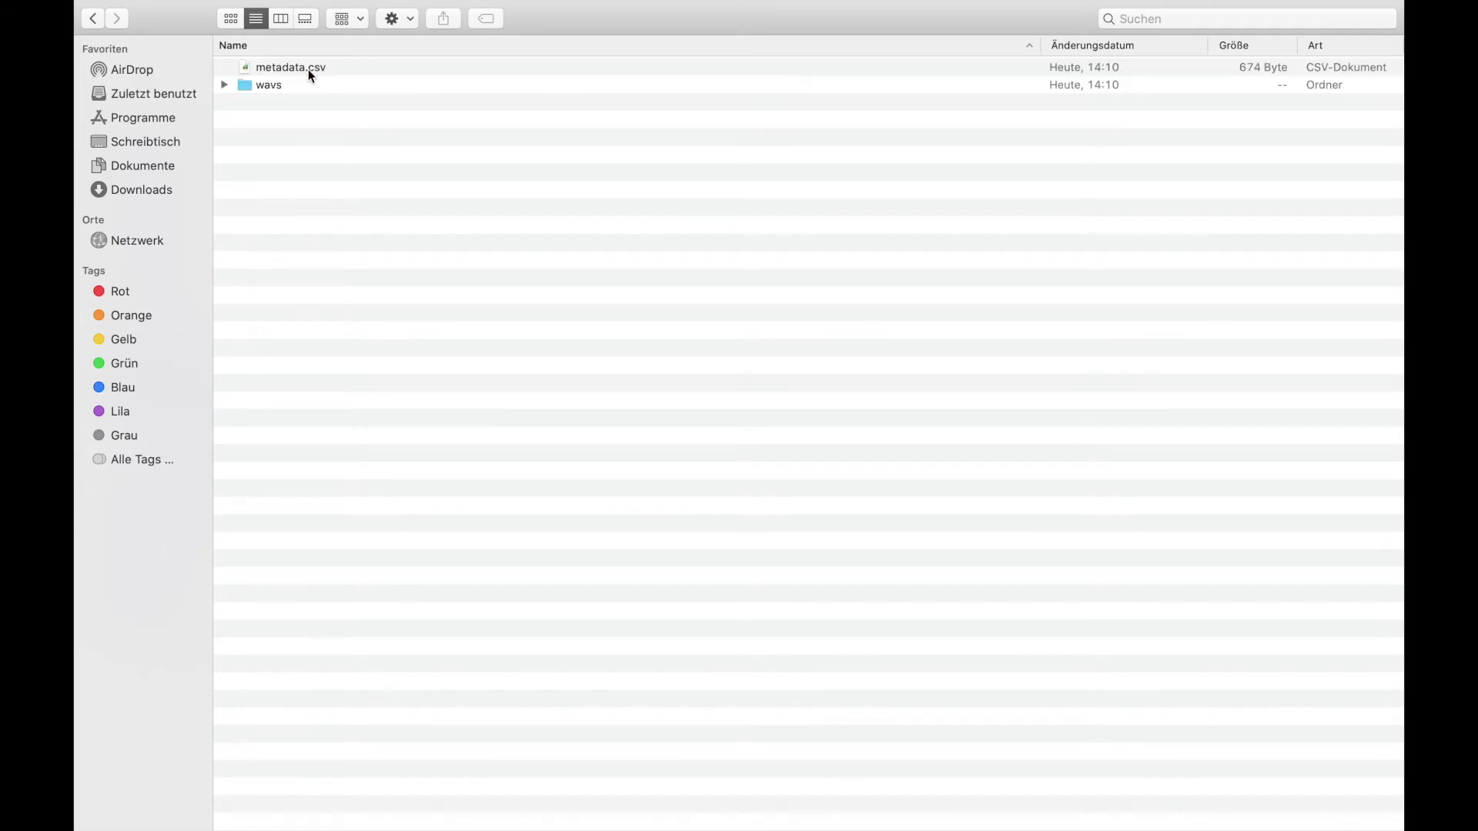
Expand the wavs folder in LJSpeech-1.1 and examine the copied WAV recordings.
left_click(225, 85)
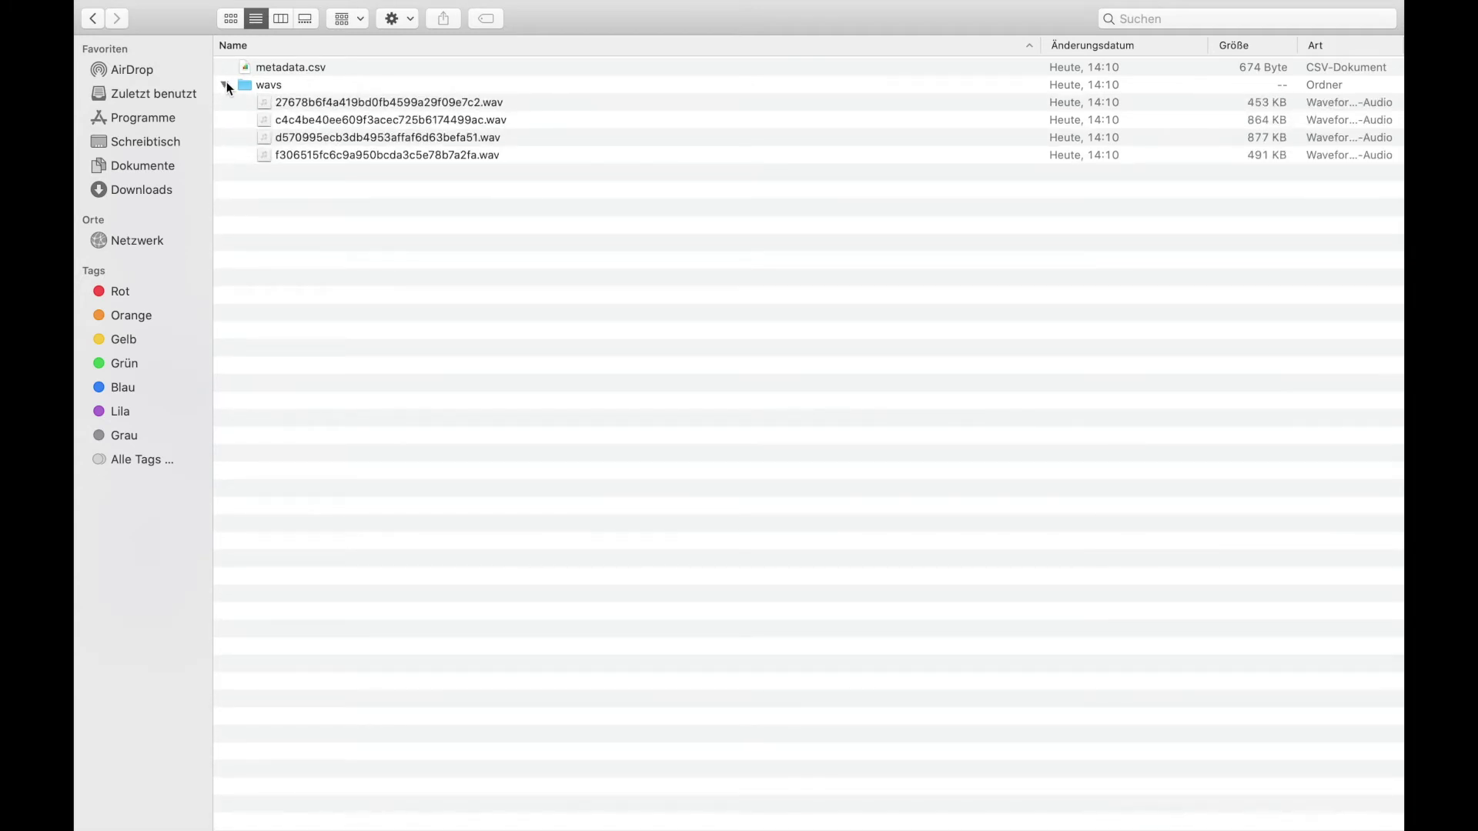
left_click(260, 87)
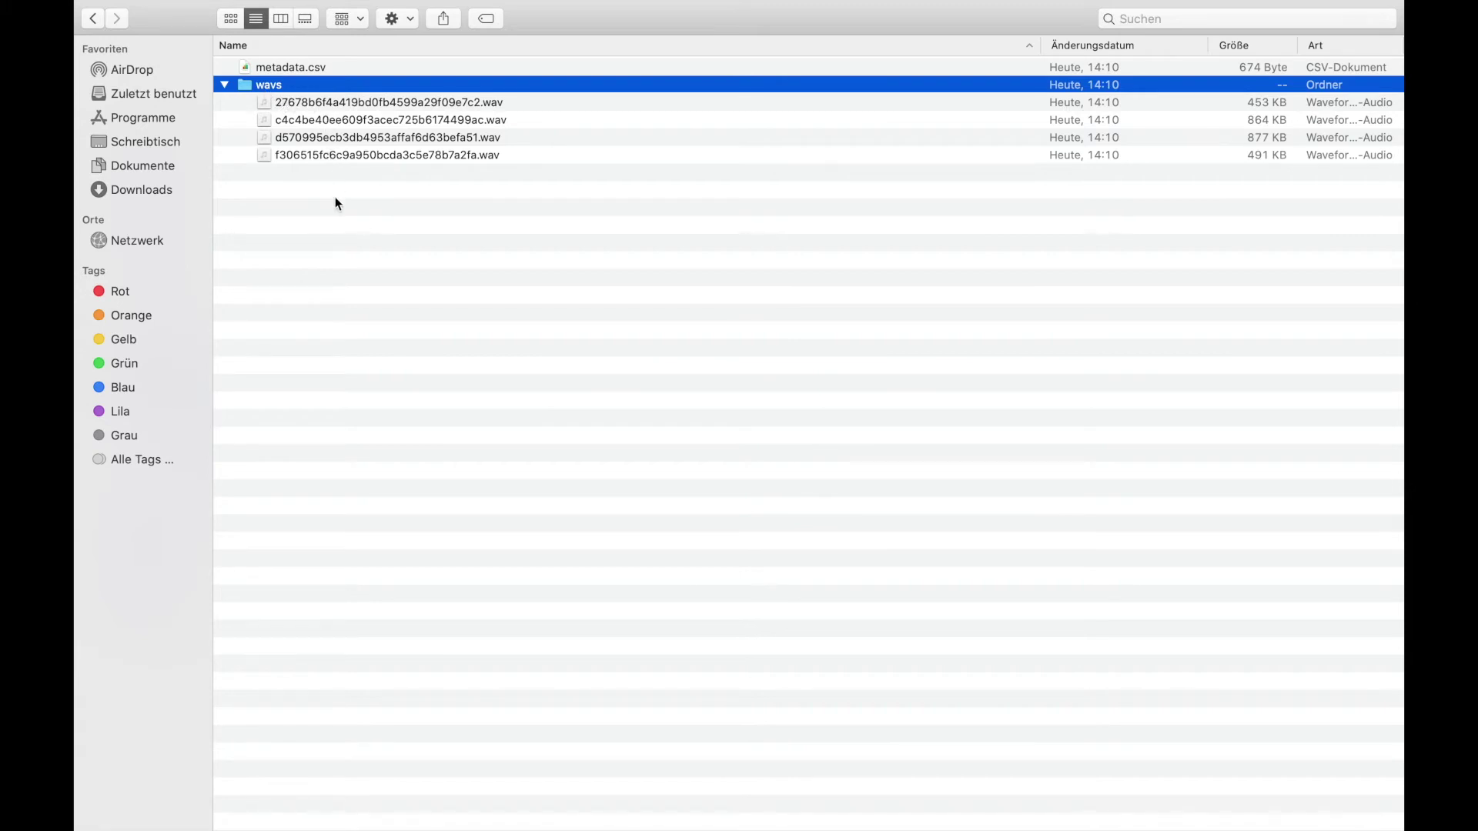
left_click(343, 216)
Open metadata.csv from the LJSpeech-1.1 folder with Visual Studio Code.
left_click(266, 68)
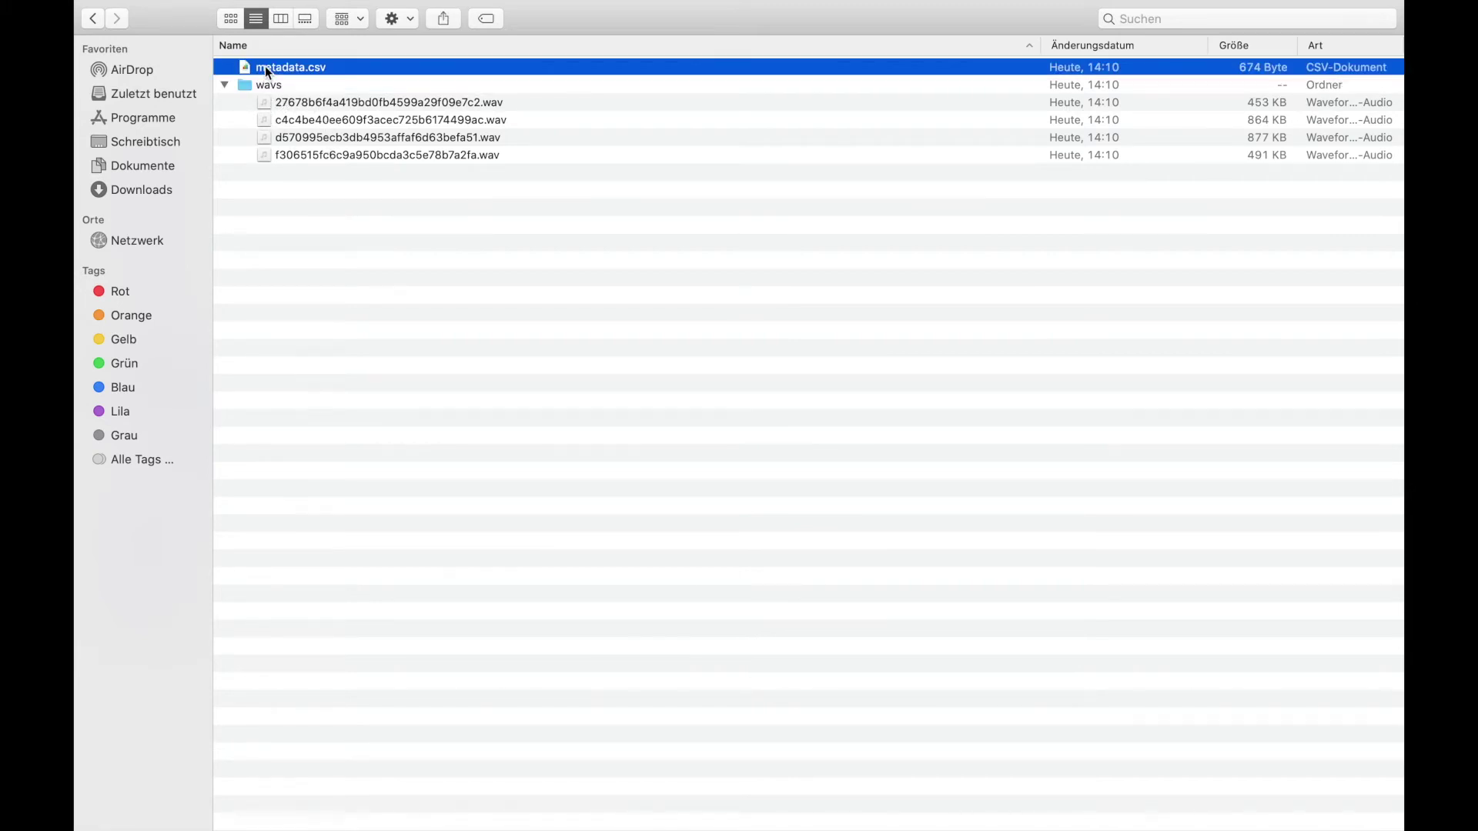
right_click(267, 71)
mouse_move(400, 92)
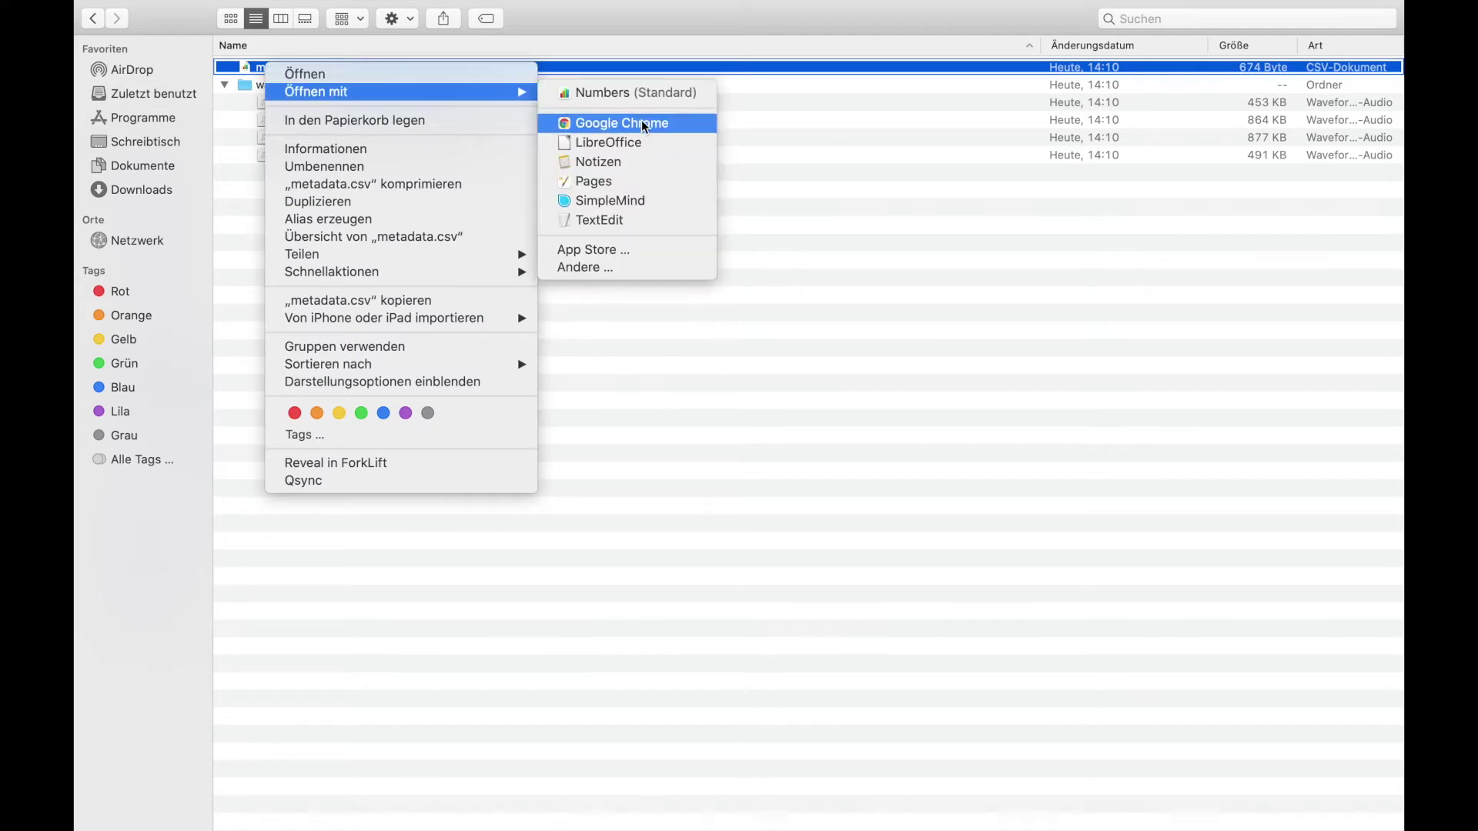
left_click(618, 267)
scroll(555, 249, "down", 15)
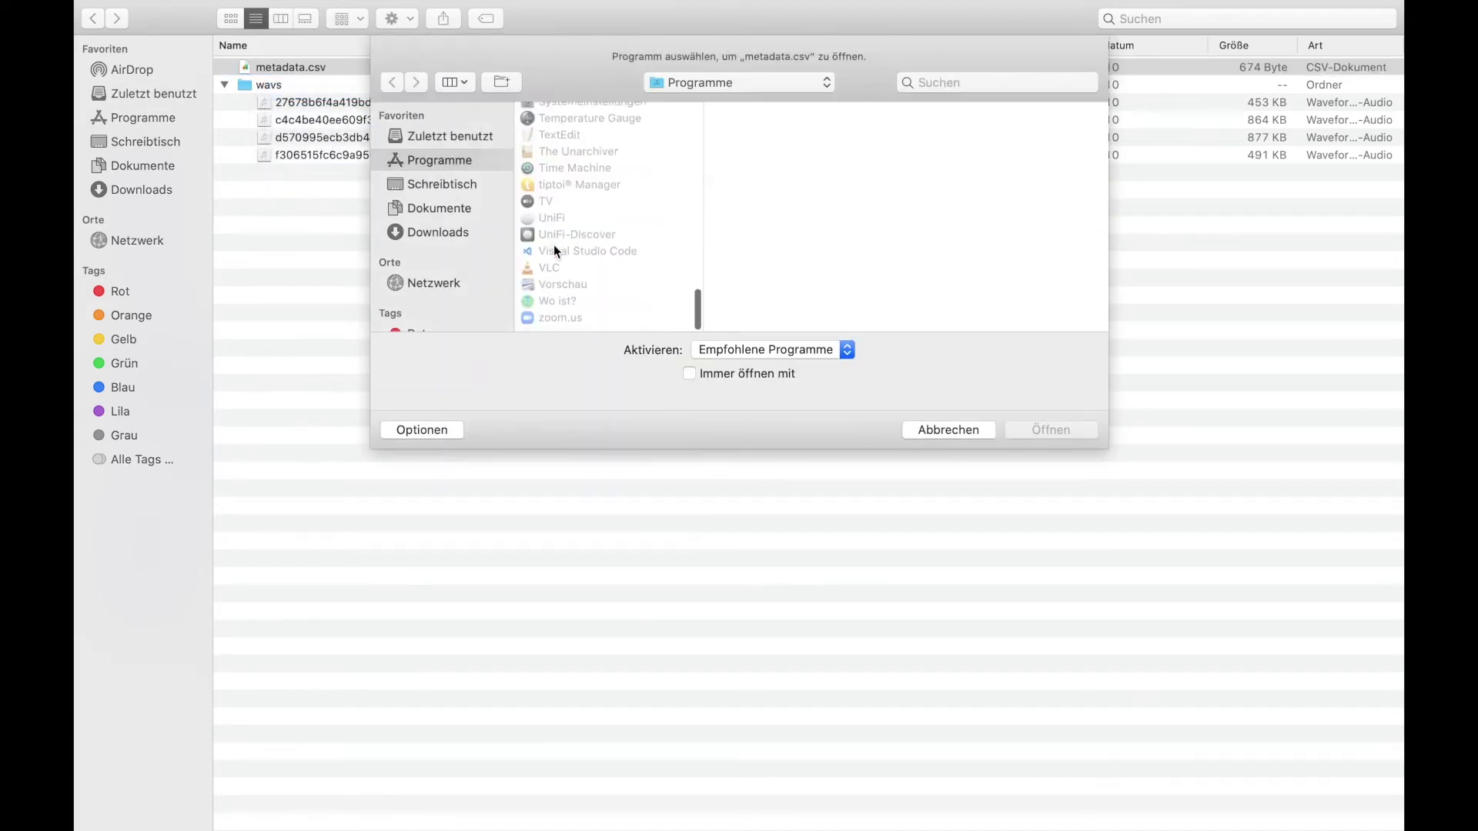
double_click(562, 256)
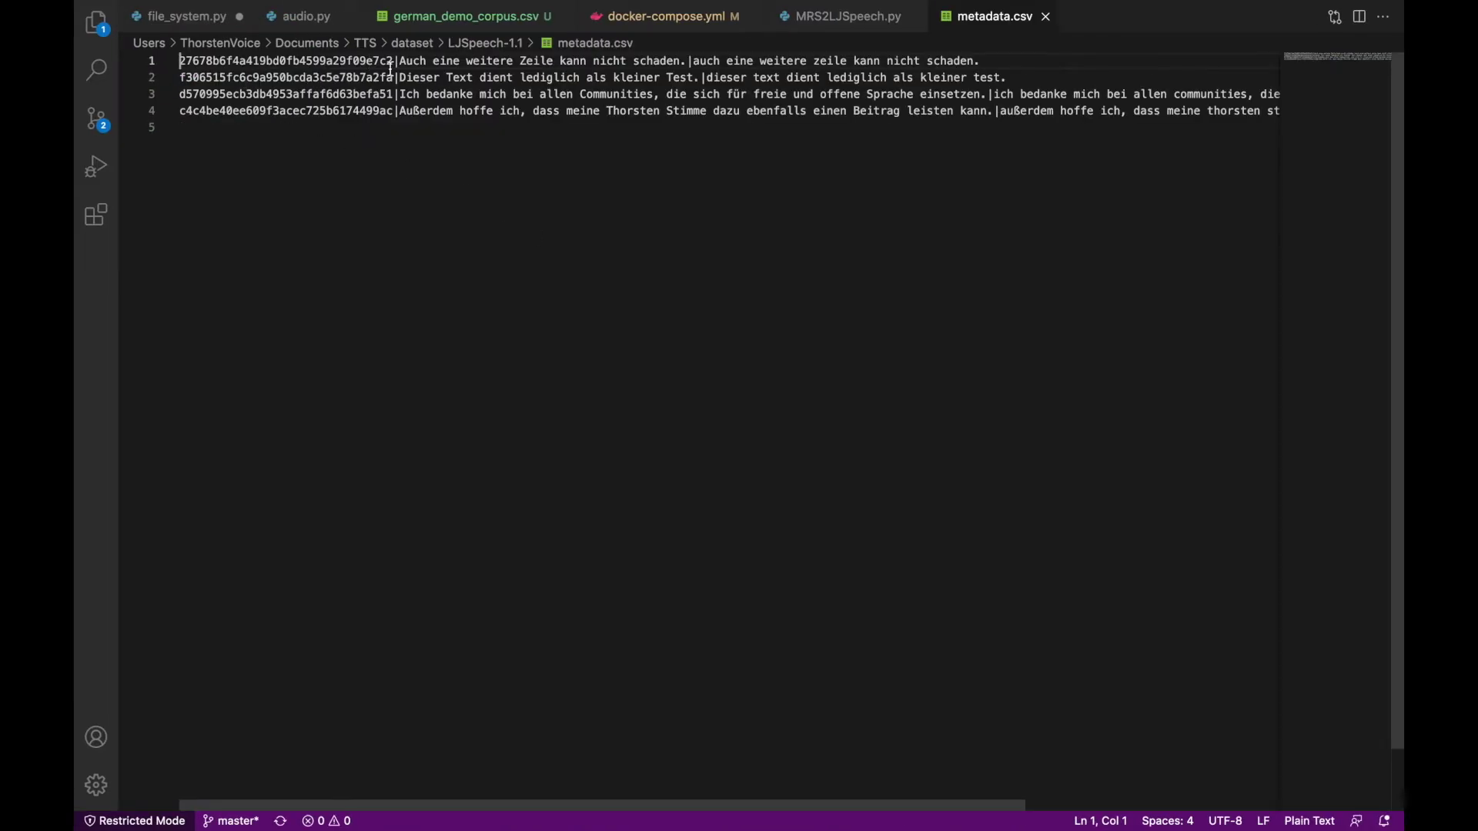
Examine the audio ID, original text and lowercase text in the first line of metadata.csv, then close the file.
left_click_drag(394, 61, 160, 65)
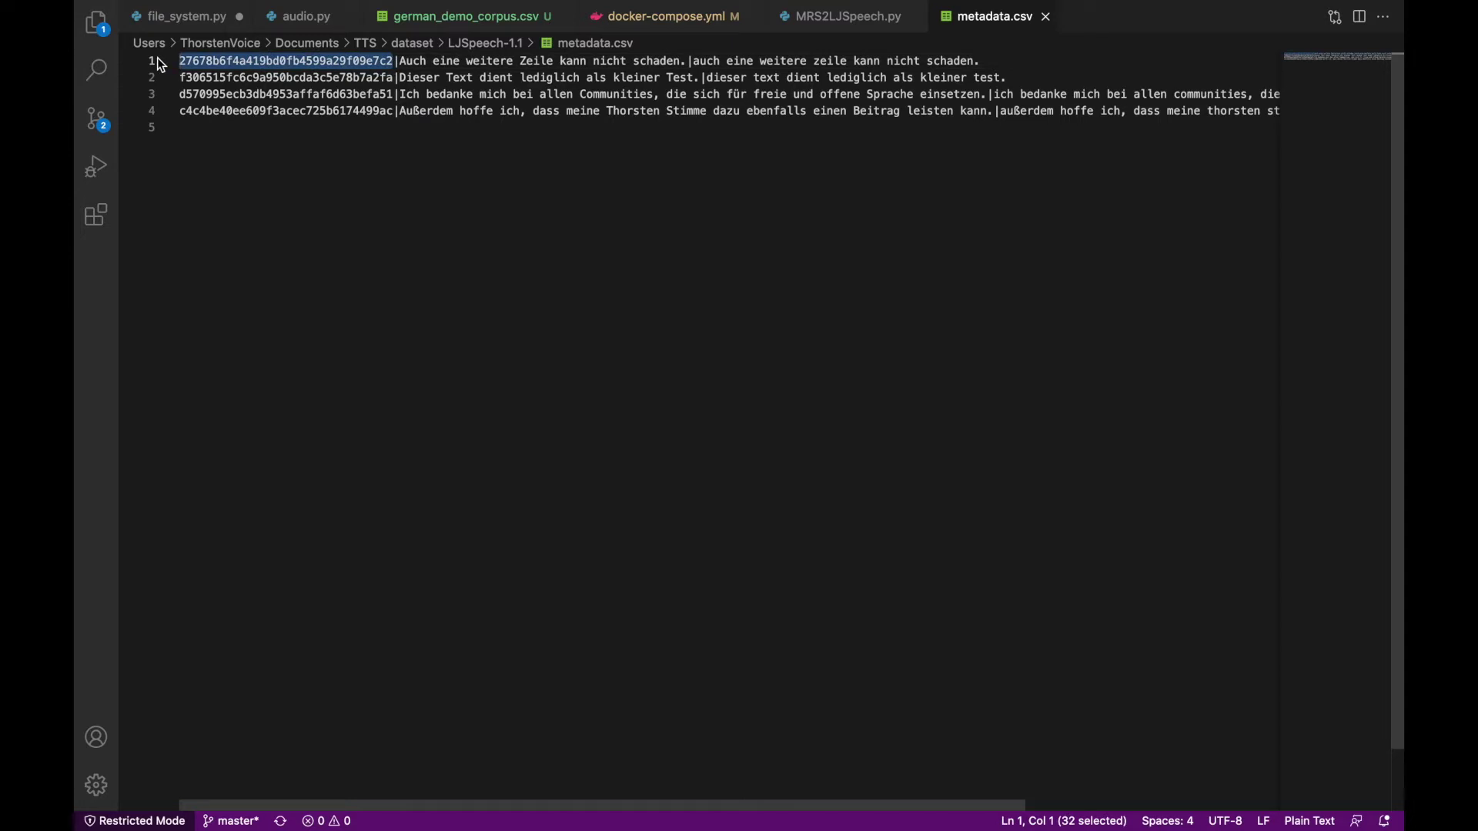
key("Right")
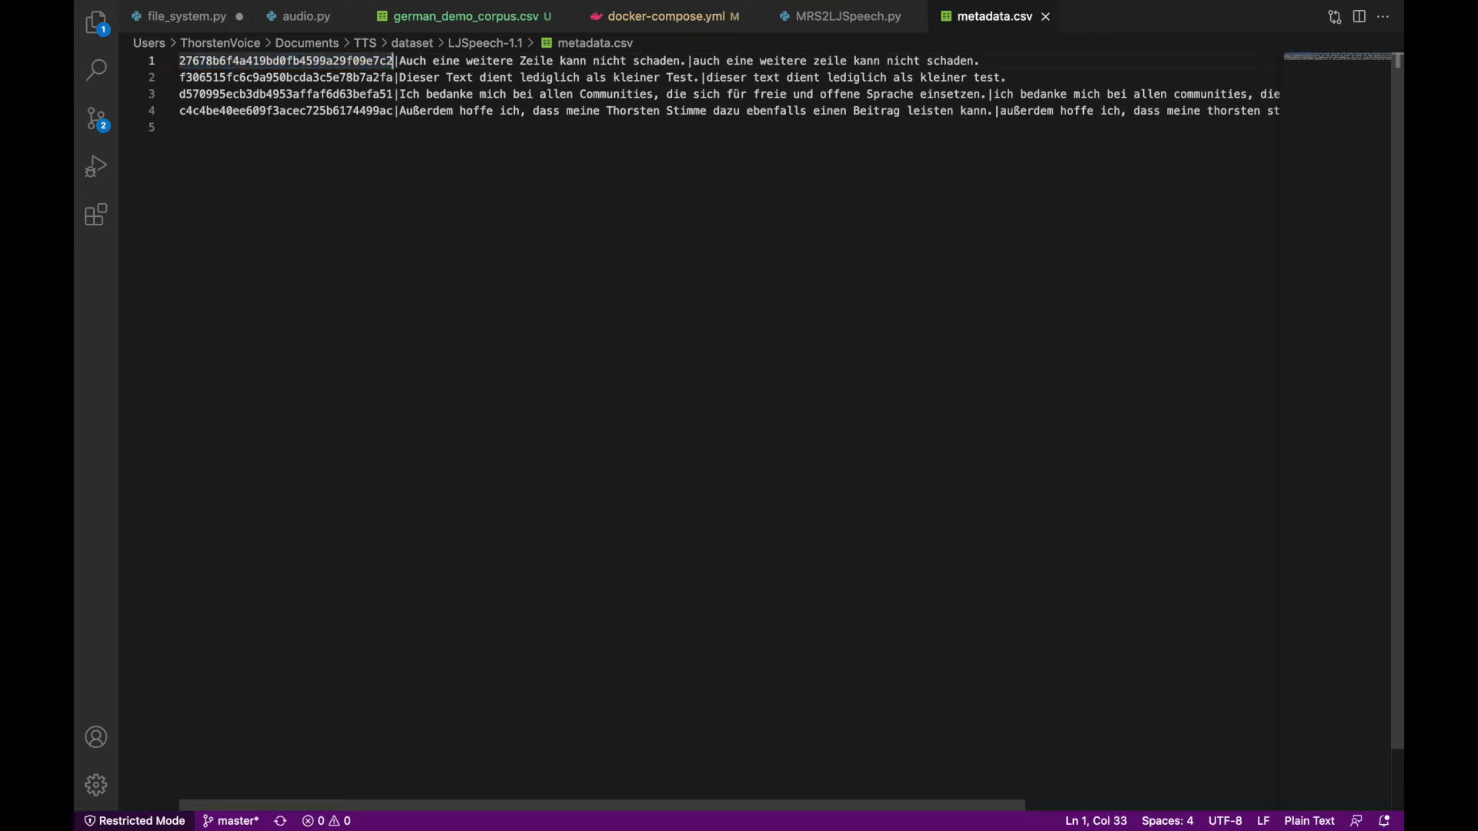
key("Right")
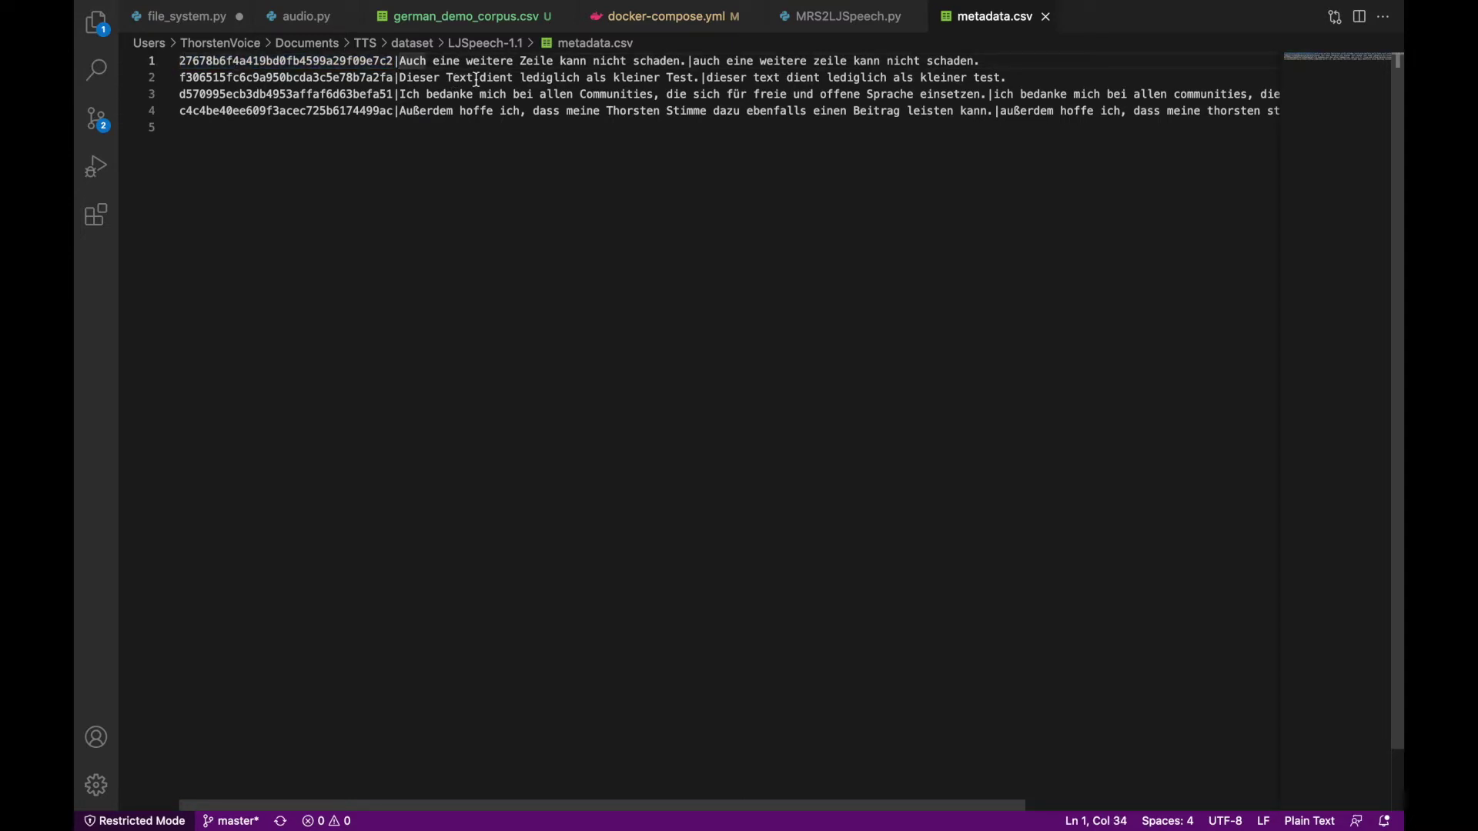
left_click(689, 61, "shift")
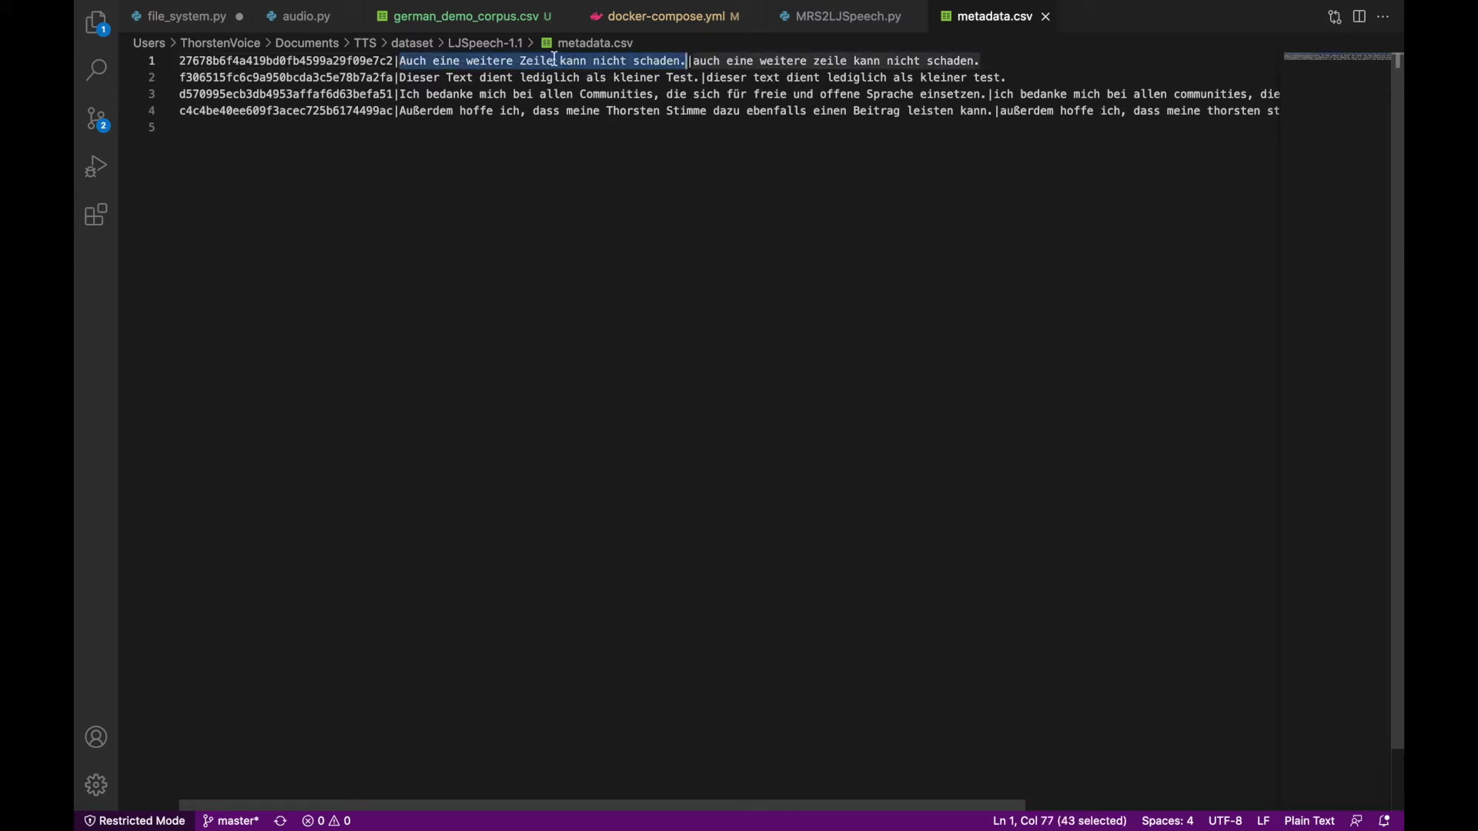
left_click(695, 61)
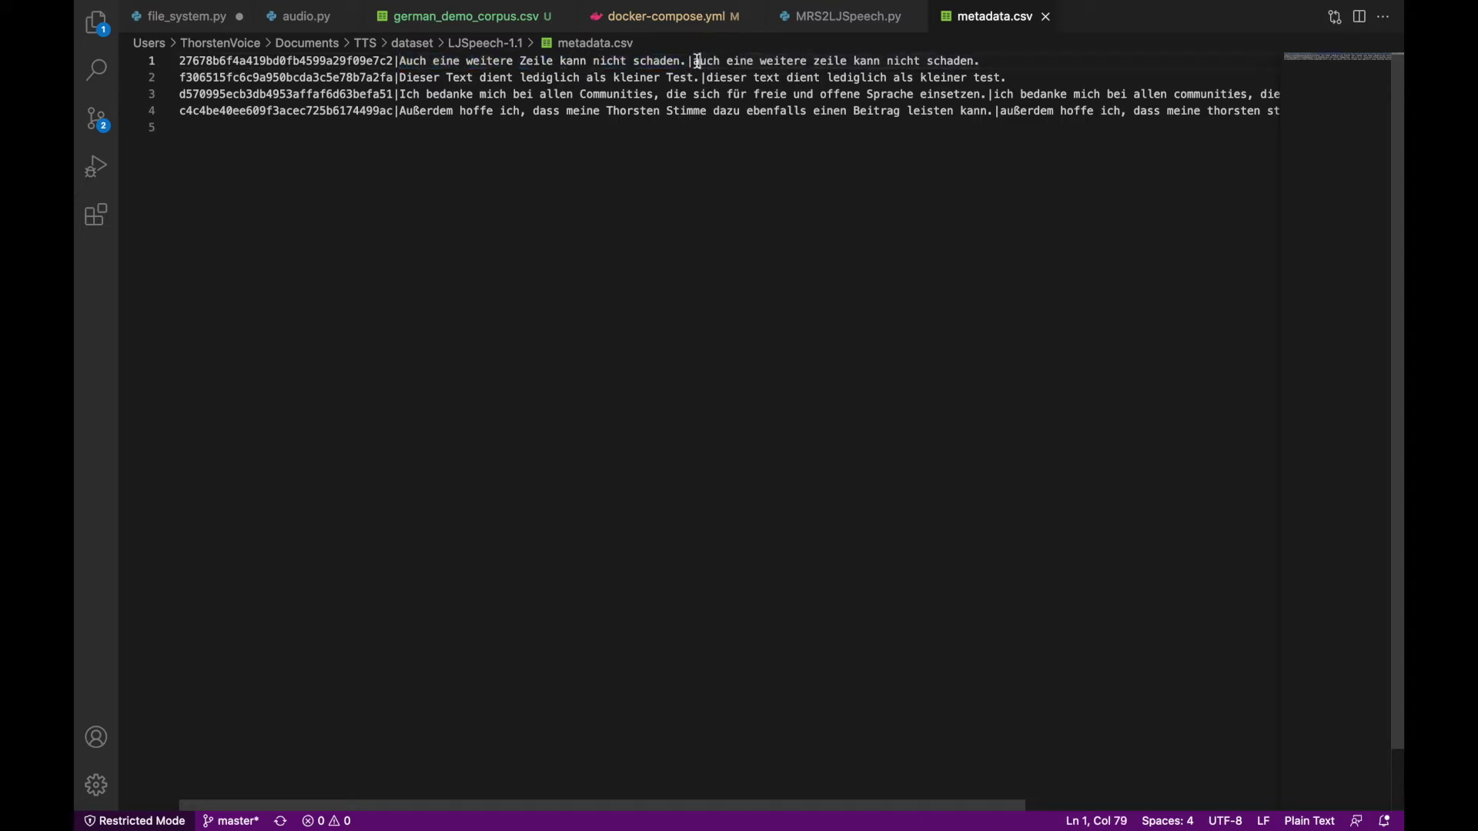
left_click_drag(693, 61, 997, 56)
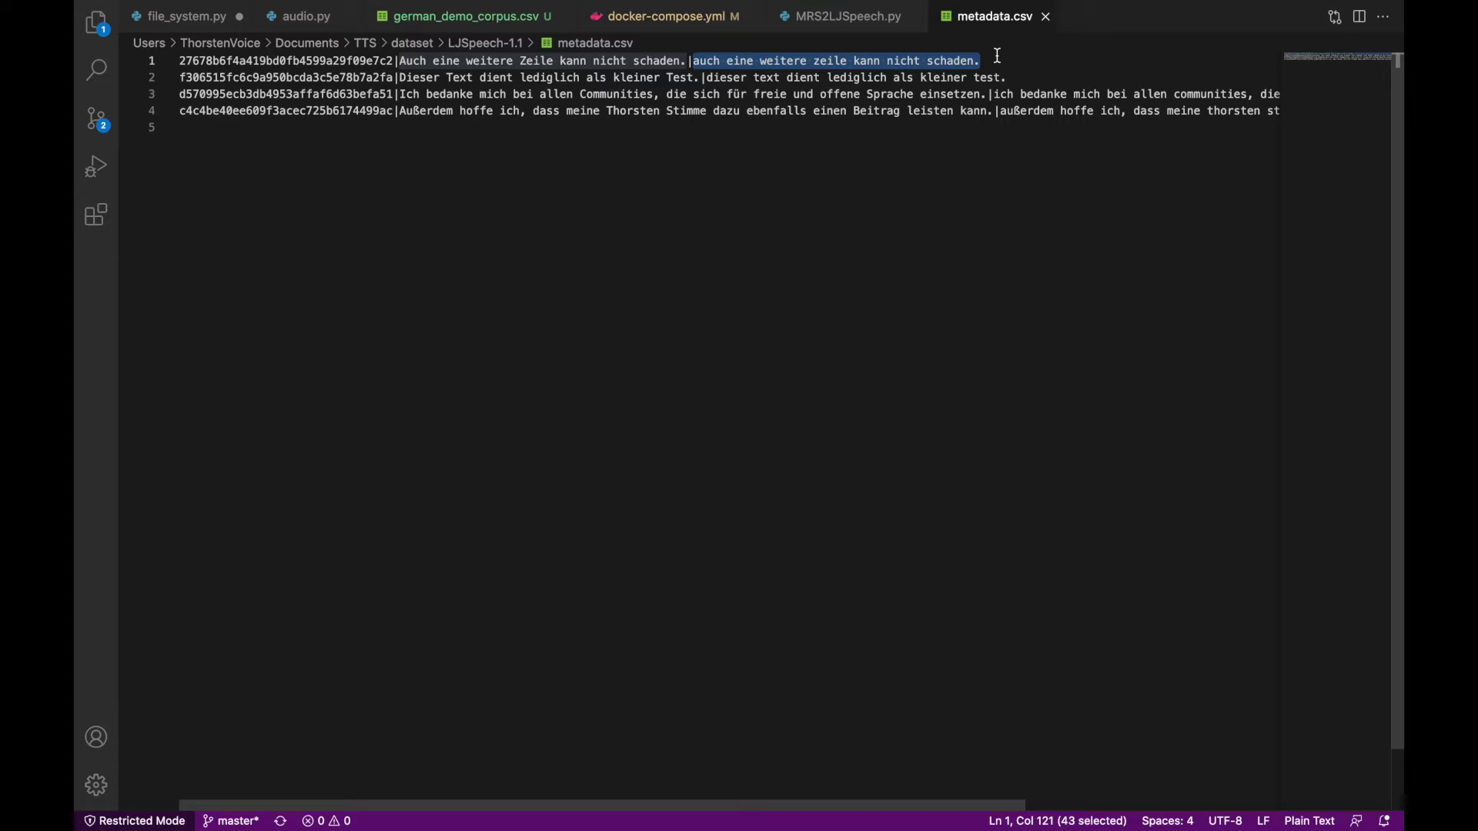
left_click(1045, 16)
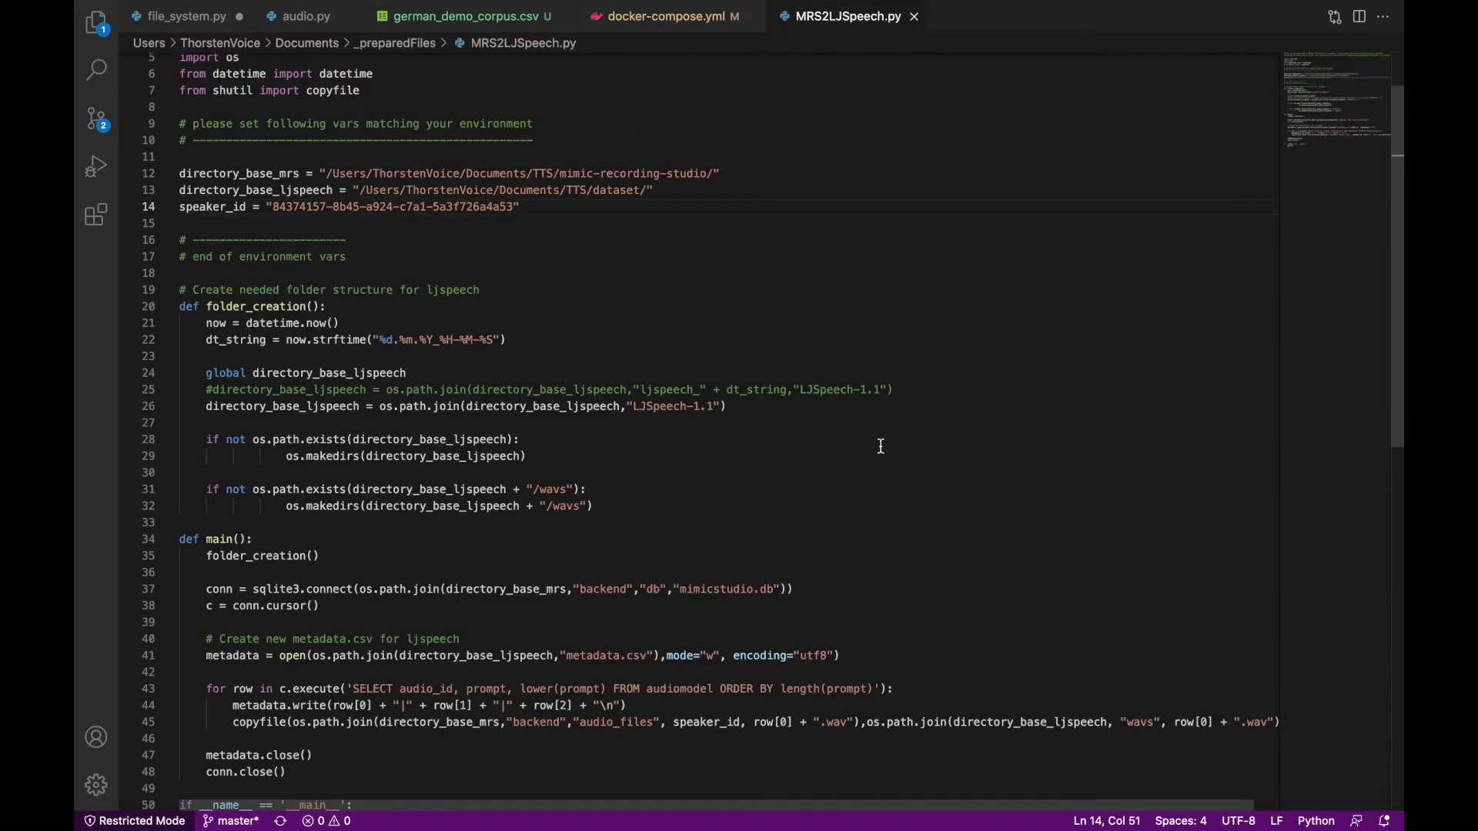
Switch to Finder and open the wavs folder inside dataset/LJSpeech-1.1.
key("super+Tab")
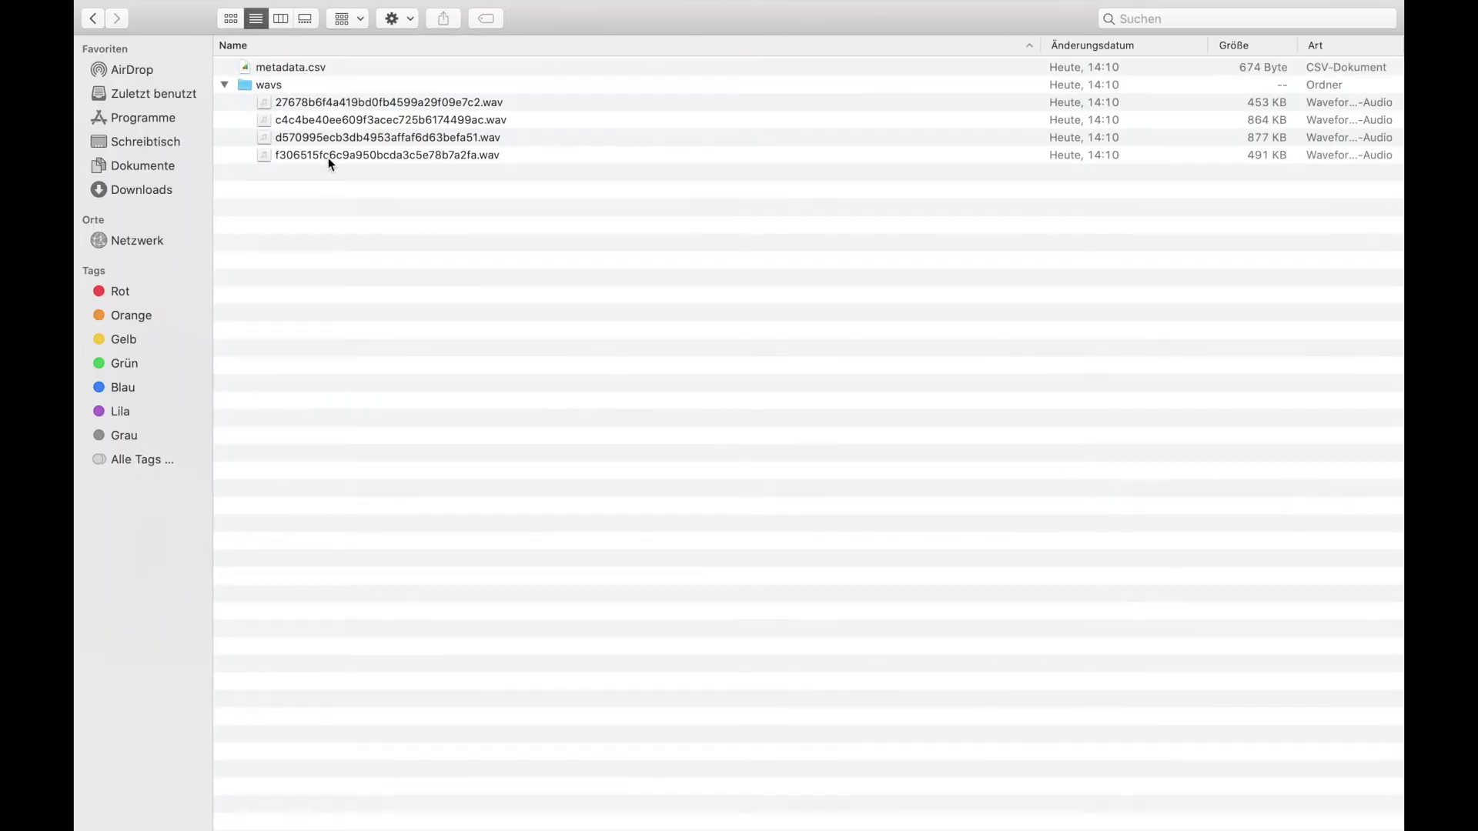
left_click(93, 19)
left_click(275, 69)
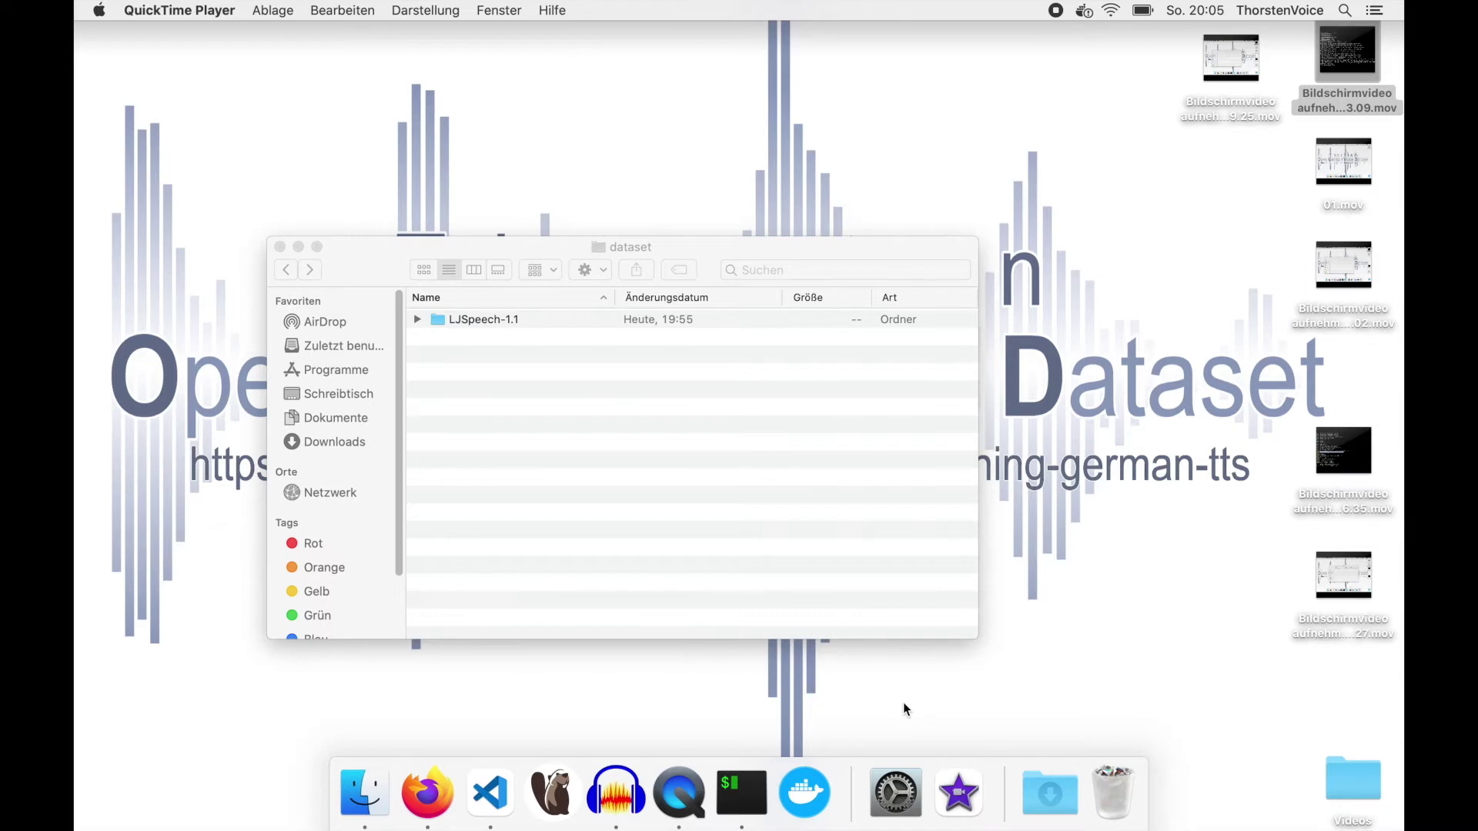
left_click(585, 506)
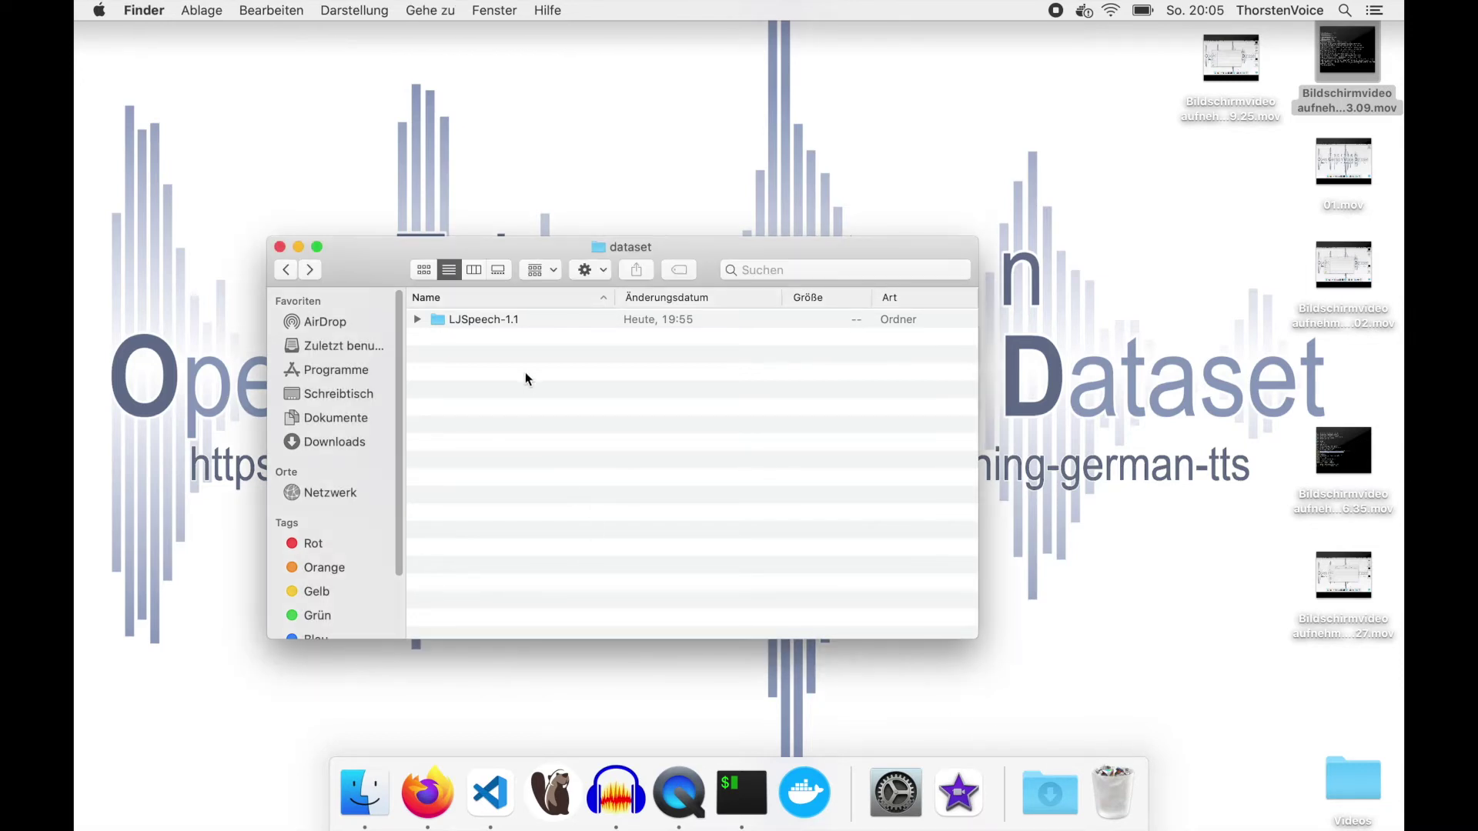
double_click(493, 319)
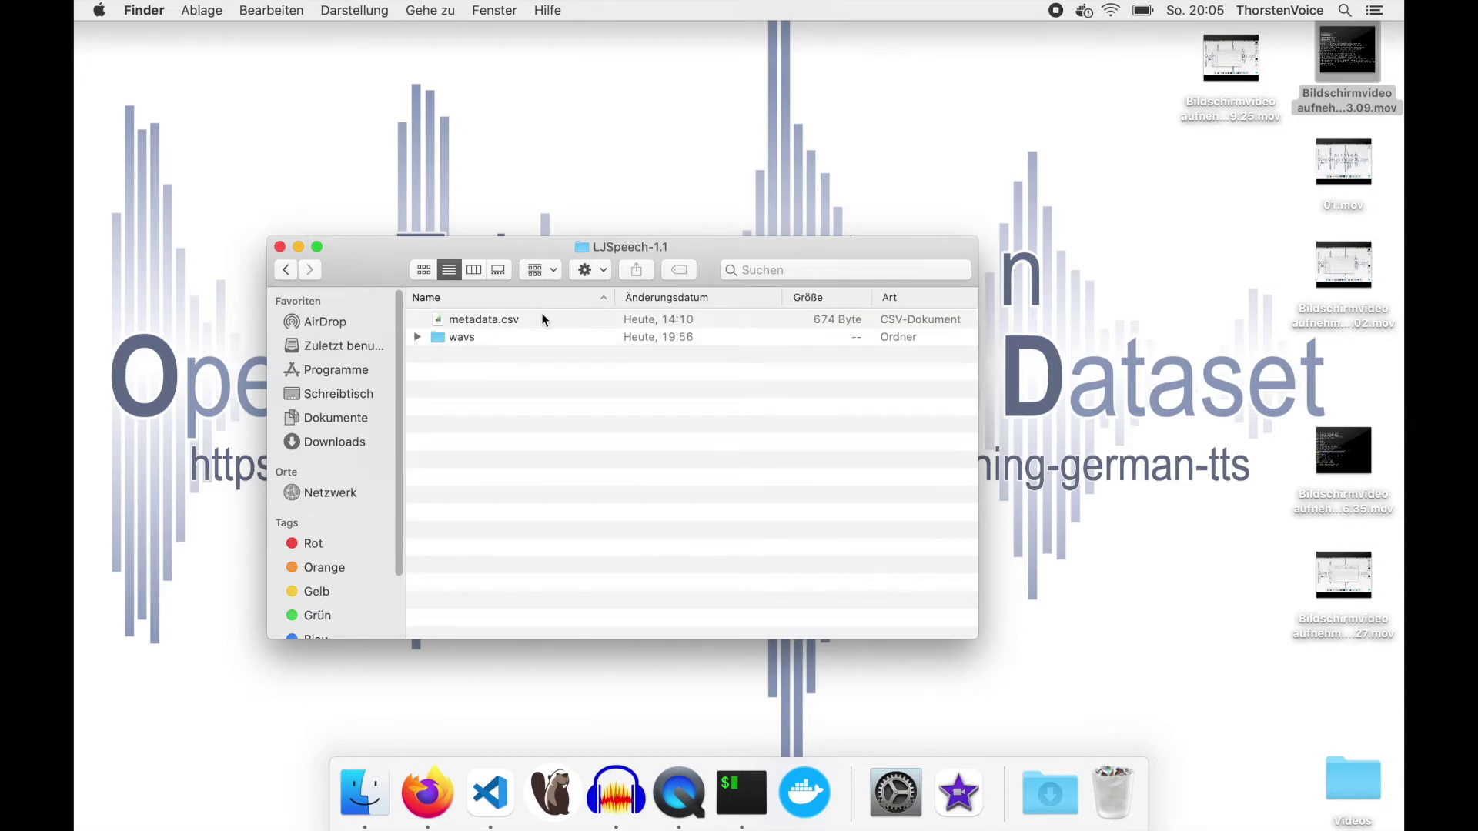
double_click(462, 337)
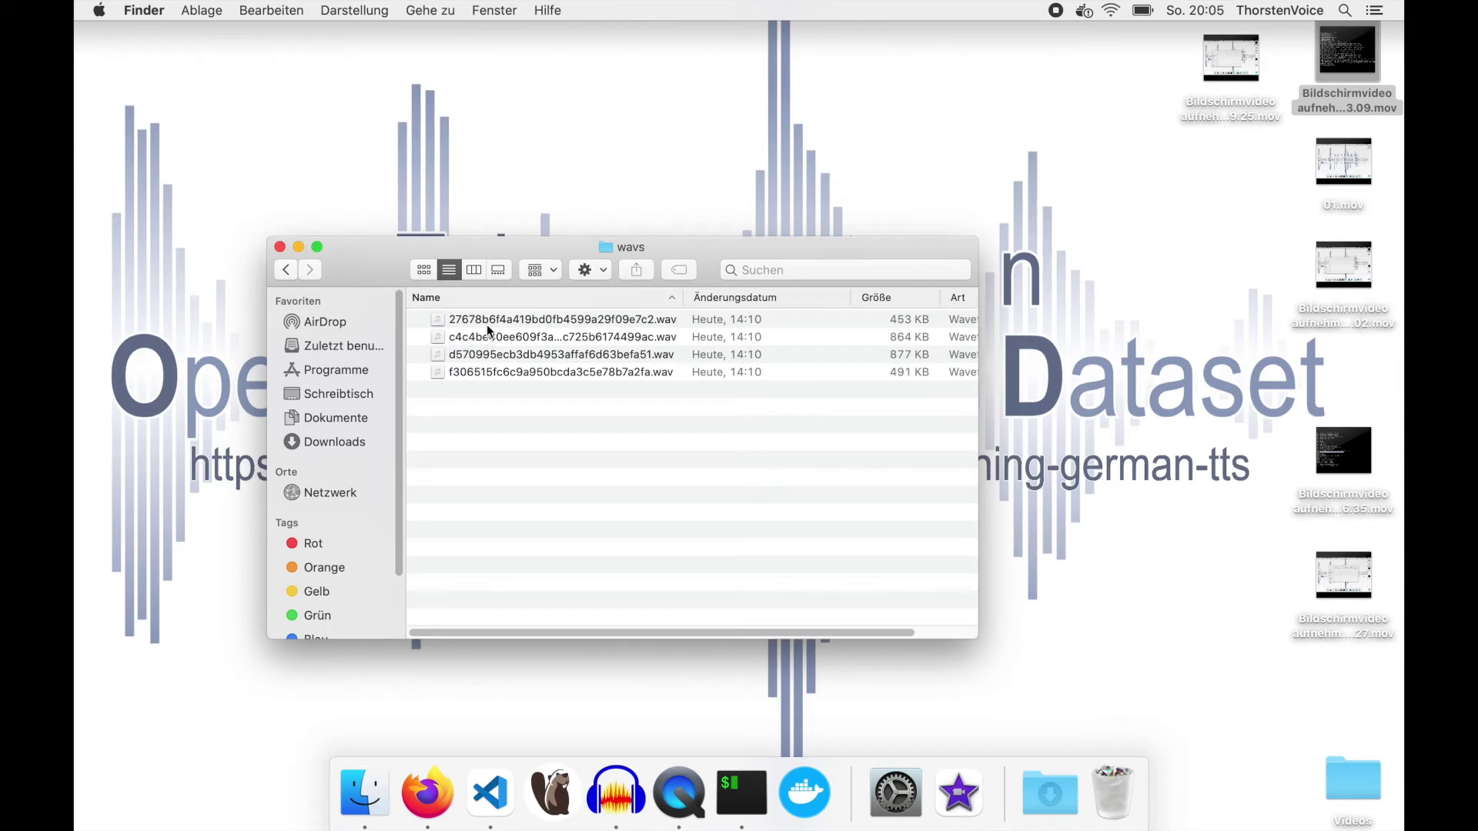
Check the audio channels and sample rate in the first WAV file's information, then close the information window.
left_click(487, 322)
key("super+i")
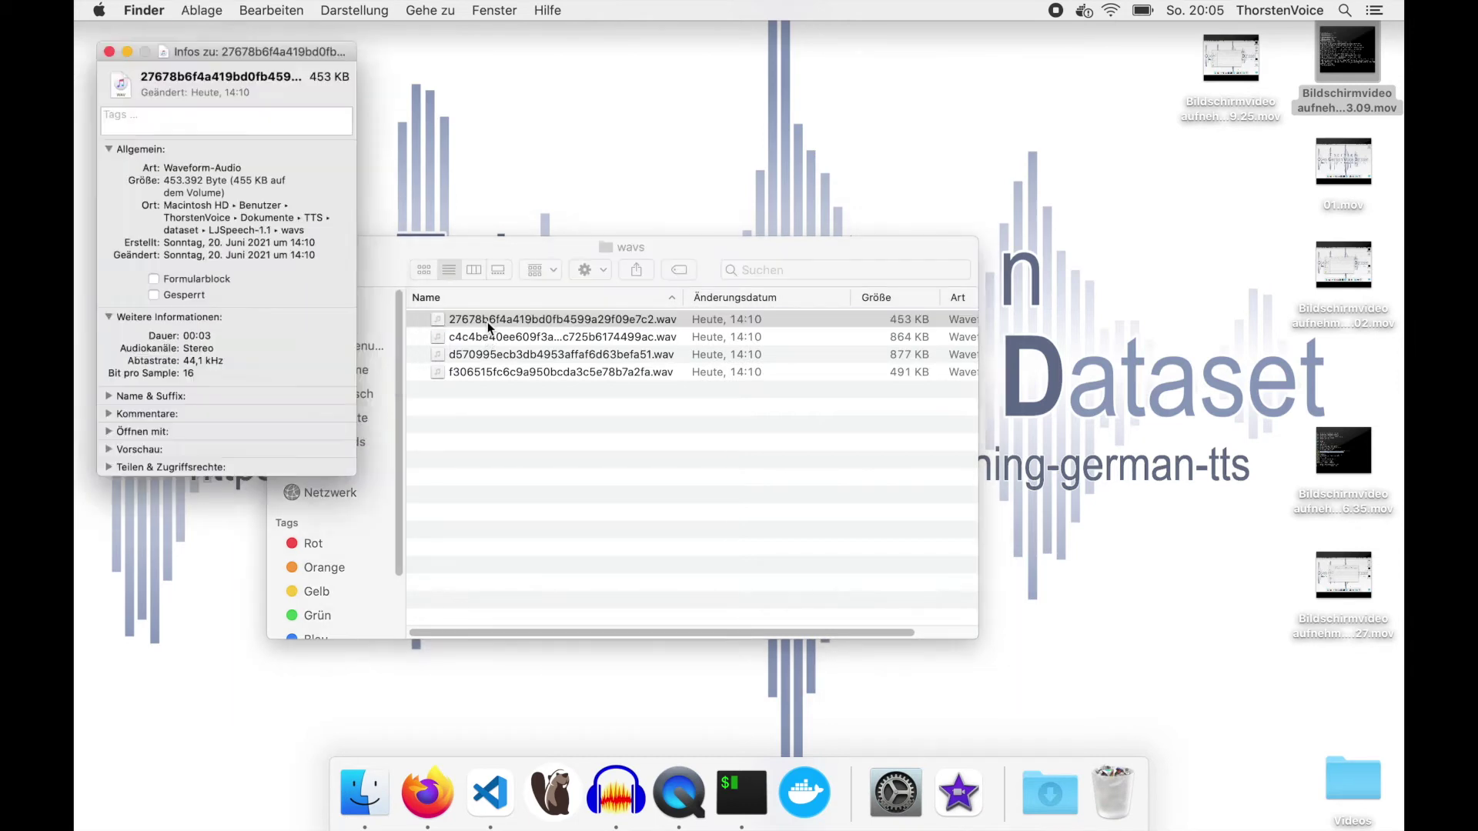
double_click(182, 351)
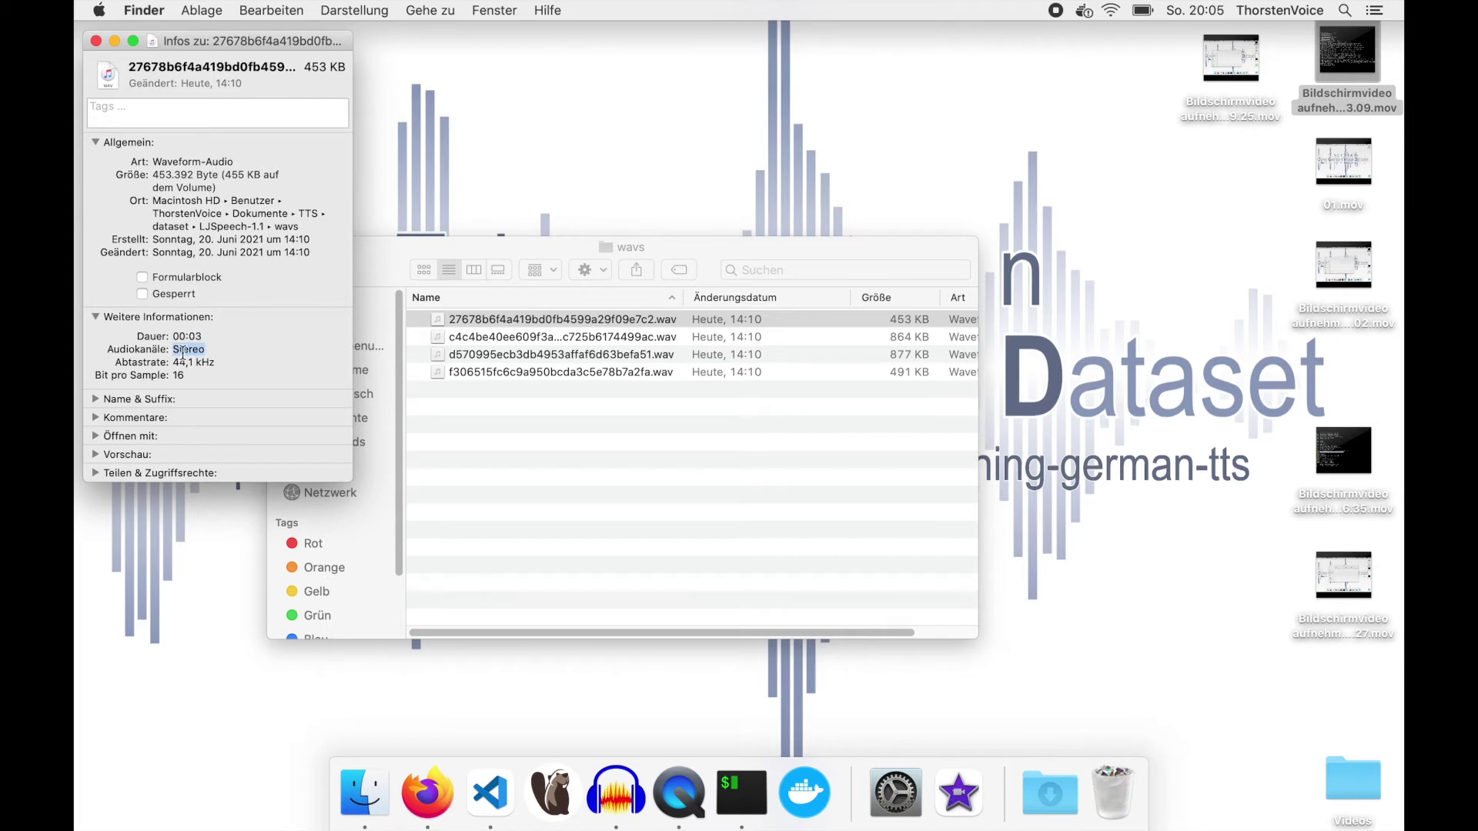
left_click_drag(174, 362, 223, 361)
left_click(95, 40)
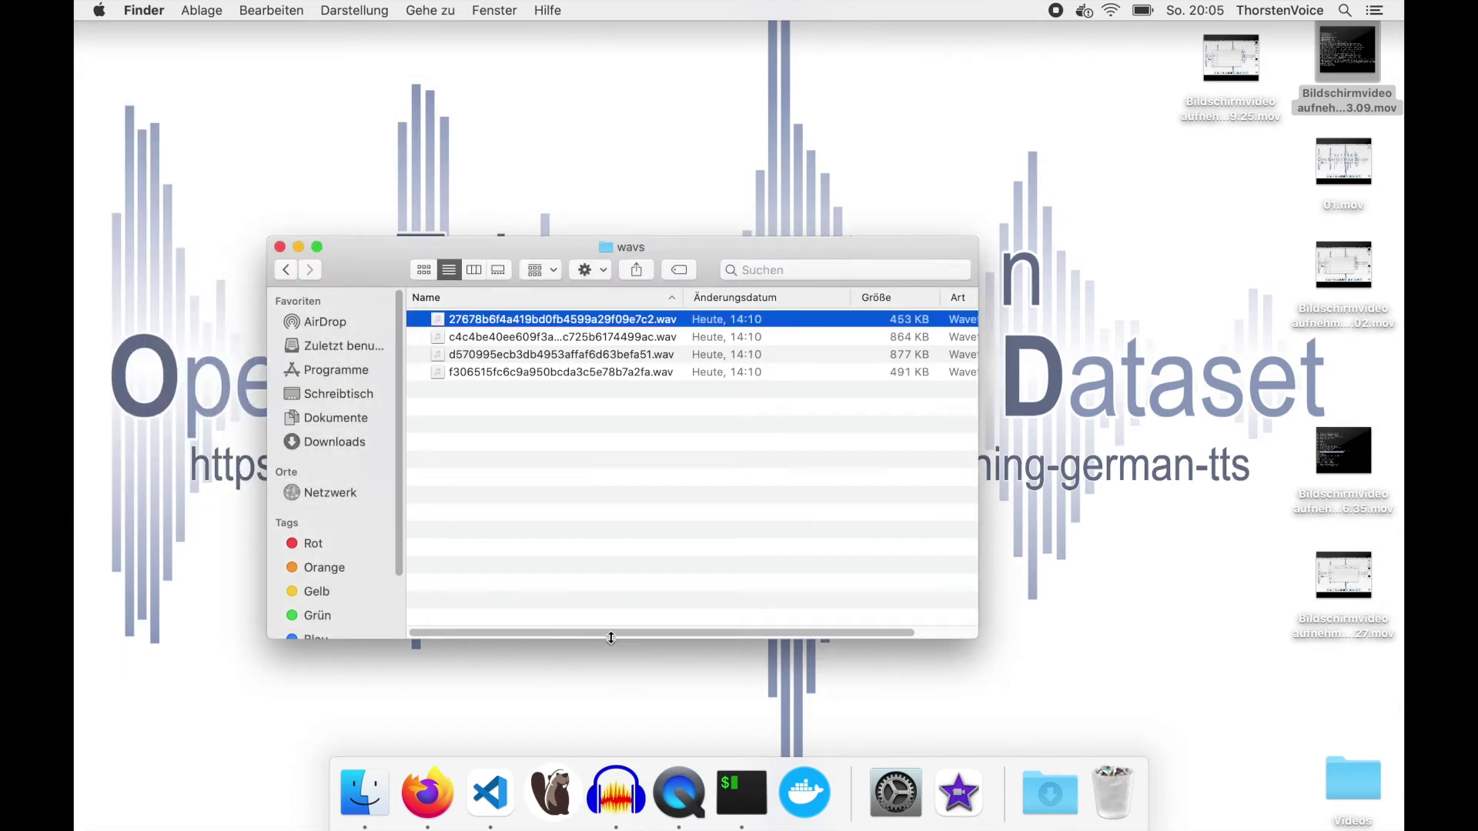
Switch to Audacity and review the Mono22k macro's Stereo To Mono, Set Project Rate and Export as WAV steps in the macro manager.
left_click(643, 782)
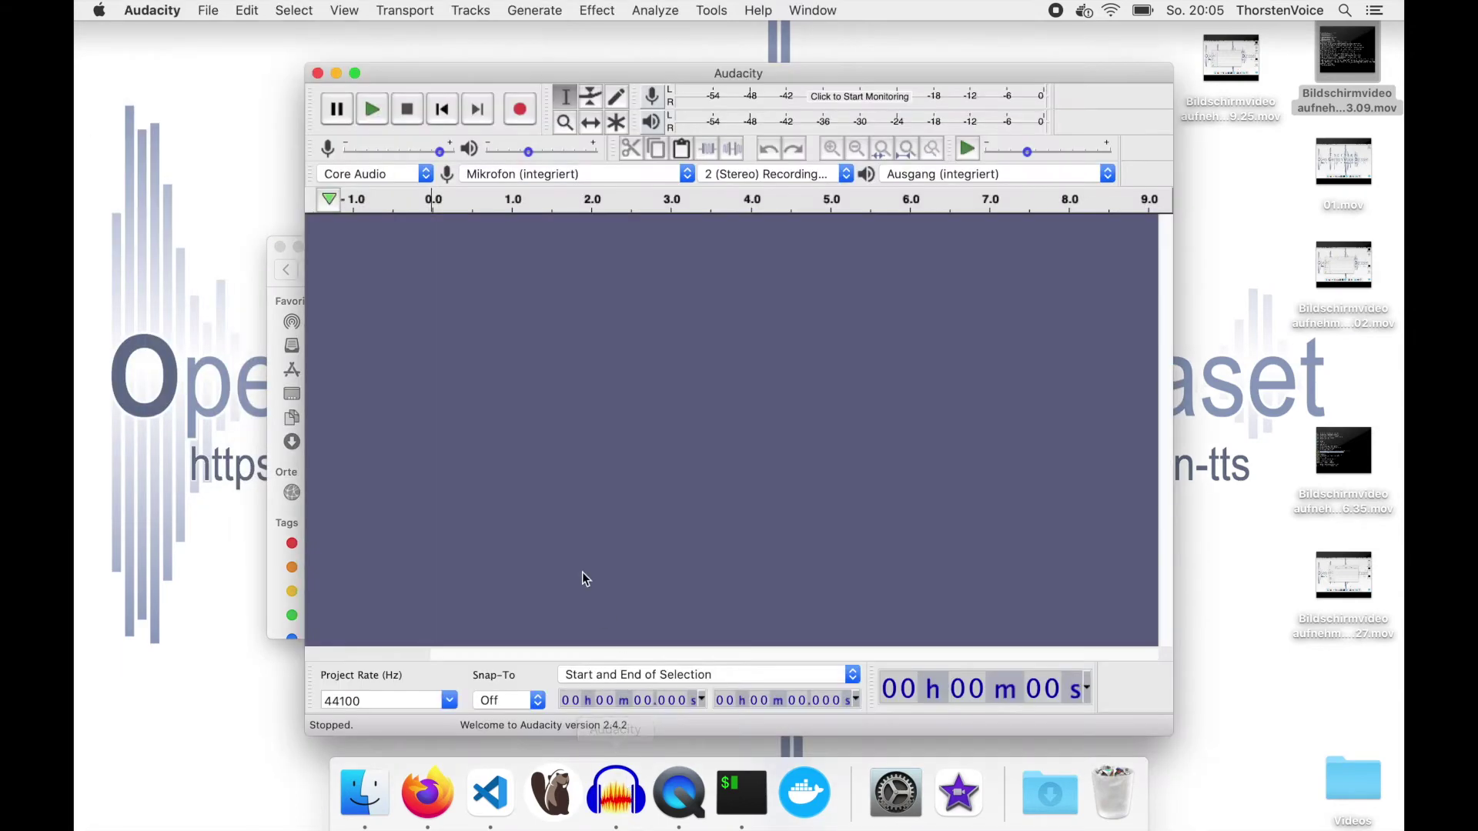
left_click(712, 9)
left_click(735, 50)
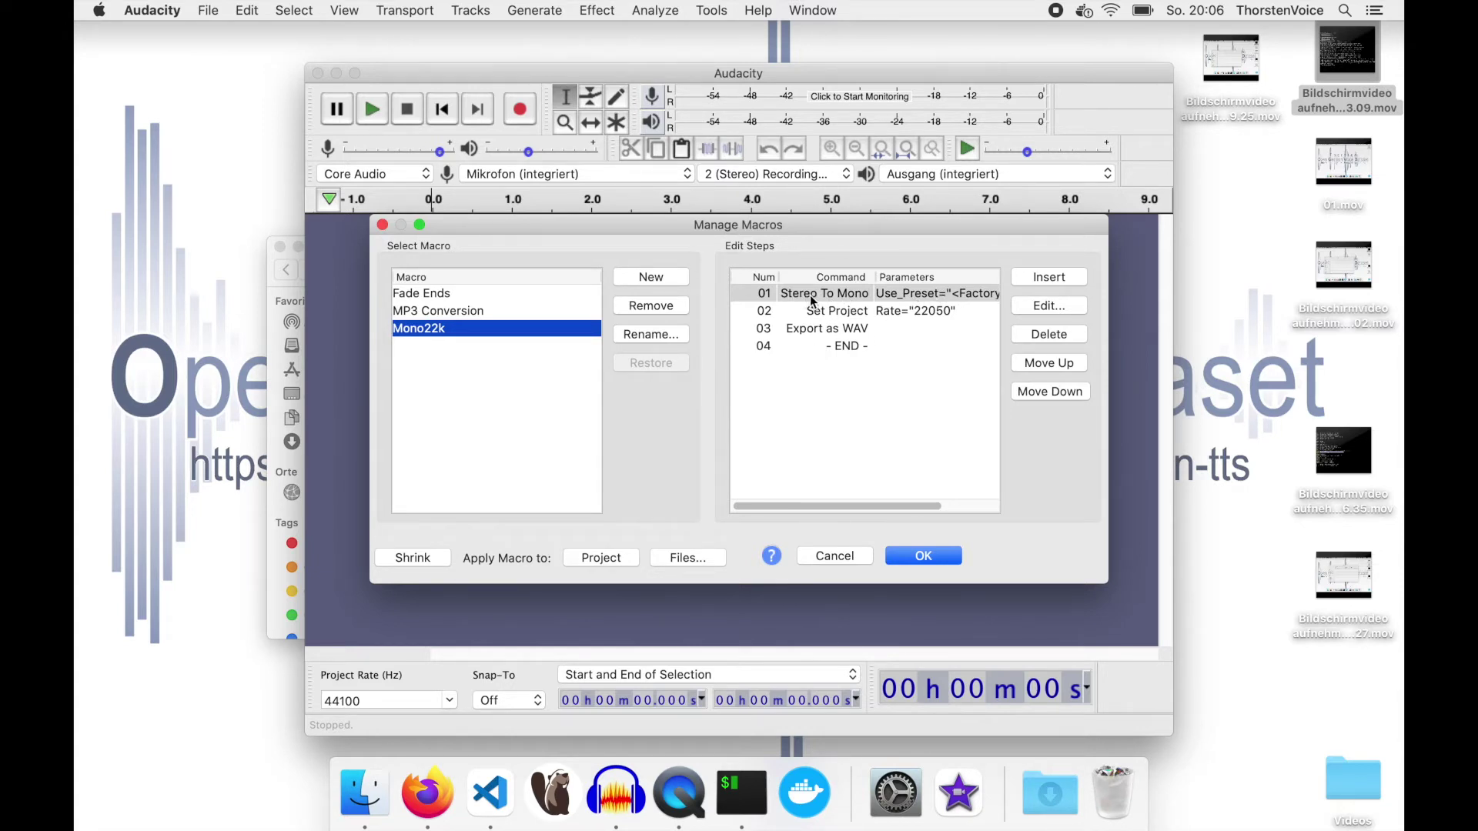
left_click(904, 314)
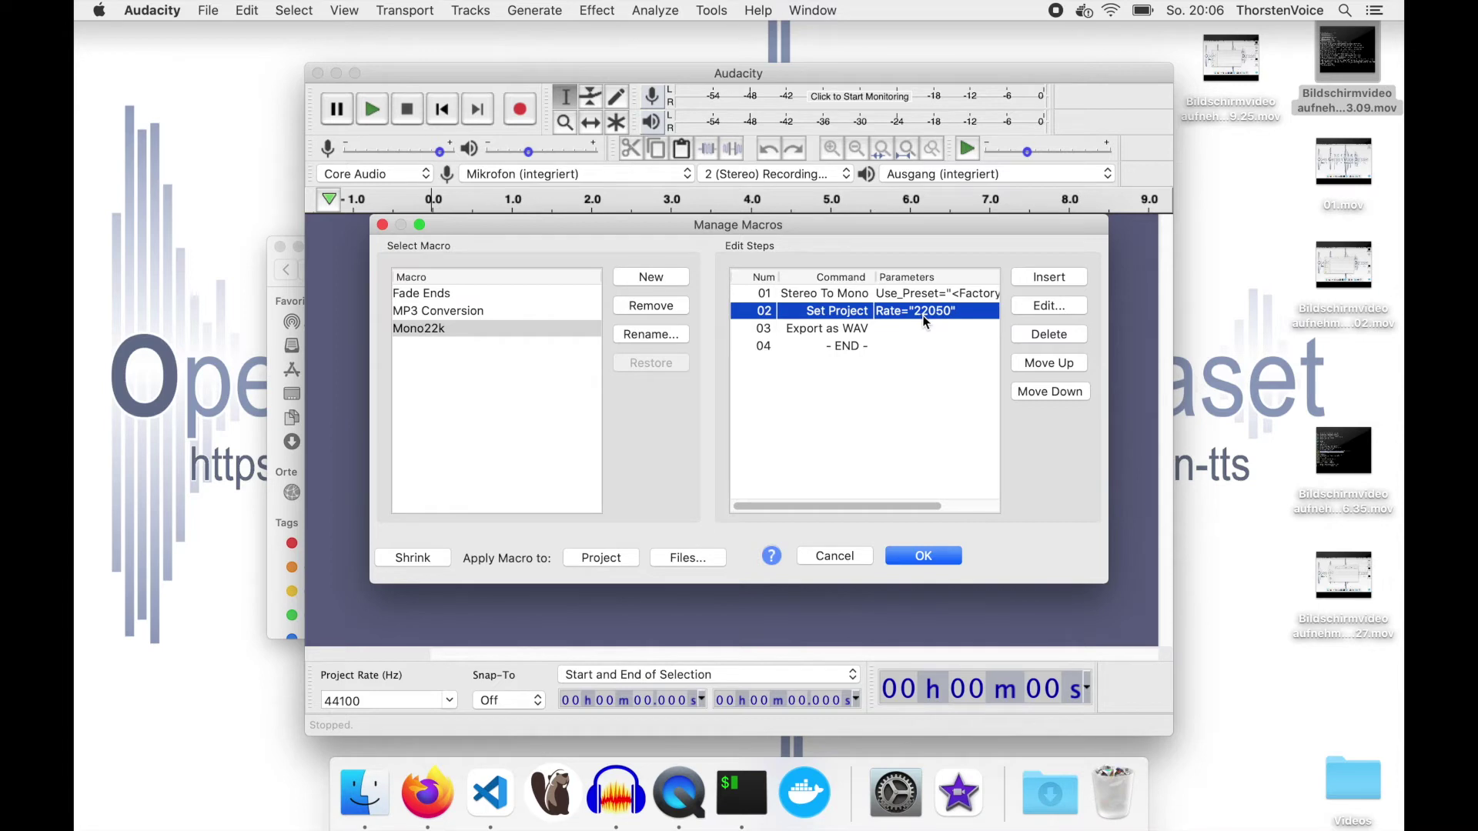
left_click(841, 335)
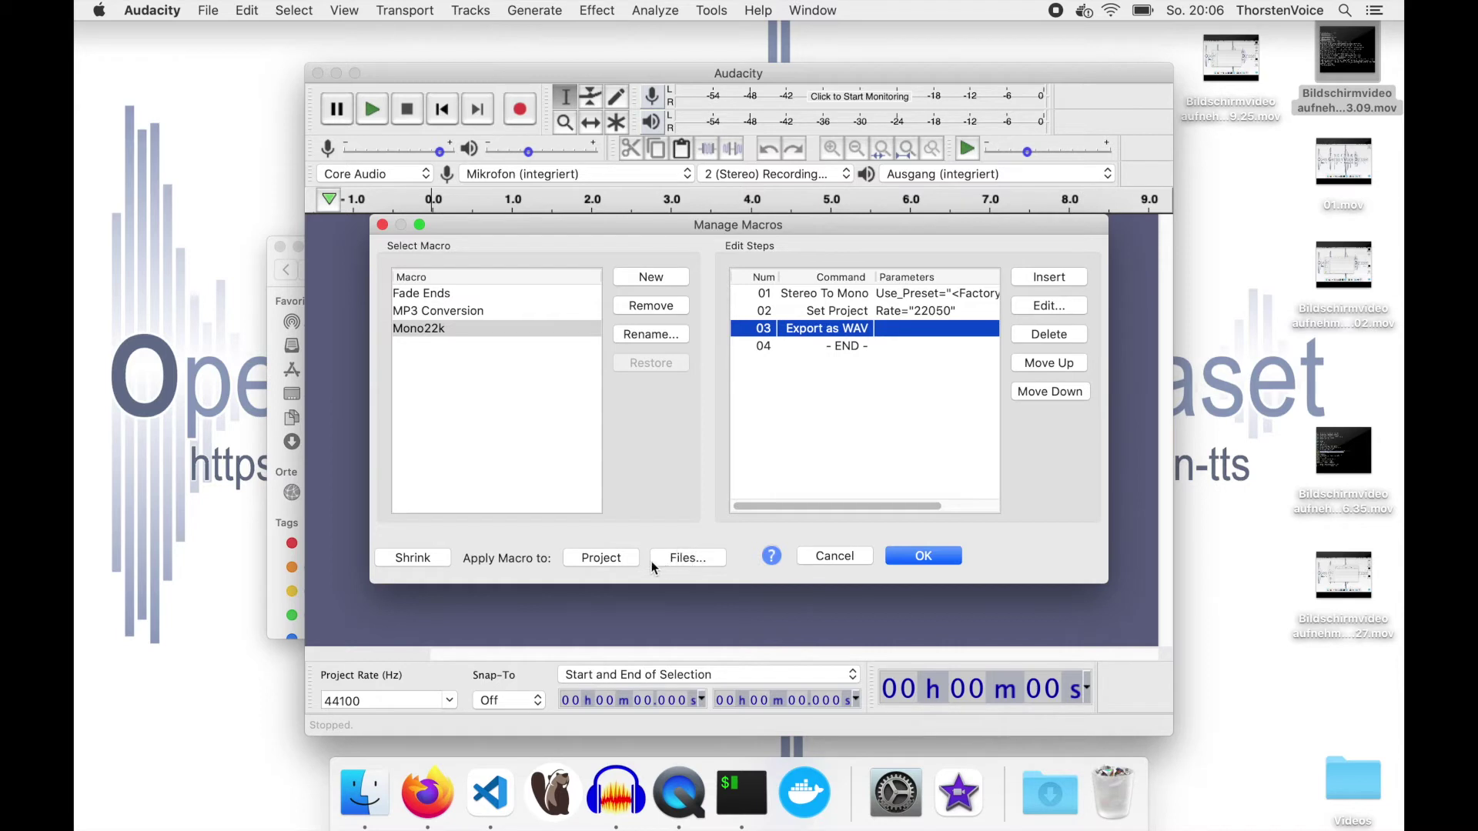
Start applying the Mono22k macro to files and browse to TTS/dataset/LJSpeech-1.1/wavs.
left_click(705, 561)
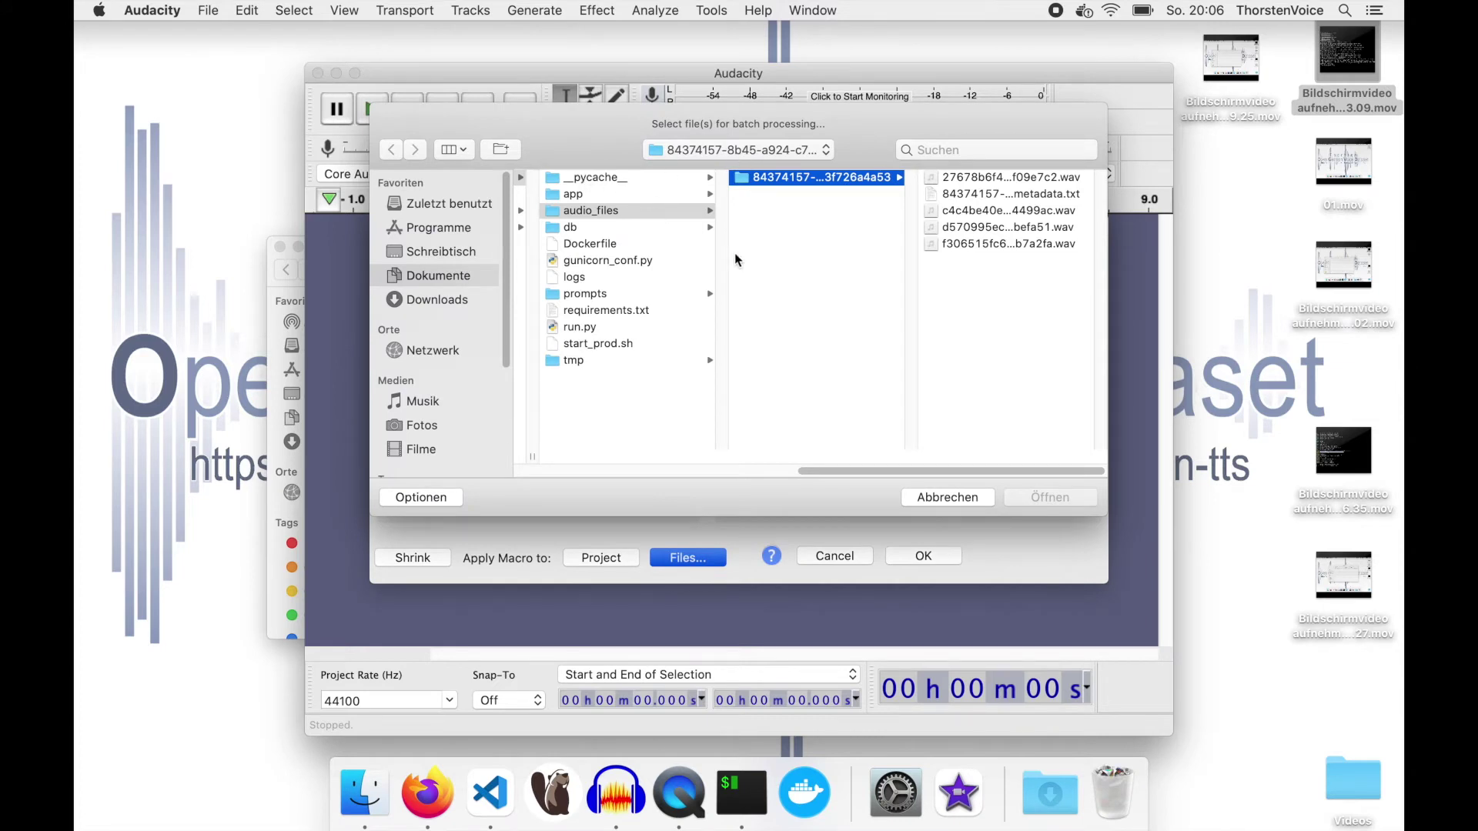
left_click(624, 424)
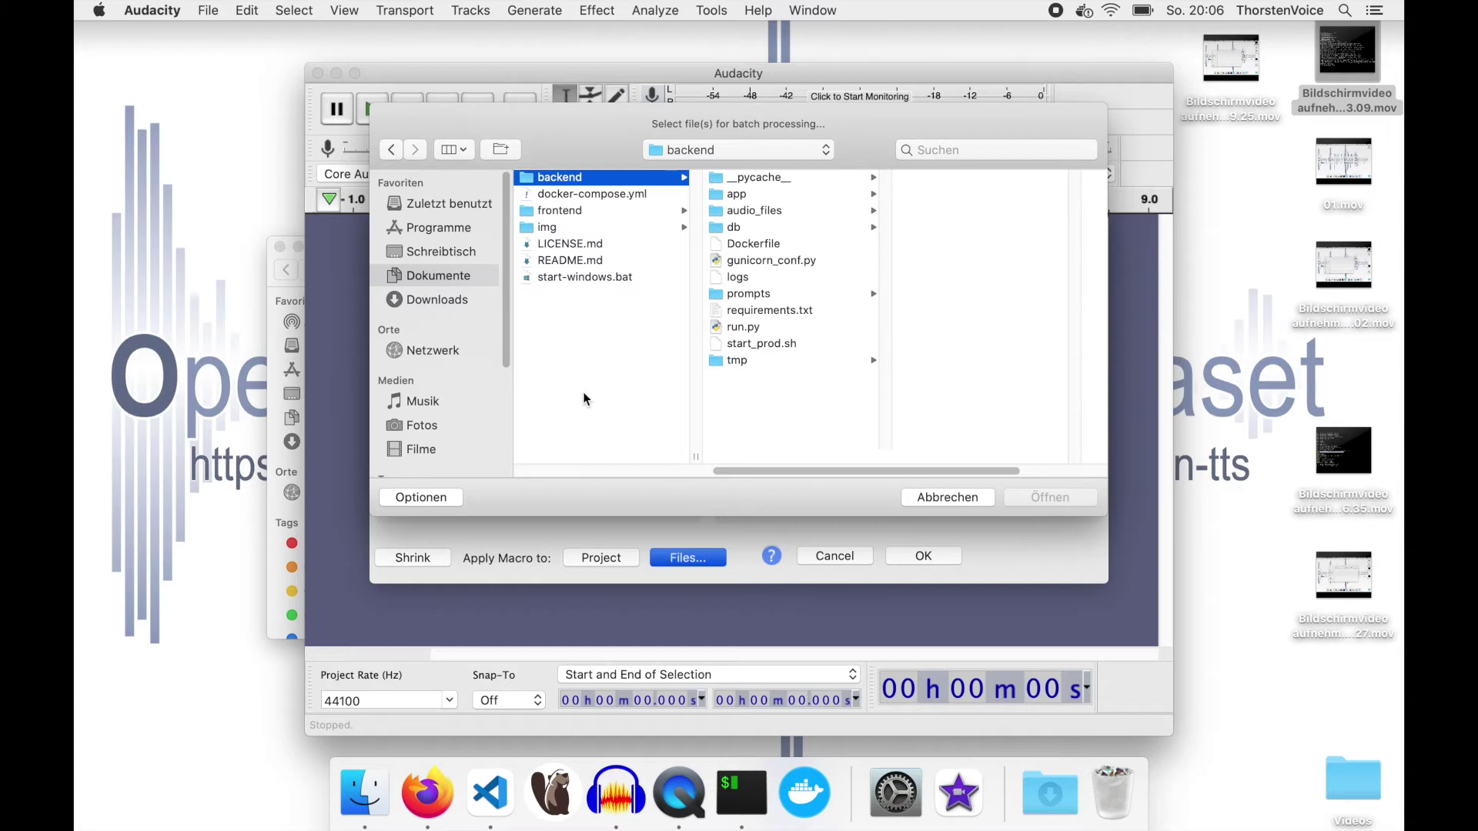
key("Left")
key("Left")
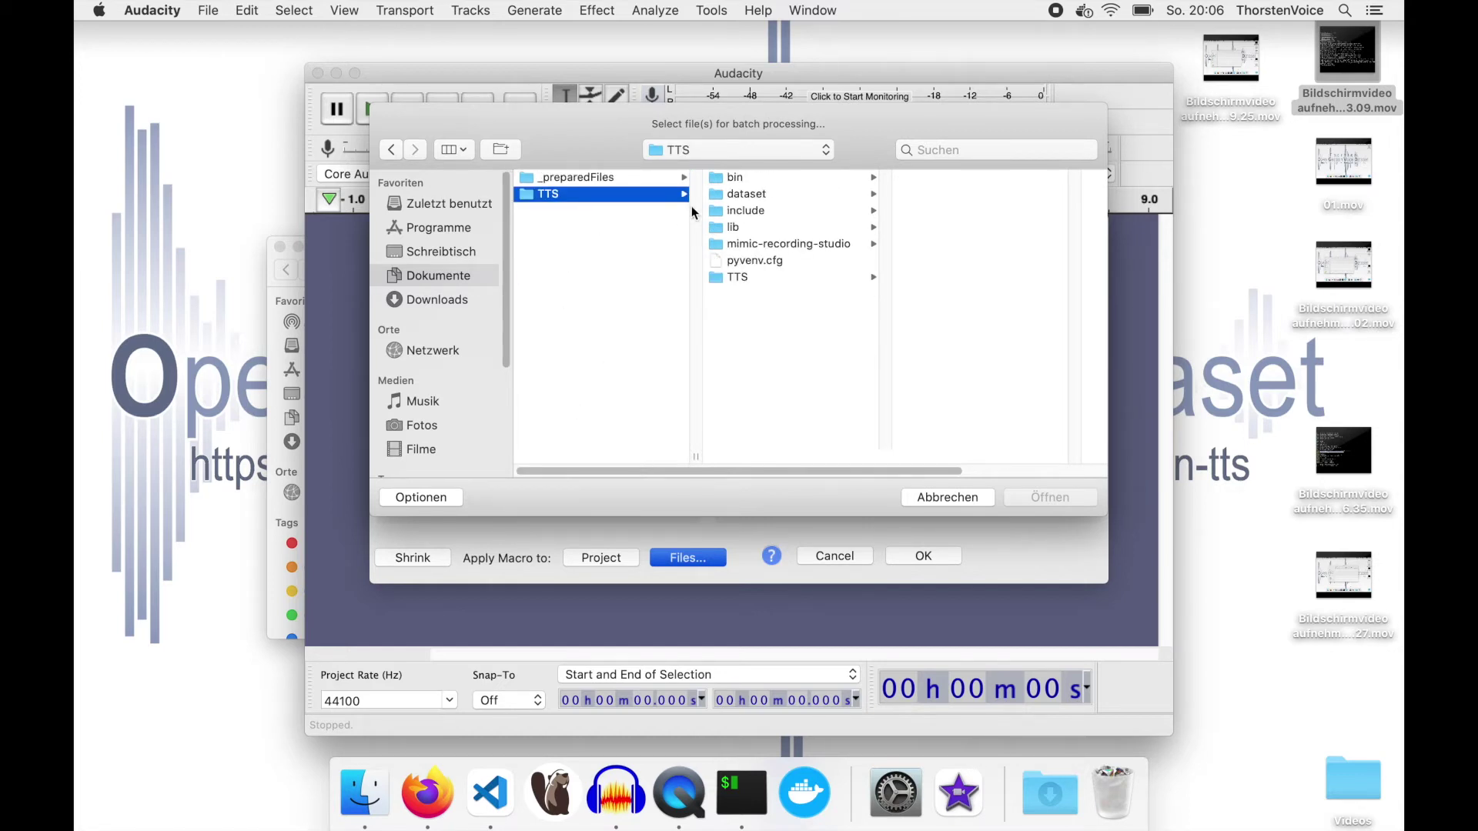
left_click(754, 192)
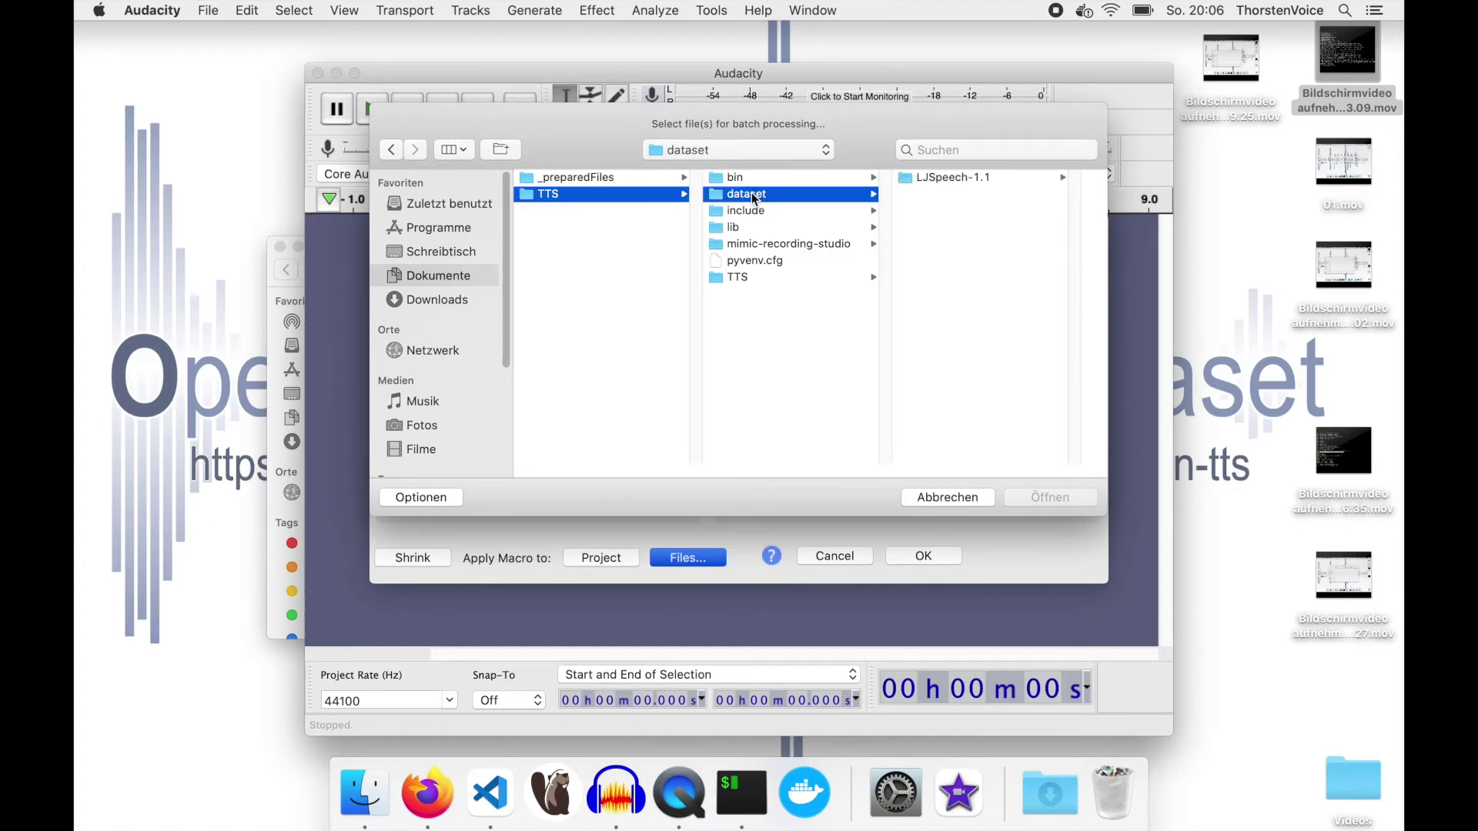
left_click(955, 178)
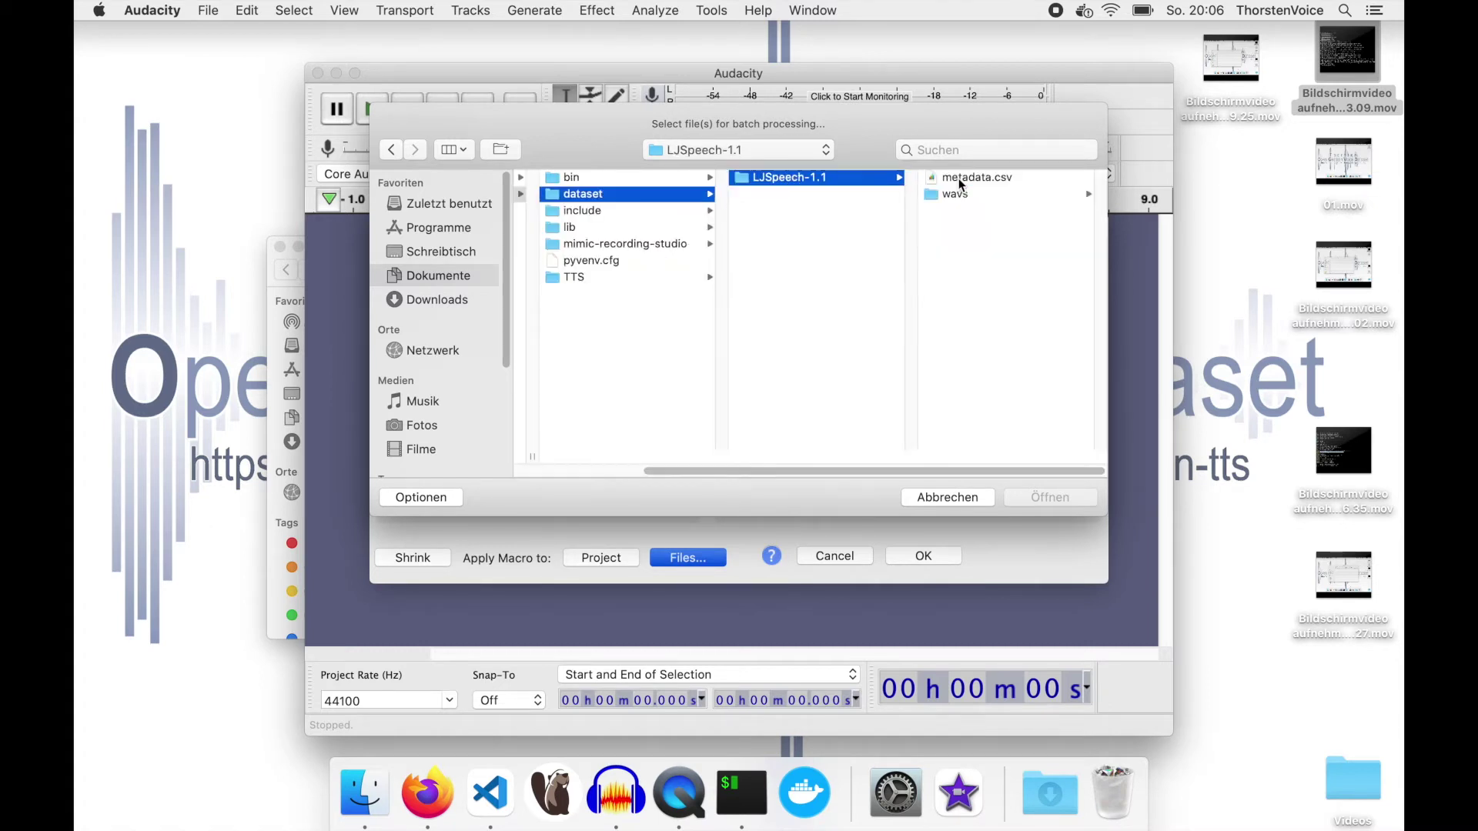
left_click(955, 192)
Run the macro on all four WAV files in the wavs folder, then close the macro manager.
left_click(959, 177)
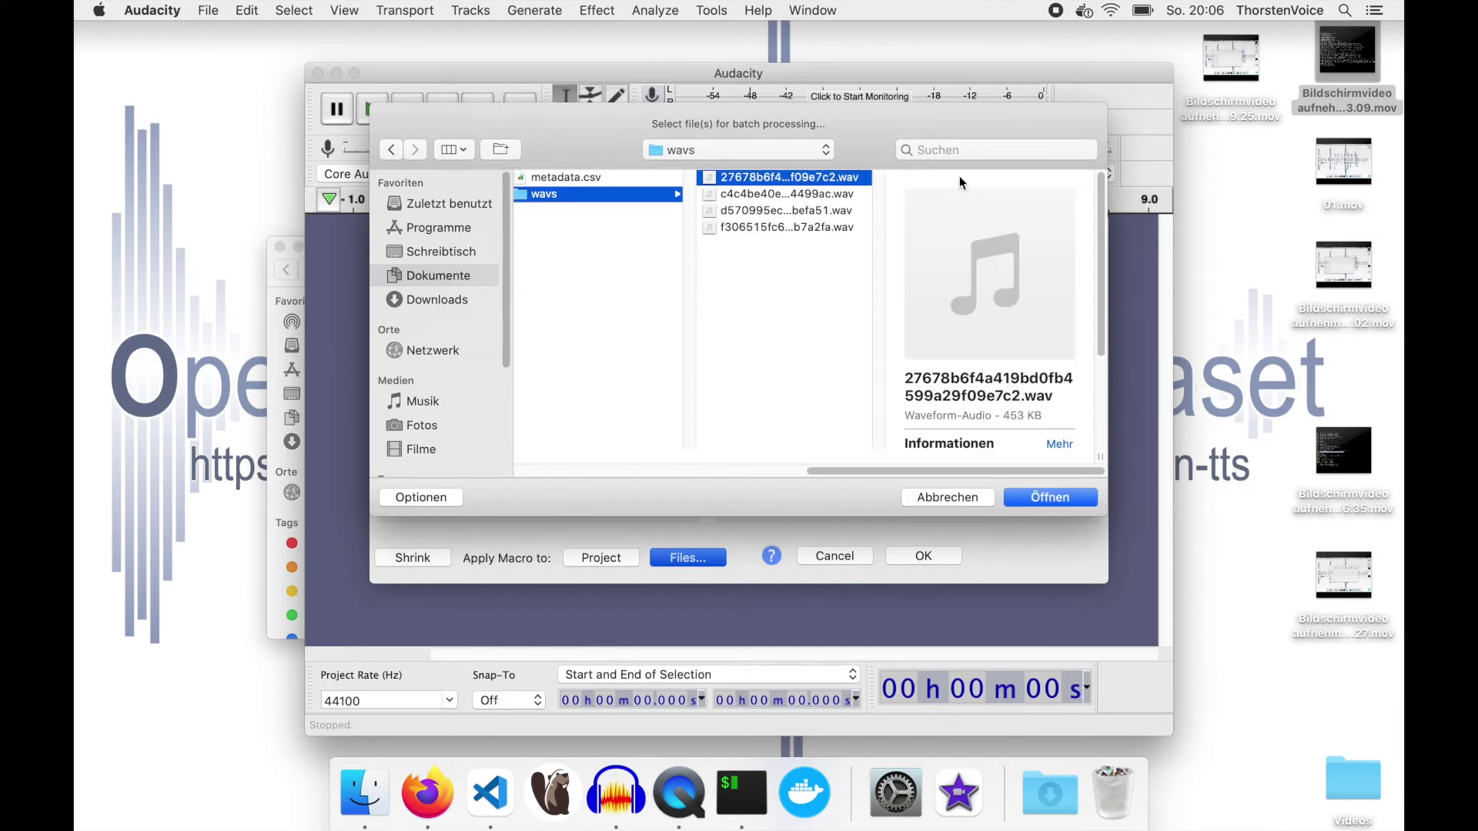
key("shift+Down")
key("shift+Down")
key("shift+Down")
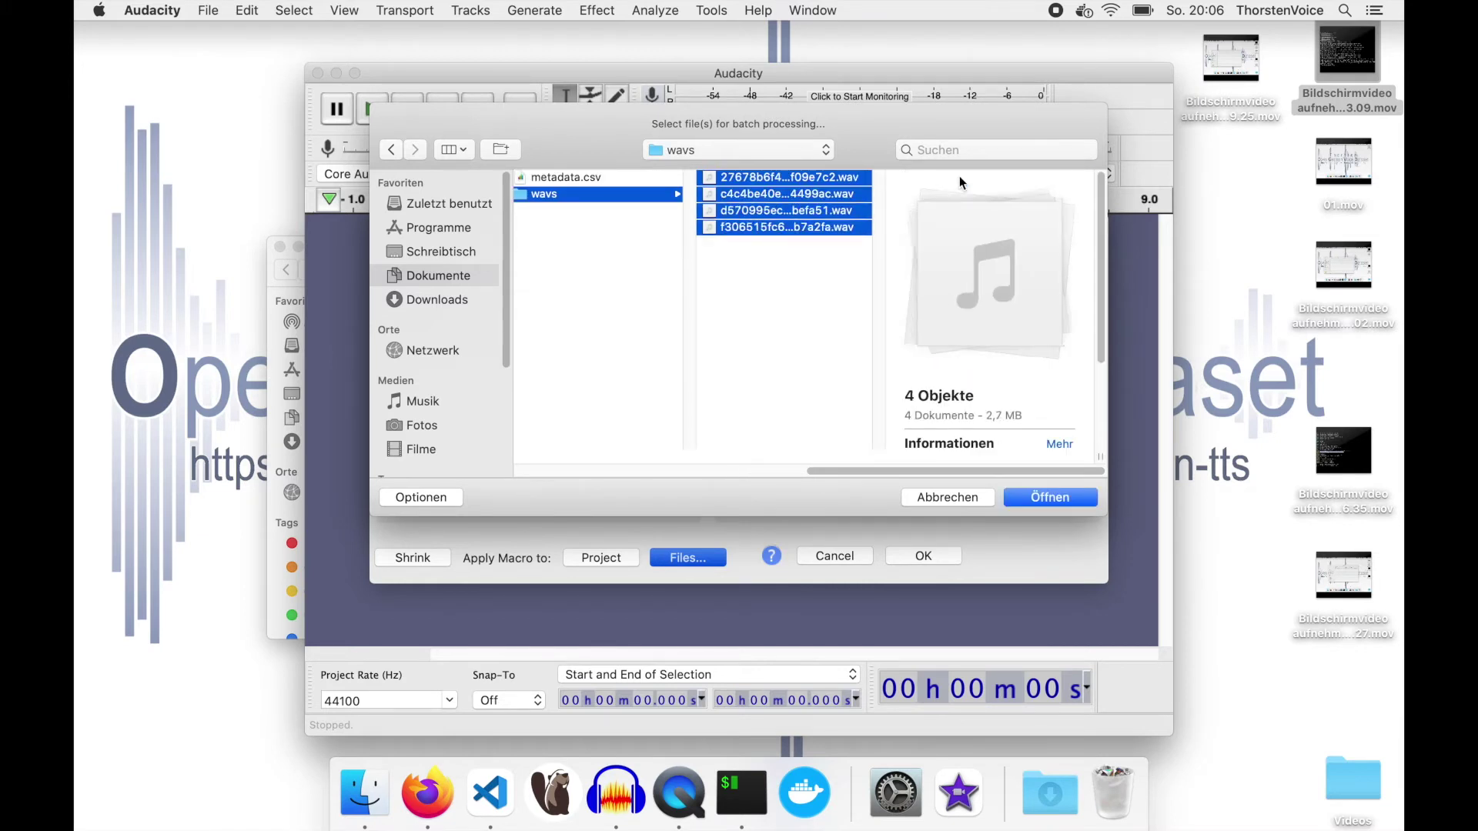
left_click(1057, 499)
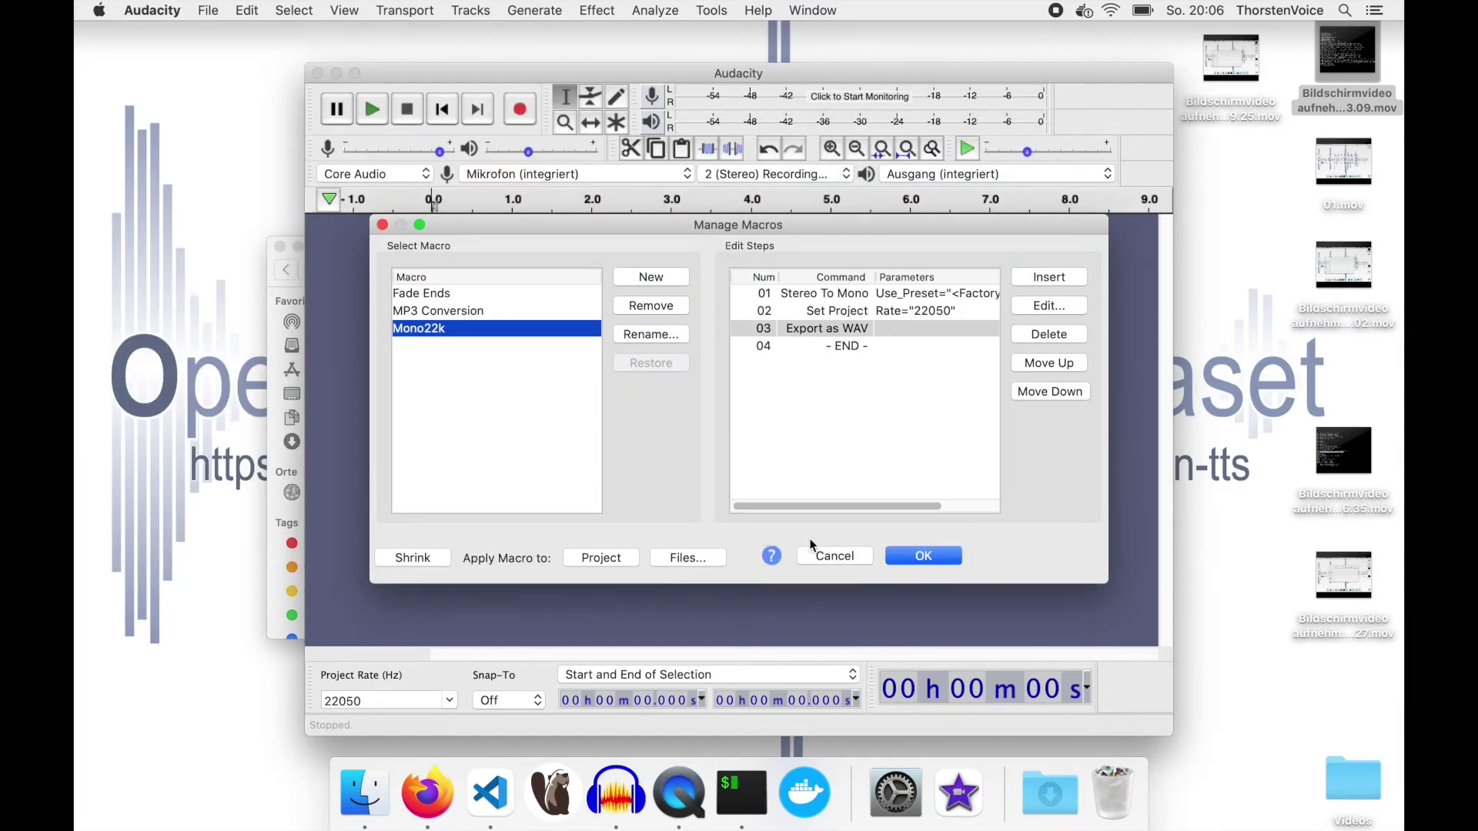
left_click(904, 557)
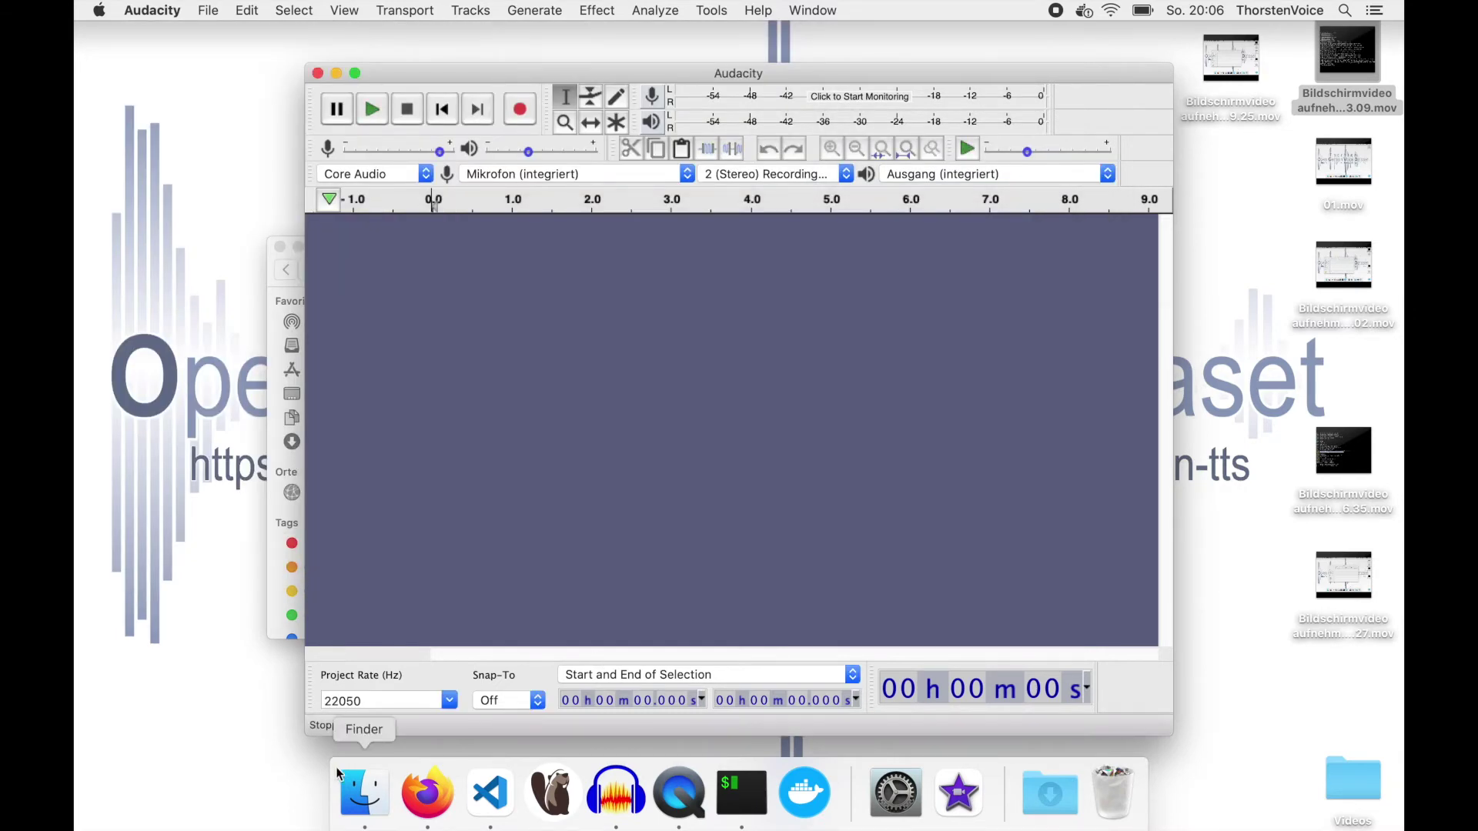
Switch to Finder and recheck the channels and sample rate of the first original WAV file in wavs.
left_click(363, 793)
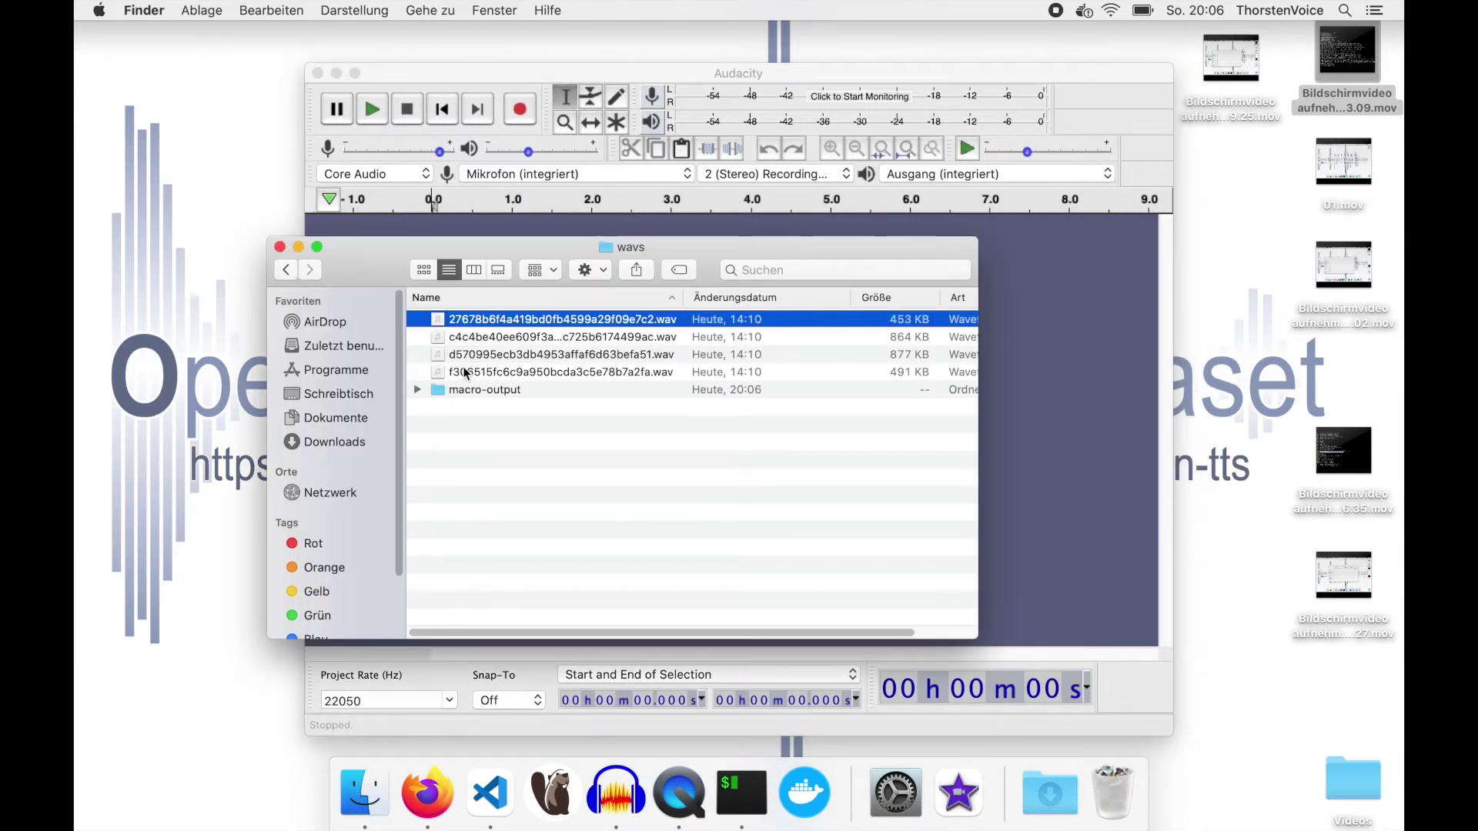
left_click_drag(477, 248, 468, 198)
left_click(502, 364)
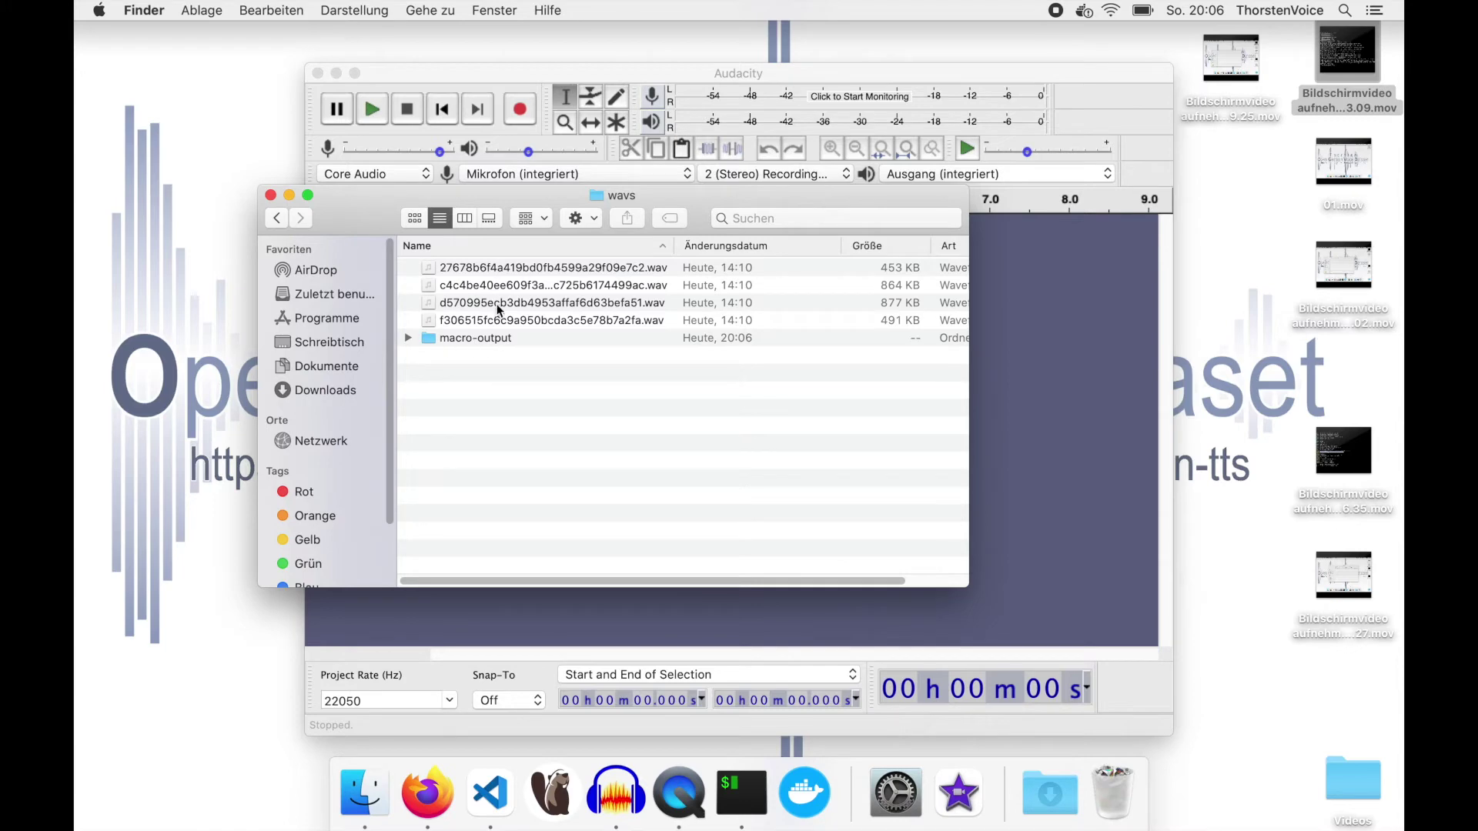
left_click(517, 271)
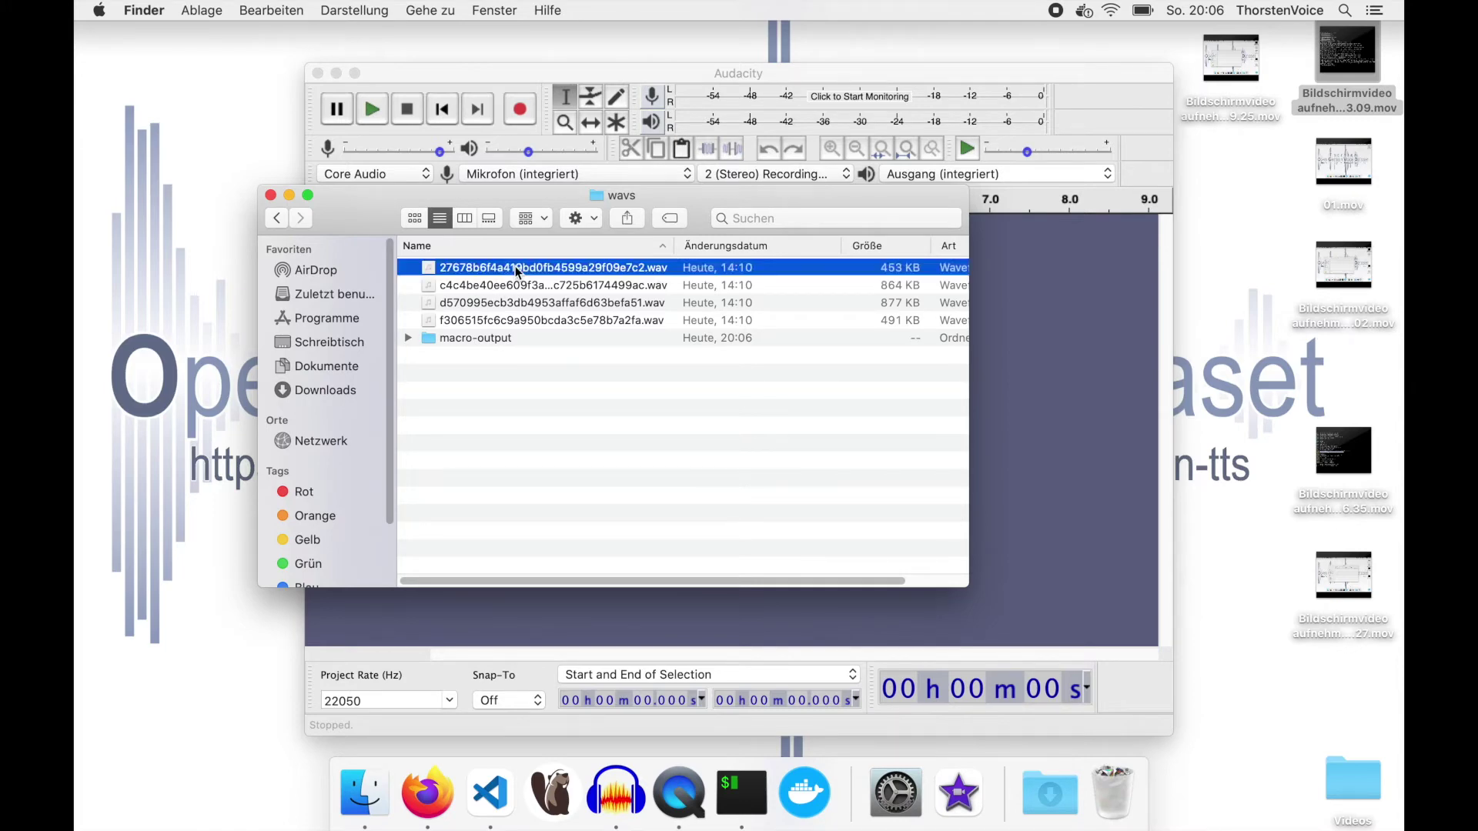
key("super+i")
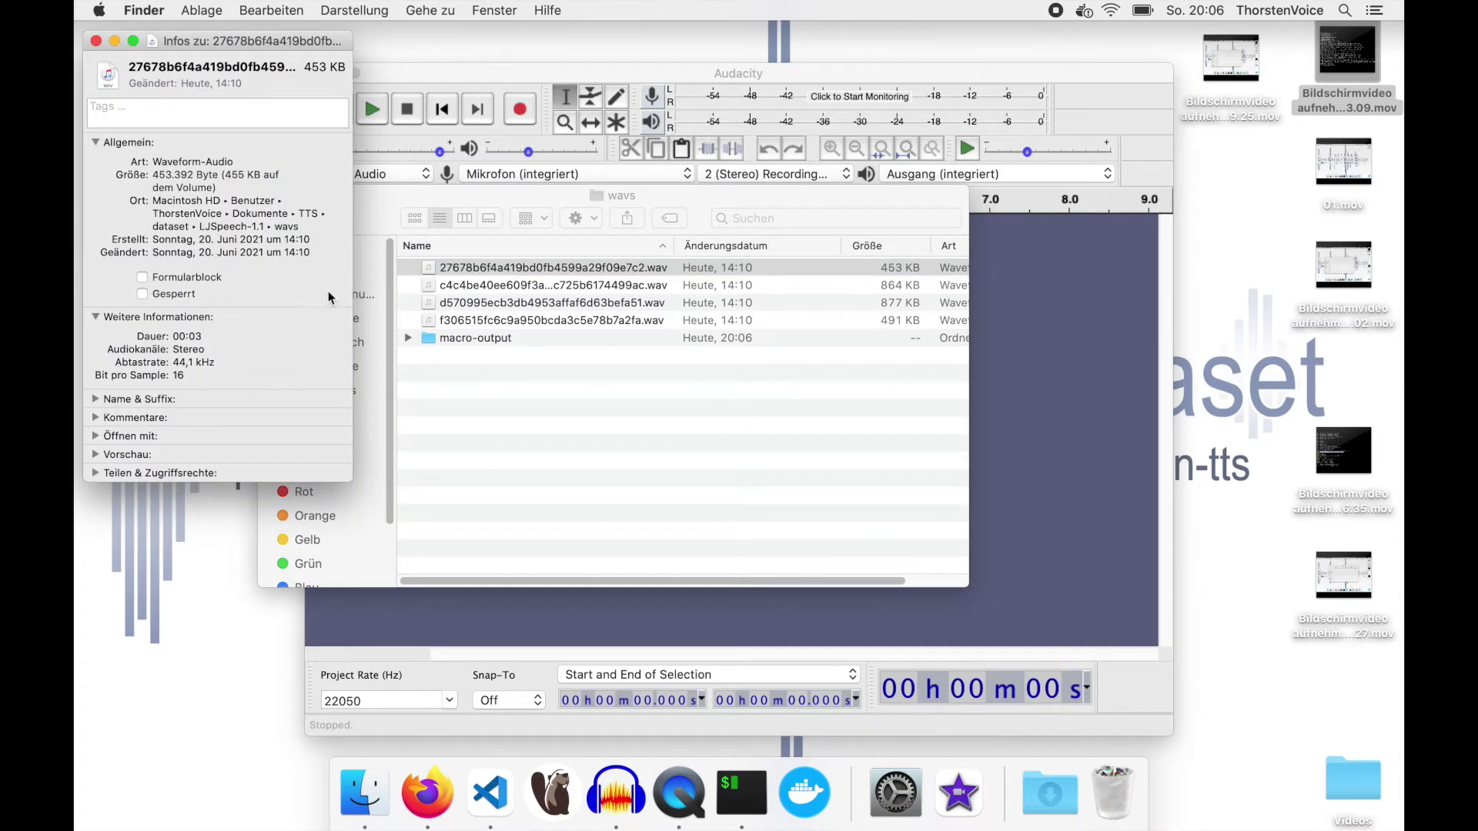
double_click(188, 350)
double_click(183, 363)
left_click(96, 41)
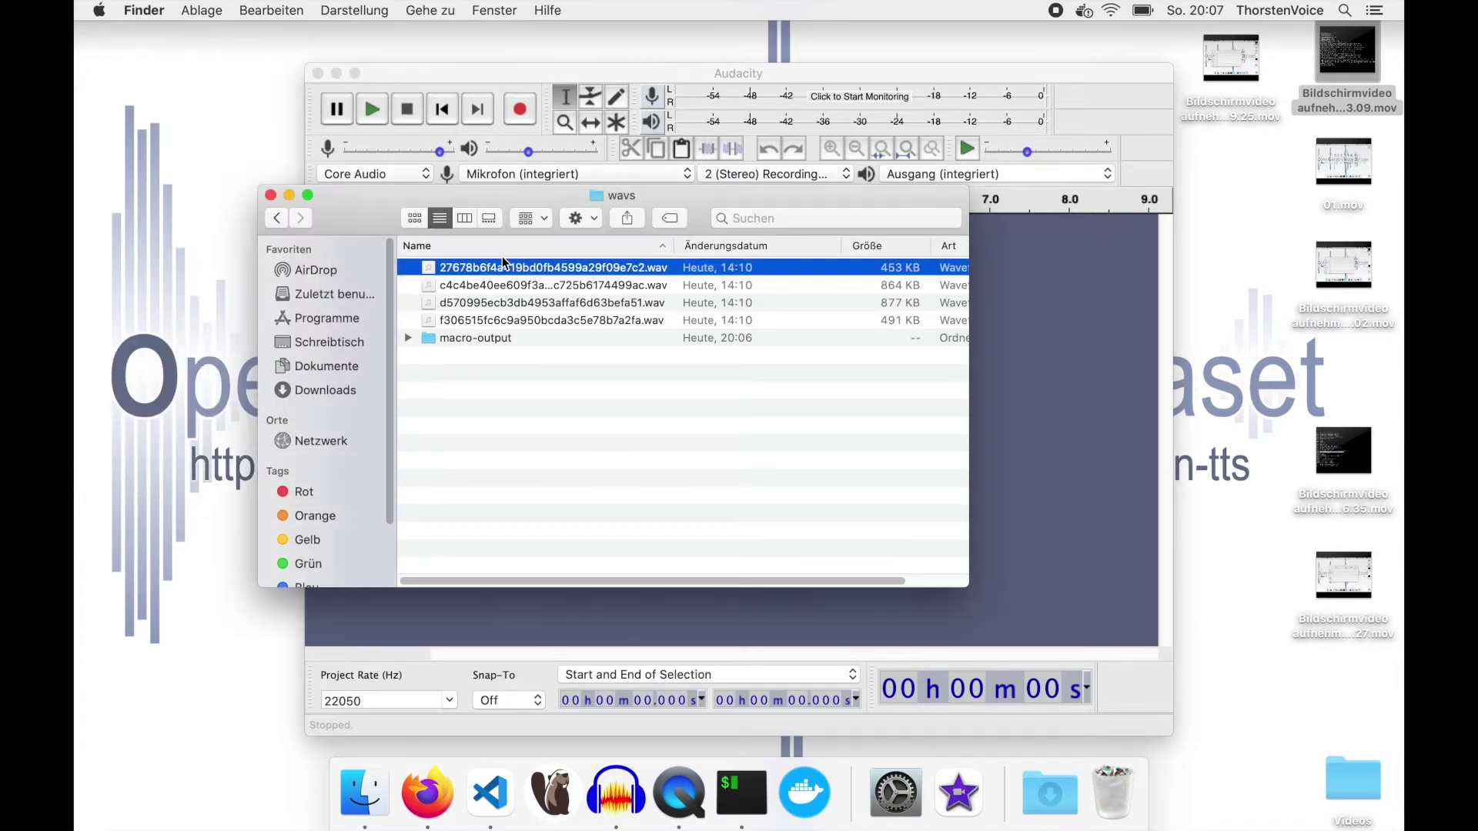
Expand the macro-output folder and check the channels and sample rate of its first converted WAV file.
left_click(408, 339)
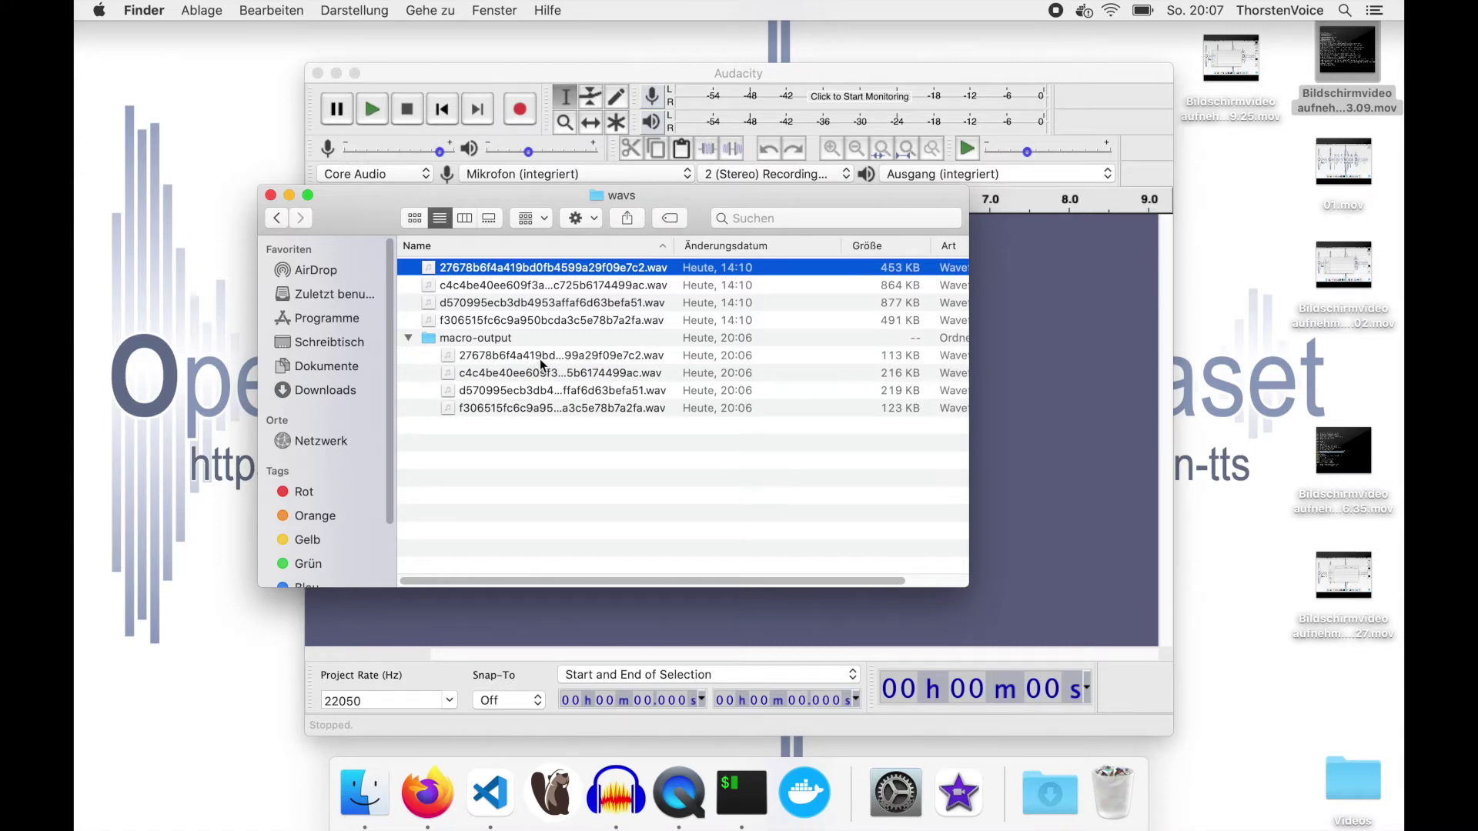
left_click(538, 357)
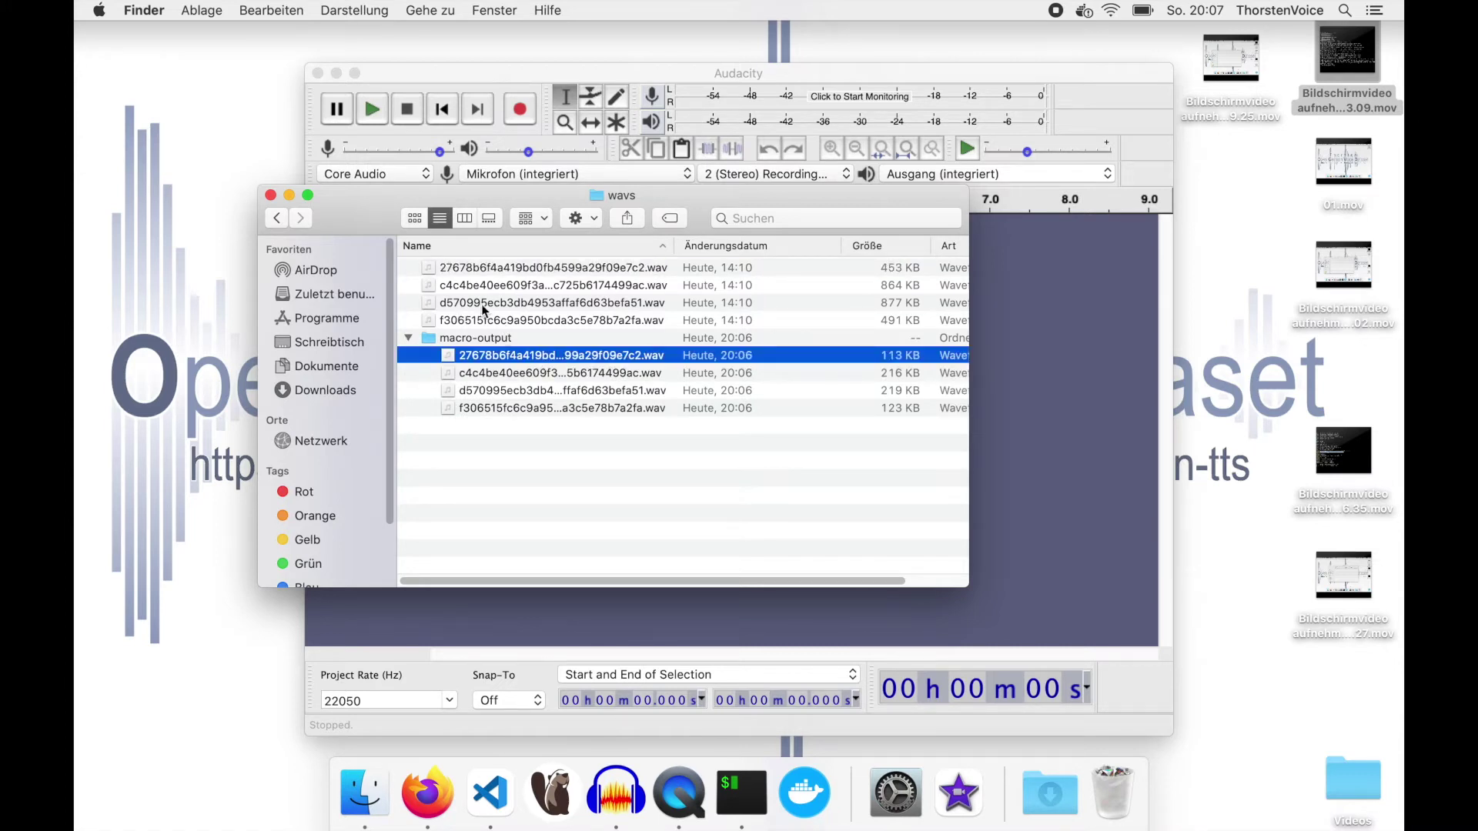
key("super+i")
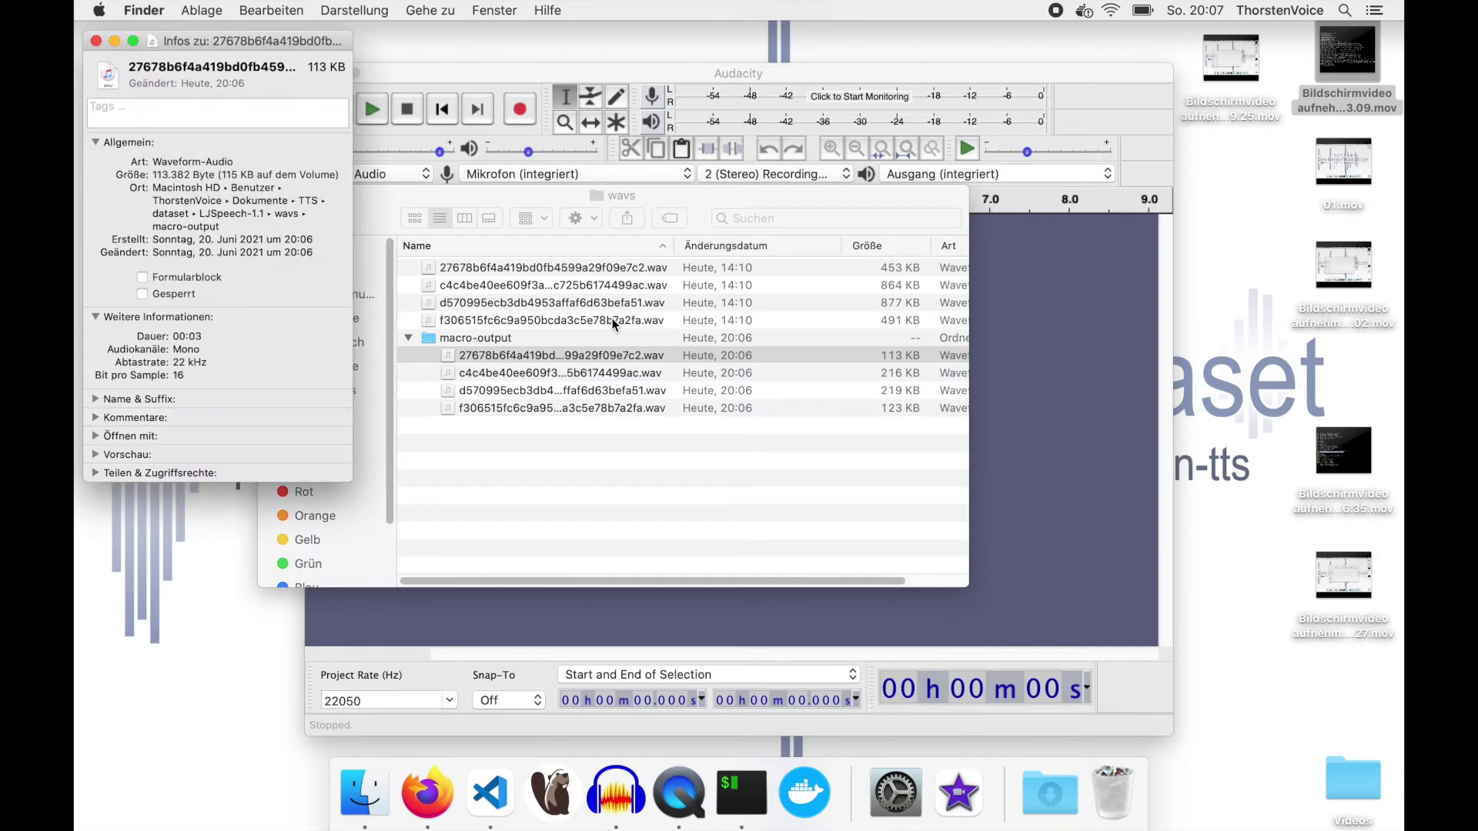
double_click(189, 349)
left_click_drag(173, 361, 210, 363)
left_click(96, 40)
Go back to the LJSpeech-1.1 folder and duplicate the wavs folder.
left_click(513, 323)
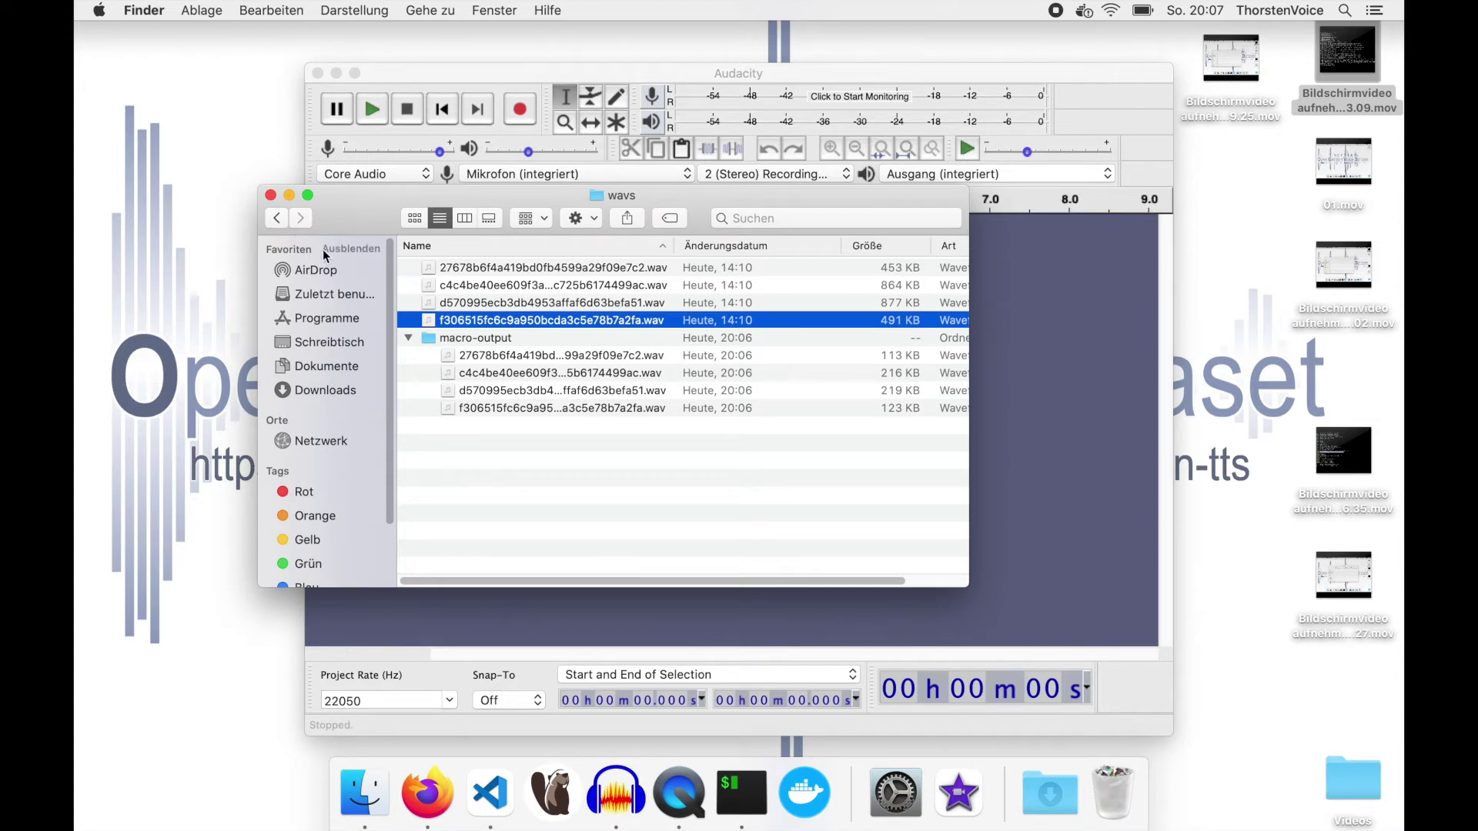
left_click(277, 218)
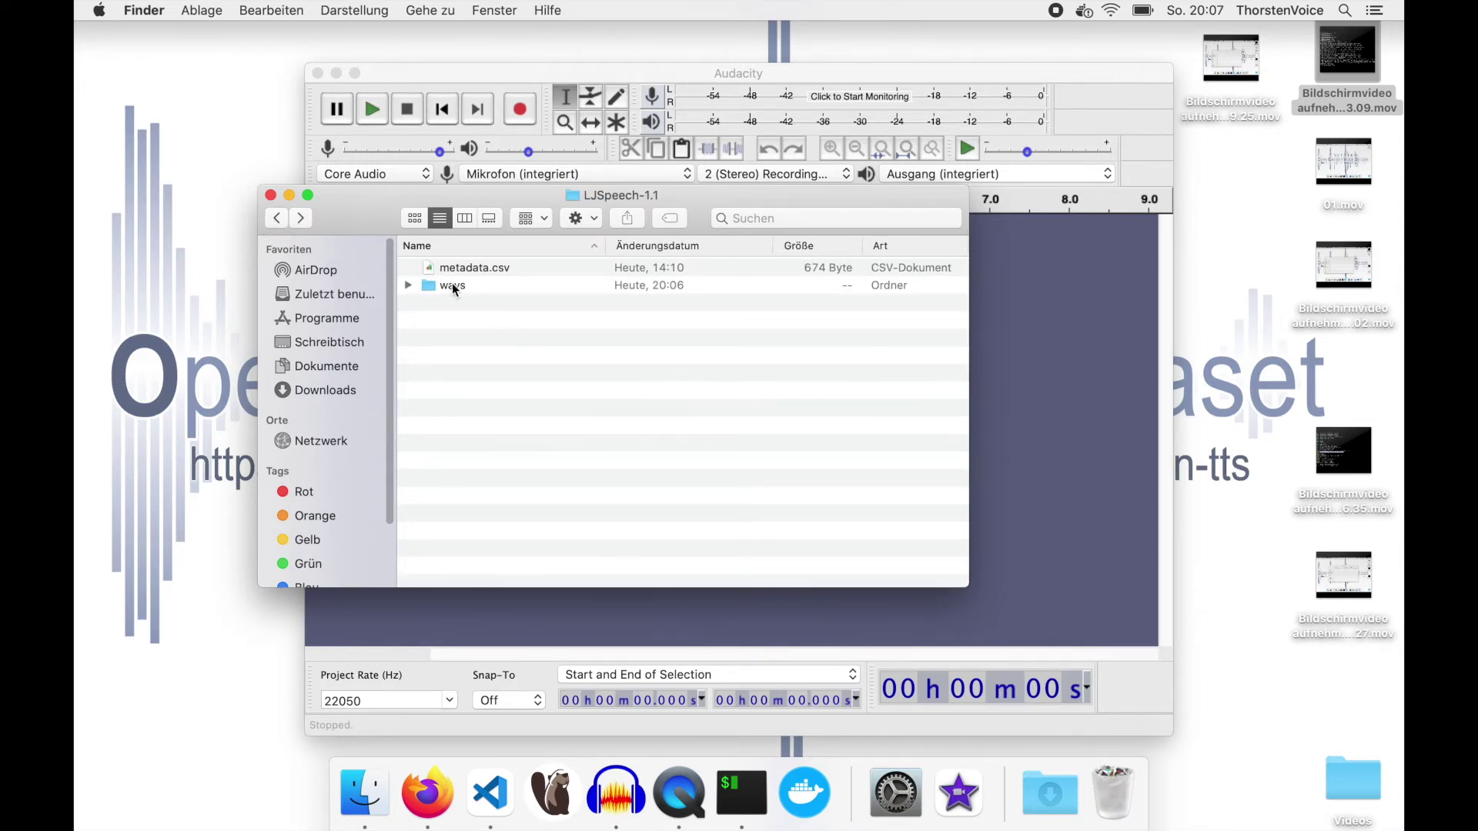
left_click(454, 288)
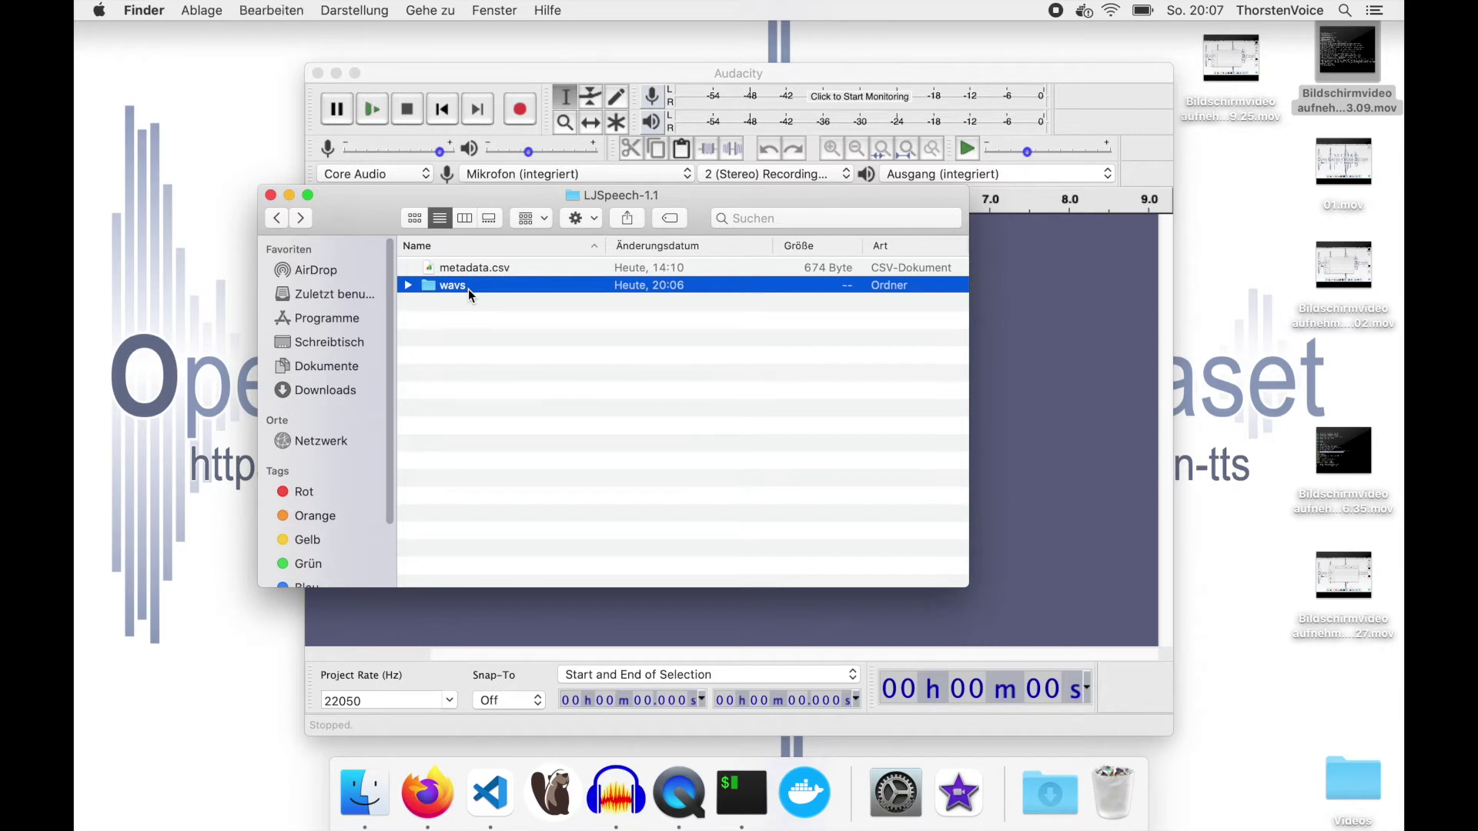
key("super+d")
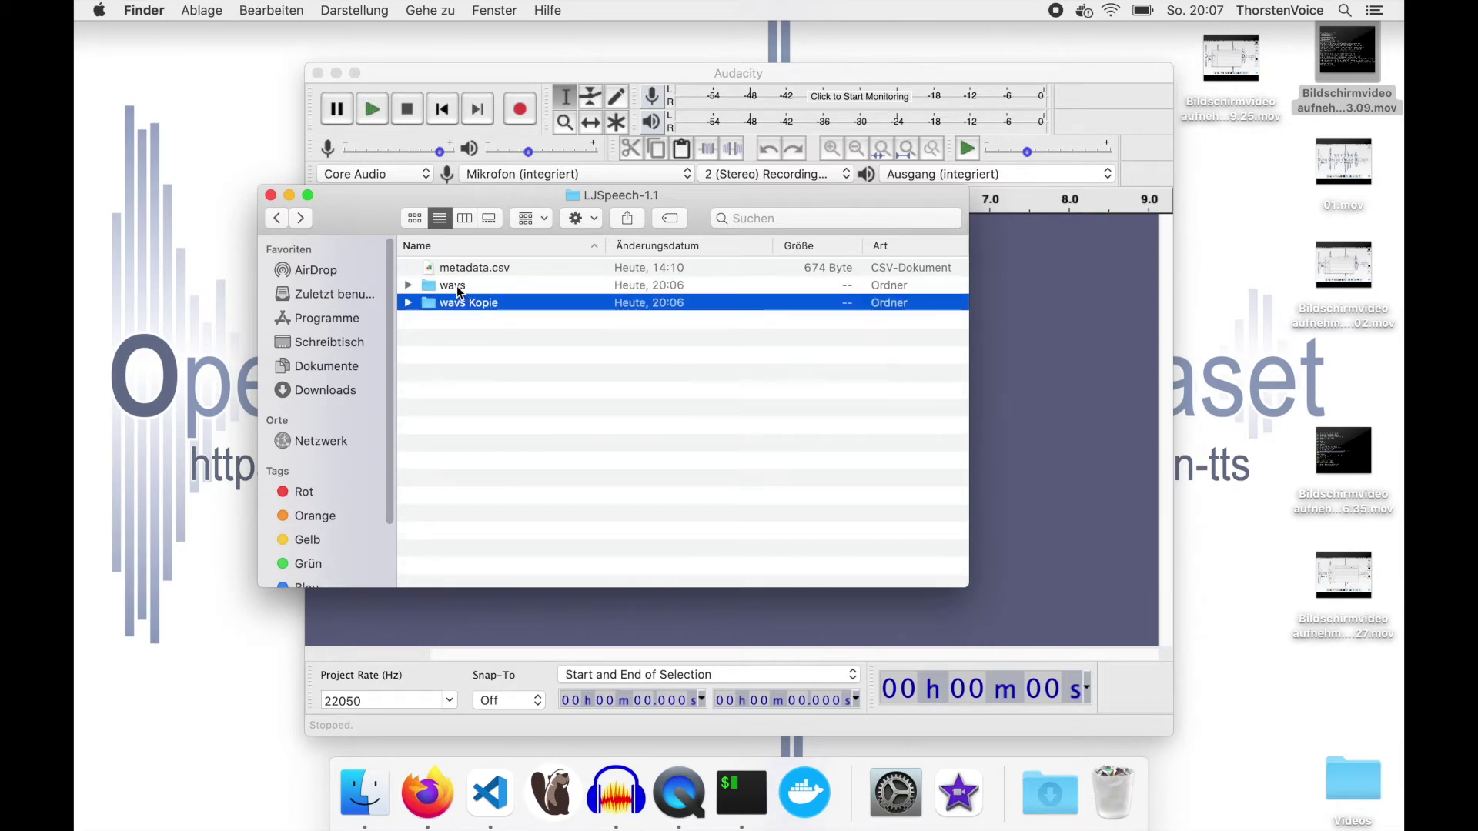
Open the wavs folder and delete the four original WAV files above the macro-output folder.
double_click(456, 285)
left_click(482, 354)
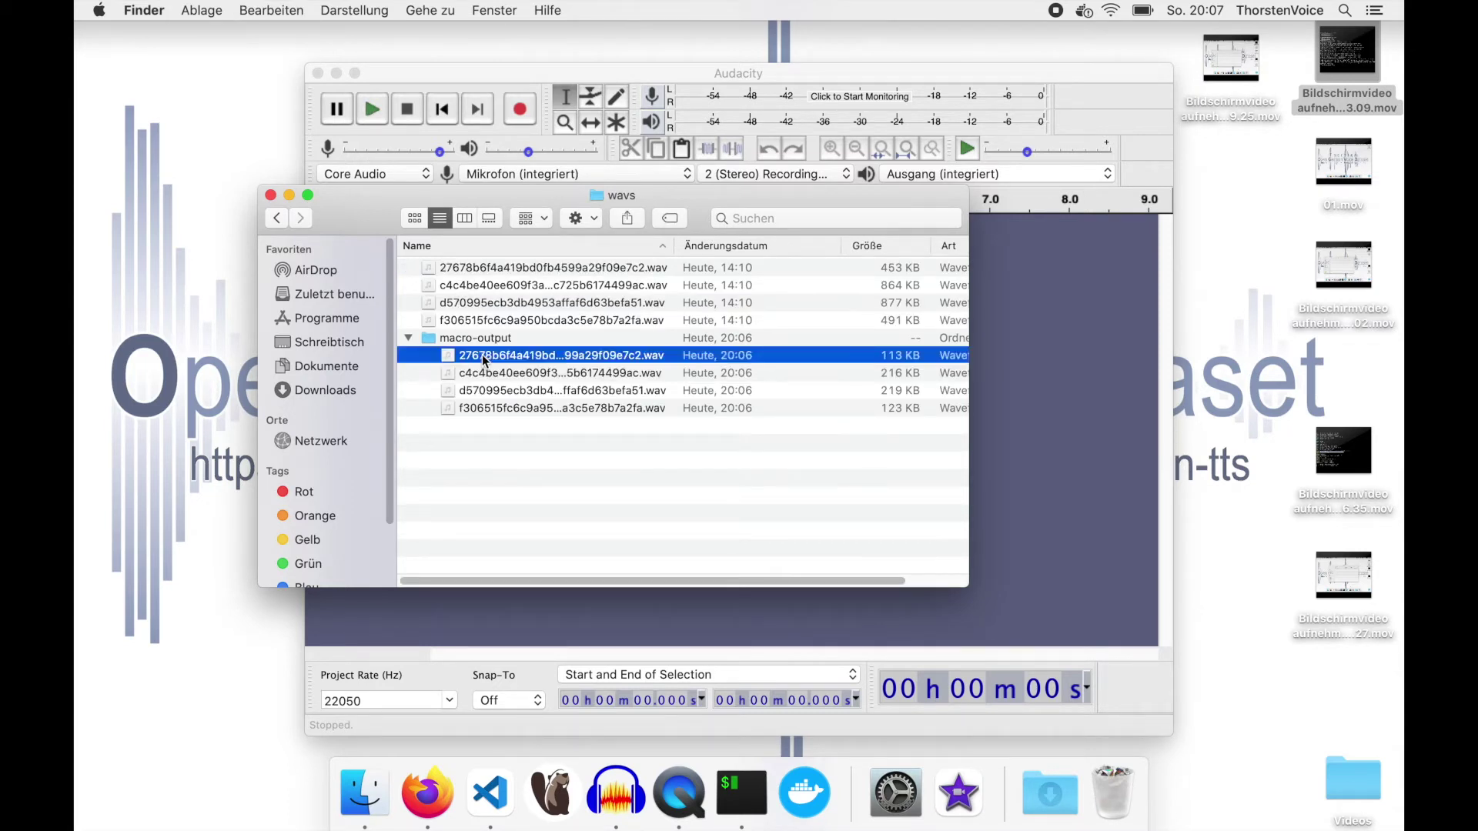
left_click(486, 321)
left_click(484, 279, "shift")
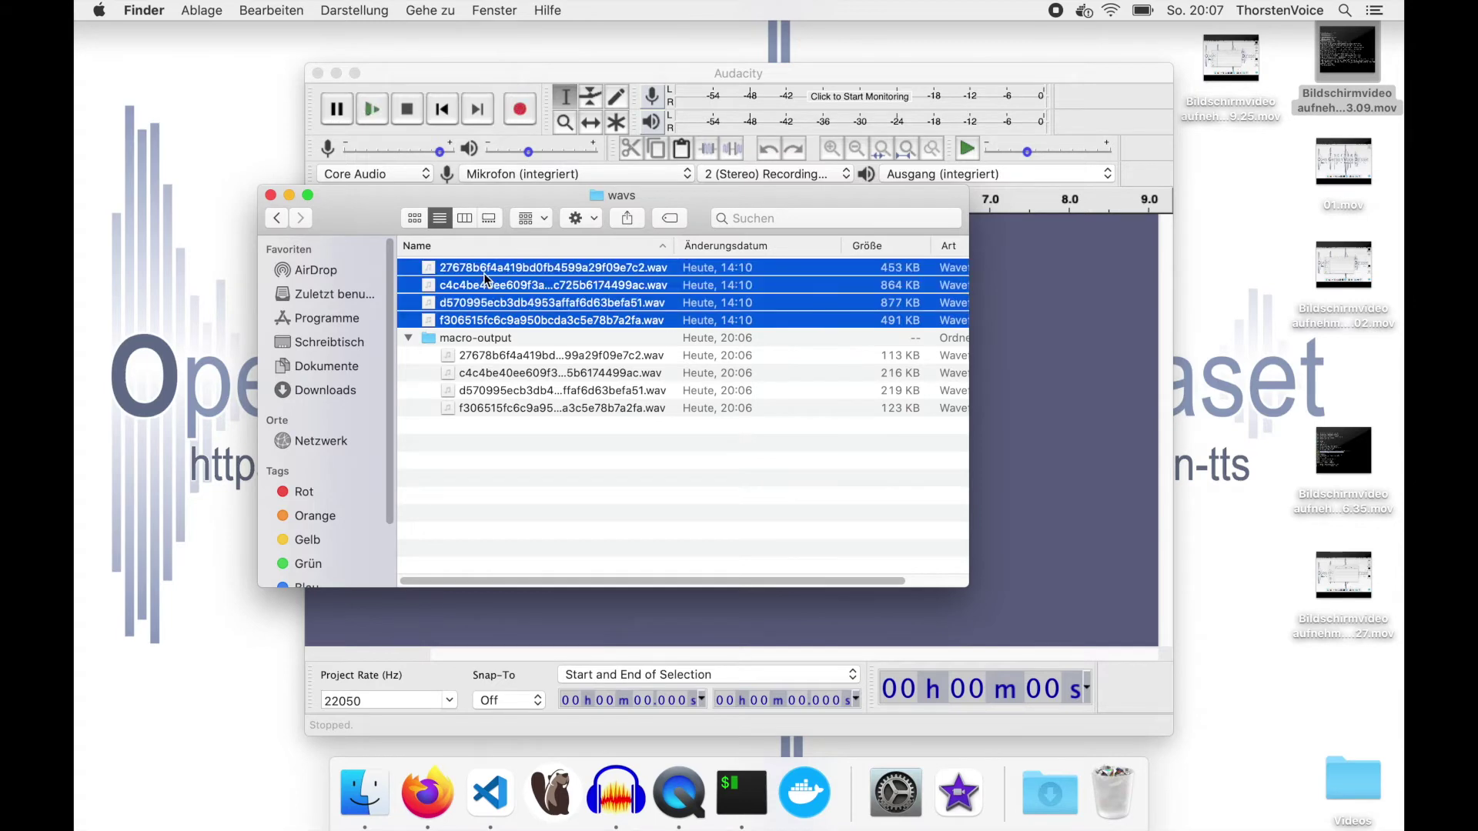
key("super+BackSpace")
Move the four converted WAV files from macro-output into wavs, then delete the macro-output folder and return to LJSpeech-1.1.
left_click(489, 283)
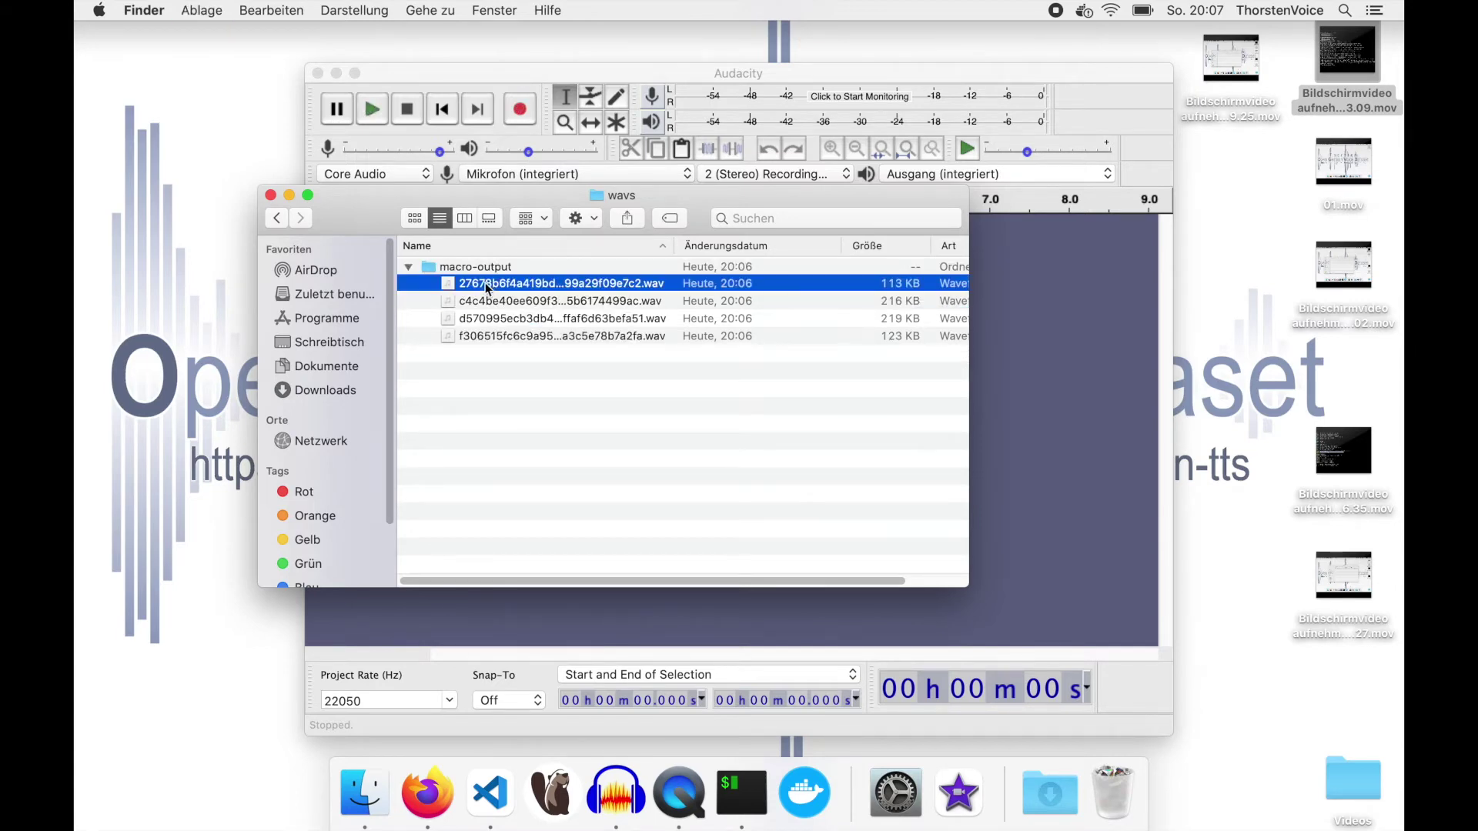
left_click(490, 336, "shift")
left_click_drag(485, 304, 462, 274)
left_click(436, 339)
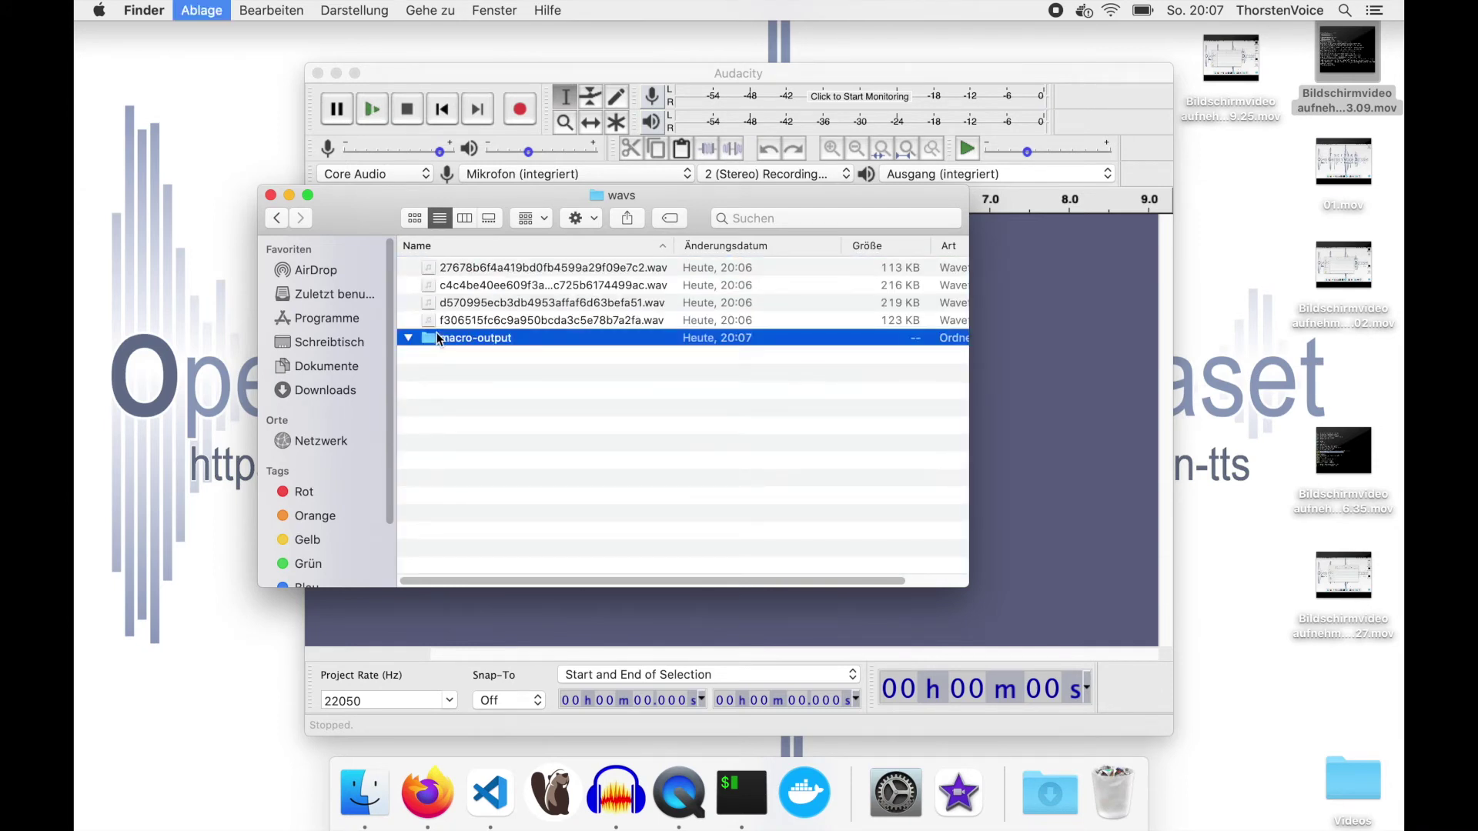
key("super+BackSpace")
left_click(277, 218)
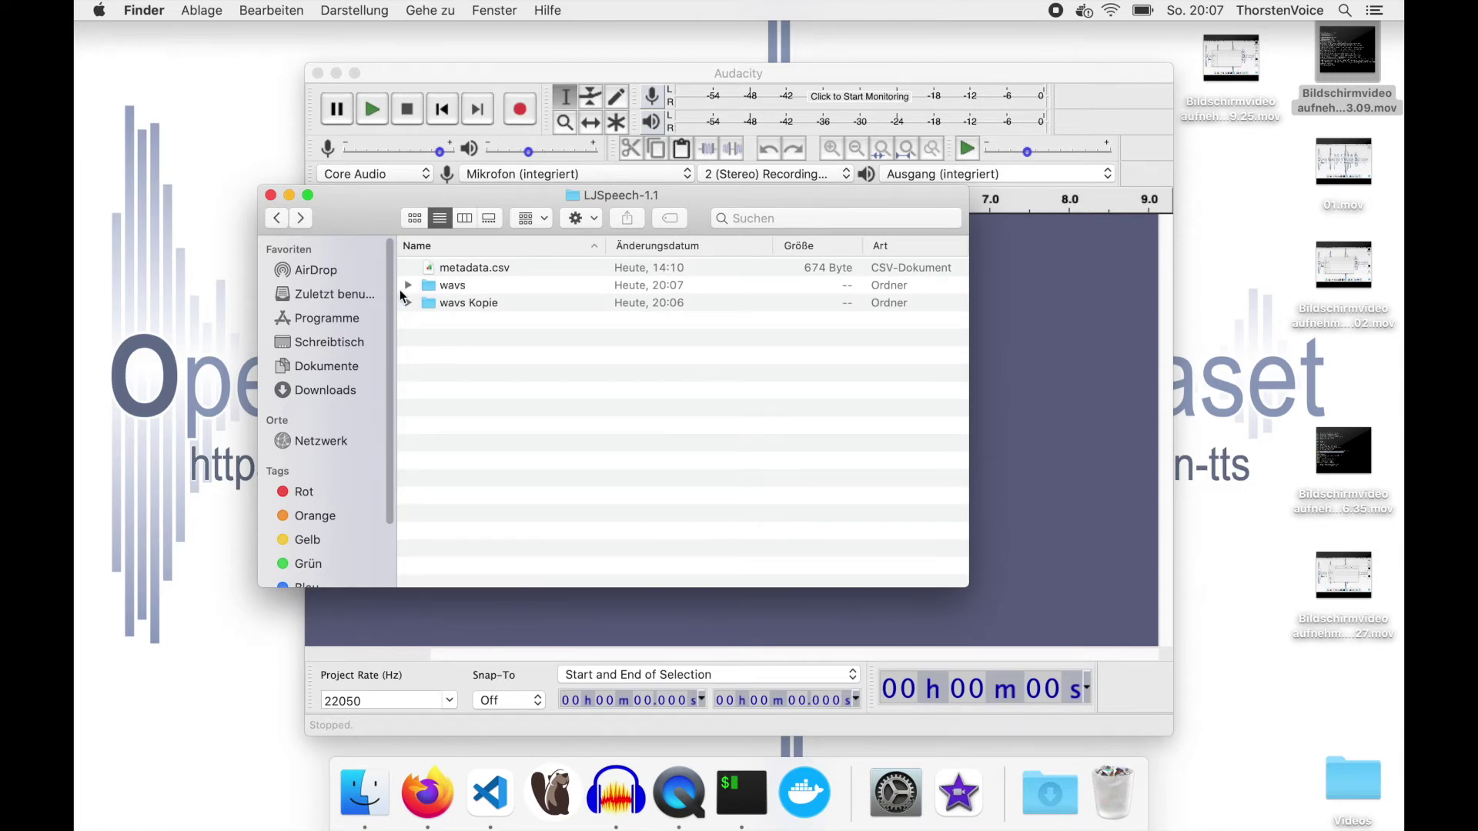
Expand the wavs folder and check the channels and sample rate of its first WAV file in the info window.
left_click(409, 285)
left_click(479, 304)
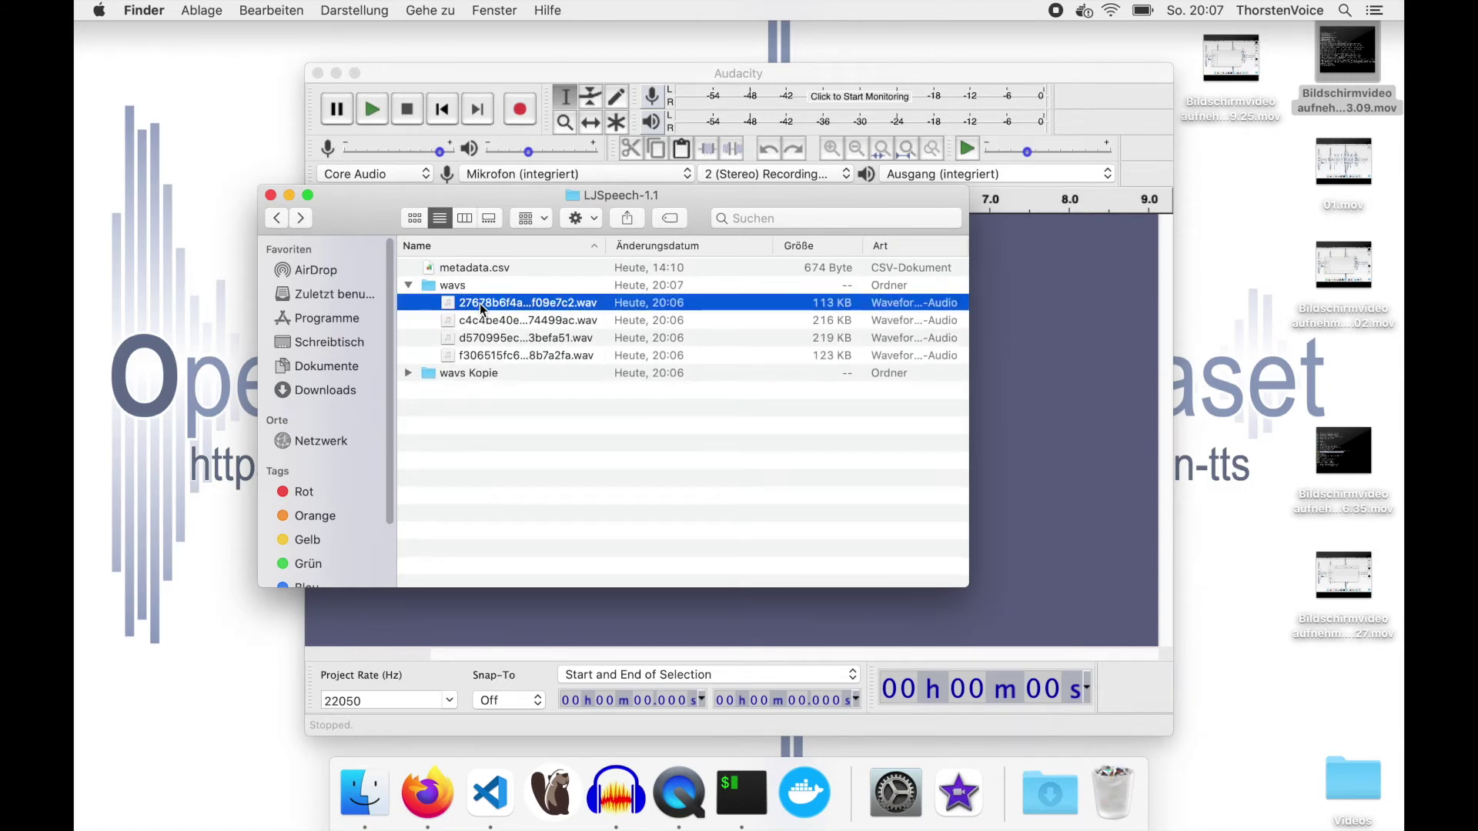
key("super+i")
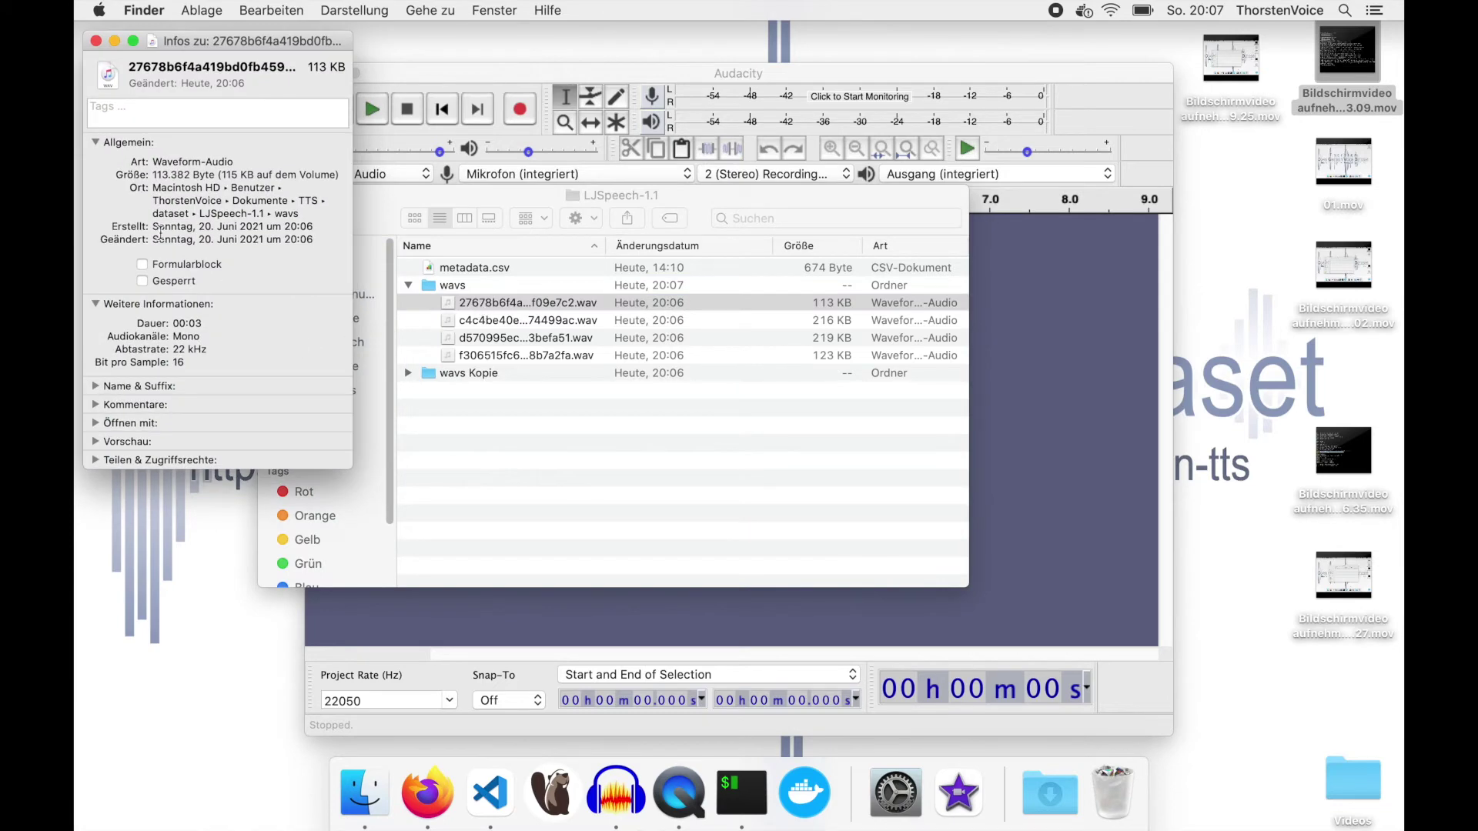
left_click(96, 41)
left_click(527, 443)
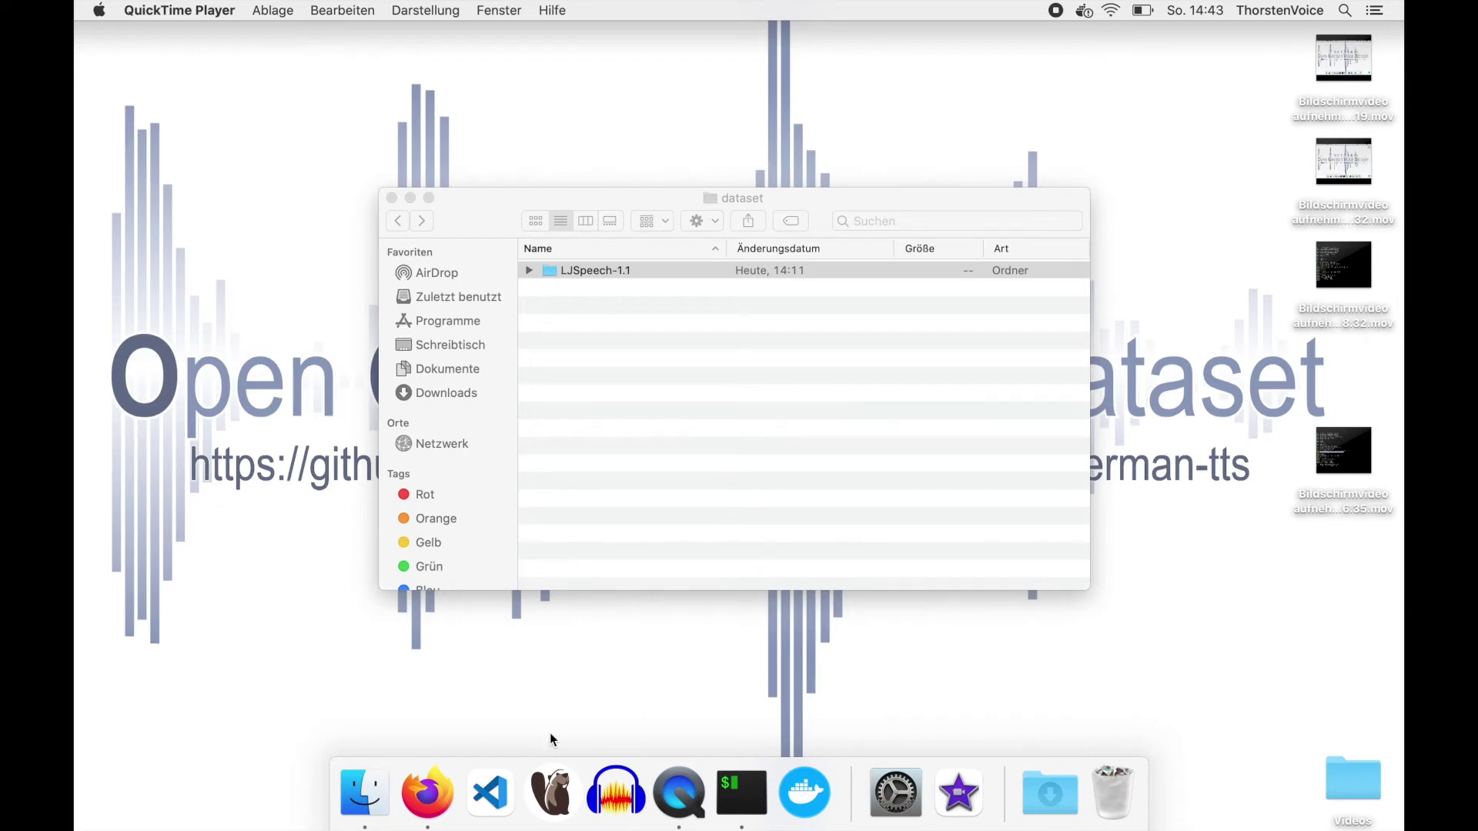
Switch to Firefox and open the Coqui TTS repository at github.com/coqui-ai/TTS.
left_click(427, 793)
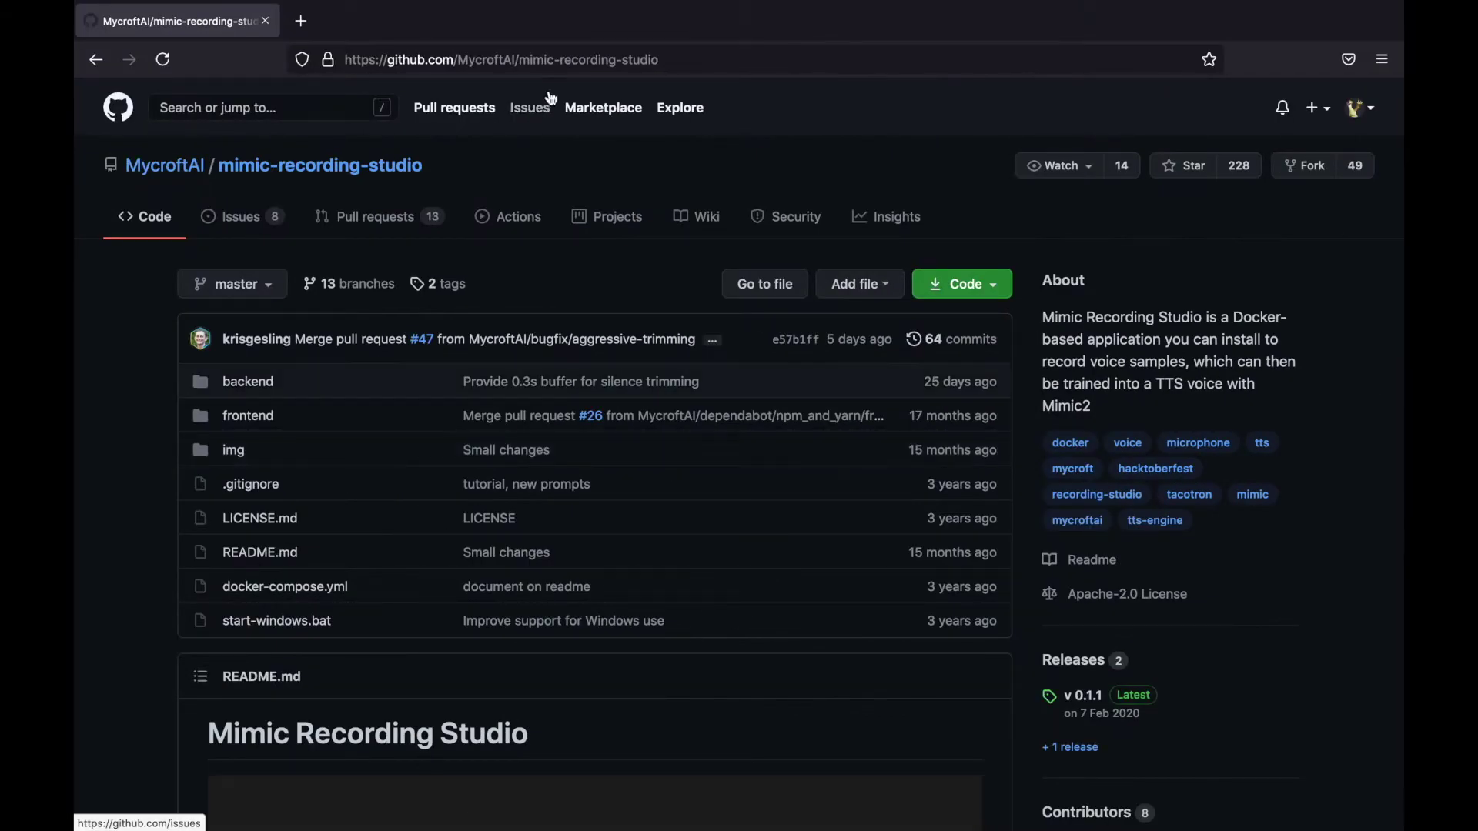
left_click(509, 59)
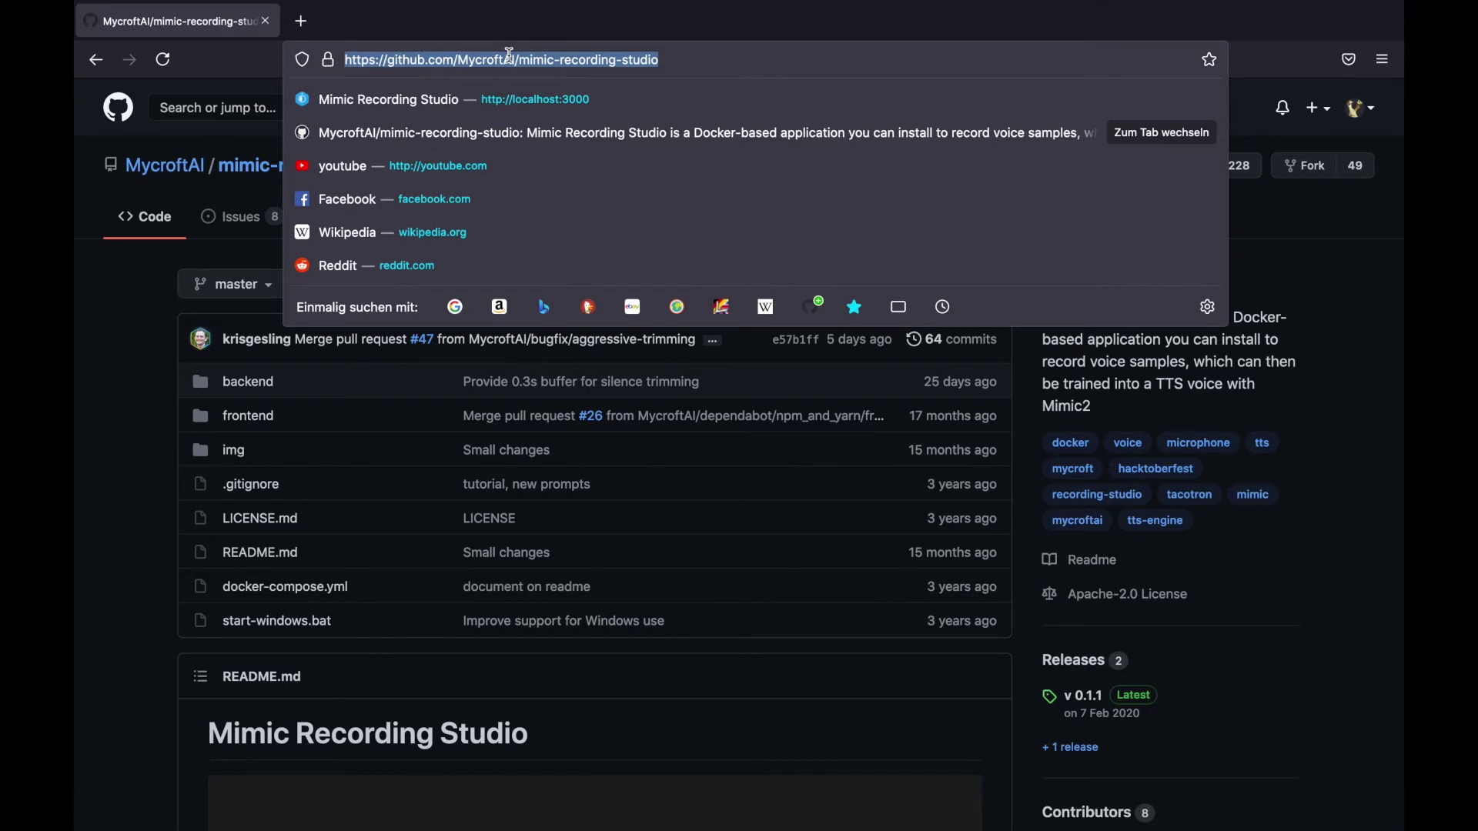
type("github.com/co")
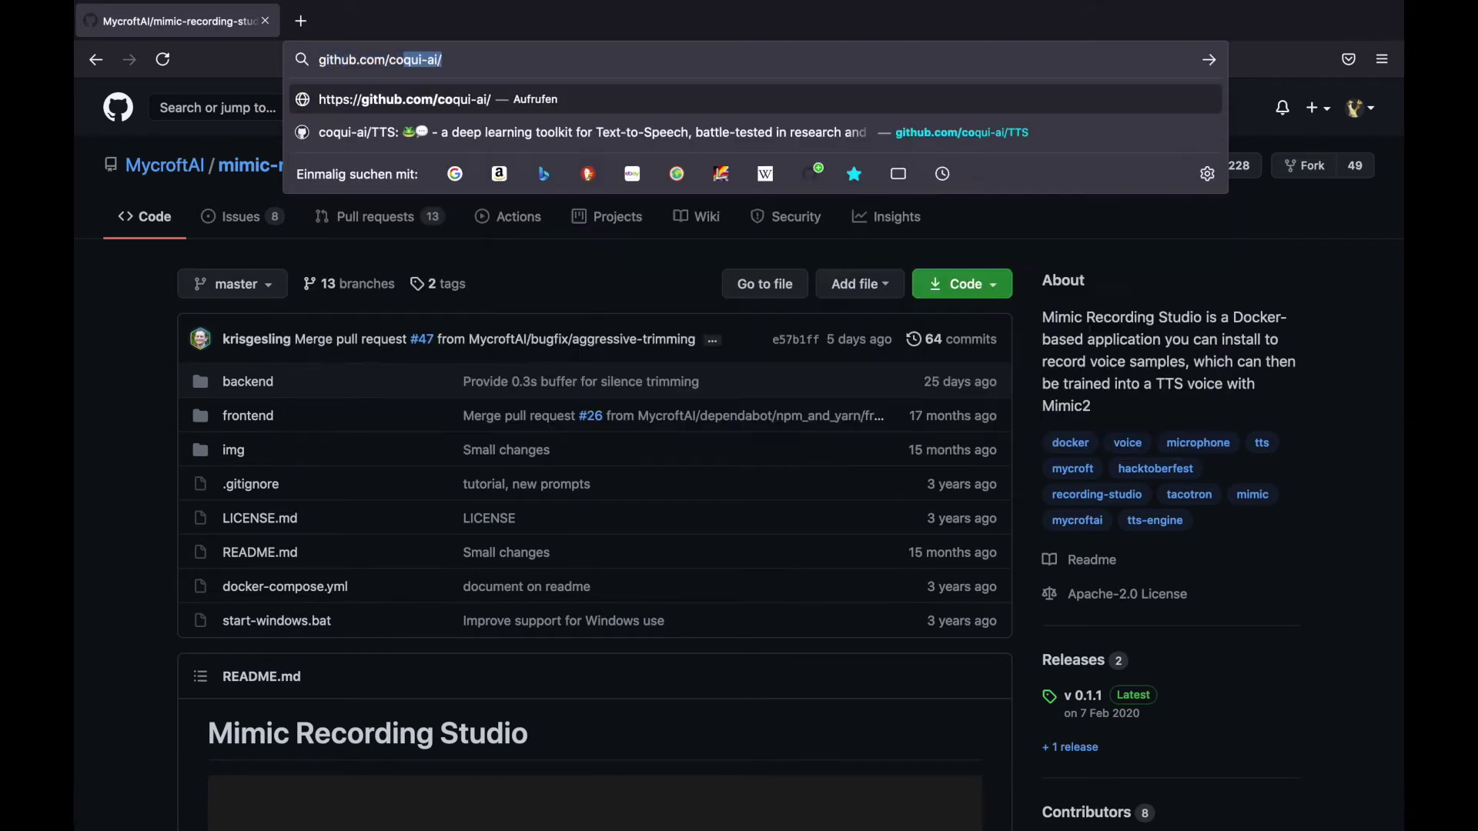
type("qui-ai/TTS")
key("Return")
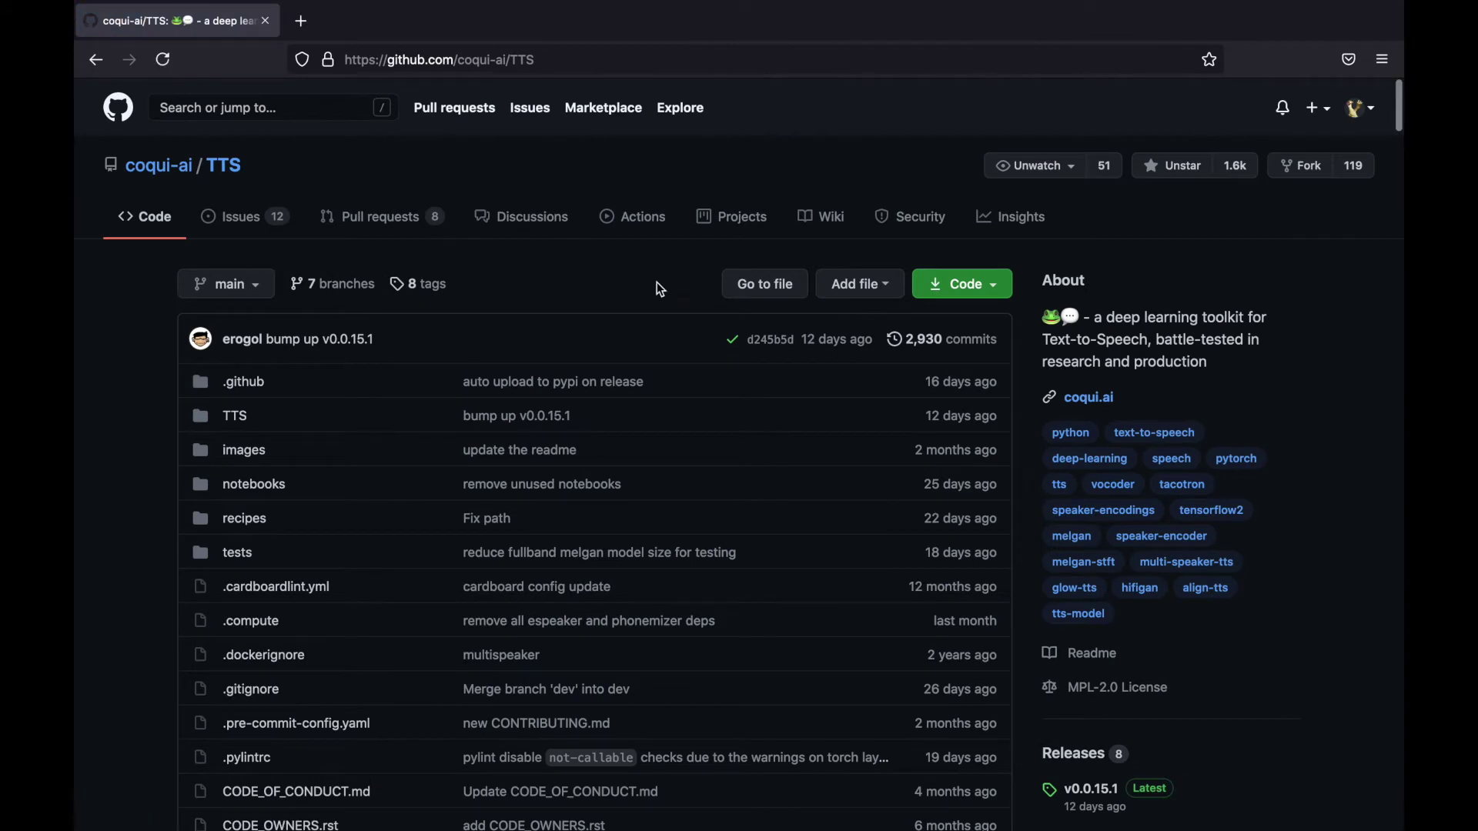
Copy the repository's HTTPS clone URL and switch to the Terminal.
left_click(970, 283)
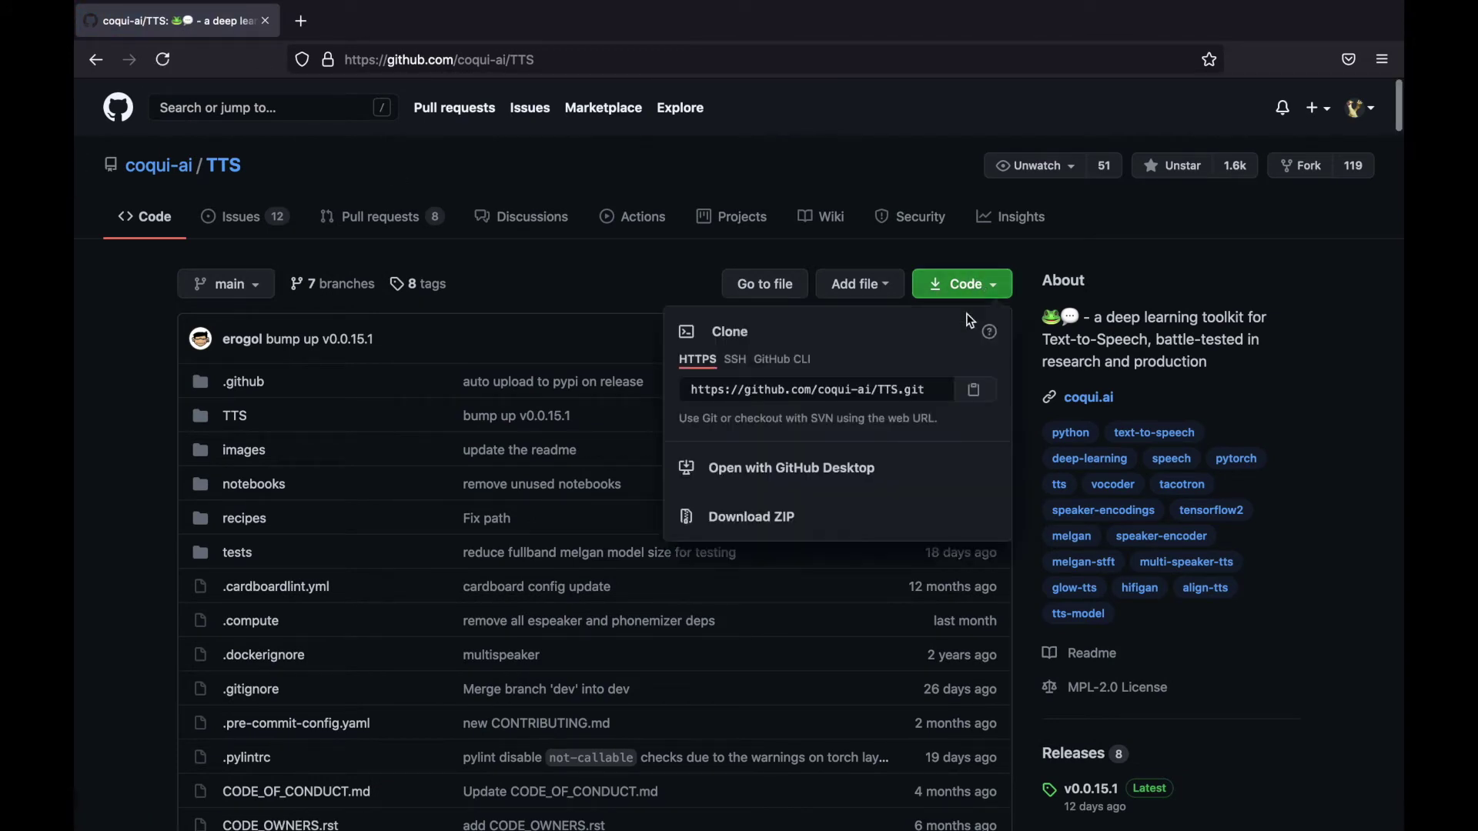
left_click(974, 392)
key("super+Tab")
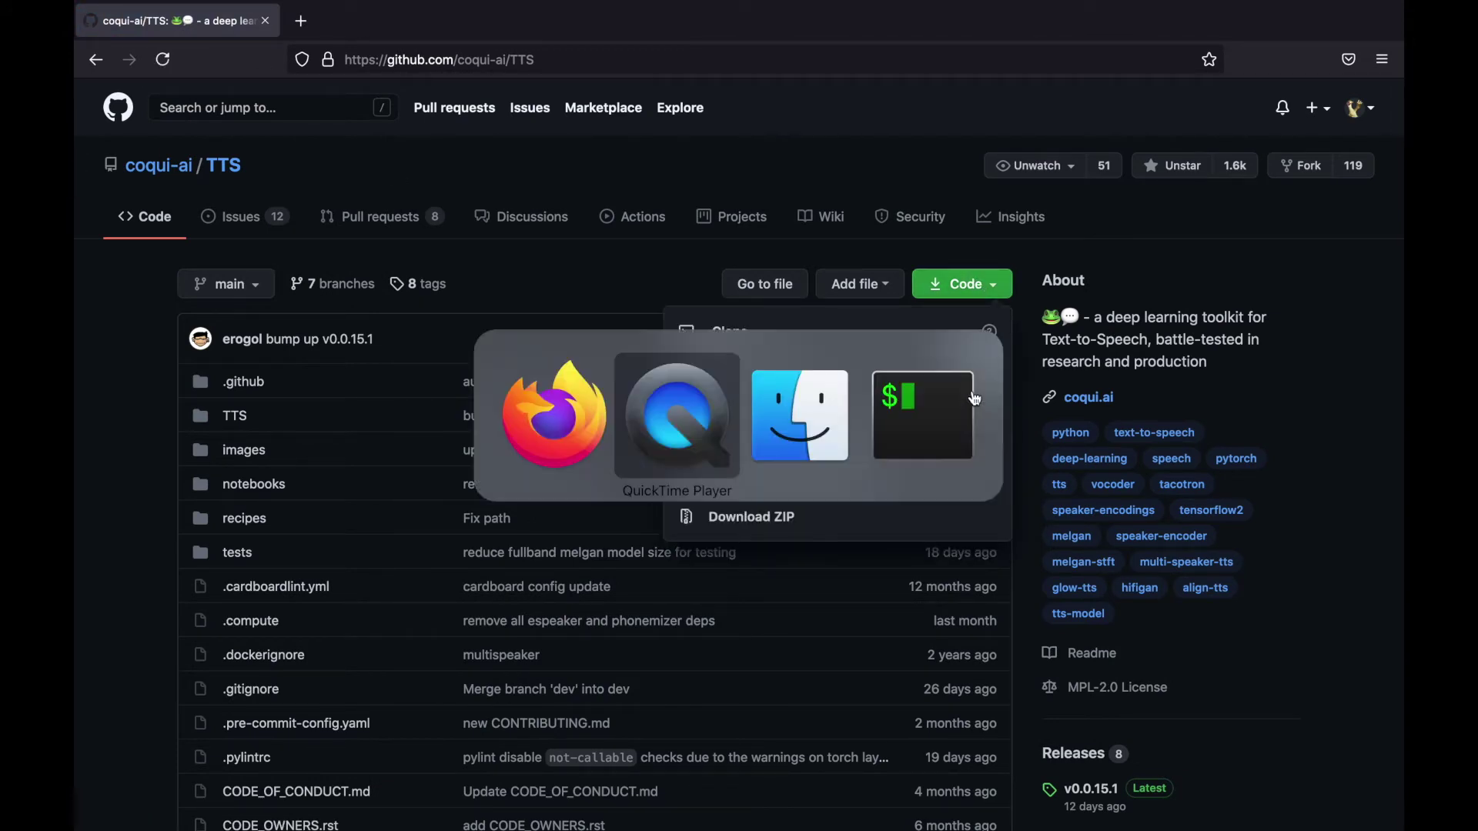
key("super+Tab")
key("super+Tab")
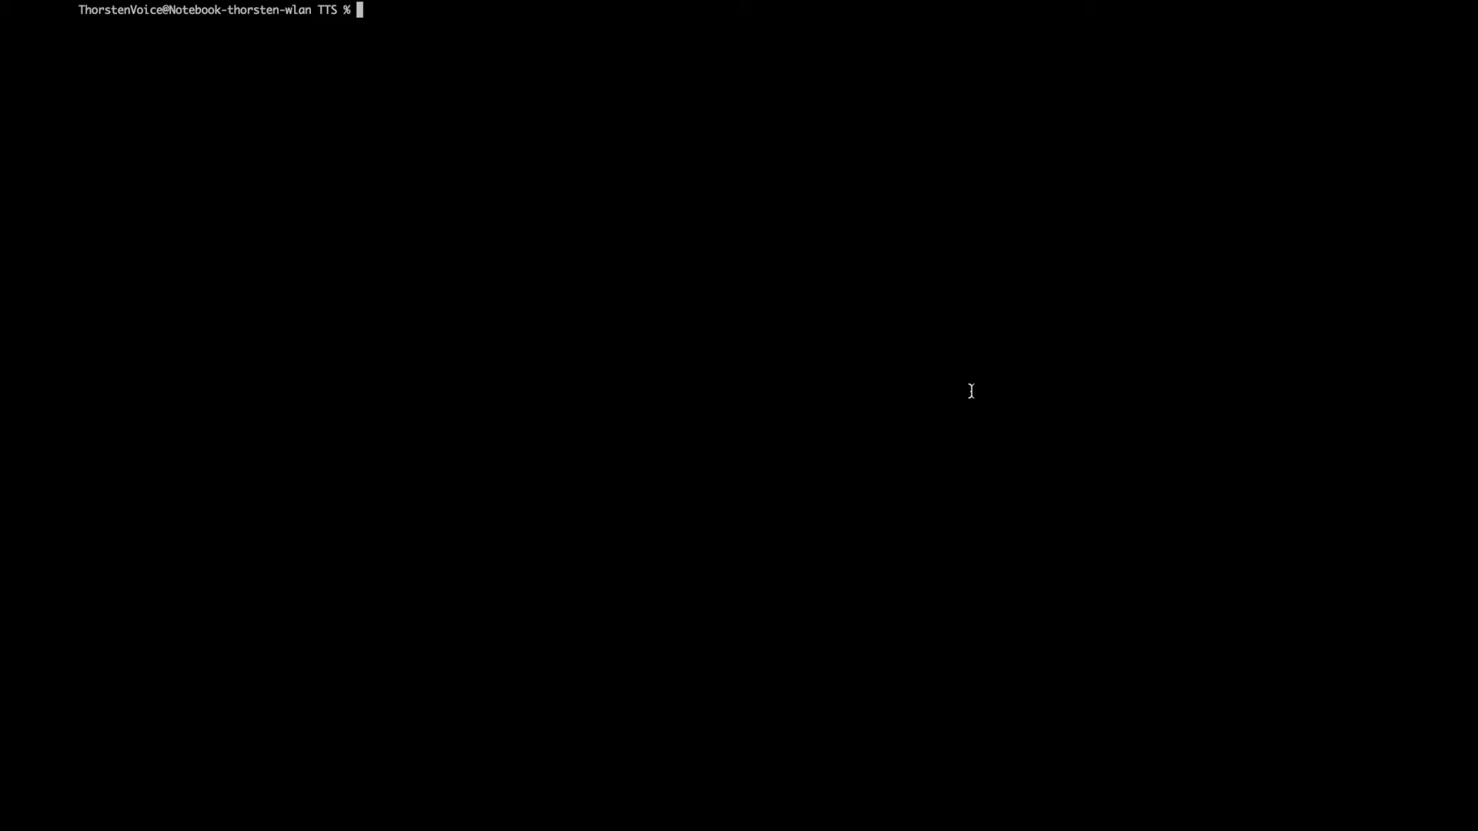
Confirm the working directory is Documents/TTS, then create a Python virtual environment there with "python3 -m venv ." and list the folder.
type("pwd")
key("Return")
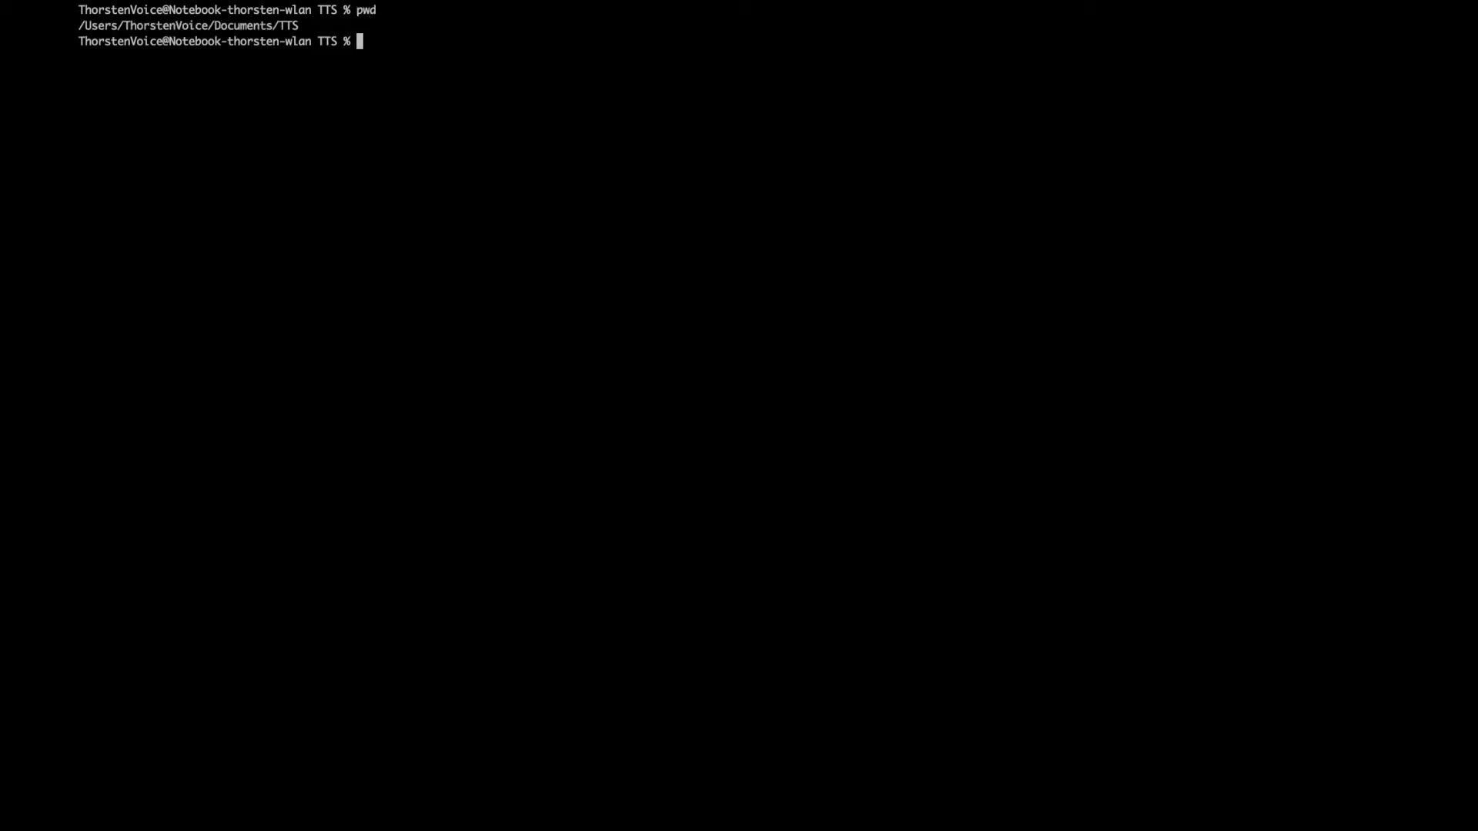
type("python3 -m venv .")
key("Return")
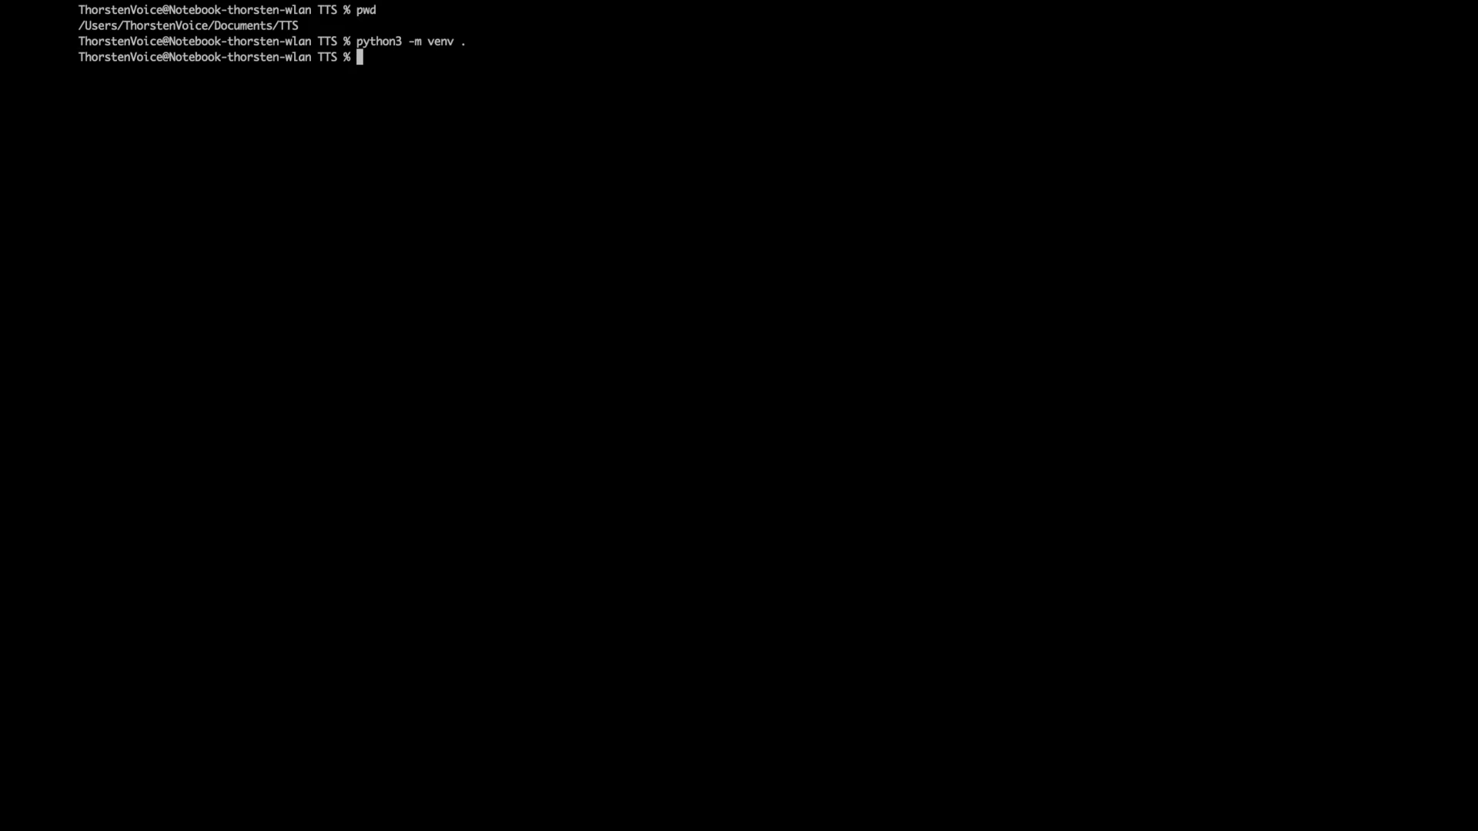
type("ls")
key("Return")
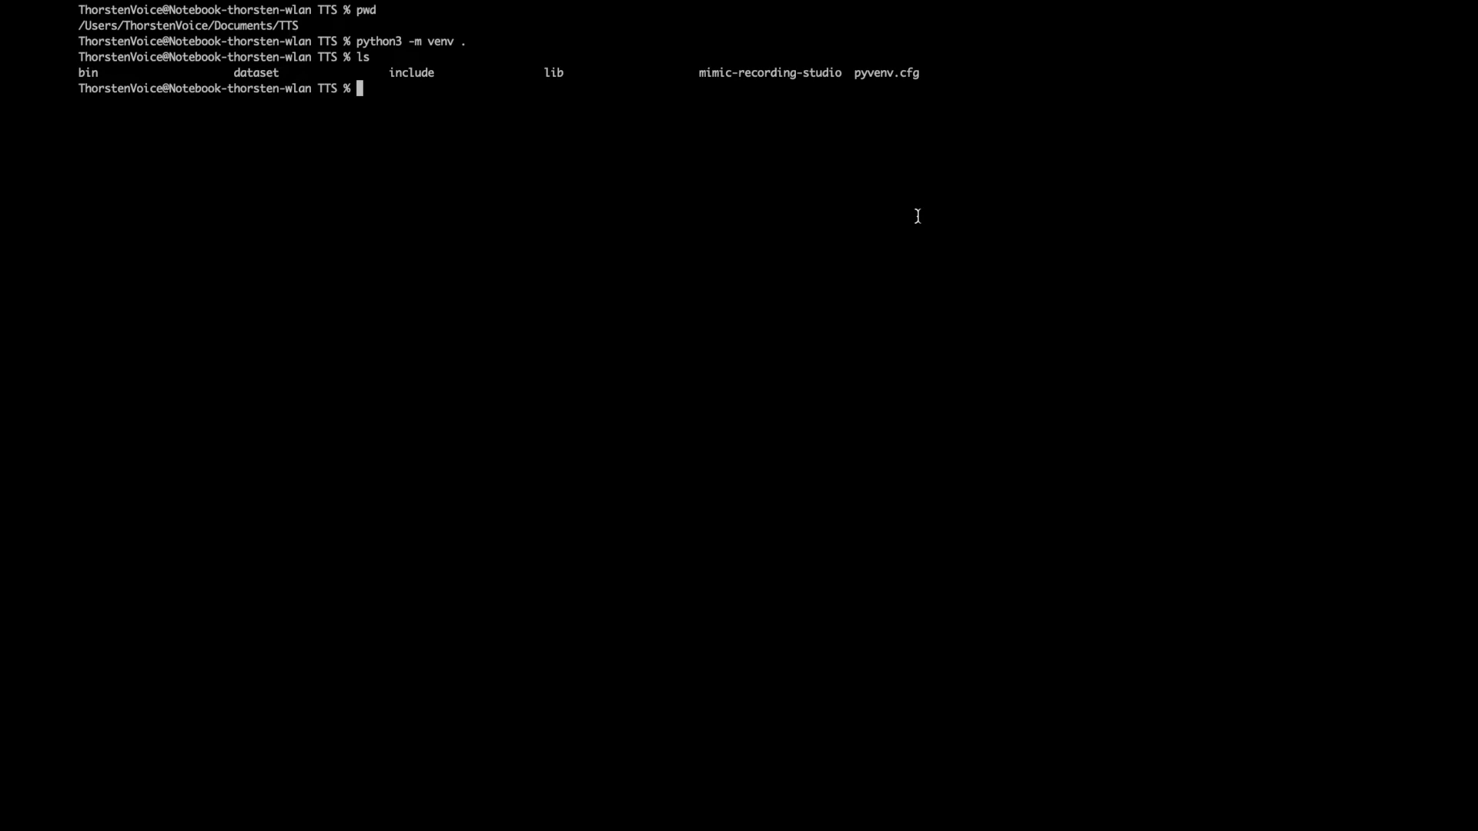
Activate the virtual environment with "source bin/activate" and check the (TTS) prefix in the prompt.
type("source bin/activate")
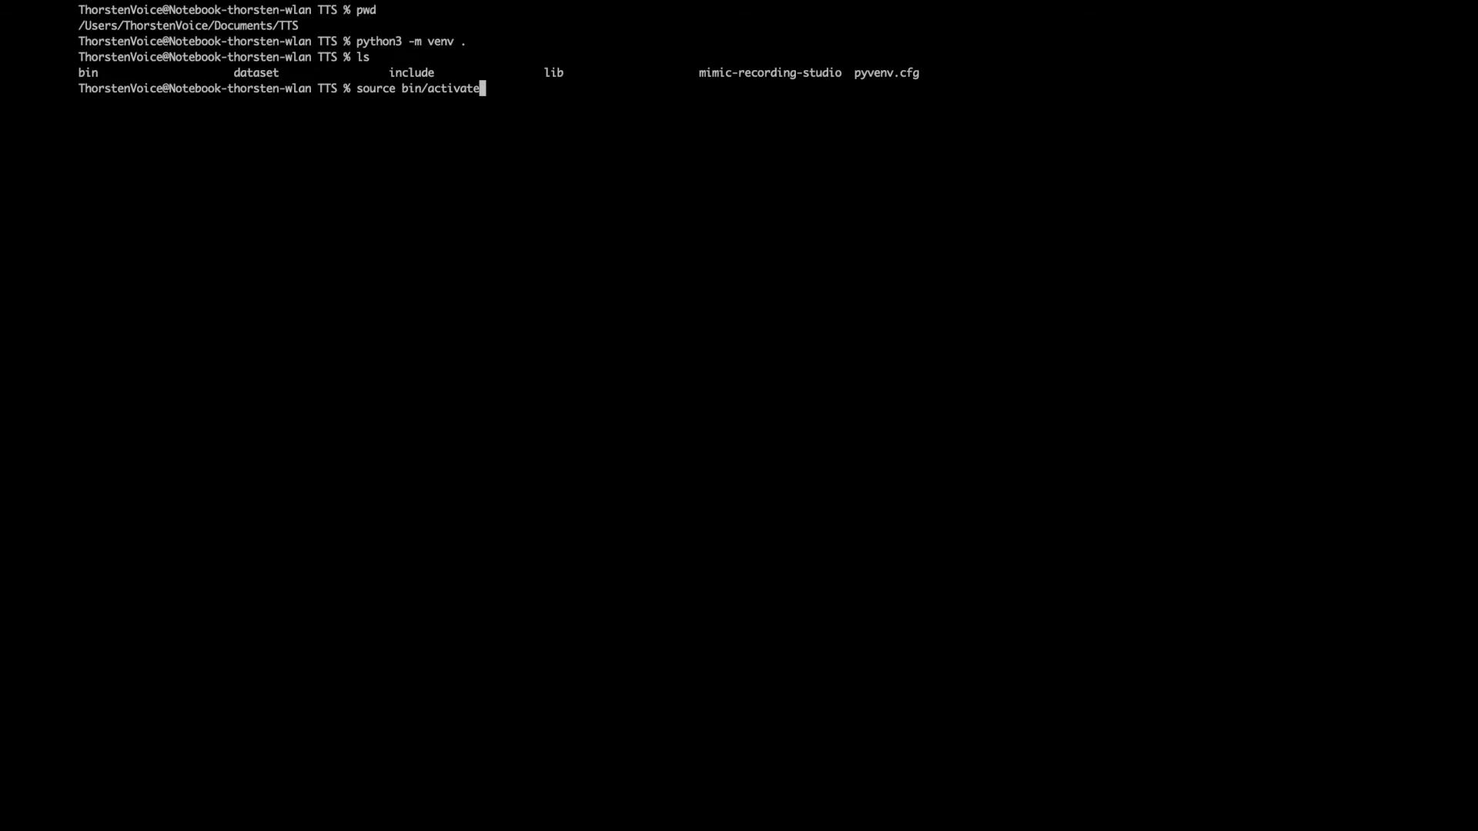
key("Return")
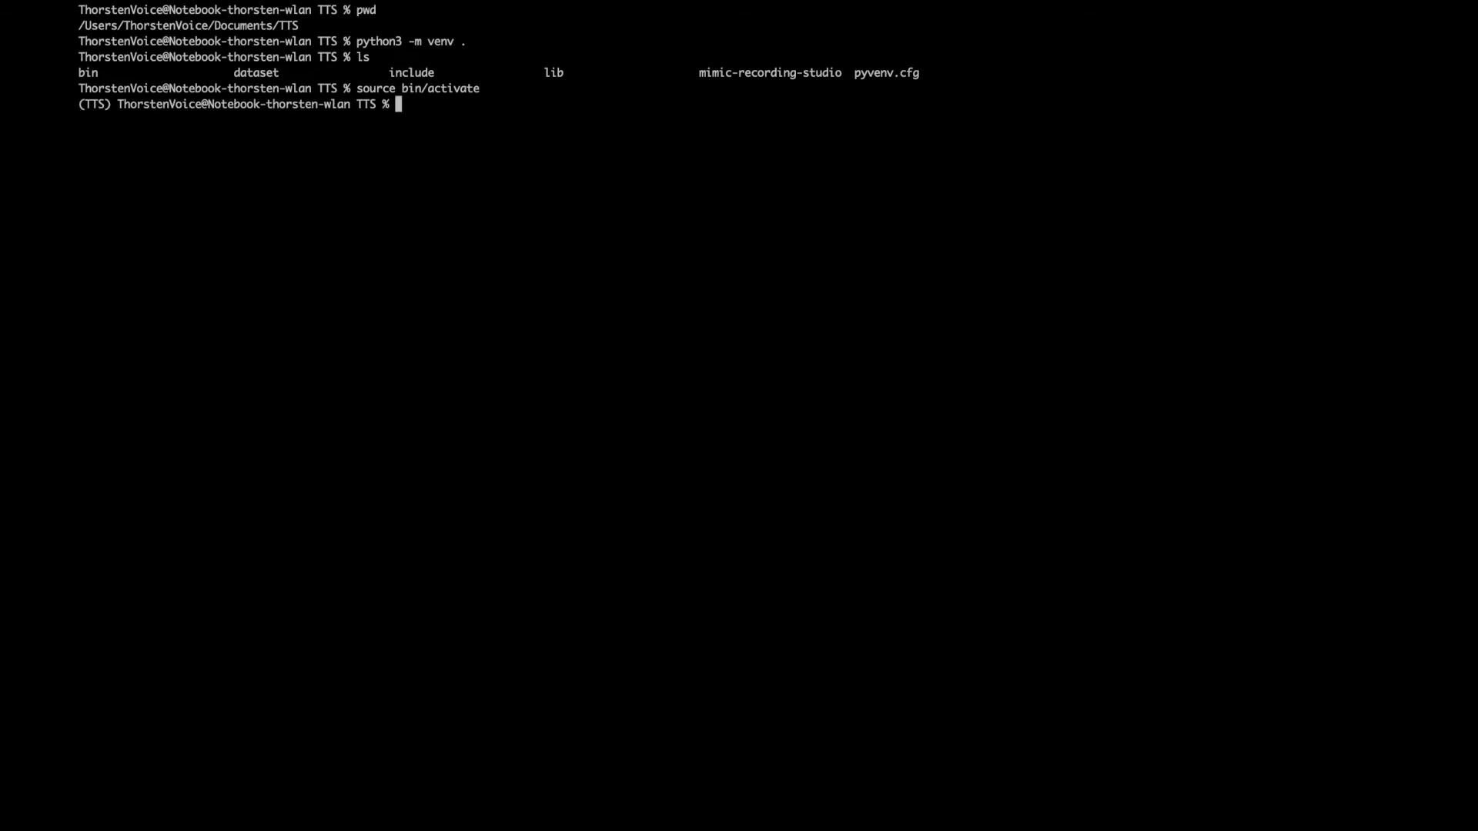
left_click_drag(76, 103, 117, 106)
key("super+c")
key("Return")
key("Return")
Try to upgrade the packages with "pip3 install pip setuptool wheel --upgrade".
type("pyth")
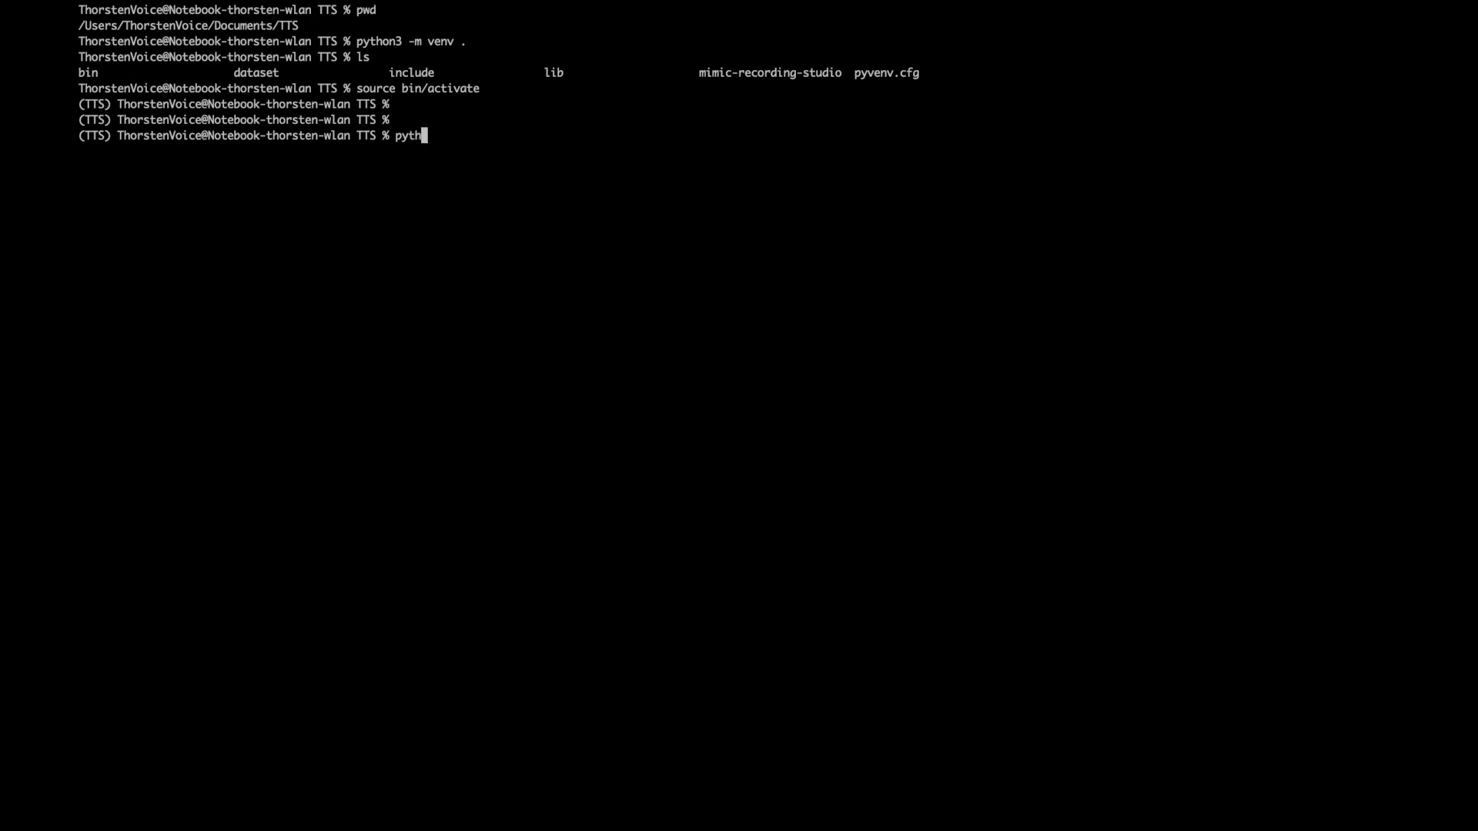
key("BackSpace")
key("BackSpace")
key("BackSpace")
type("ip3 install pip setuptoo")
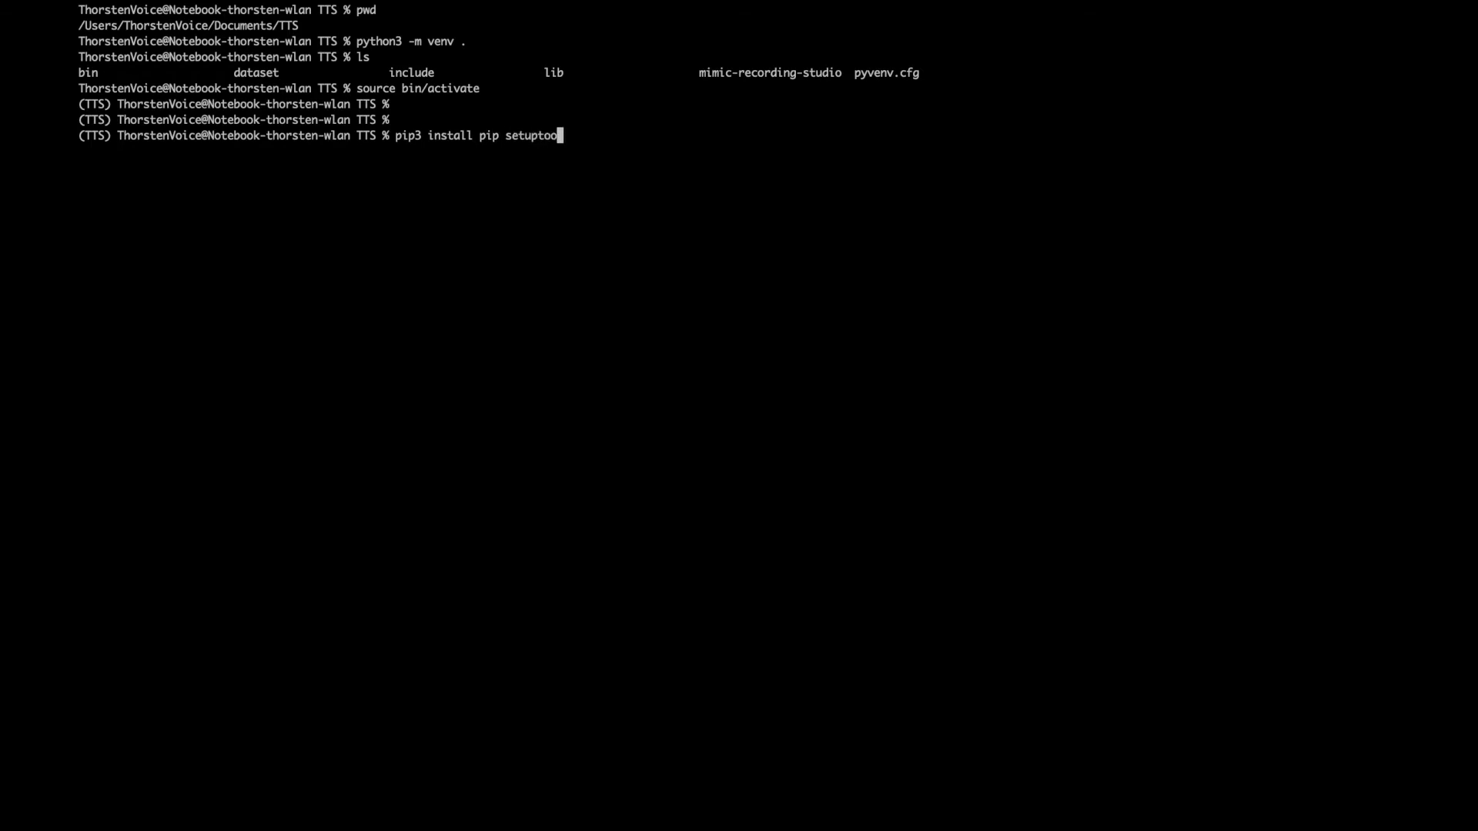
type("l wh")
key("BackSpace")
key("BackSpace")
type("wheel --upgrade")
key("Return")
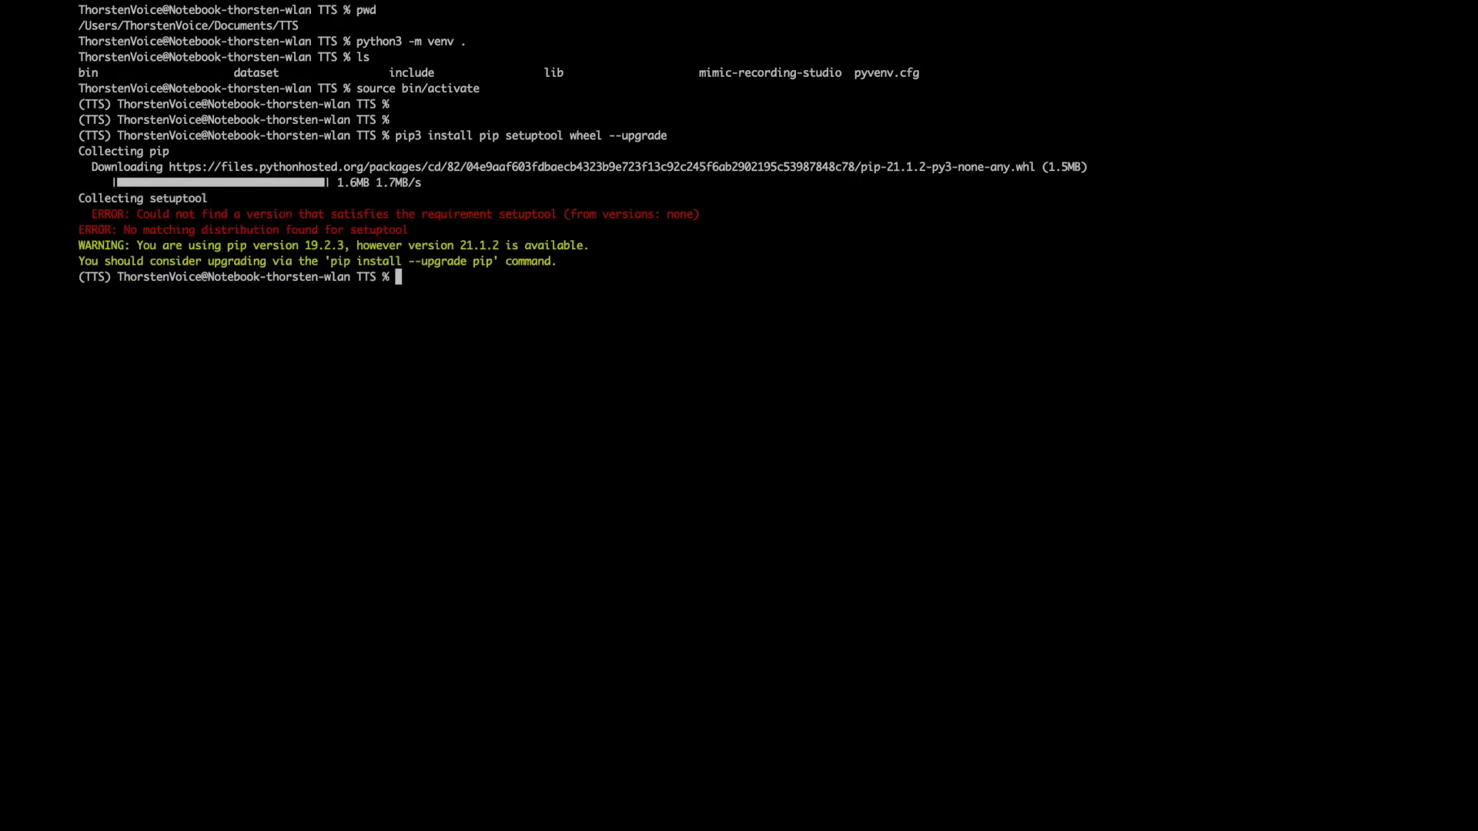
Correct the package name to setuptools in the previous command and rerun it as "pip3 install pip setuptools wheel --upgrade".
key("Up")
key("Left")
key("Left")
key("Left")
key("Left")
key("Left")
key("Left")
key("Left")
key("Left")
key("Left")
key("Left")
key("Left")
key("Left")
key("Left")
key("Left")
key("Left")
key("Left")
type("s")
key("Return")
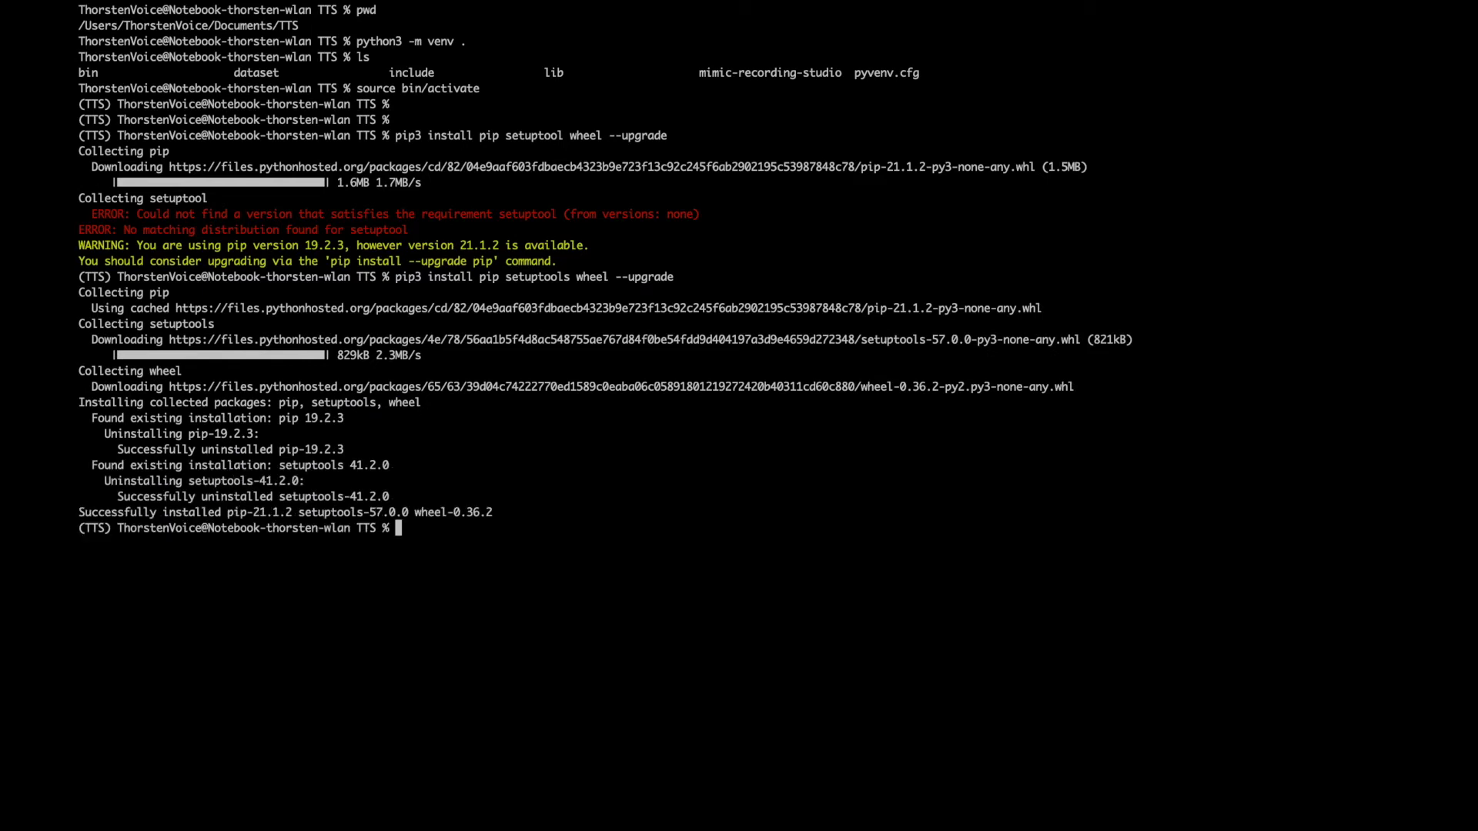
key("Return")
key("Return")
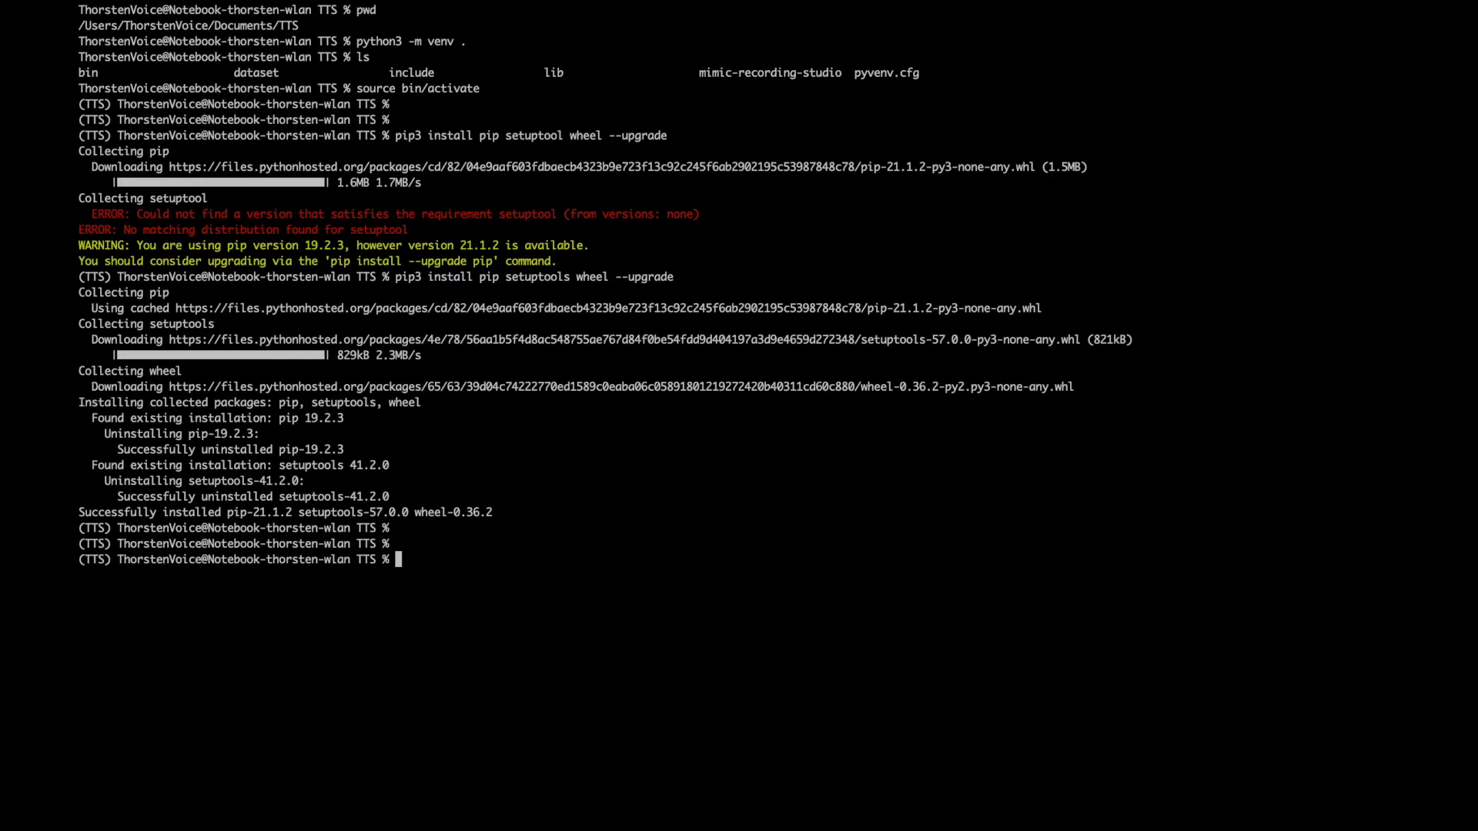
type("ls")
key("Return")
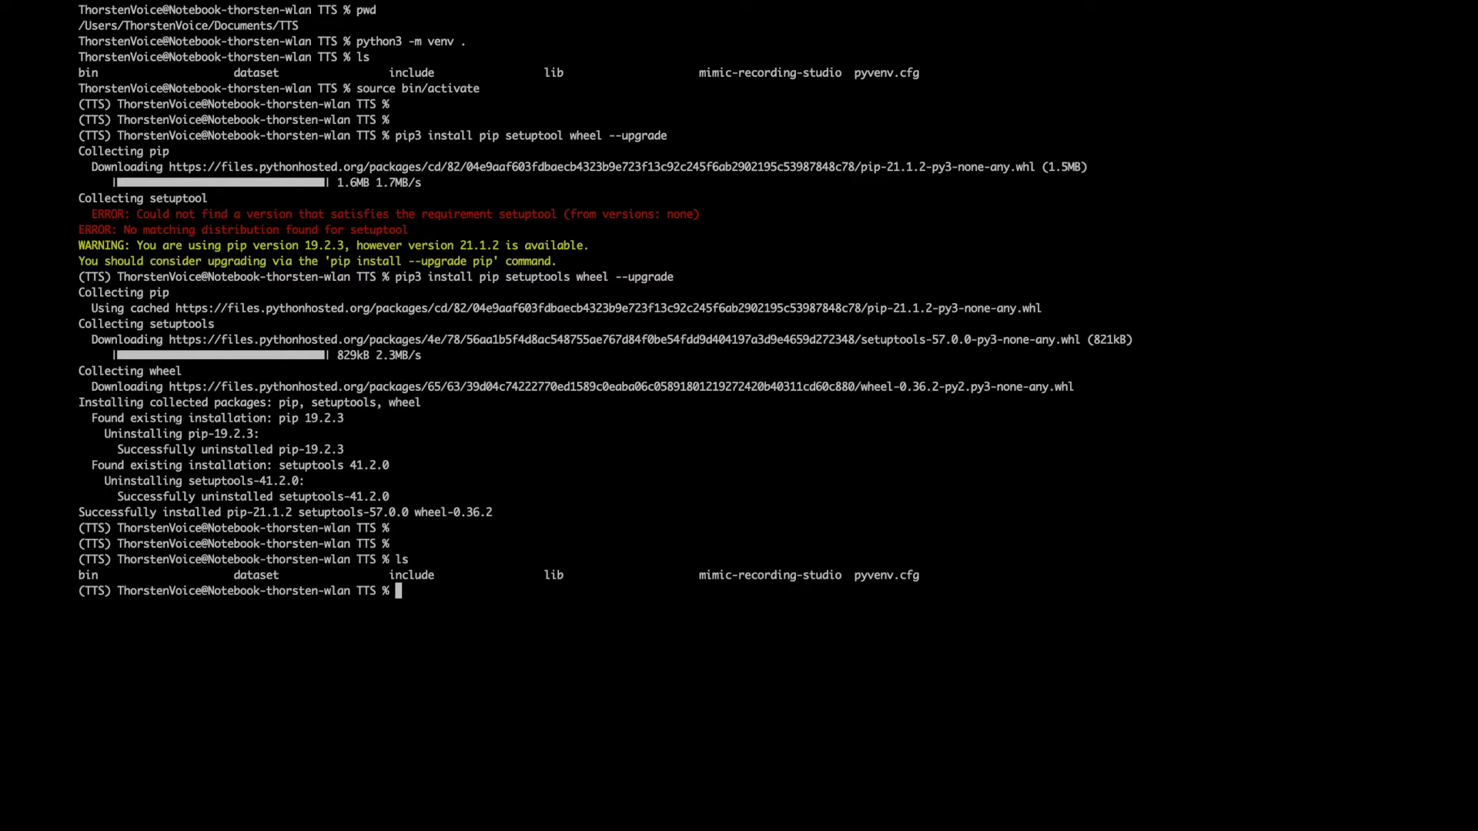
type("git clone")
key("super+v")
key("BackSpace")
key("BackSpace")
key("BackSpace")
key("BackSpace")
key("BackSpace")
key("super+Tab")
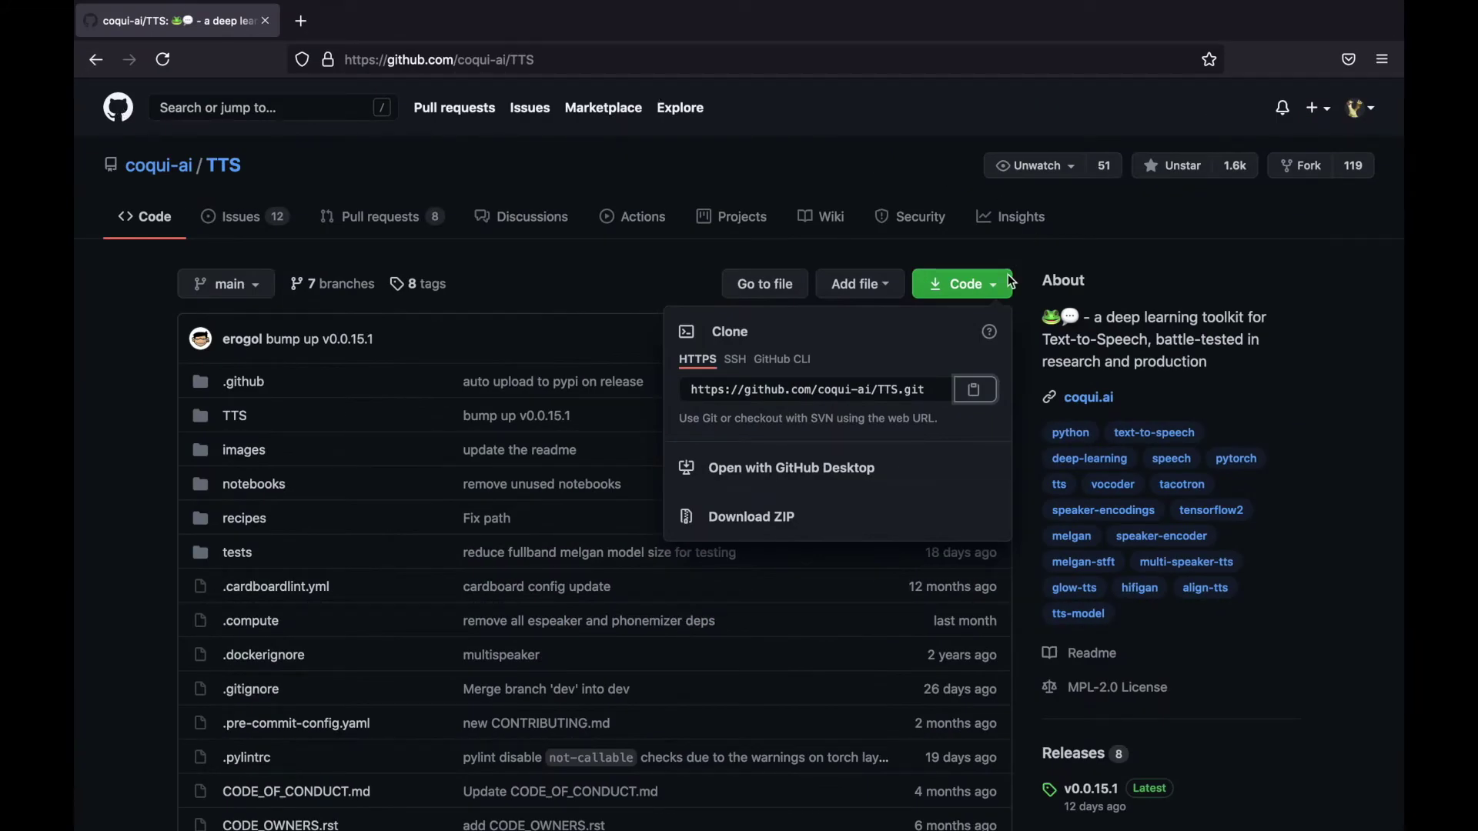
left_click(974, 389)
key("super+Tab")
key("super+v")
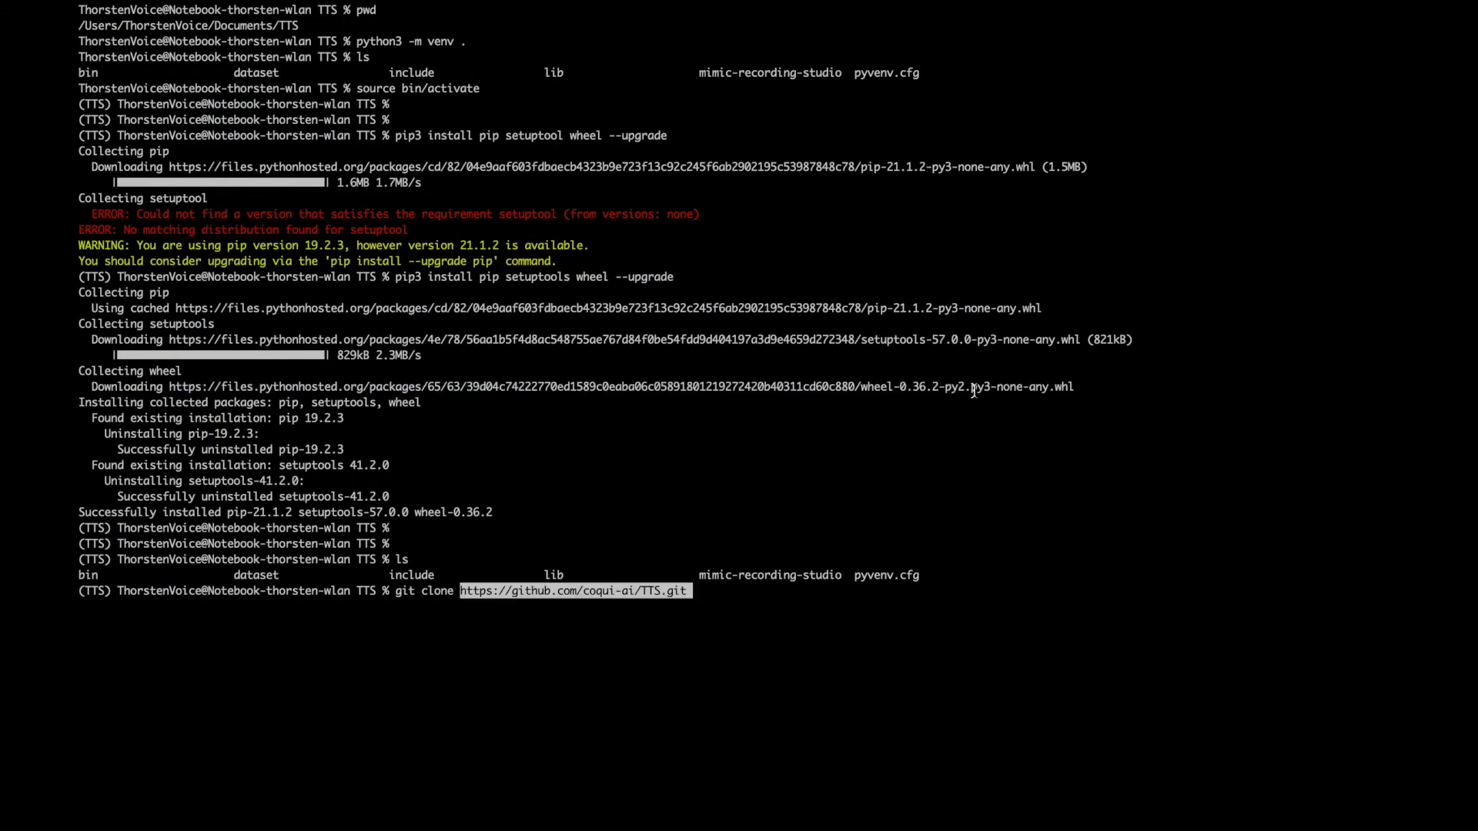
key("Return")
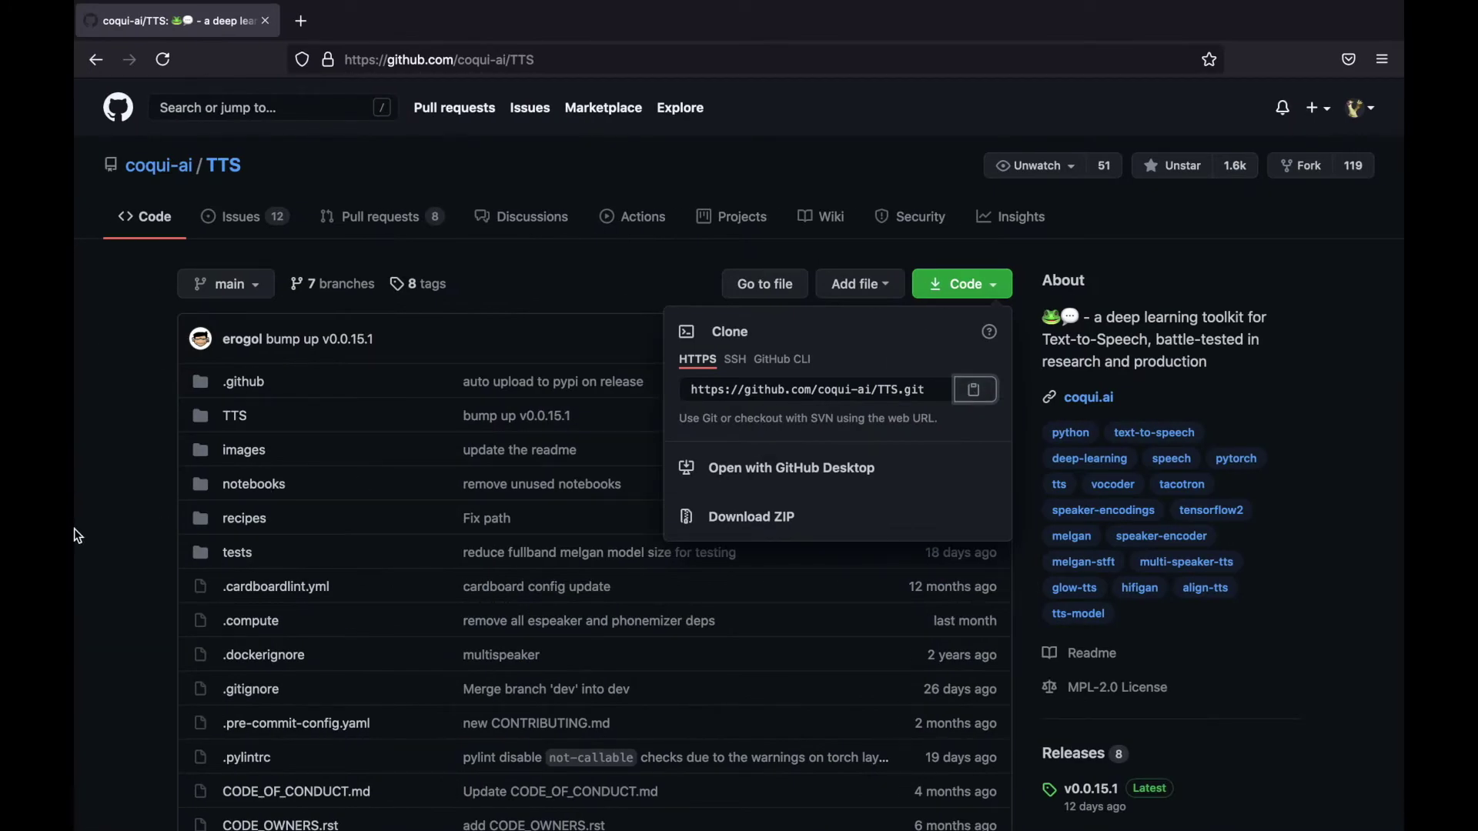
Read the installation section of the Coqui TTS README in Firefox and check the clone progress in the Terminal.
left_click(76, 531)
scroll(189, 516, "down", 10)
scroll(185, 528, "down", 12)
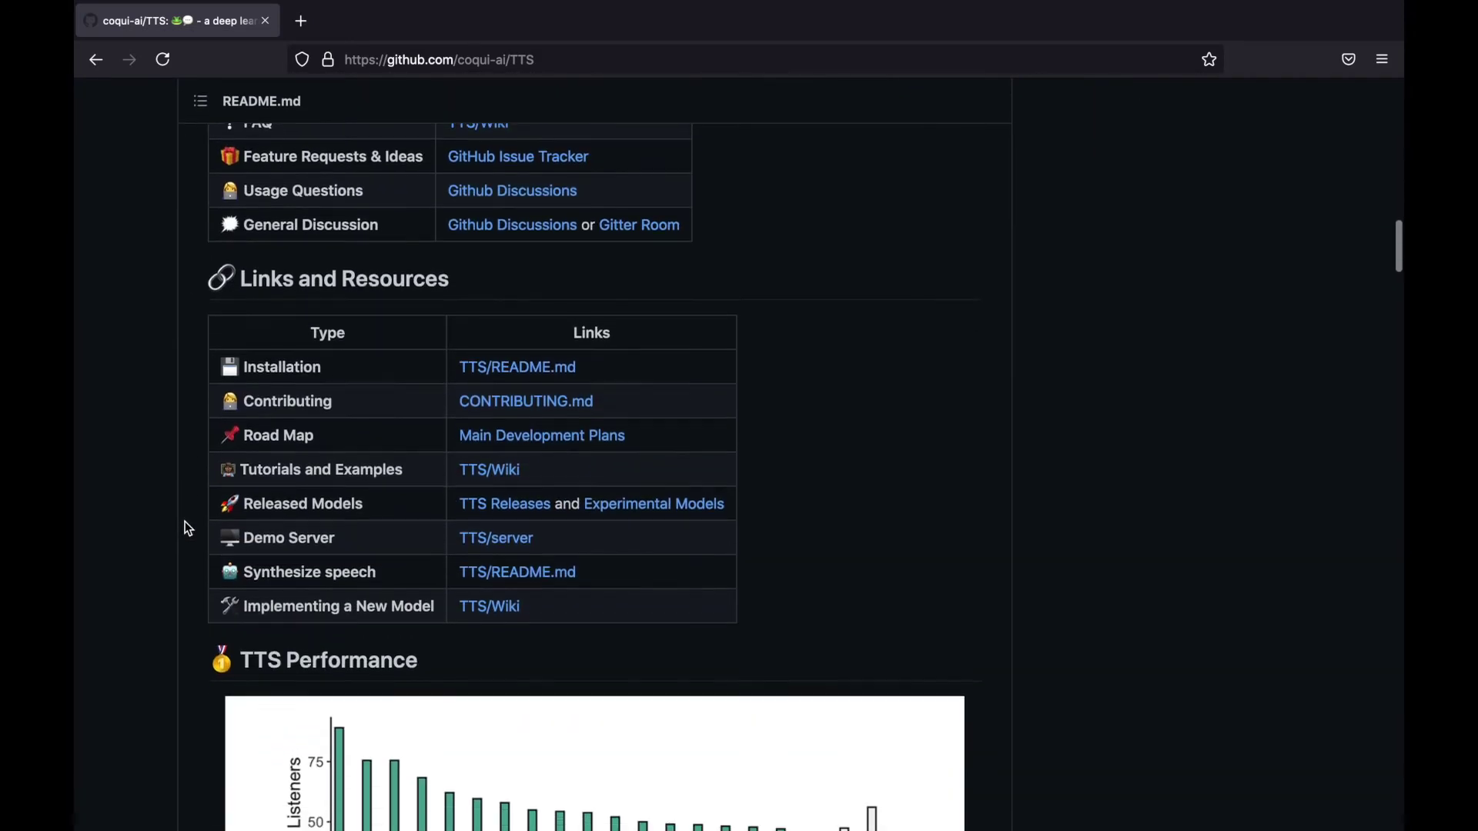
scroll(185, 528, "down", 12)
scroll(184, 524, "down", 3)
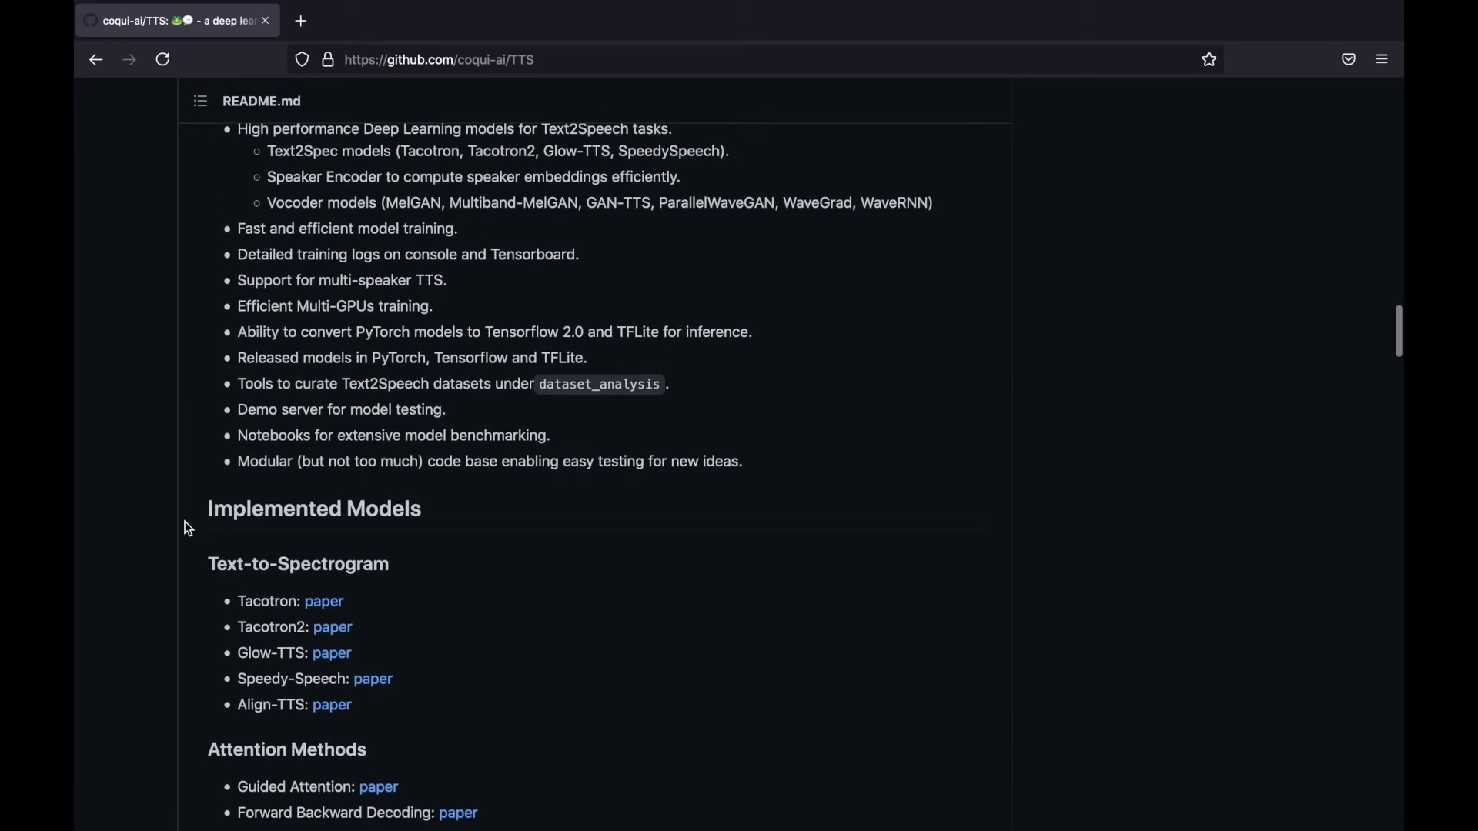
scroll(188, 528, "down", 5)
scroll(188, 528, "down", 12)
scroll(187, 529, "down", 9)
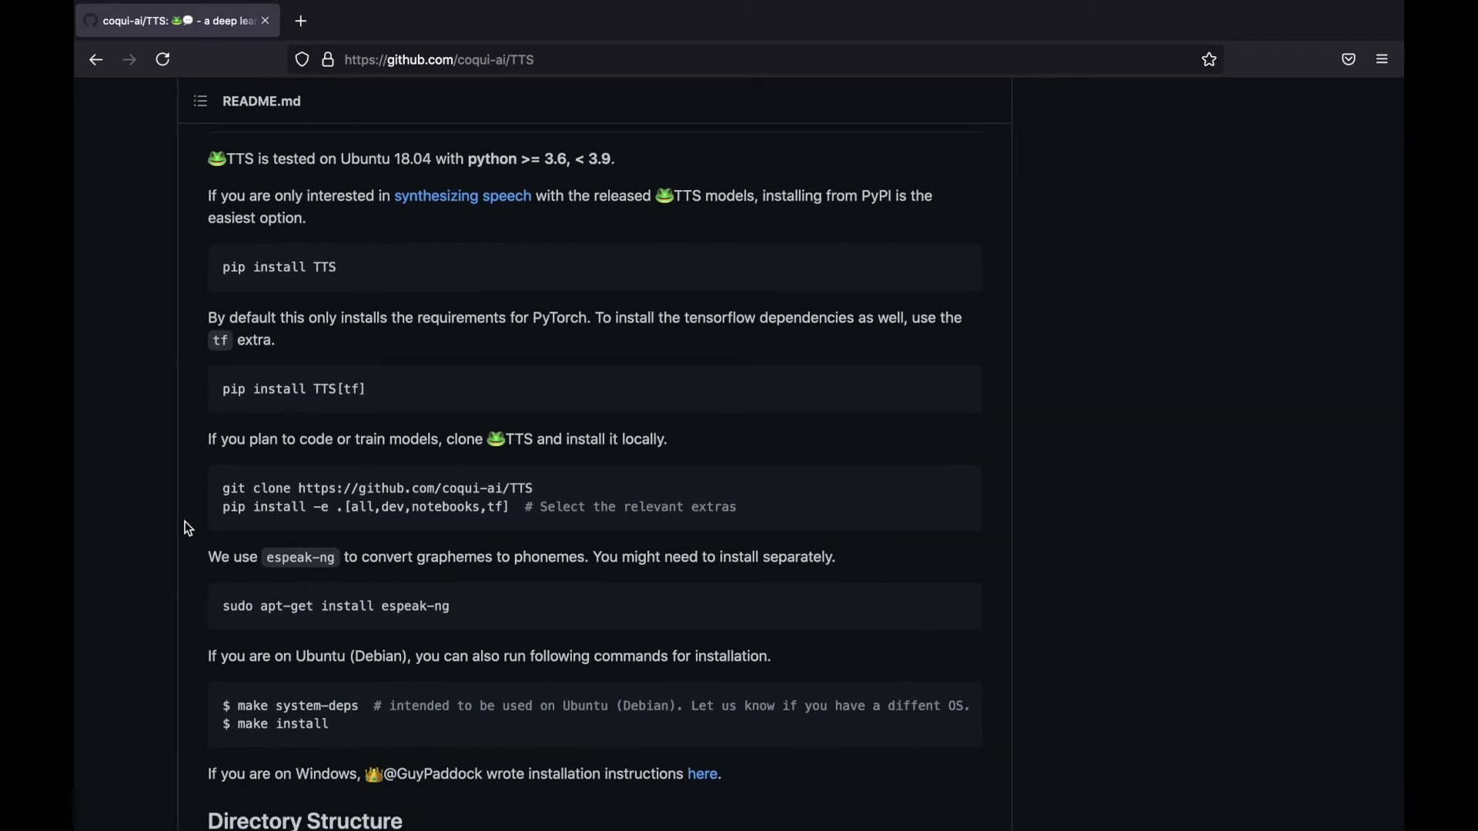
scroll(187, 528, "down", 5)
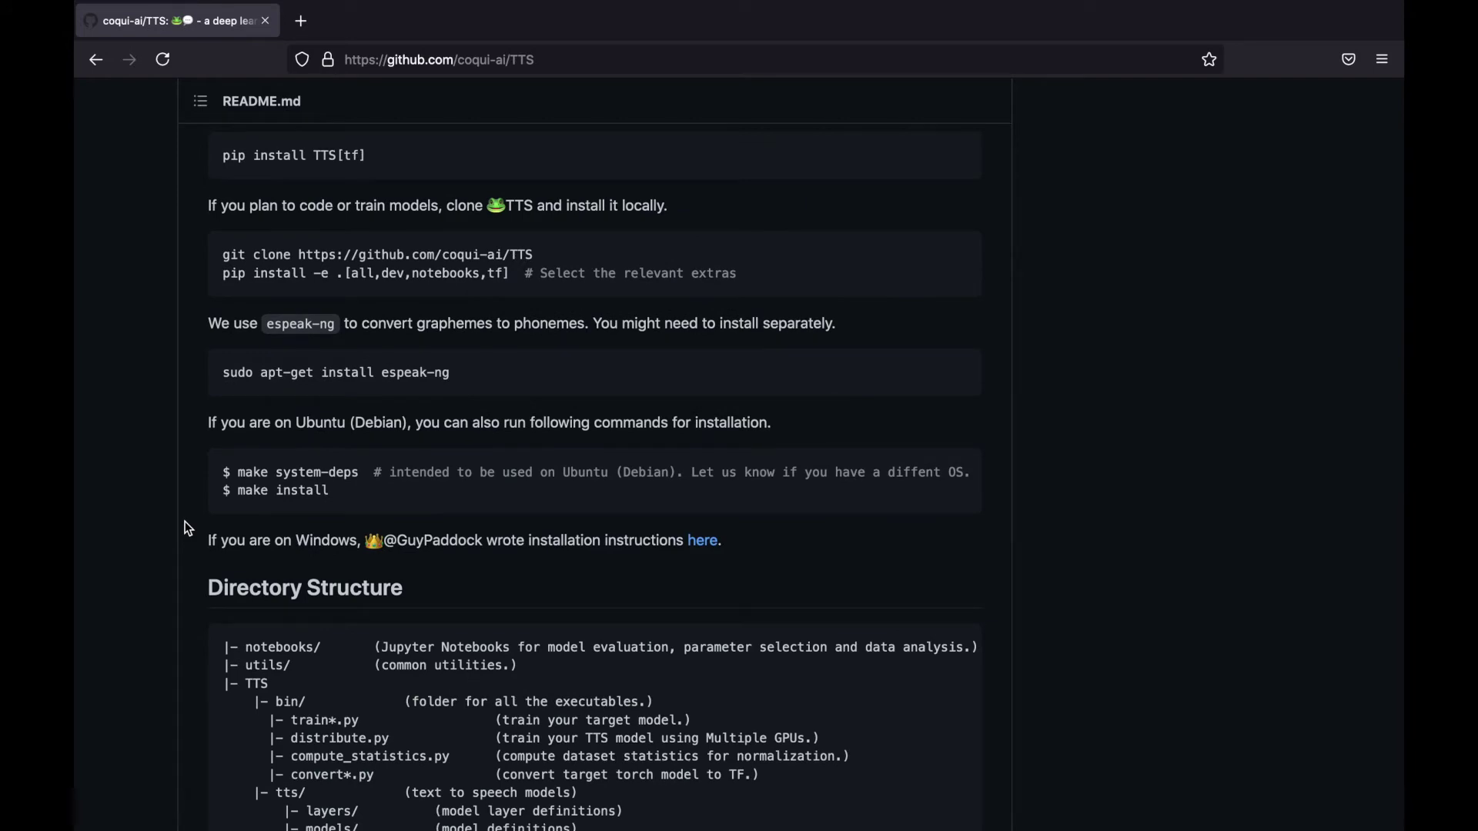
key("super+Tab")
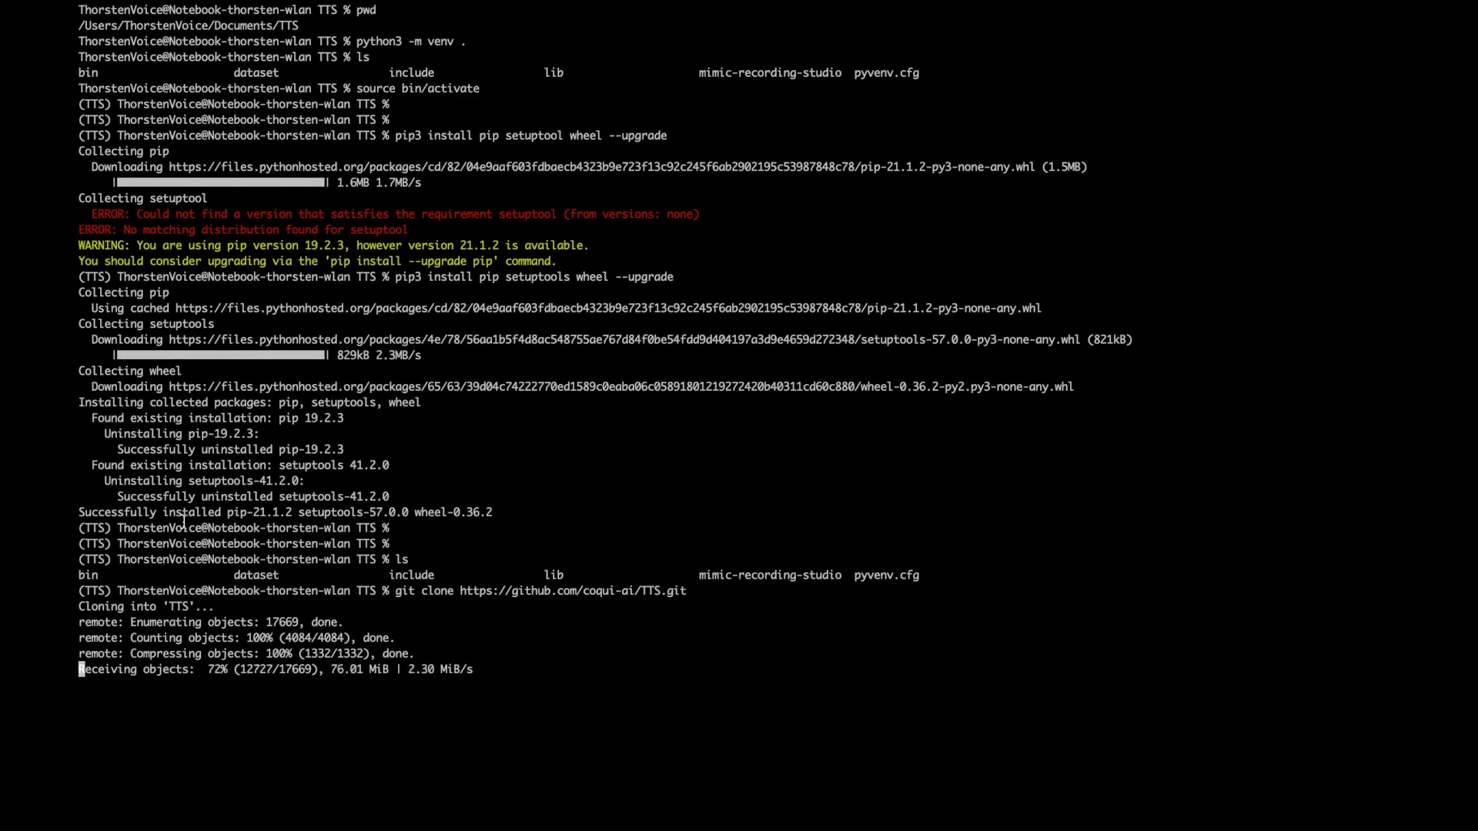
key("super+Tab")
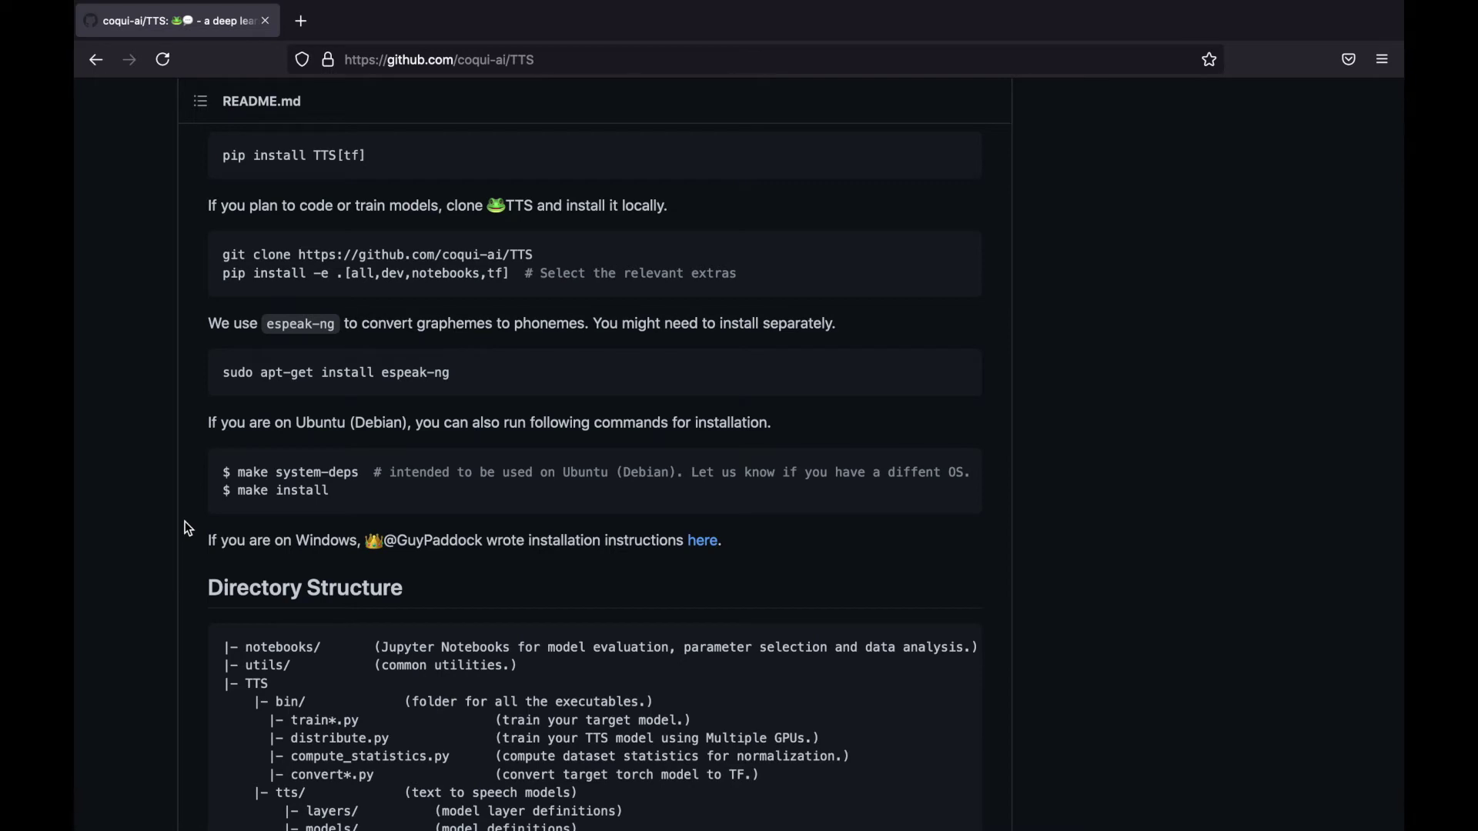
Read the Install TTS section of the Coqui TTS README about installing with "pip install TTS" for speech synthesis only.
scroll(185, 521, "up", 5)
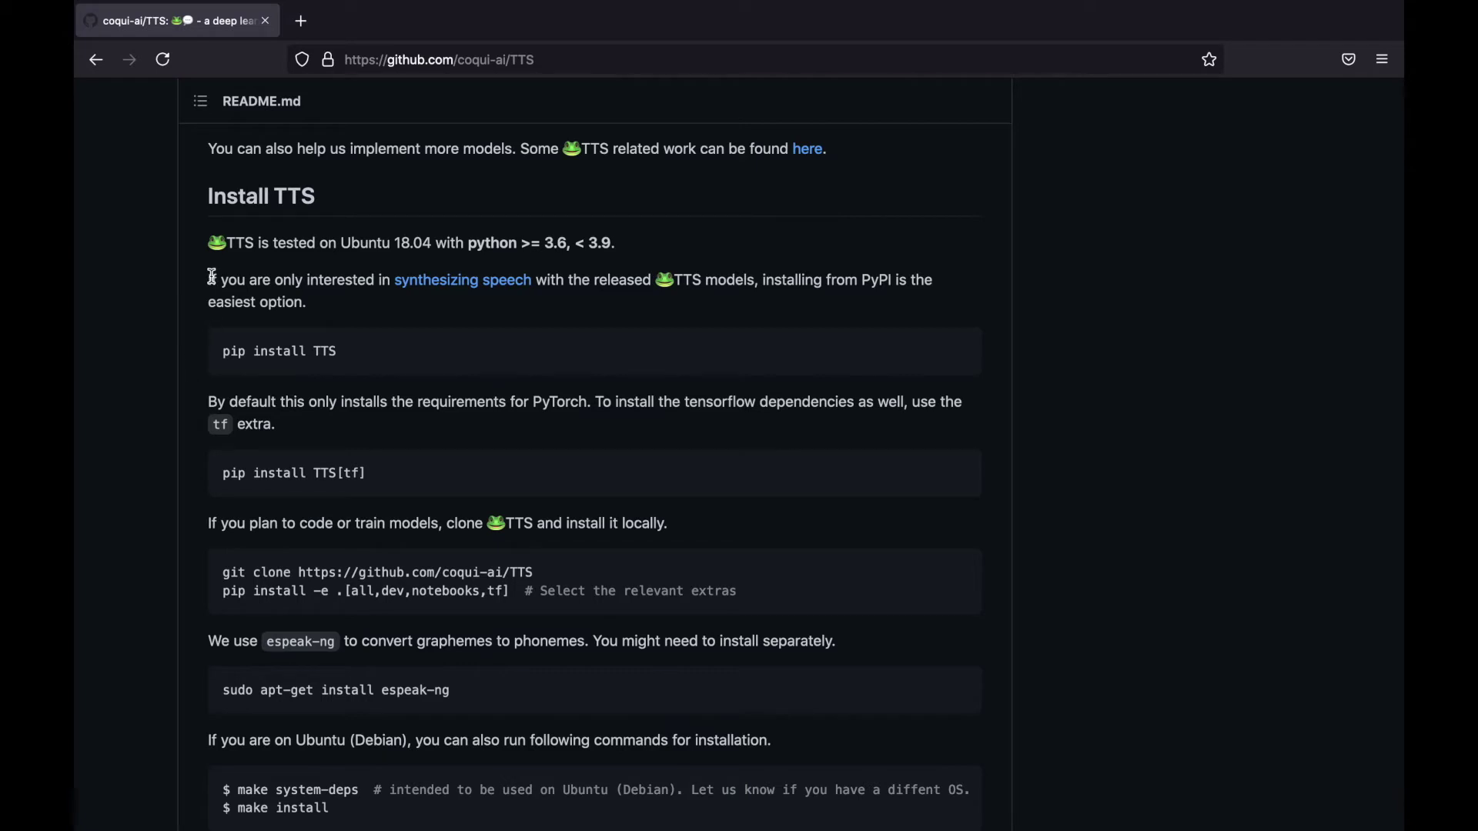
left_click_drag(212, 280, 323, 285)
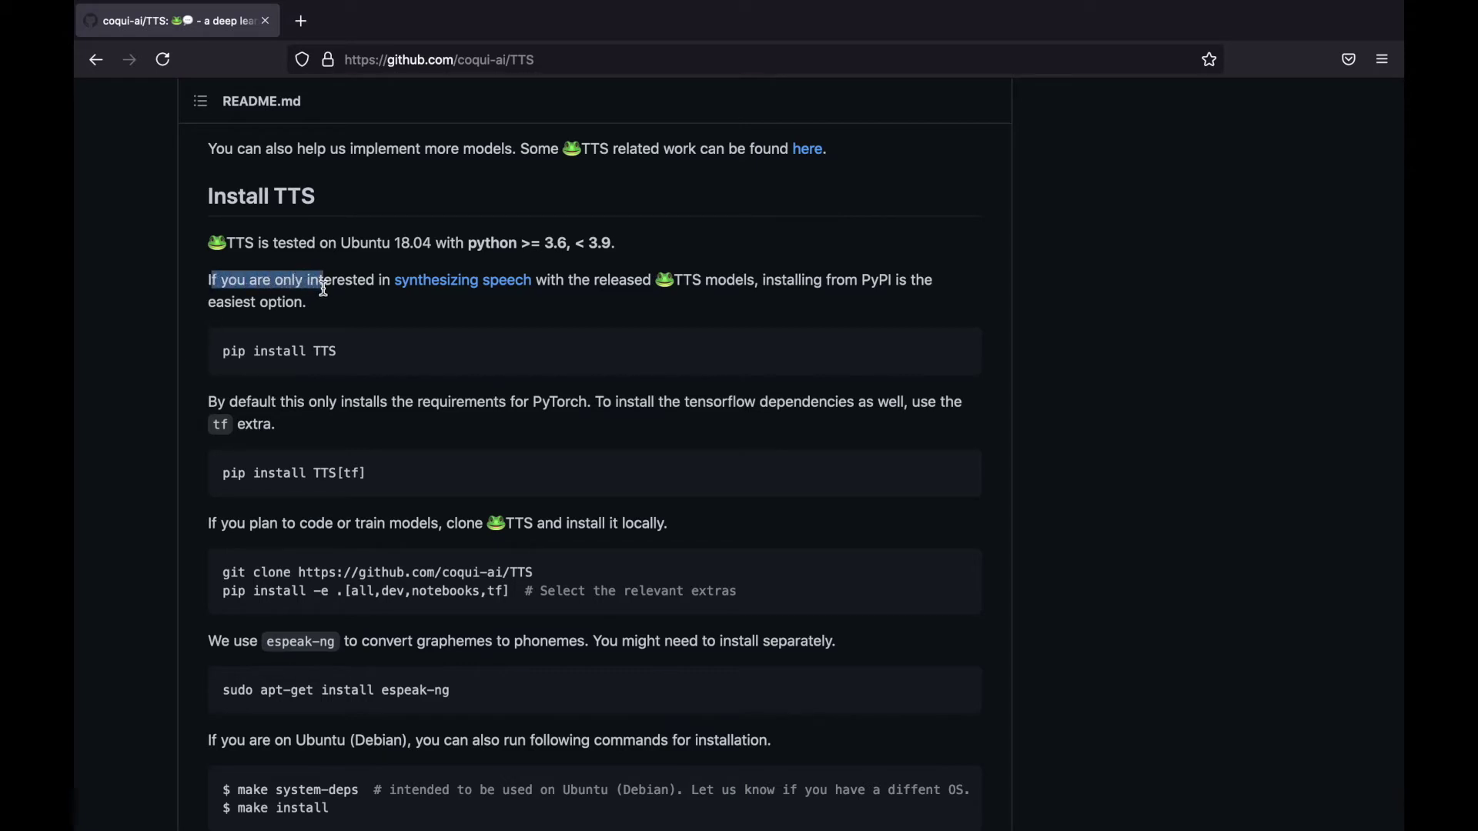
left_click(324, 289)
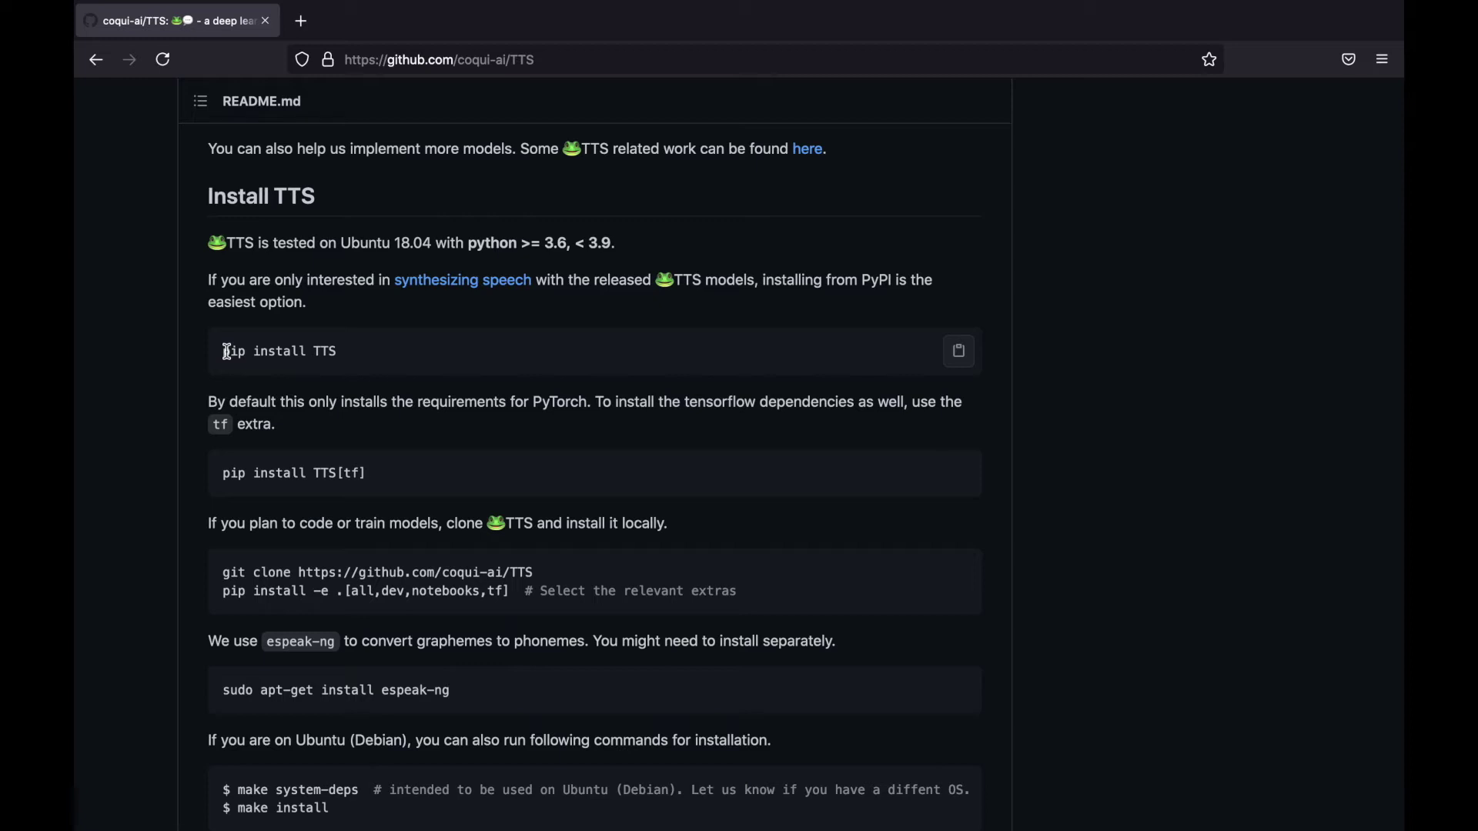
left_click_drag(223, 353, 353, 359)
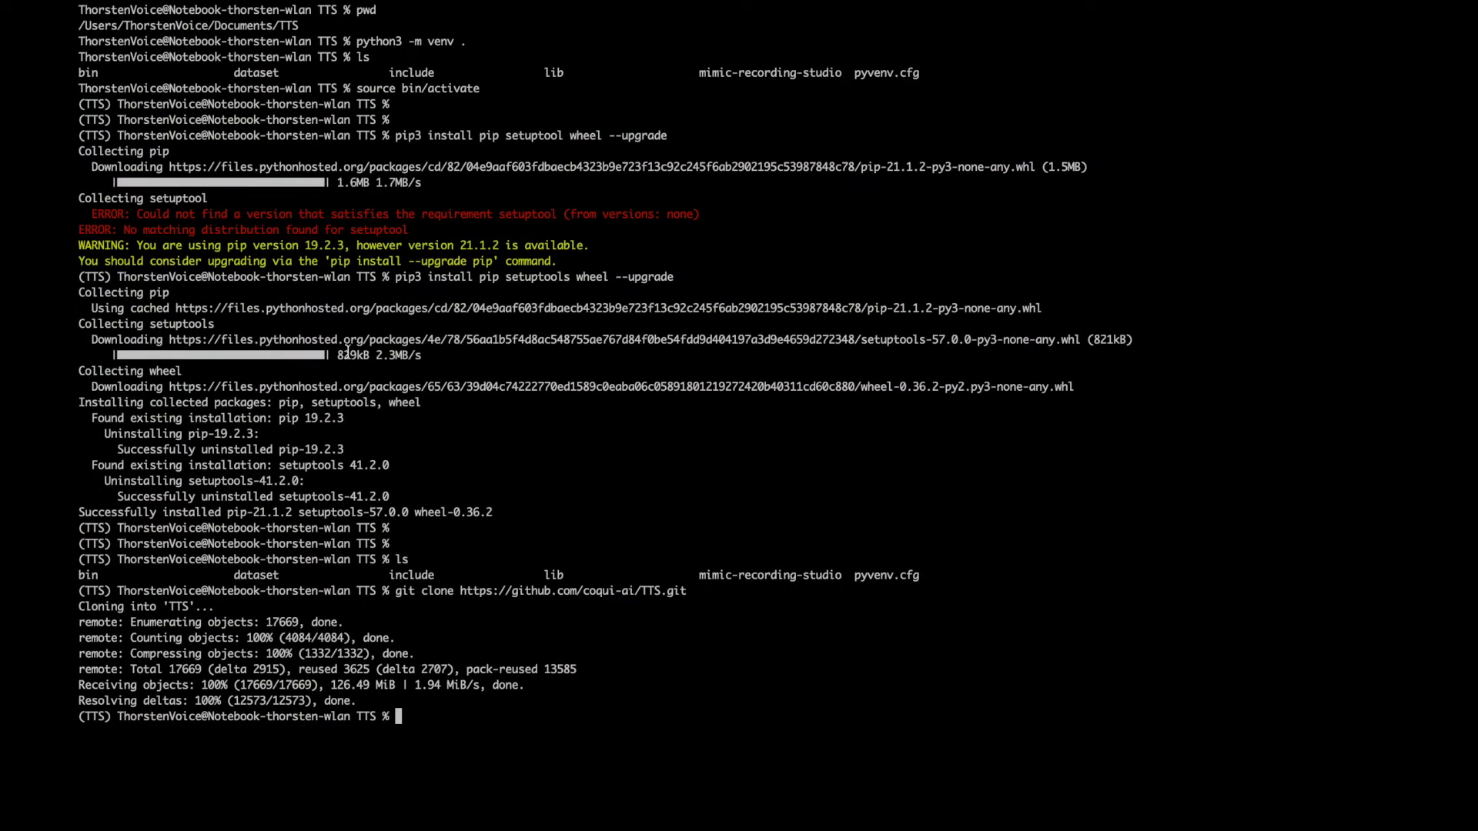
Switch to the Terminal and list the project folder's contents with ls.
key("Return")
key("Return")
type("ls")
key("Return")
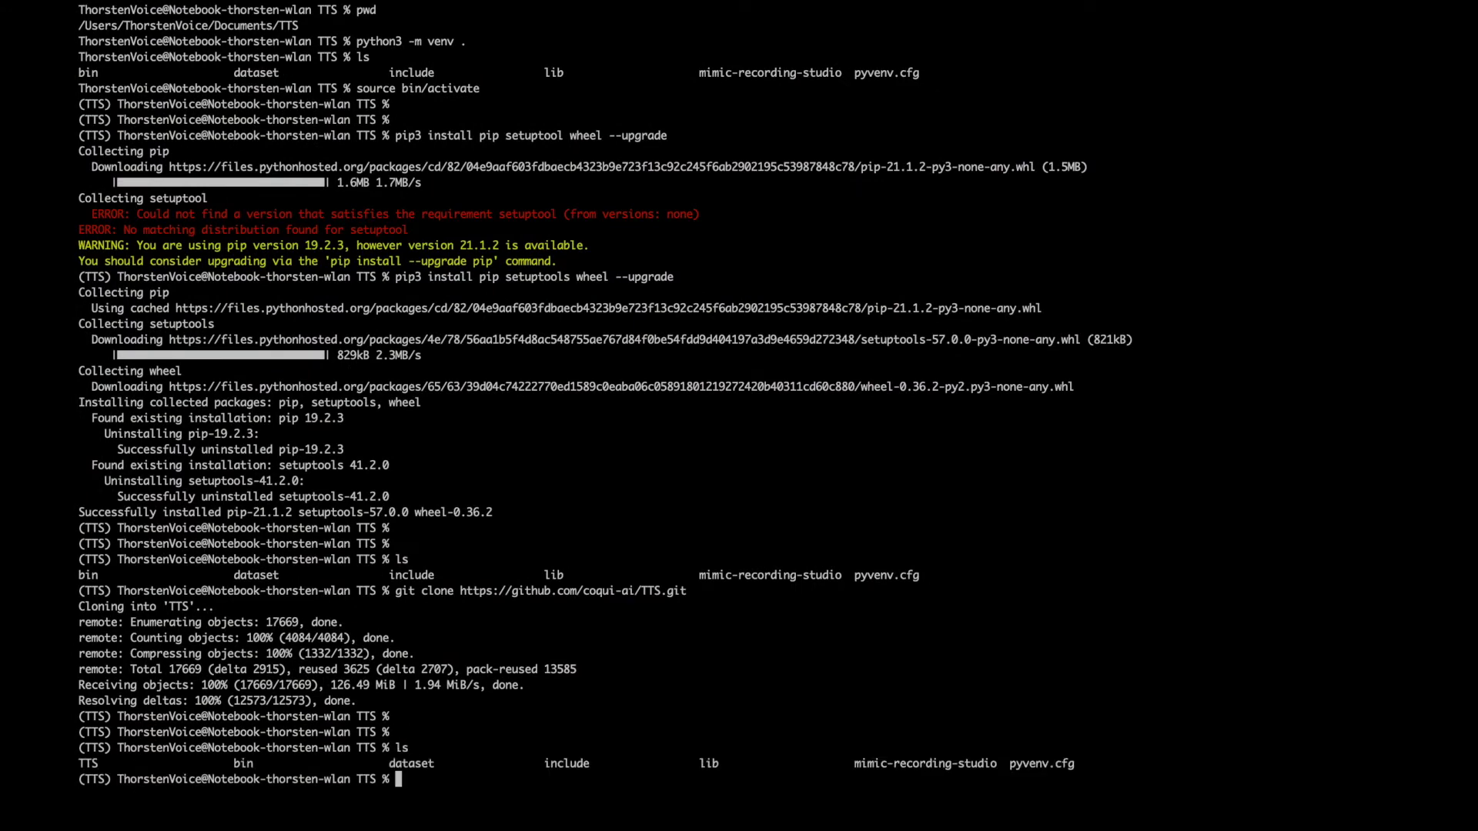
type("cd")
Browse in Finder from Dokumente through the TTS project folder into the cloned TTS repository and look over its files.
key("super+Tab")
key("super+Tab")
key("super+Tab")
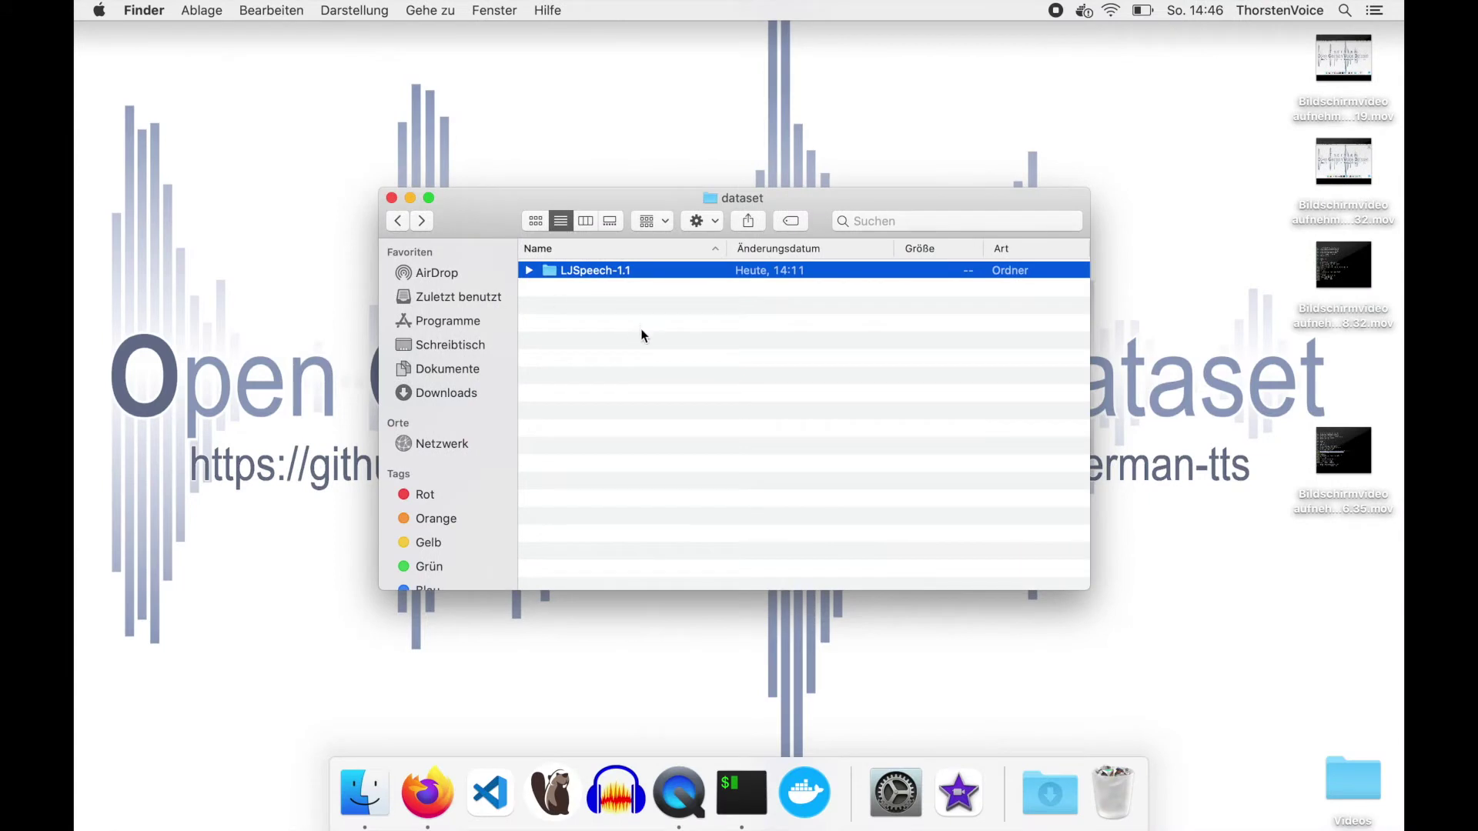
left_click(639, 333)
left_click(395, 220)
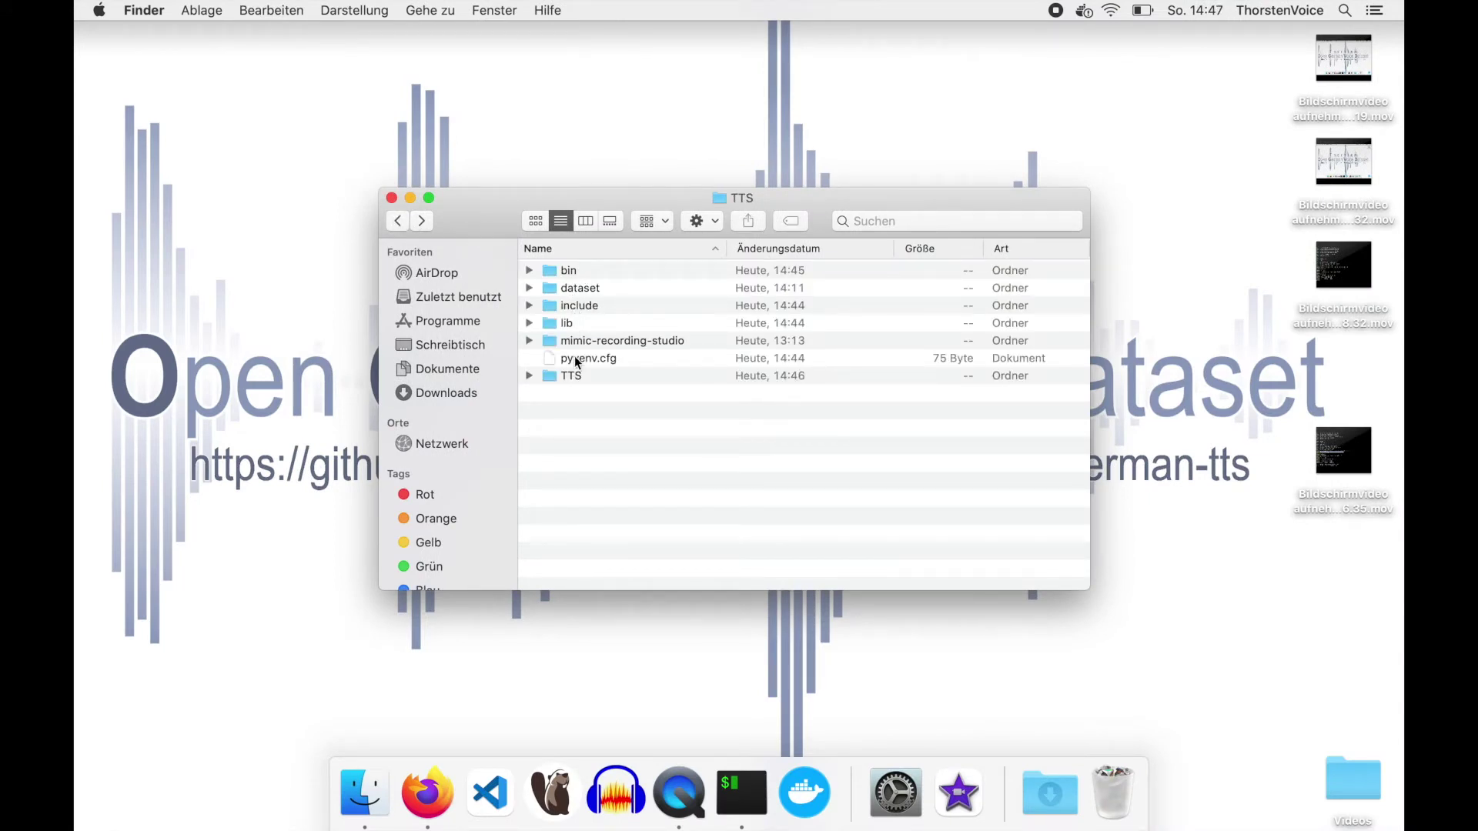
left_click(397, 220)
left_click(589, 291)
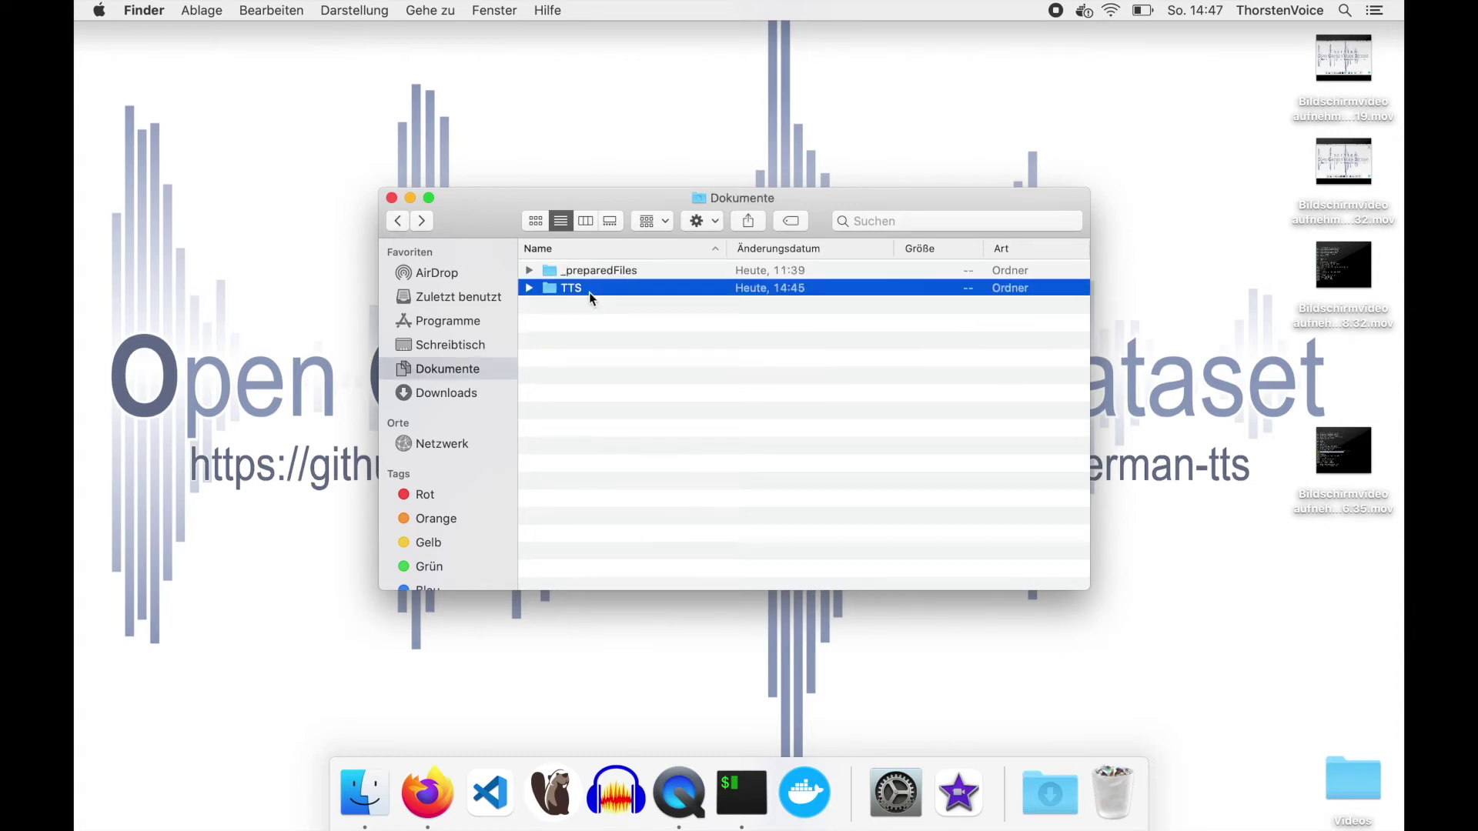
double_click(589, 289)
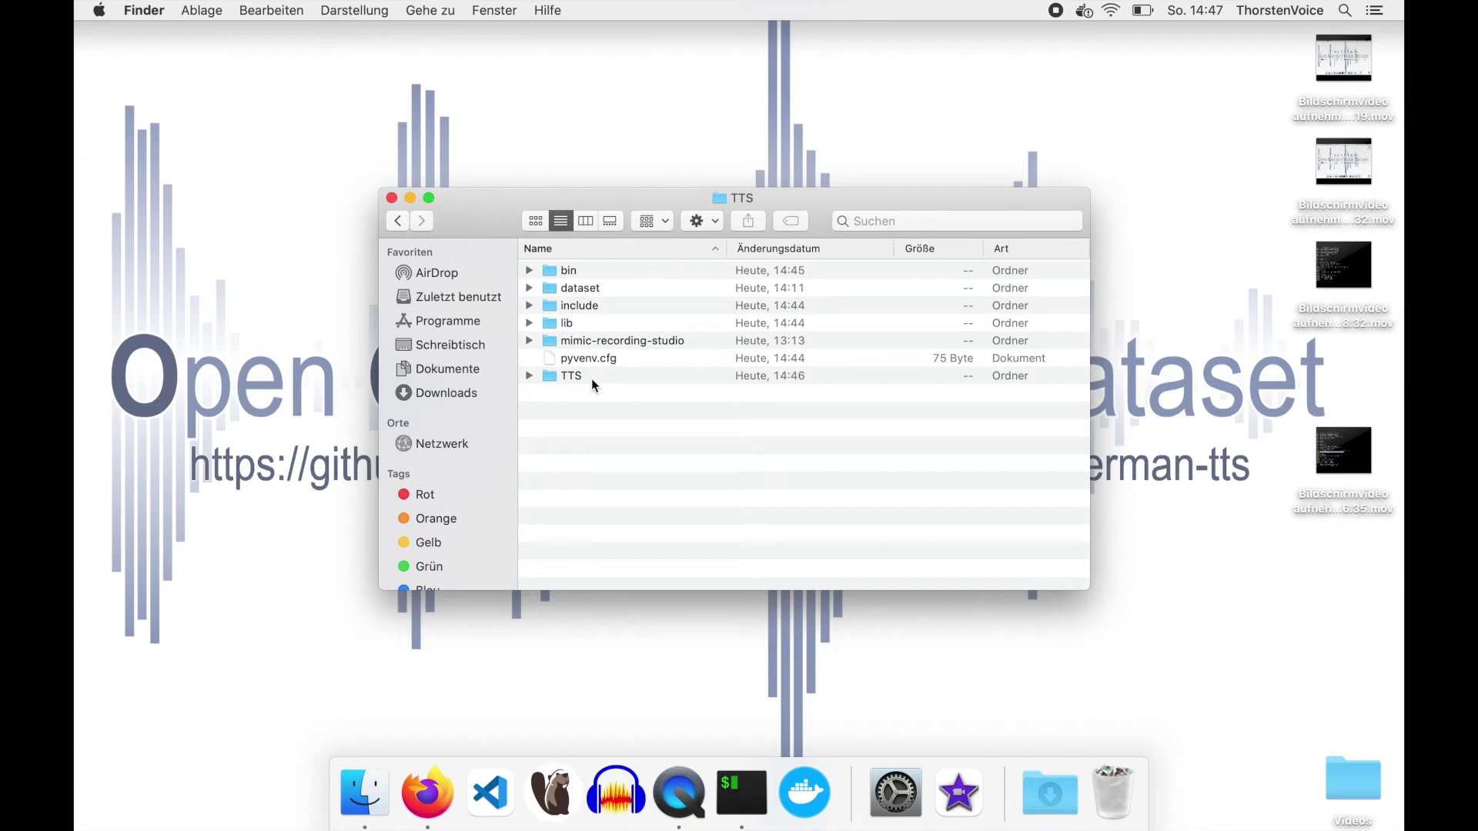
double_click(592, 380)
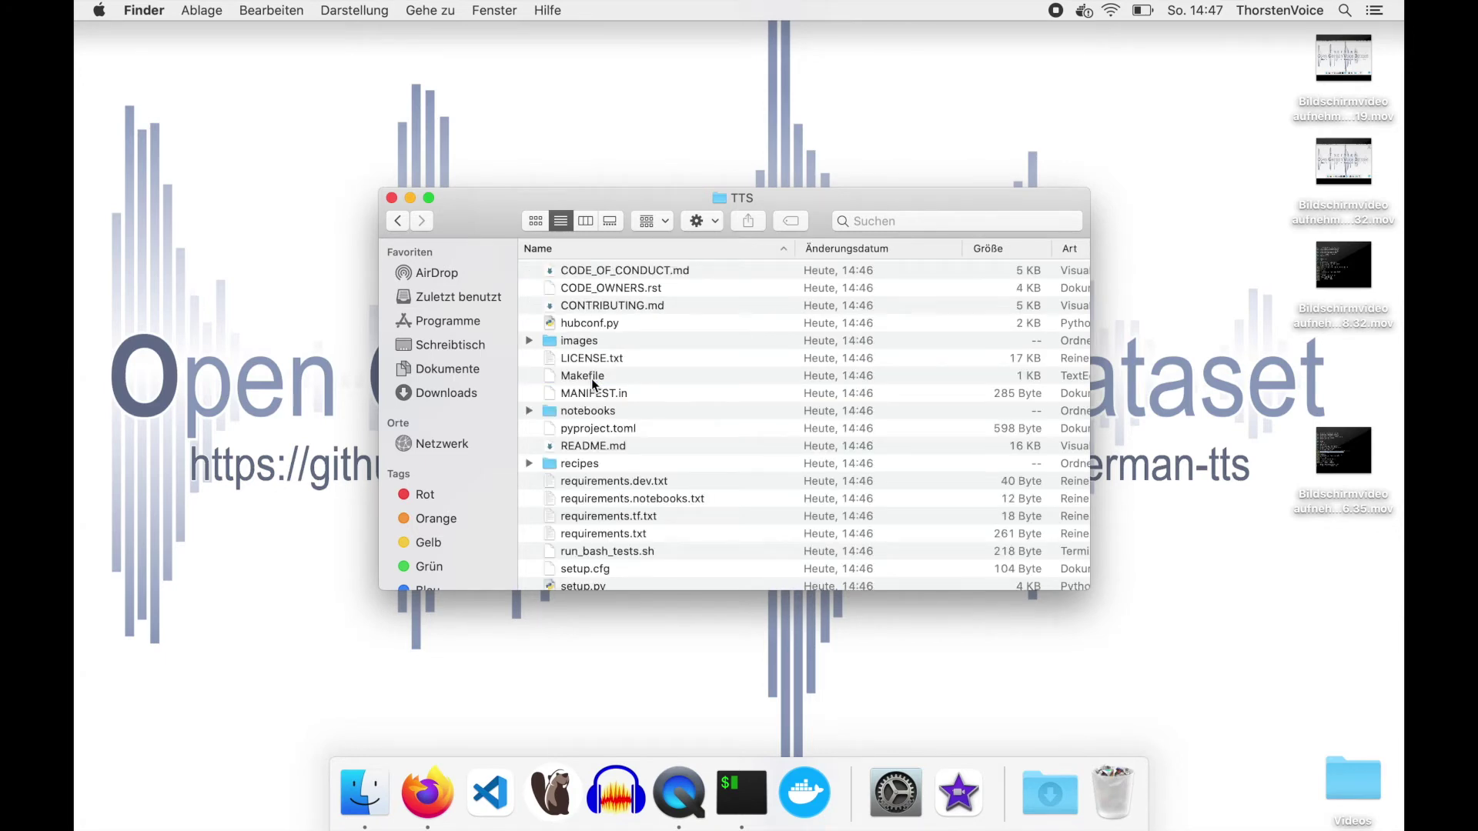
scroll(593, 382, "down", 2)
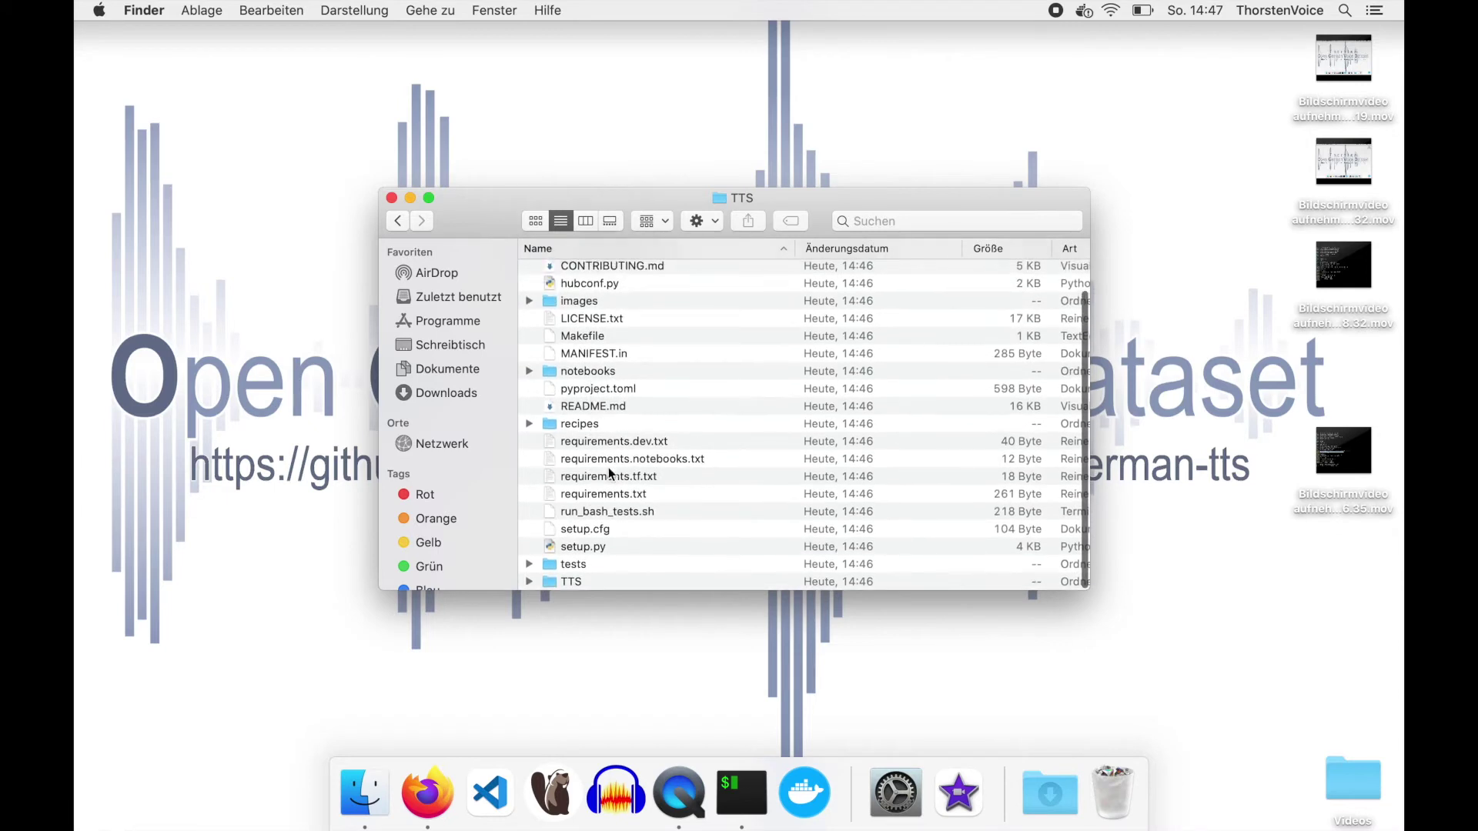
left_click(593, 408)
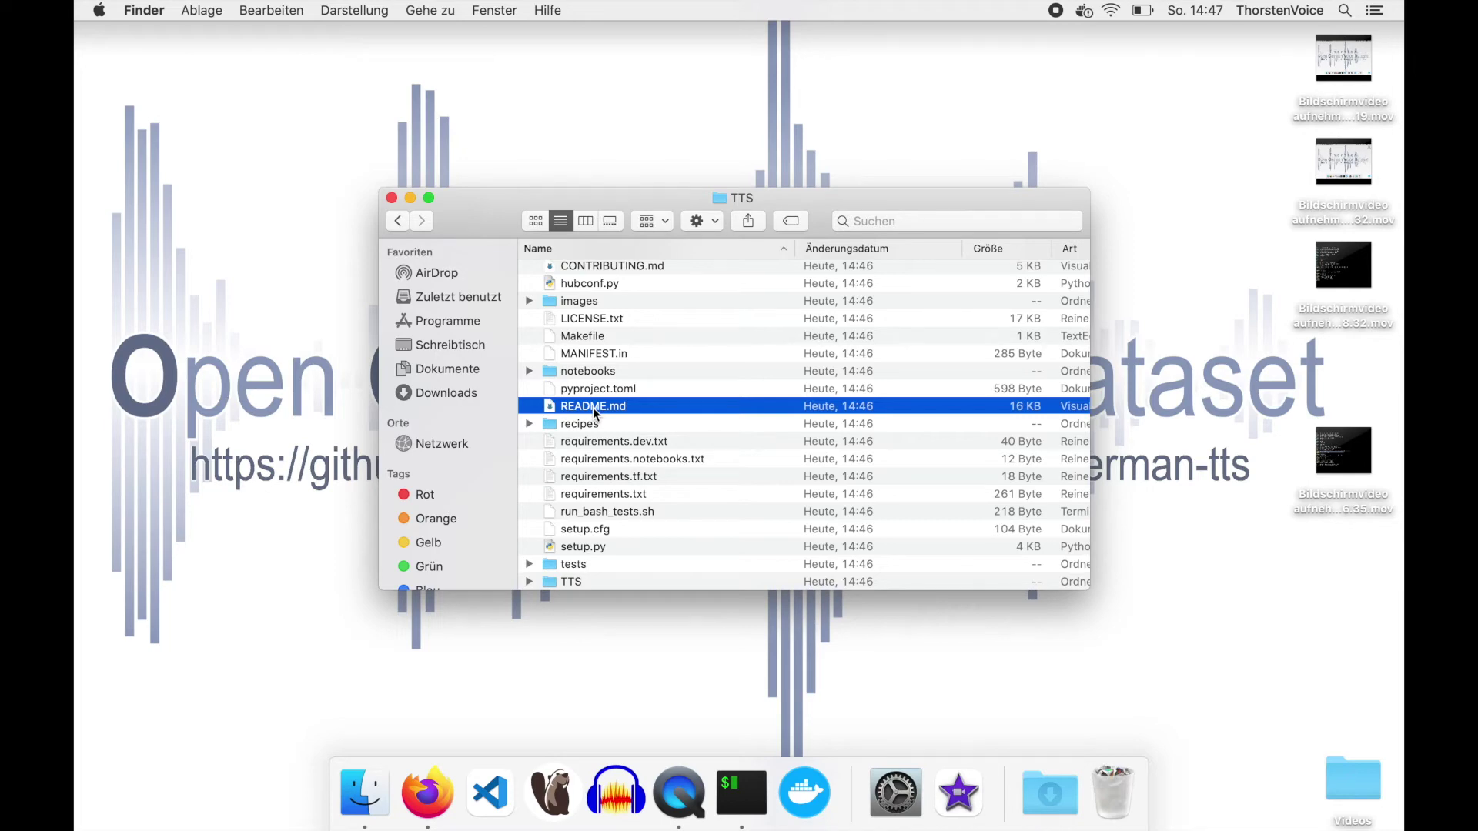
Return to the Terminal, discard the unfinished cd command and print the working directory with pwd.
key("ctrl+Right")
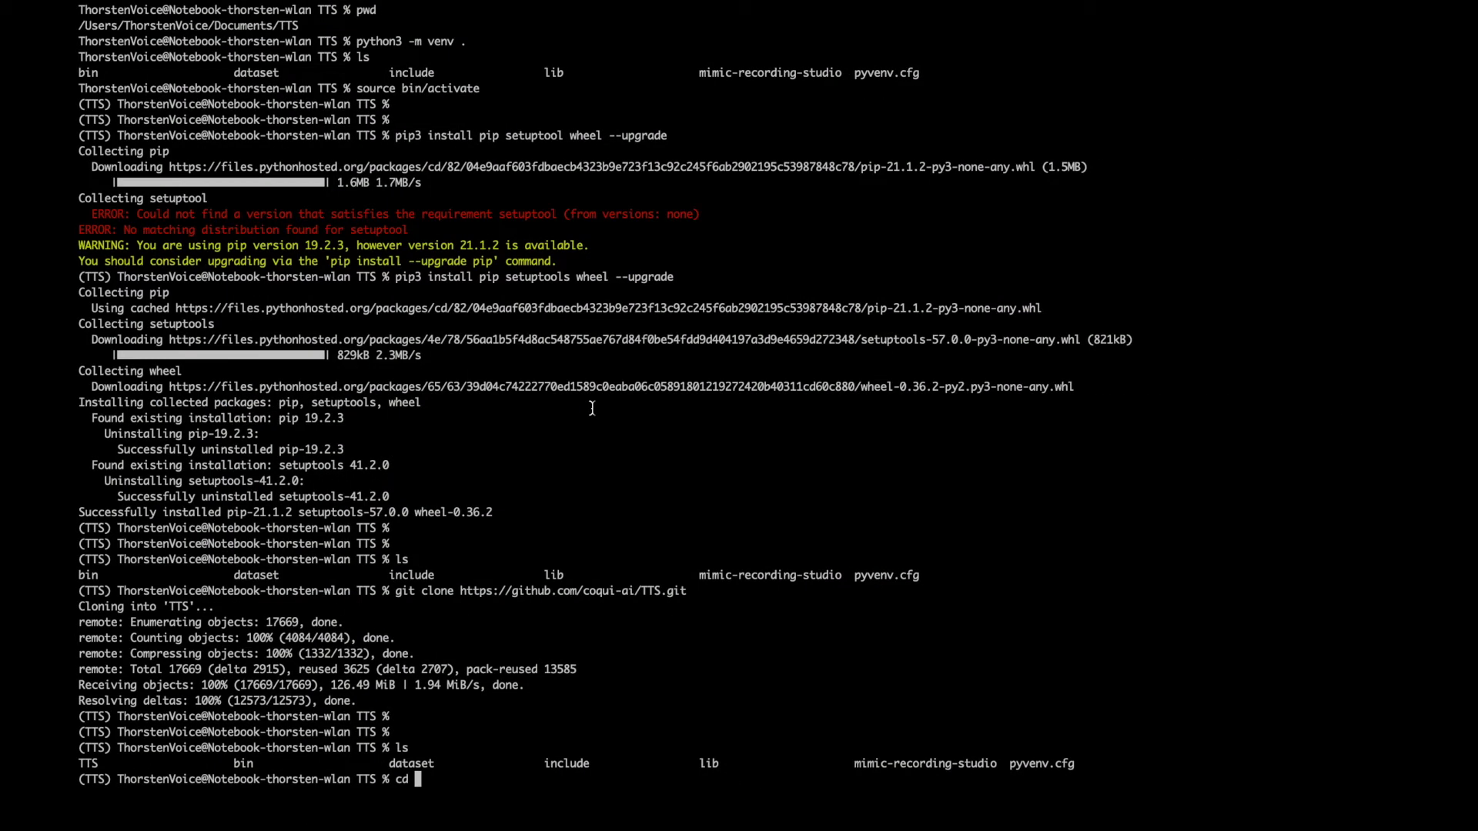
key("BackSpace")
key("BackSpace")
key("BackSpace")
type("pwd")
key("Return")
Change into the cloned repository with "cd TTS" and list its files with ls.
type("cd TTS")
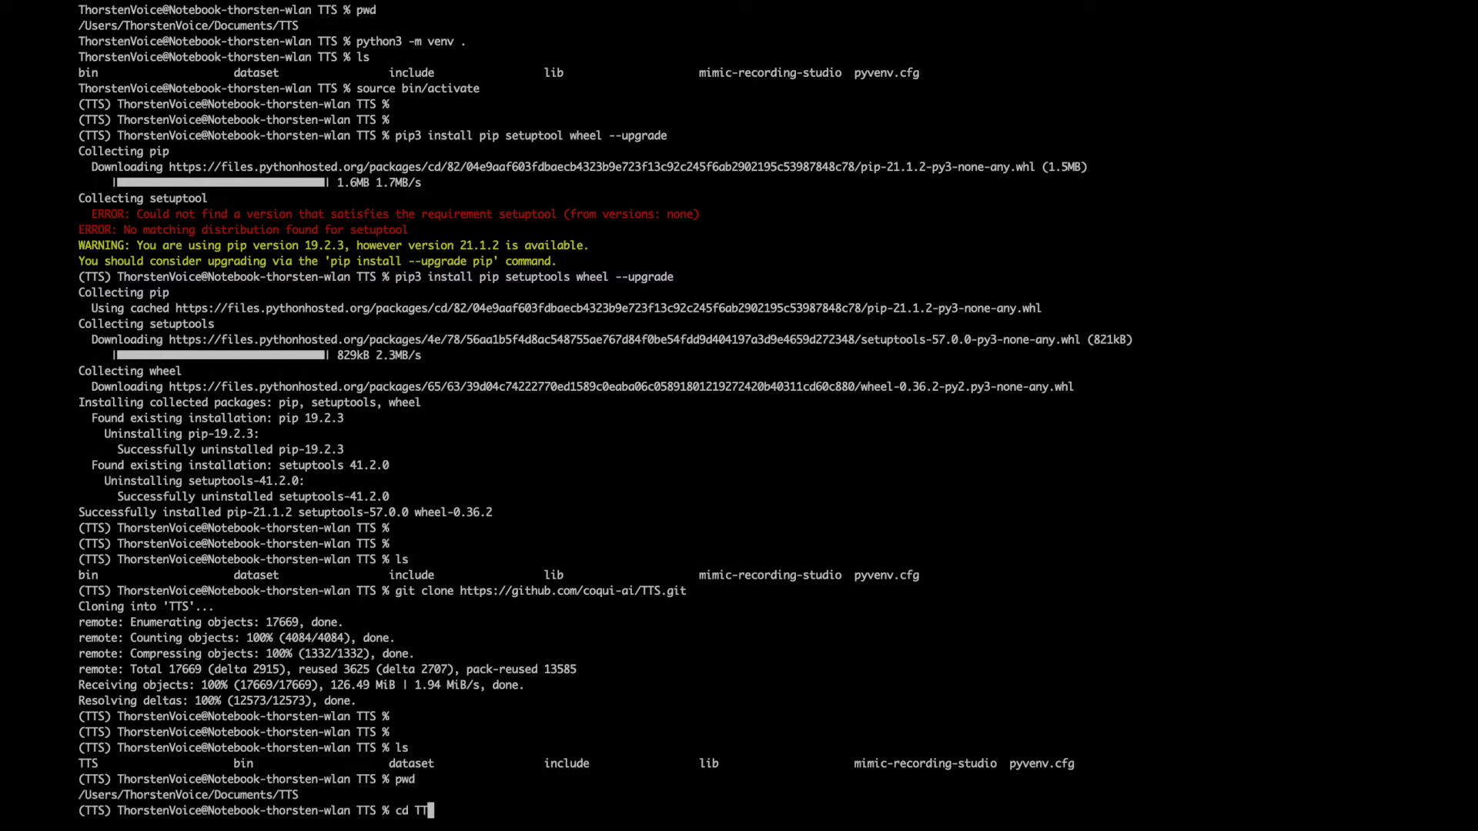
key("Return")
type("ls")
key("Return")
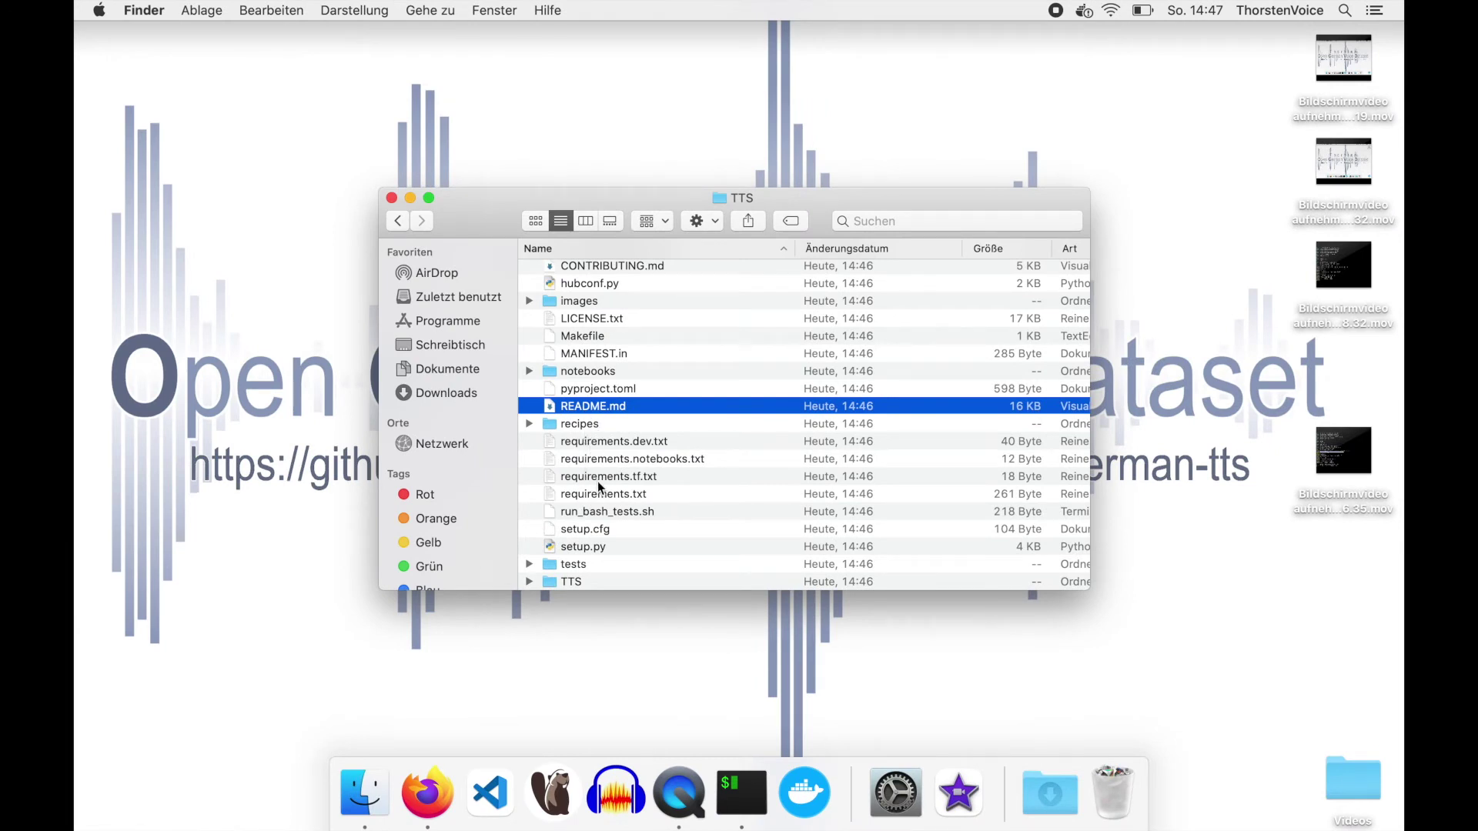
Switch to Finder and open requirements.txt from the cloned TTS folder in Visual Studio Code.
left_click(613, 495)
right_click(613, 495)
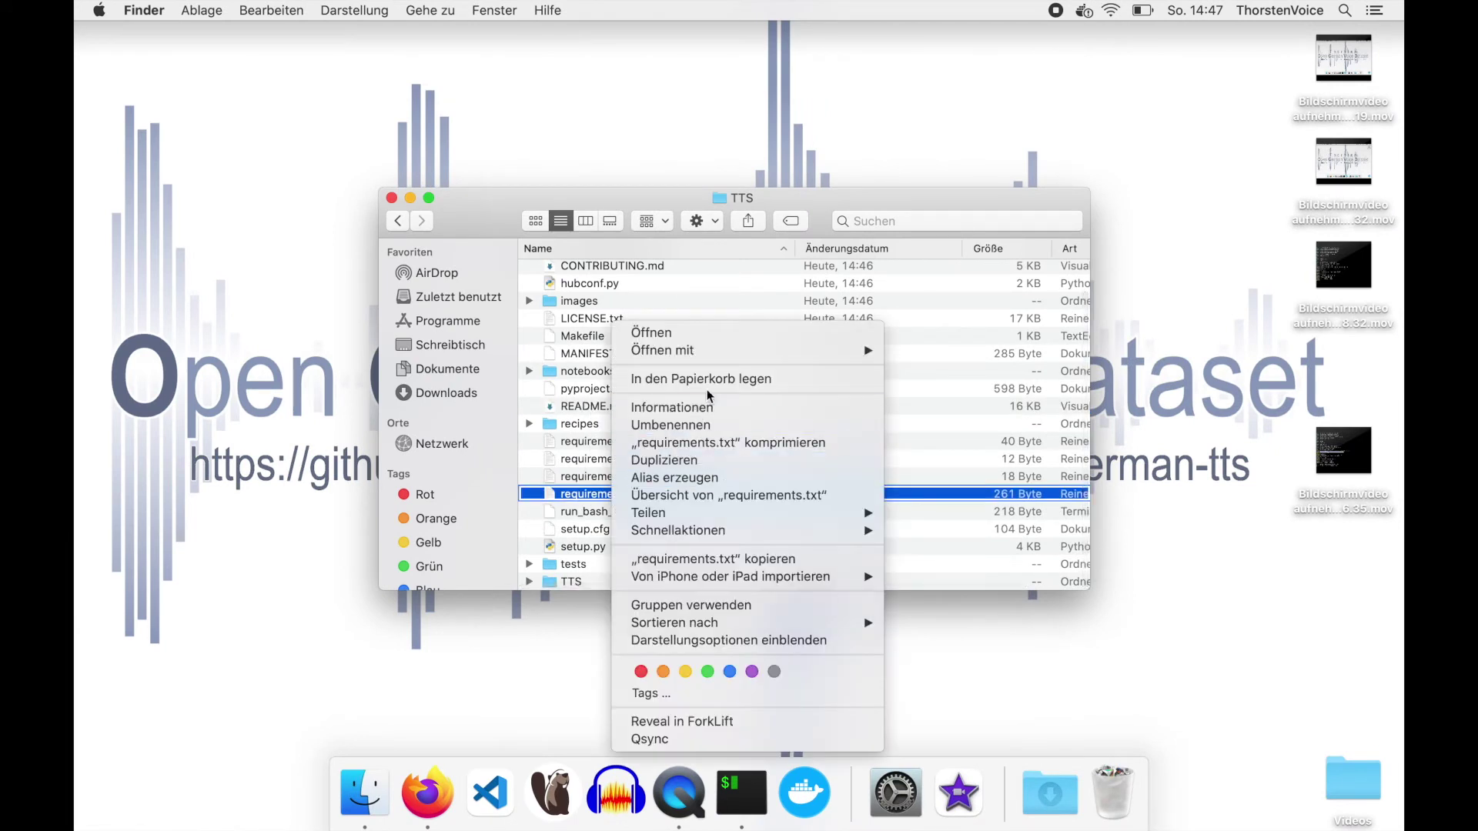
mouse_move(737, 350)
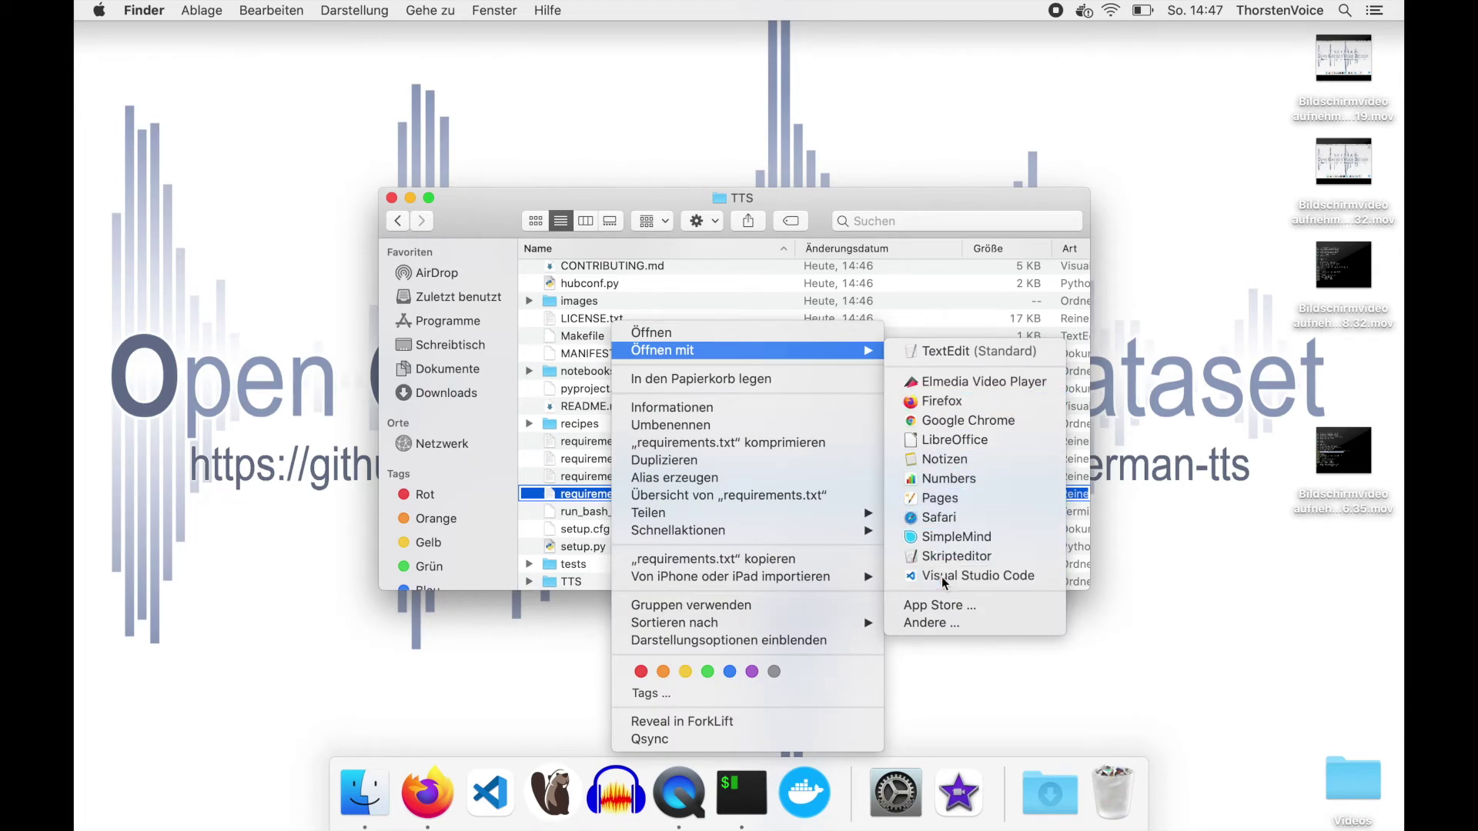
left_click(959, 576)
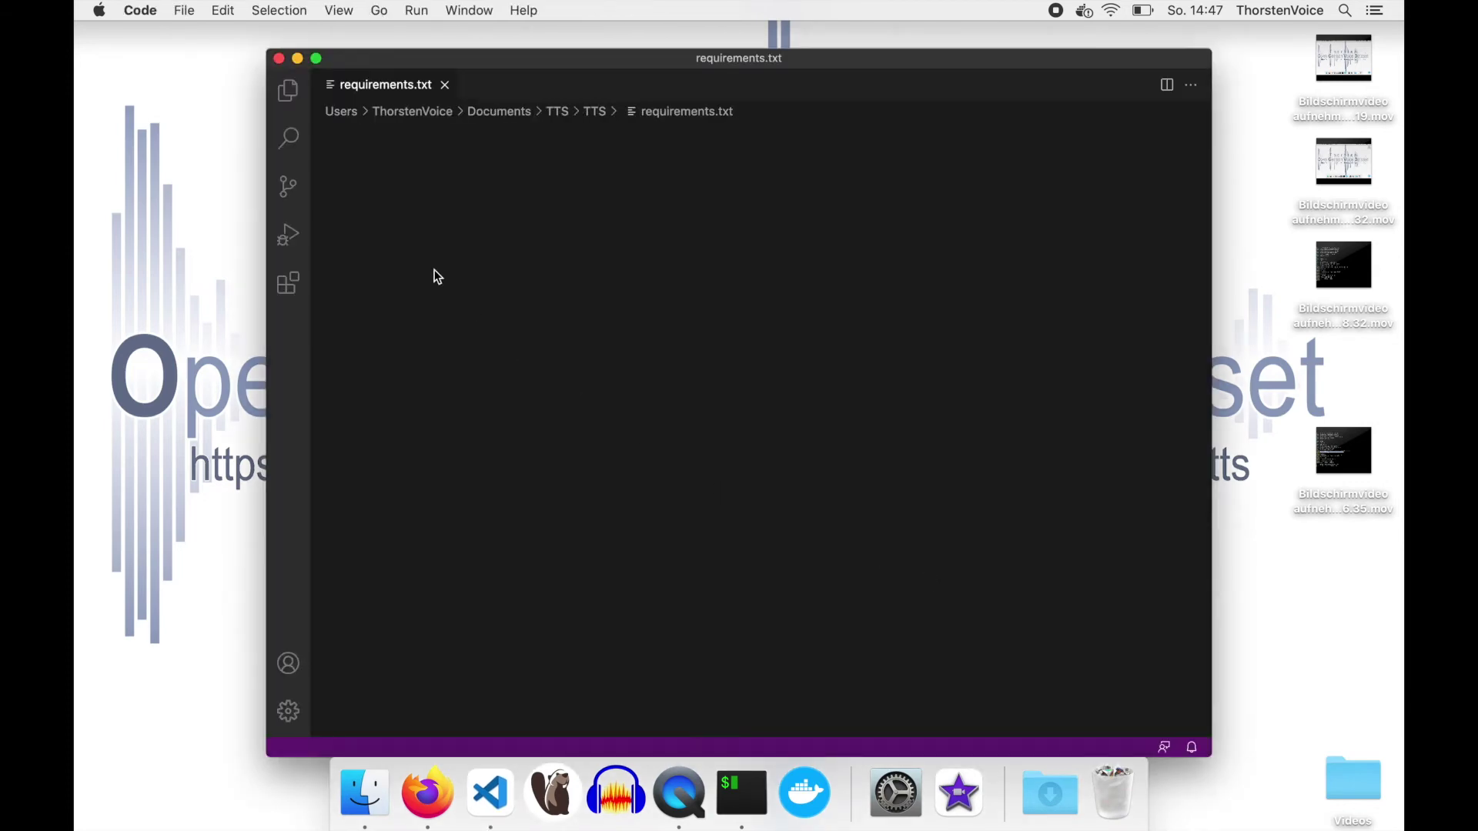
Look through the Python packages and version pins in requirements.txt.
left_click(467, 165)
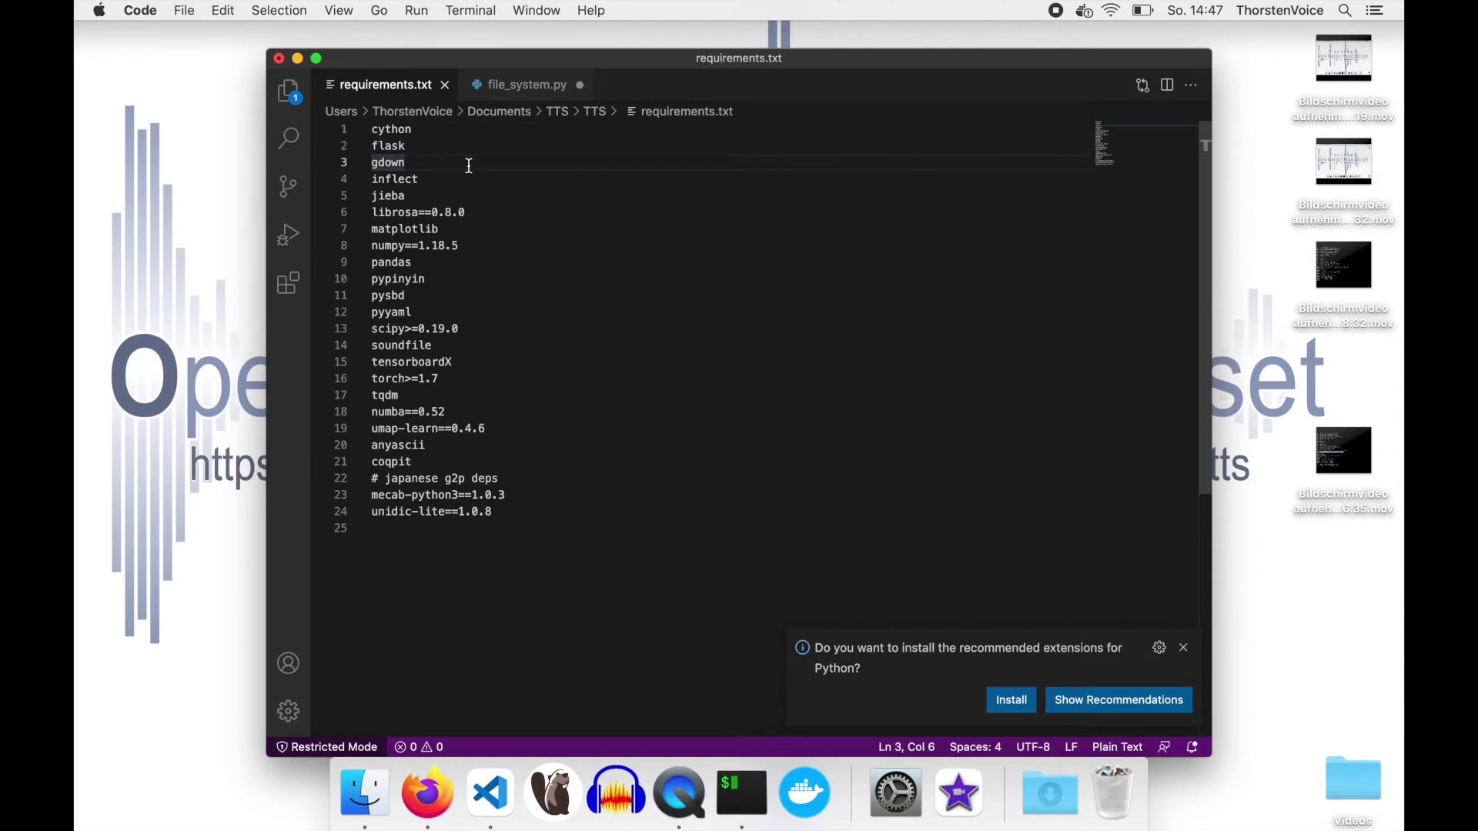
key("Up")
key("Up")
key("Down")
key("Up")
key("Right")
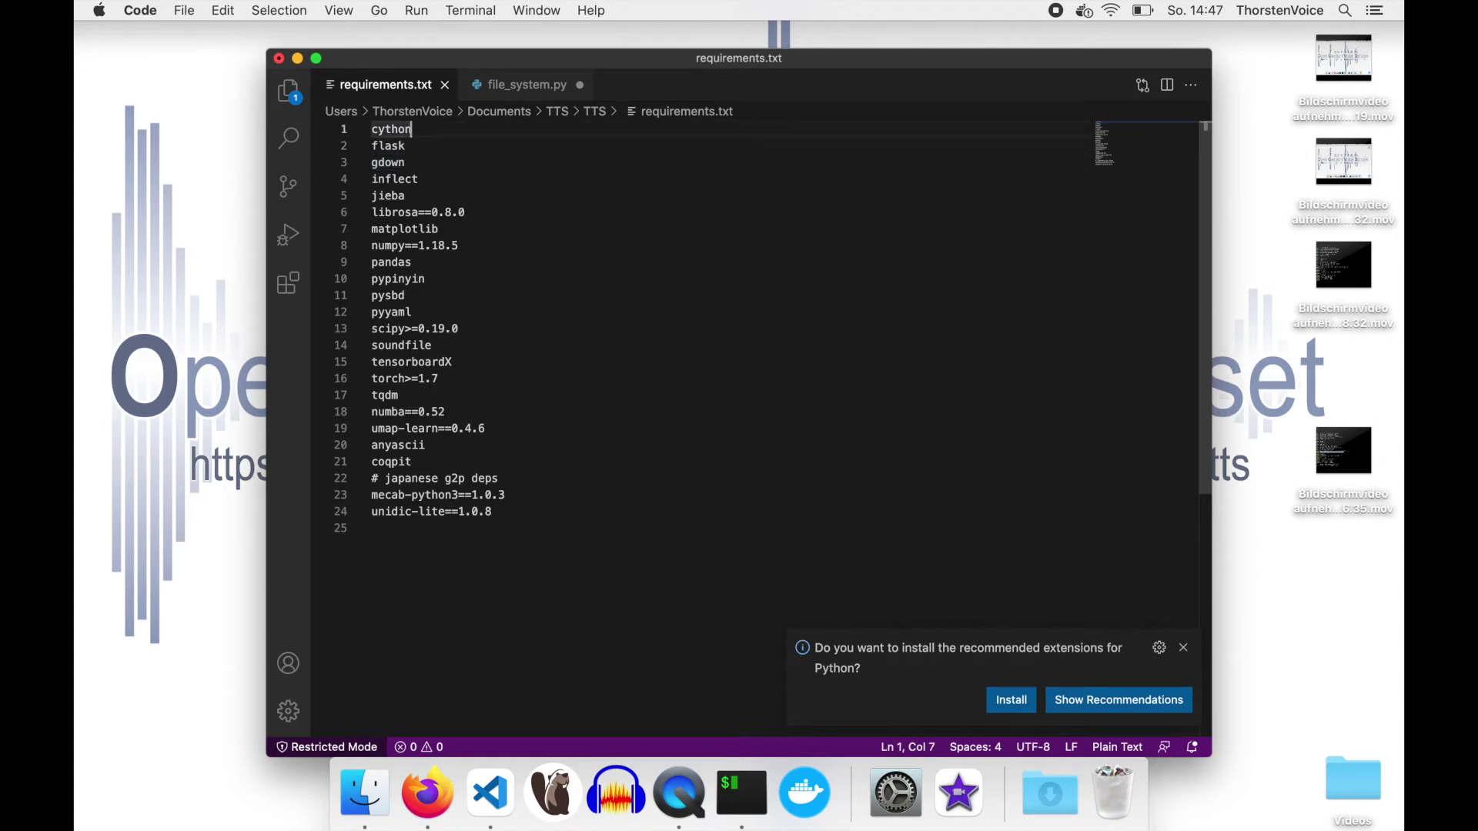
key("Down")
key("Down")
key("Down")
key("Down")
key("Down")
Switch to the Terminal and install the listed dependencies with "pip3 install -r requirements.txt".
key("super+Tab")
key("super+Tab")
key("super+Tab")
type("pip3 install -rt")
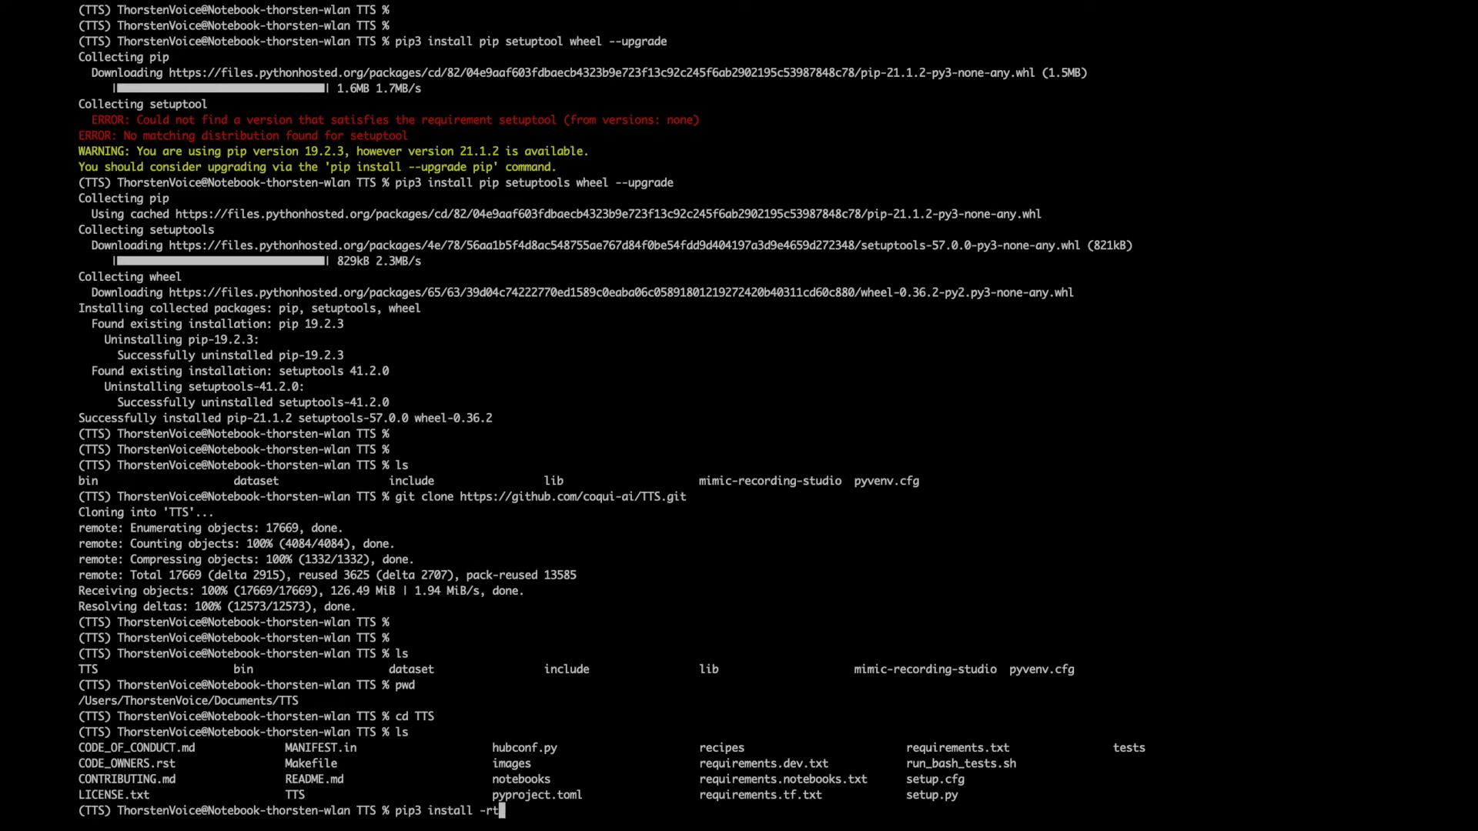
key("BackSpace")
type("req")
key("Tab")
type("t")
key("Tab")
type("xt")
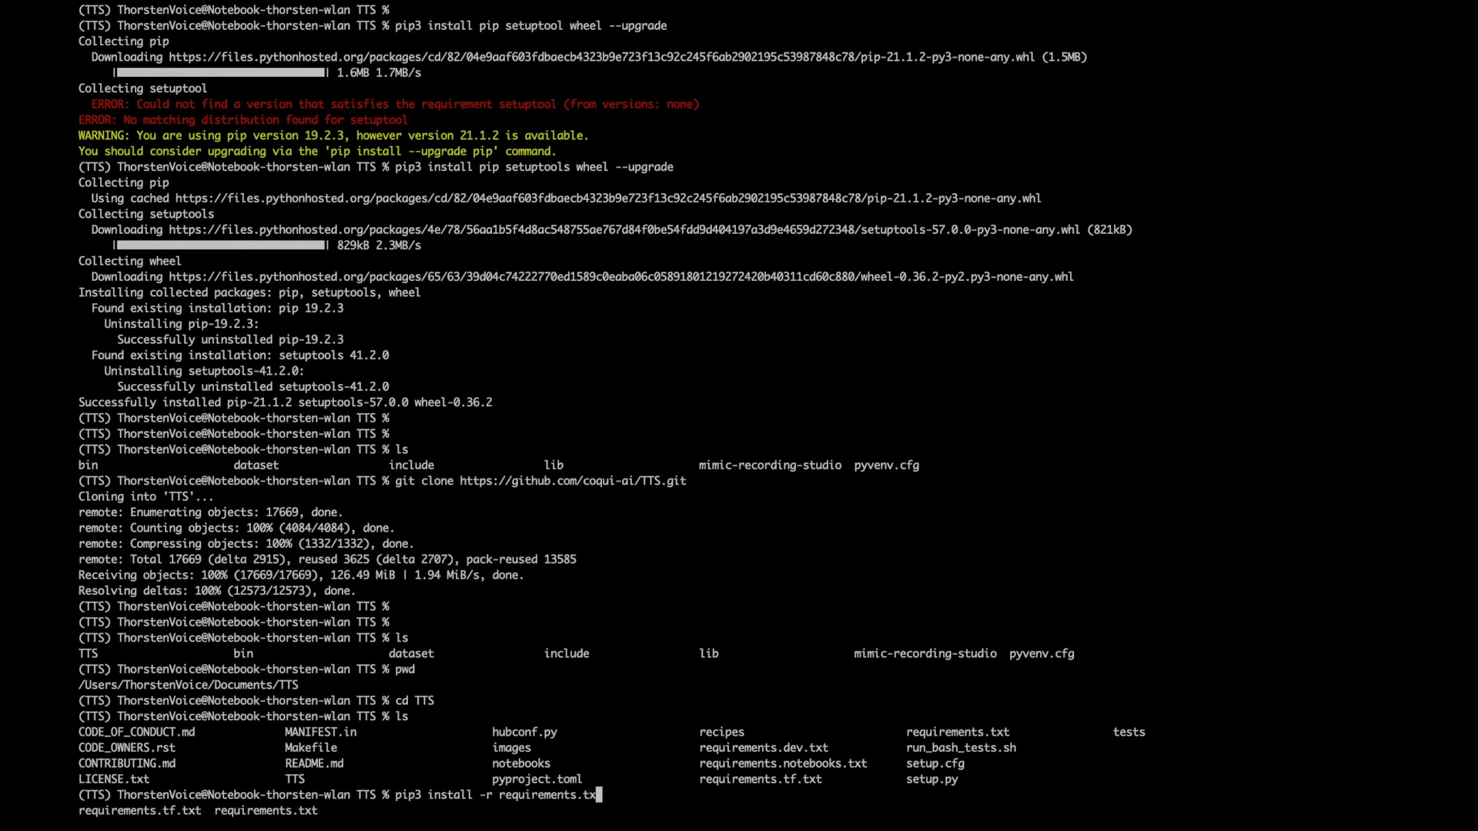
key("Return")
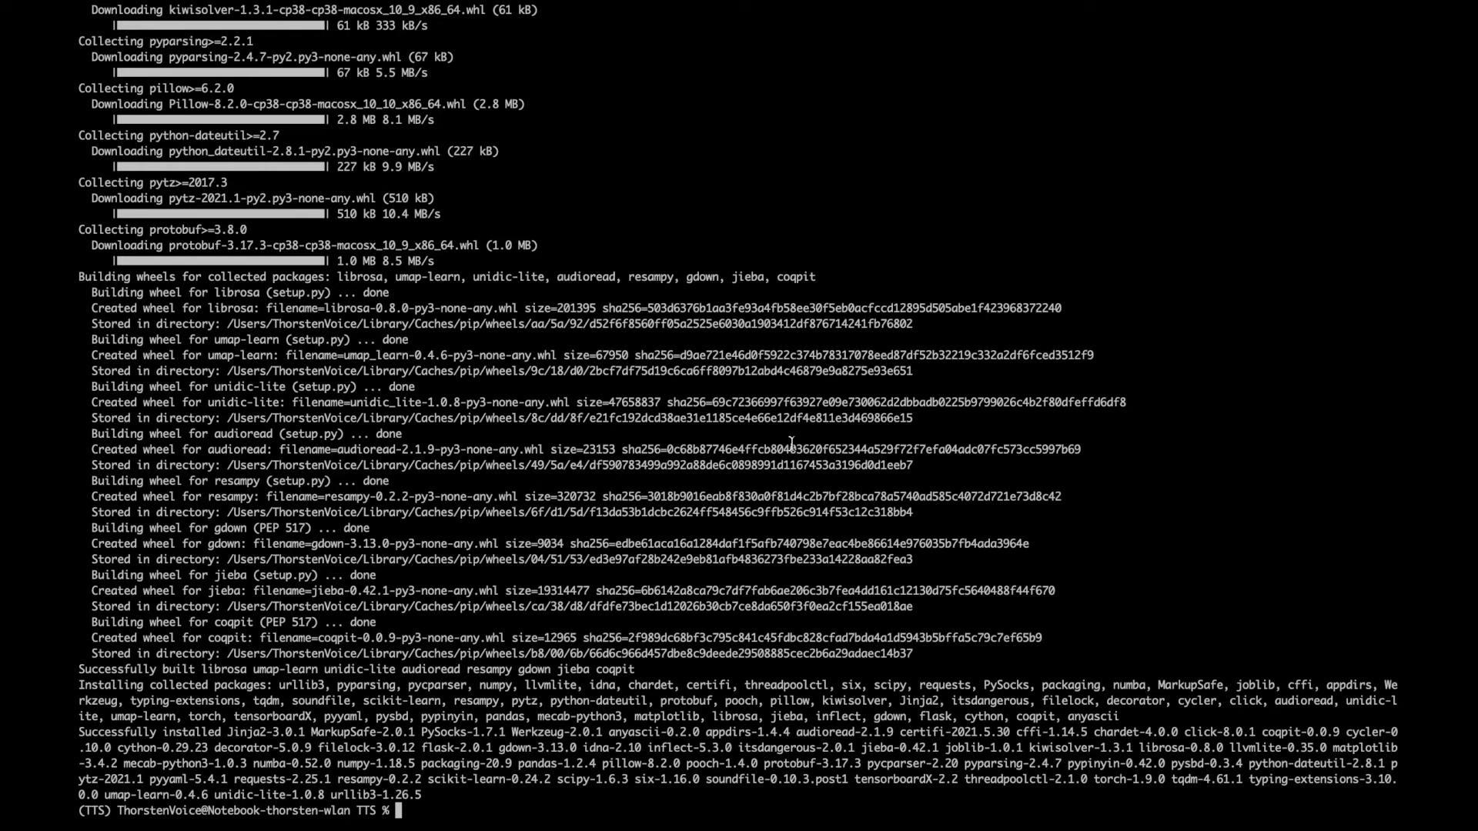
Page through the installed Python packages with "pip3 list | more", then leave the pager.
key("Return")
key("Return")
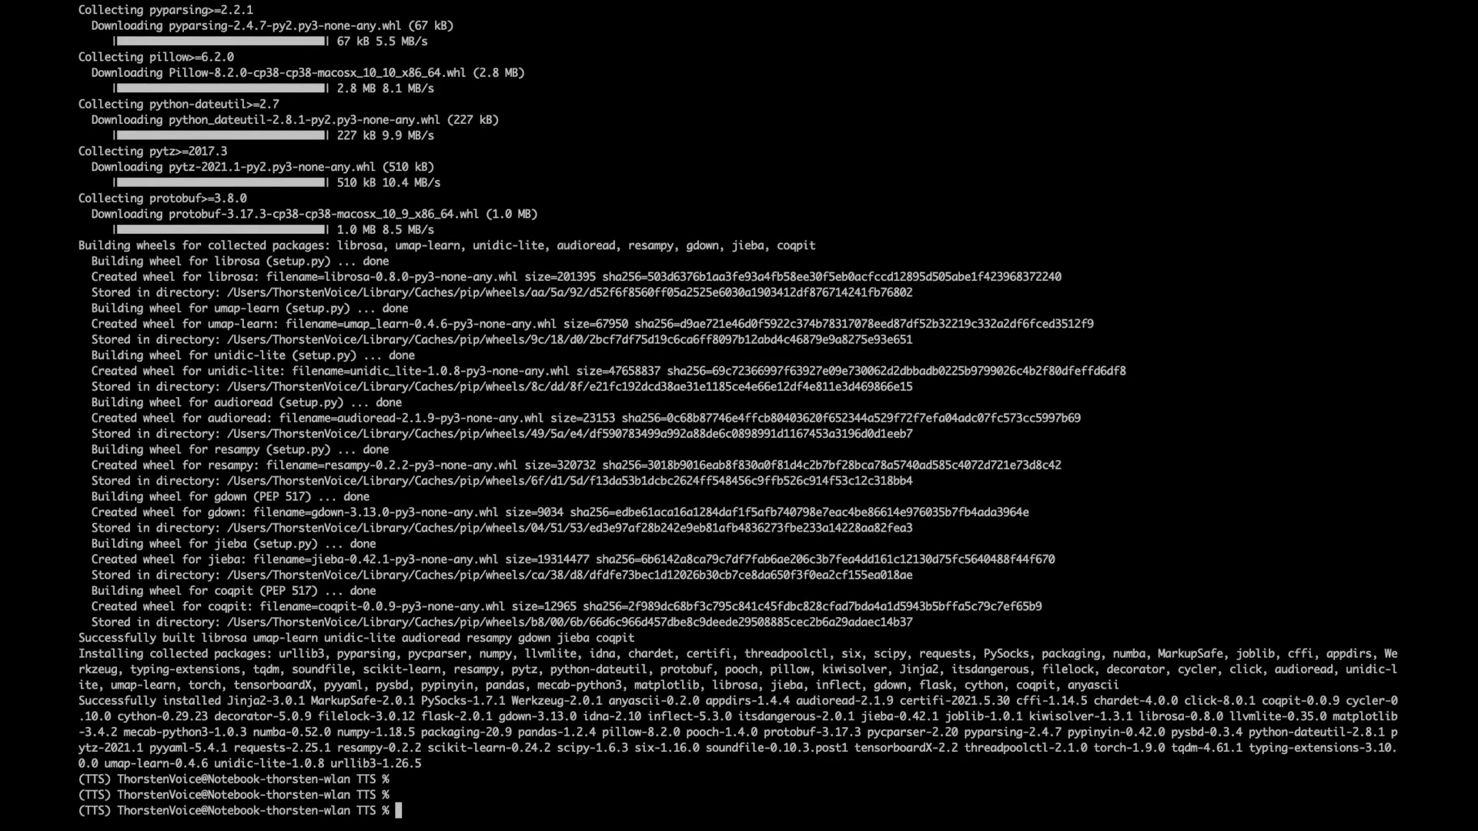
type("pip3 list | more")
key("Return")
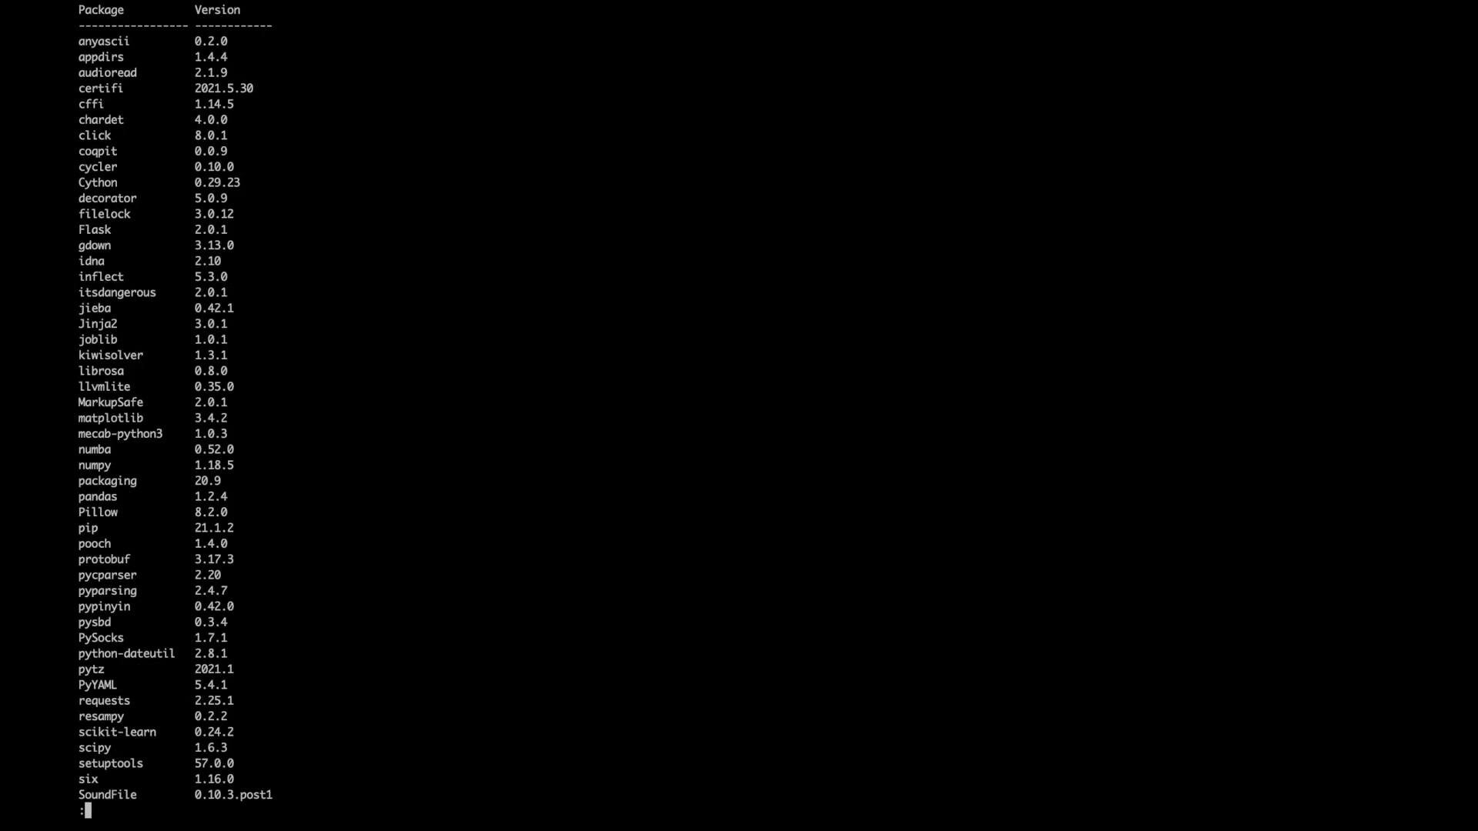
key("space")
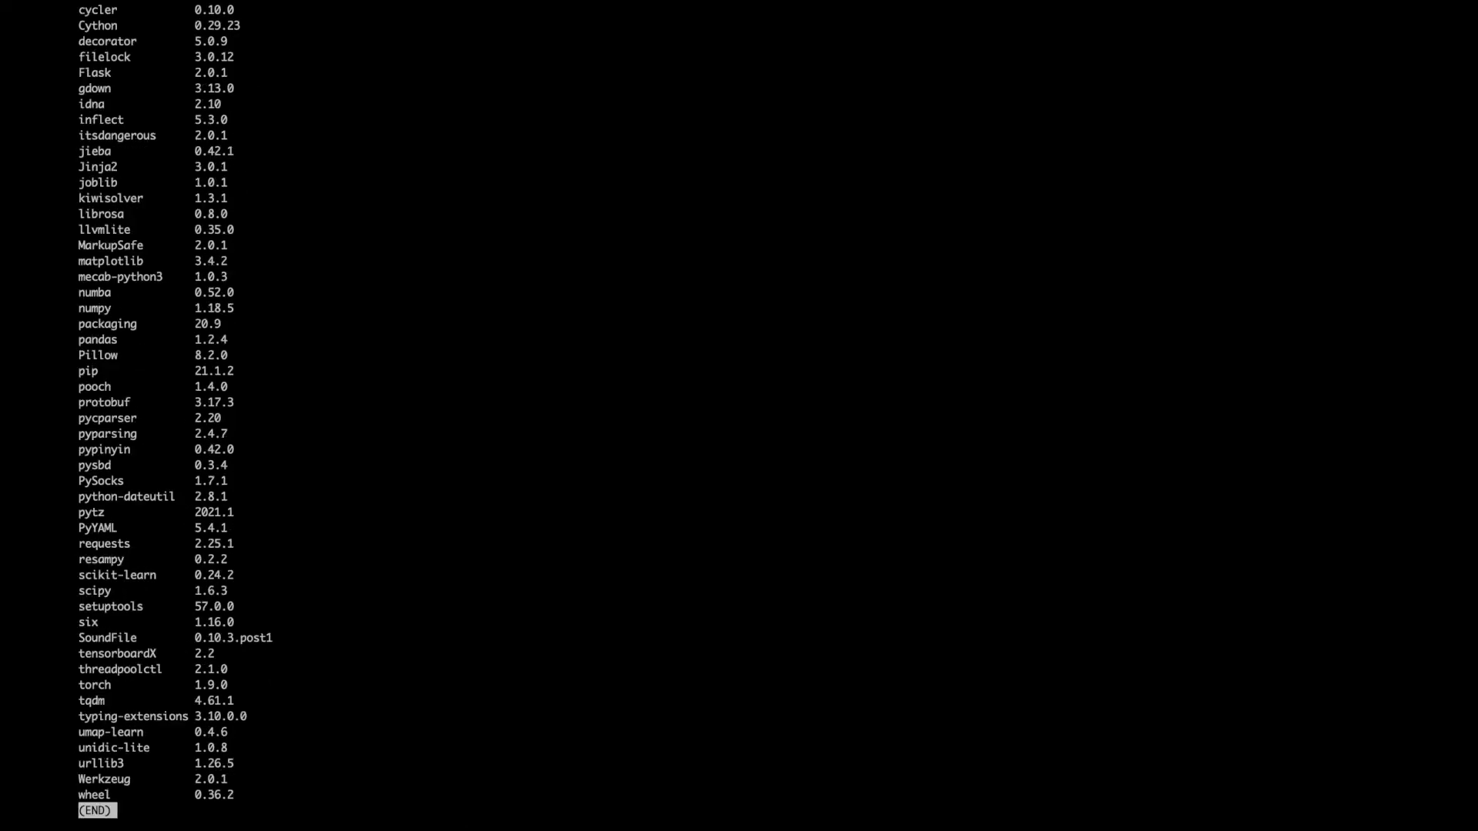
key("q")
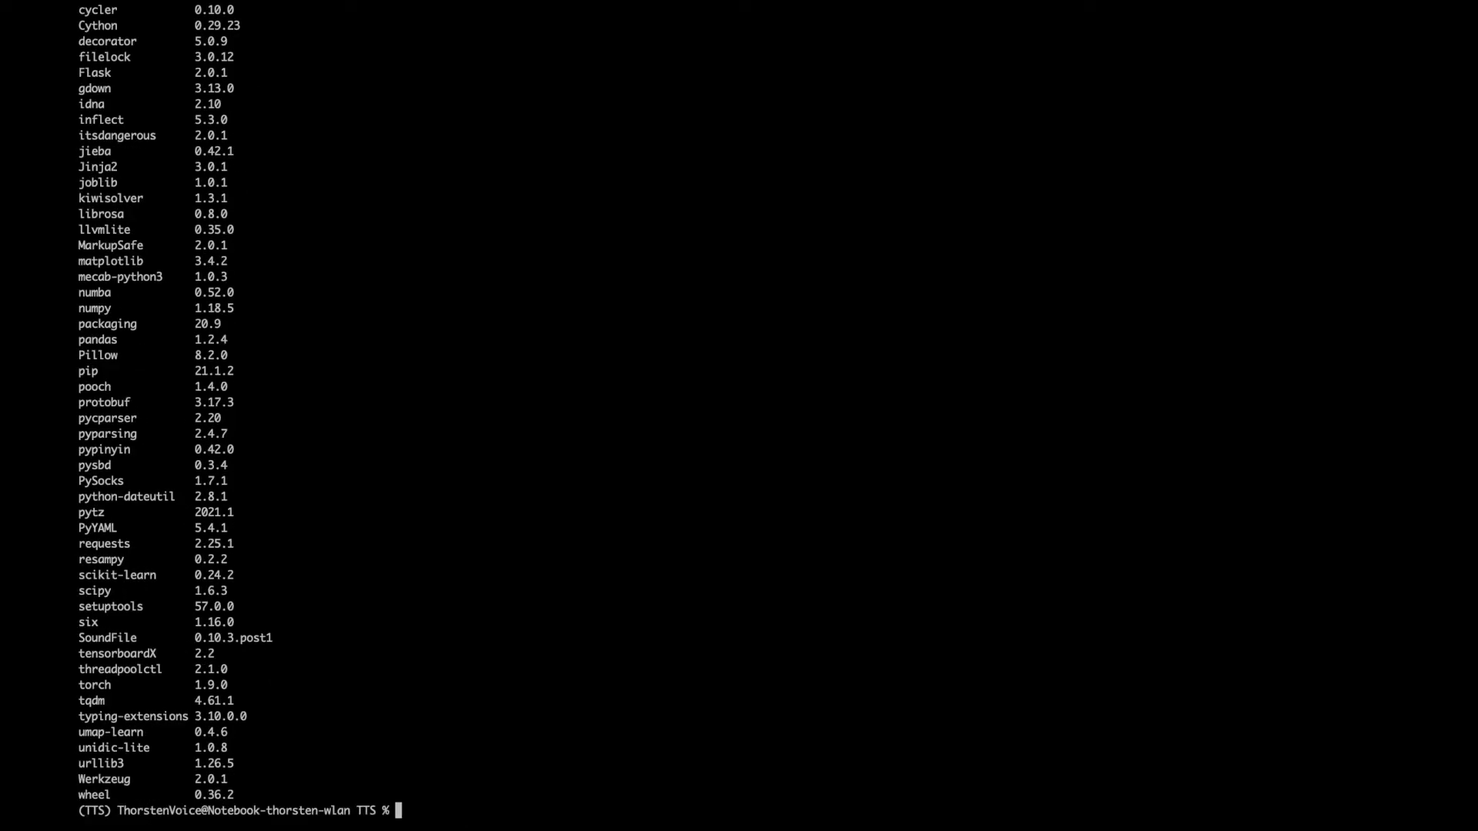
Install Coqui TTS from the cloned source with "python3 ./setup.py install".
key("Return")
key("Return")
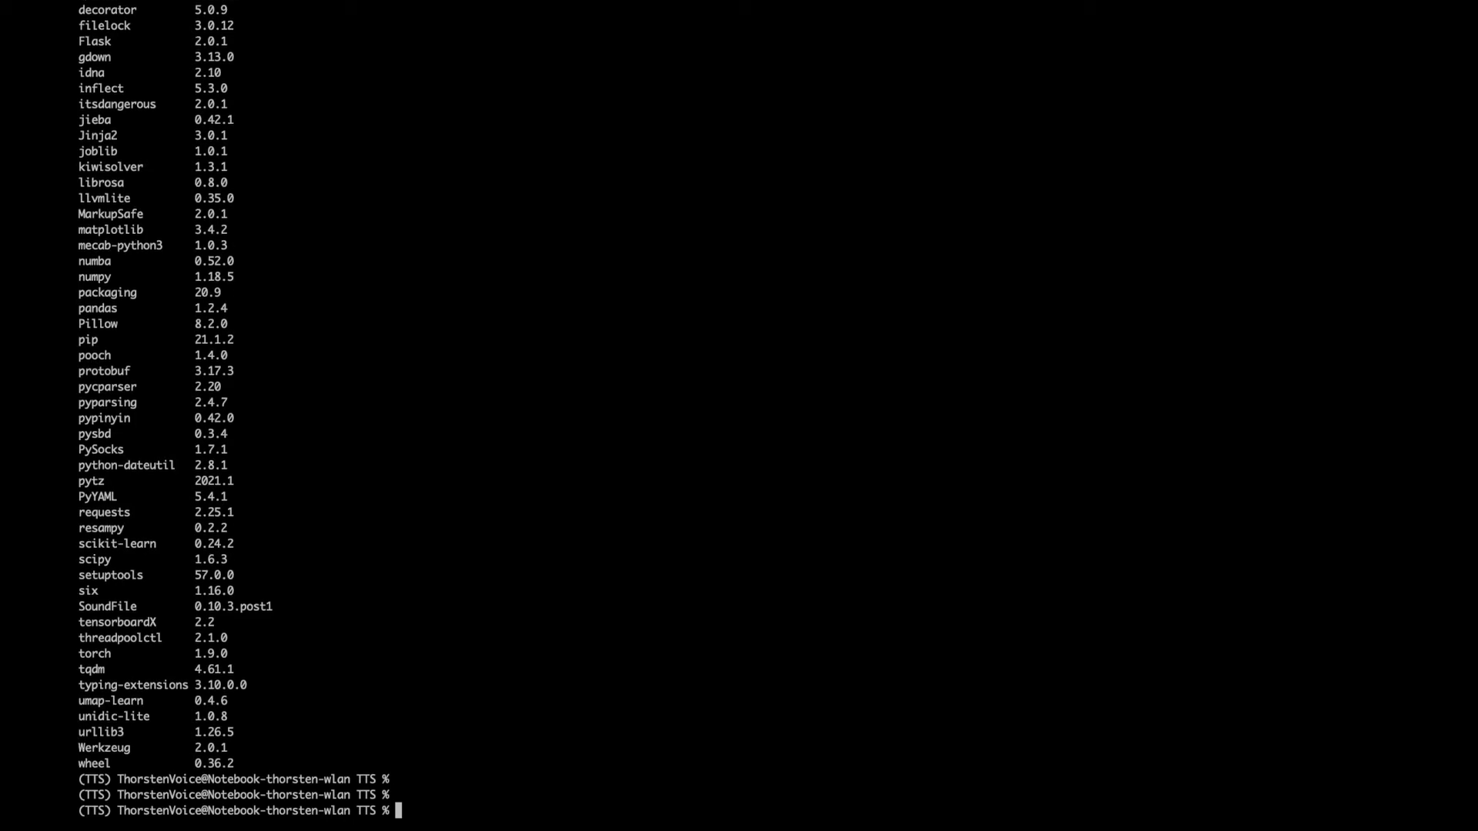
type("python3 ./se")
key("Tab")
type("py install")
key("Return")
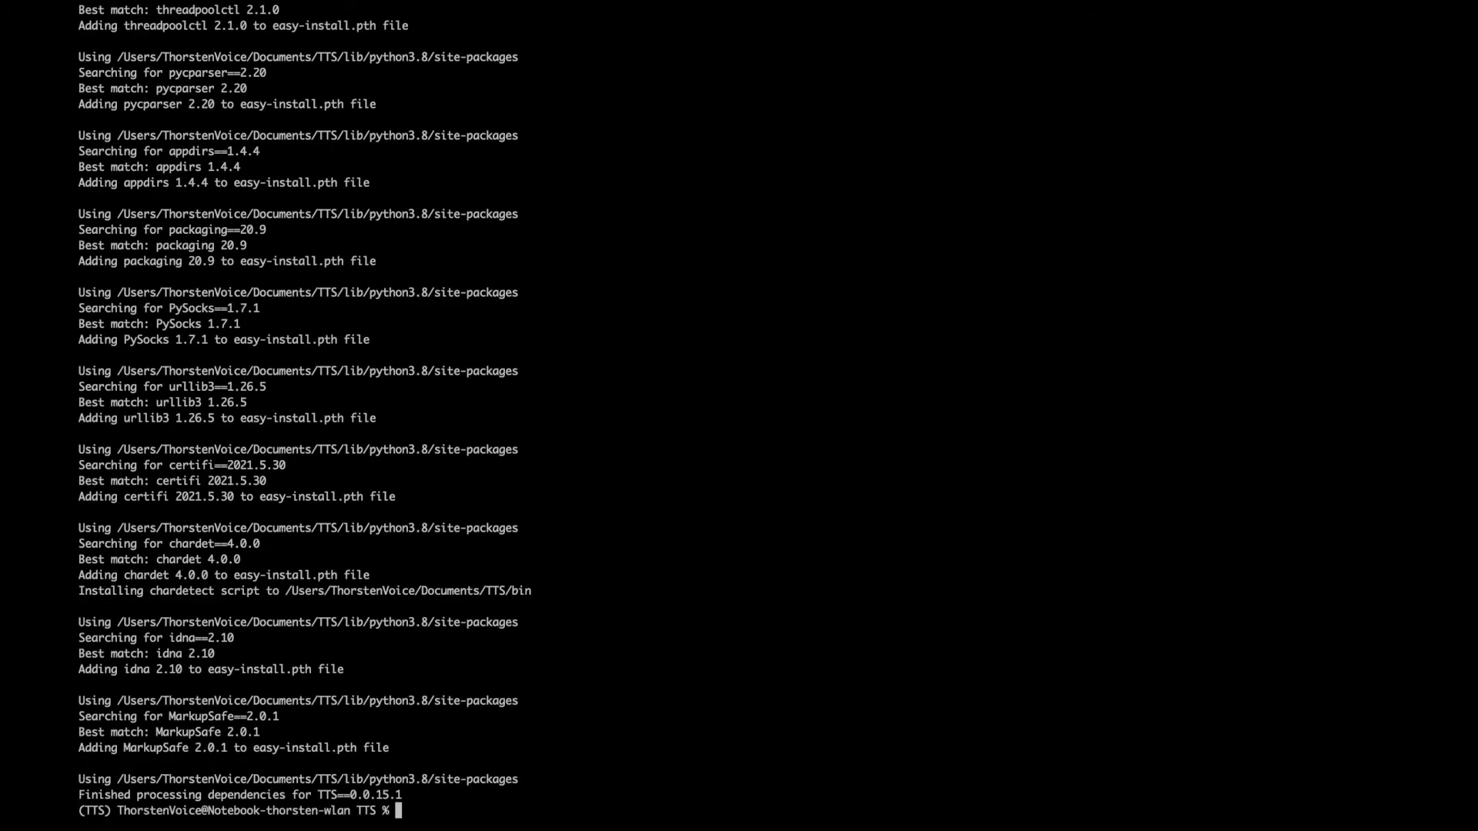
Check the installed TTS package and its version with "pip3 list | grep TTS".
key("Return")
key("Return")
type("pip3 lis")
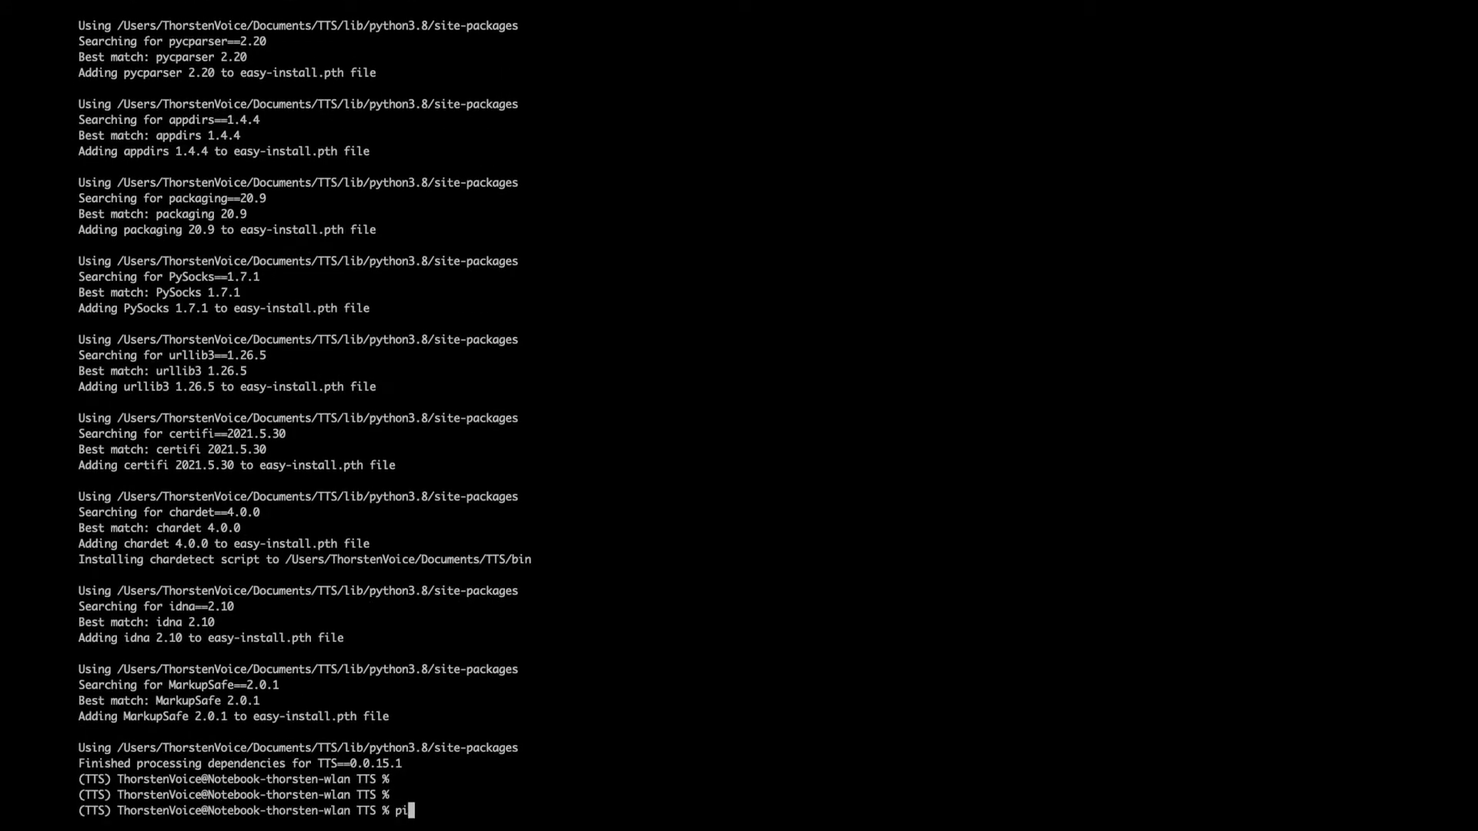
type("t | grep TTS")
key("Return")
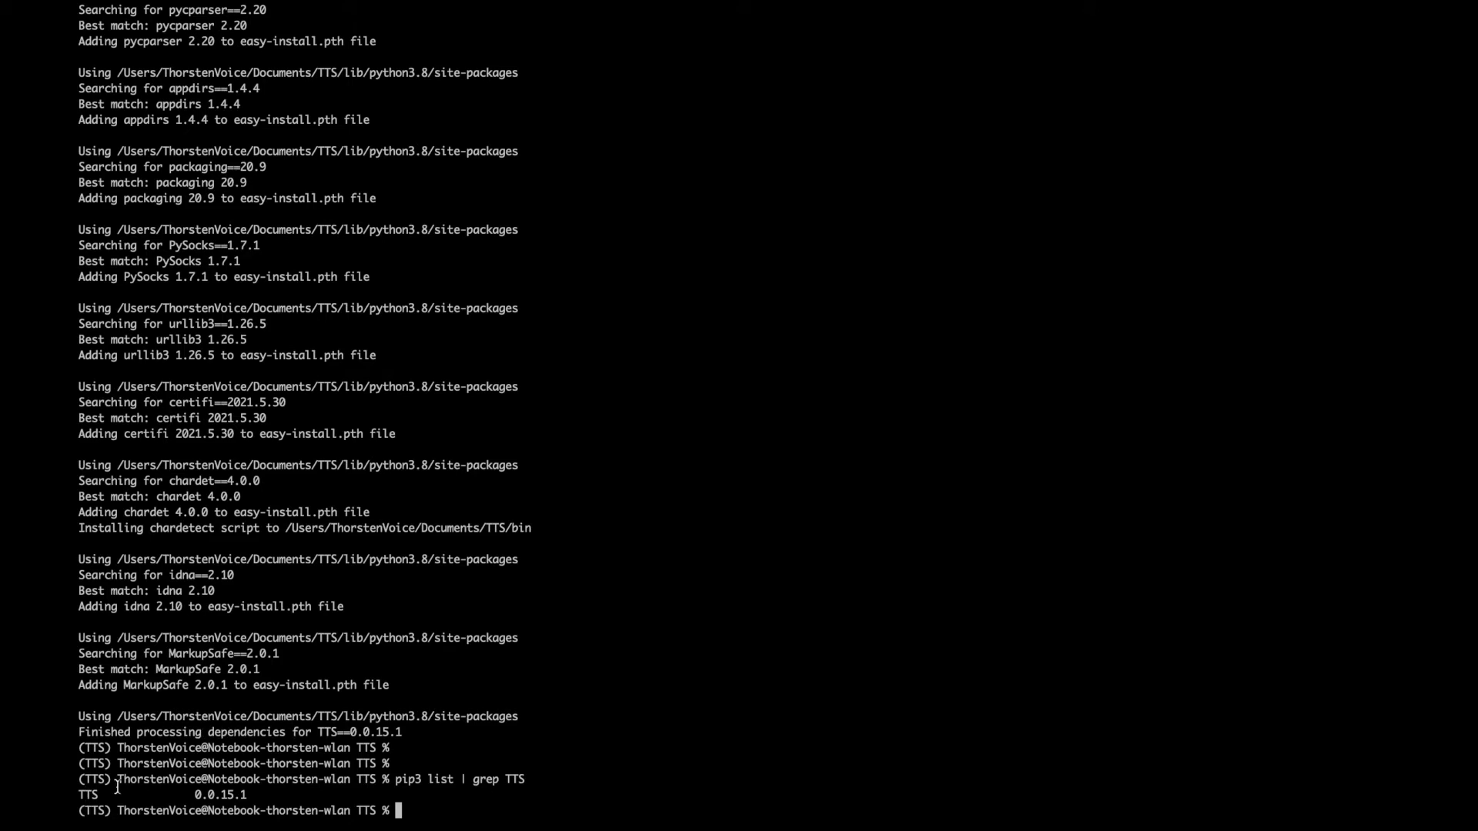
double_click(87, 793)
left_click(244, 794)
left_click_drag(244, 795, 221, 794)
key("Return")
key("Return")
key("Return")
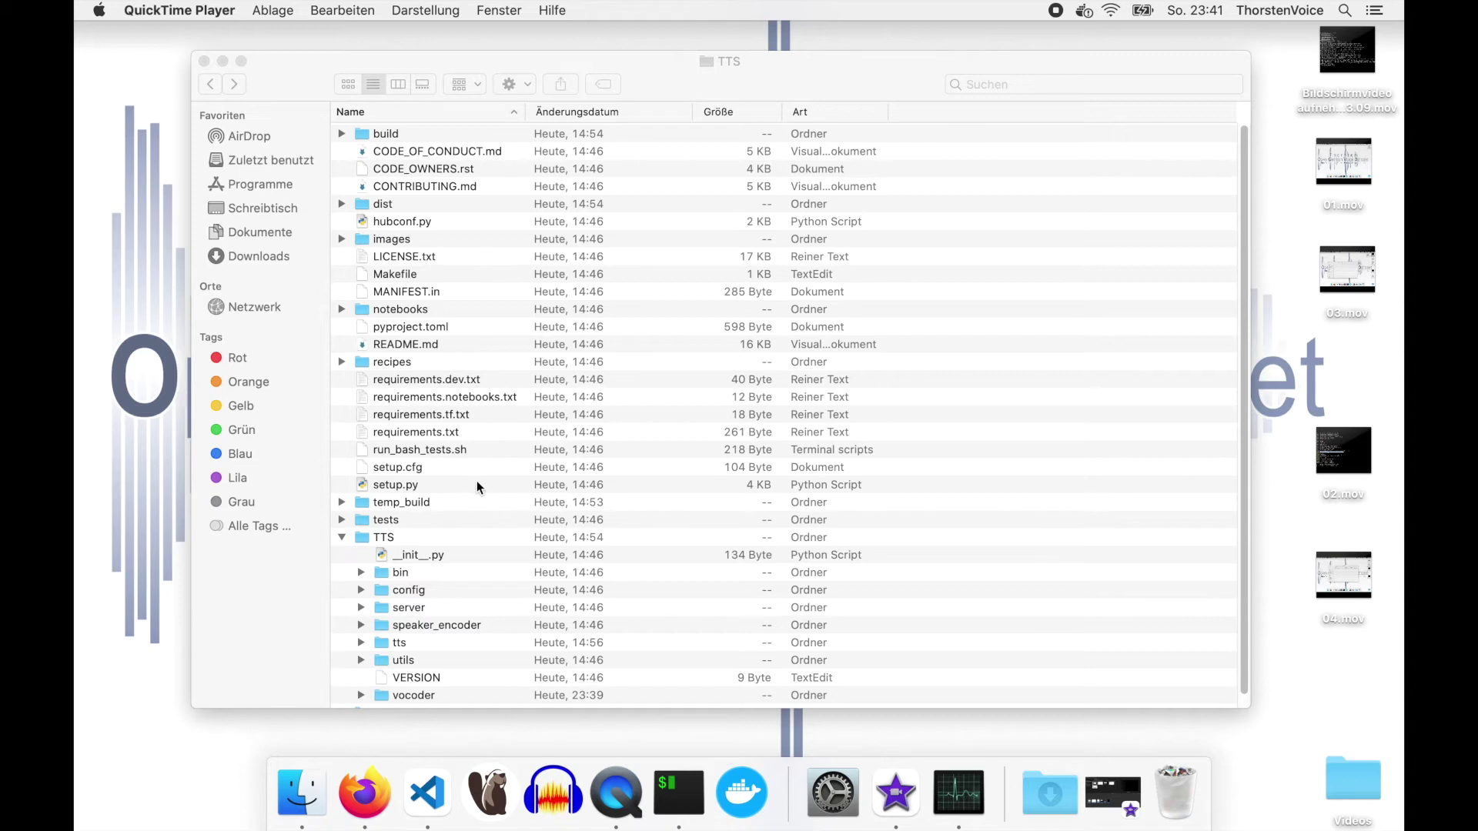
Open the TTS package folder in Finder and go into its tts subfolder.
double_click(394, 537)
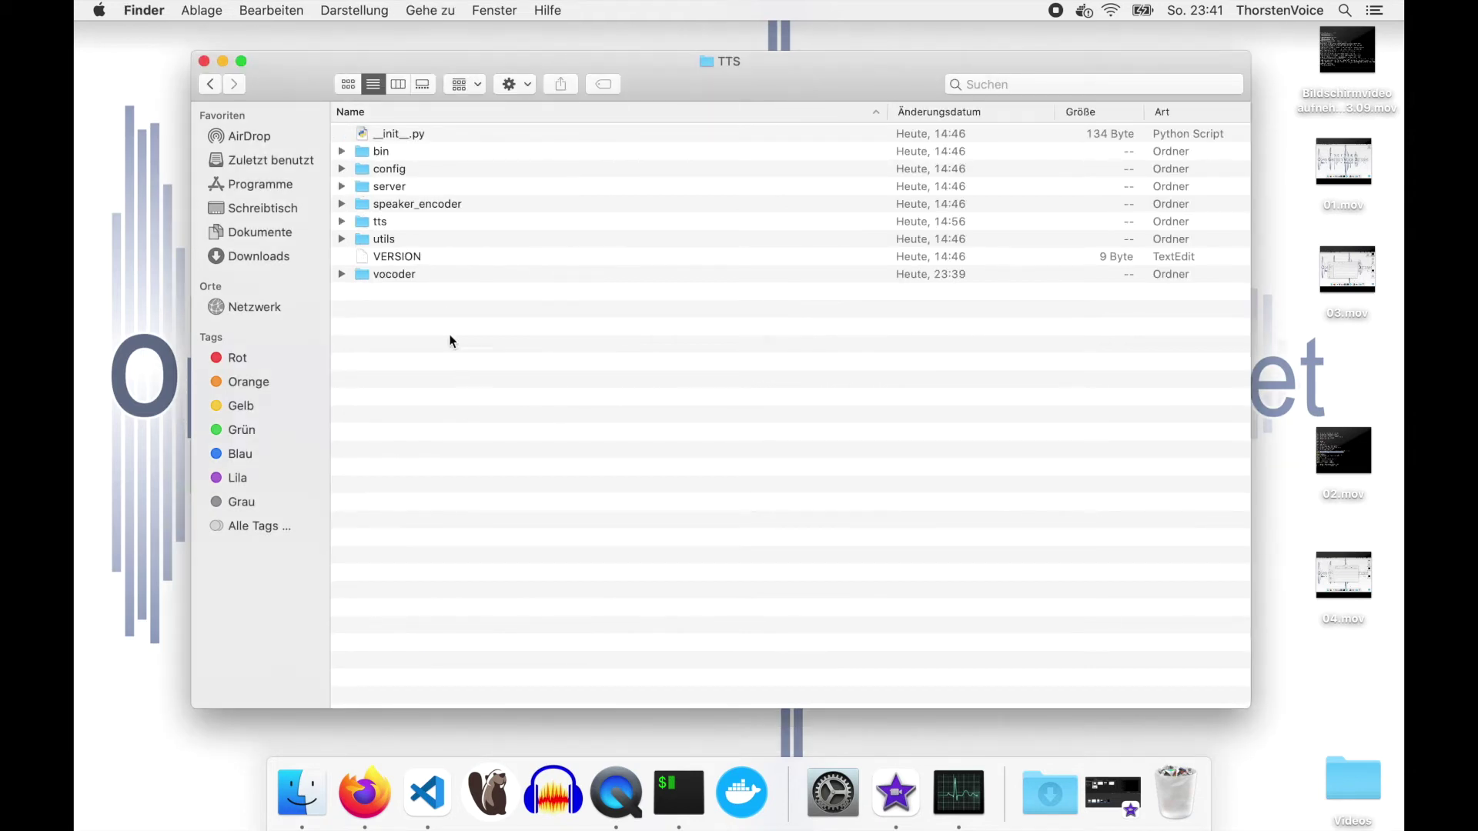
left_click(416, 221)
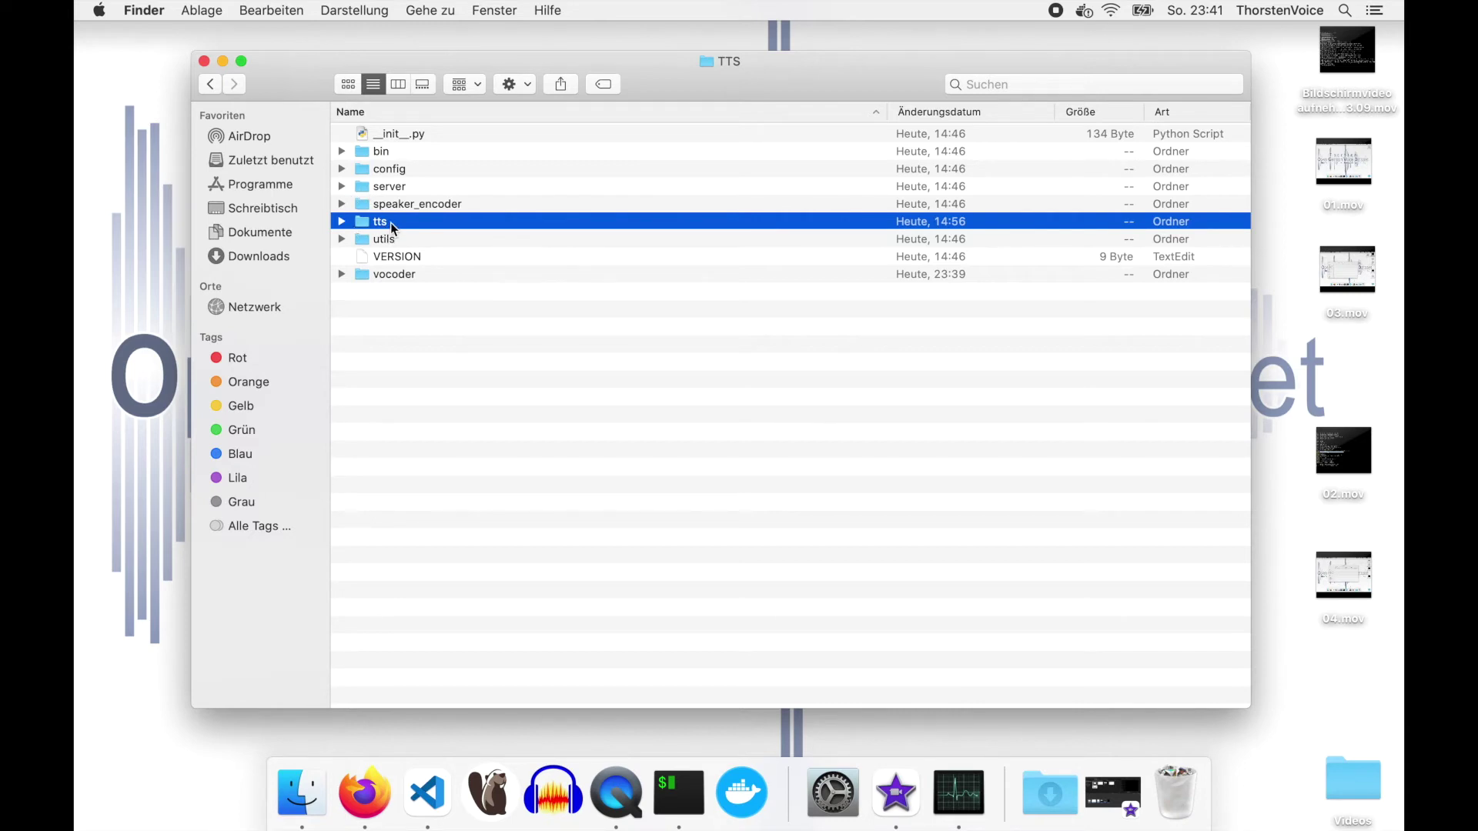
double_click(390, 223)
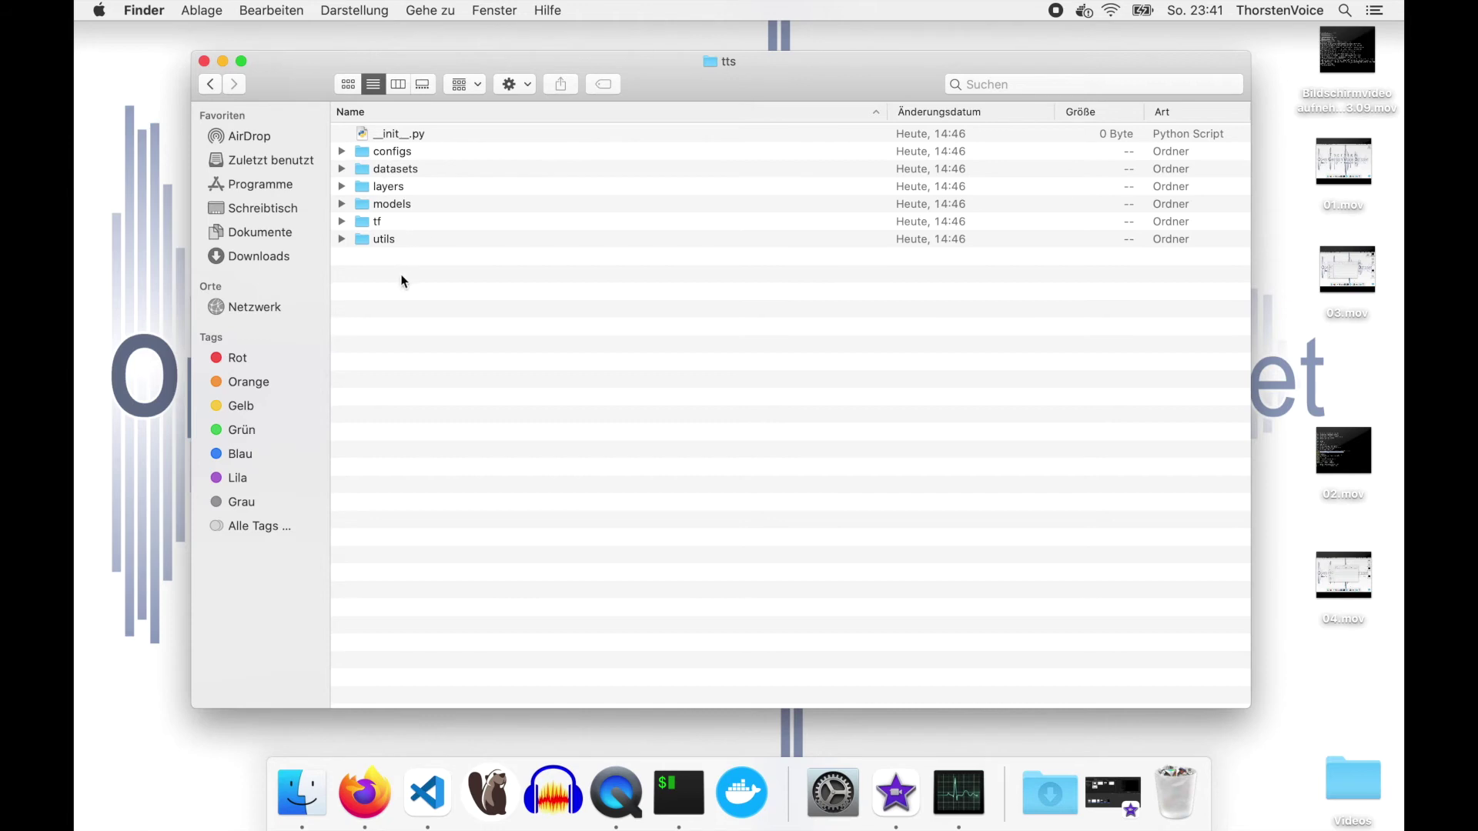
Look into the vocoder folder of the TTS package, return to the package folder, and select the tts and vocoder folders together.
left_click(211, 85)
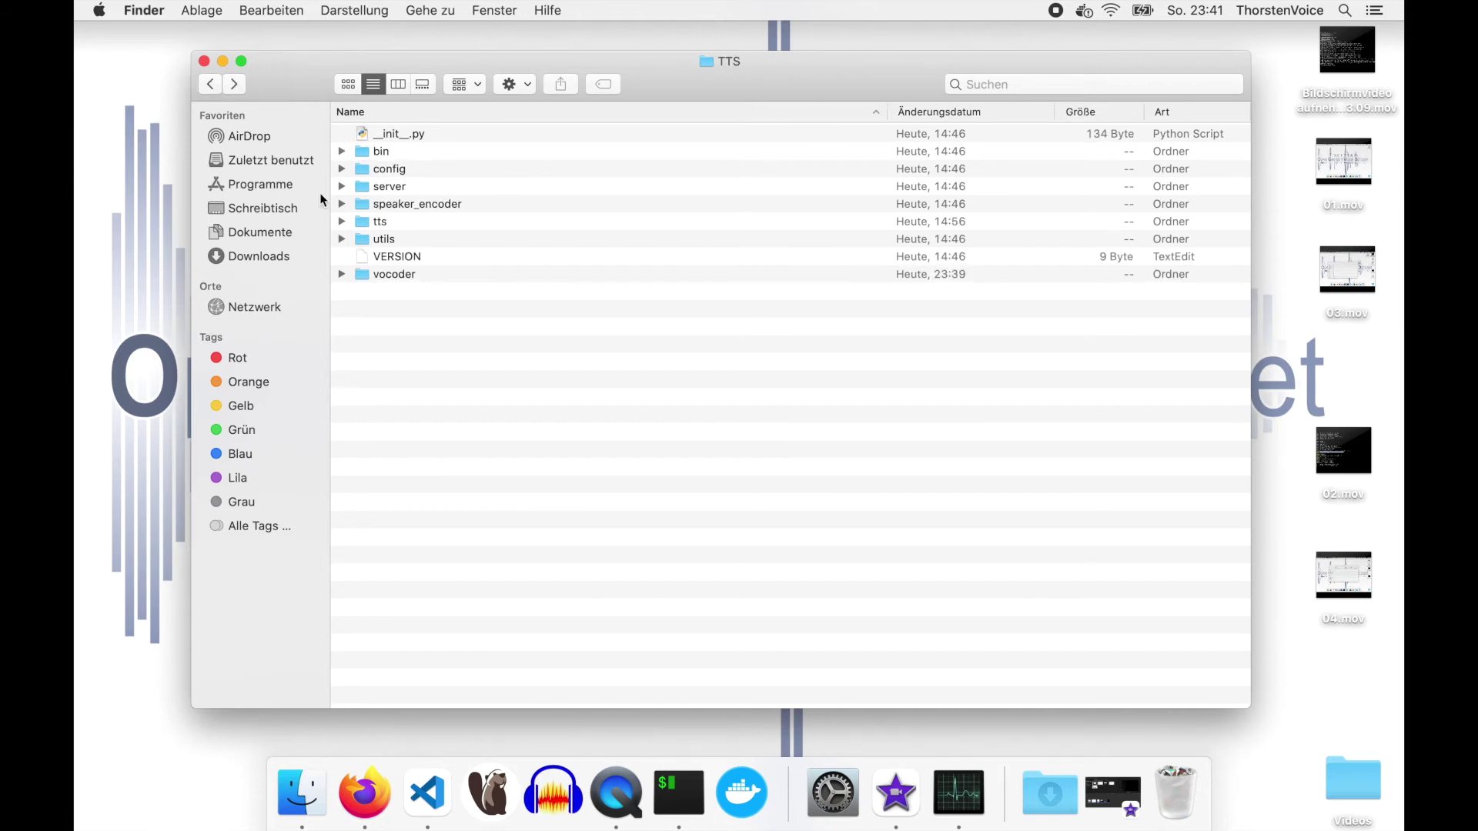
double_click(406, 276)
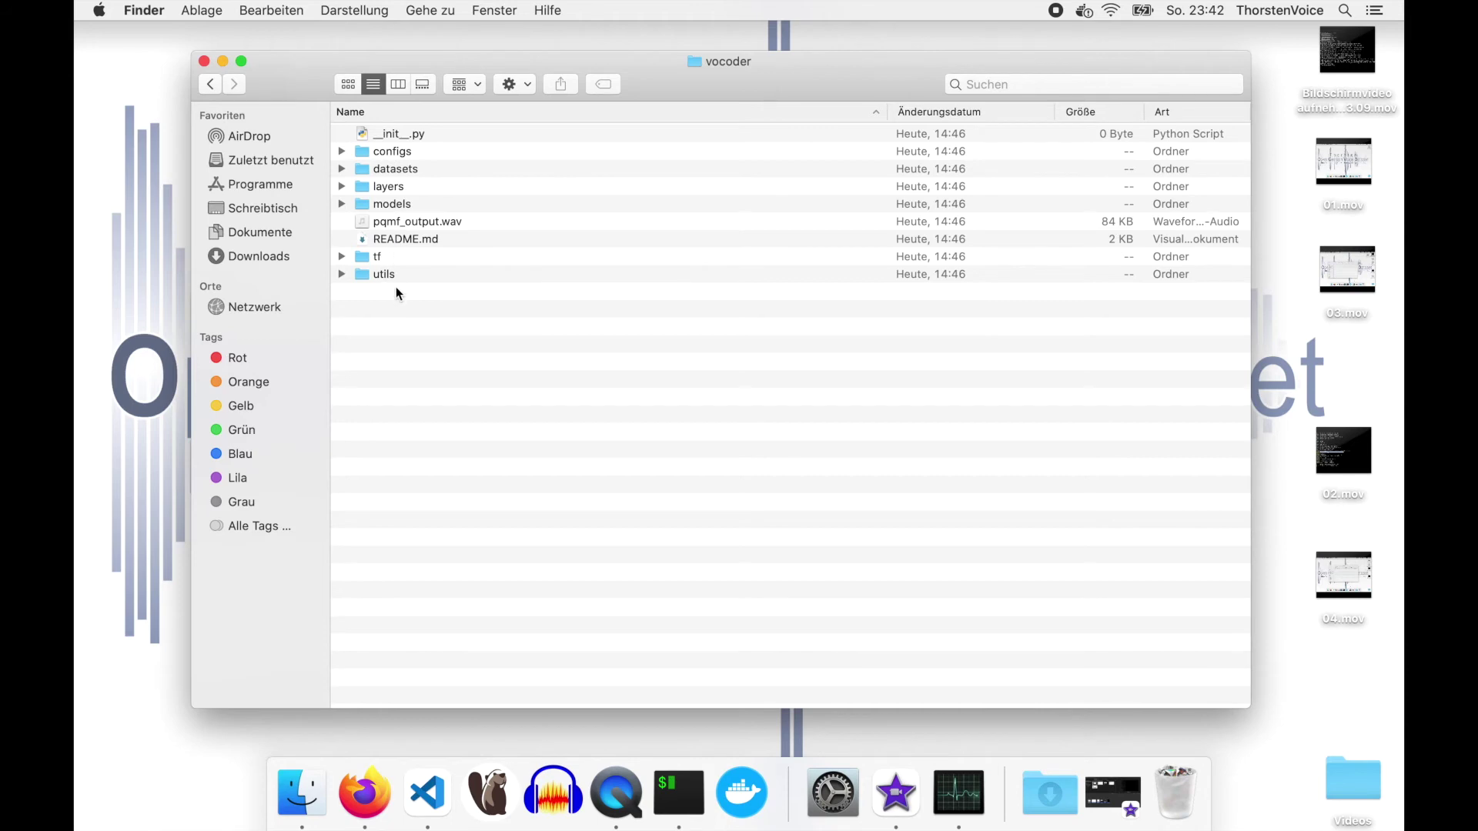
left_click(210, 85)
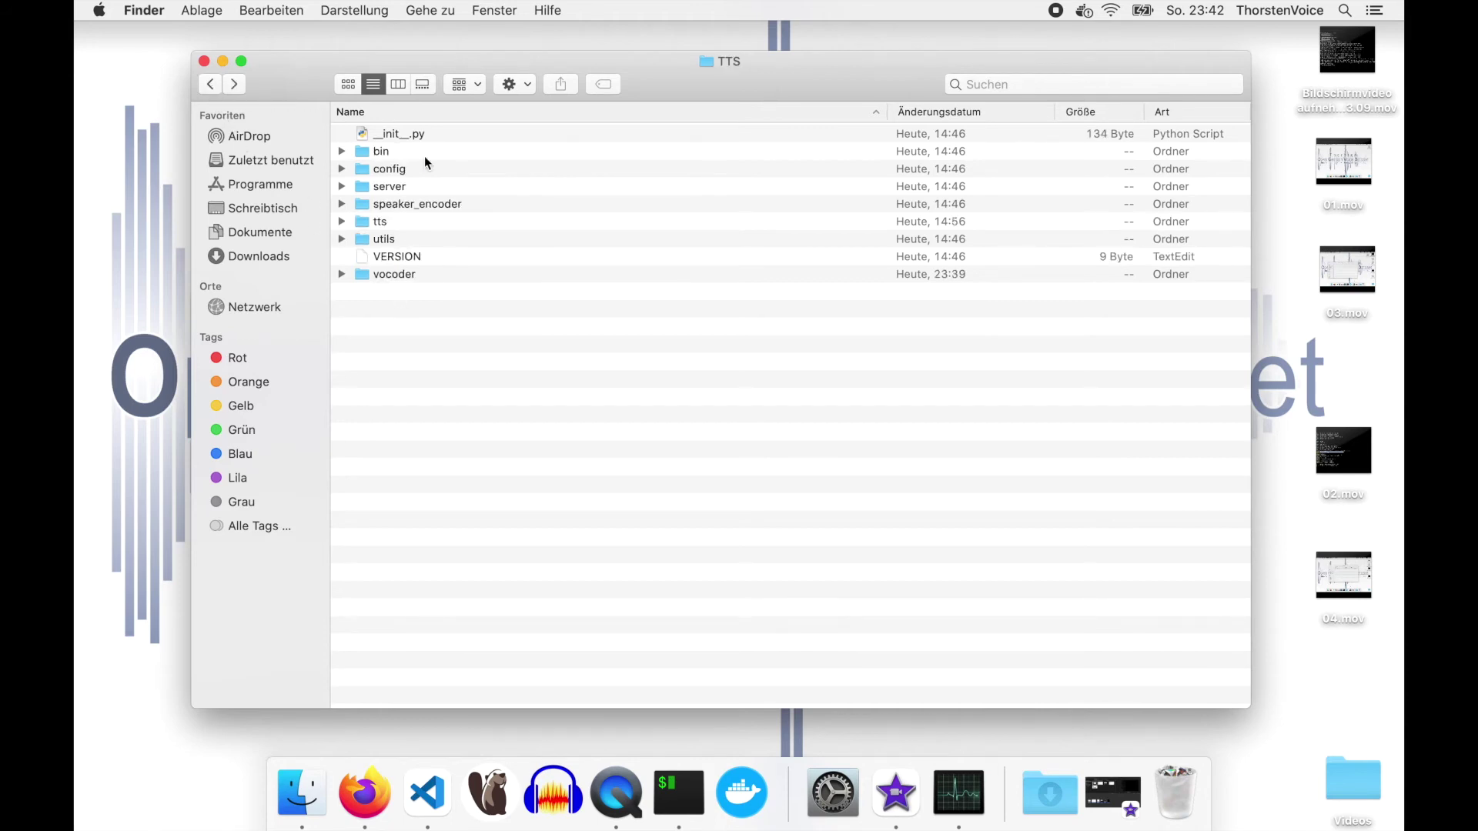
left_click(406, 224)
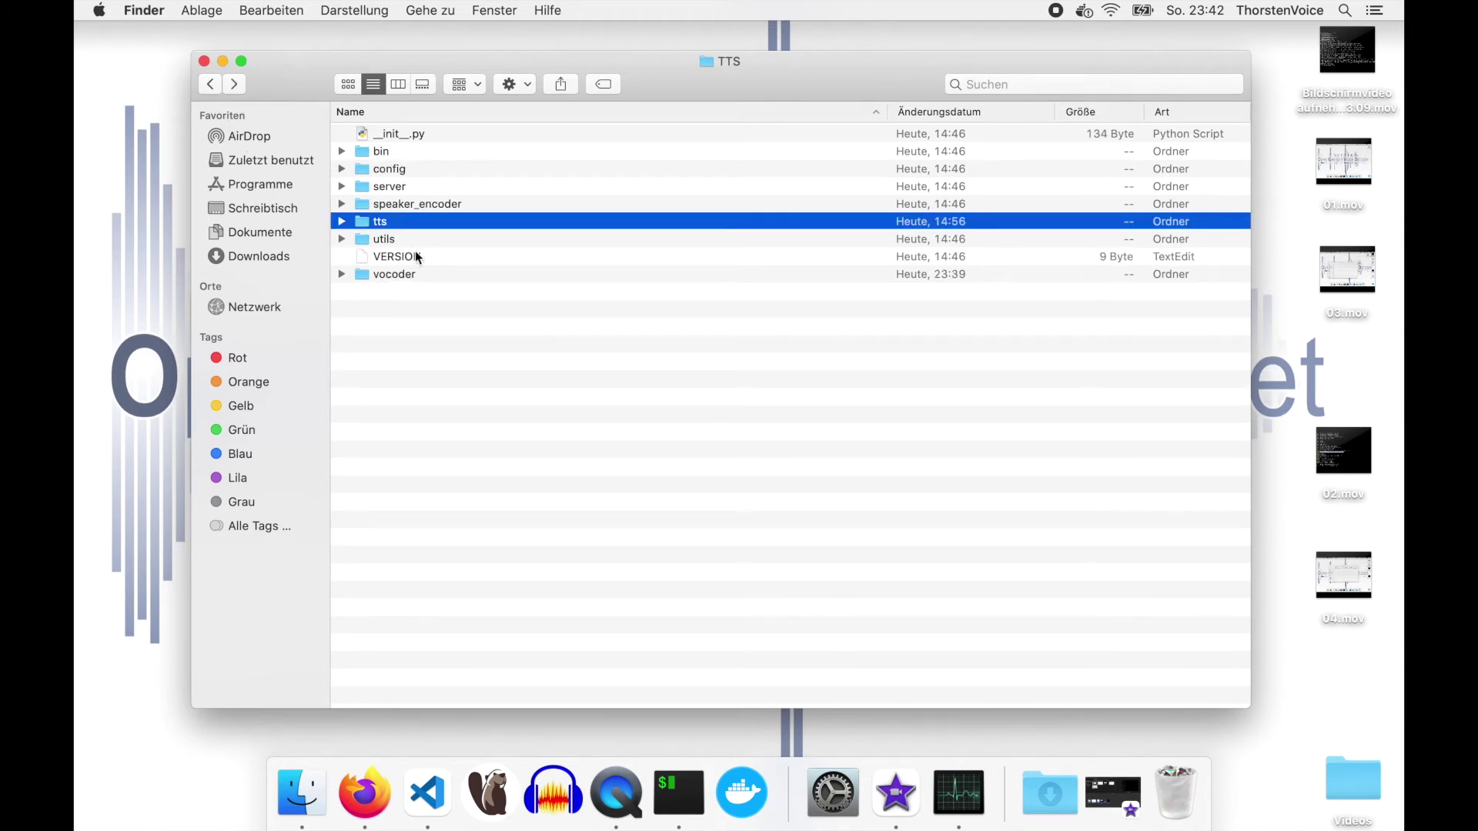
left_click(418, 275, "super")
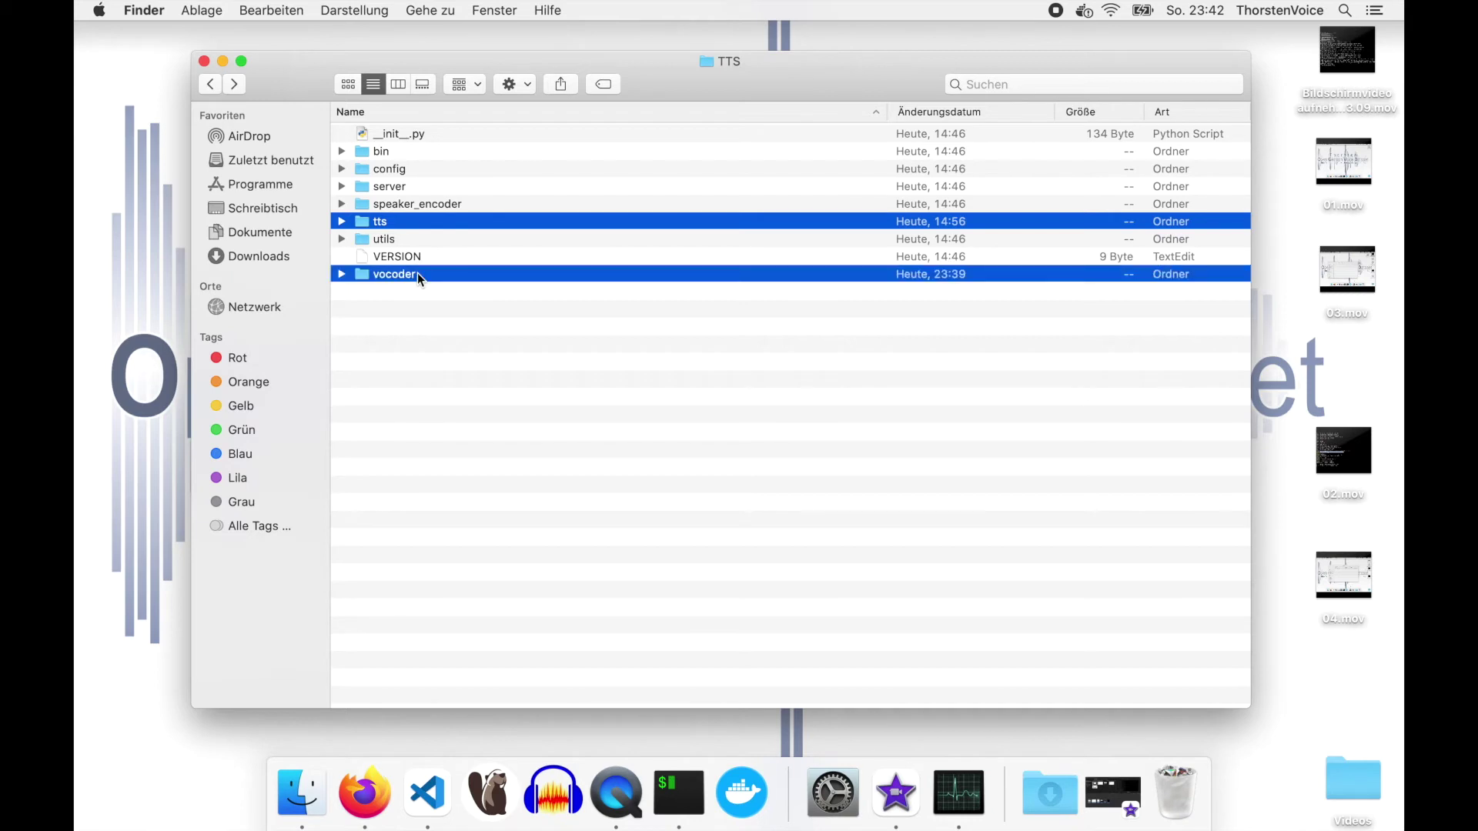
Look through the contents of the server folder and return to the TTS package folder.
left_click(398, 188)
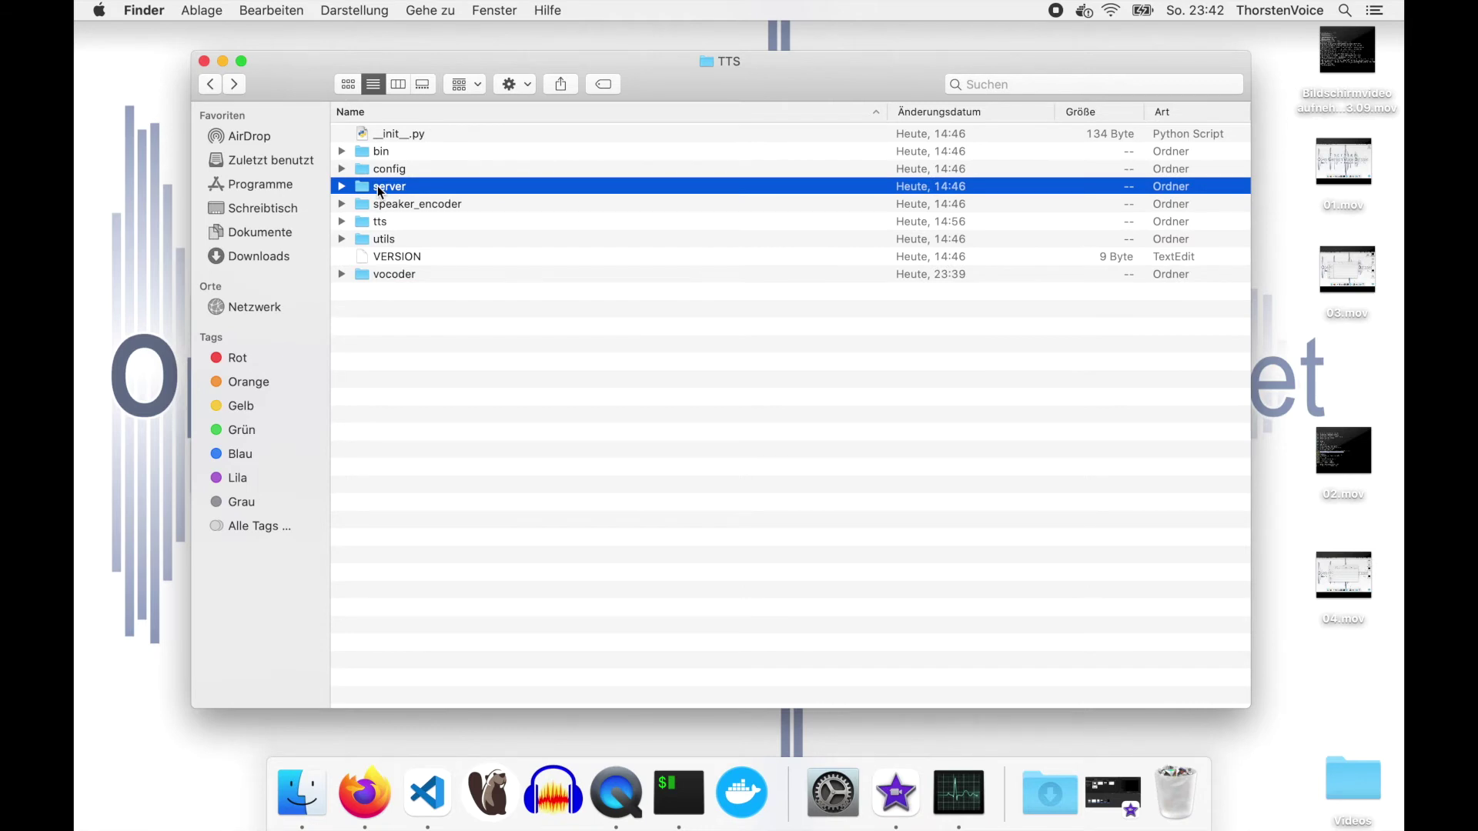
double_click(380, 188)
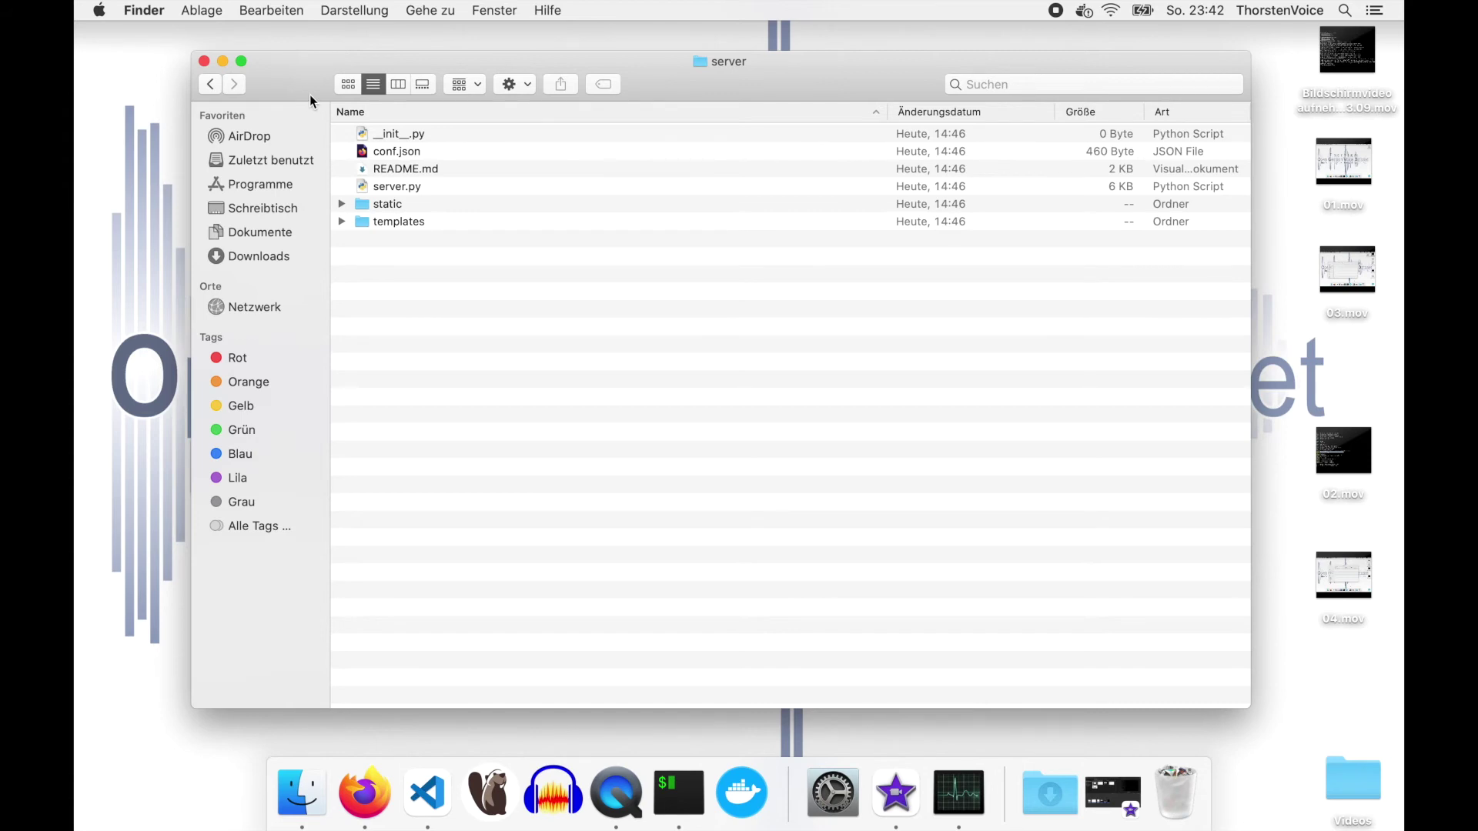
left_click(215, 83)
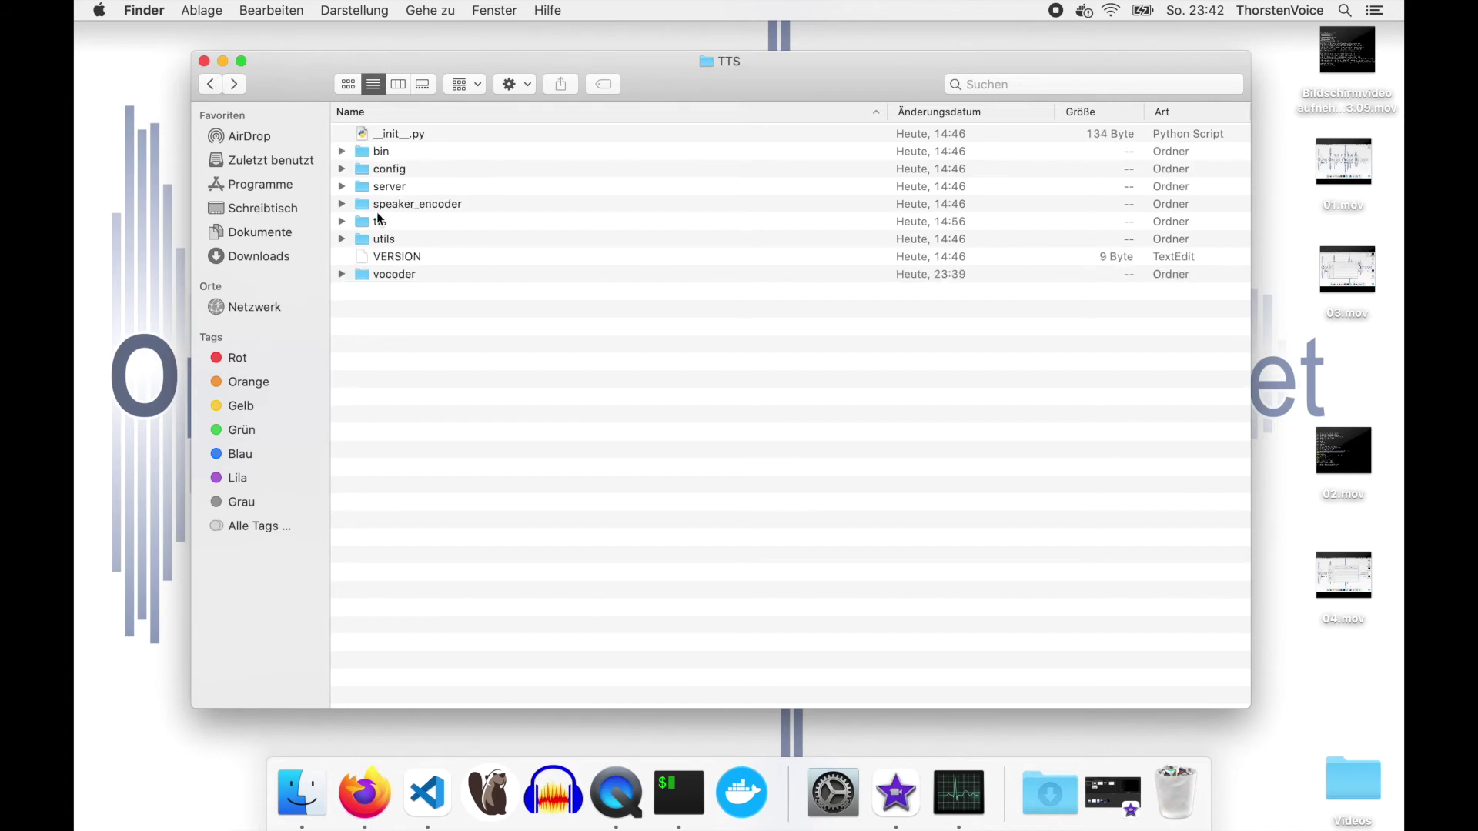
Open the bin folder and point out the scripts synthesize.py, train_tacotron.py and compute_statistics.py.
double_click(394, 154)
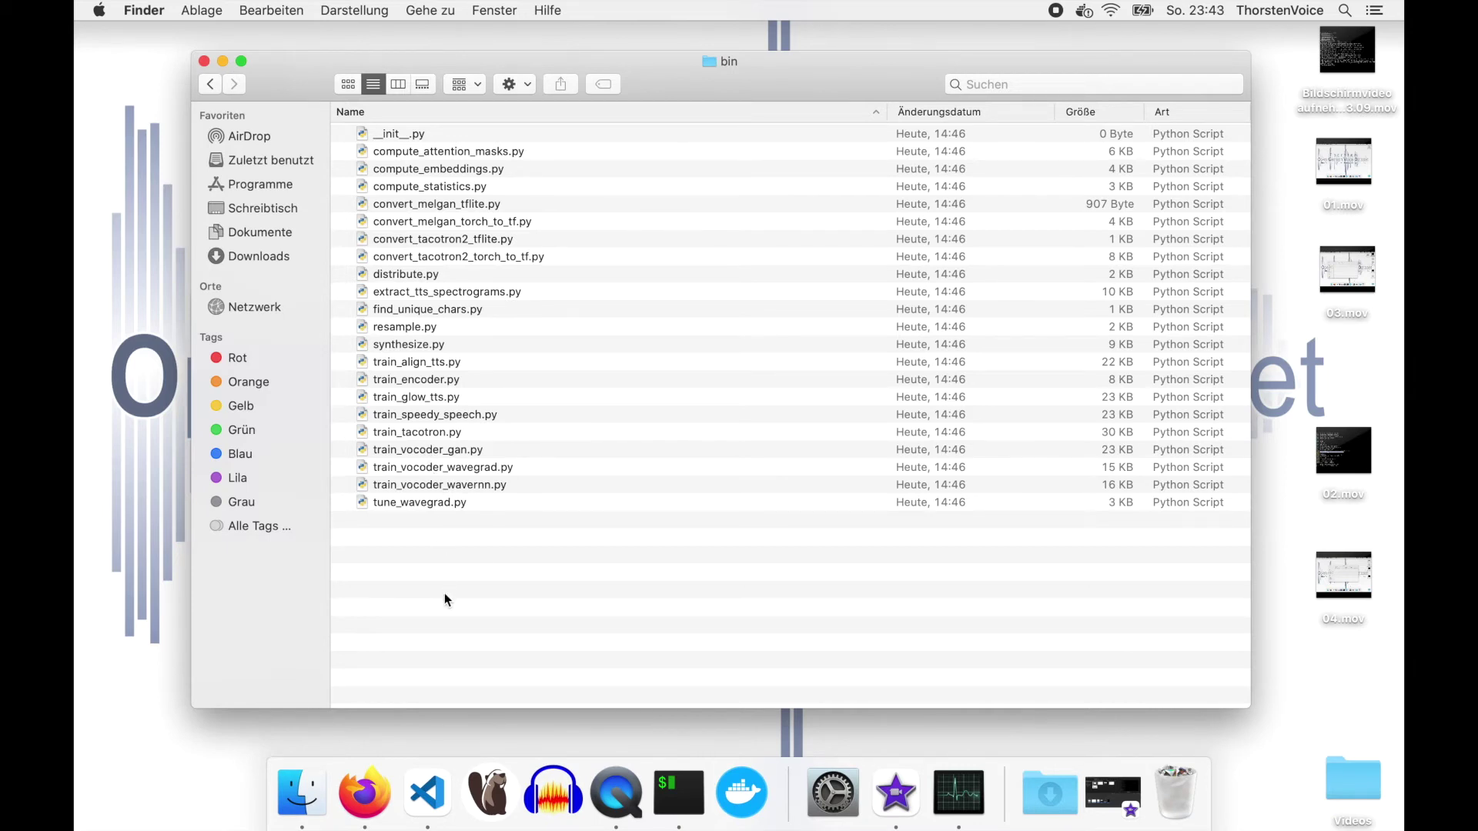
left_click(473, 345)
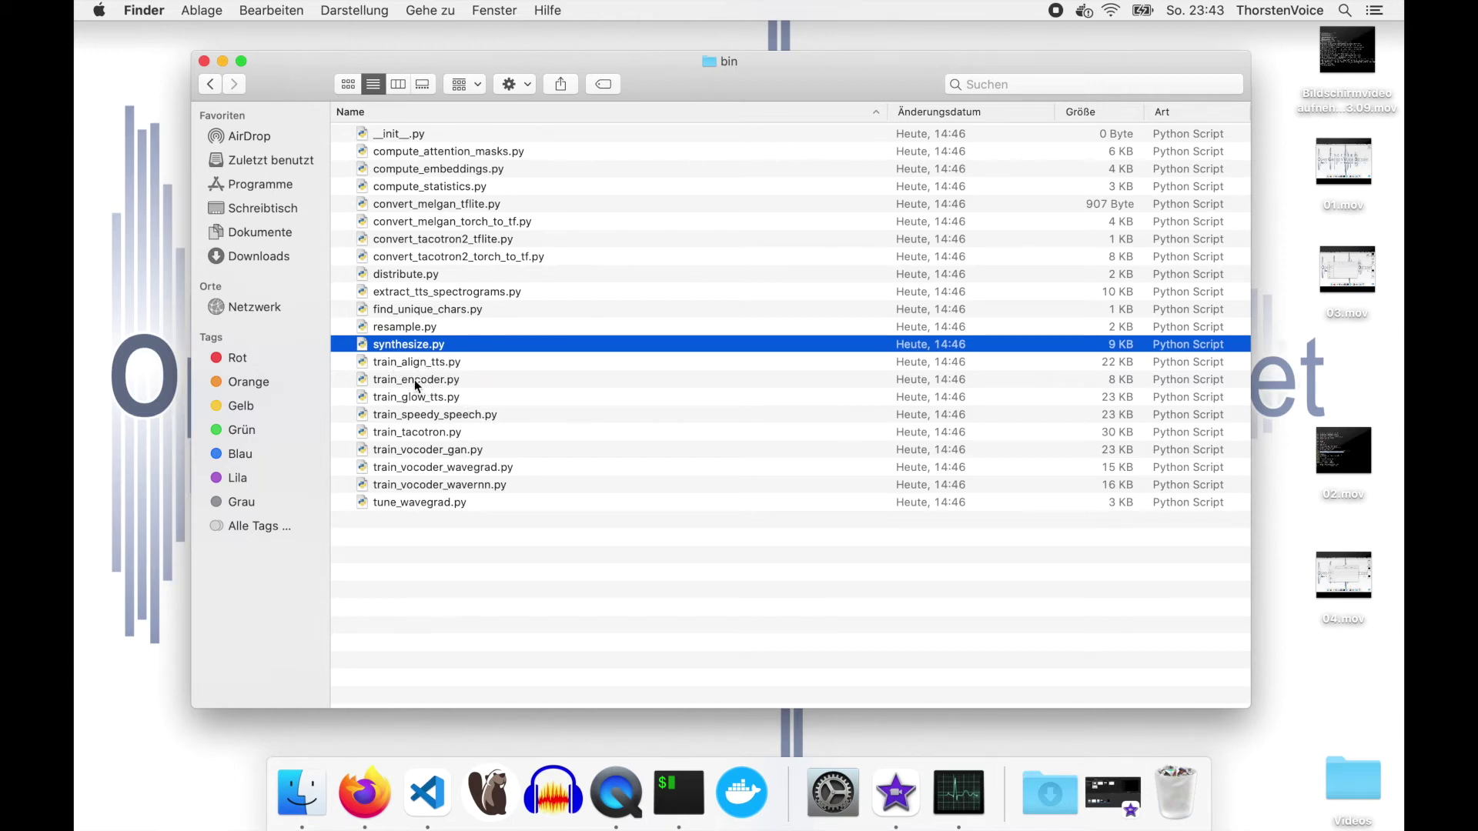
left_click(427, 434)
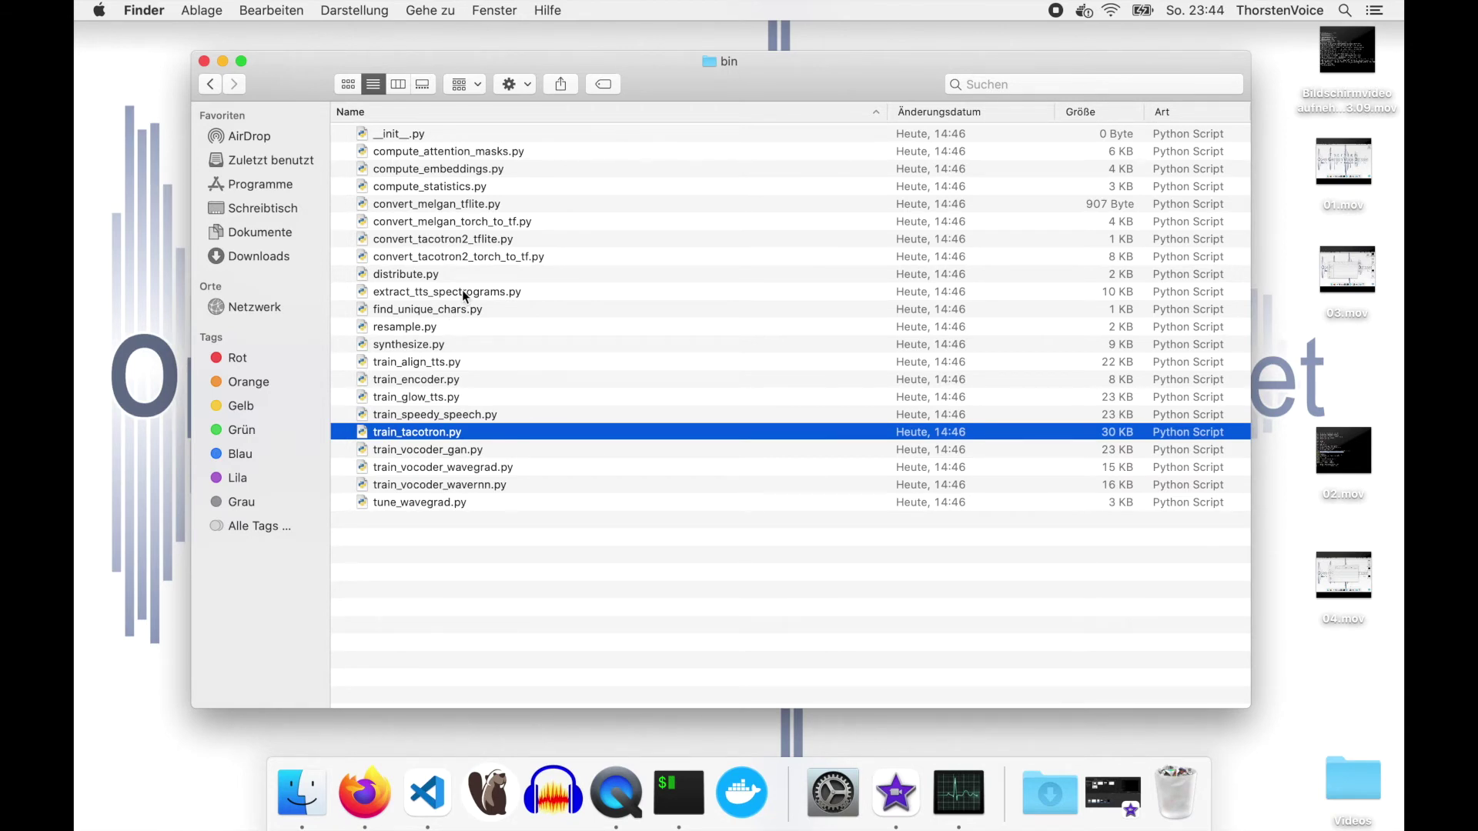
left_click(506, 187)
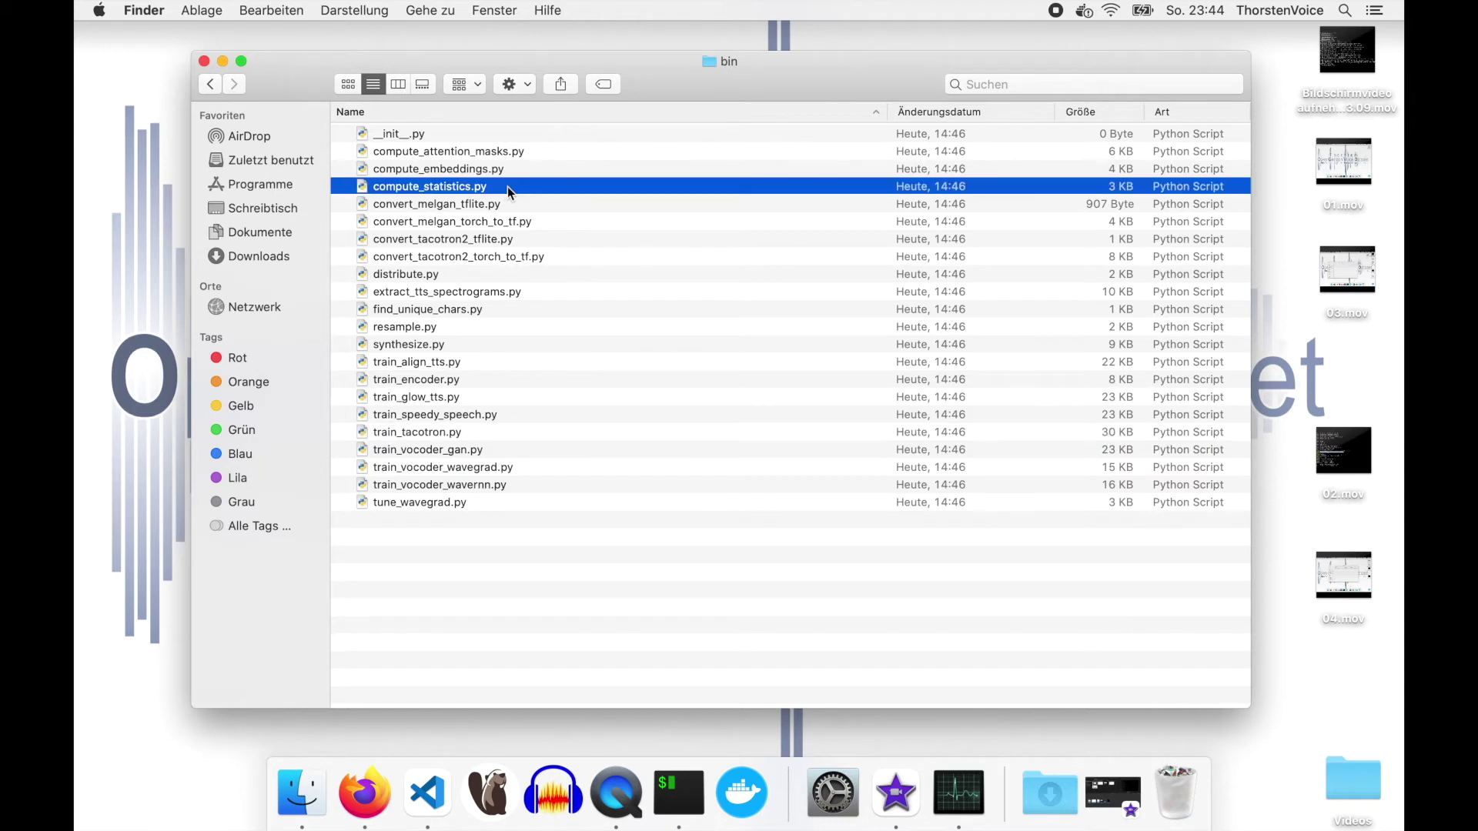
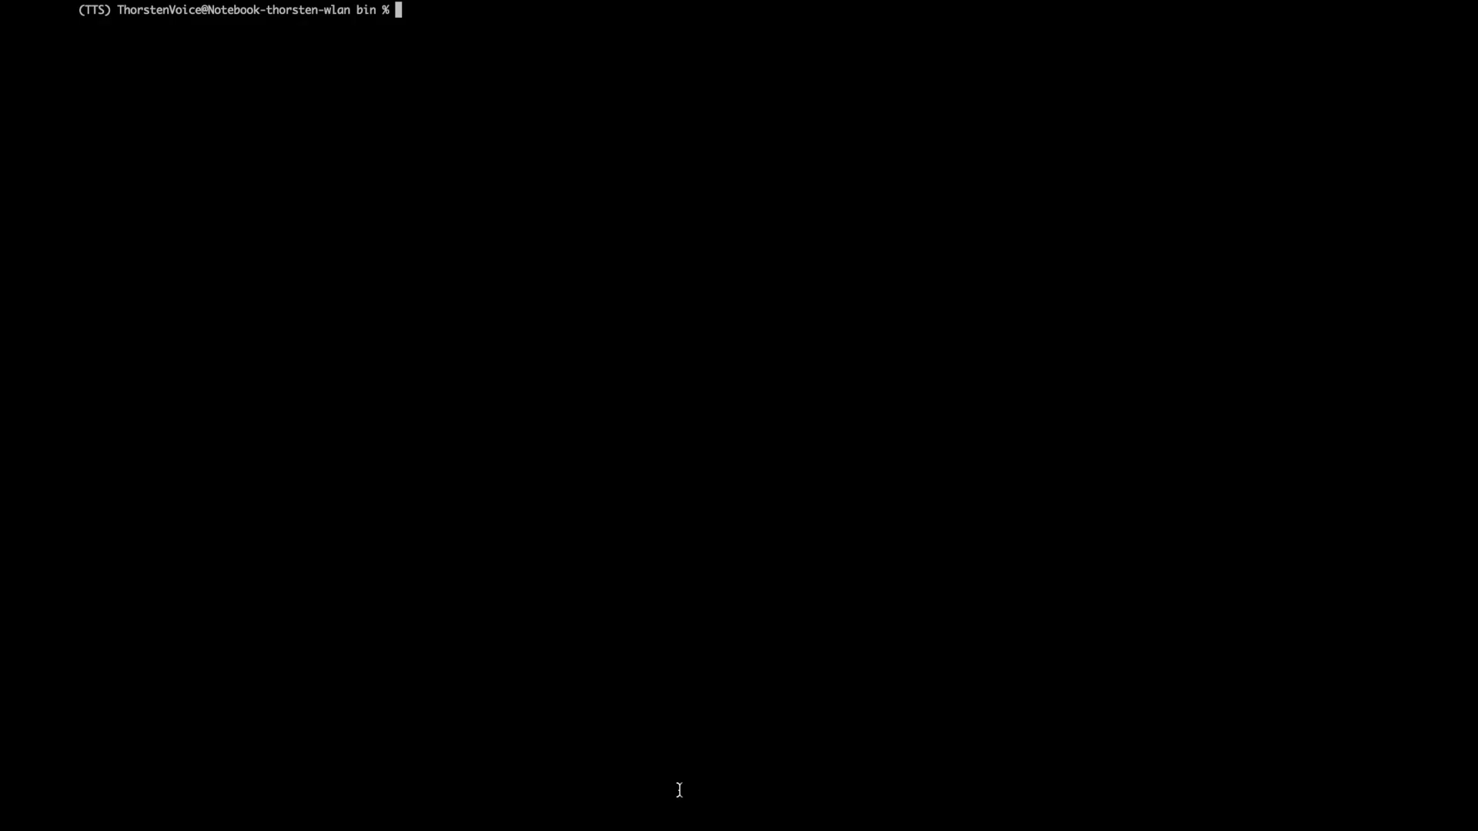
In the terminal, print the working directory and run "python3 ./compute_statistics.py" without arguments to see its usage.
type("pwd")
key("Return")
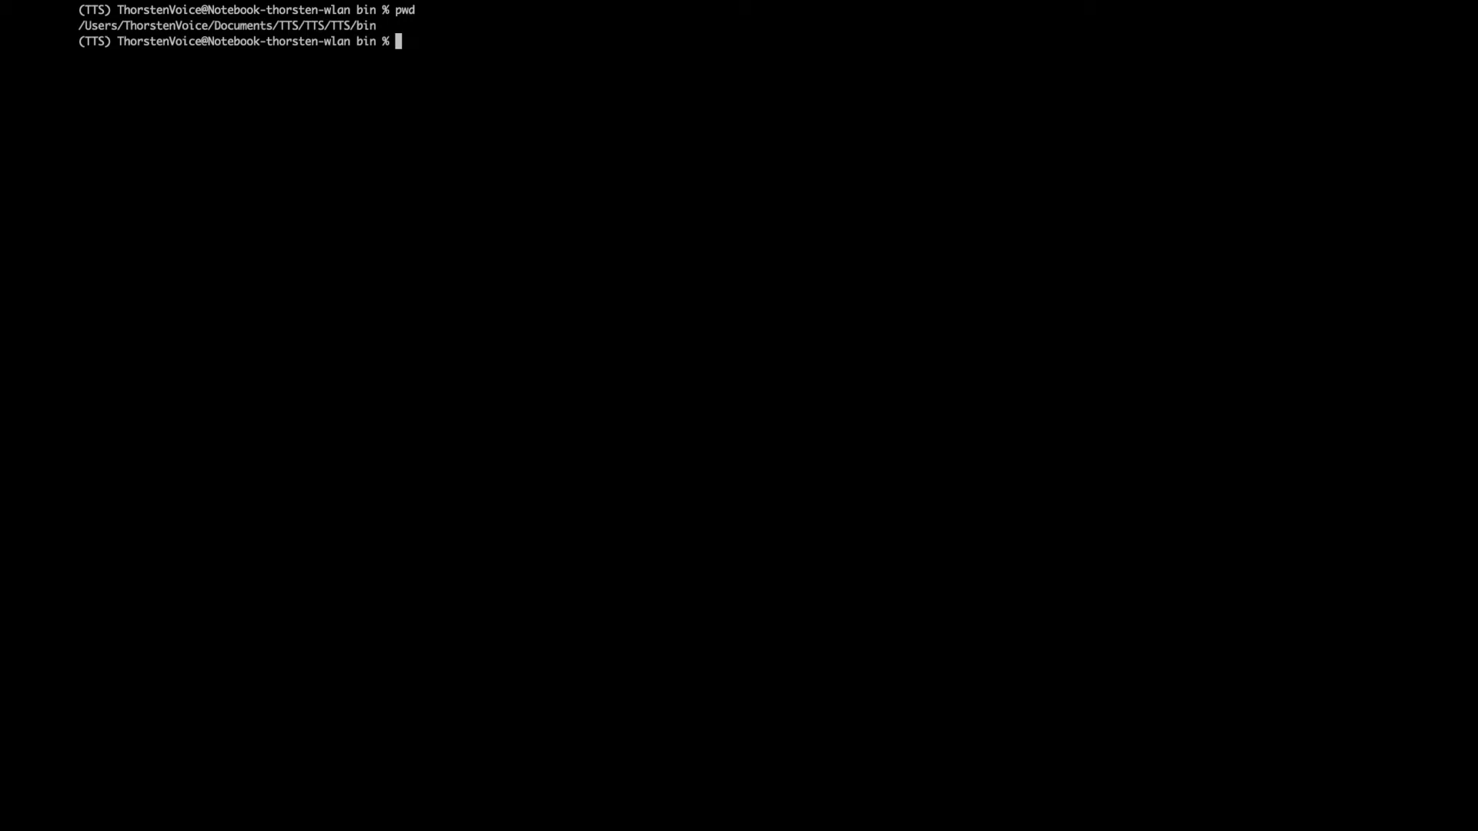
type("python3 ./co")
key("Tab")
type("mpute_st")
key("Tab")
key("Return")
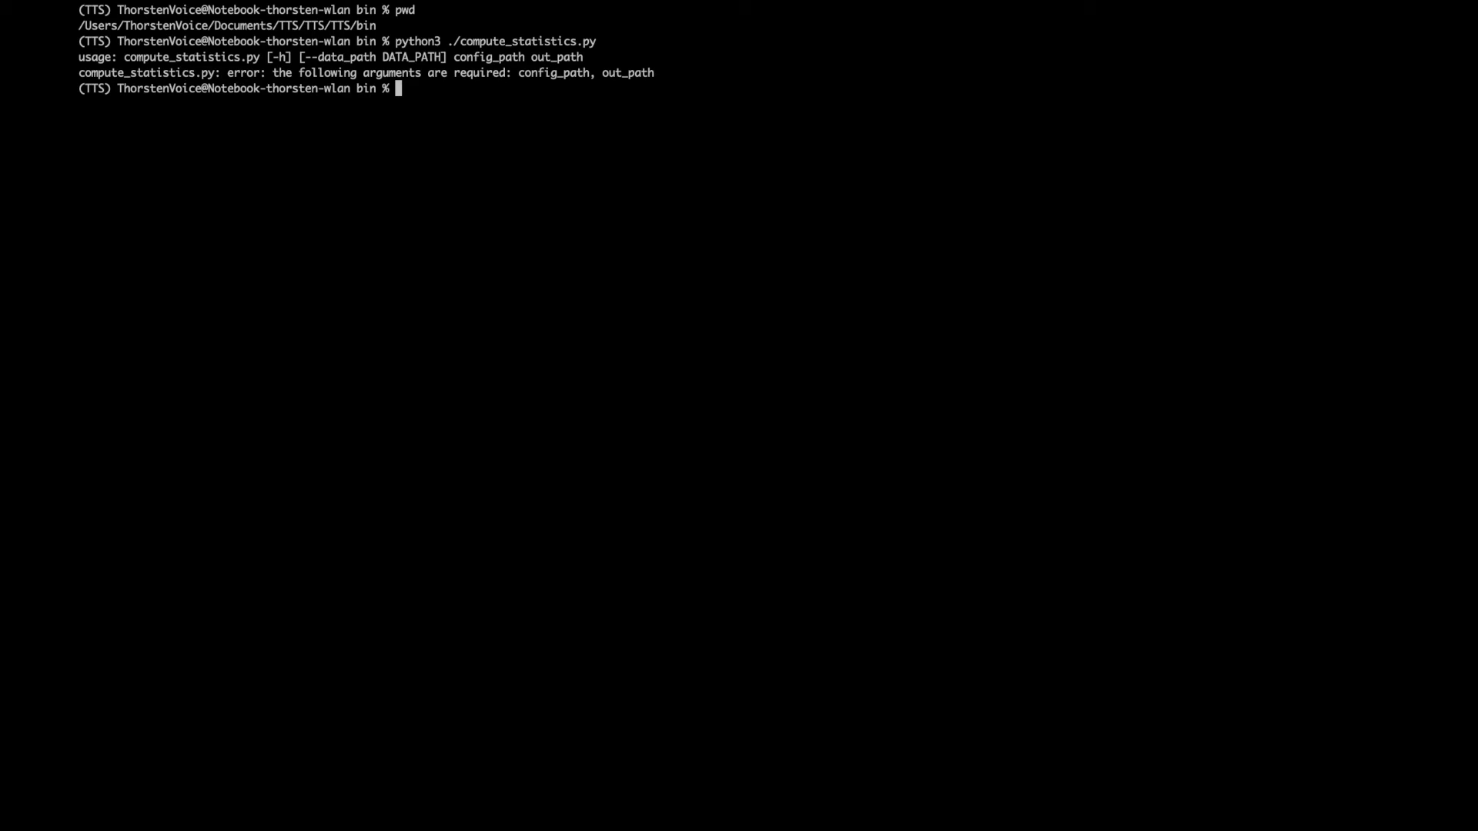
key("Return")
key("Return")
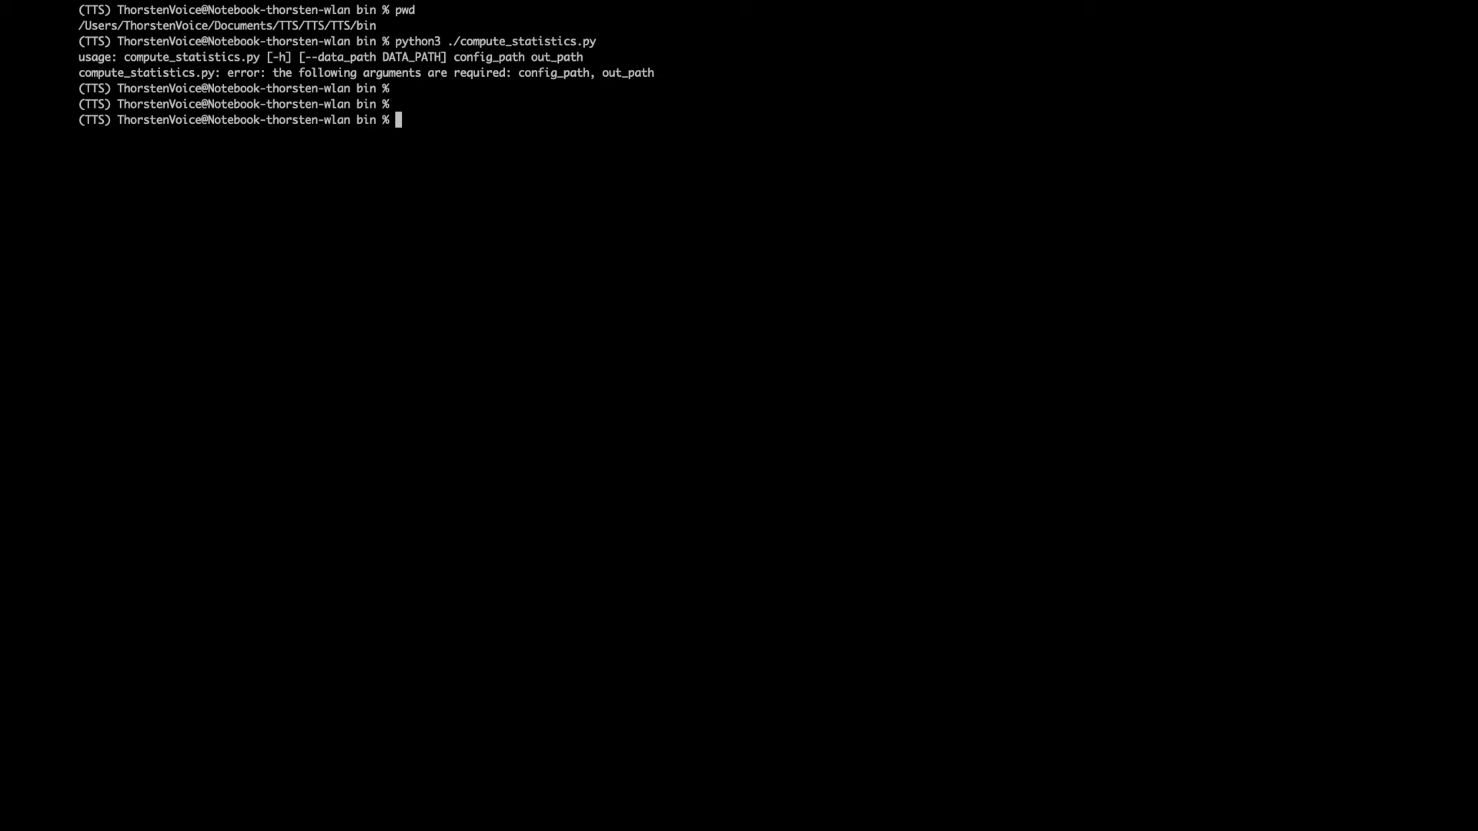
Switch to Finder, go back up to the Documents folder, and open the _preparedFiles folder.
key("super+Tab")
key("super+Tab")
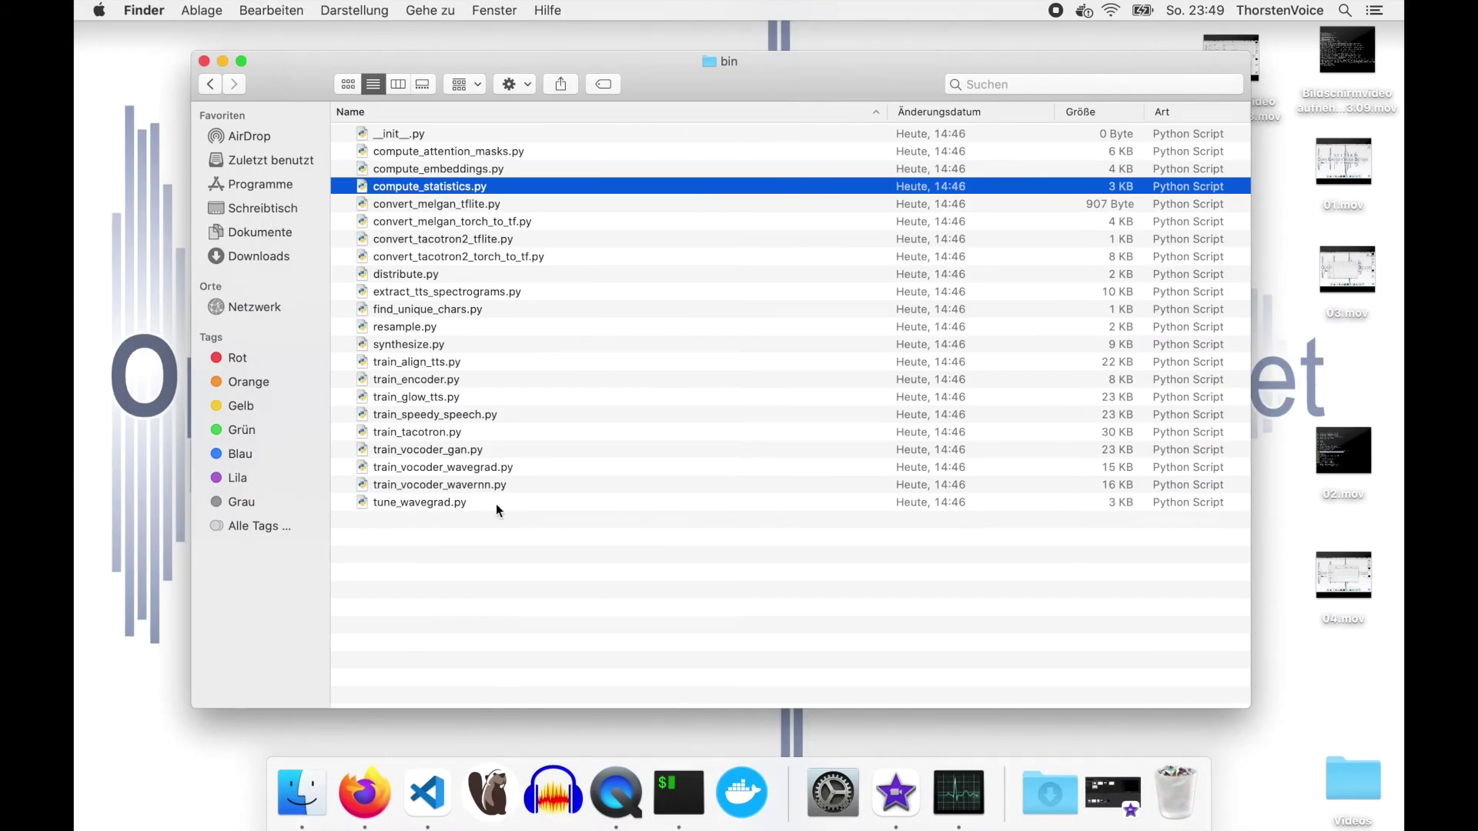
left_click(211, 85)
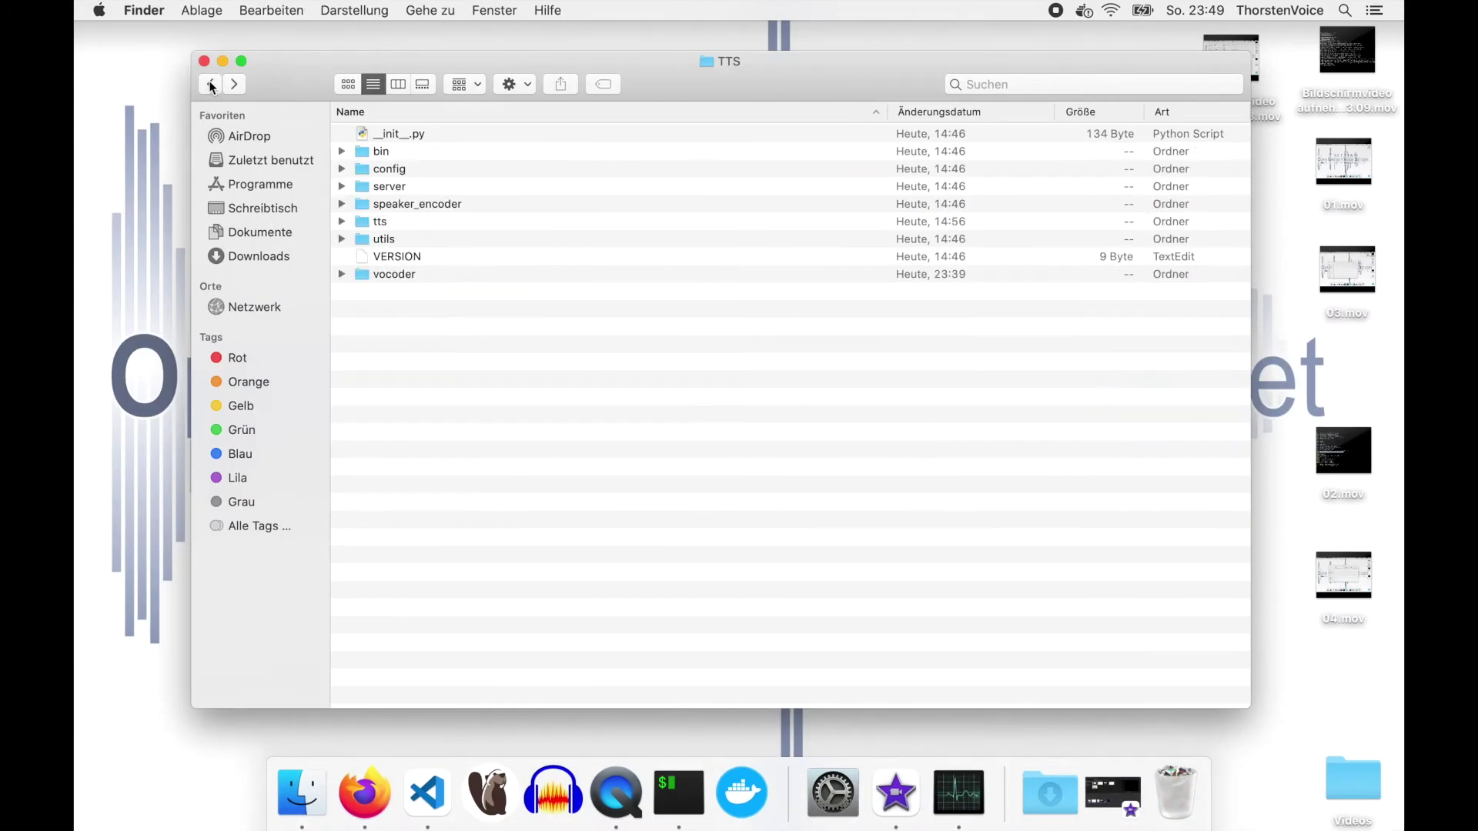
left_click(211, 85)
left_click(211, 85)
left_click(211, 85)
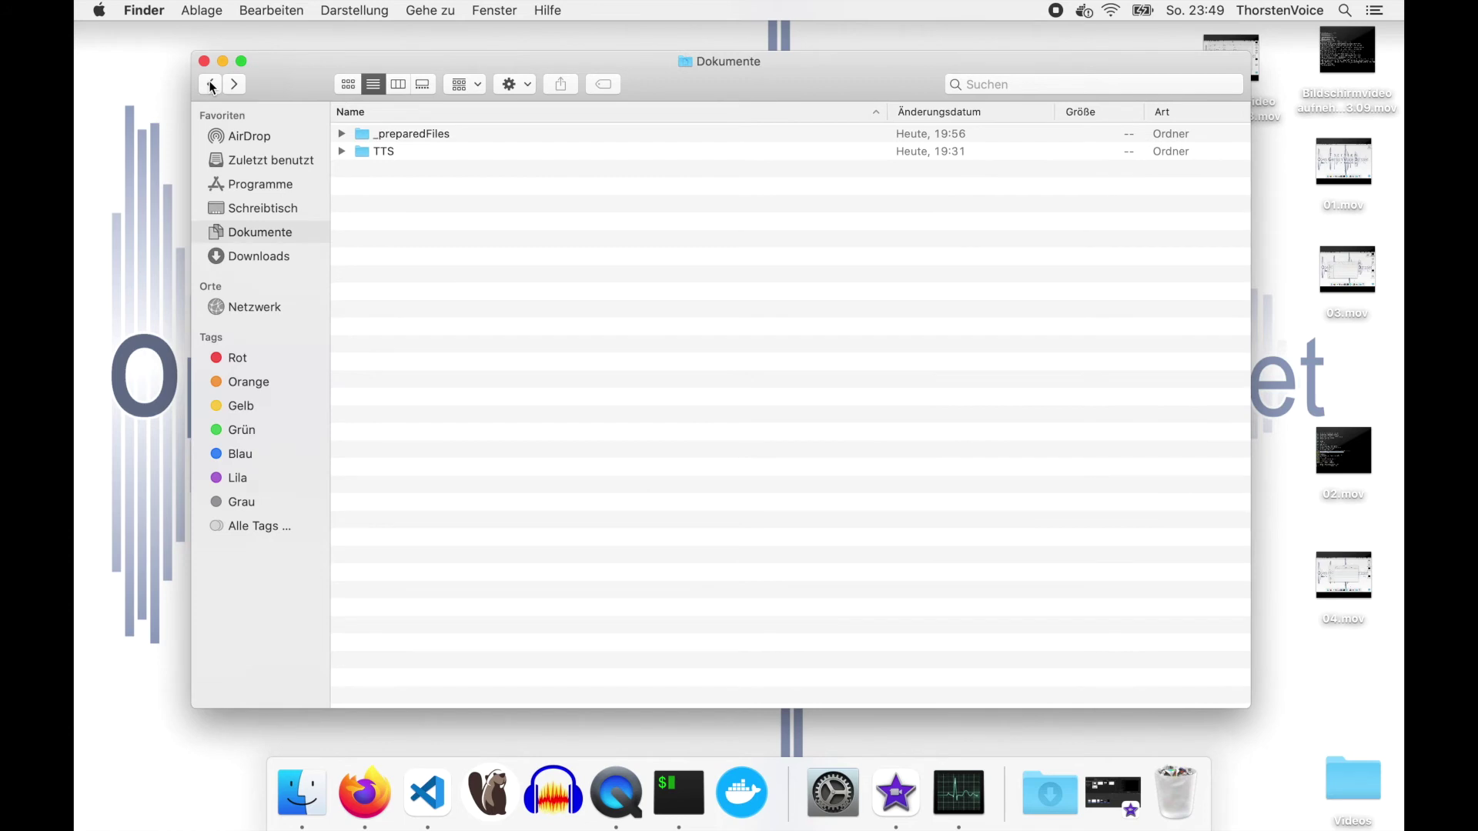
double_click(391, 134)
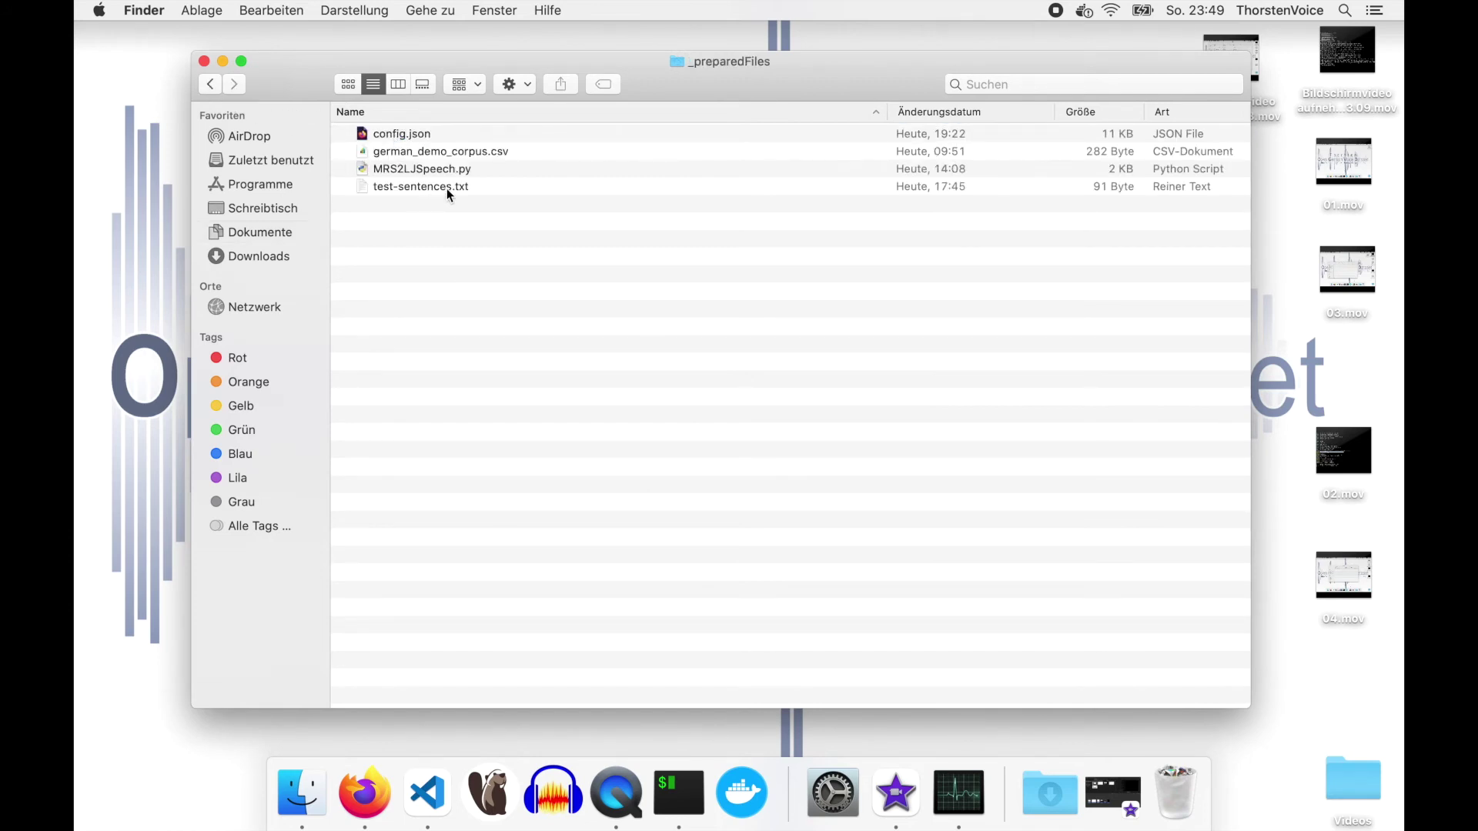
Open config.json from the _preparedFiles folder in Visual Studio Code.
right_click(419, 134)
mouse_move(468, 160)
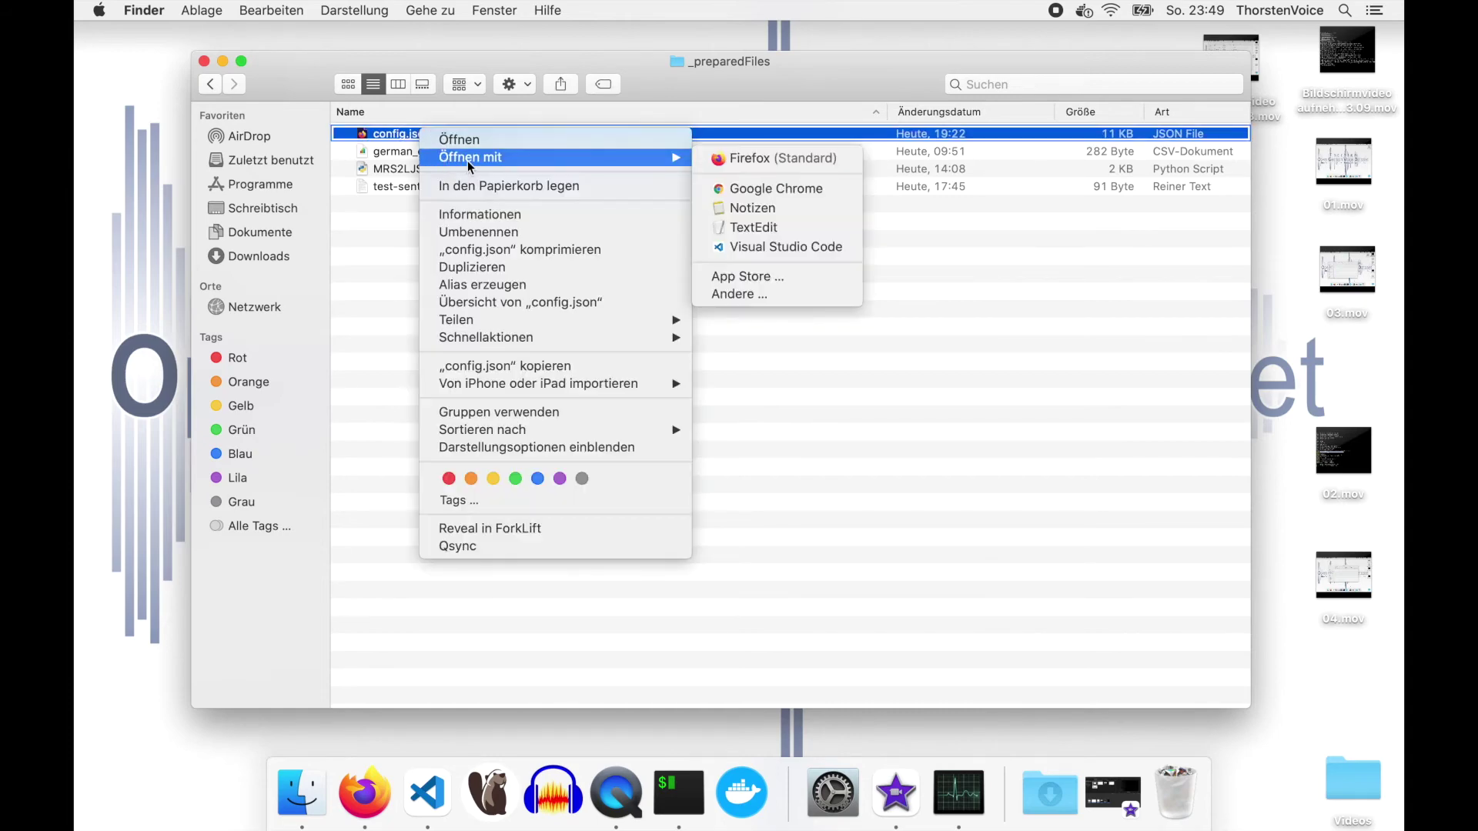
left_click(804, 247)
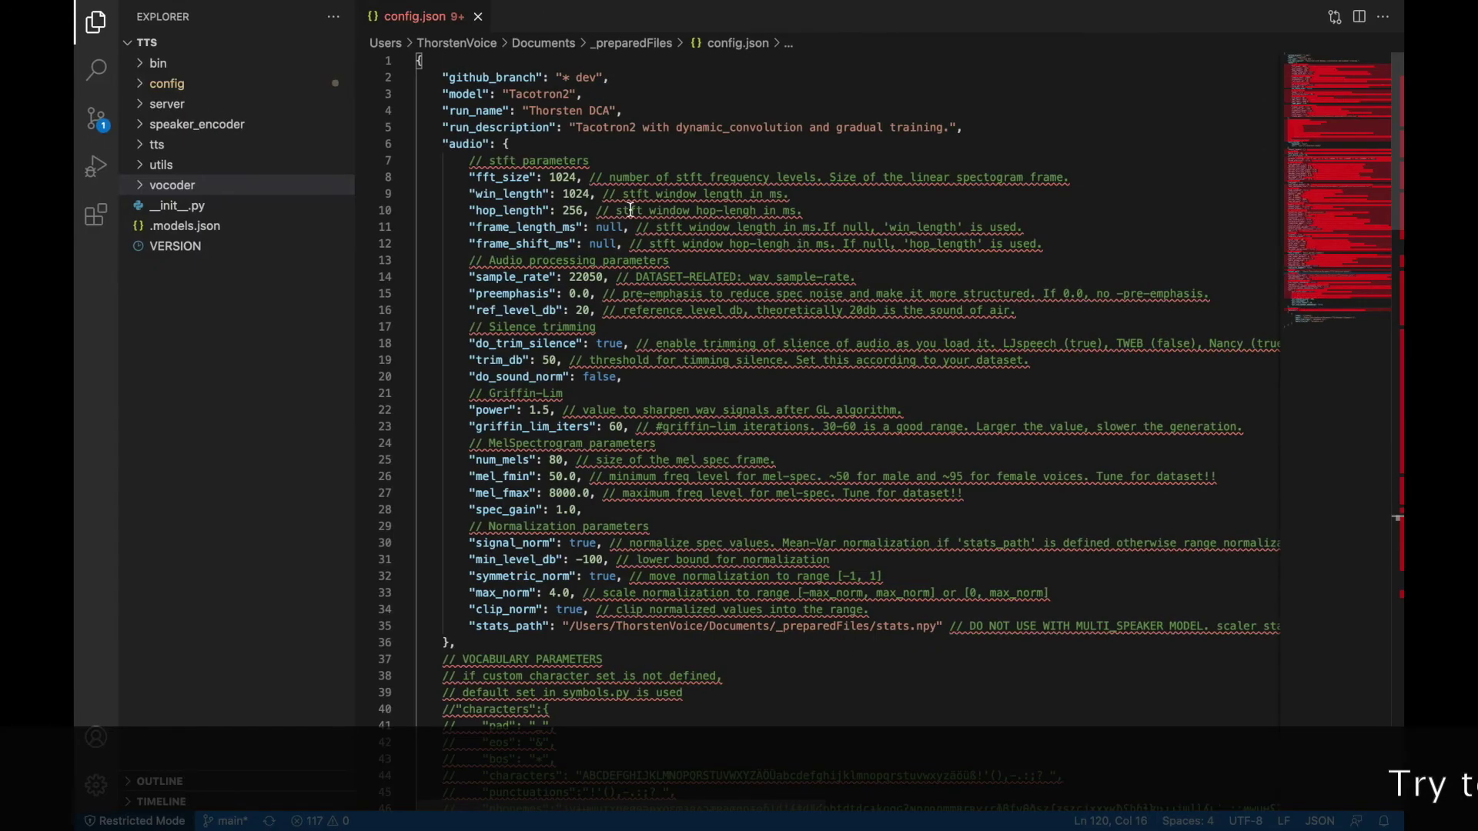
Review the github_branch, model and run_name entries at the beginning of config.json.
left_click(549, 140)
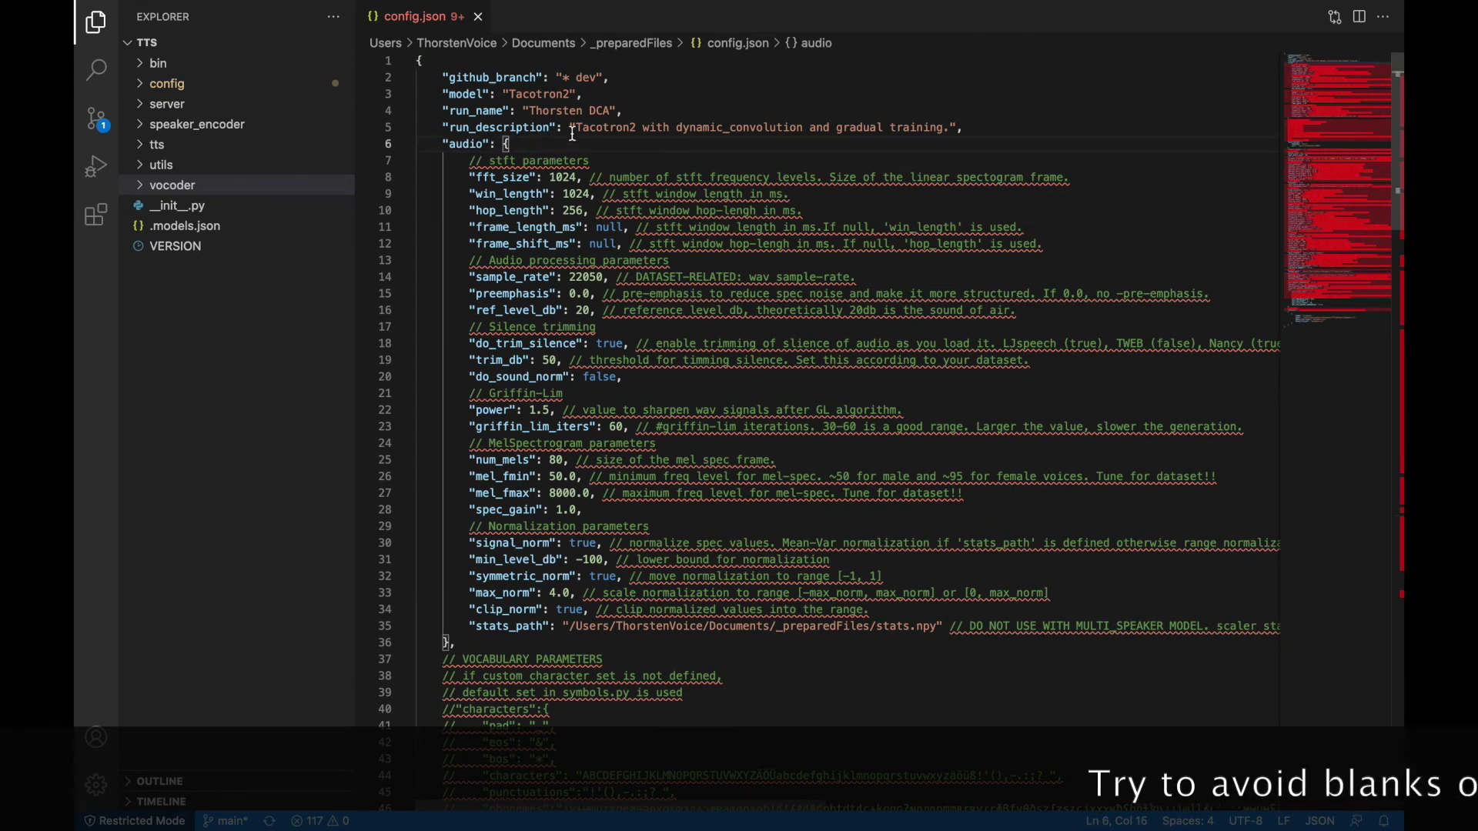
left_click(649, 78)
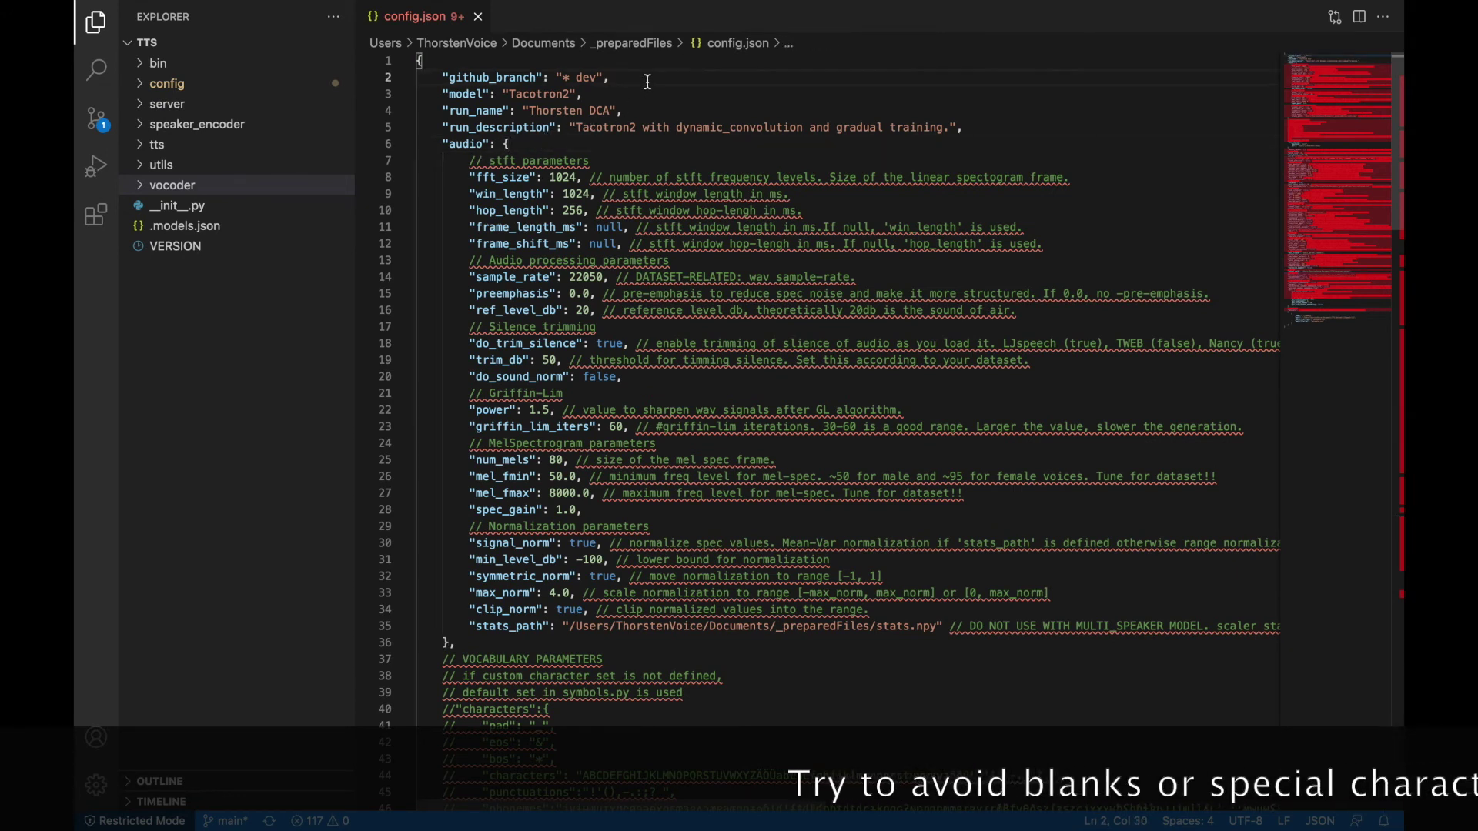
left_click(658, 60)
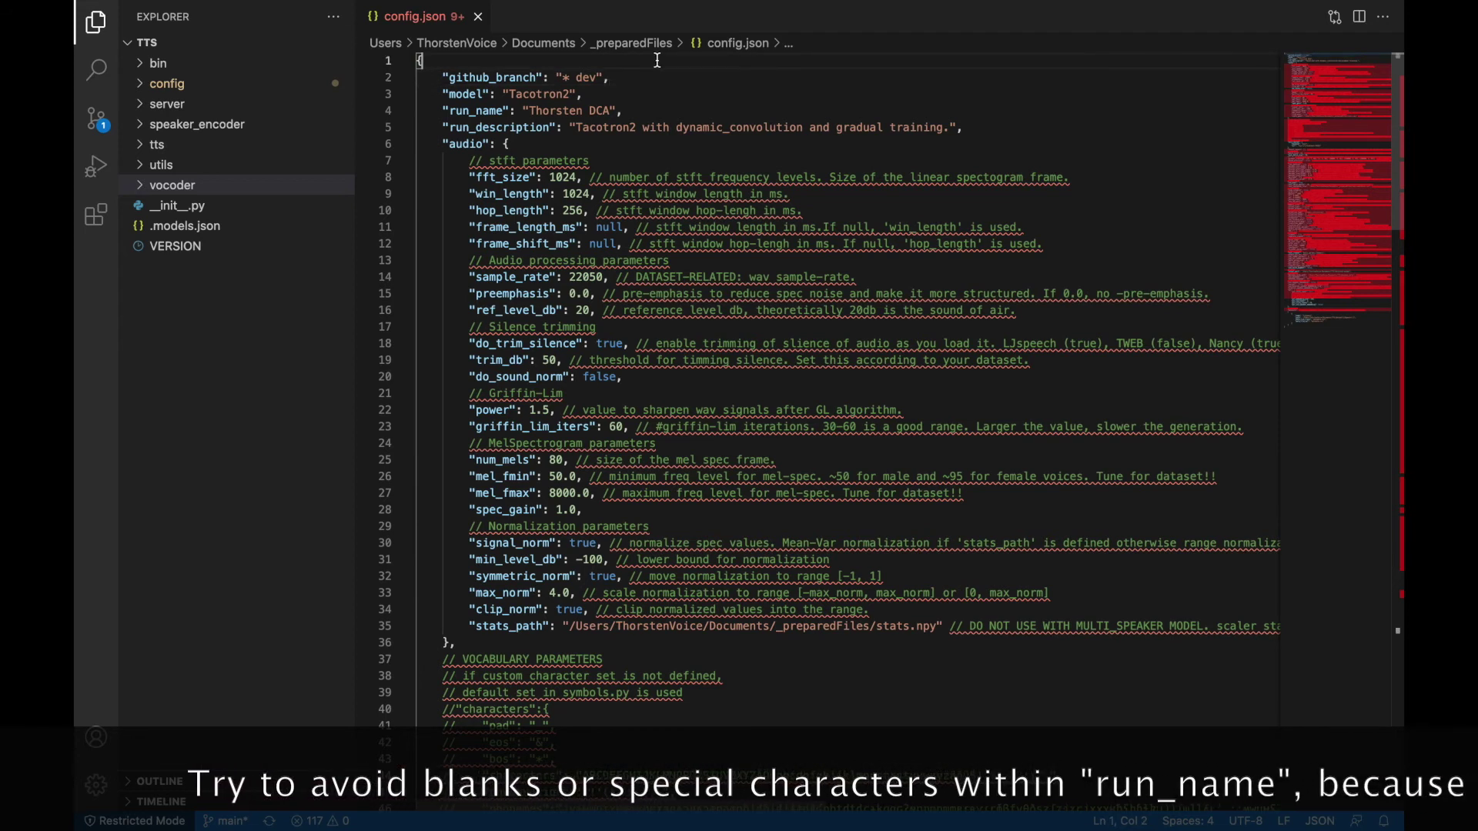
left_click(658, 73)
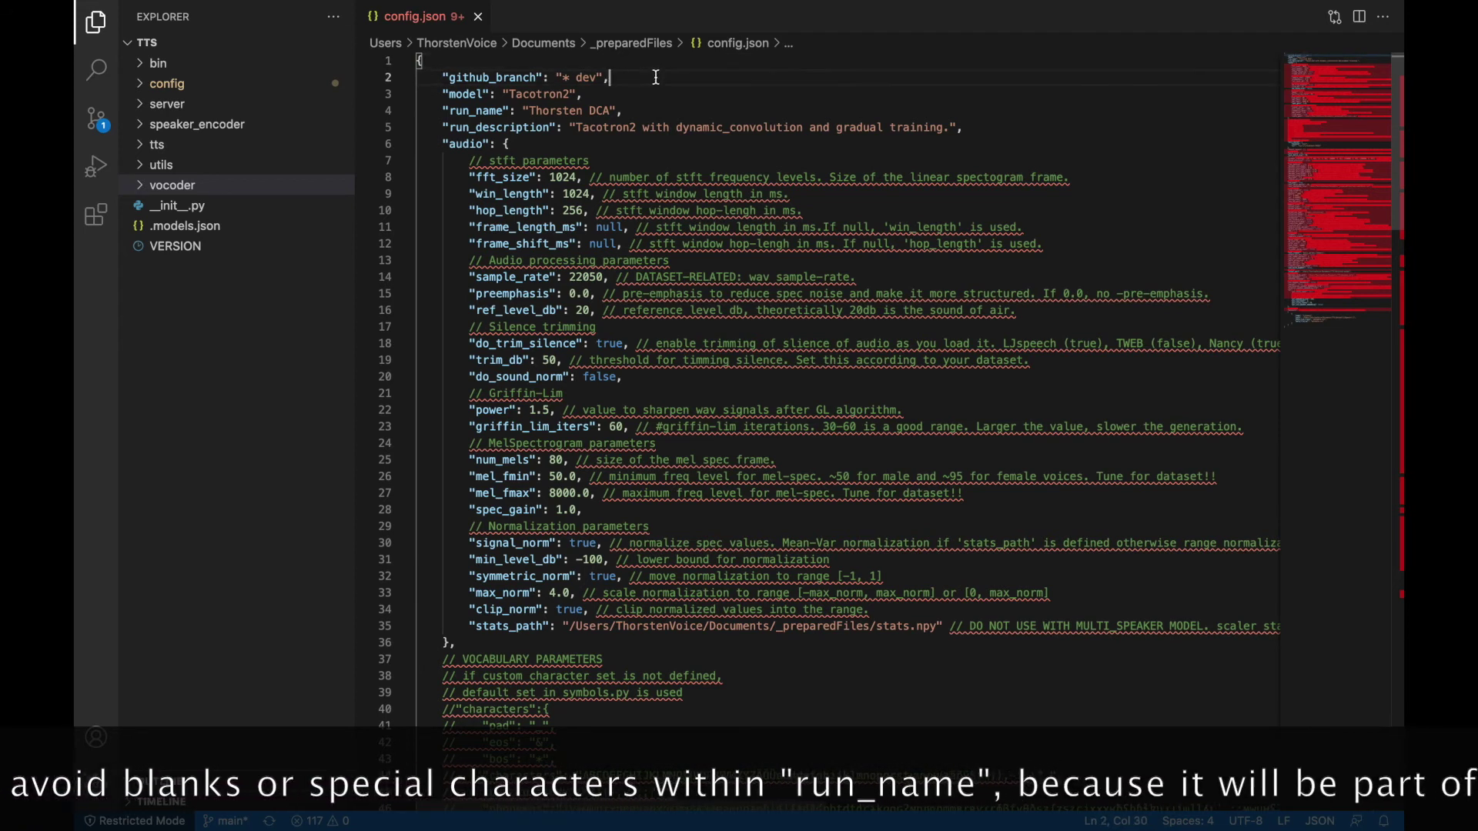
left_click(657, 94)
left_click(658, 110)
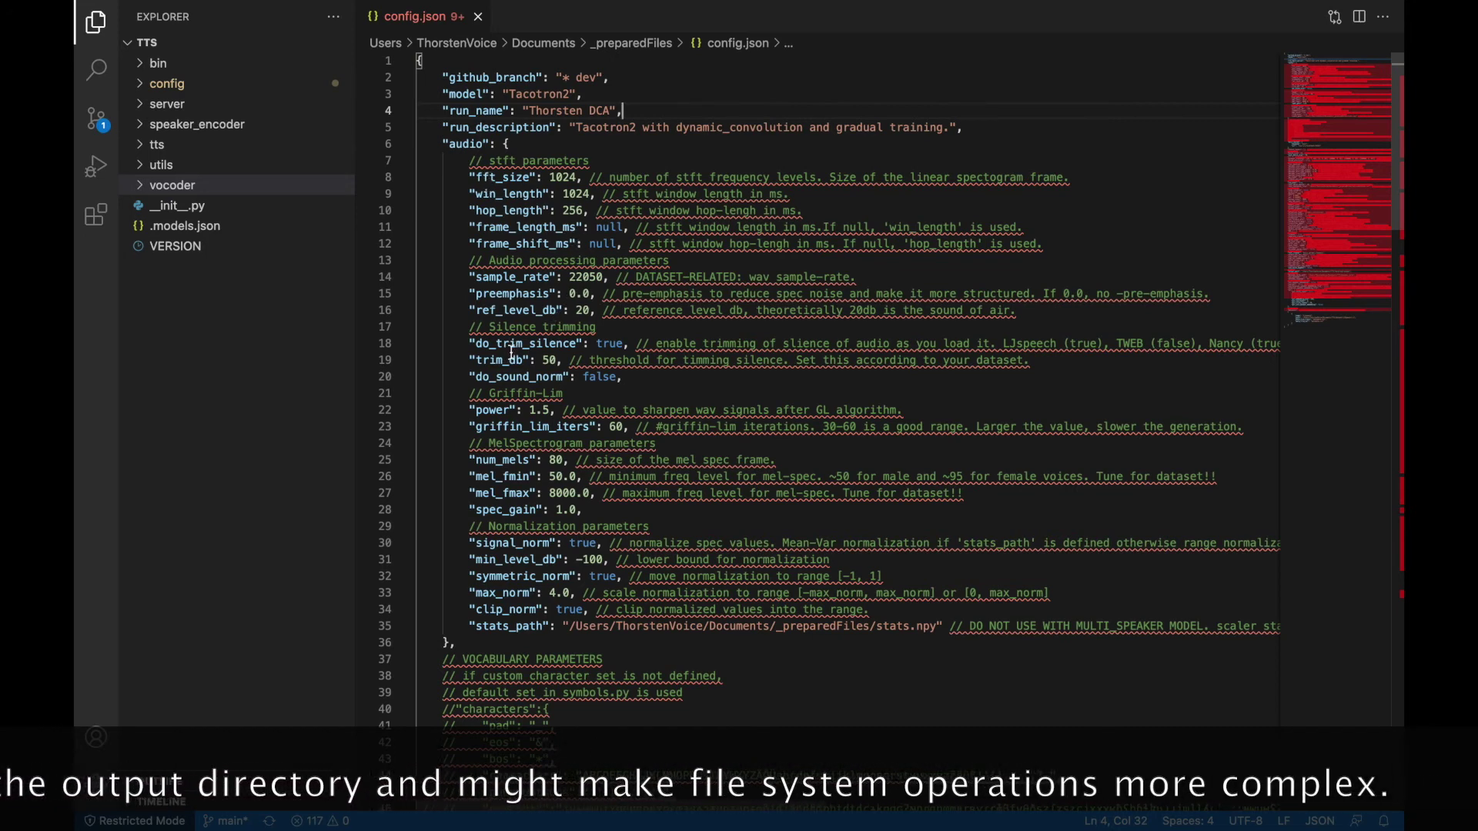
Find the stats_path entry in the audio section of config.json and copy its stats.npy file path without the quotes.
scroll(512, 350, "down", 3)
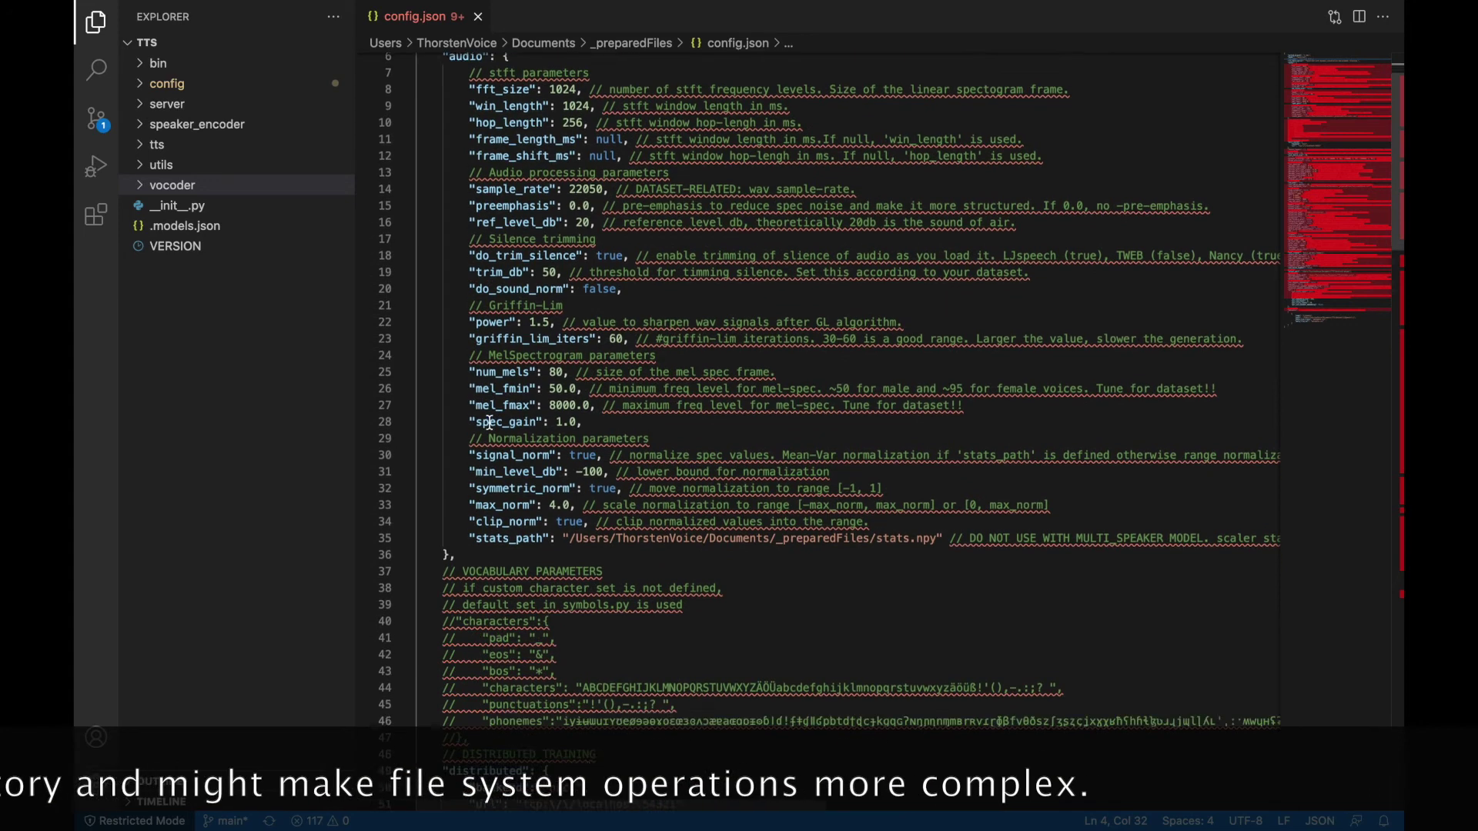
scroll(490, 423, "down", 1)
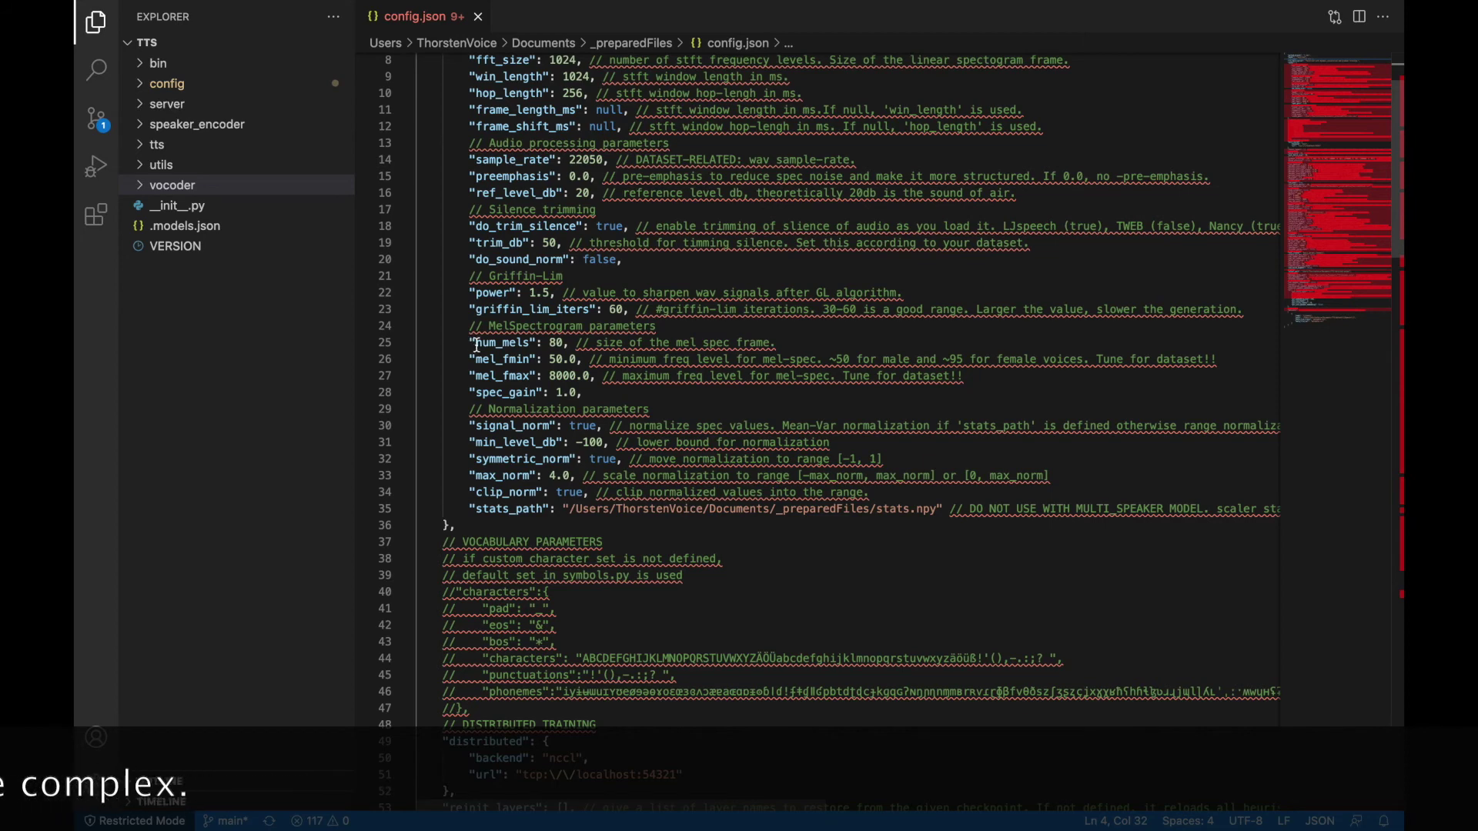
scroll(472, 347, "down", 4)
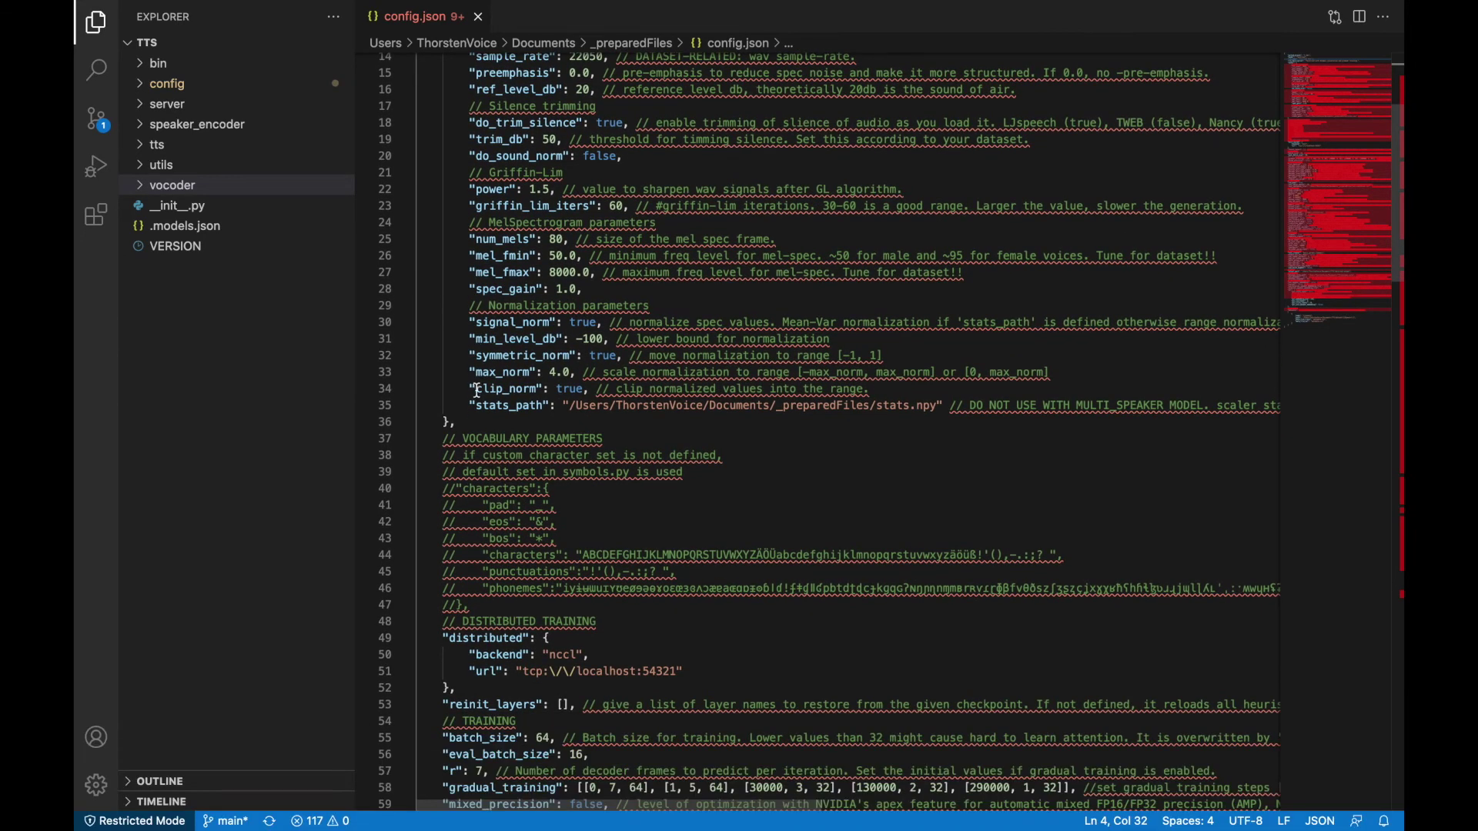
left_click_drag(470, 406, 937, 406)
left_click(937, 406)
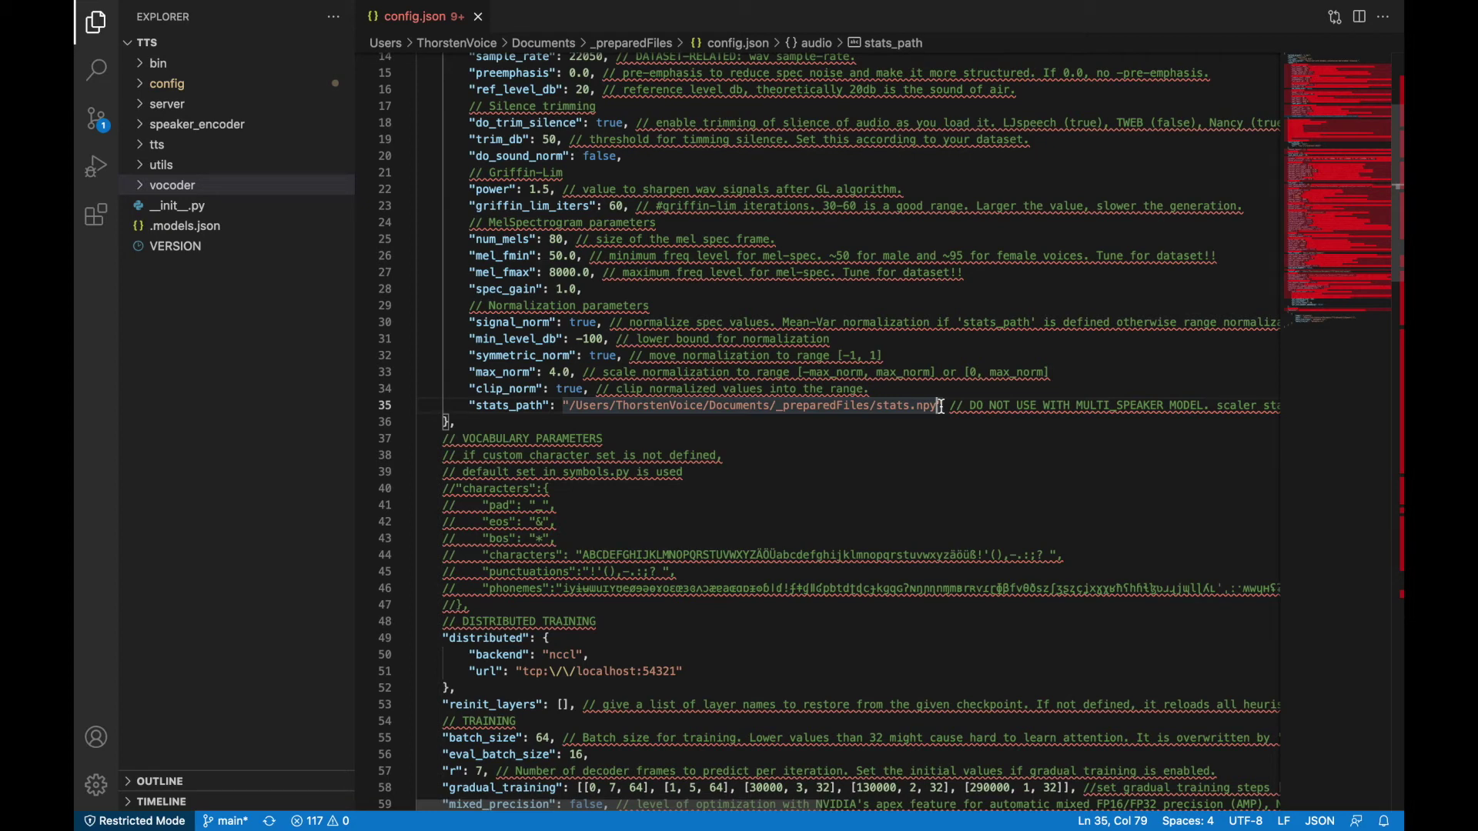
left_click_drag(570, 406, 937, 404)
key("super+c")
Switch to the terminal, recall the compute_statistics.py command and append --out_path with the copied stats.npy path.
key("super+Tab")
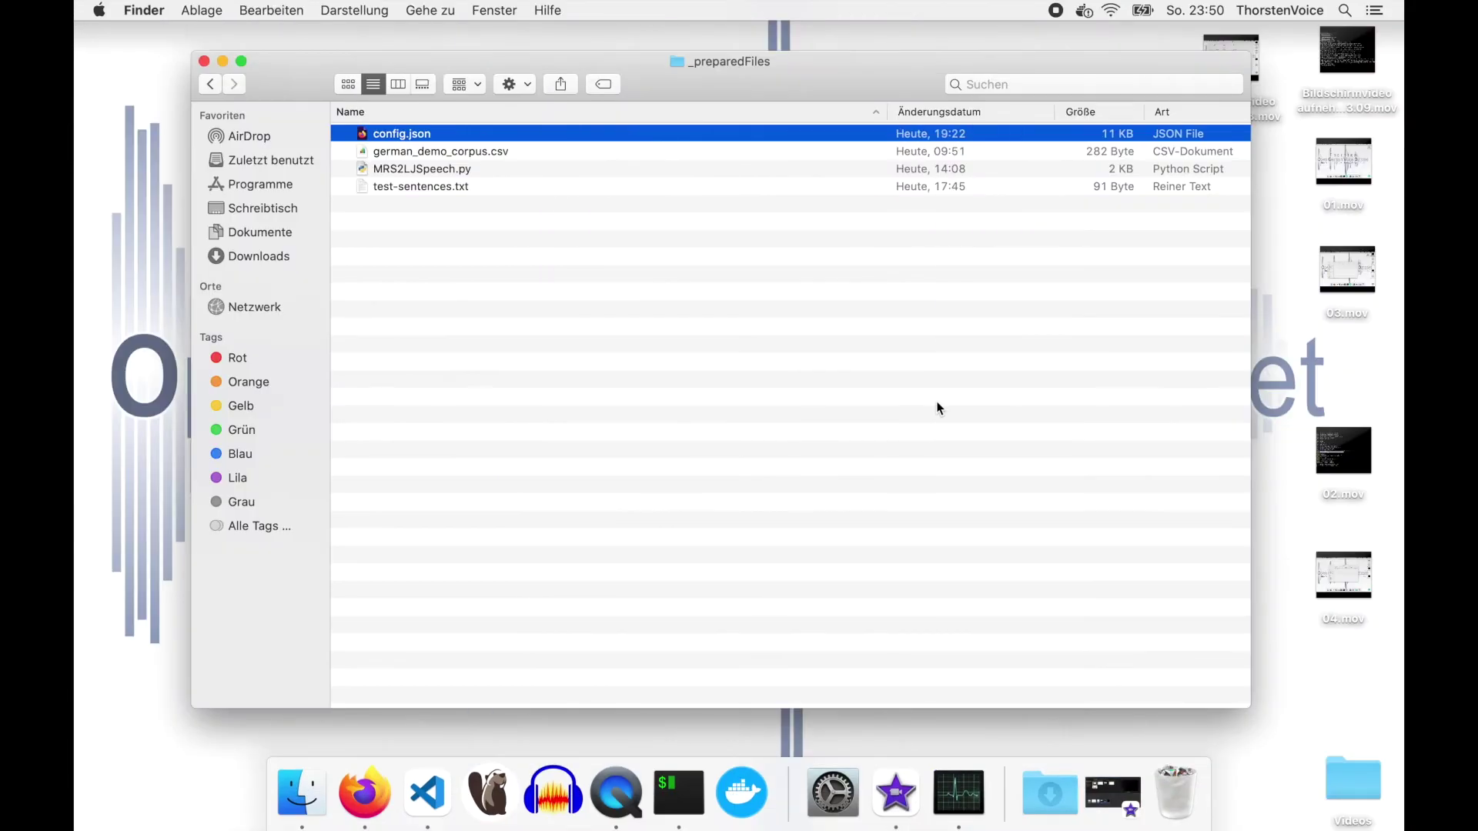
key("super+Tab")
key("super+Tab")
key("super+Tab")
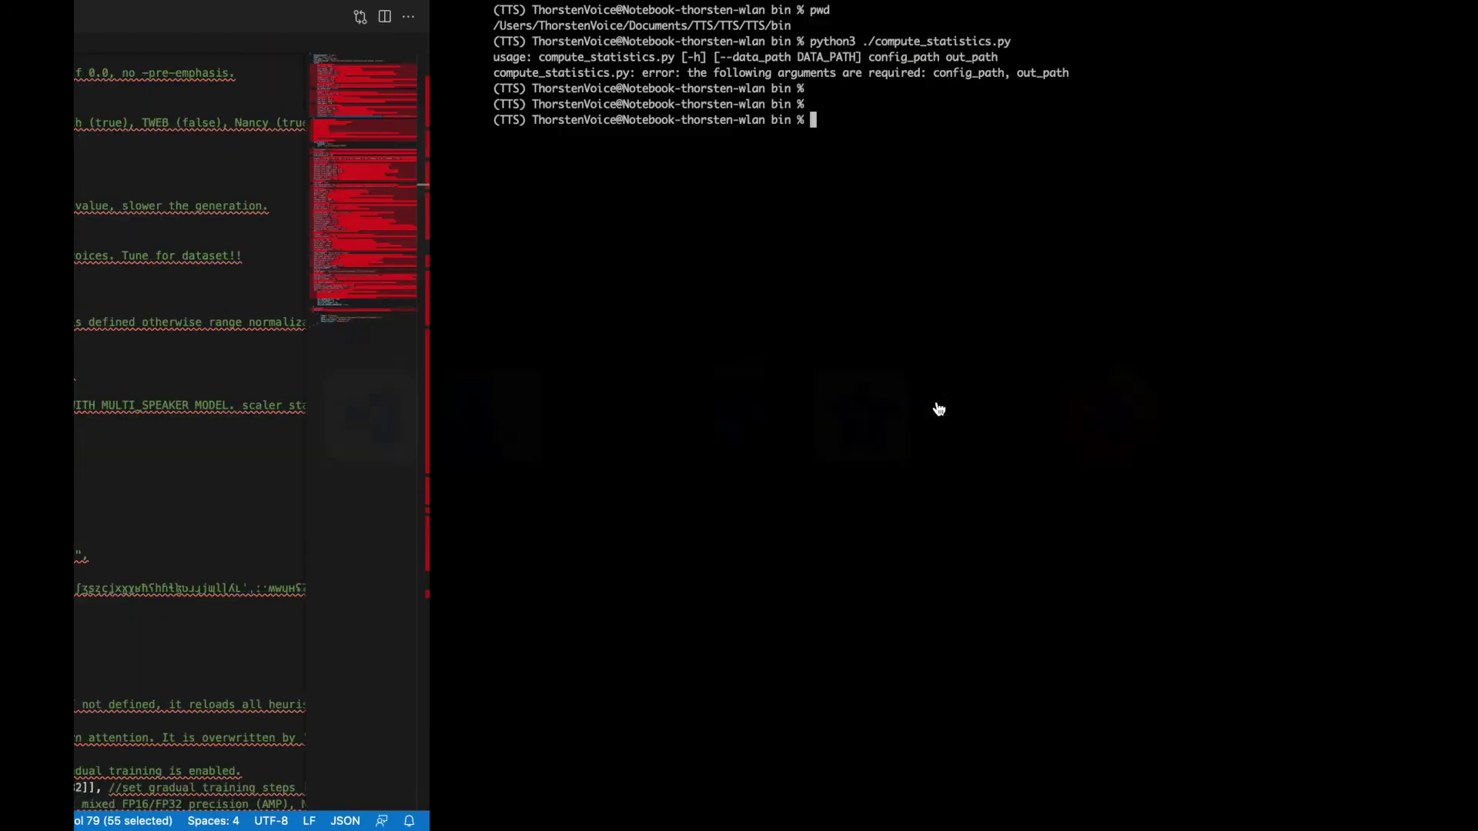
key("Up")
type("-")
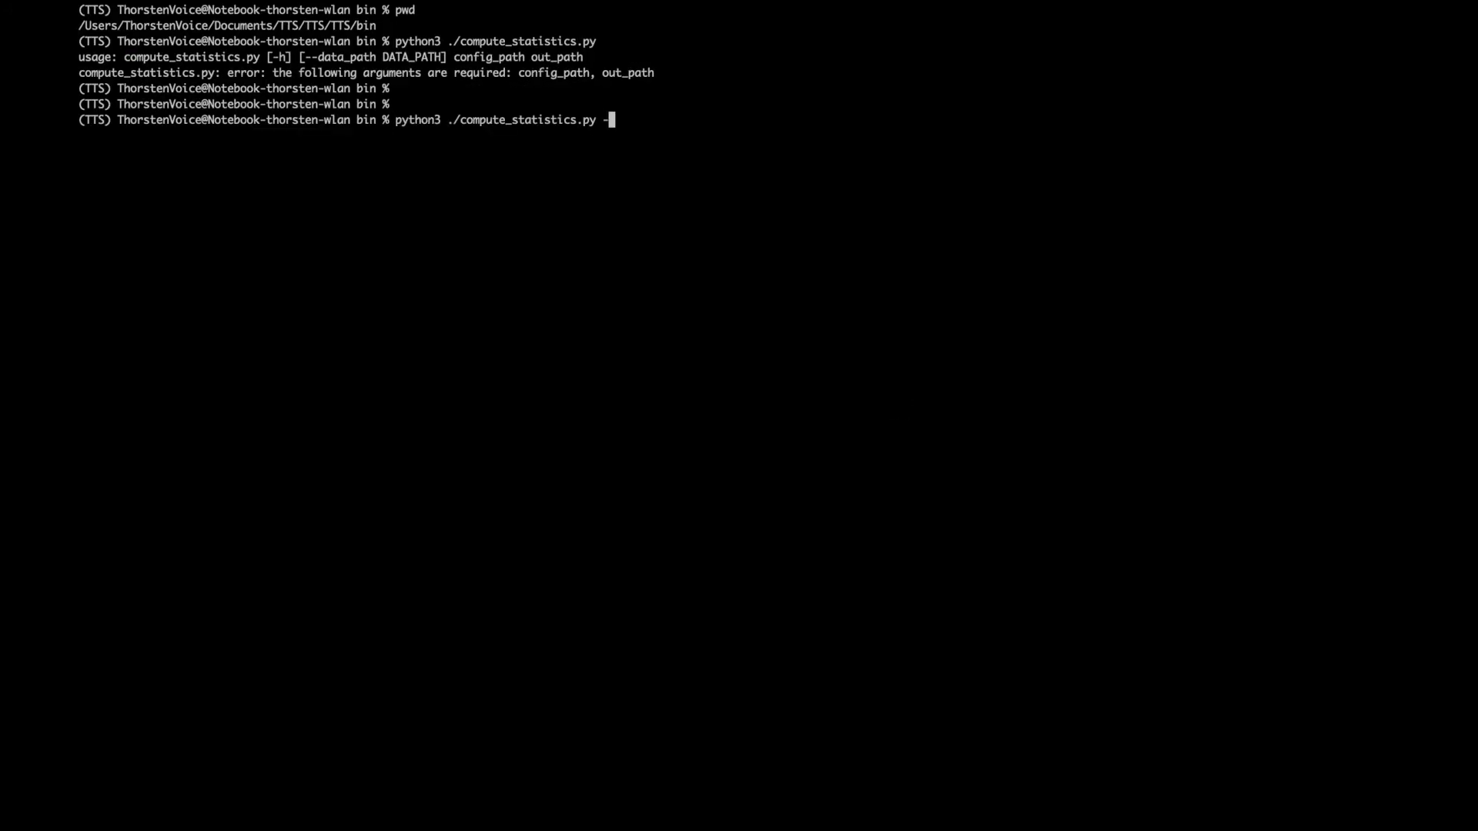
type("-out_path")
key("super+v")
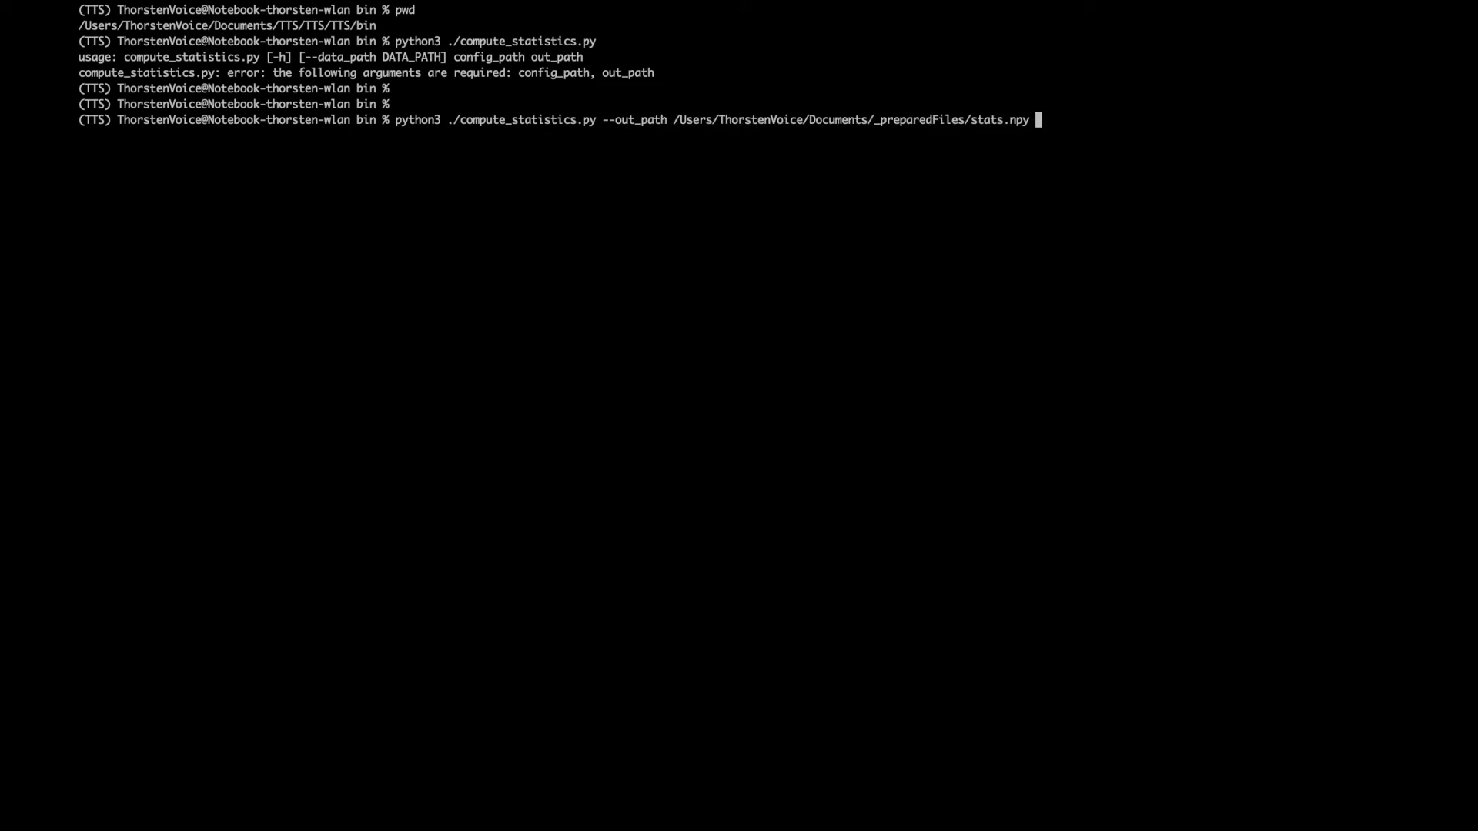
Switch back to Visual Studio Code and examine the test_sentences_file entry in the validation section of config.json.
key("super+Tab")
left_click(636, 421)
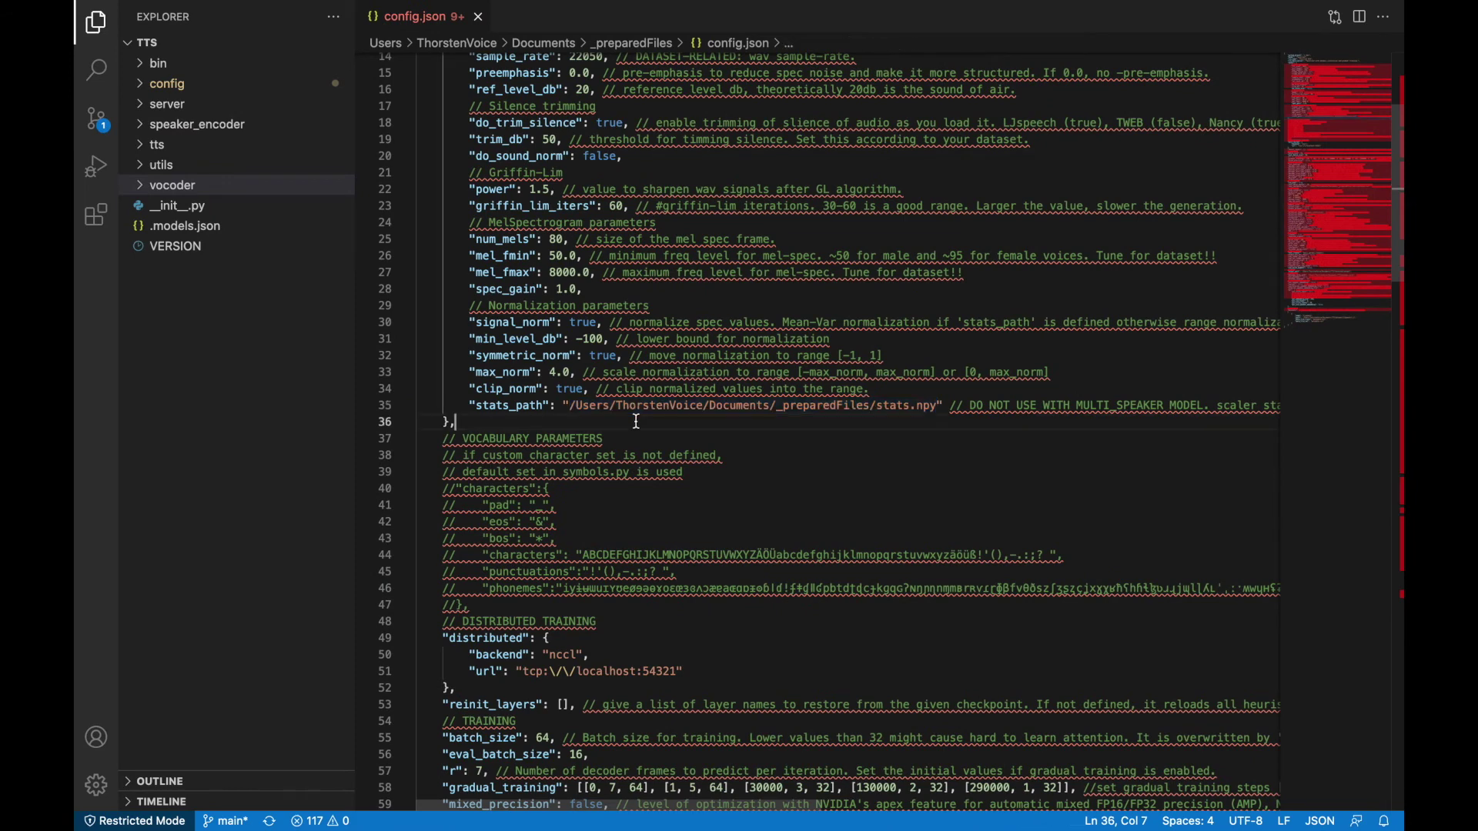
scroll(637, 422, "down", 3)
scroll(637, 422, "down", 10)
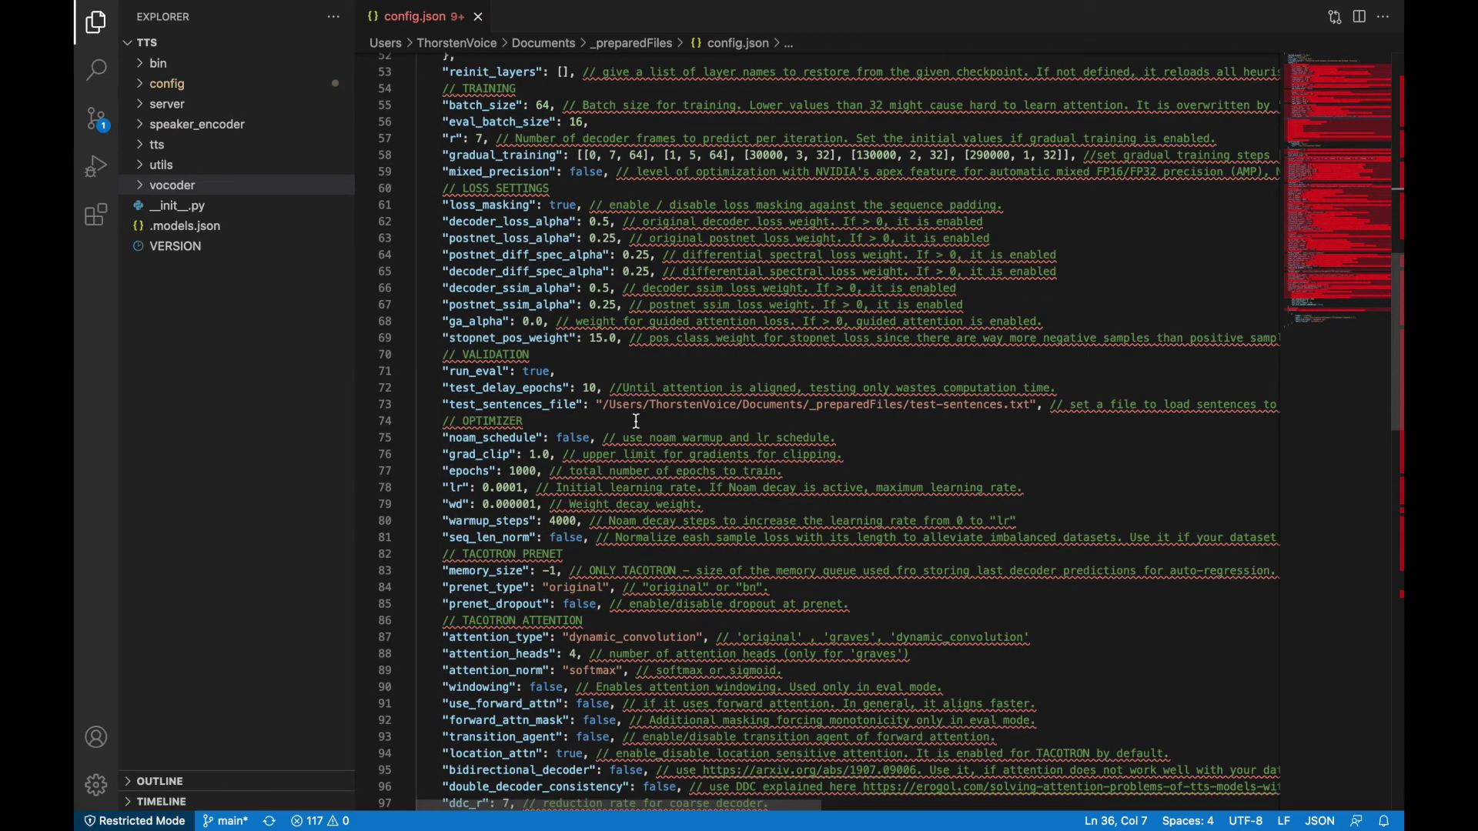
left_click_drag(460, 406, 531, 422)
left_click(531, 422)
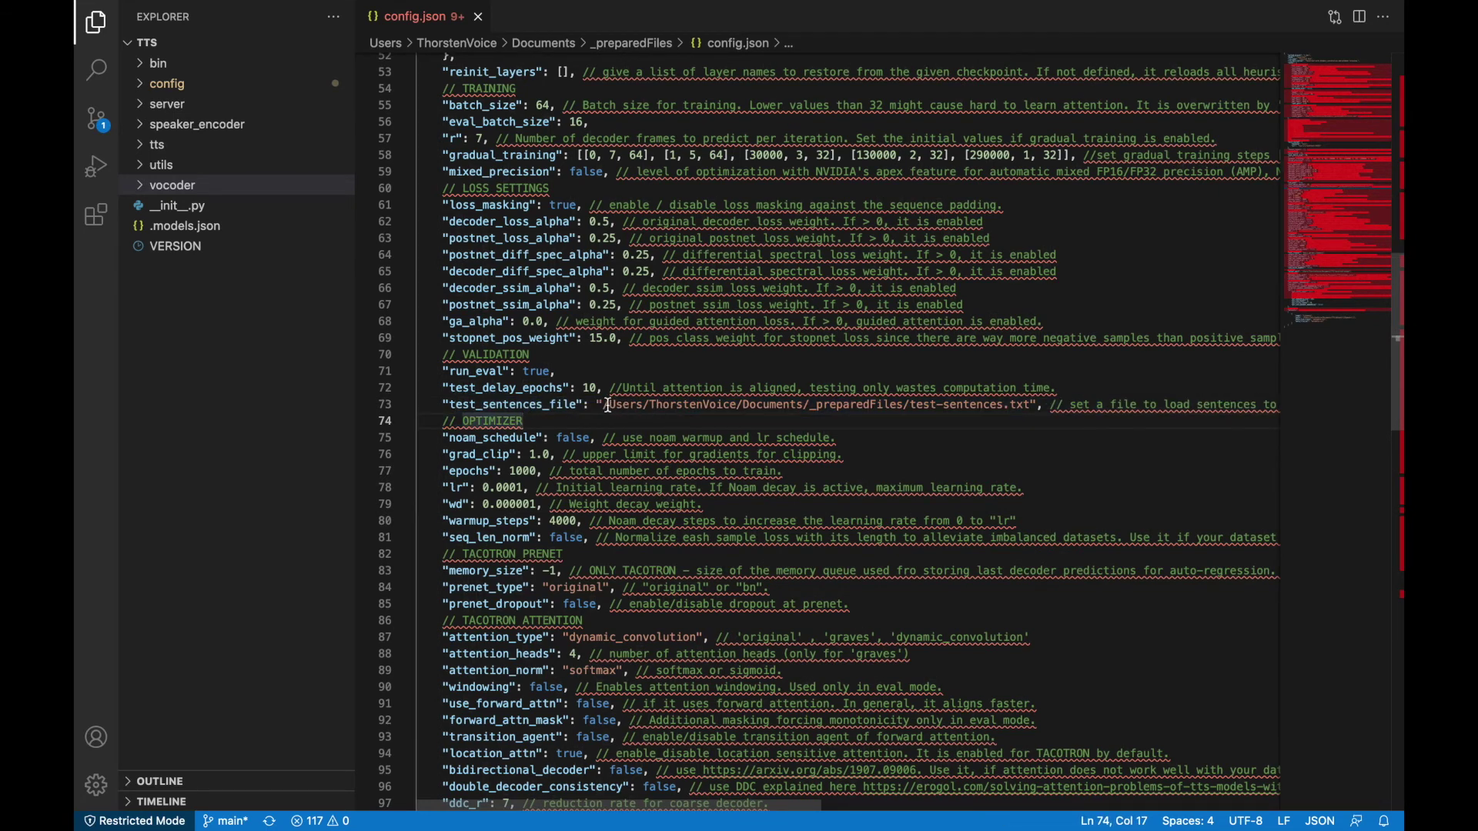
left_click_drag(606, 406, 882, 415)
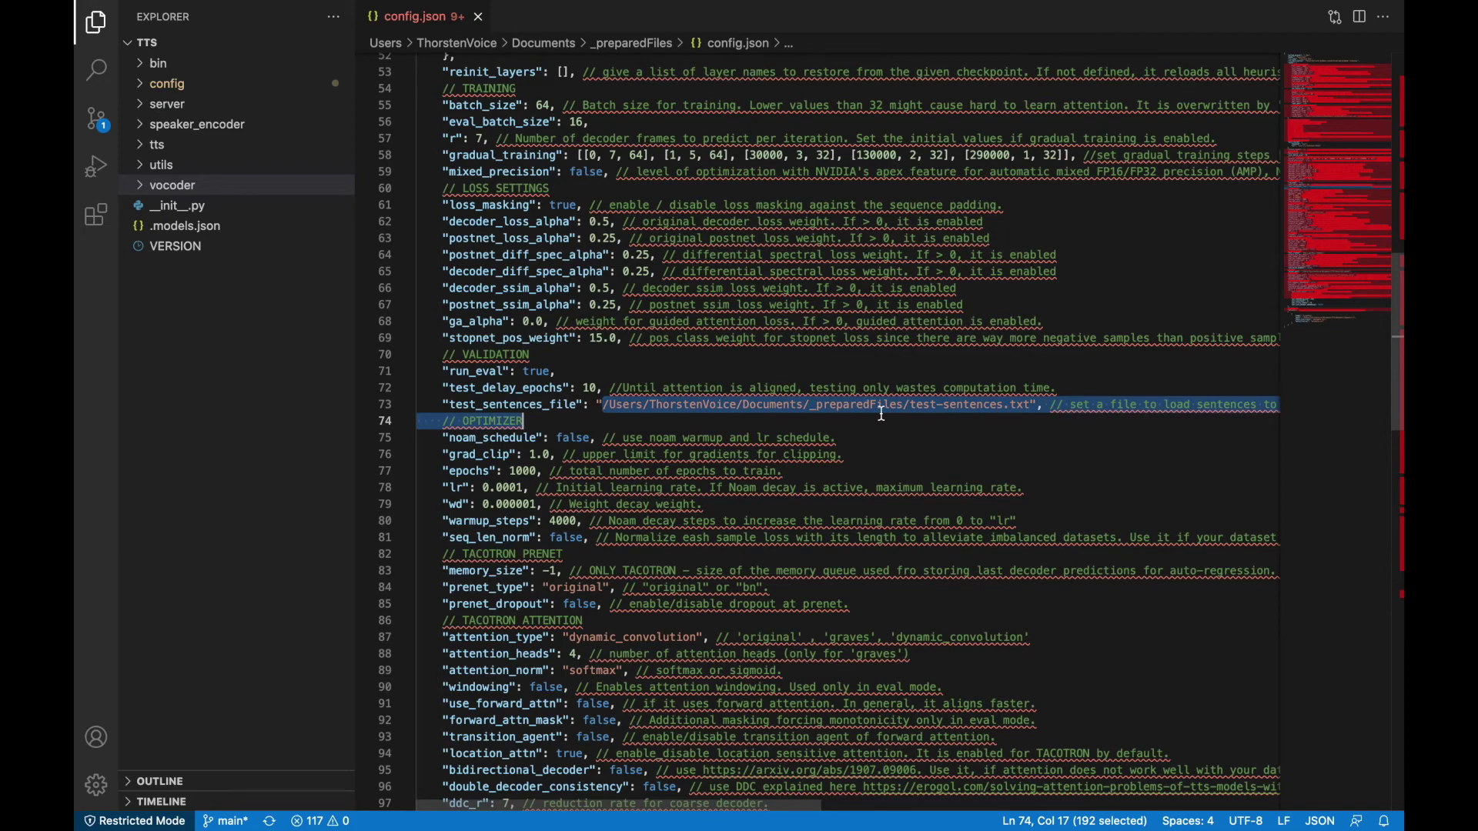
left_click(882, 414)
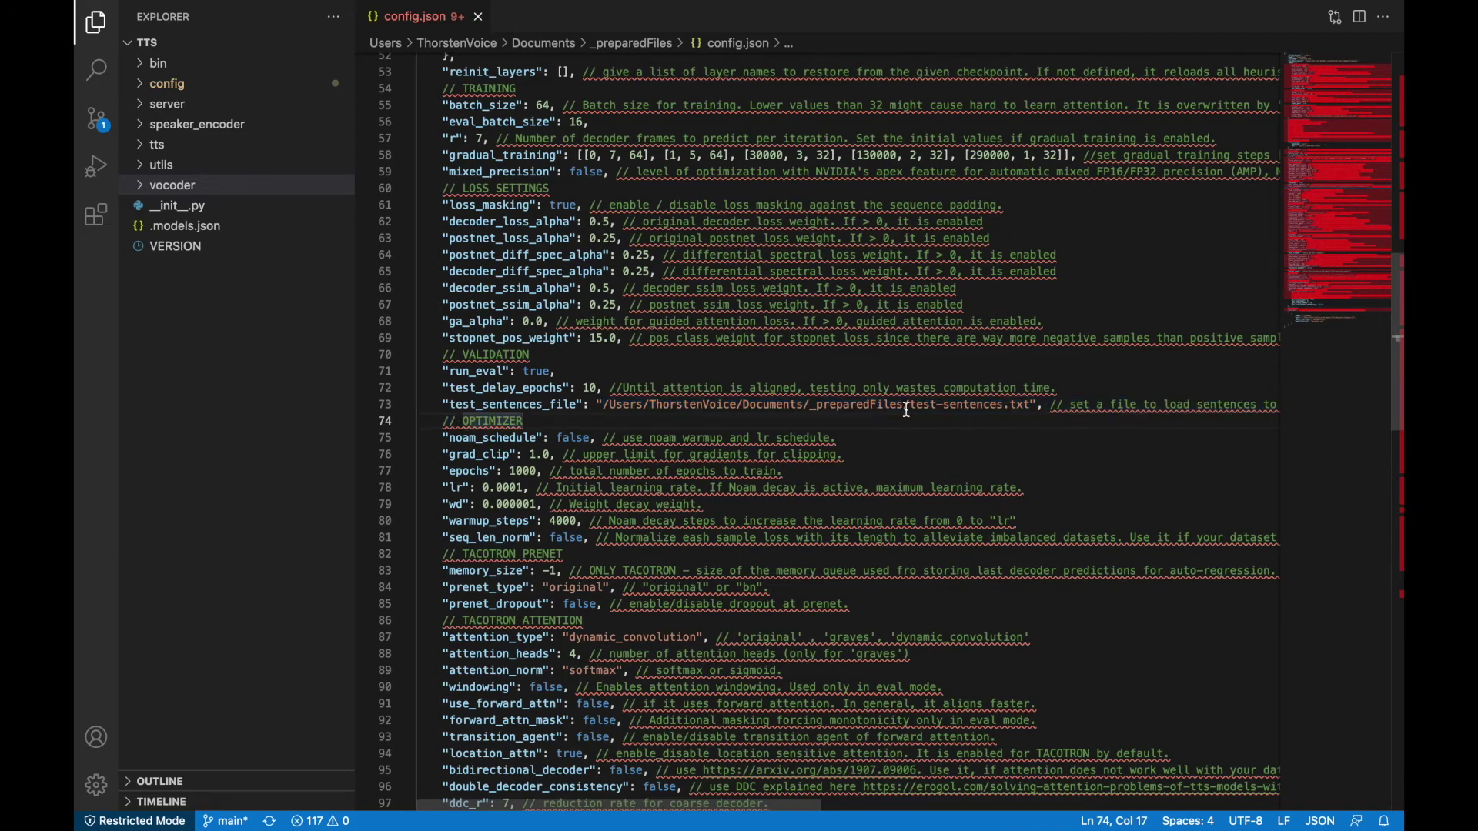
Switch to Finder and open test-sentences.txt from the _preparedFiles folder in Visual Studio Code to read its sentences.
key("super+Tab")
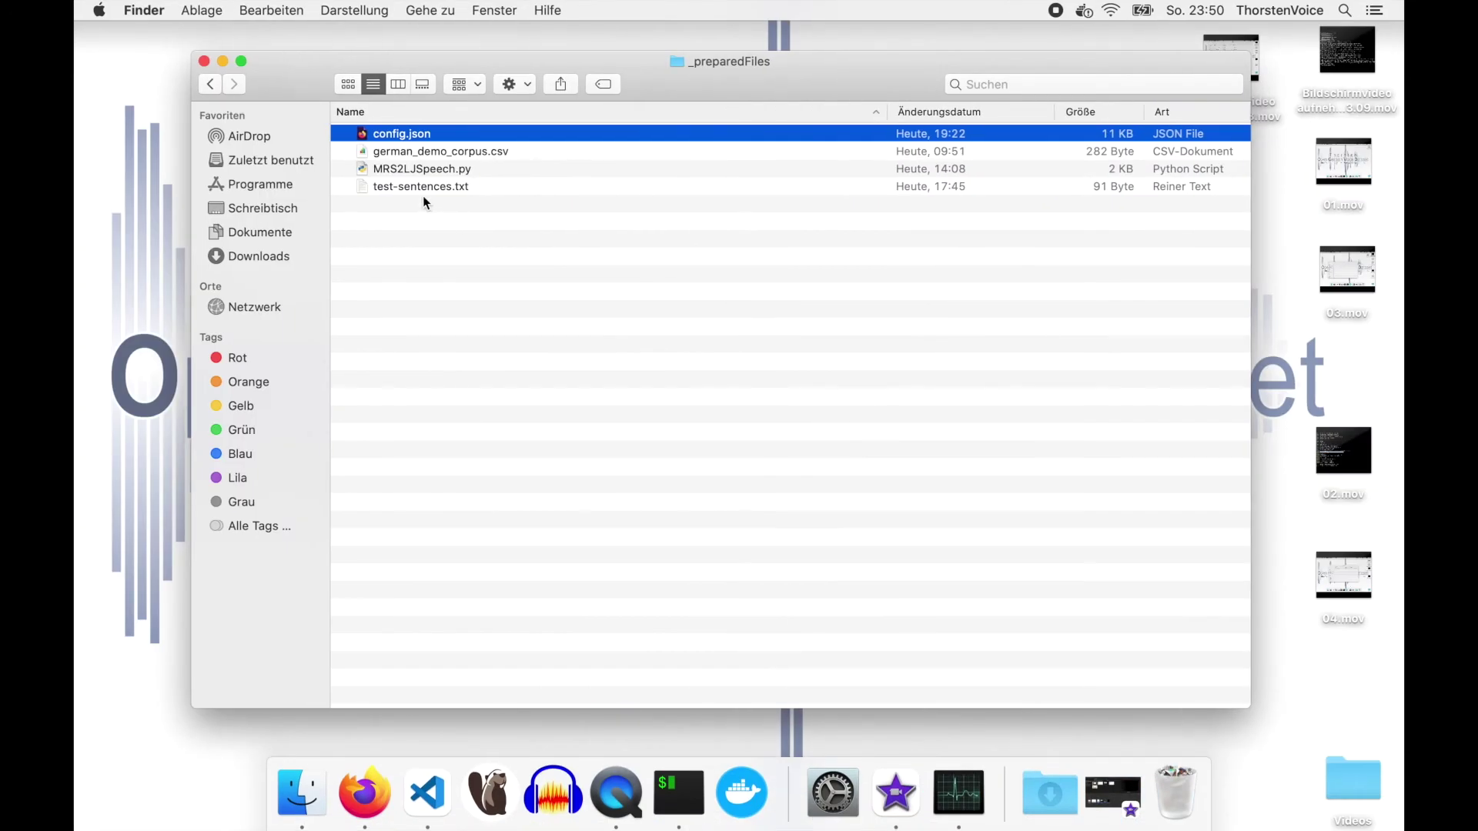
left_click(423, 186)
right_click(424, 186)
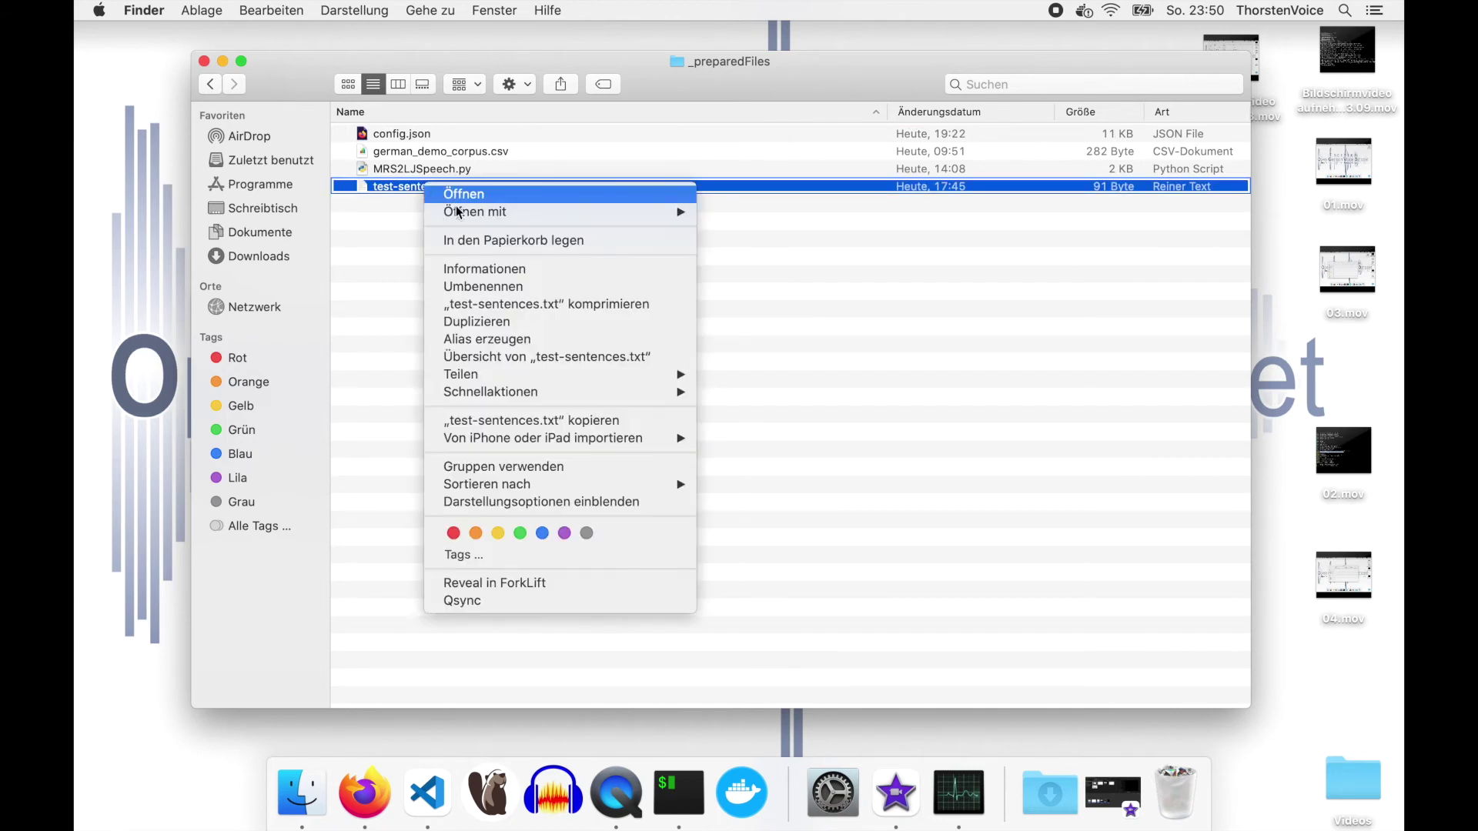
mouse_move(471, 214)
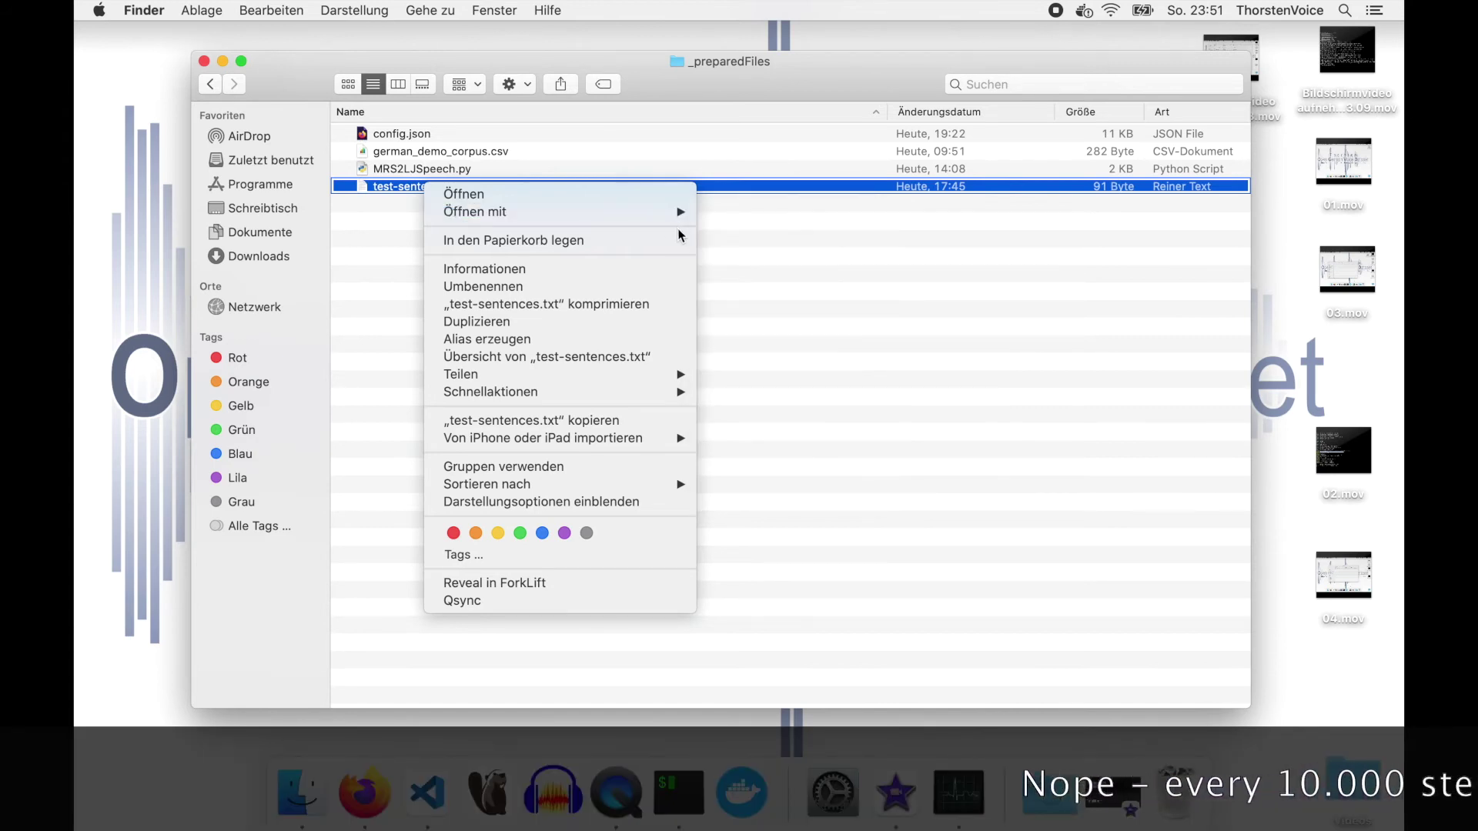
mouse_move(681, 212)
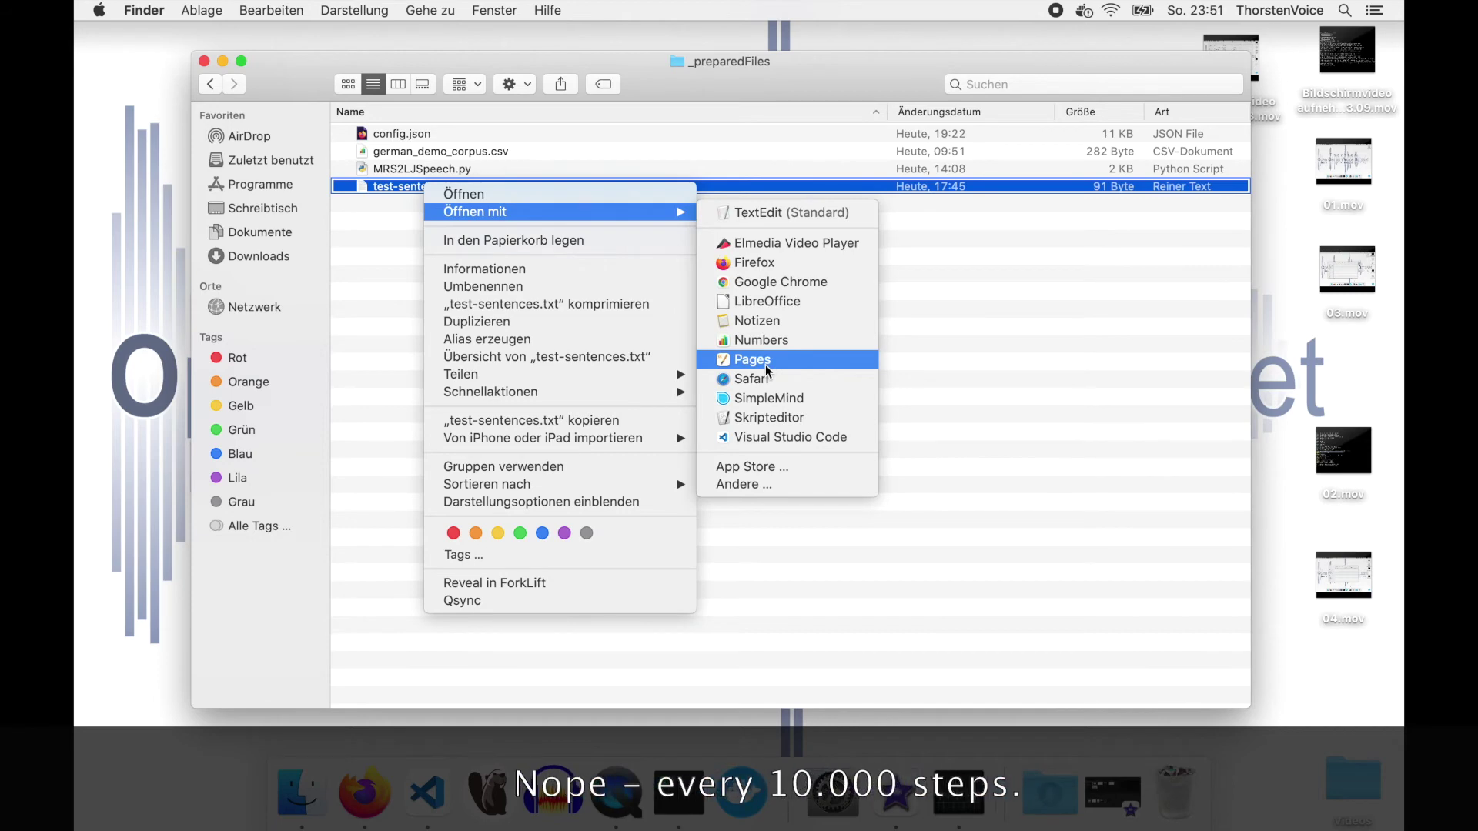
left_click(774, 436)
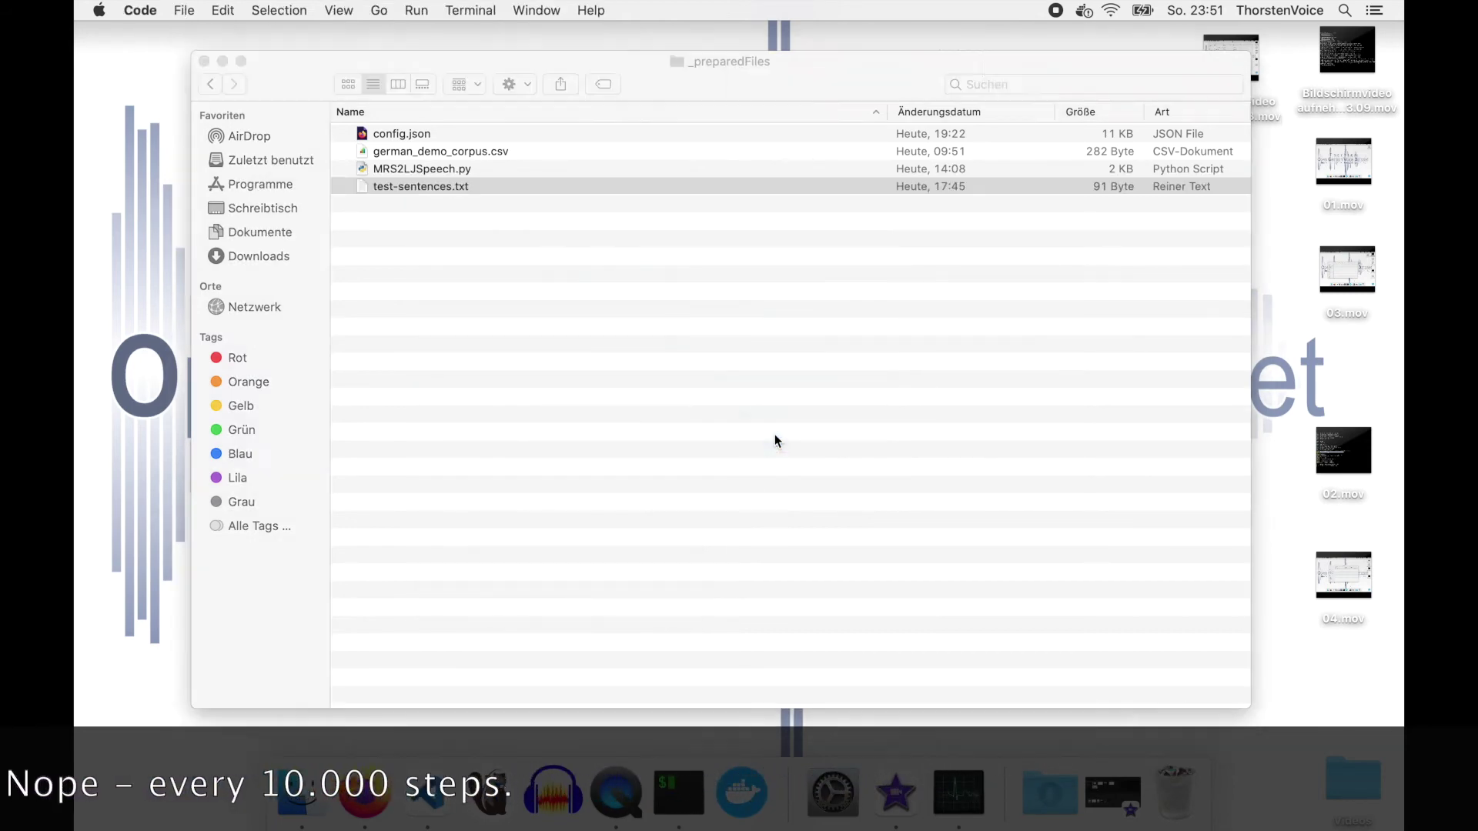
left_click(649, 66)
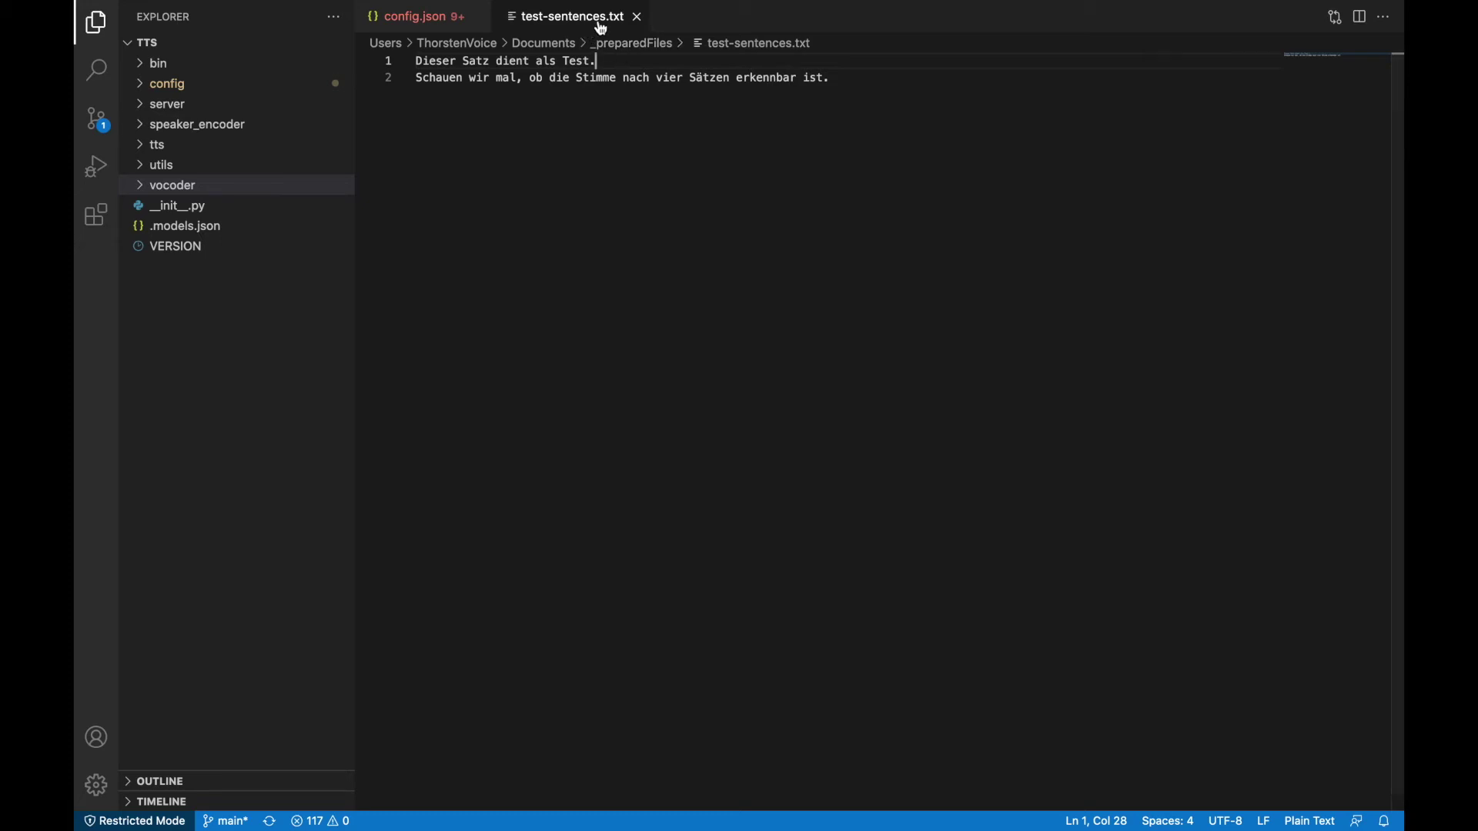
Return to config.json and review the test_sentences_file path and the name and path in the datasets section.
left_click(421, 17)
left_click_drag(597, 404, 1051, 408)
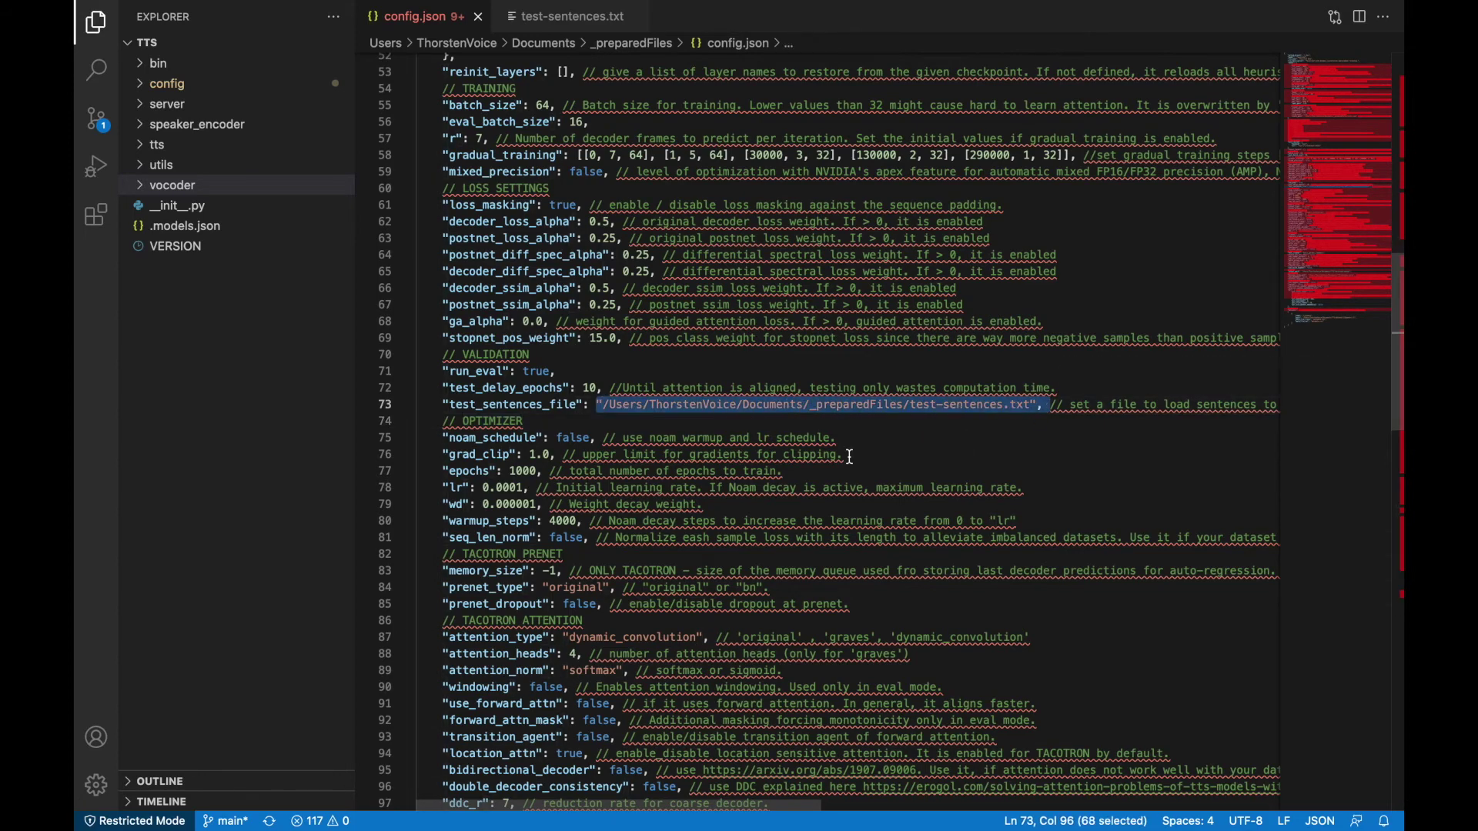
scroll(758, 479, "down", 18)
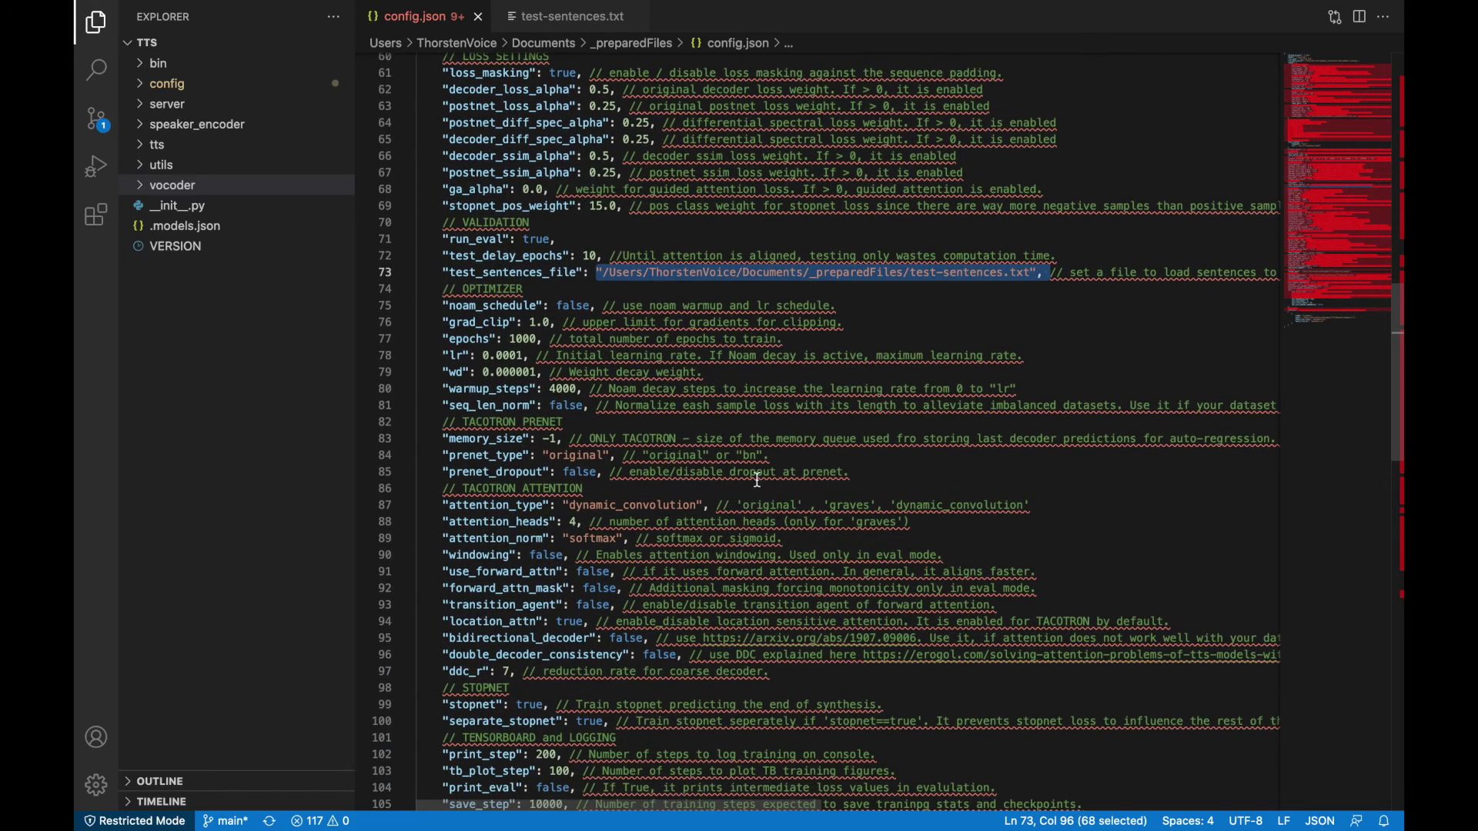
scroll(759, 479, "down", 1)
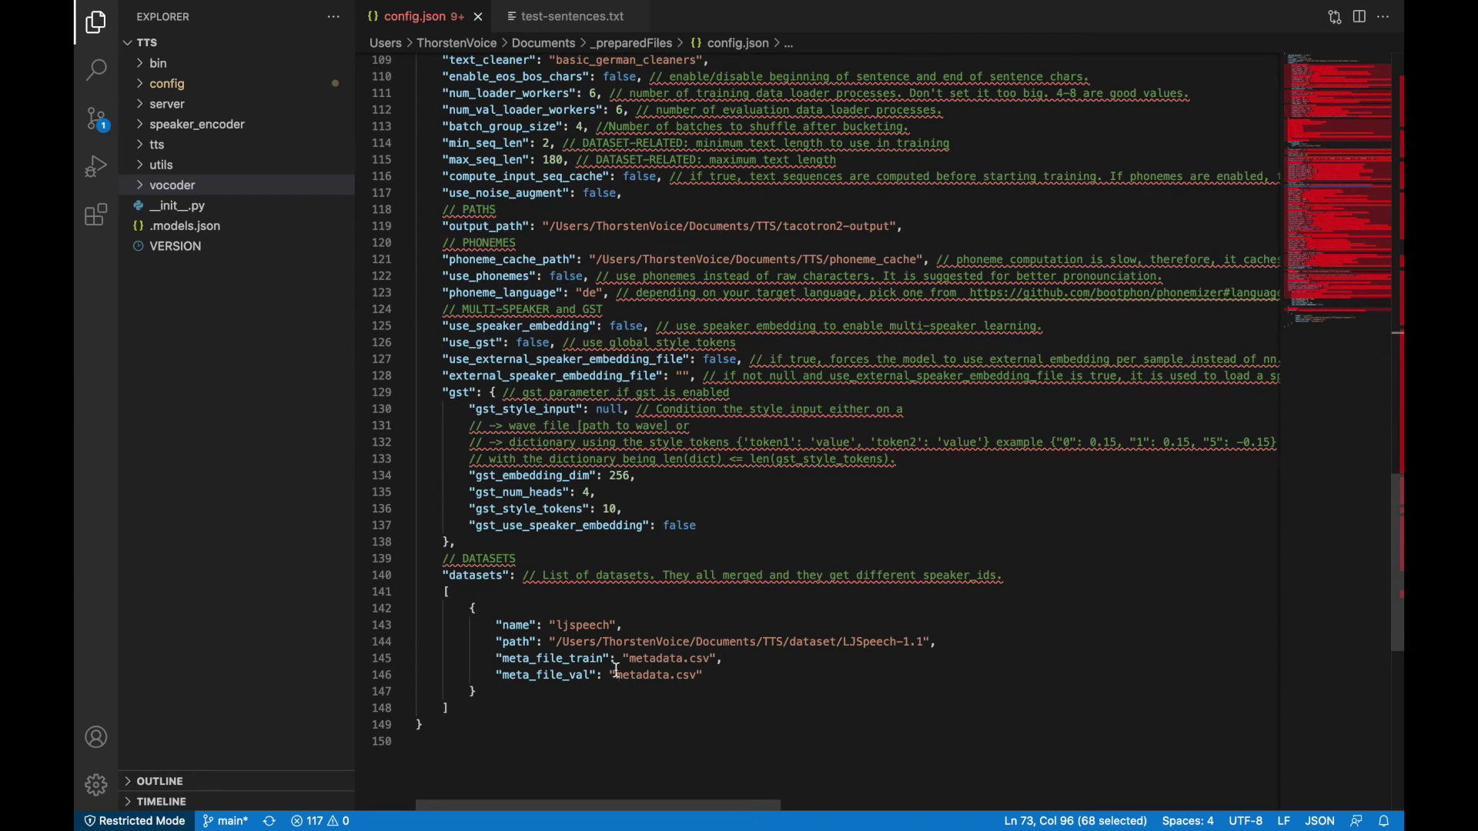
left_click_drag(559, 644, 915, 640)
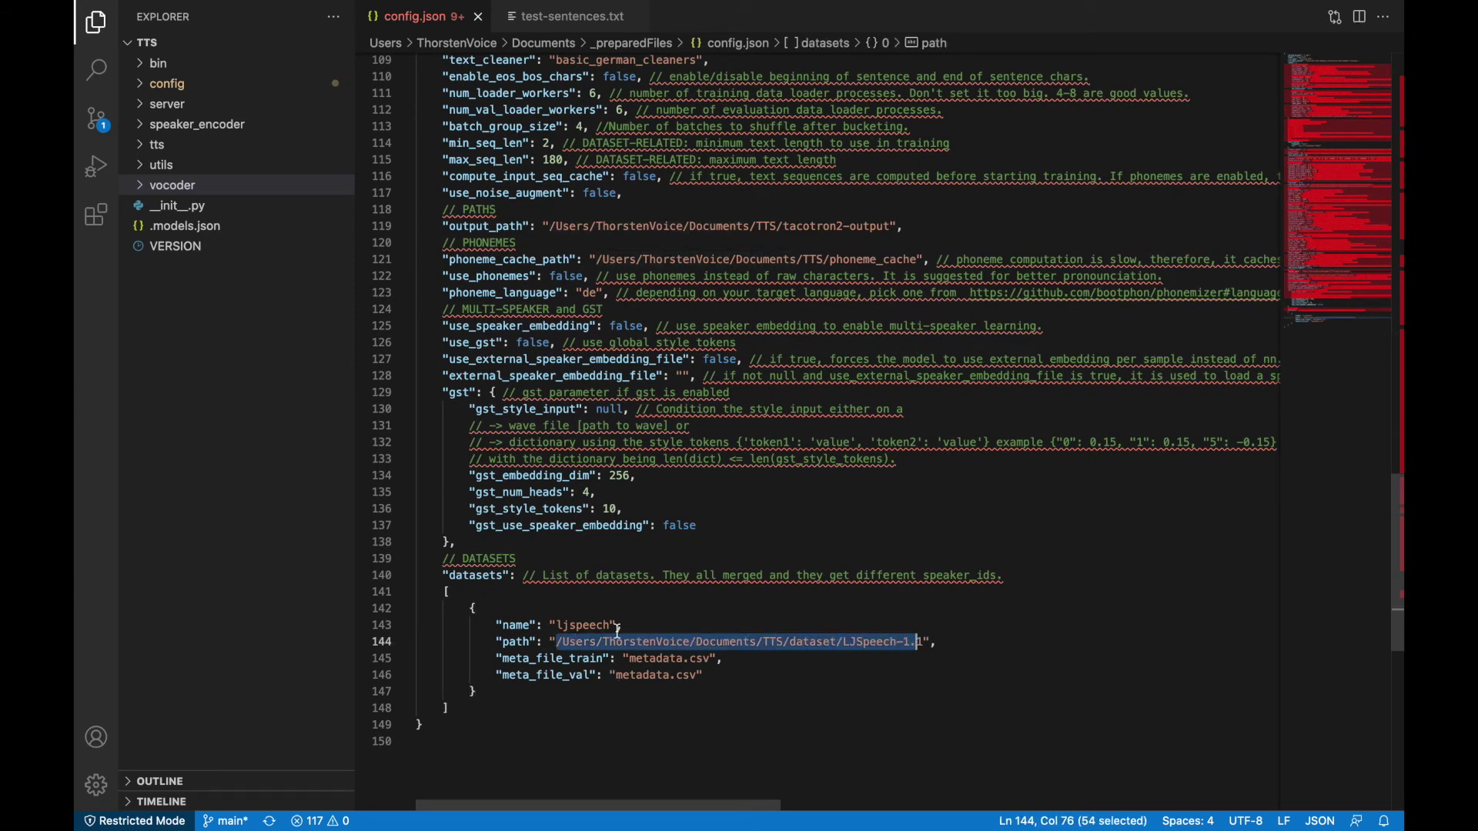
left_click(588, 626)
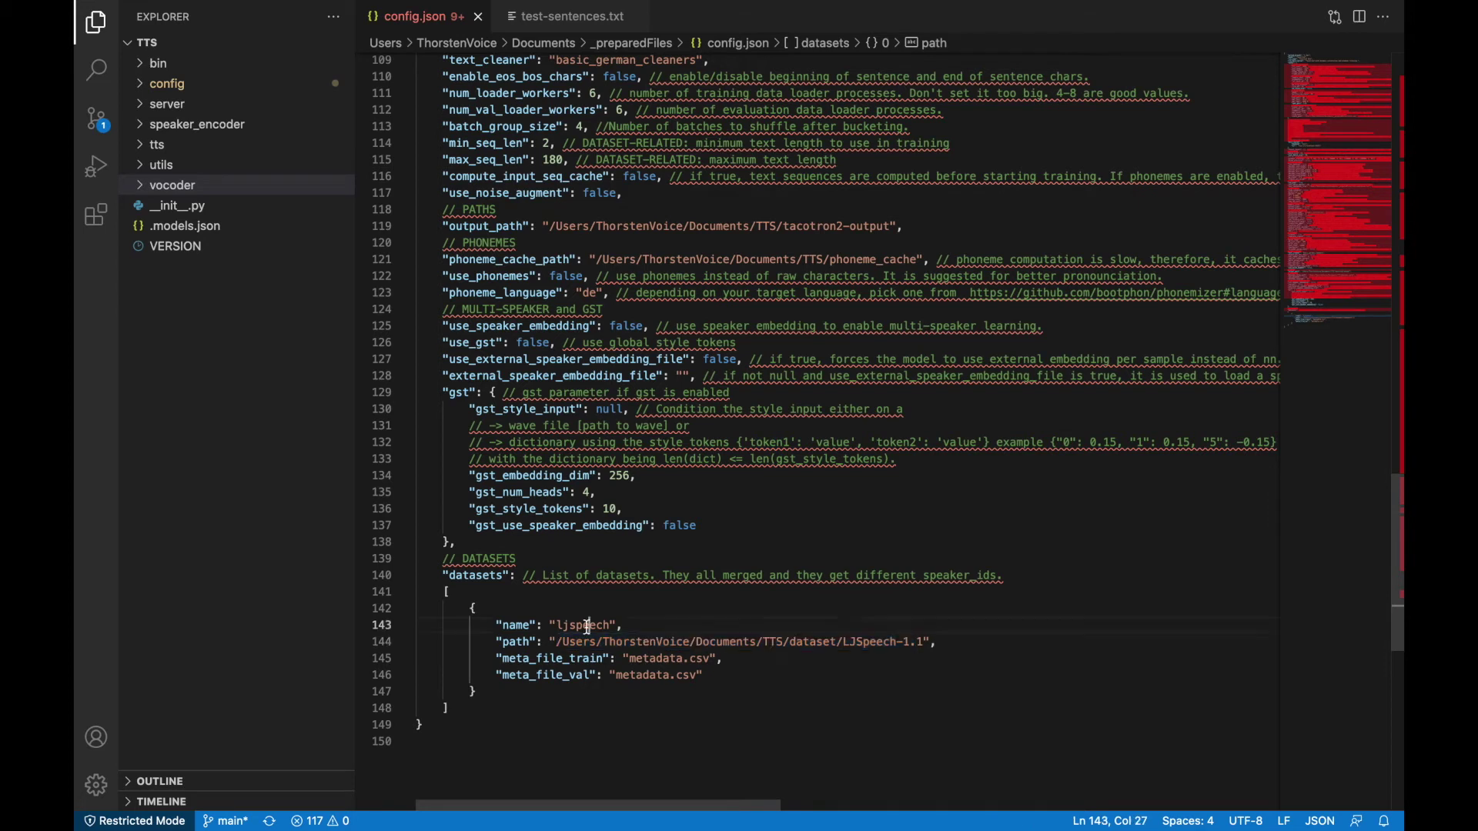
left_click(659, 625)
left_click(674, 656)
left_click(665, 643)
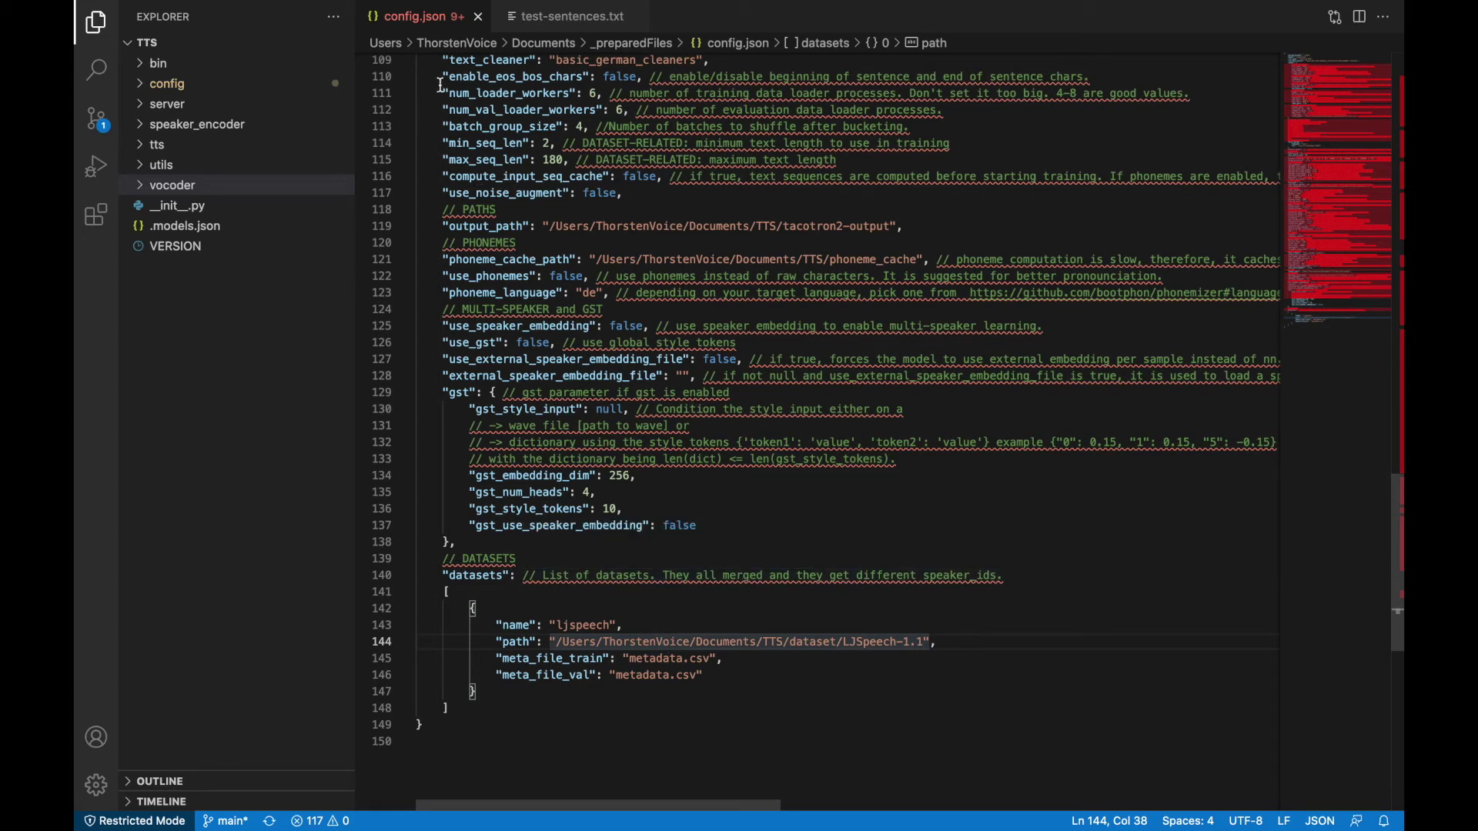
Switch to the terminal and extend the compute_statistics.py command with --config_path pointing to config.json in the _preparedFiles folder.
key("super+Tab")
key("super+Tab")
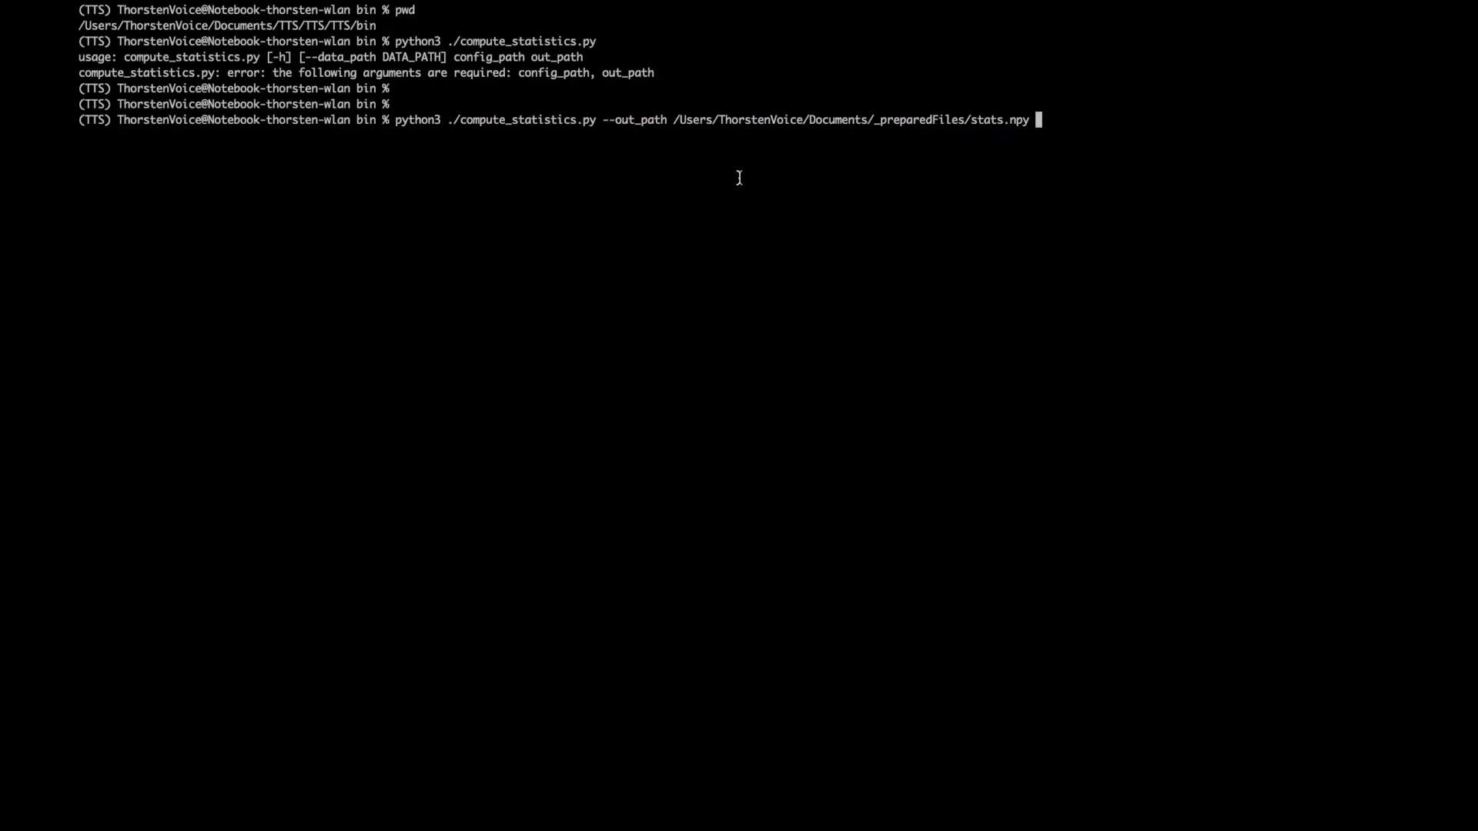
type("--config_path /Users/")
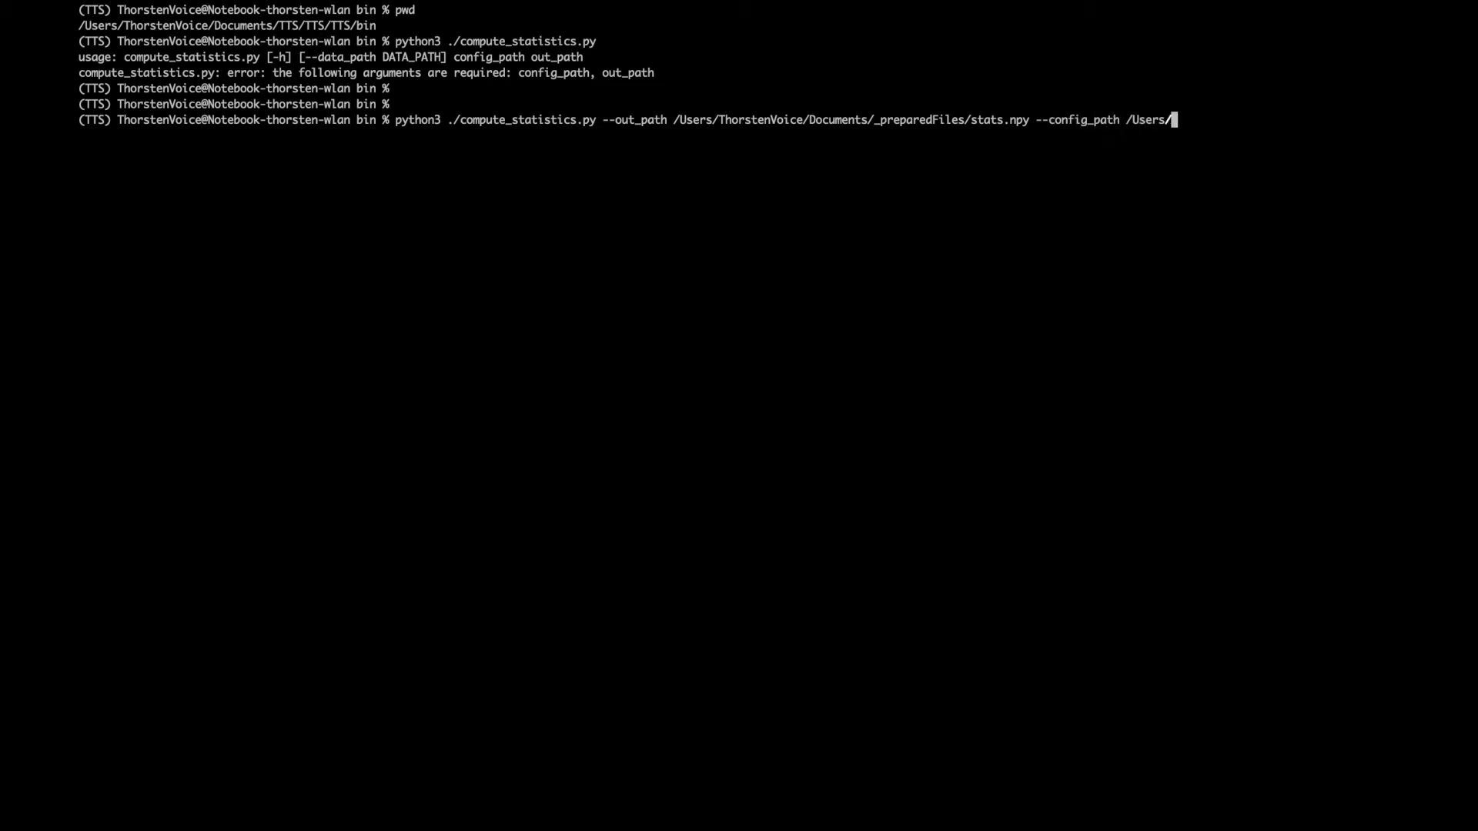
type("Thor")
key("Tab")
type("Docu")
key("Tab")
type("__")
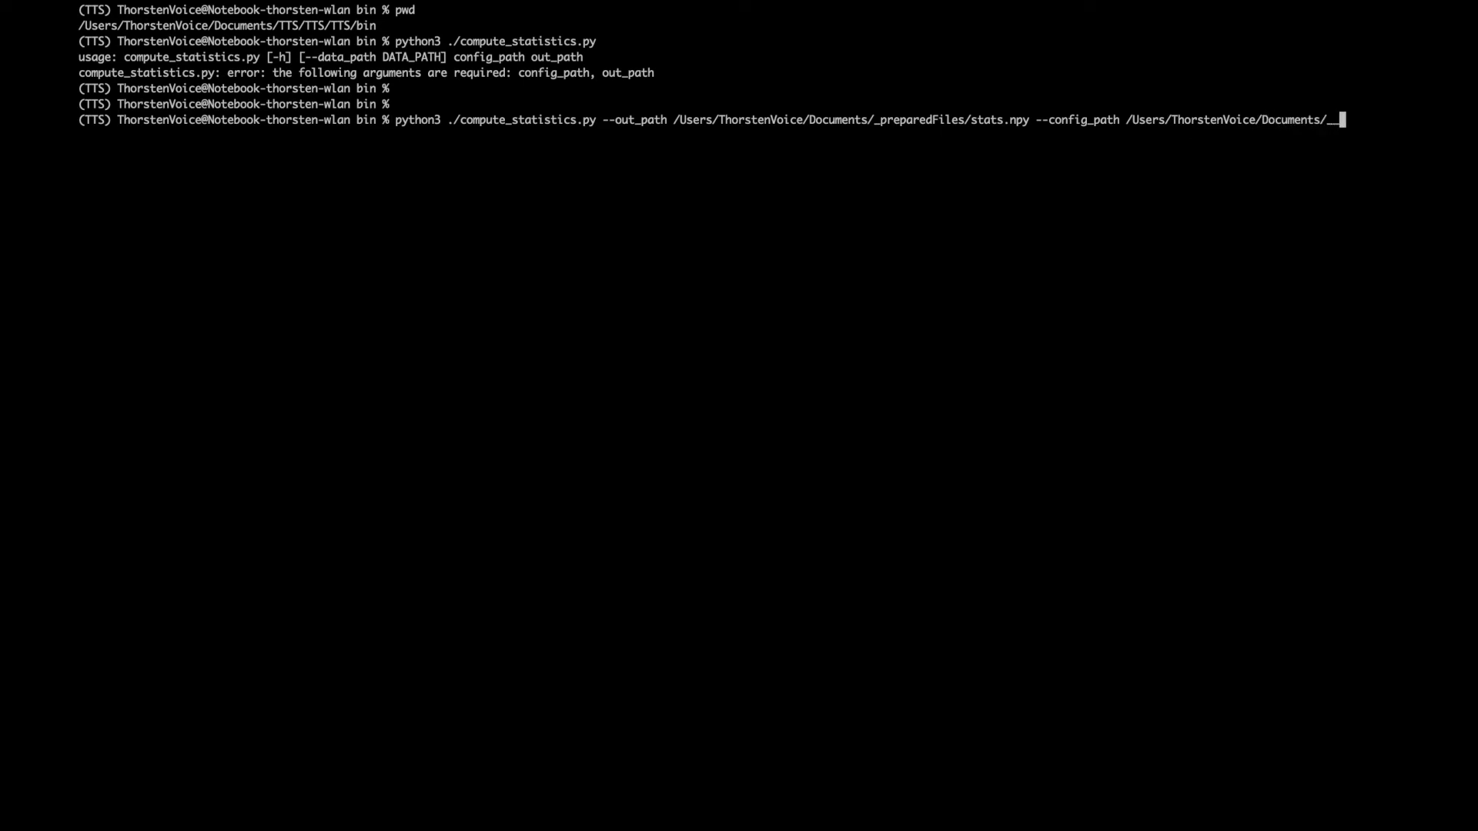
key("Tab")
type("con")
key("Tab")
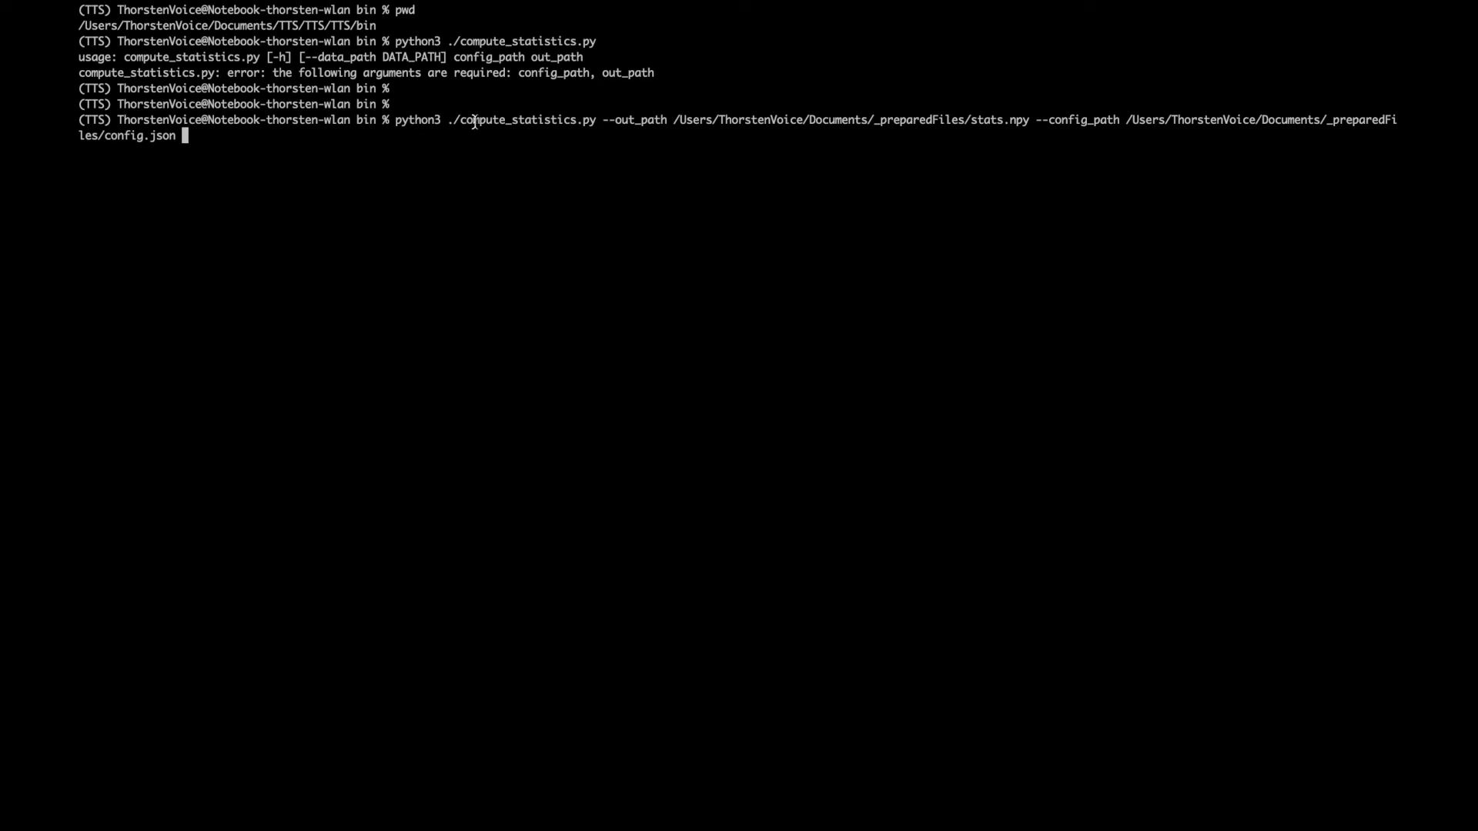
Check the script name and stats.npy output file in the command, and try to run it with --out_path before --config_path.
left_click_drag(464, 119, 596, 122)
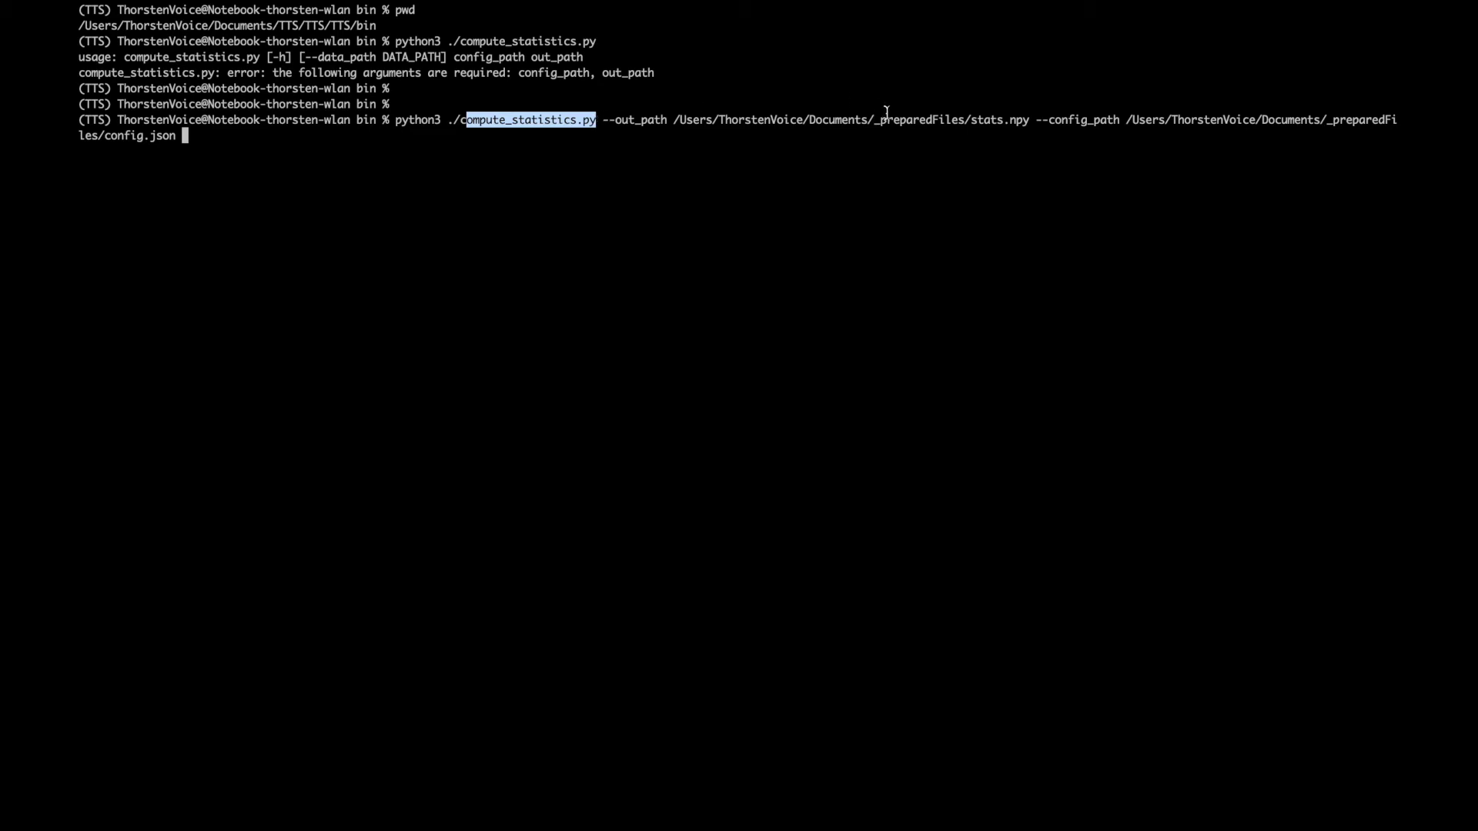
left_click(974, 121)
left_click_drag(974, 120, 1029, 121)
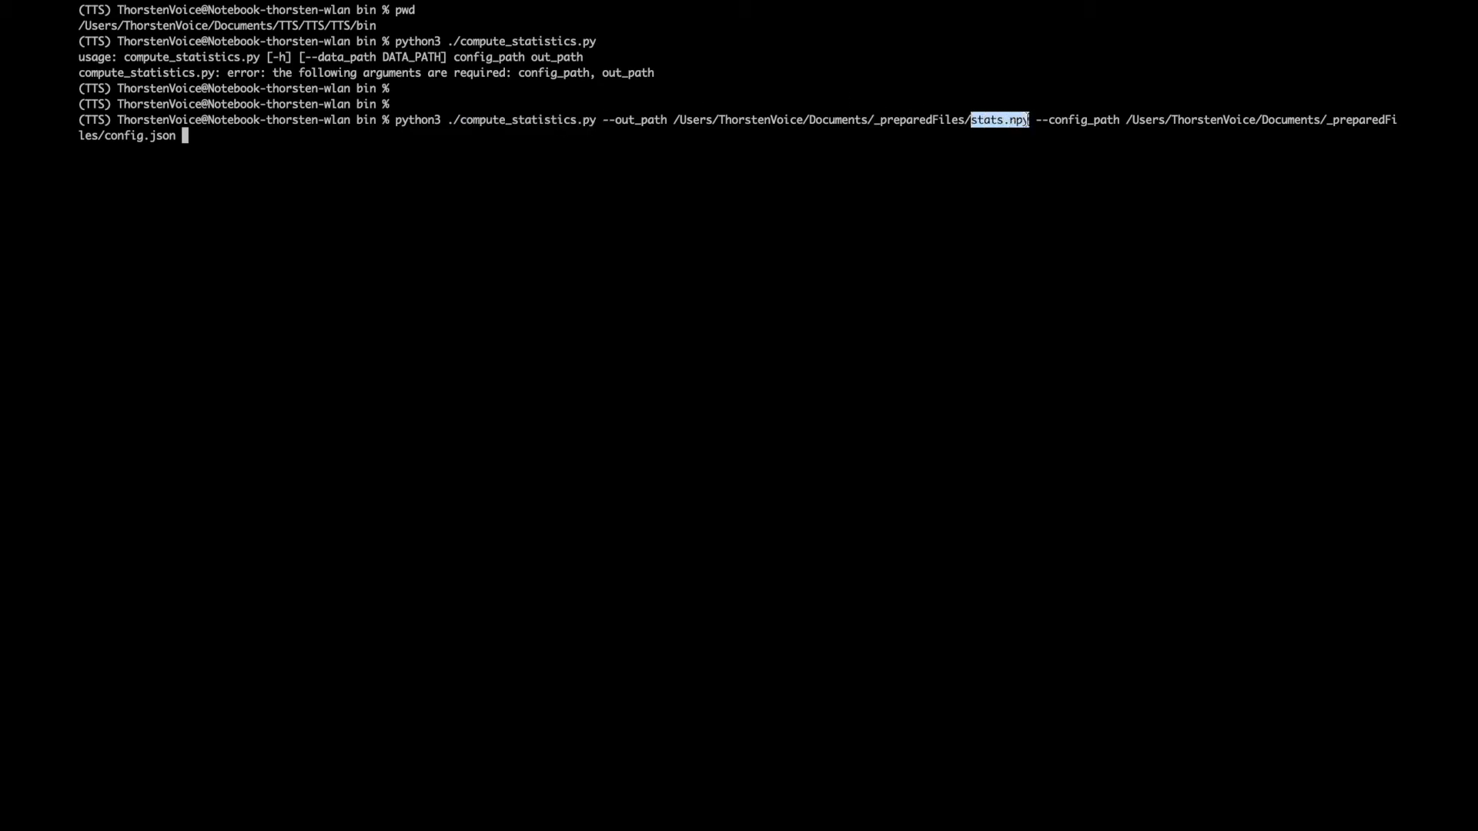
left_click(1070, 123)
key("Return")
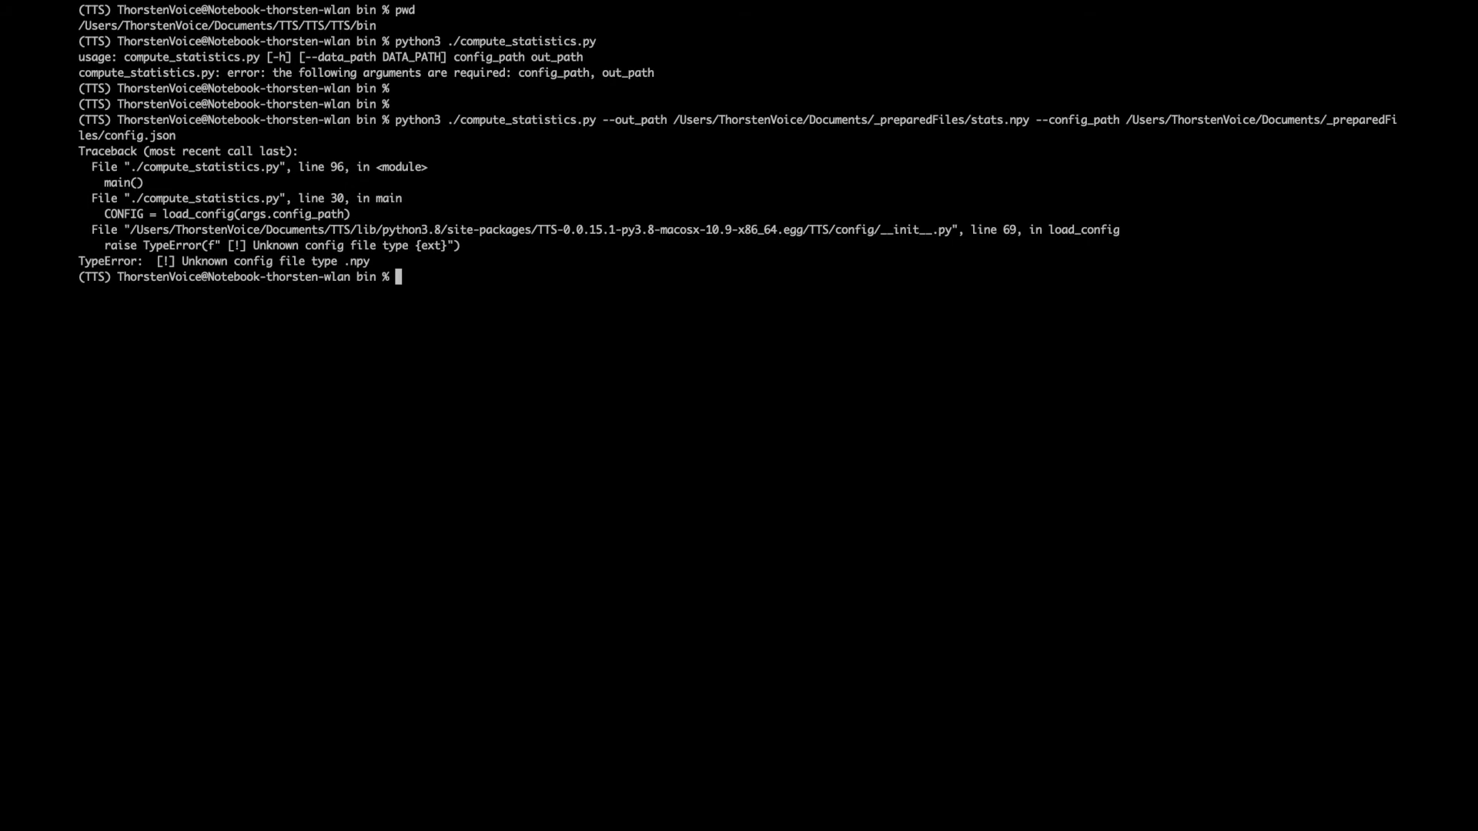
Recall the compute_statistics.py command, place the cursor before --config_path and copy the complete --out_path argument including the stats.npy path.
key("Up")
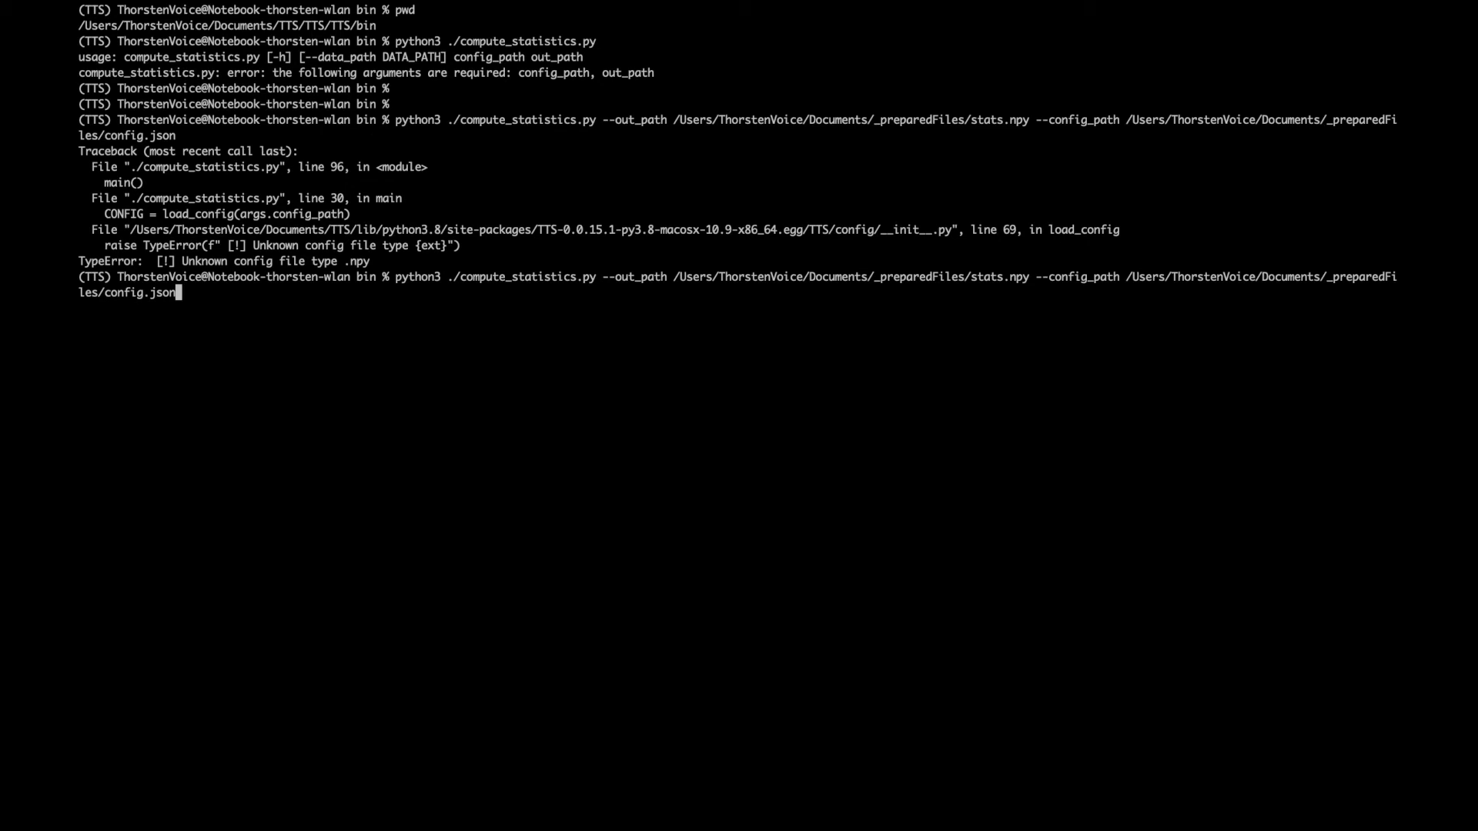
key("Left")
key("Left")
key("Left")
key("Left")
key("Left")
key("Left")
key("Left")
key("Left")
key("Left")
key("Left")
key("Left")
key("Left")
key("Left")
key("Left")
key("Left")
key("Left")
key("Left")
key("Left")
key("Left")
key("Left")
key("Left")
key("Left")
key("Left")
key("Left")
key("Left")
key("Left")
key("Left")
key("Left")
key("Left")
key("Left")
key("Left")
key("Left")
key("Left")
key("Left")
key("Left")
key("Left")
key("Left")
key("Left")
key("Left")
key("Left")
key("Left")
key("Left")
key("Left")
key("Left")
key("Left")
key("Left")
key("Left")
key("Left")
key("Left")
key("Left")
key("Left")
key("Left")
key("Left")
key("Left")
key("Left")
key("Left")
key("Left")
key("Left")
key("Left")
key("Left")
key("Left")
key("Left")
key("Left")
key("Left")
key("Left")
key("Left")
key("Left")
left_click_drag(605, 274, 1024, 280)
right_click(1024, 279)
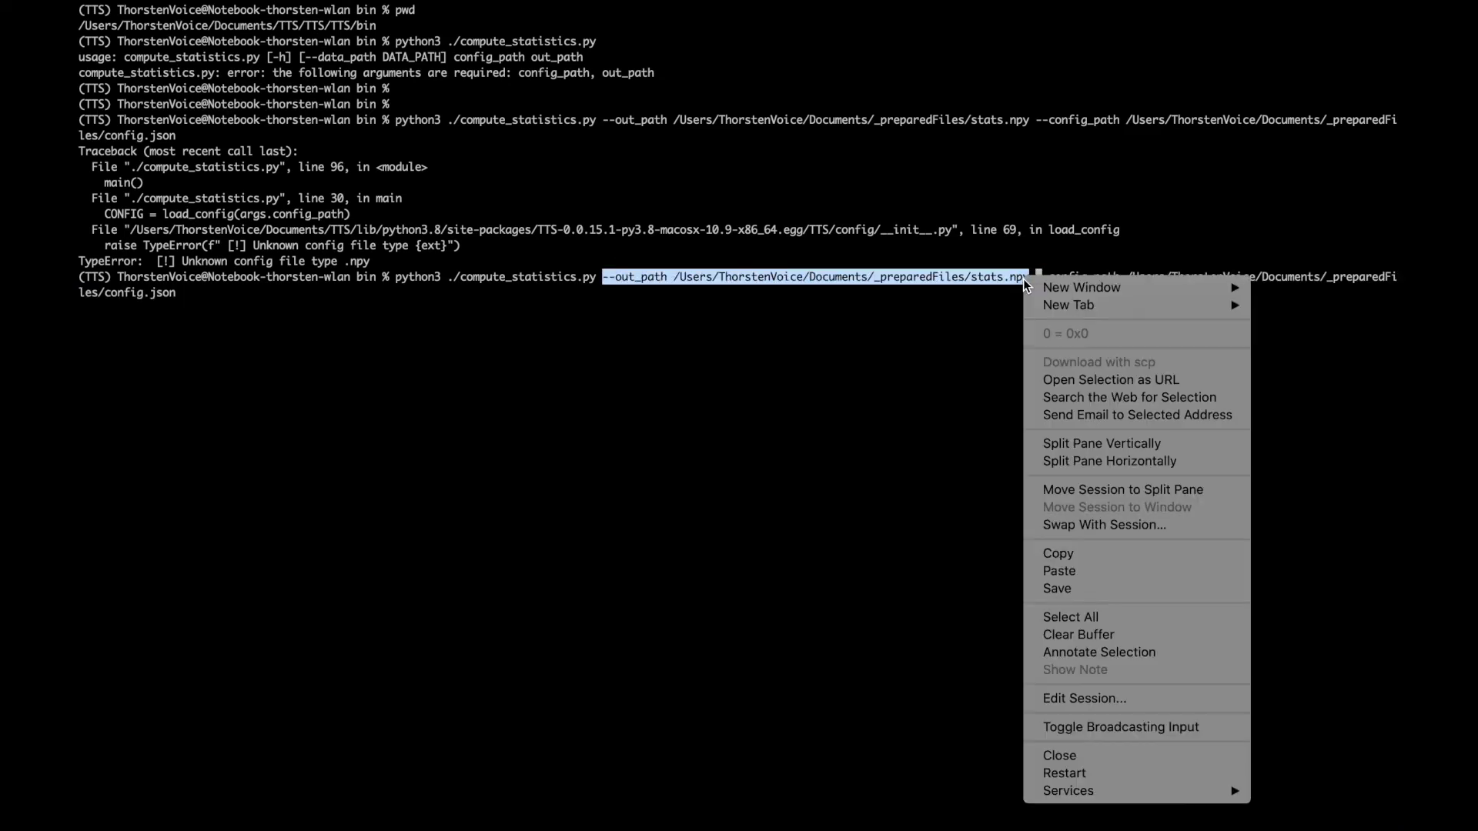
left_click(1070, 551)
Delete the --out_path argument and its stats.npy path from before --config_path in the compute_statistics.py command.
key("BackSpace")
key("BackSpace")
key("BackSpace")
key("BackSpace")
key("BackSpace")
key("BackSpace")
key("BackSpace")
key("BackSpace")
key("BackSpace")
key("BackSpace")
key("BackSpace")
key("BackSpace")
key("BackSpace")
key("BackSpace")
key("BackSpace")
key("BackSpace")
key("BackSpace")
key("BackSpace")
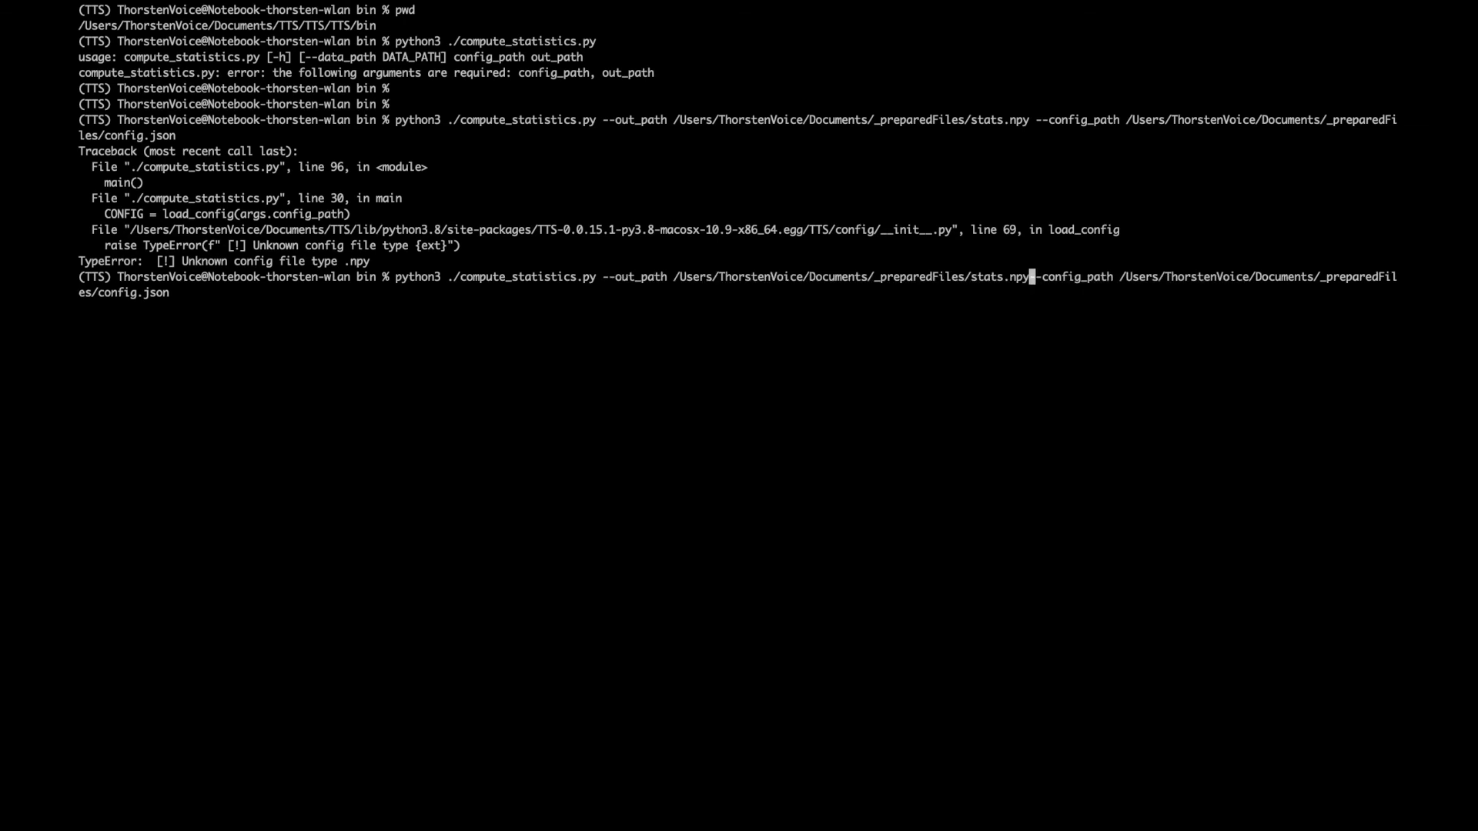
key("BackSpace")
key("BackSpace")
key("BackSpace")
key("BackSpace")
key("BackSpace")
key("BackSpace")
key("BackSpace")
key("BackSpace")
key("BackSpace")
key("BackSpace")
key("BackSpace")
key("BackSpace")
key("BackSpace")
key("BackSpace")
key("BackSpace")
key("BackSpace")
key("BackSpace")
key("BackSpace")
key("BackSpace")
key("BackSpace")
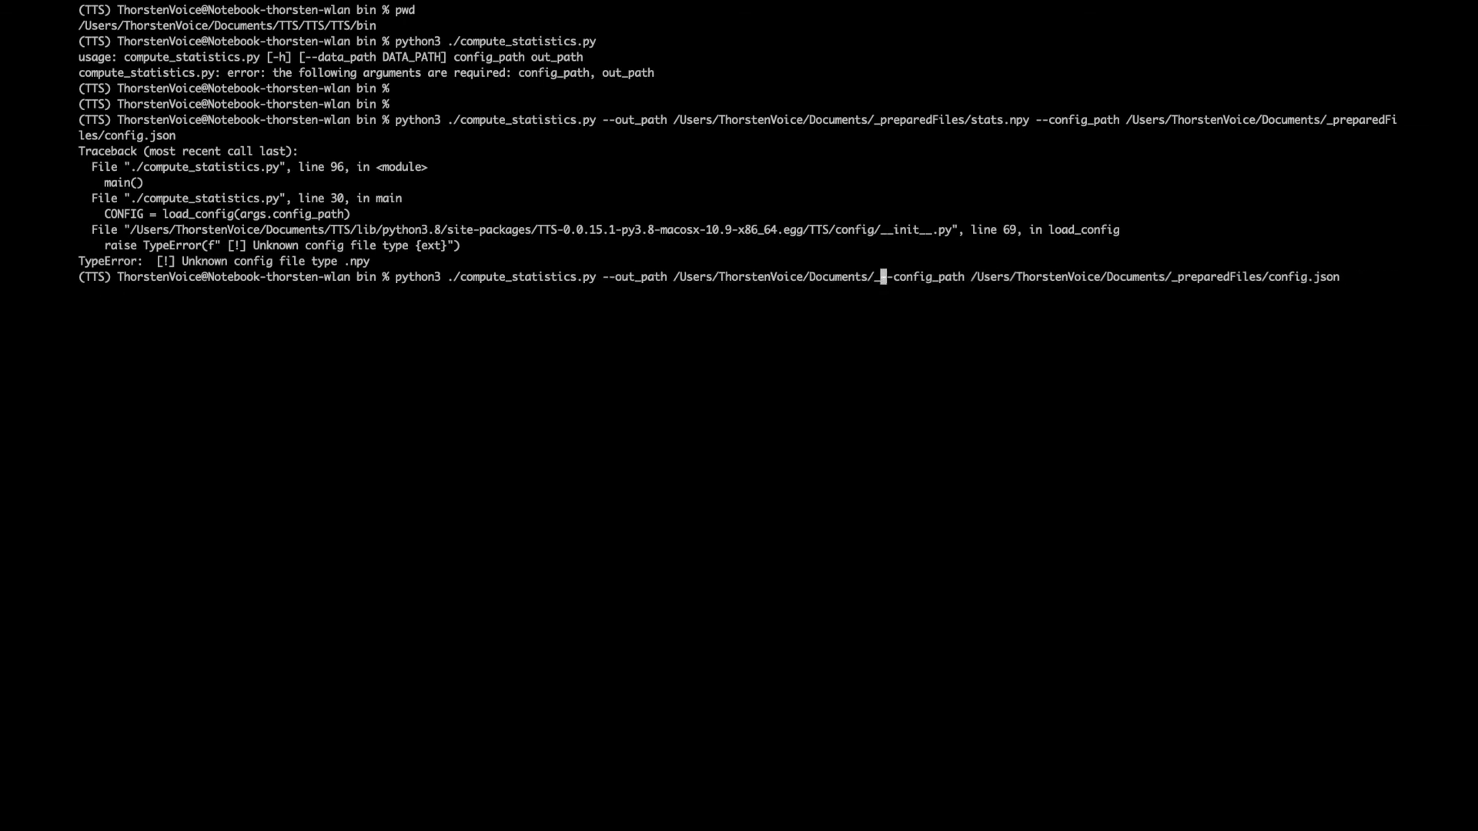
key("BackSpace")
key("BackSpace")
key("BackSpace")
key("BackSpace")
key("BackSpace")
key("BackSpace")
key("BackSpace")
key("BackSpace")
key("BackSpace")
key("BackSpace")
key("BackSpace")
key("BackSpace")
key("BackSpace")
key("BackSpace")
key("BackSpace")
key("BackSpace")
key("BackSpace")
key("BackSpace")
key("BackSpace")
key("BackSpace")
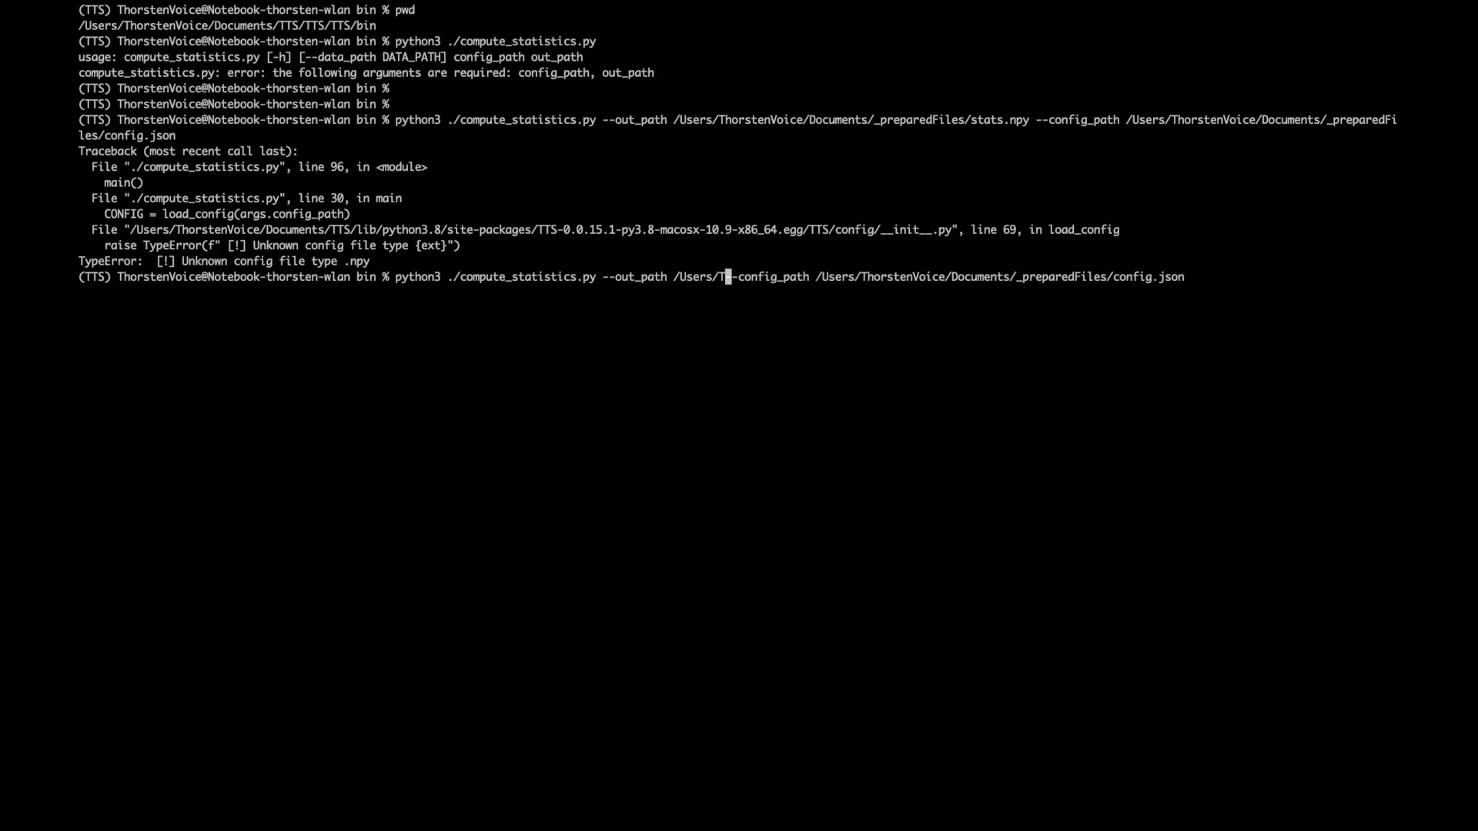
key("BackSpace")
Append the copied --out_path argument with the stats.npy path after the config.json path and run the compute_statistics.py command.
key("Right")
key("Right")
key("Right")
key("Right")
key("Right")
key("Right")
key("Right")
key("Right")
key("Right")
key("Right")
key("Right")
key("Right")
key("Right")
key("Right")
key("Right")
key("Right")
key("Right")
key("Right")
key("Right")
key("Right")
key("Right")
key("Right")
key("Right")
key("Right")
key("Right")
key("Right")
key("Right")
key("Right")
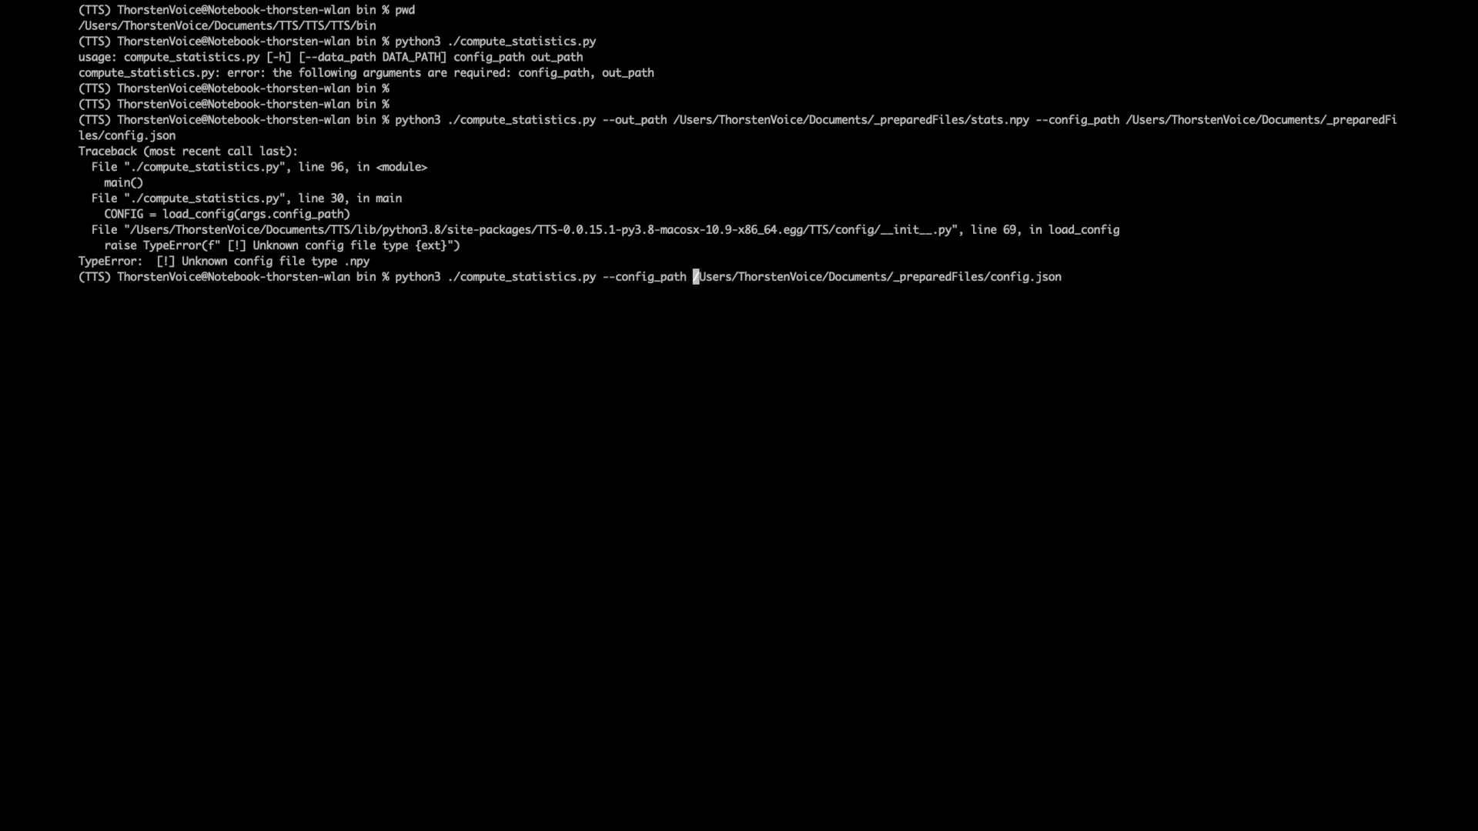
key("Right")
key("Right")
key("Right")
key("Right")
key("Right")
key("Right")
key("Right")
key("Right")
key("Right")
key("Right")
key("Right")
key("Right")
key("Right")
key("Right")
key("Right")
key("Right")
key("Right")
key("Right")
key("Right")
key("Right")
key("Right")
key("Right")
key("Right")
key("Right")
key("Right")
key("Right")
key("Right")
key("Right")
key("Right")
key("Right")
key("Right")
key("Right")
key("Right")
key("Right")
key("Right")
key("super+v")
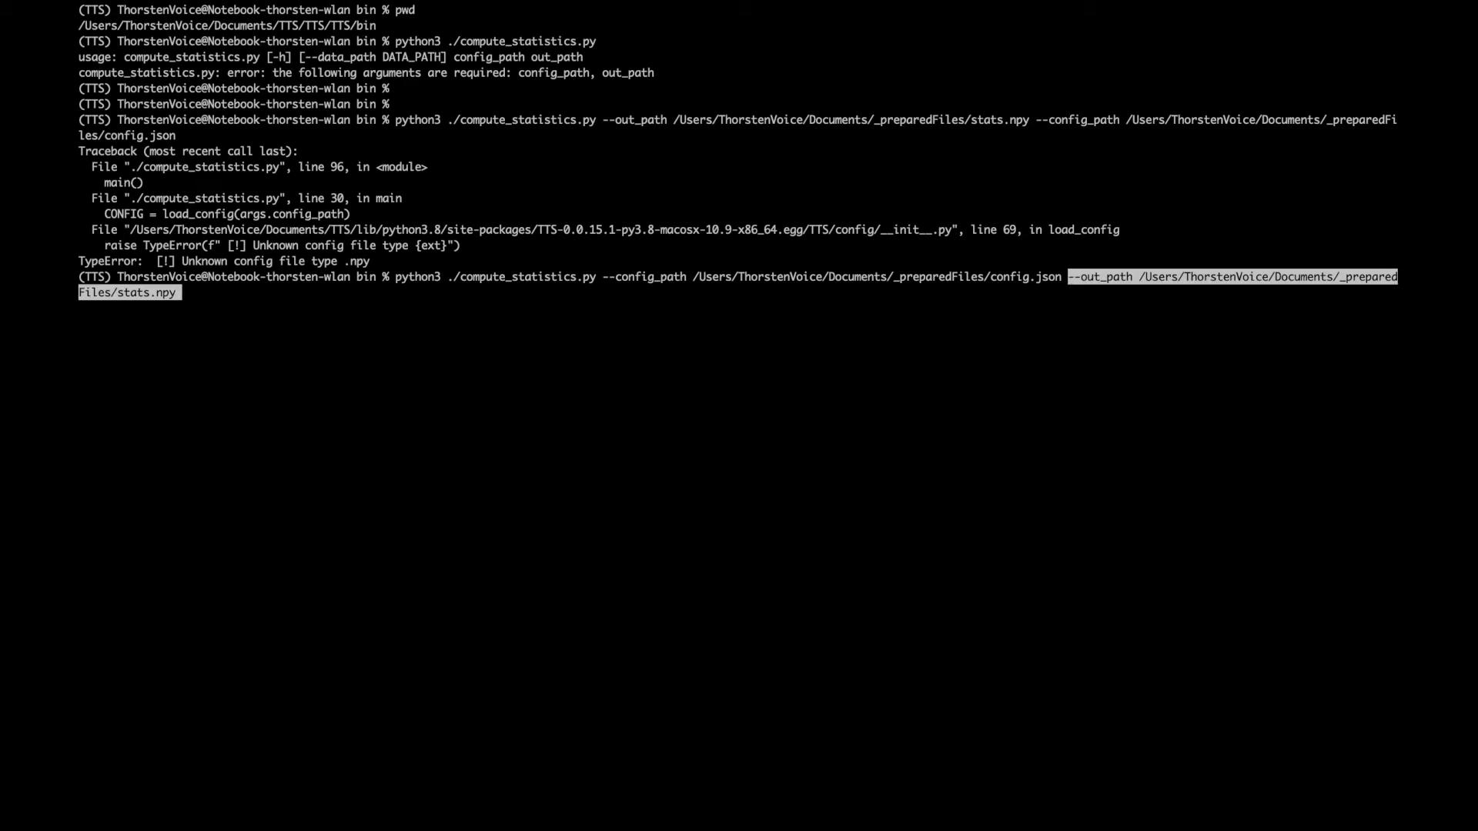
key("Return")
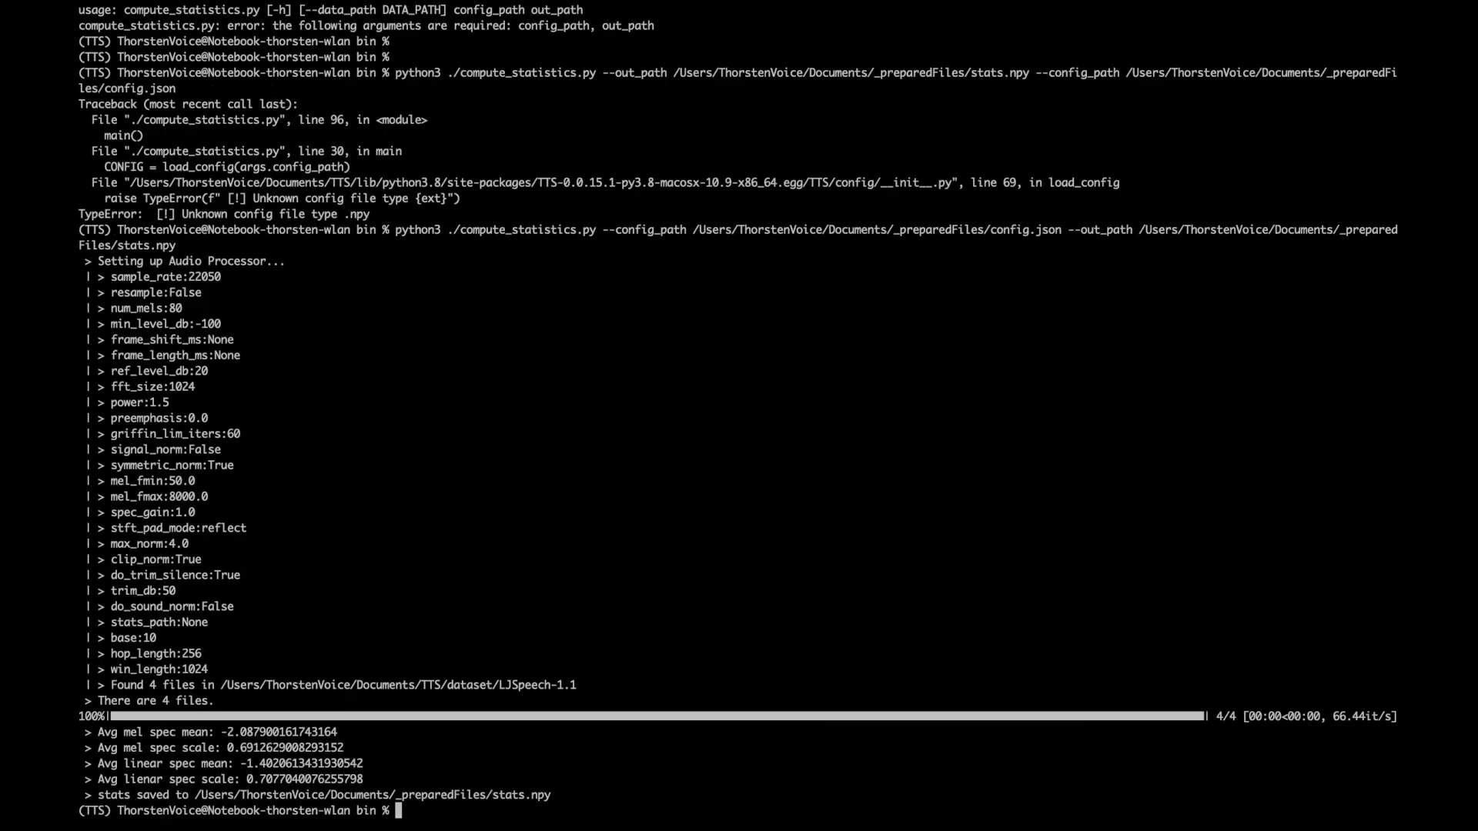
Check the number of processed files and the saved stats.npy path in the statistics output.
left_click_drag(131, 702, 202, 700)
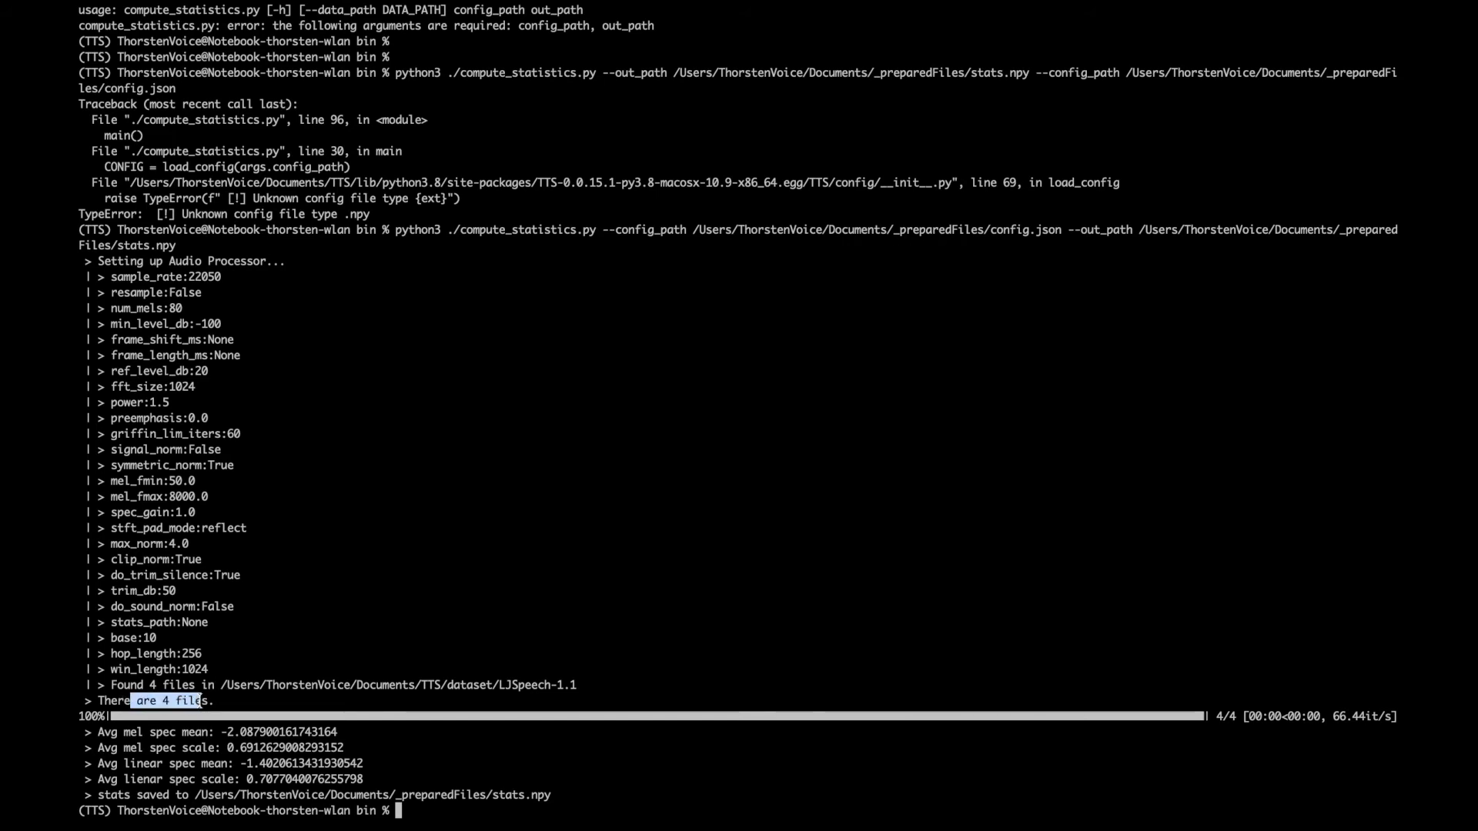
triple_click(98, 701)
left_click(231, 700)
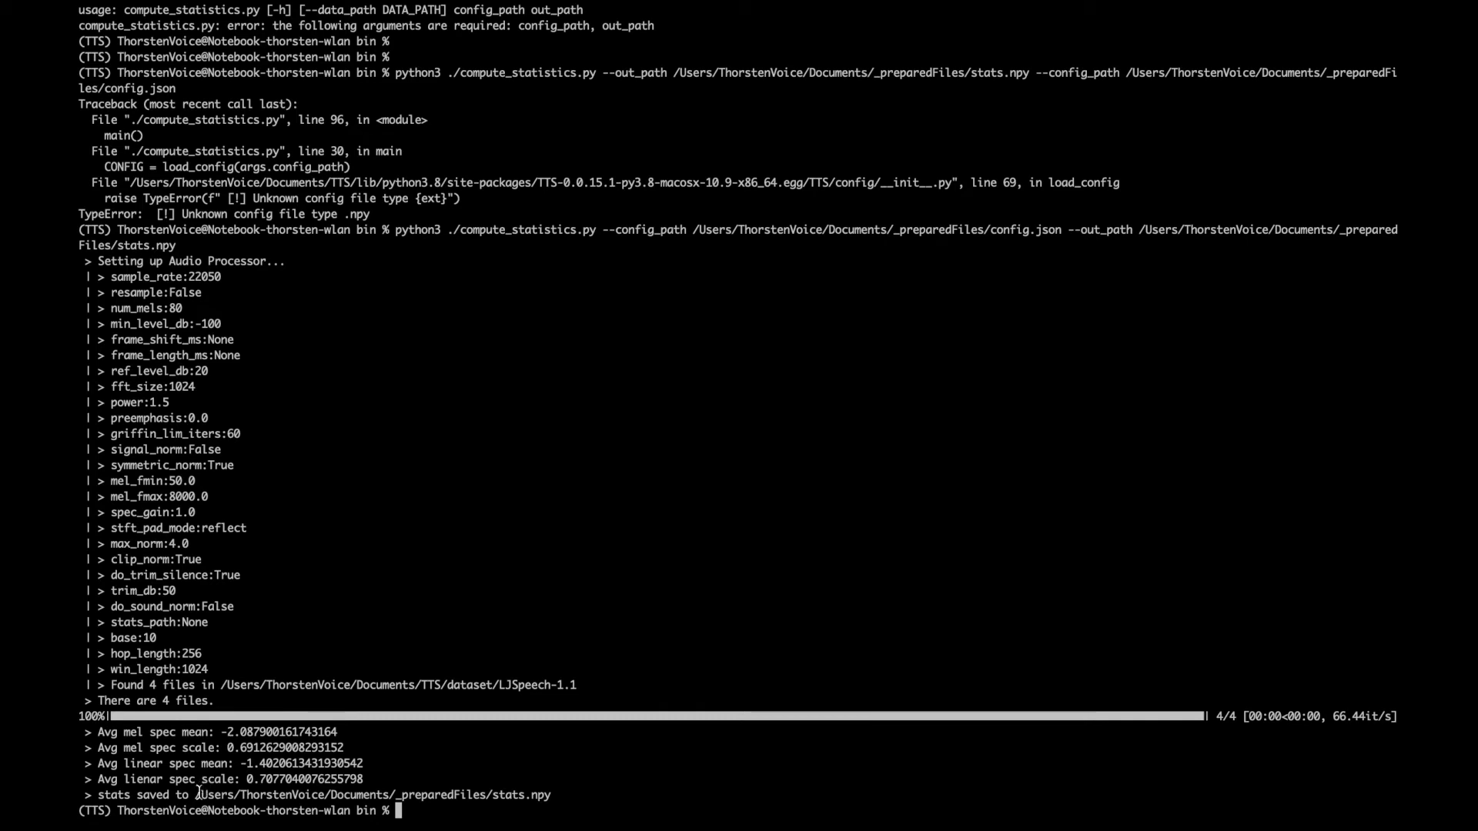
left_click_drag(197, 794, 552, 795)
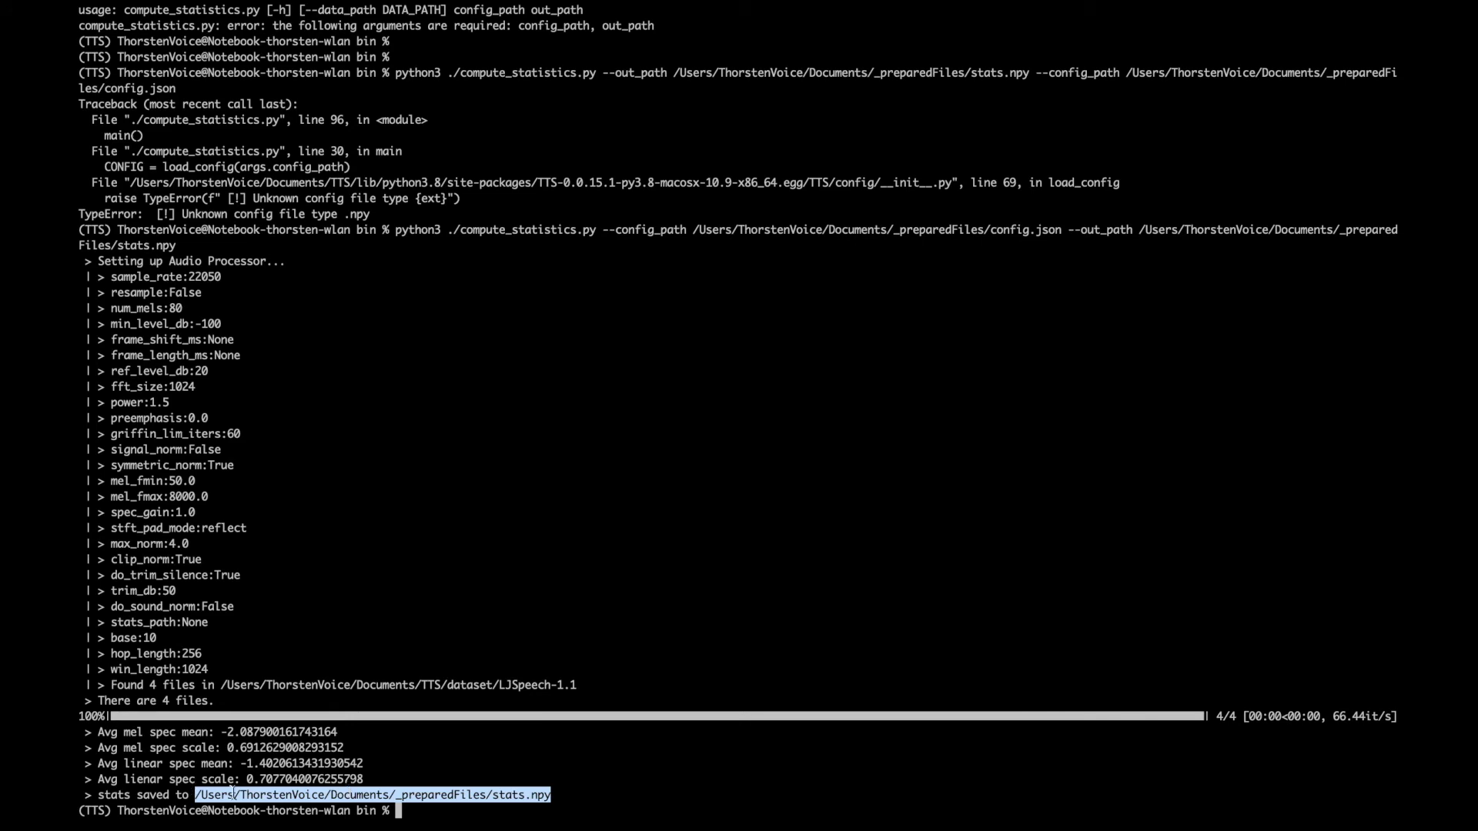
Switch to config.json in Visual Studio Code and check the stats_path entry in the audio section.
key("super+Tab")
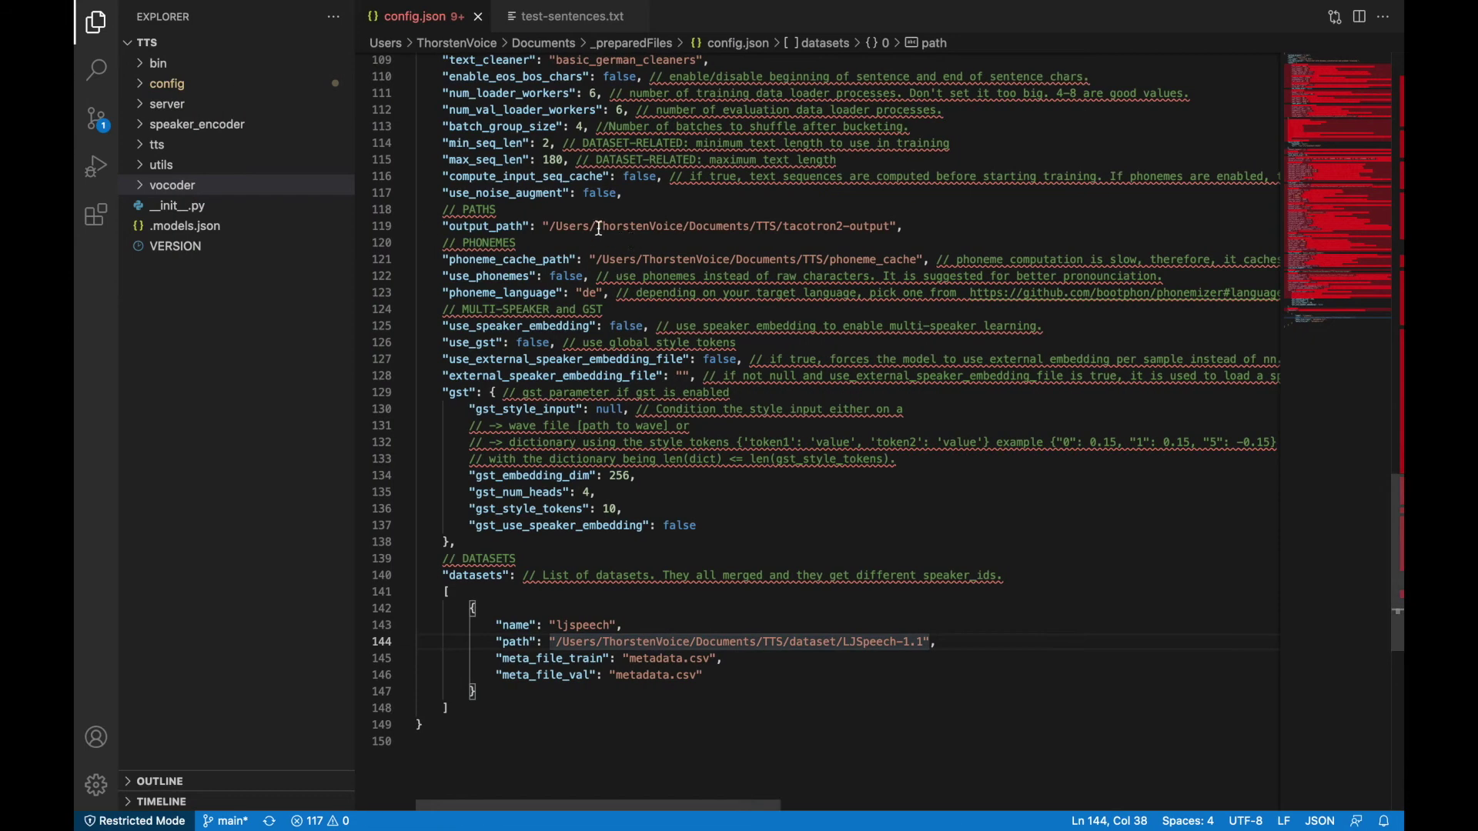
scroll(597, 227, "up", 10)
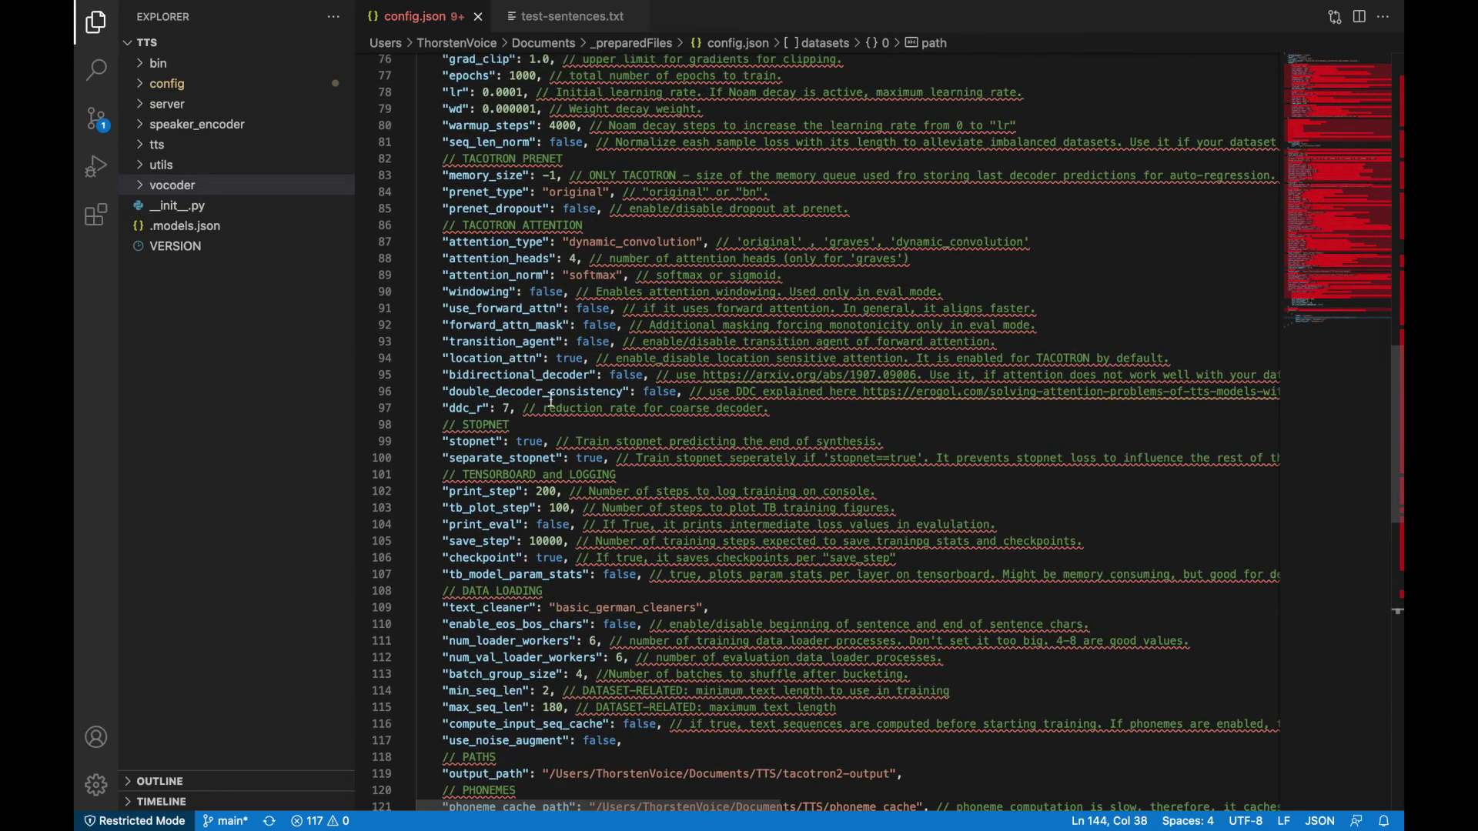
scroll(553, 354, "up", 13)
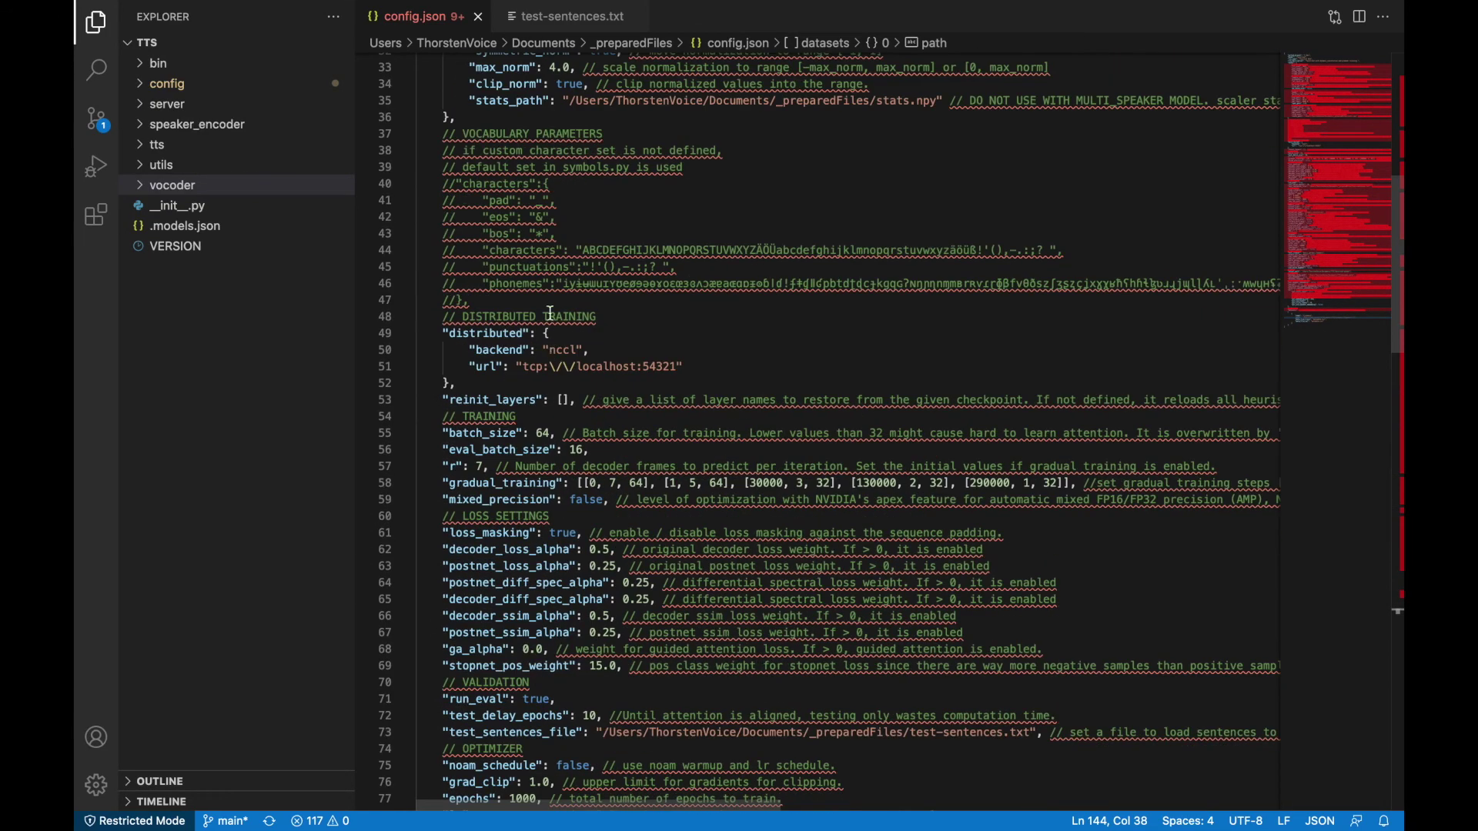
scroll(548, 346, "up", 8)
left_click_drag(469, 537, 929, 538)
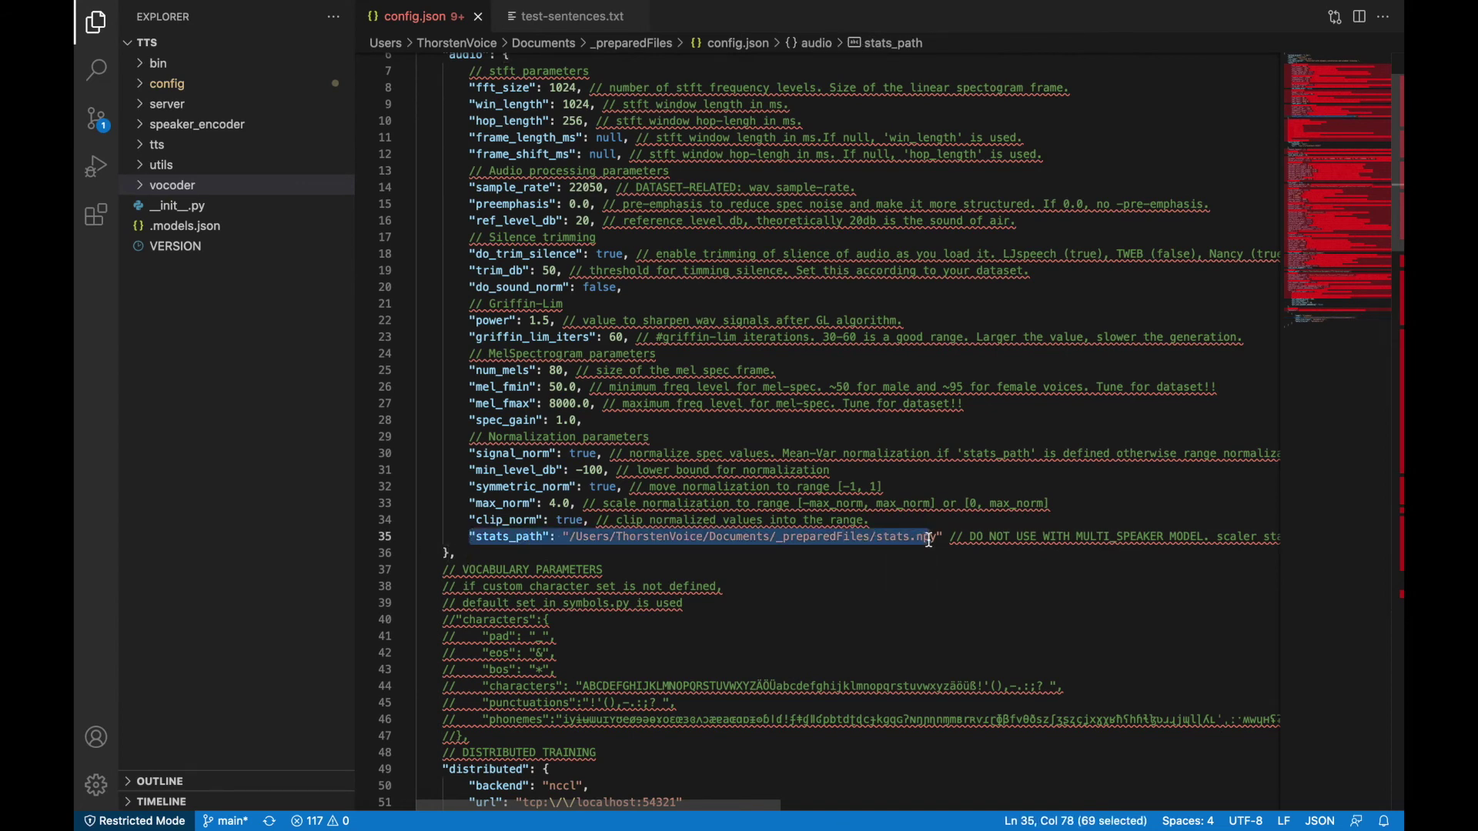
Search config.json for "output" and review the folder set in output_path.
scroll(929, 539, "down", 14)
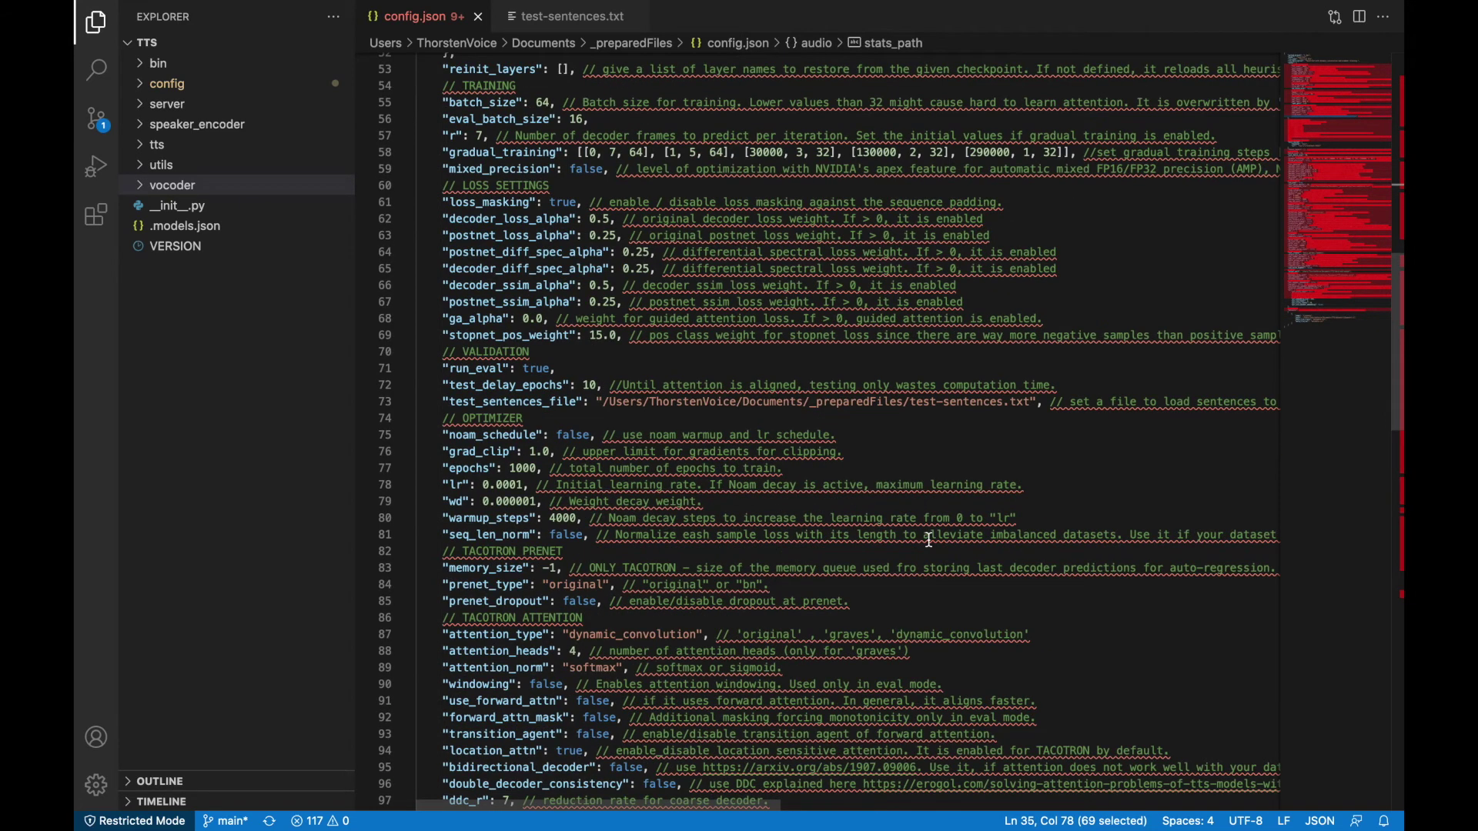
scroll(622, 478, "down", 6)
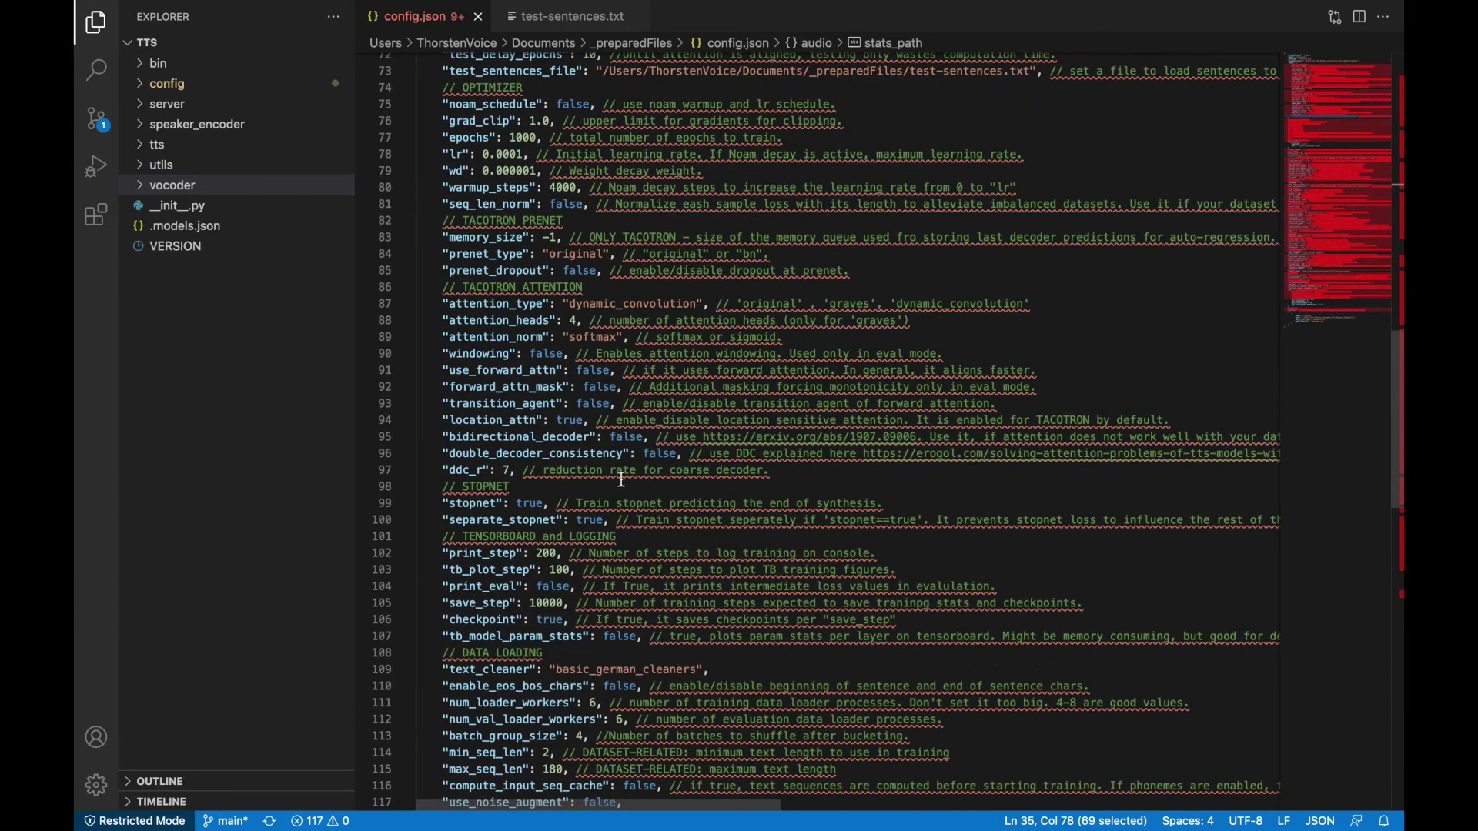
scroll(623, 479, "down", 2)
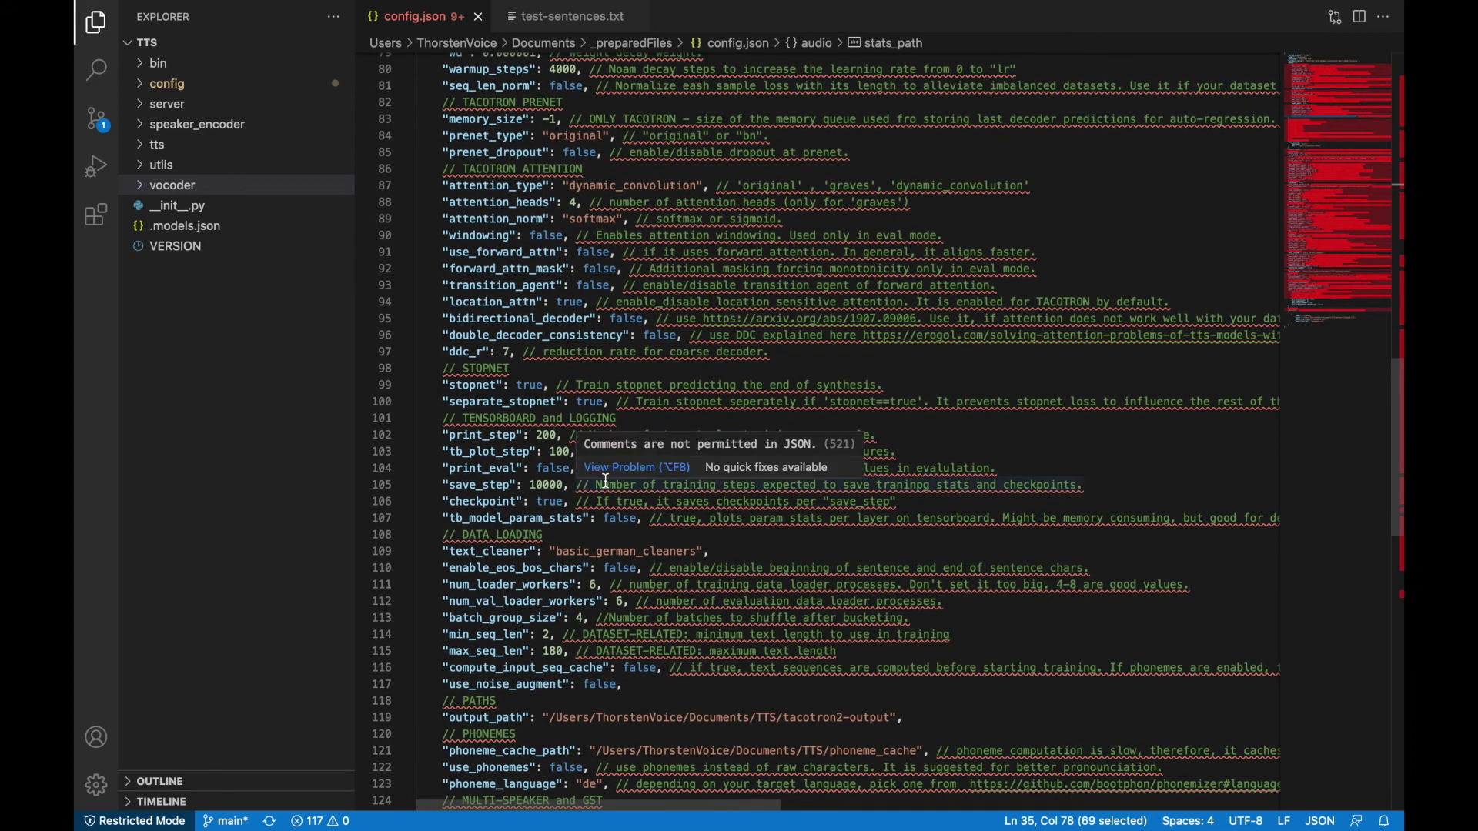
key("super+f")
type("output")
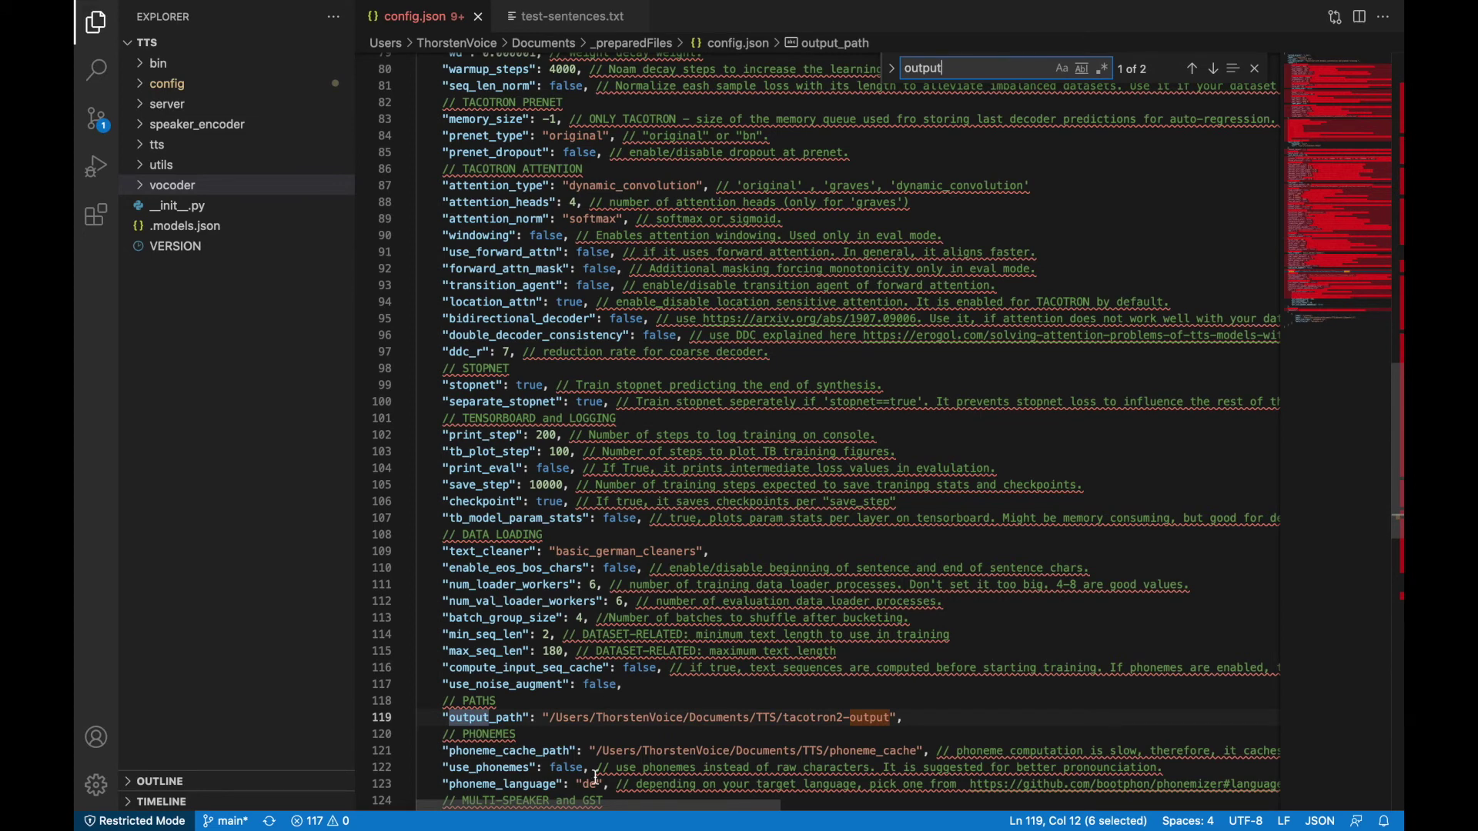
left_click(556, 717)
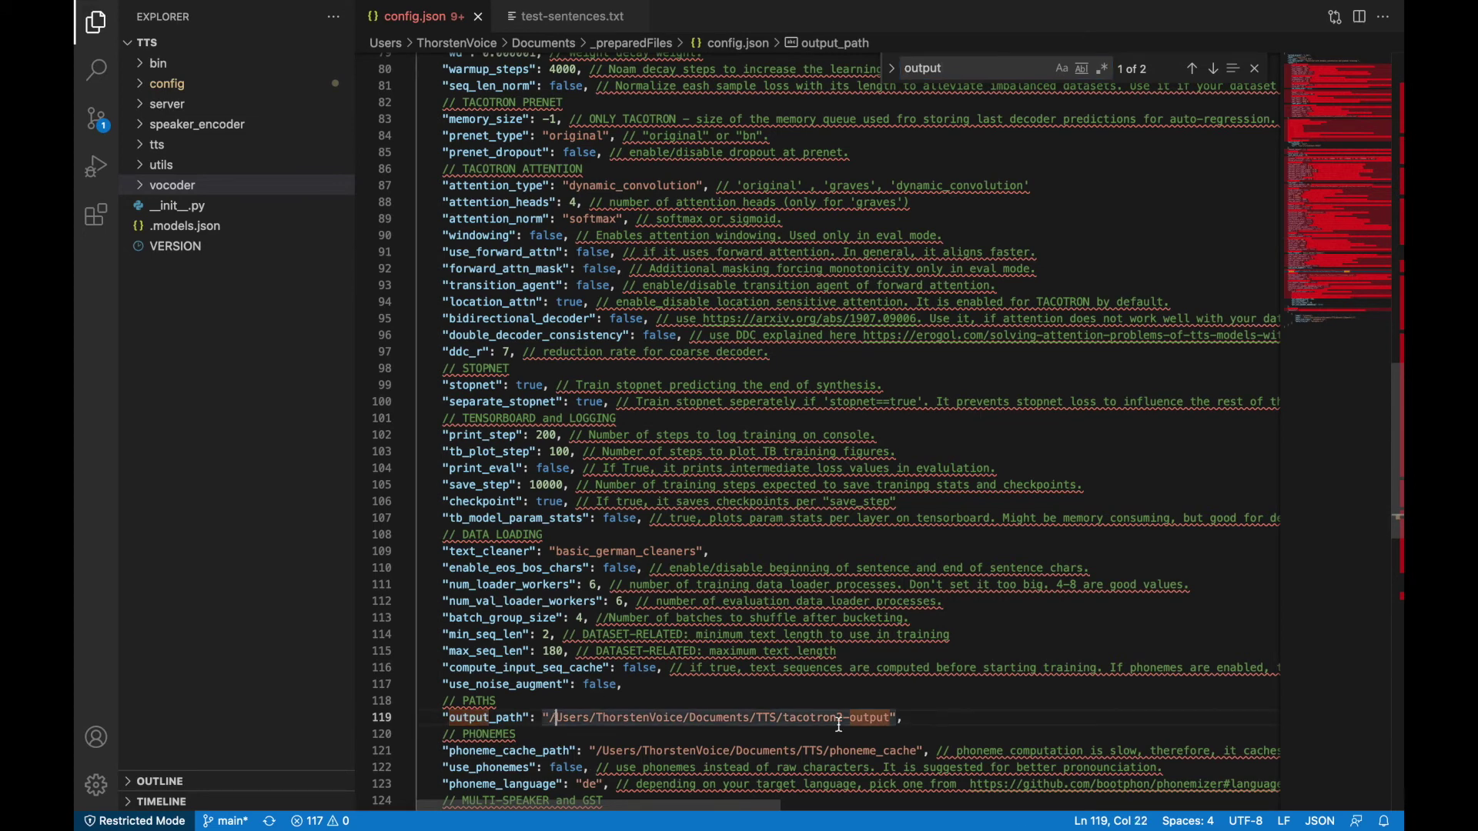
left_click(919, 716)
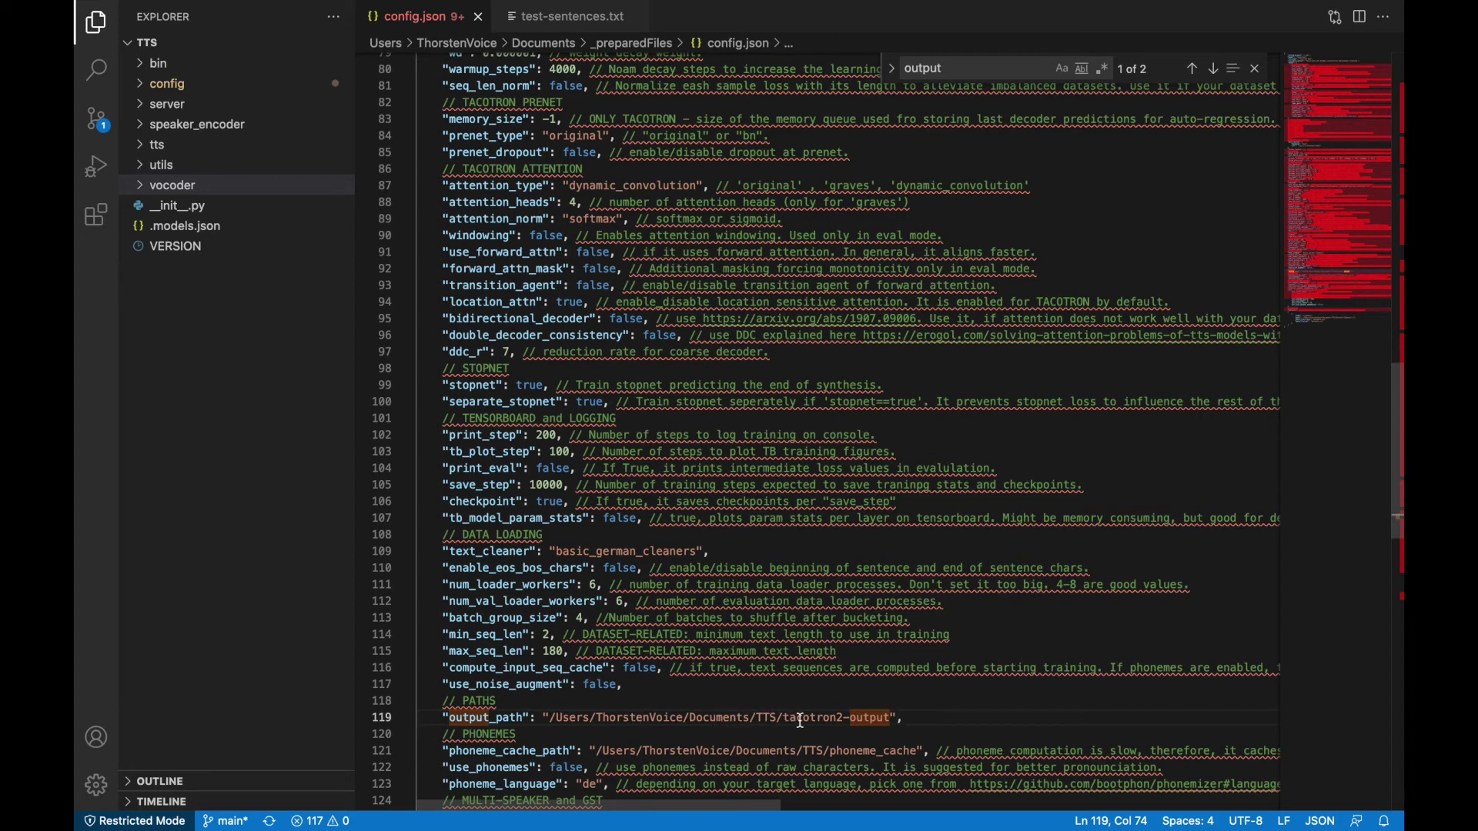
Switch to Finder, go back to the Documents folder and open the TTS folder.
key("super+Tab")
key("super+Tab")
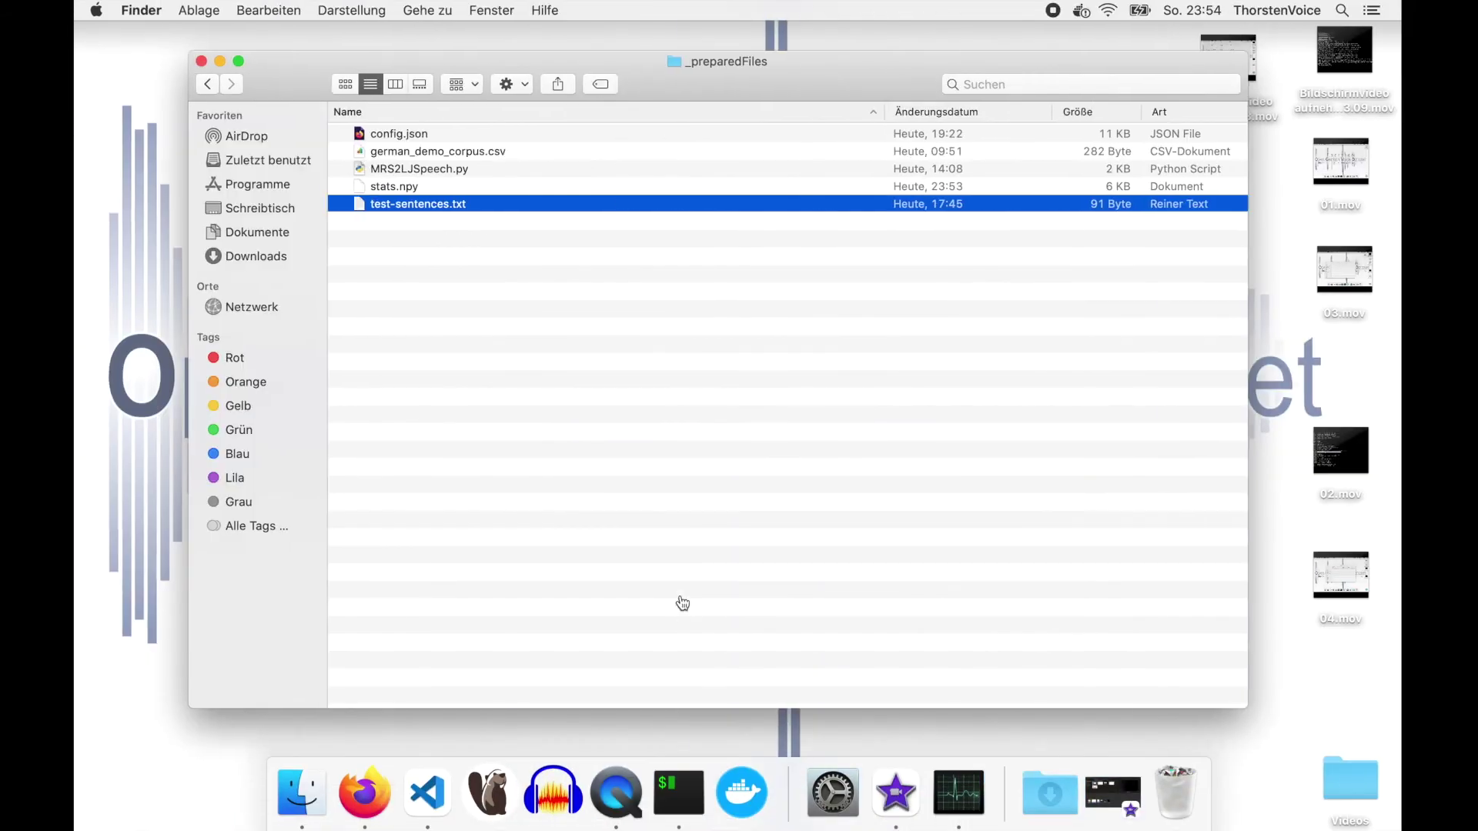
left_click(207, 84)
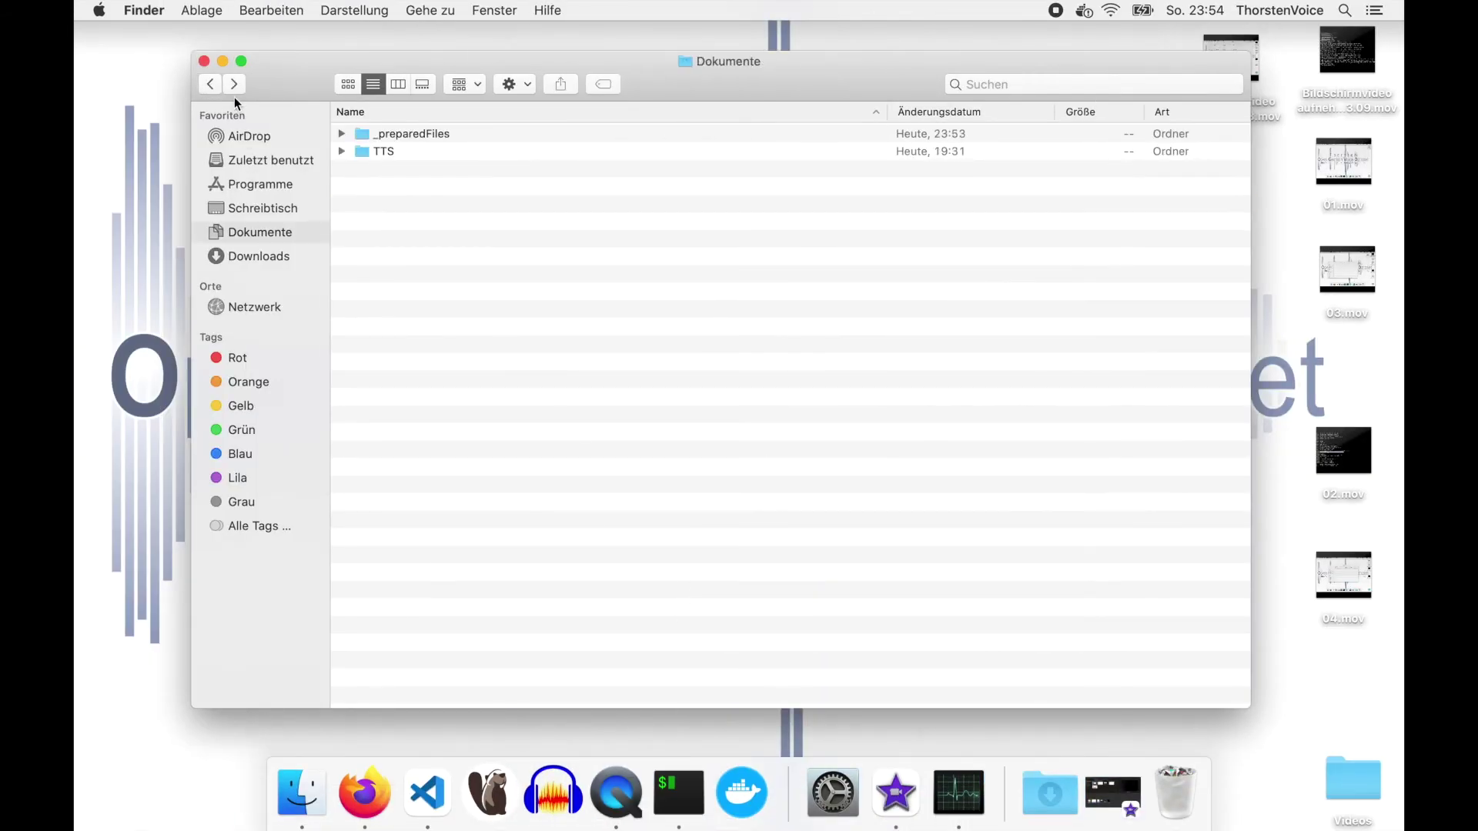
double_click(388, 151)
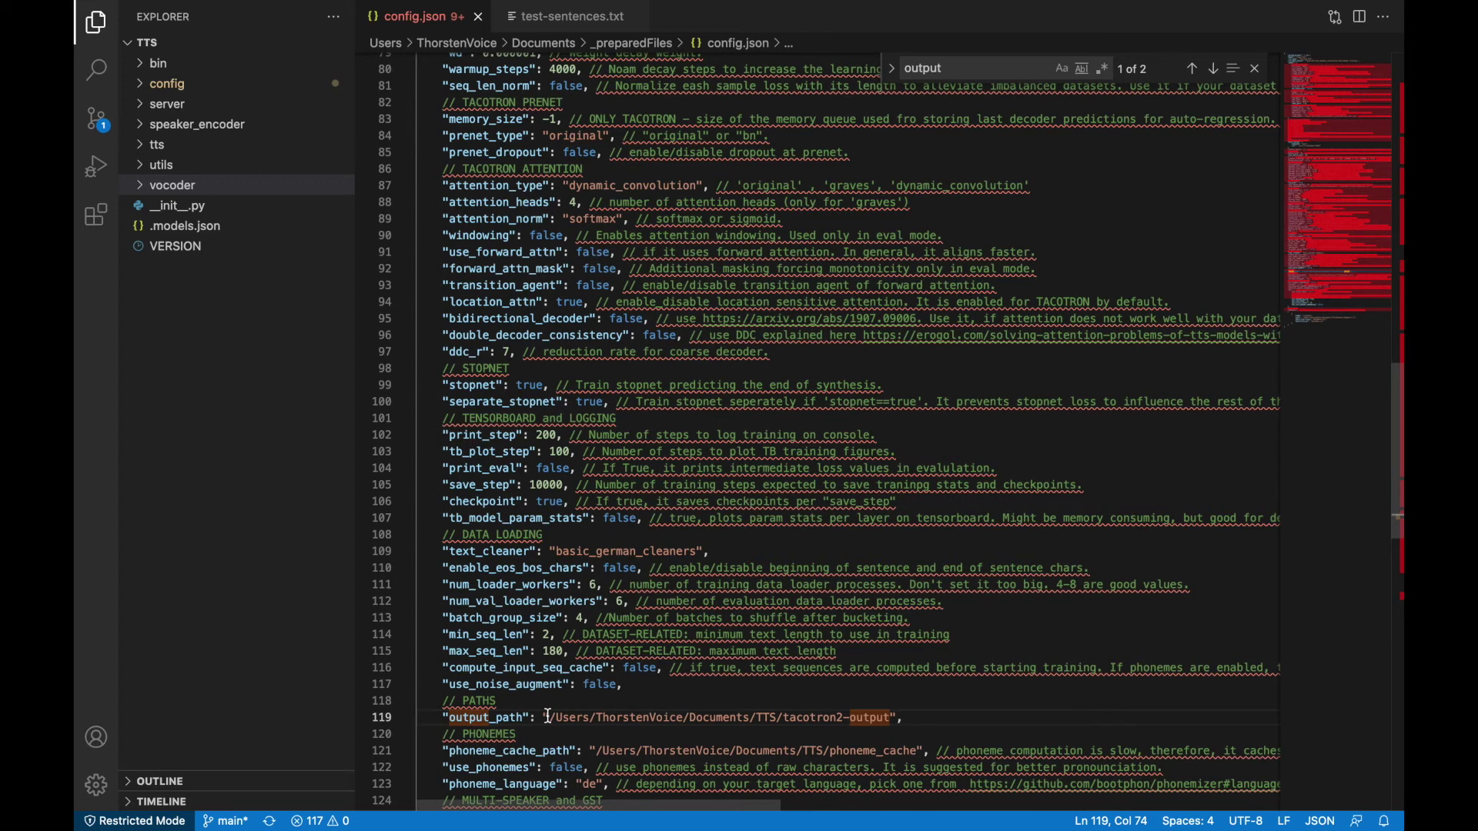
Switch to the terminal, clear its output and list the scripts in the bin folder.
key("super+Tab")
key("super+Tab")
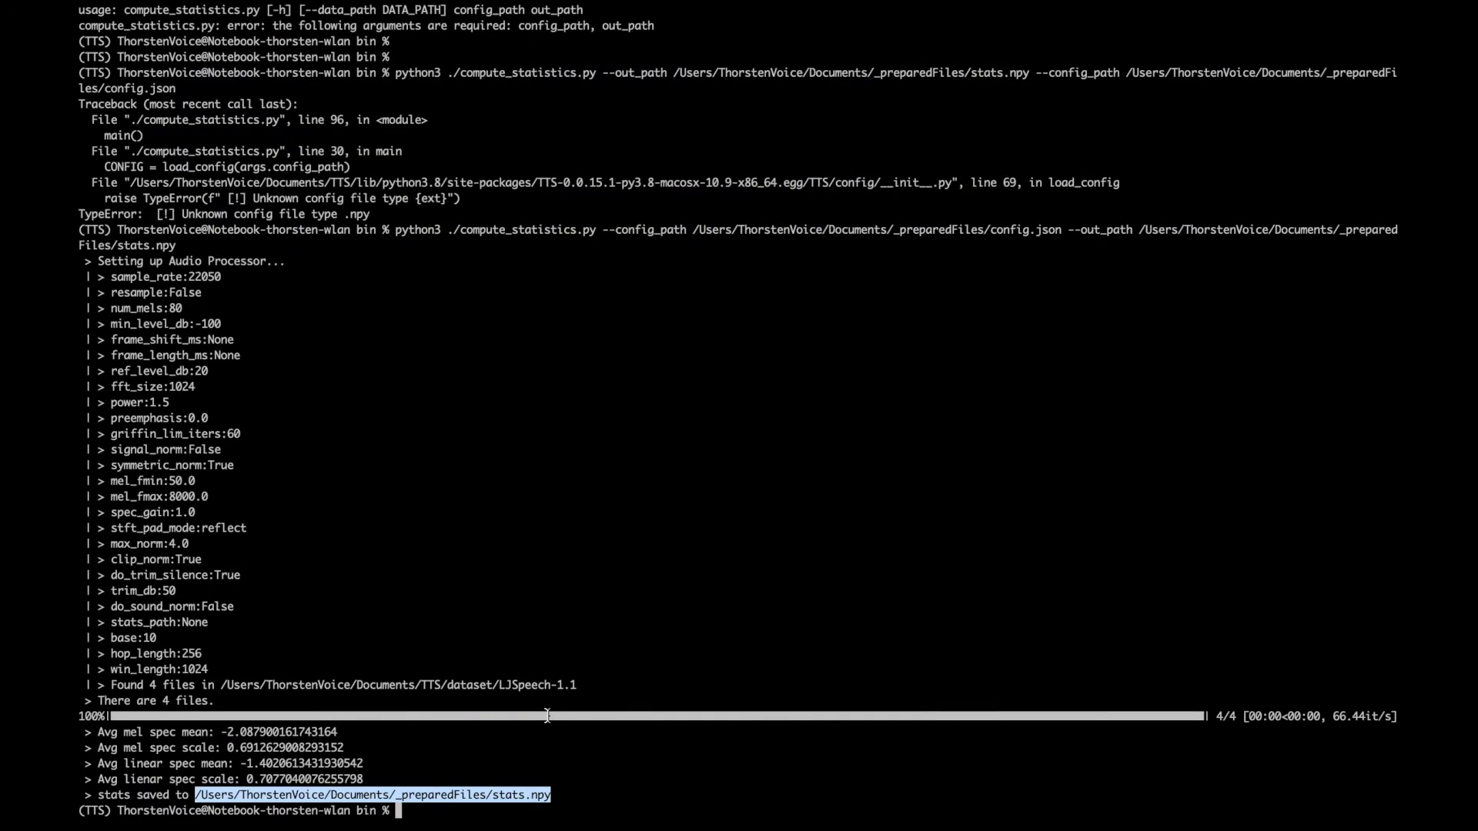
type("clear")
key("Return")
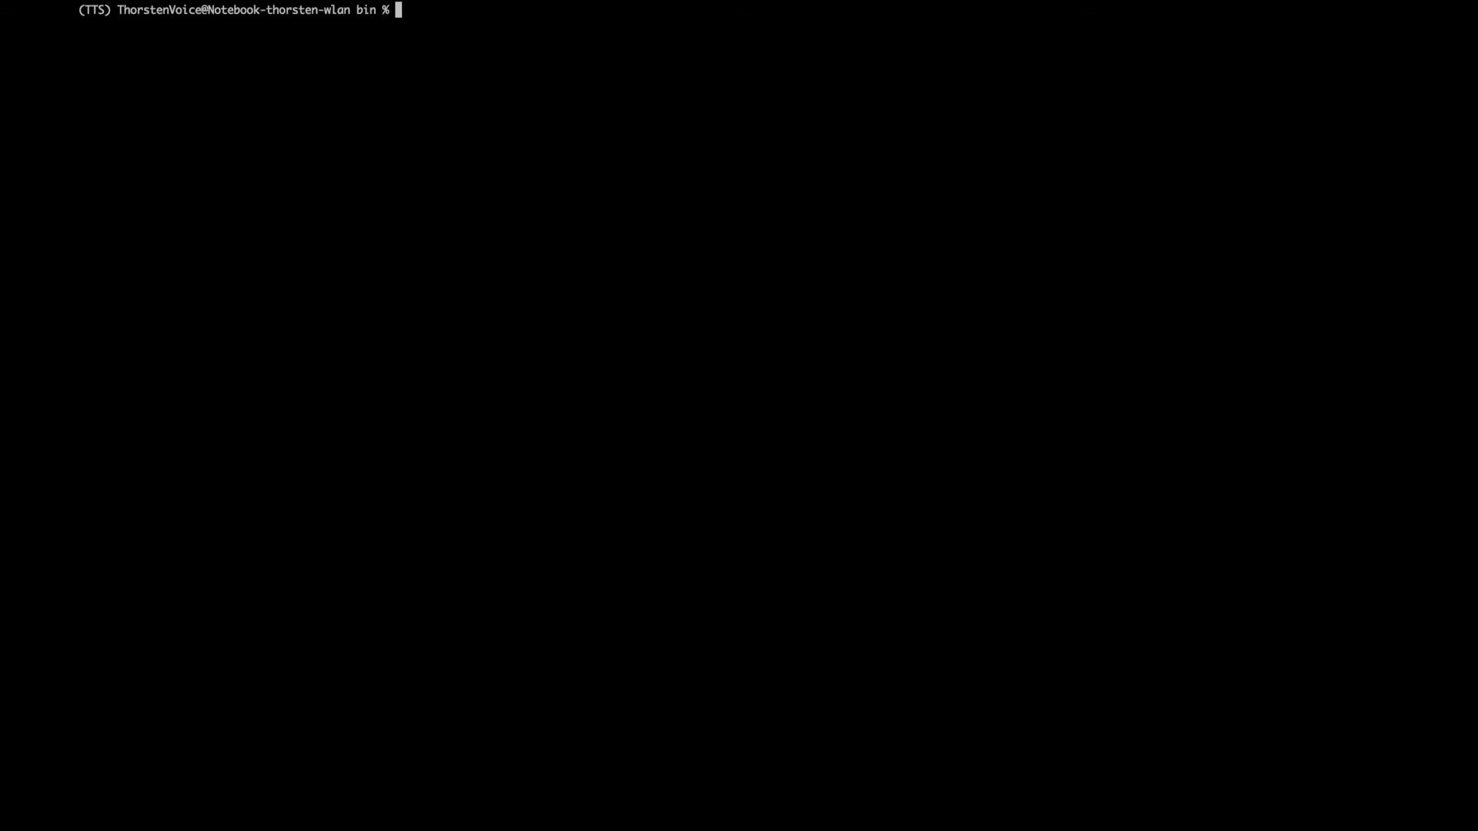
type("ls")
key("Return")
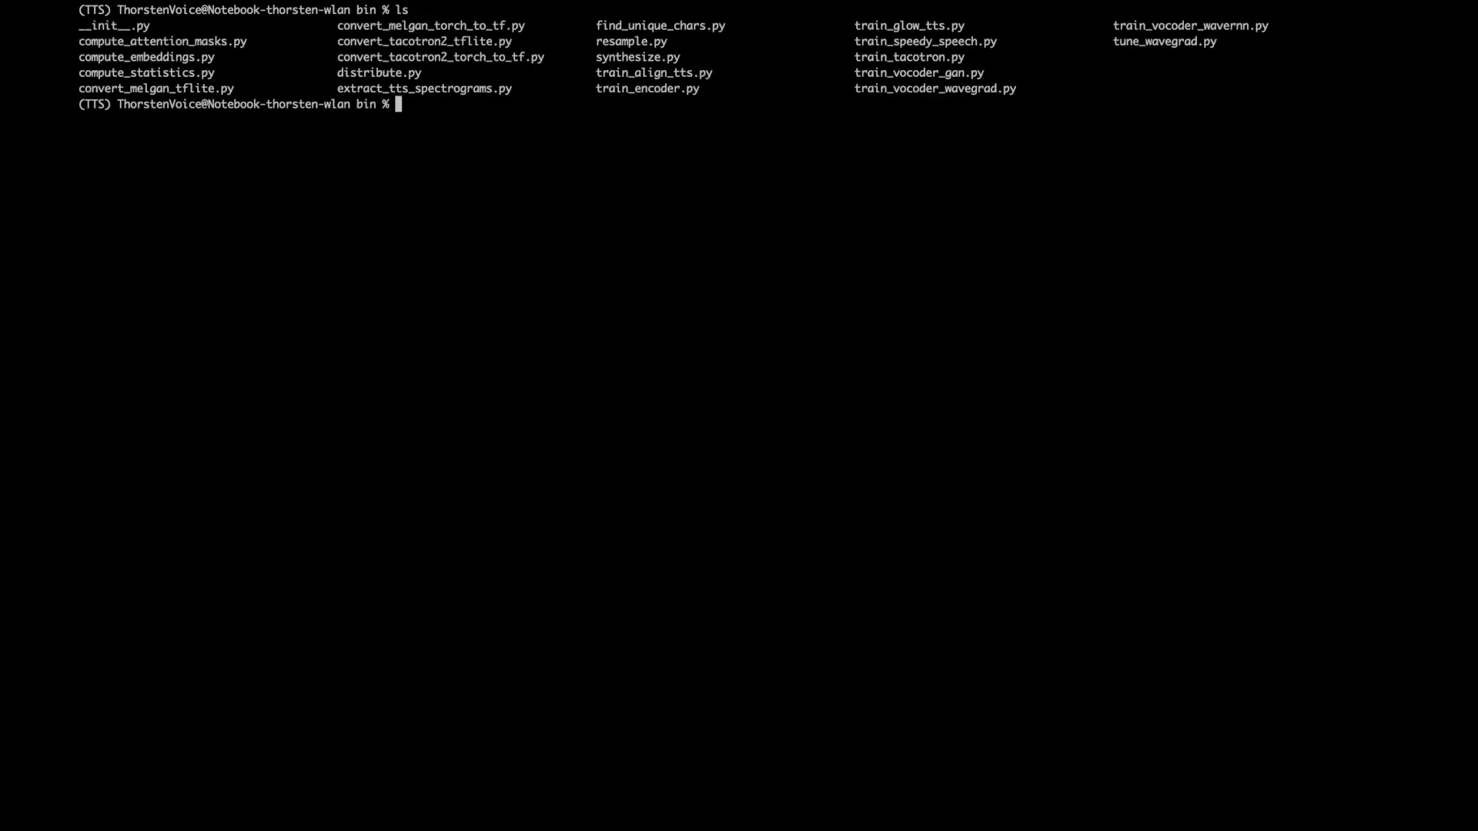
Run train_tacotron.py with python3 and no arguments to check which ones it requires.
type("python3 ./train_ta")
key("Tab")
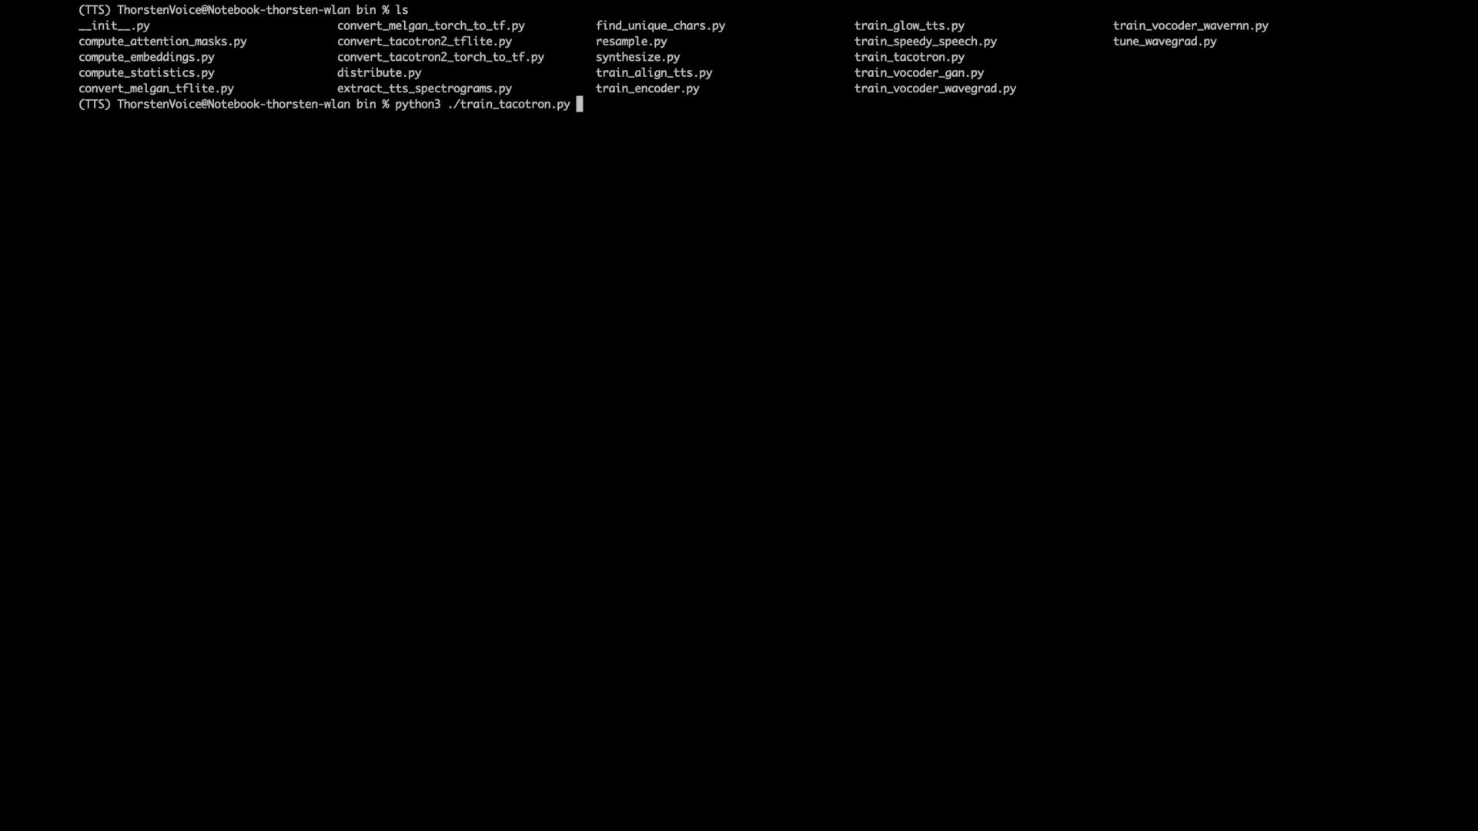
key("Return")
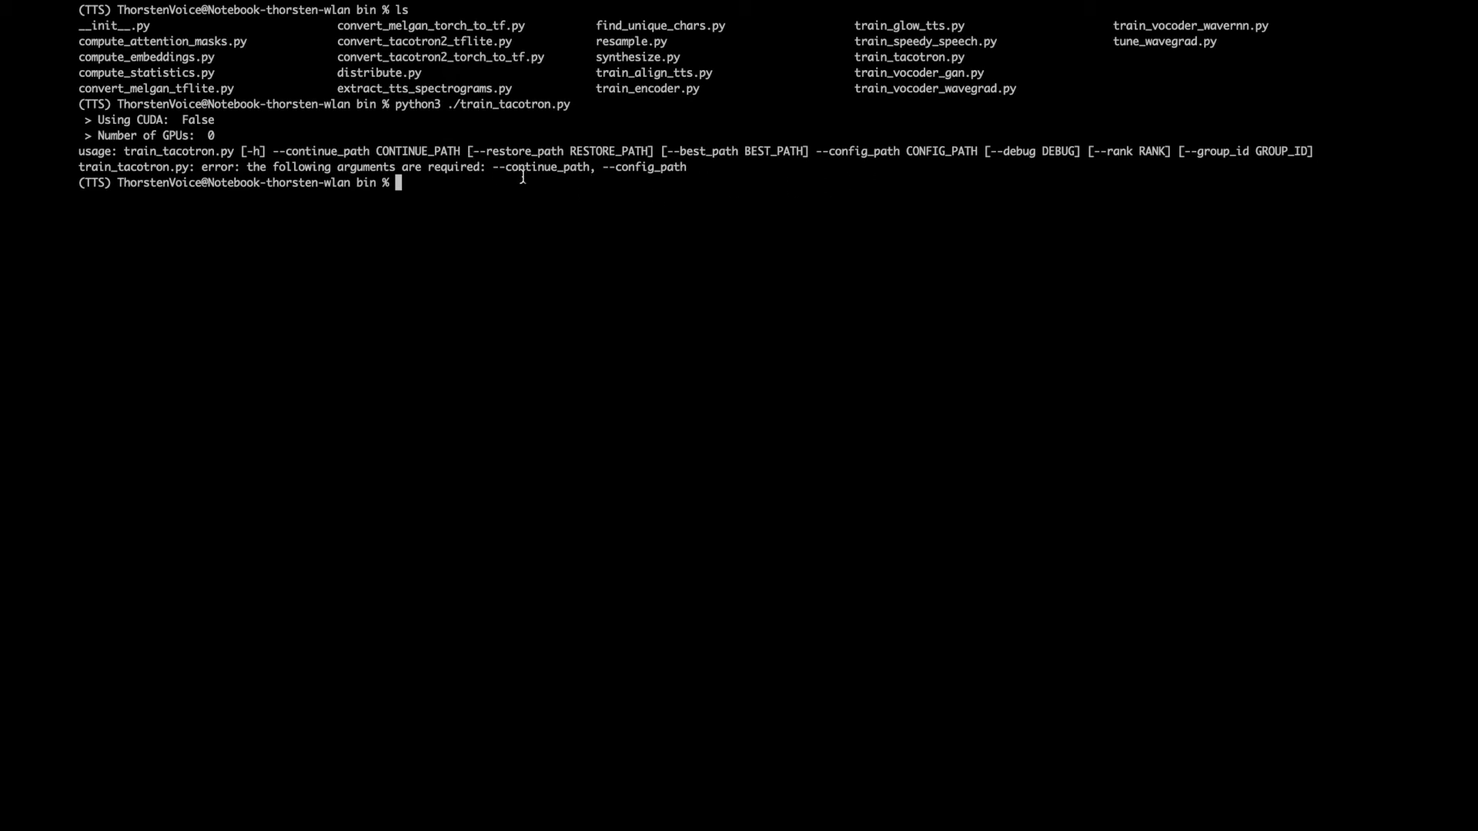
Recall the earlier compute_statistics.py command and remove its --out_path argument, keeping the --config_path part.
key("Up")
key("Up")
key("Up")
key("Up")
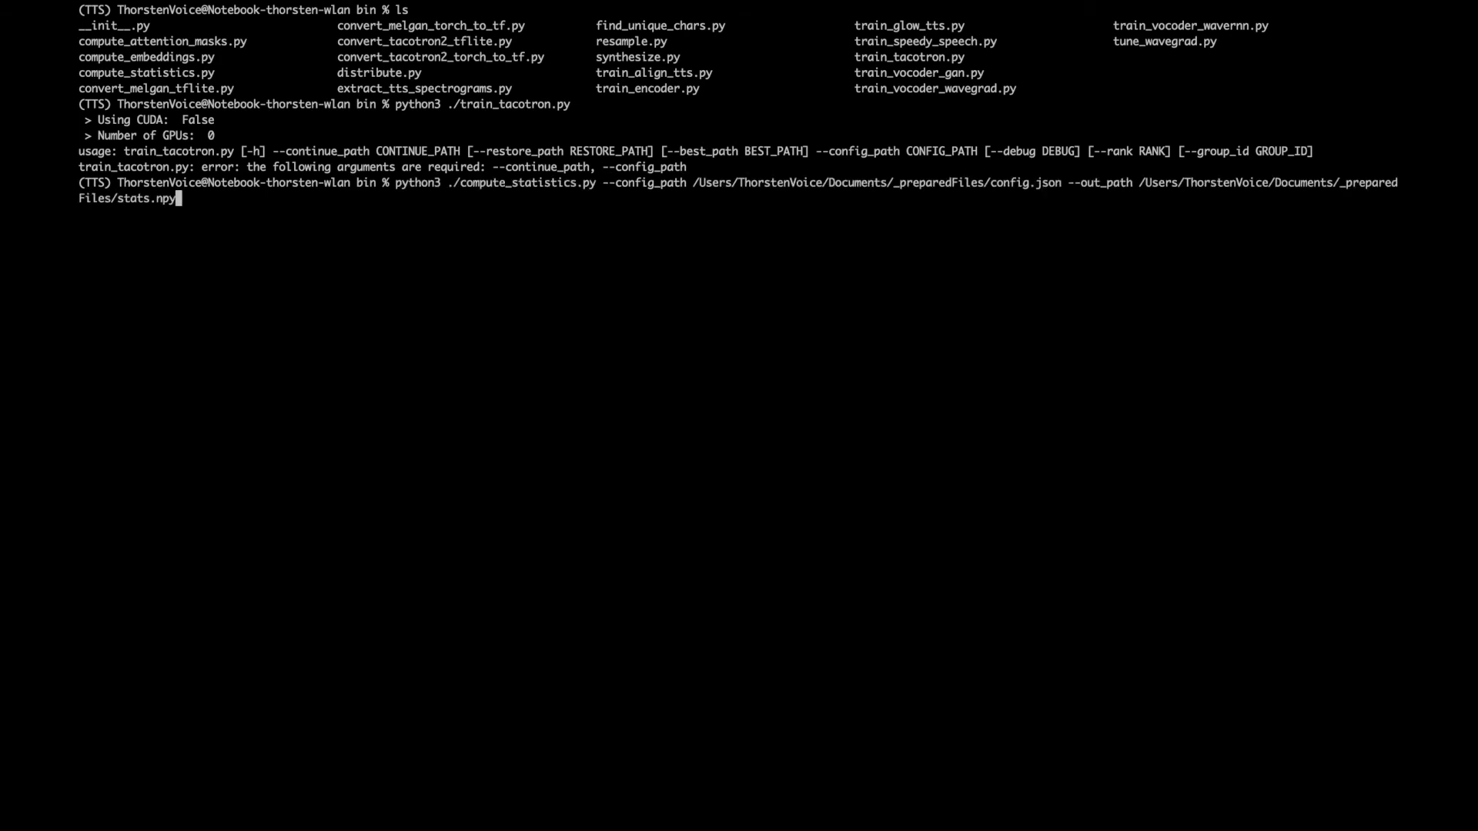
key("BackSpace")
key("BackSpace")
key("BackSpace")
key("BackSpace")
key("BackSpace")
key("BackSpace")
key("BackSpace")
key("BackSpace")
key("BackSpace")
key("BackSpace")
key("BackSpace")
key("BackSpace")
key("BackSpace")
key("BackSpace")
key("BackSpace")
key("BackSpace")
key("BackSpace")
key("BackSpace")
key("BackSpace")
key("BackSpace")
key("BackSpace")
key("BackSpace")
key("BackSpace")
key("BackSpace")
key("BackSpace")
key("BackSpace")
key("BackSpace")
key("BackSpace")
key("BackSpace")
key("BackSpace")
key("BackSpace")
key("BackSpace")
key("BackSpace")
key("BackSpace")
key("BackSpace")
key("BackSpace")
key("BackSpace")
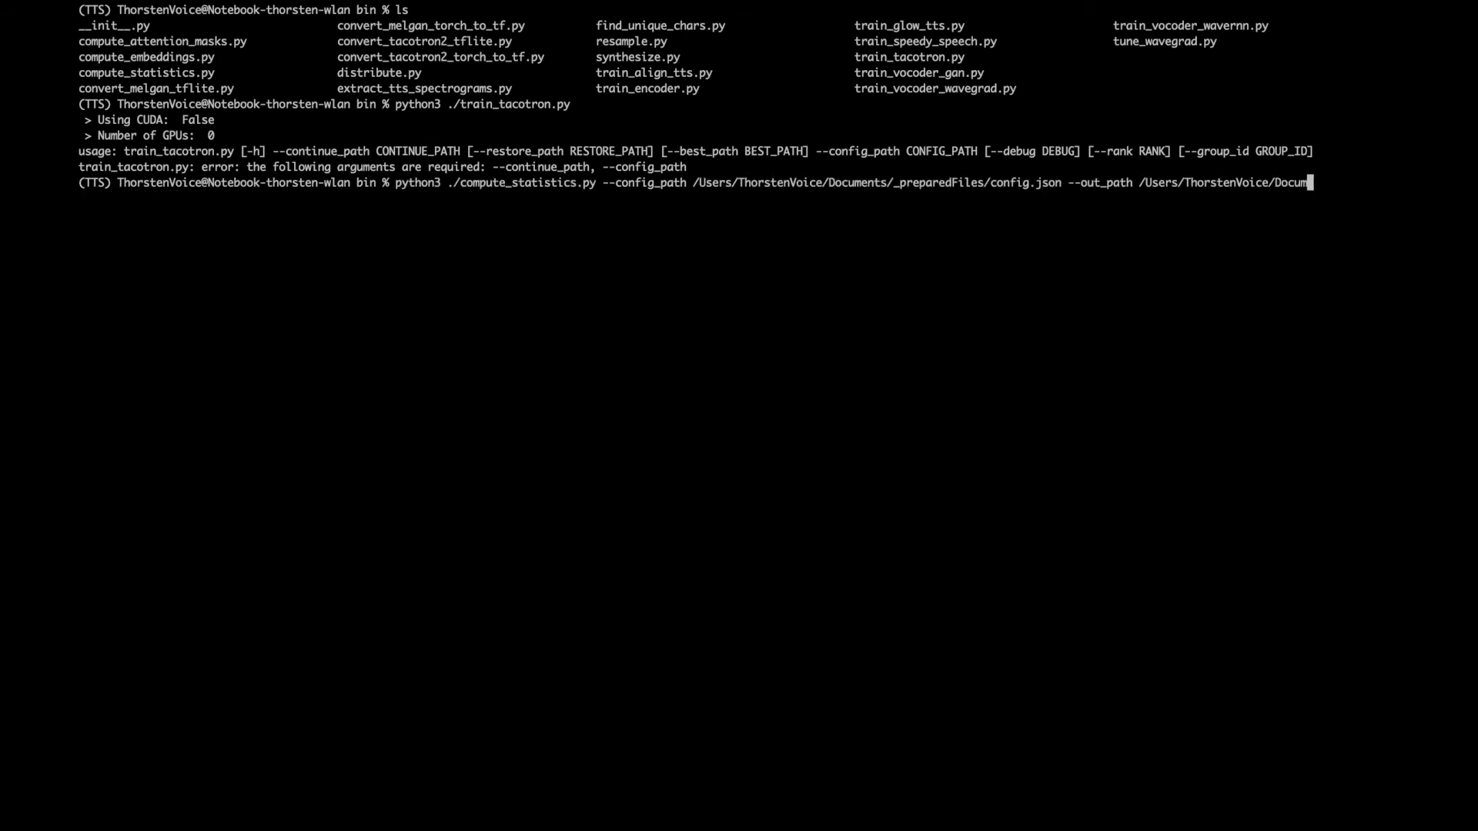
key("BackSpace")
key("BackSpace")
key("BackSpace")
key("BackSpace")
key("BackSpace")
key("BackSpace")
key("BackSpace")
key("BackSpace")
key("BackSpace")
key("BackSpace")
key("BackSpace")
key("BackSpace")
key("BackSpace")
key("BackSpace")
key("BackSpace")
key("BackSpace")
key("BackSpace")
key("BackSpace")
key("BackSpace")
key("BackSpace")
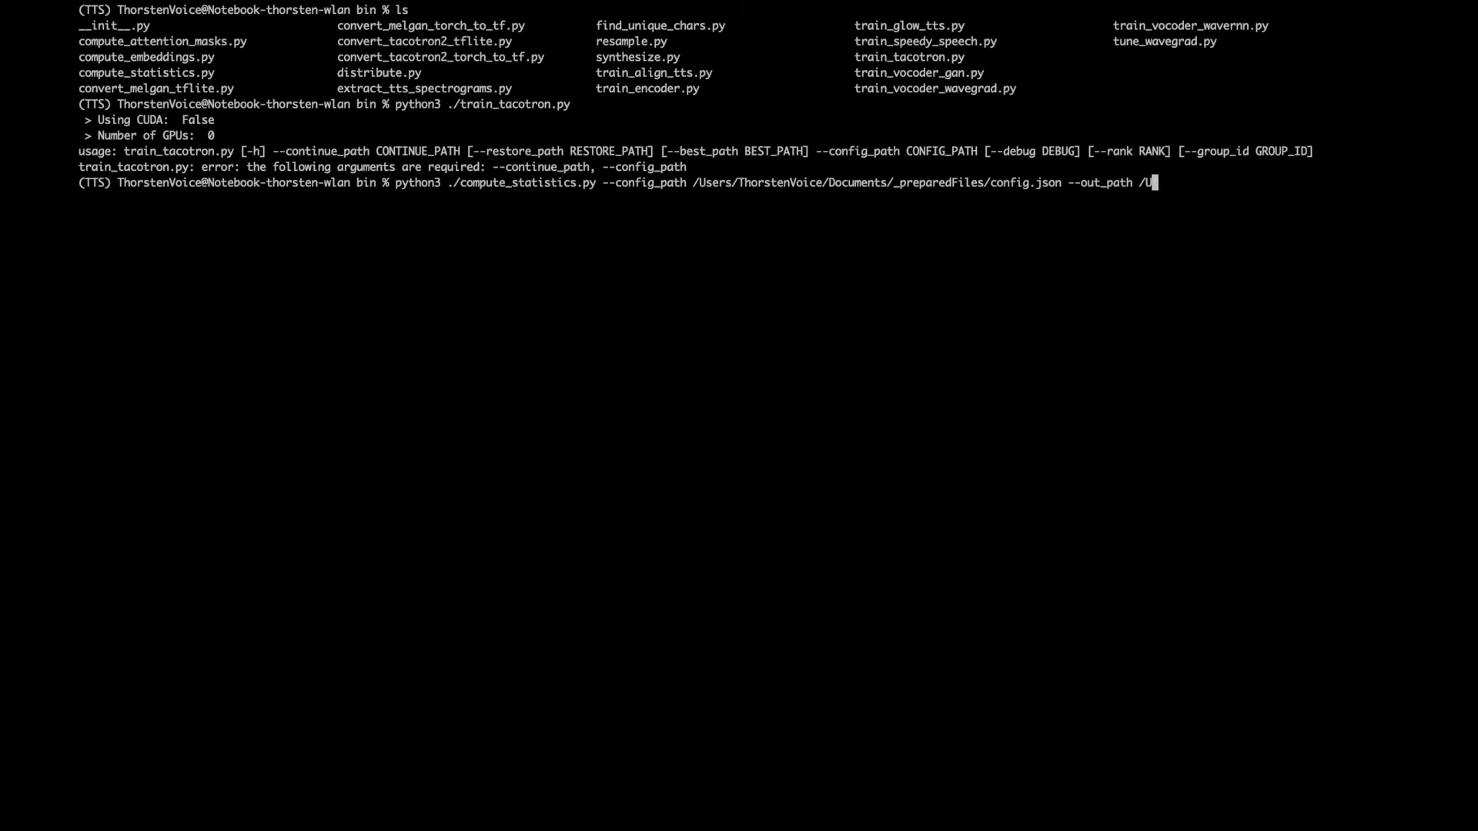
key("BackSpace")
key("BackSpace")
key("BackSpace")
Replace compute_statistics.py with train_tacotron.py in the recalled command and run it with --config_path pointing to _preparedFiles/config.json.
key("Left")
key("Left")
key("Left")
key("Left")
key("Left")
key("Left")
key("Left")
key("Left")
key("Left")
key("Left")
key("Left")
key("Left")
key("Left")
key("Left")
key("Left")
key("Left")
key("Left")
key("Left")
key("Left")
key("Left")
key("Left")
key("Left")
key("Left")
key("Left")
key("Left")
key("Left")
key("Left")
key("Left")
key("Left")
key("Left")
key("Left")
key("Left")
key("Left")
key("Left")
key("Left")
key("Left")
key("Left")
key("Left")
key("Left")
key("Left")
key("Left")
key("Left")
key("Left")
key("Left")
key("Left")
key("Left")
key("Left")
key("Left")
key("Left")
key("Left")
key("Left")
key("Left")
key("Left")
key("Left")
key("Left")
key("Left")
key("Left")
key("Left")
key("Left")
key("Left")
key("Left")
key("Left")
key("Left")
key("Left")
key("Left")
key("BackSpace")
key("BackSpace")
key("BackSpace")
key("BackSpace")
key("BackSpace")
key("BackSpace")
key("BackSpace")
key("BackSpace")
key("BackSpace")
key("BackSpace")
key("BackSpace")
key("BackSpace")
key("BackSpace")
key("BackSpace")
key("BackSpace")
key("BackSpace")
key("BackSpace")
key("BackSpace")
key("BackSpace")
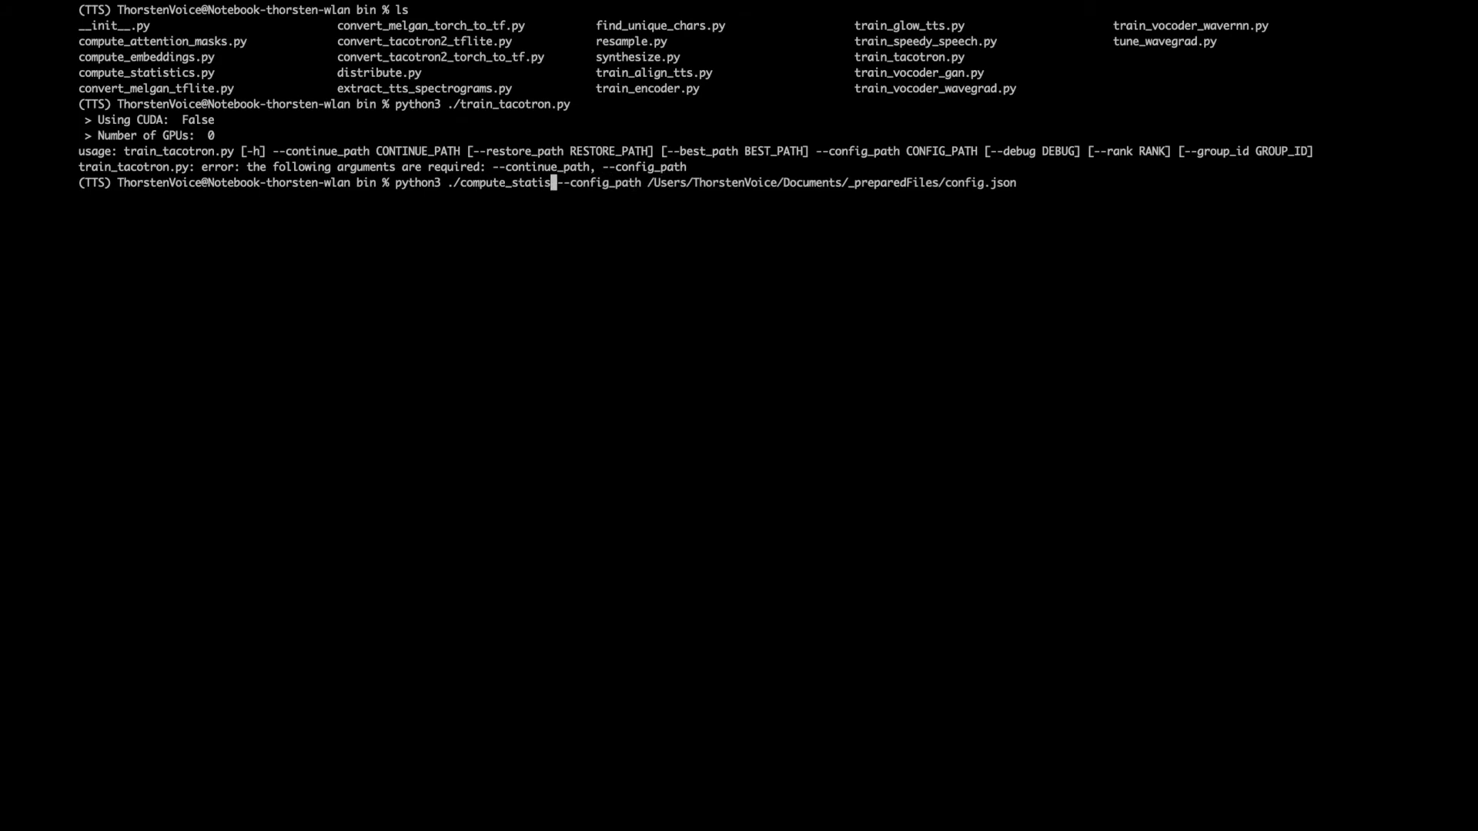
key("BackSpace")
key("BackSpace")
type("train_")
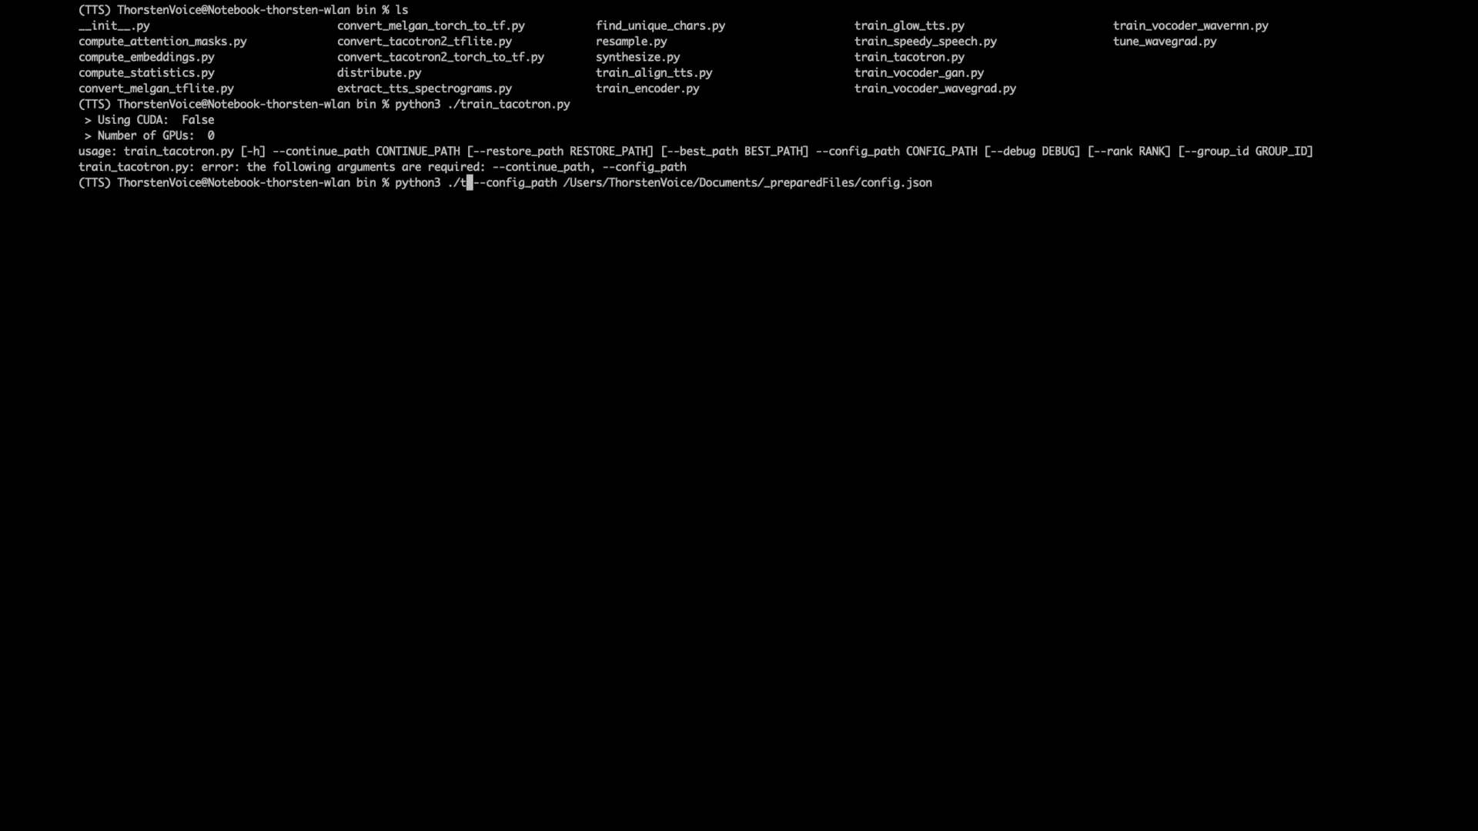
type("tac")
key("Tab")
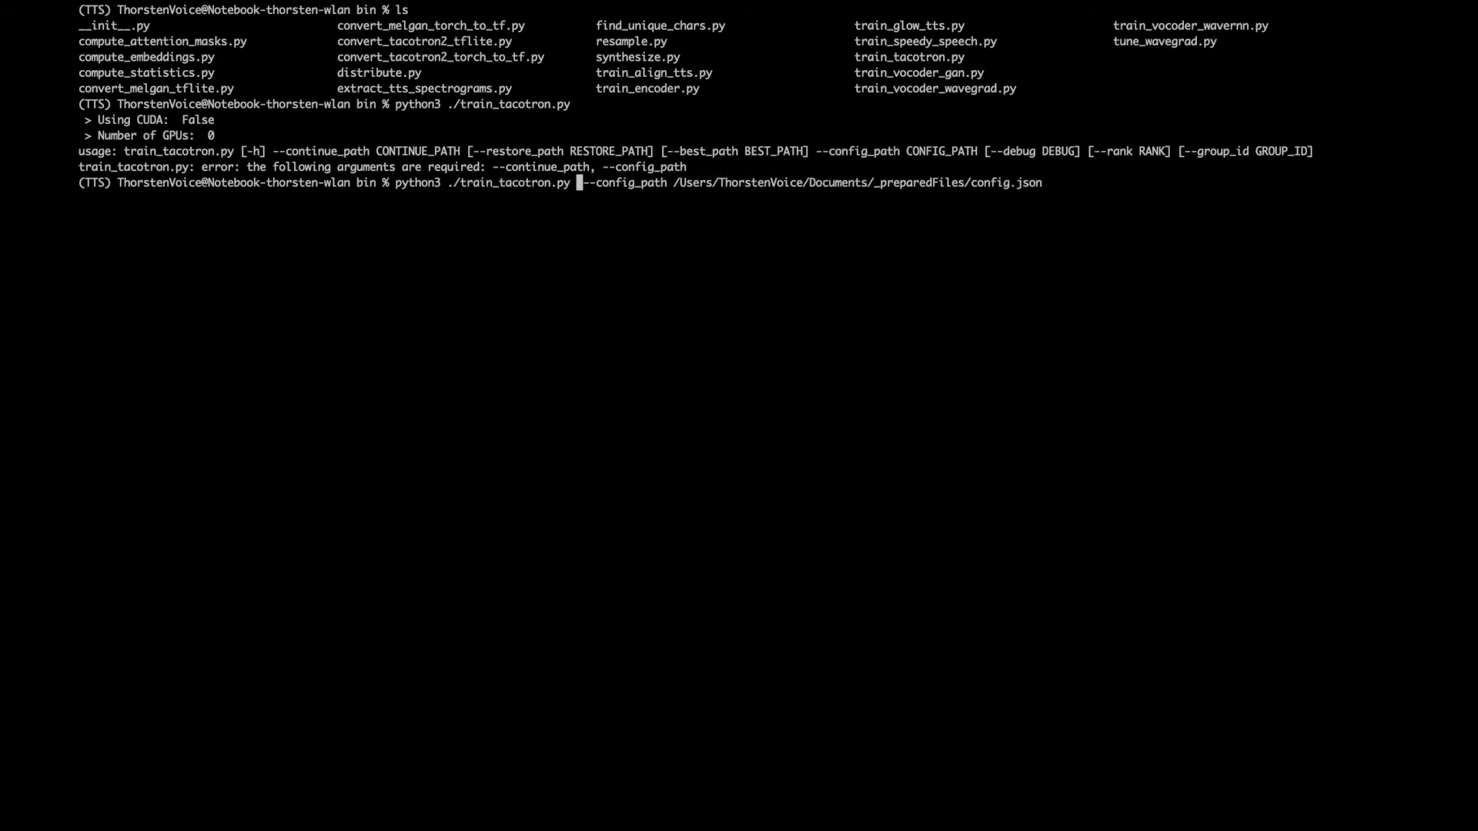
key("Return")
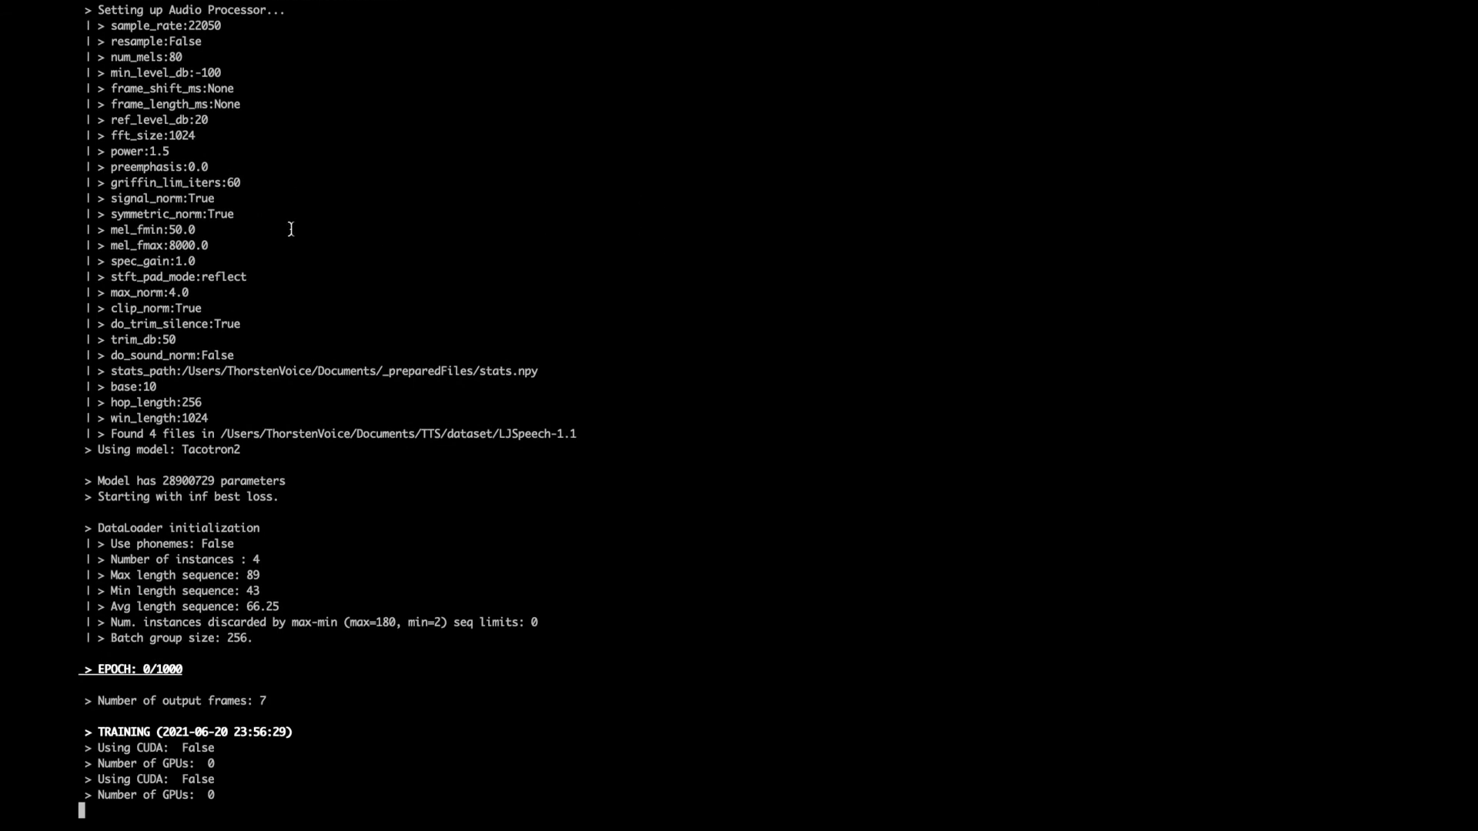
Review the start of the training output, highlighting the CUDA status, the Git hash and the experiment folder path.
scroll(291, 230, "up", 8)
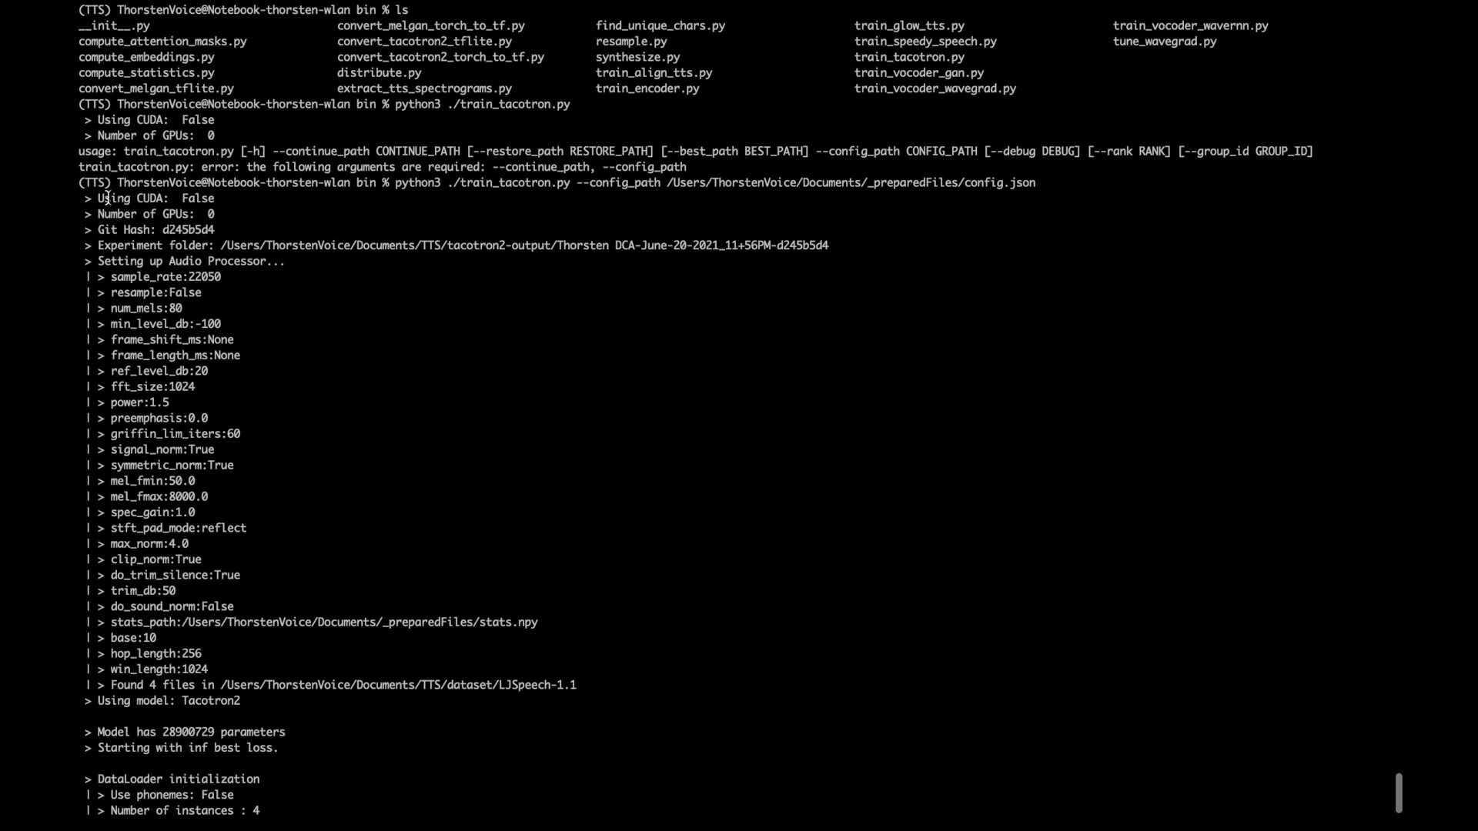
left_click_drag(98, 199, 219, 198)
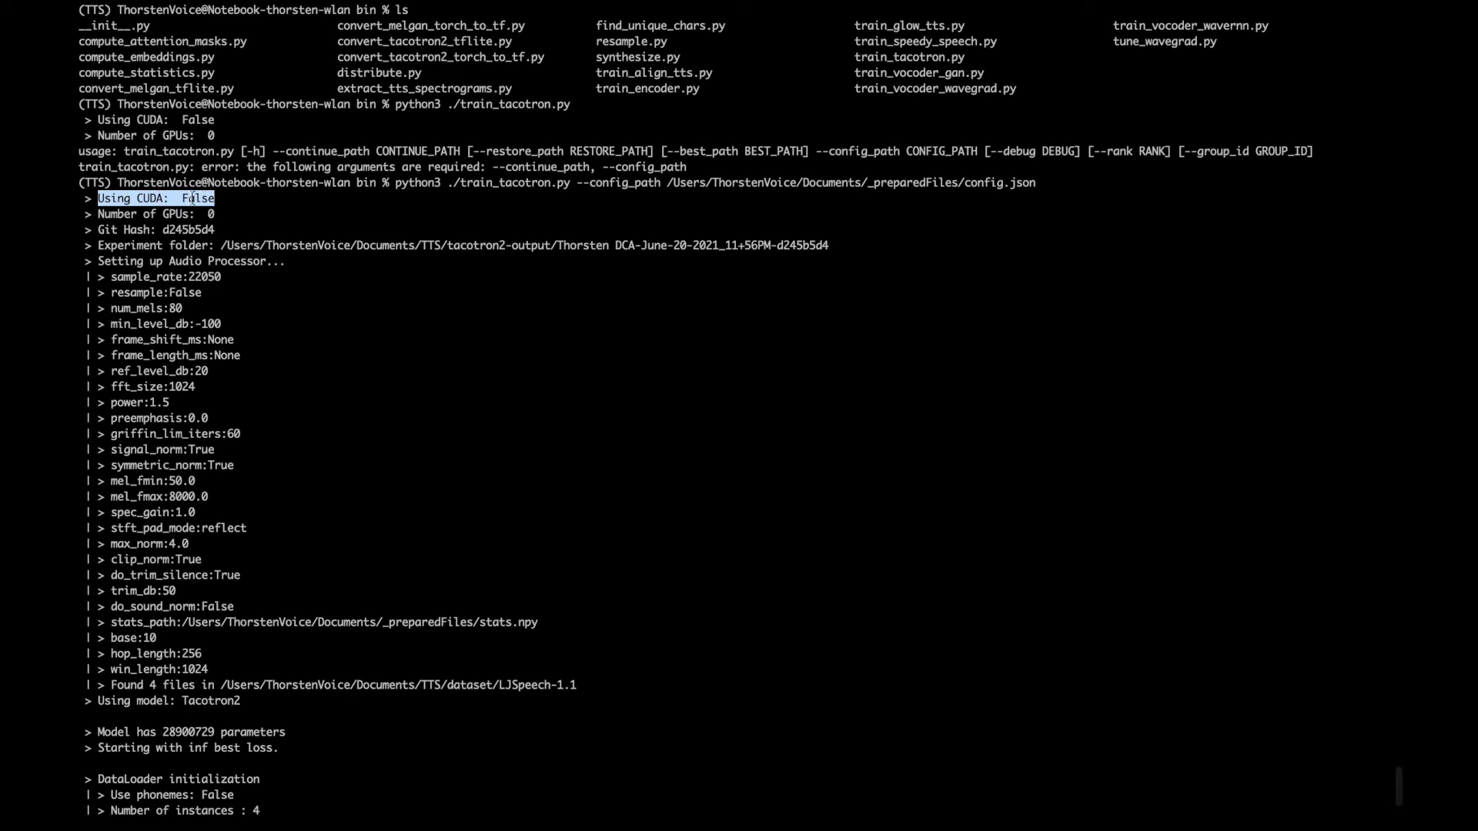
left_click(192, 198)
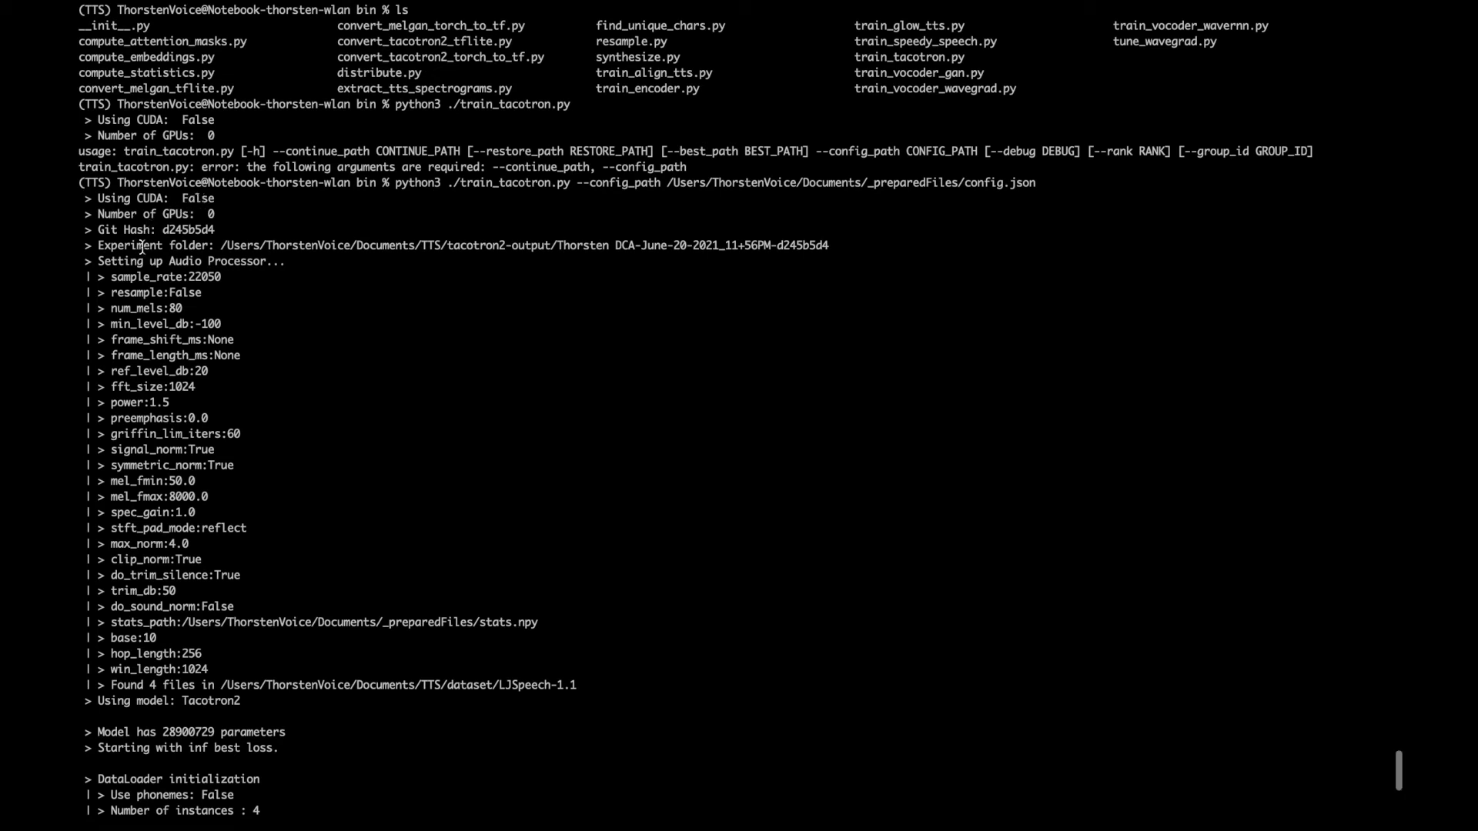
double_click(185, 229)
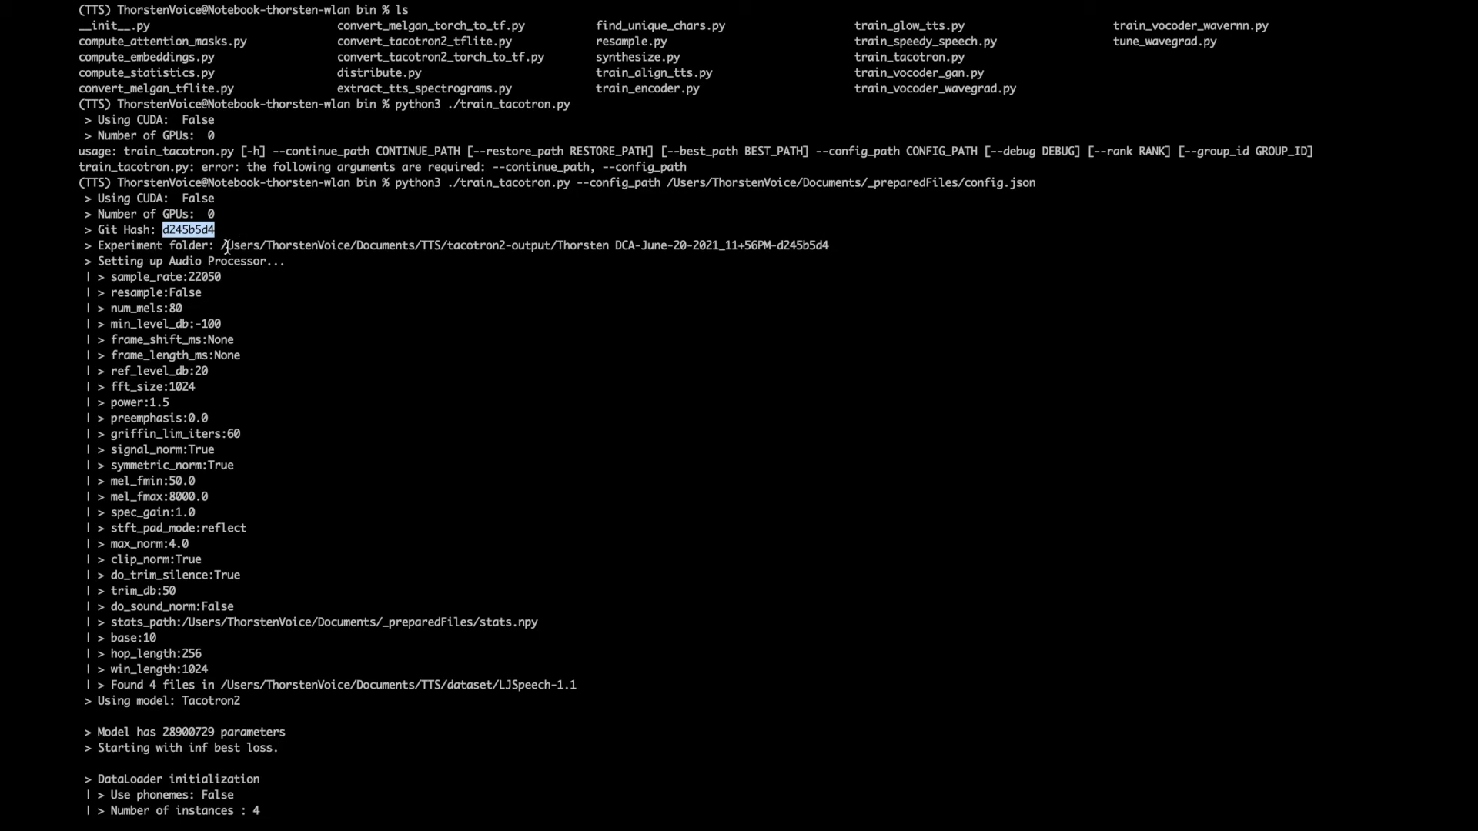
left_click_drag(221, 245, 824, 247)
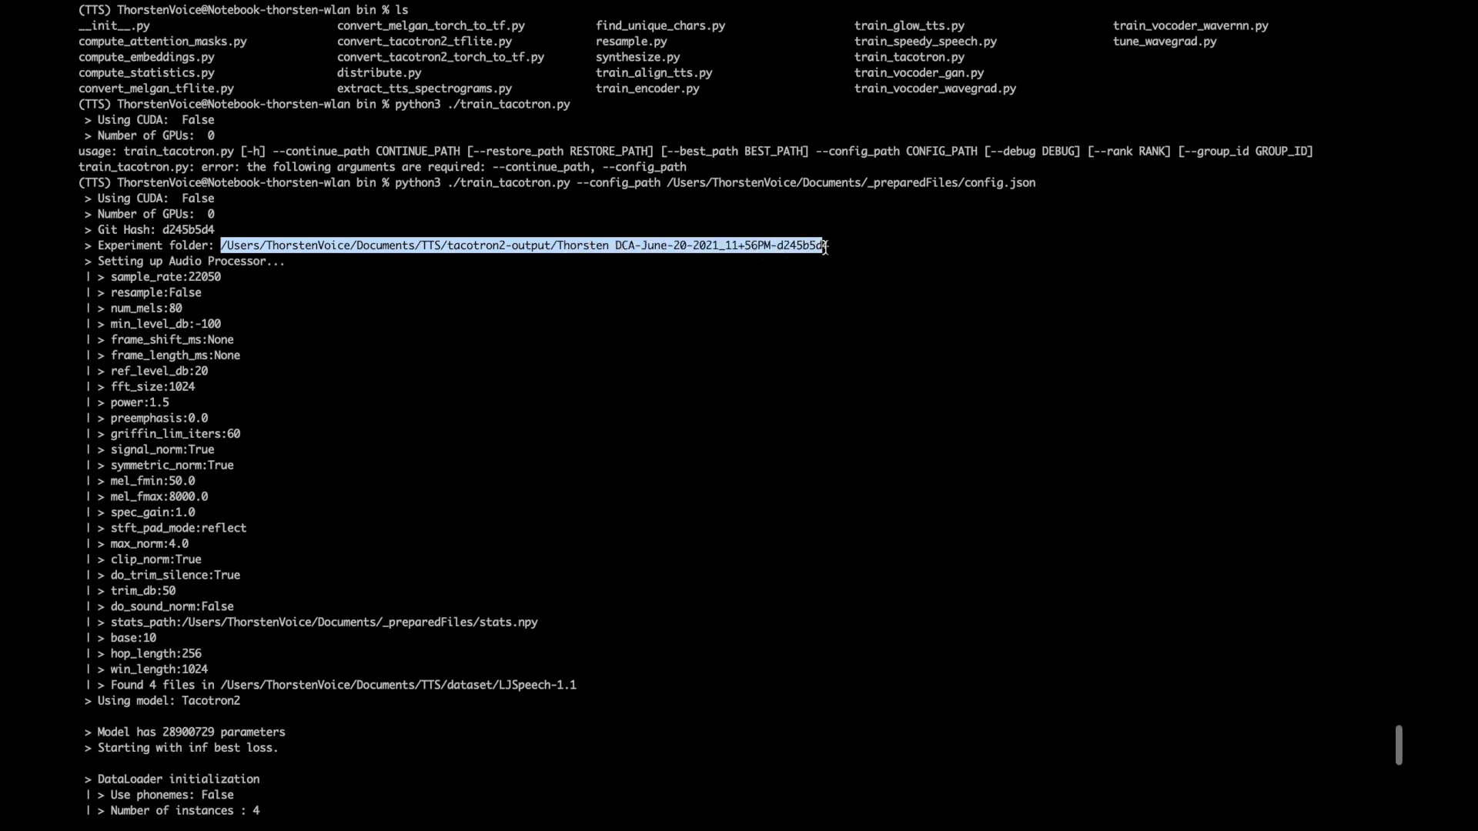
left_click(589, 248)
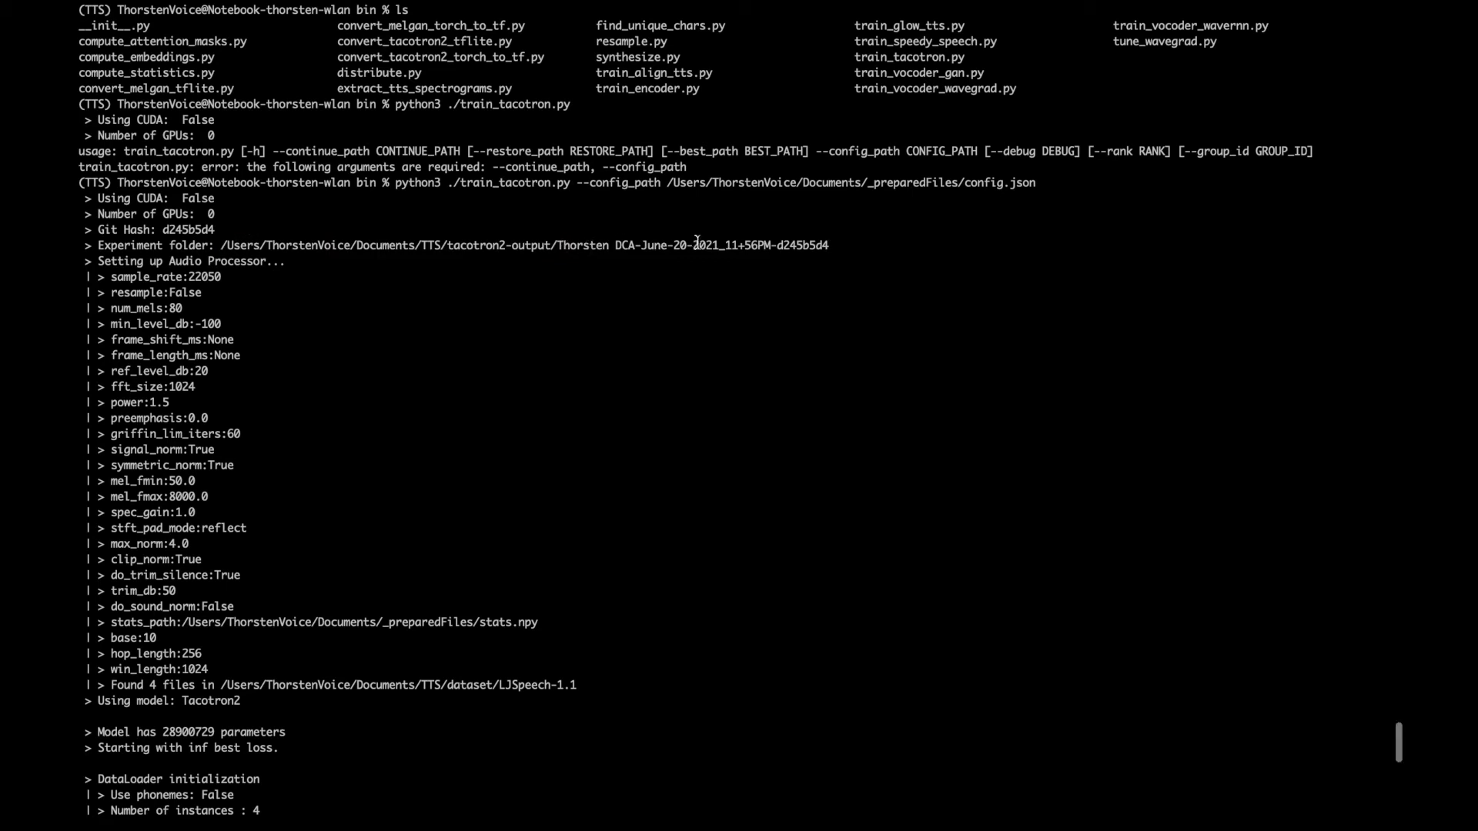
Review the training output, highlighting the experiment folder's timestamp, the sample_rate, the stats_path and the line about files found in the dataset folder.
left_click_drag(558, 248, 824, 245)
left_click(823, 245)
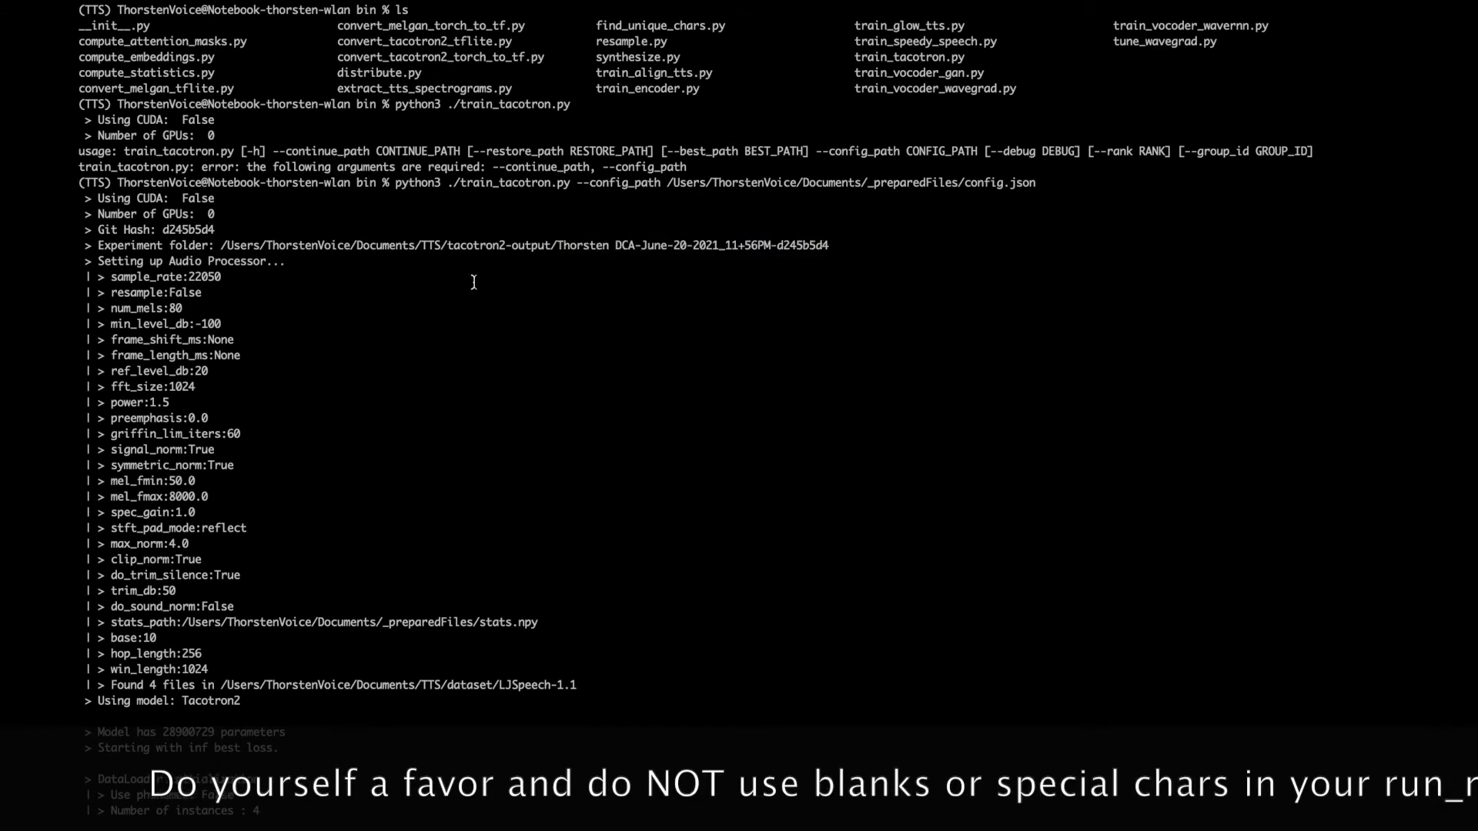
left_click_drag(112, 278, 222, 278)
left_click(209, 289)
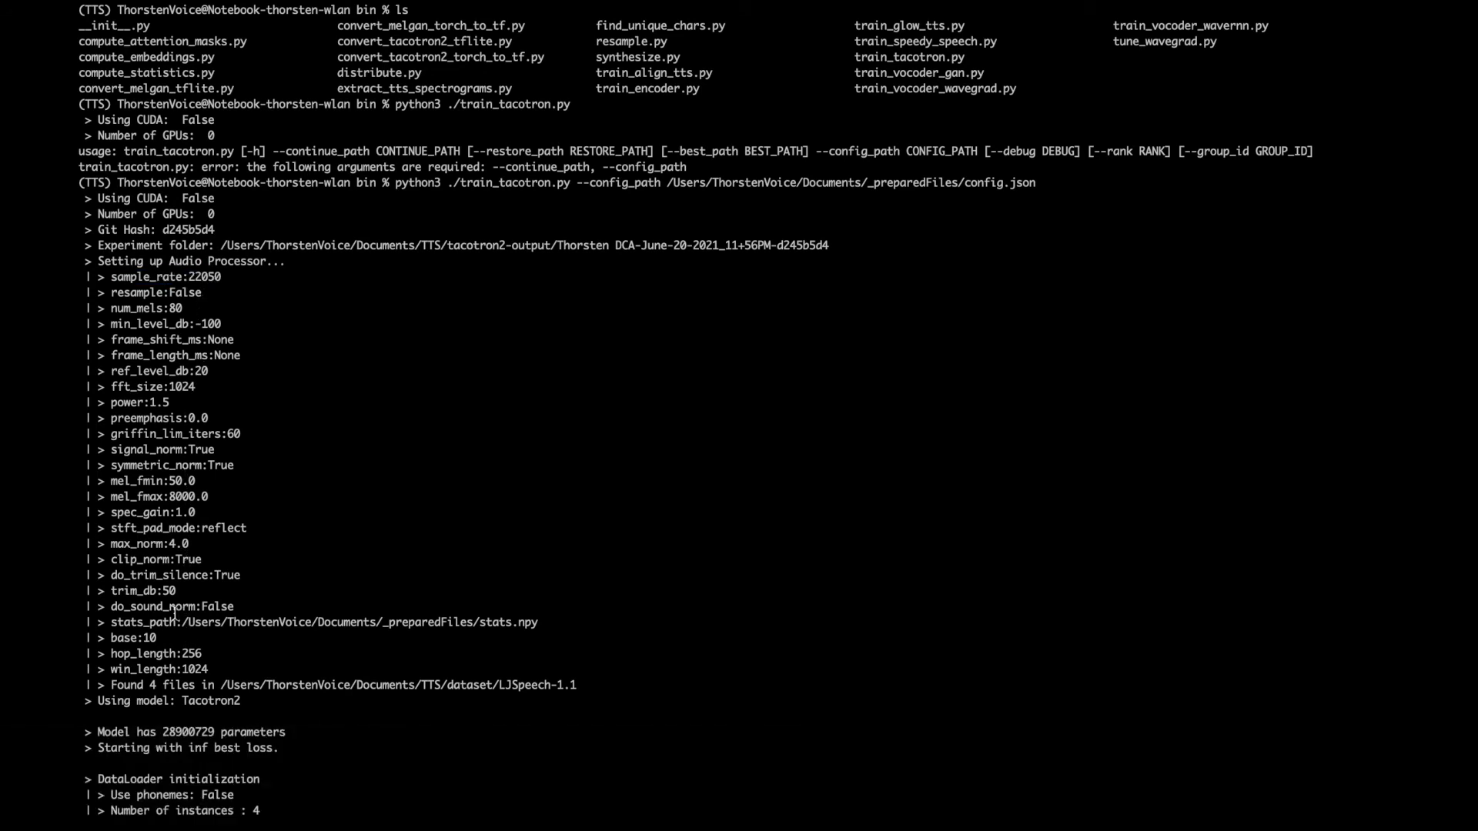
left_click_drag(131, 622, 541, 625)
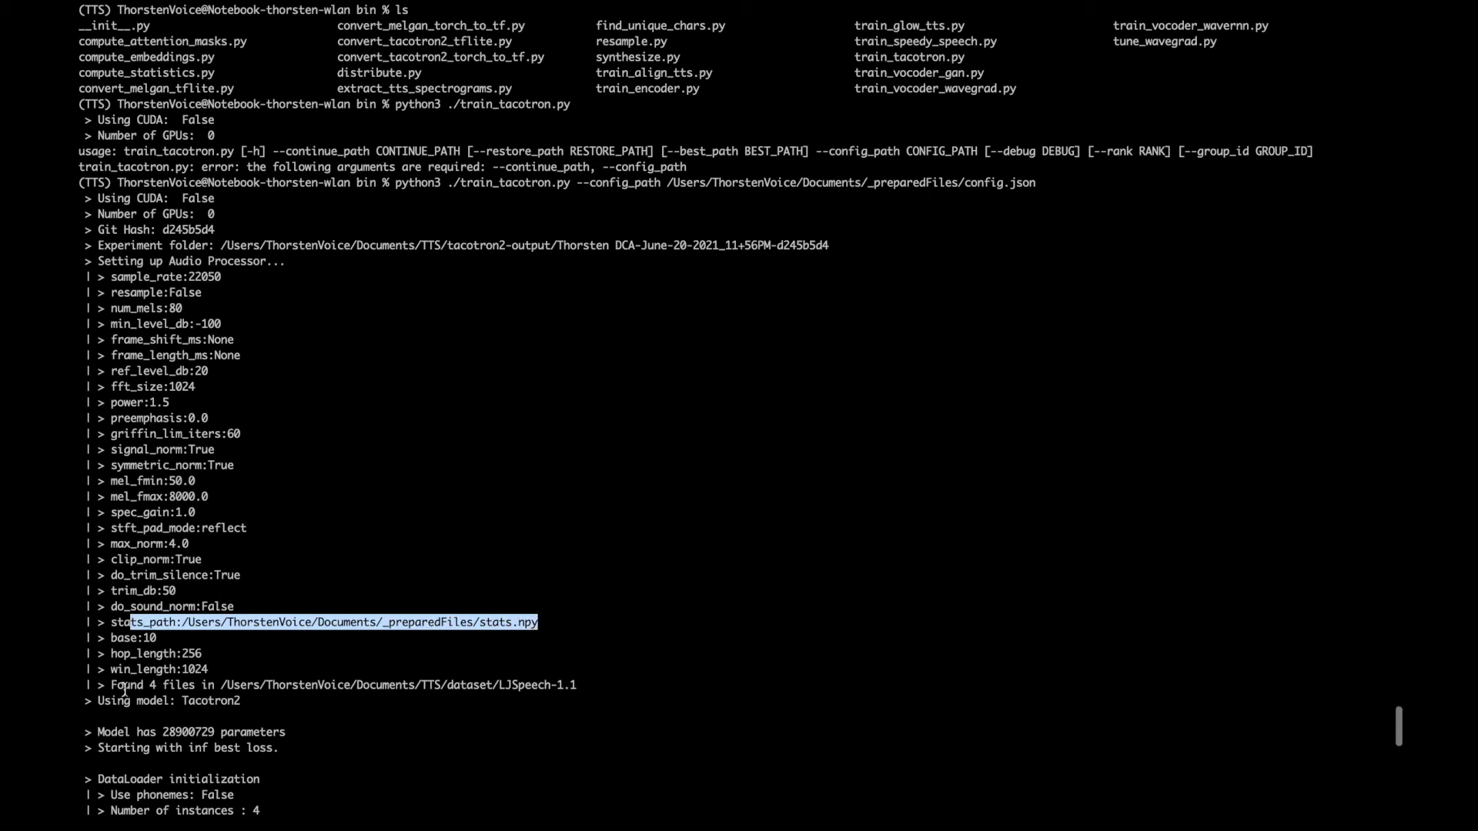
left_click_drag(116, 722, 302, 686)
left_click_drag(121, 685, 550, 687)
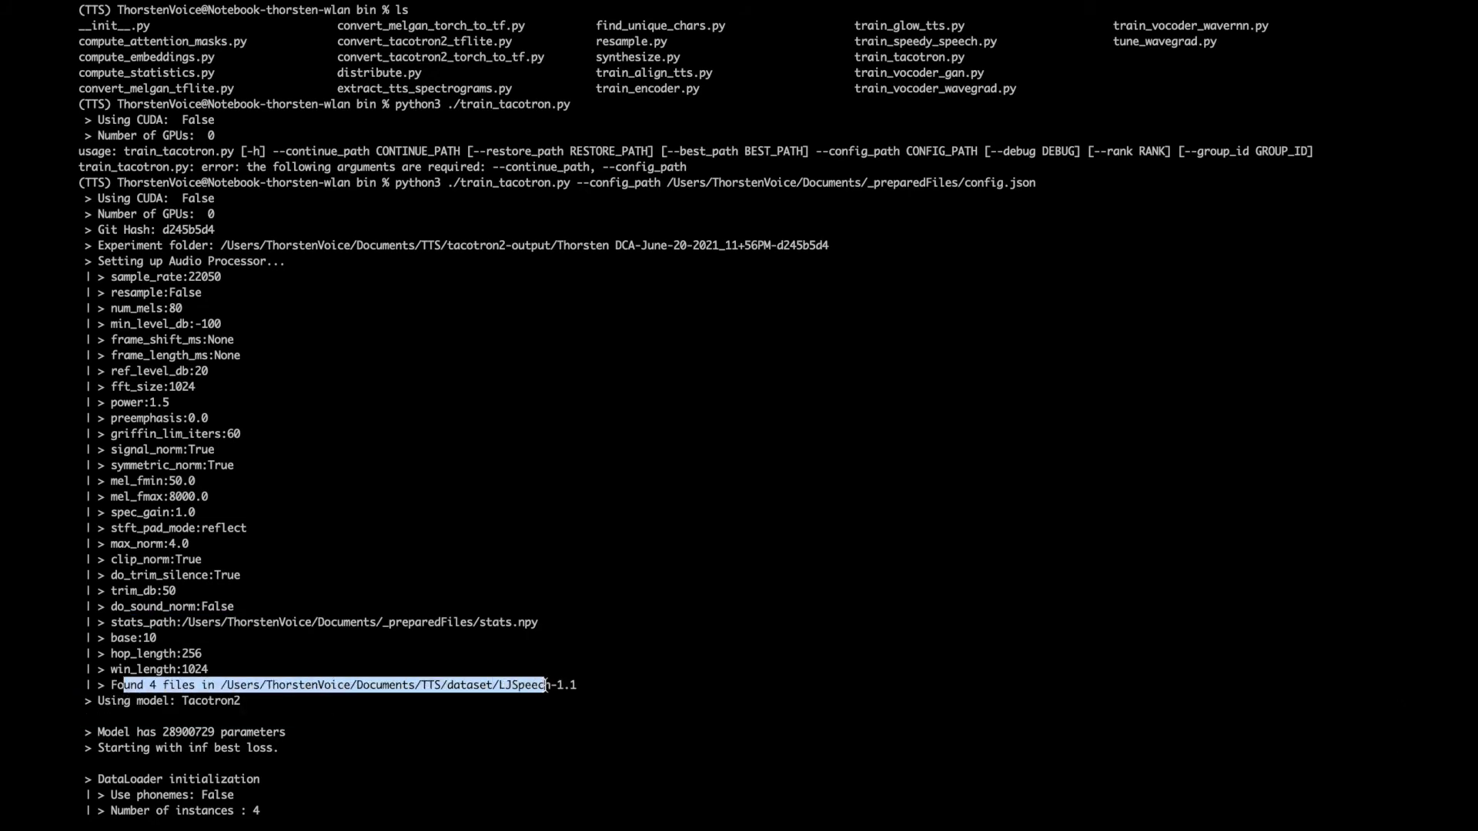
left_click(545, 686)
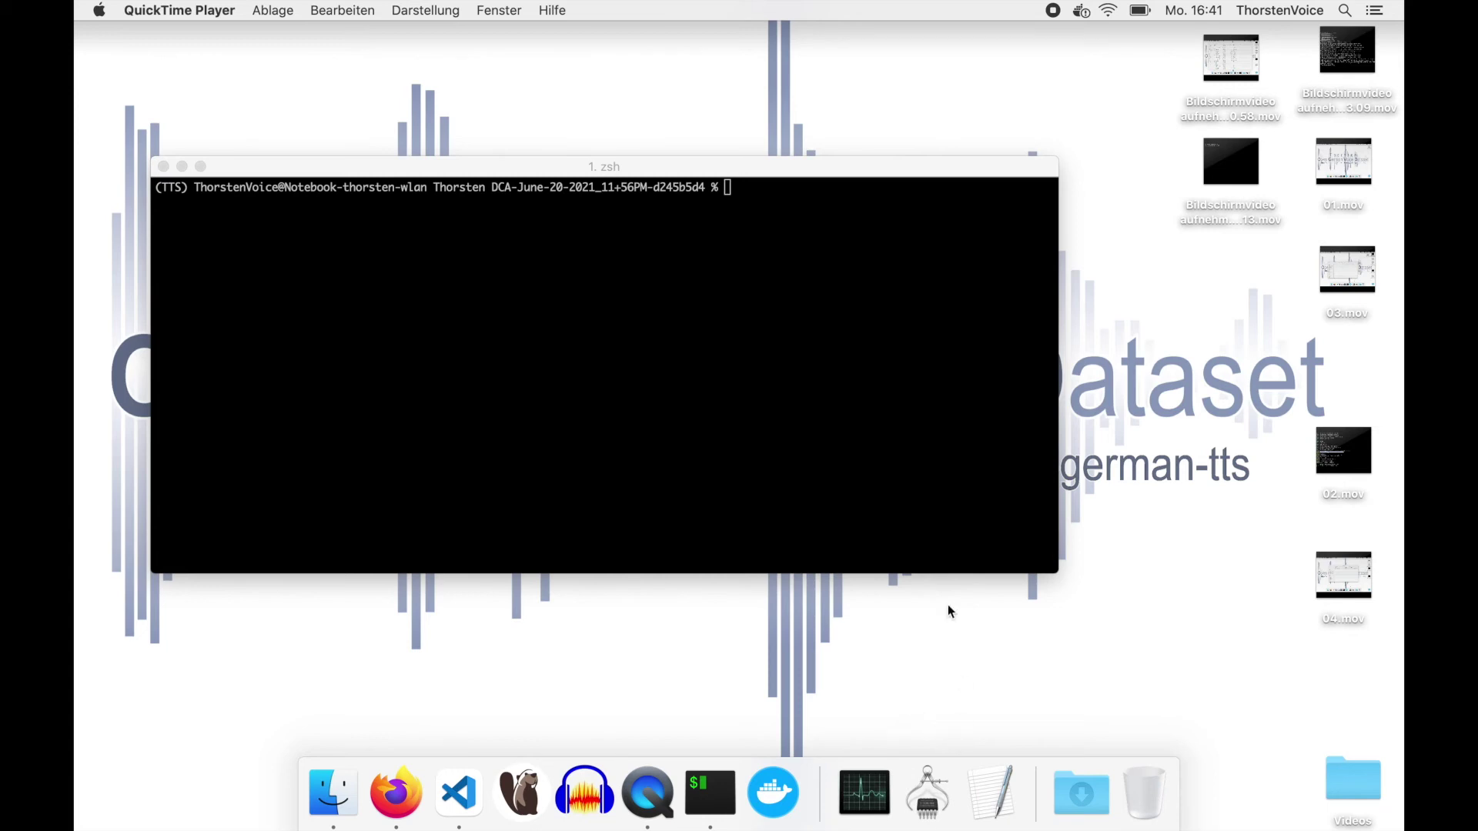
Switch to the iTerm2 window, make it full screen and clear the terminal.
left_click(863, 449)
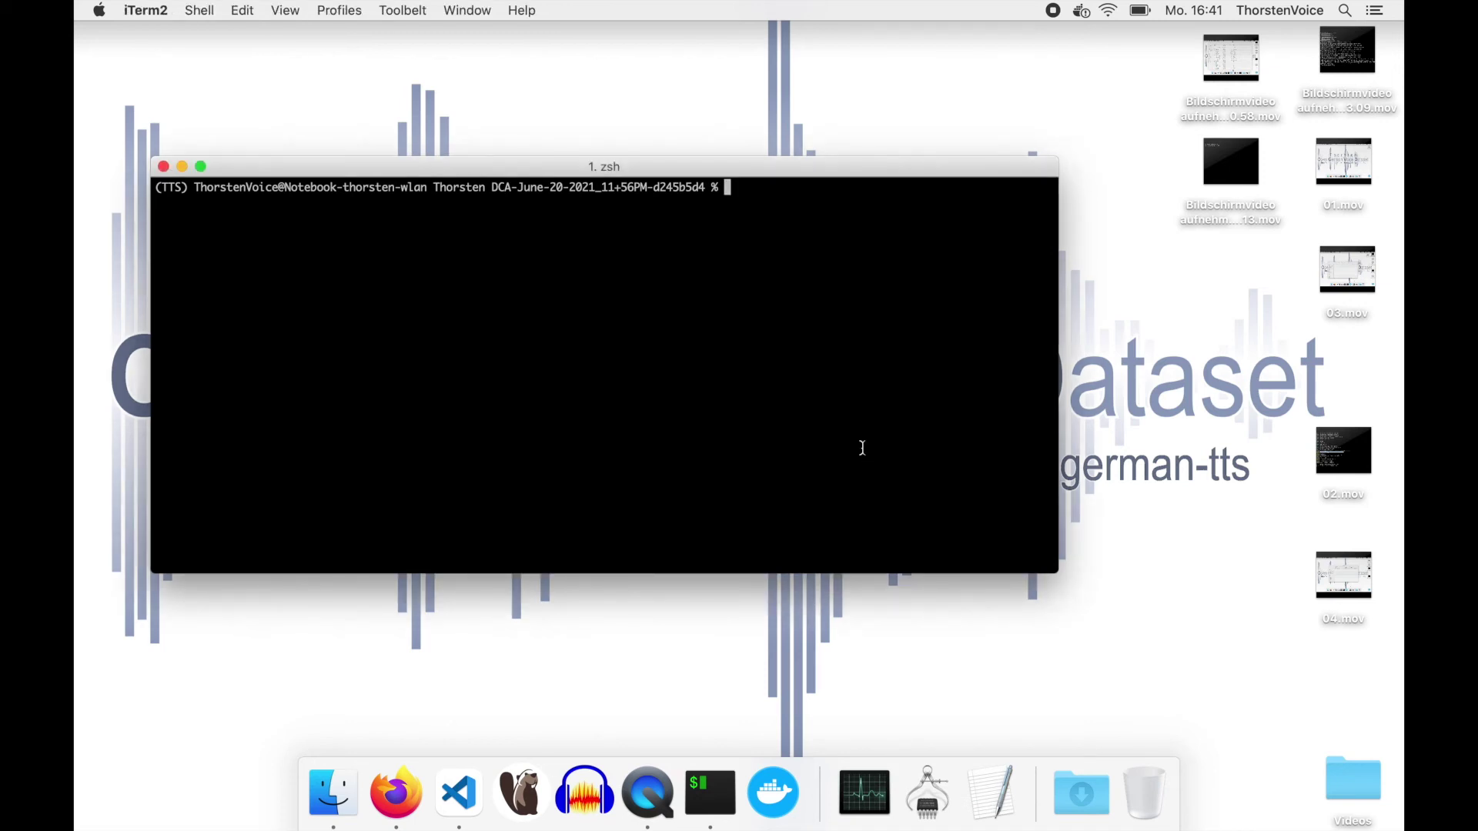
left_click(201, 167)
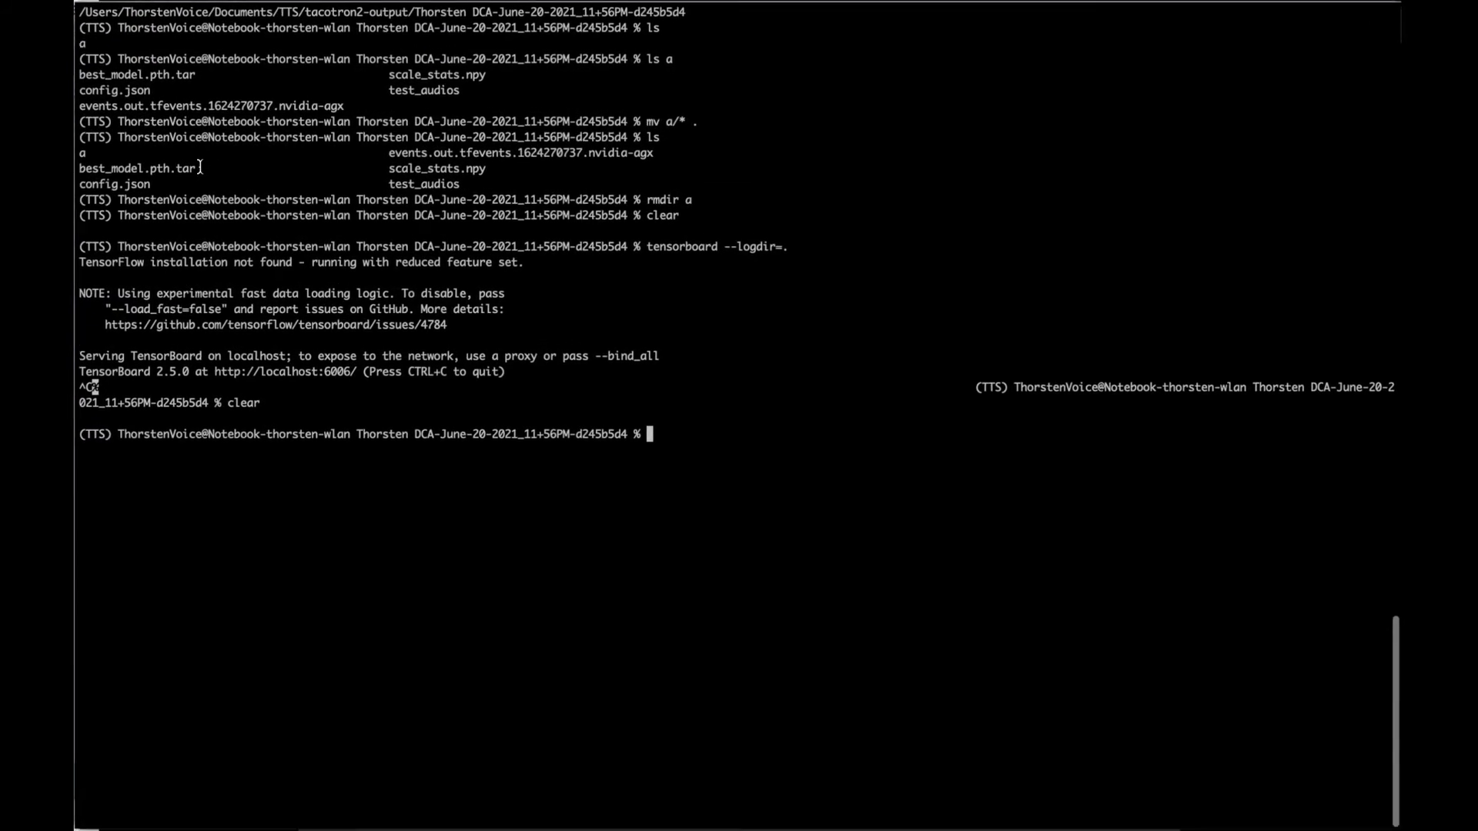
type("clear")
key("Return")
key("Return")
key("Return")
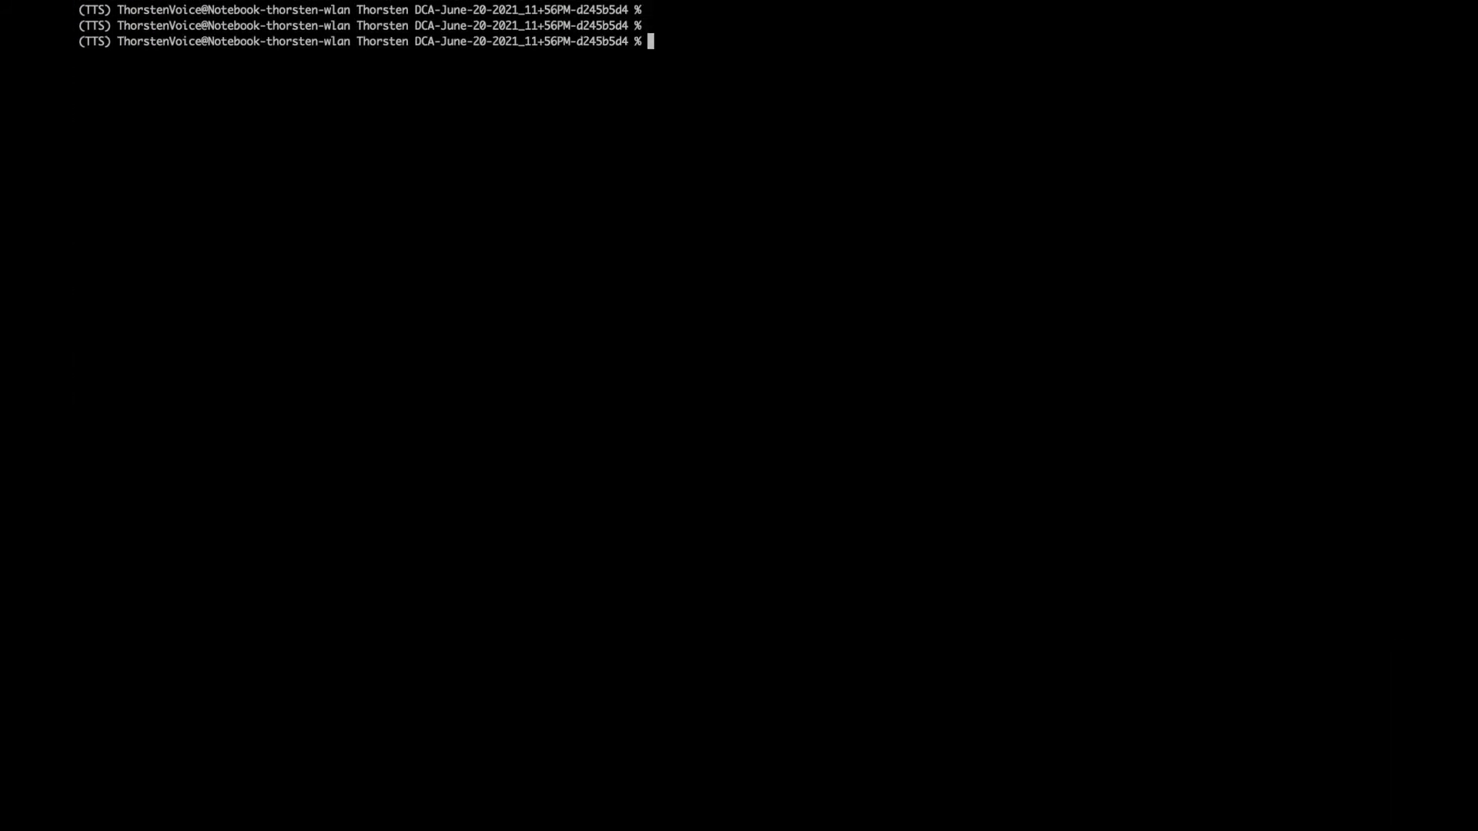
Print the current working directory and highlight its tacotron2-output part, the run folder and the run name within it.
left_click_drag(79, 42, 109, 45)
type("pwd")
key("Return")
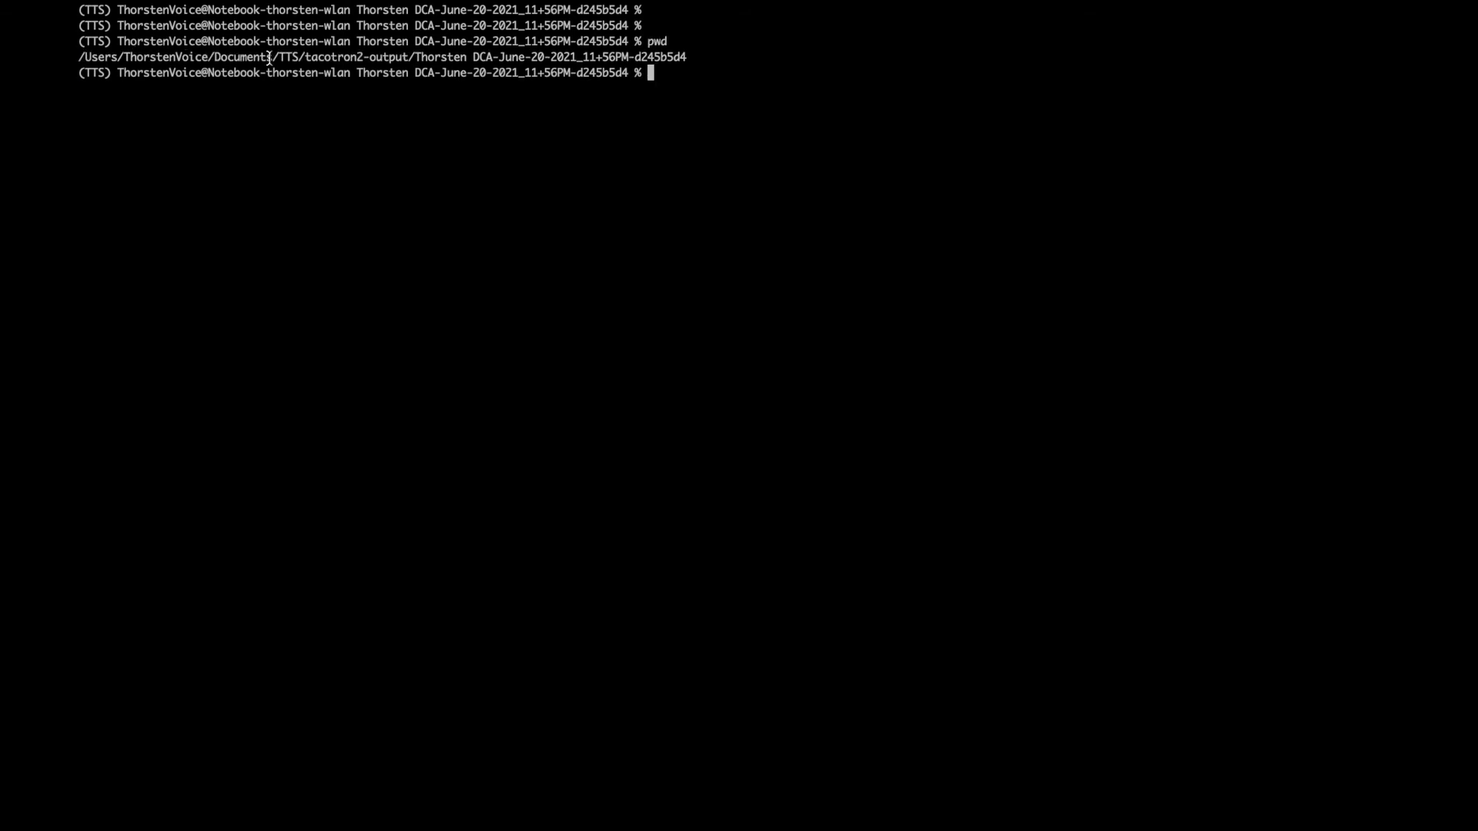
left_click_drag(281, 58, 414, 58)
left_click(415, 58)
left_click_drag(415, 59, 687, 62)
left_click(686, 65)
left_click_drag(416, 60, 465, 60)
left_click(472, 60)
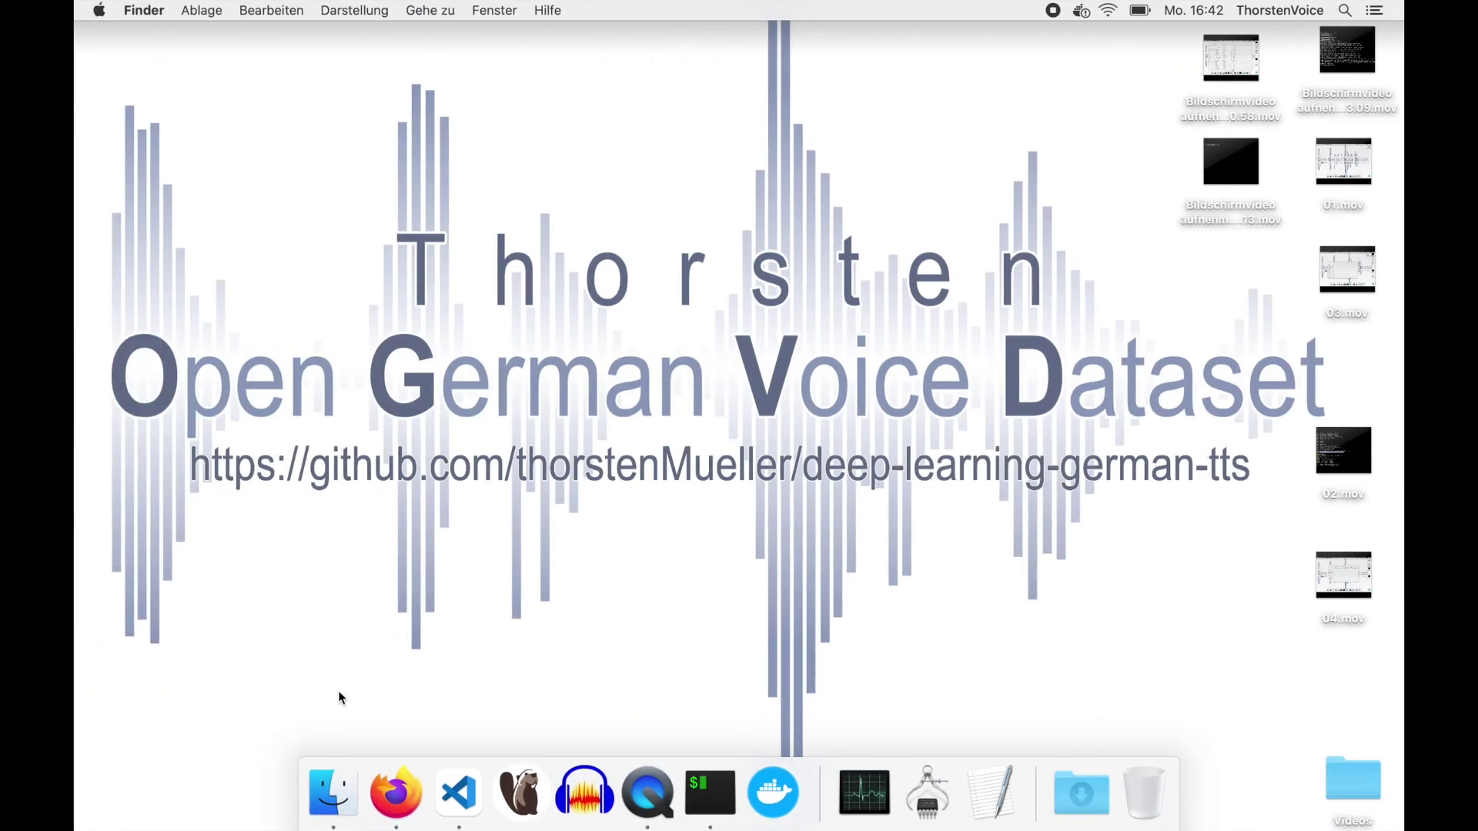
Switch to Finder and open config.json from the _preparedFiles folder in Documents with Visual Studio Code.
left_click(327, 805)
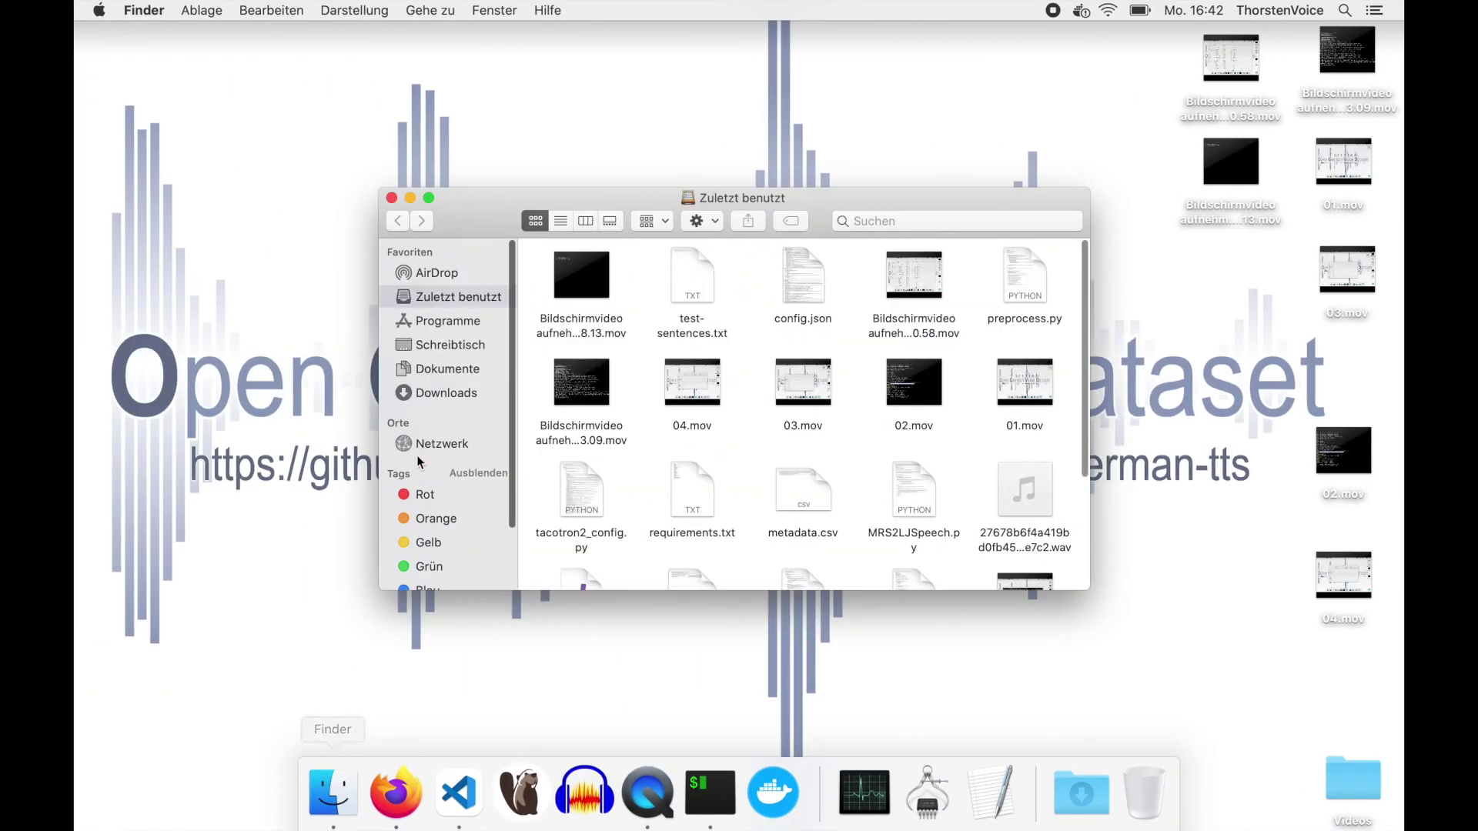
left_click(427, 375)
double_click(590, 291)
left_click(397, 221)
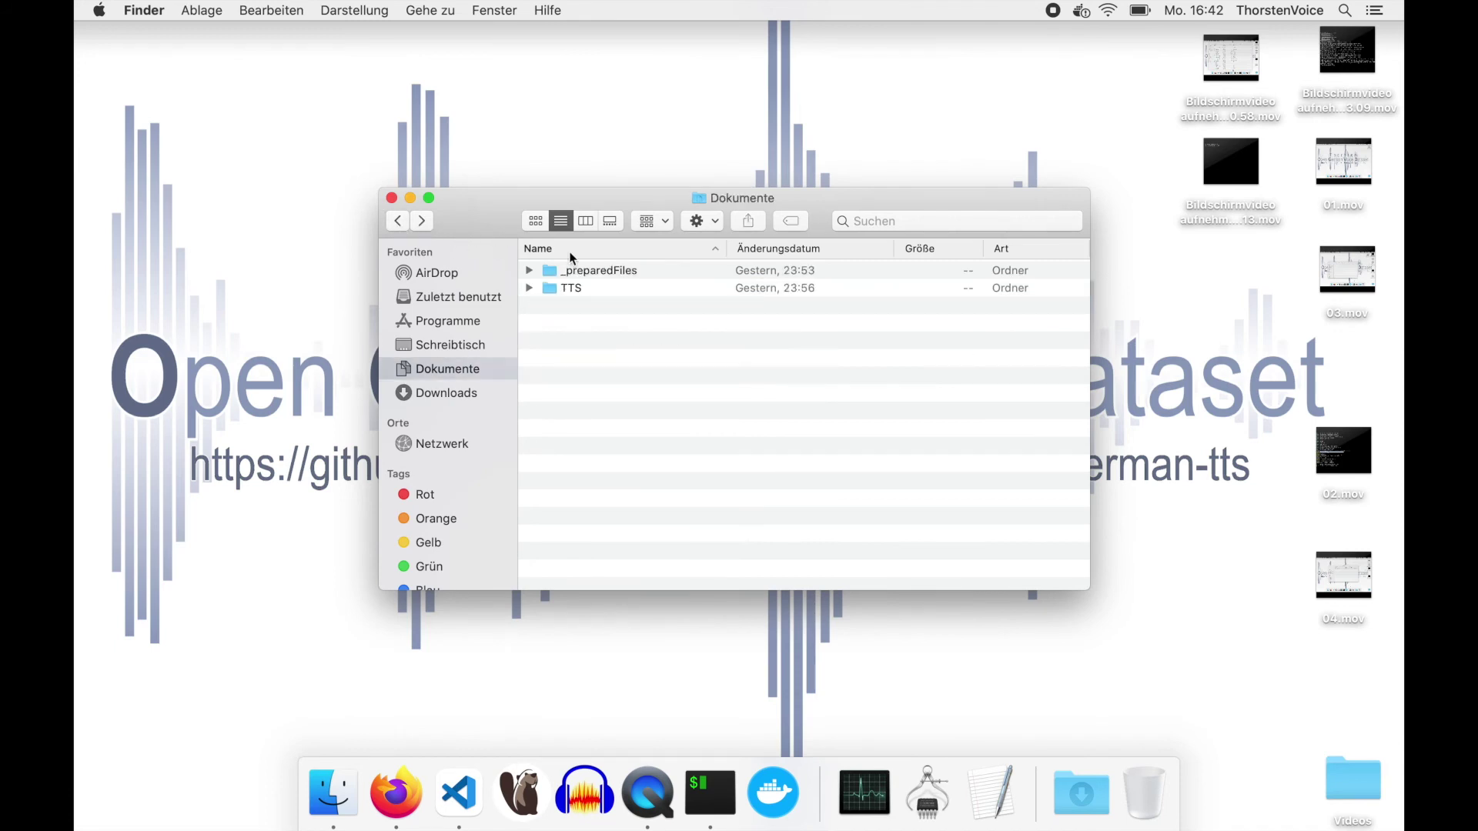
double_click(590, 271)
left_click(590, 271)
right_click(590, 271)
mouse_move(678, 296)
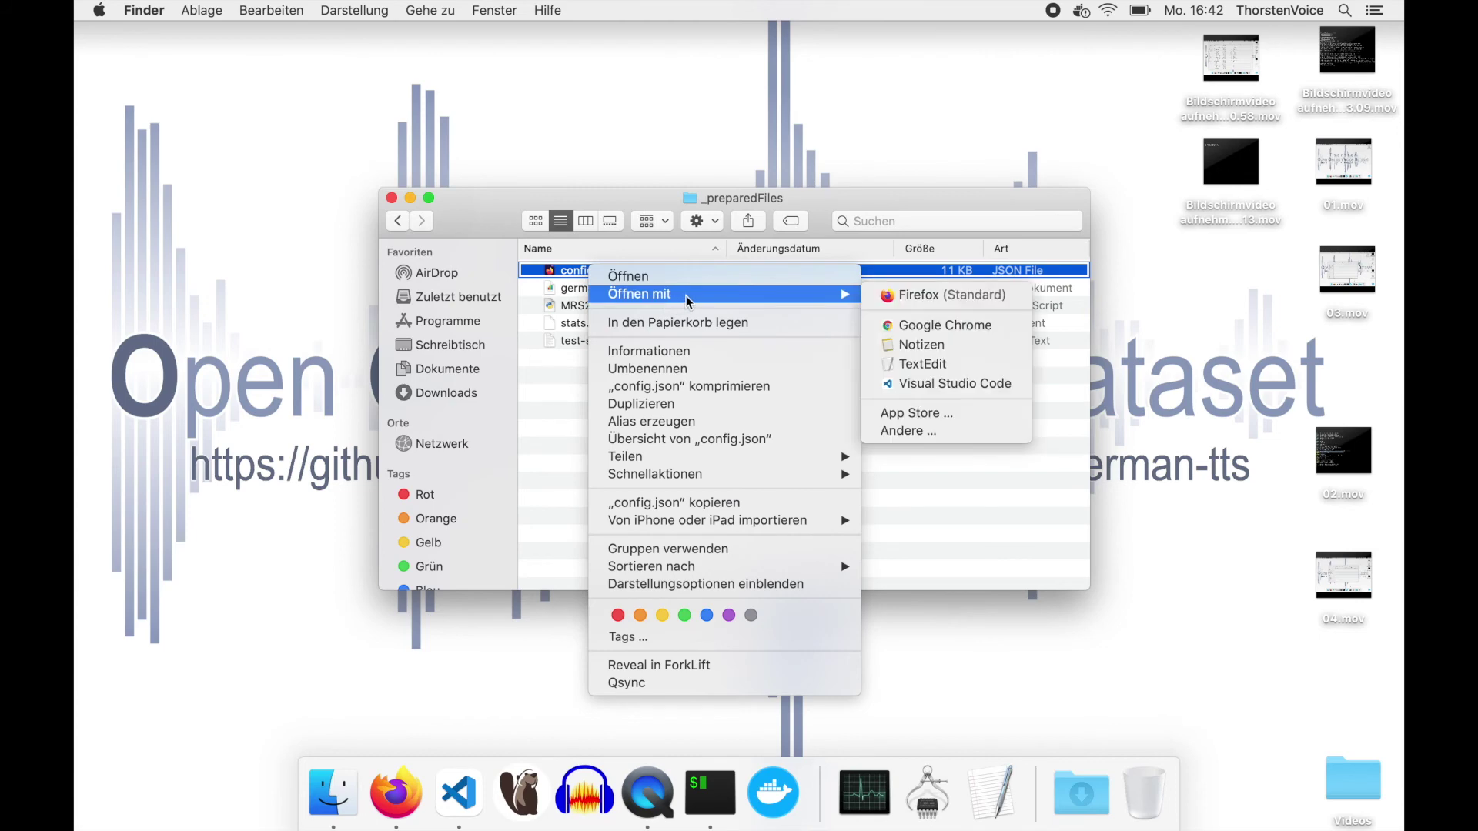
left_click(954, 383)
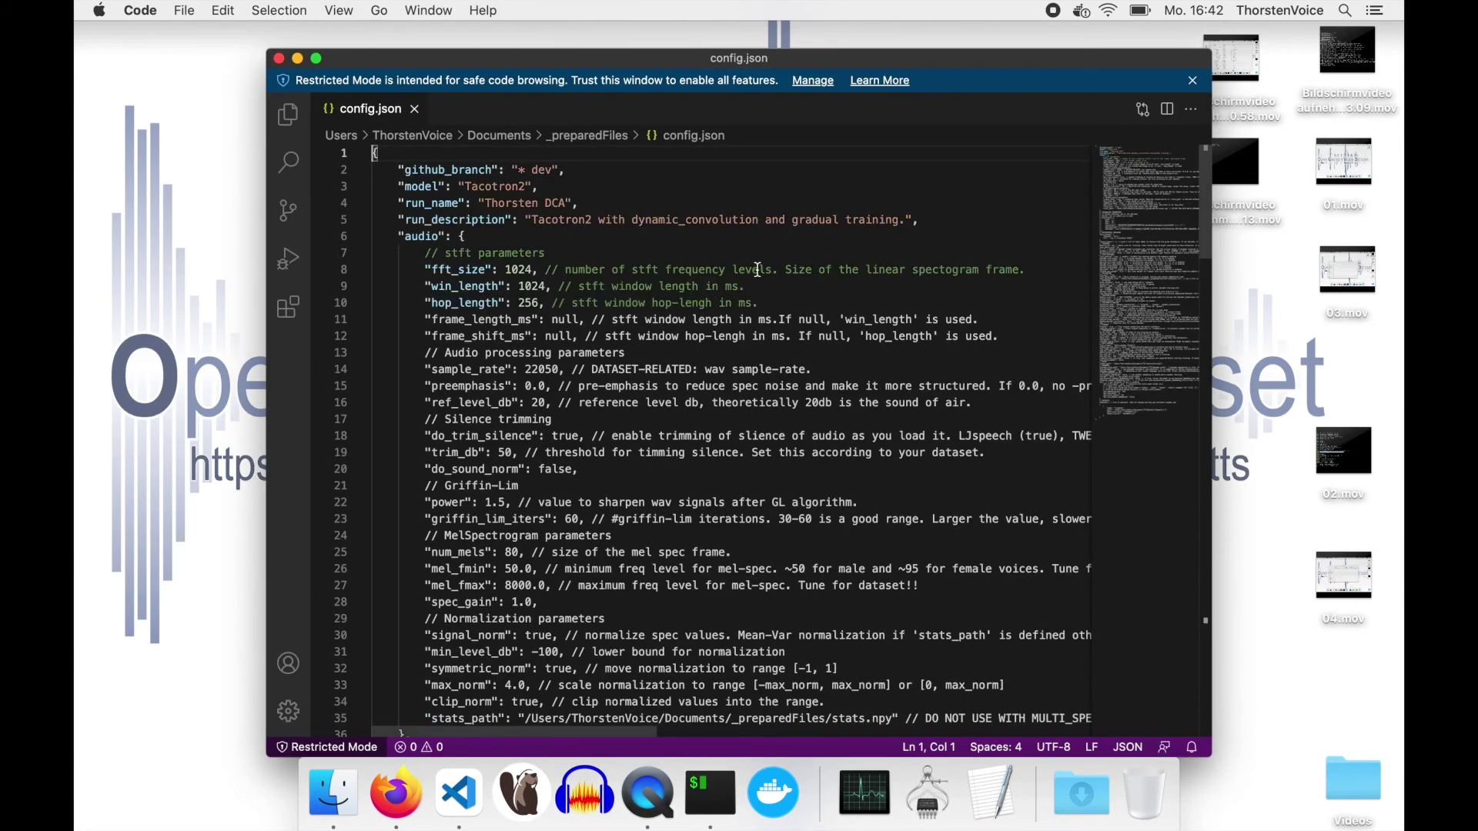
Highlight the run_name entry in config.json, then minimise the editor window.
left_click_drag(405, 204, 572, 206)
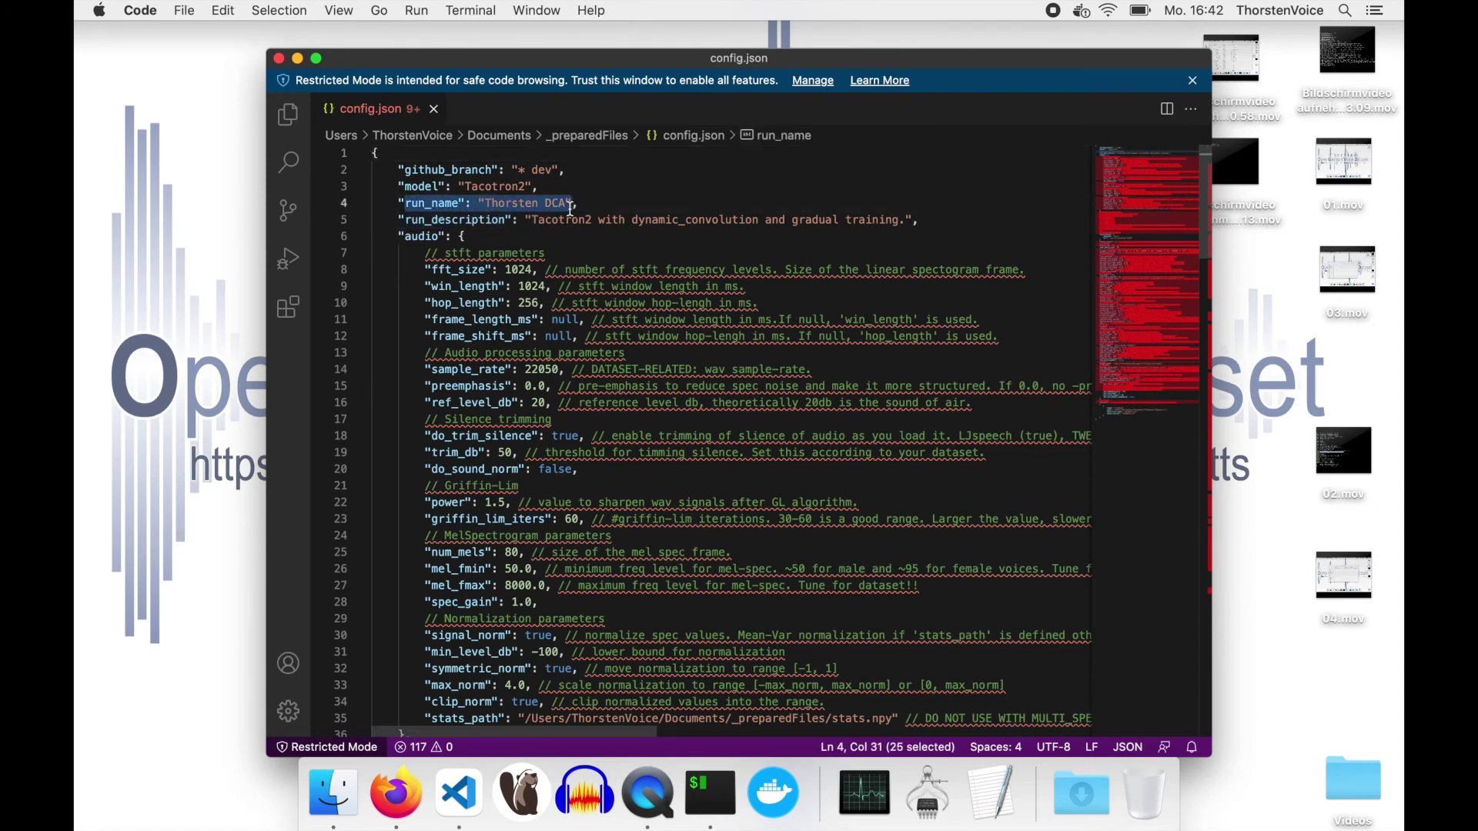
left_click(592, 204)
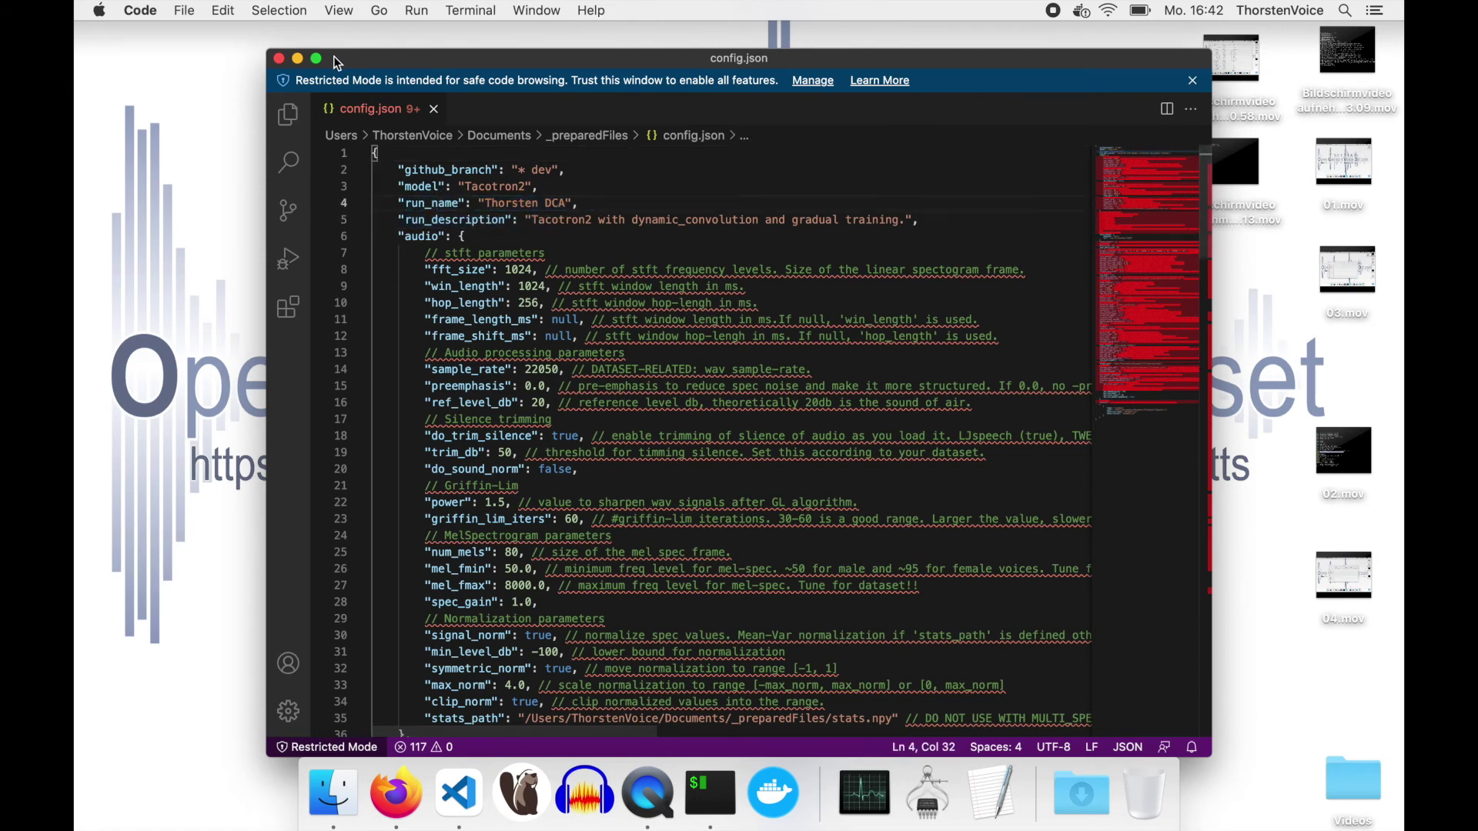
left_click(297, 61)
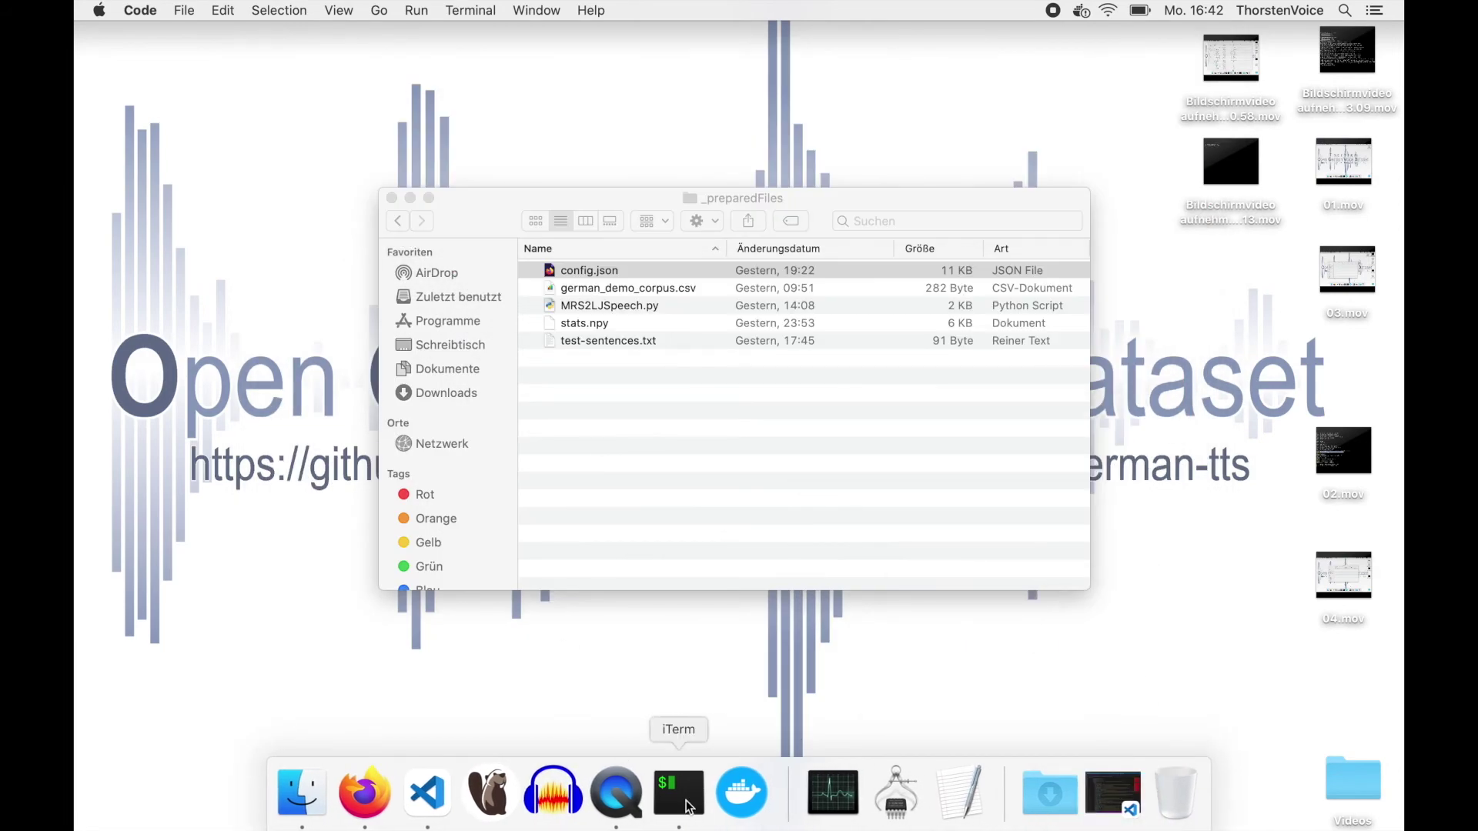
Switch back to iTerm, list the files in the training run folder and highlight best_model.pth.tar.
left_click(688, 806)
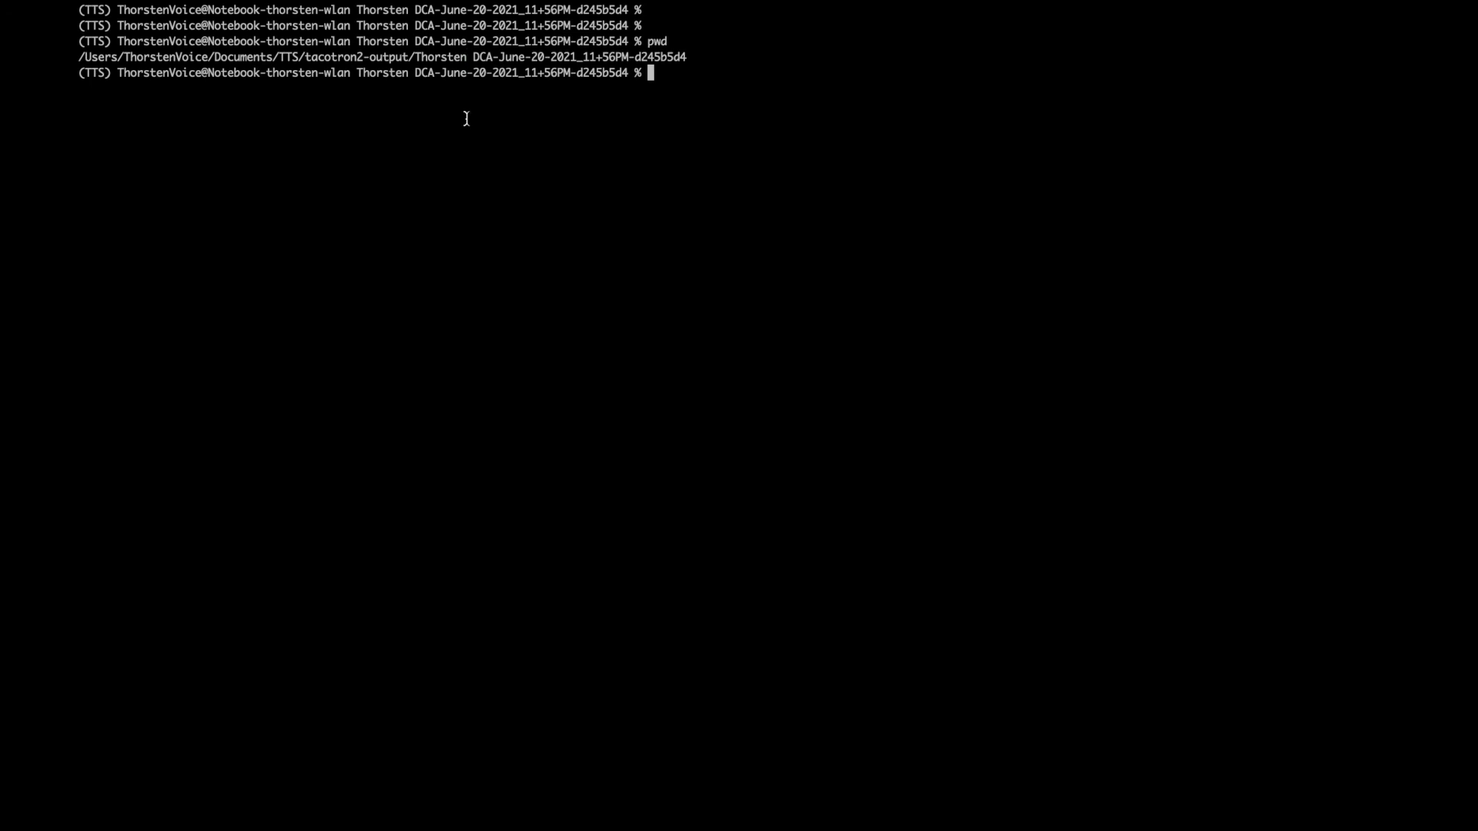
left_click_drag(414, 60, 473, 61)
left_click(473, 62)
type("ls")
key("Return")
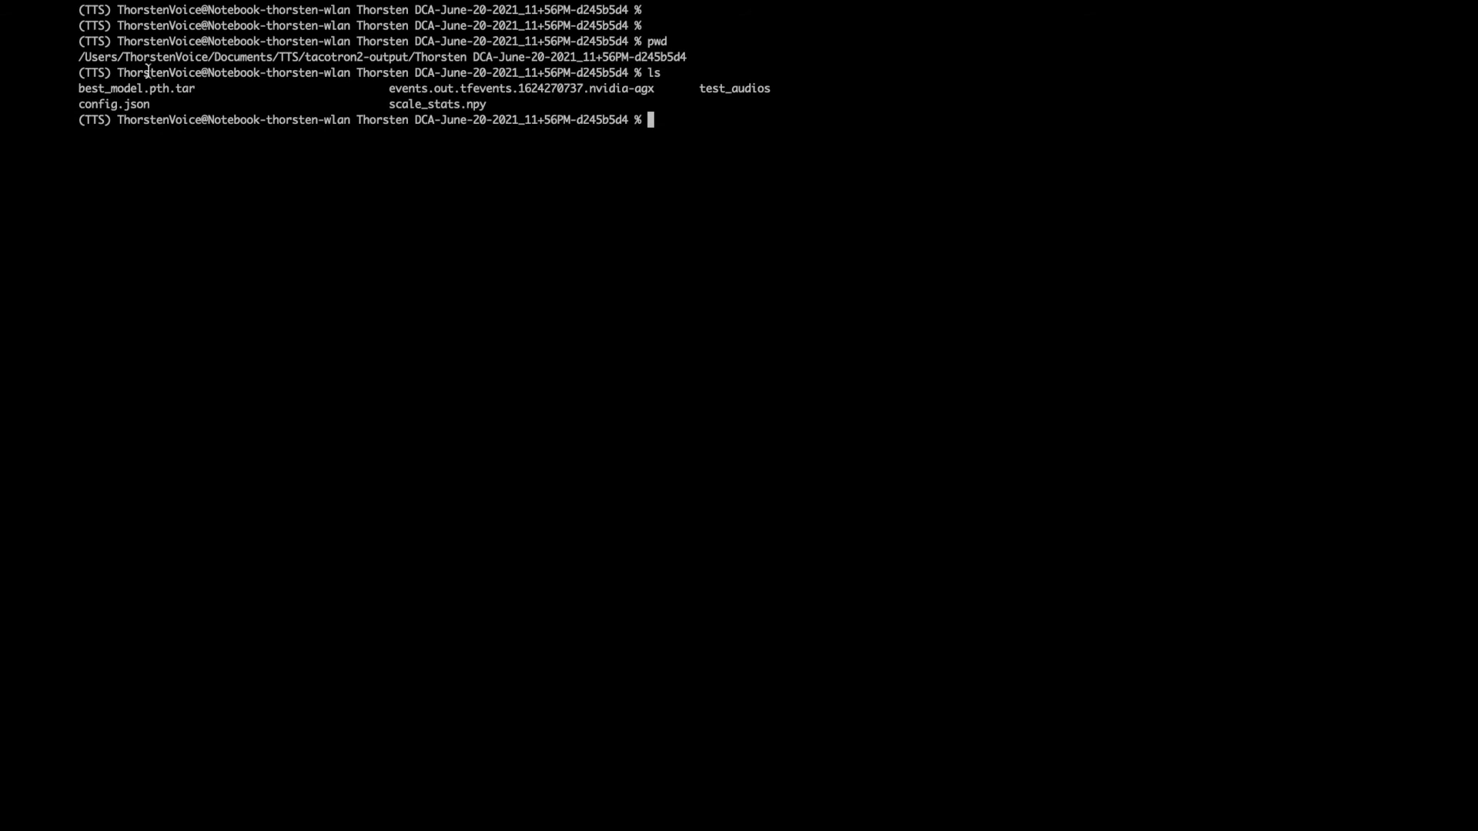
double_click(129, 87)
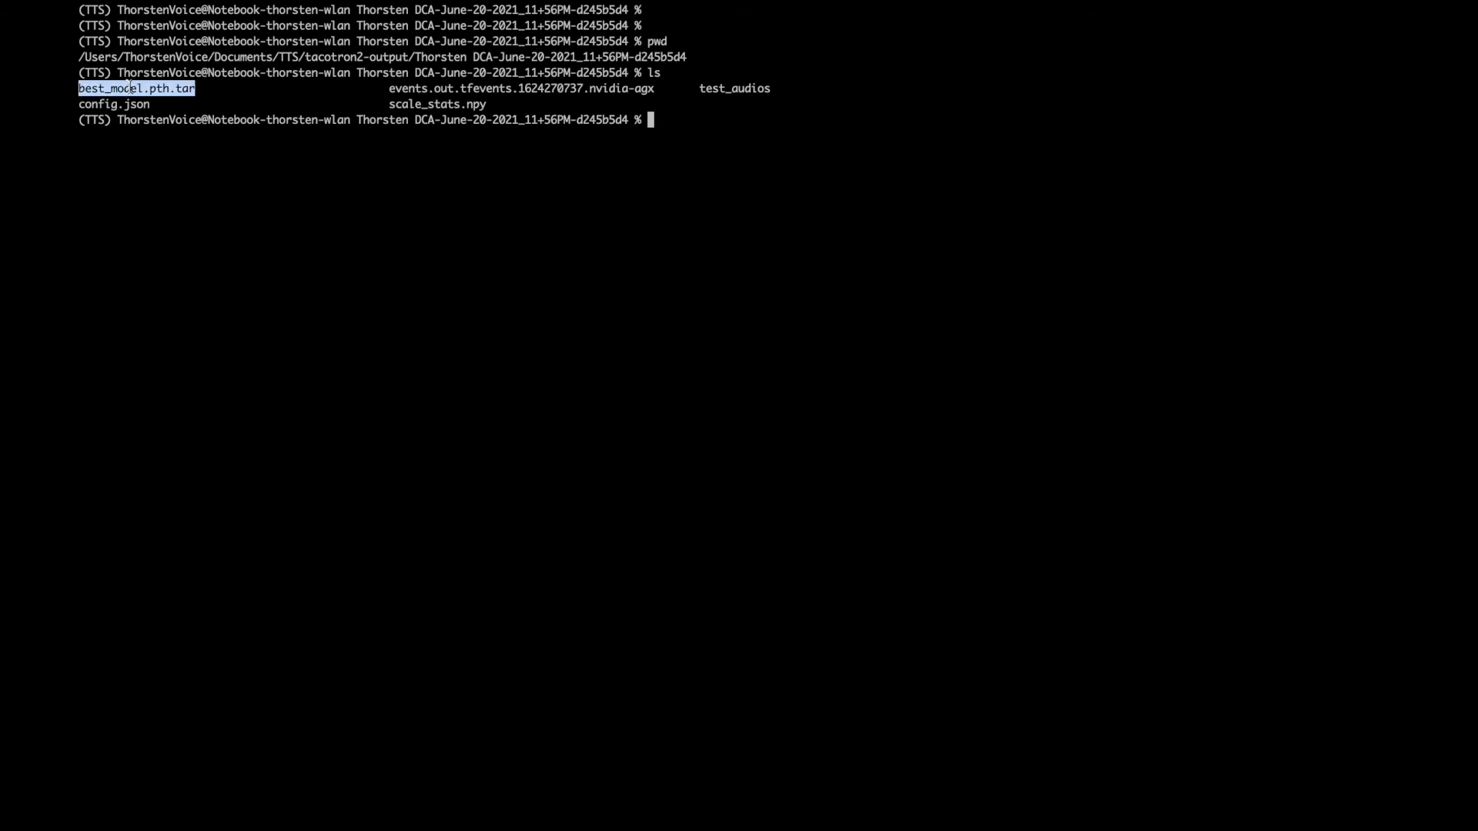
left_click(107, 98)
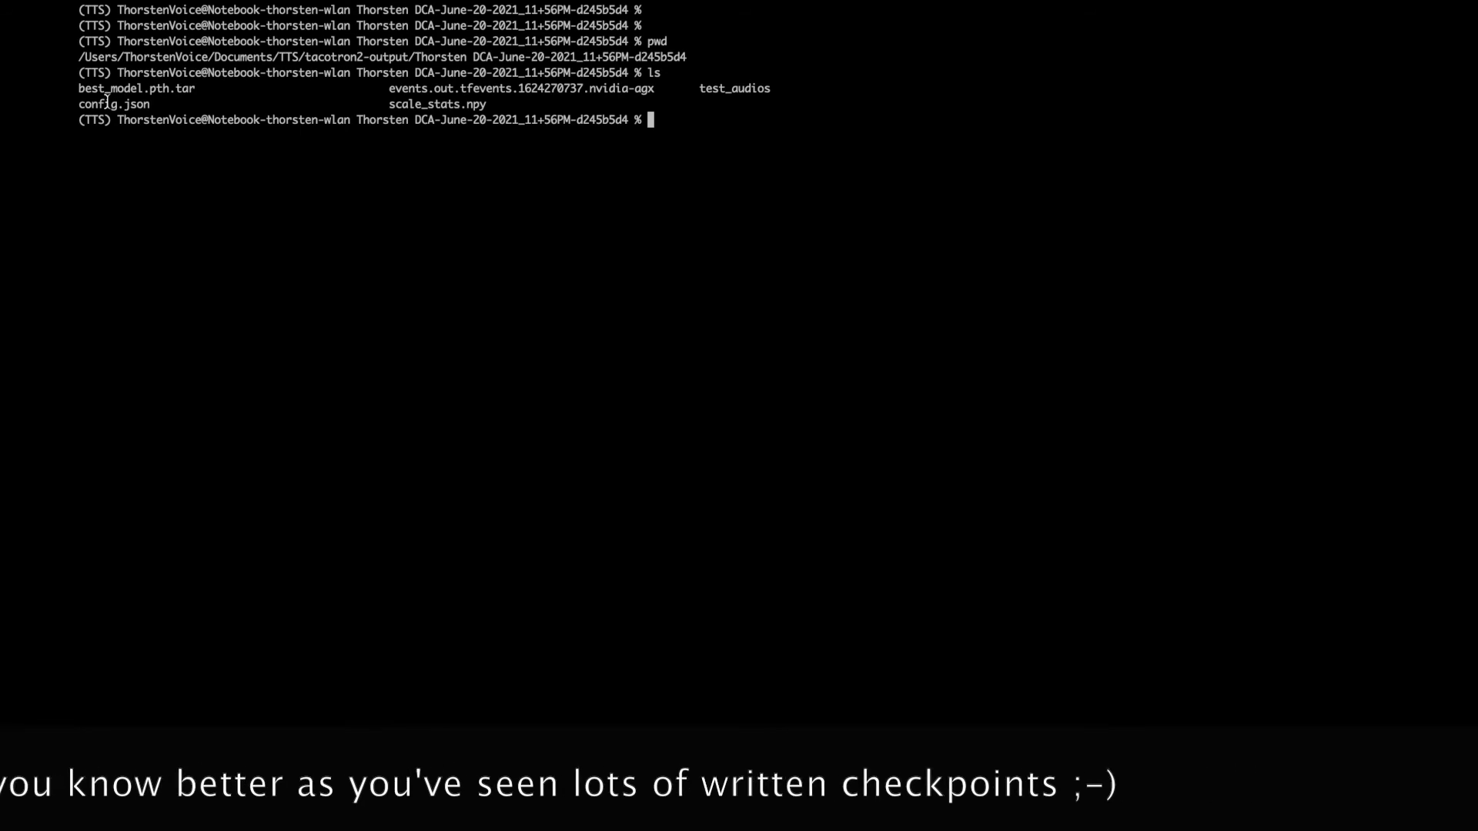
Start TensorBoard from the training run folder with the options --logdir=. and --bind_all.
type("tens")
key("Tab")
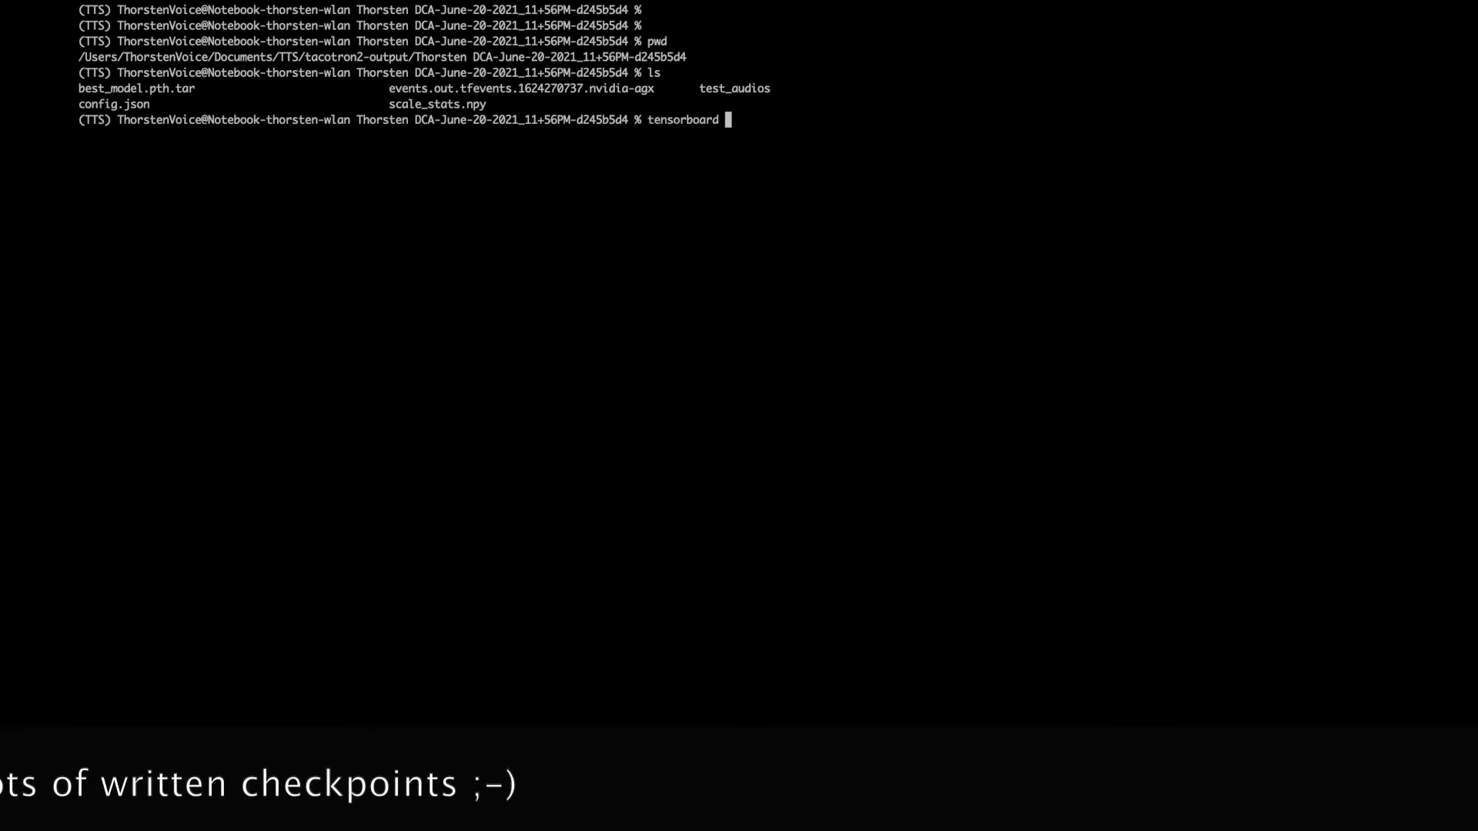
type("--")
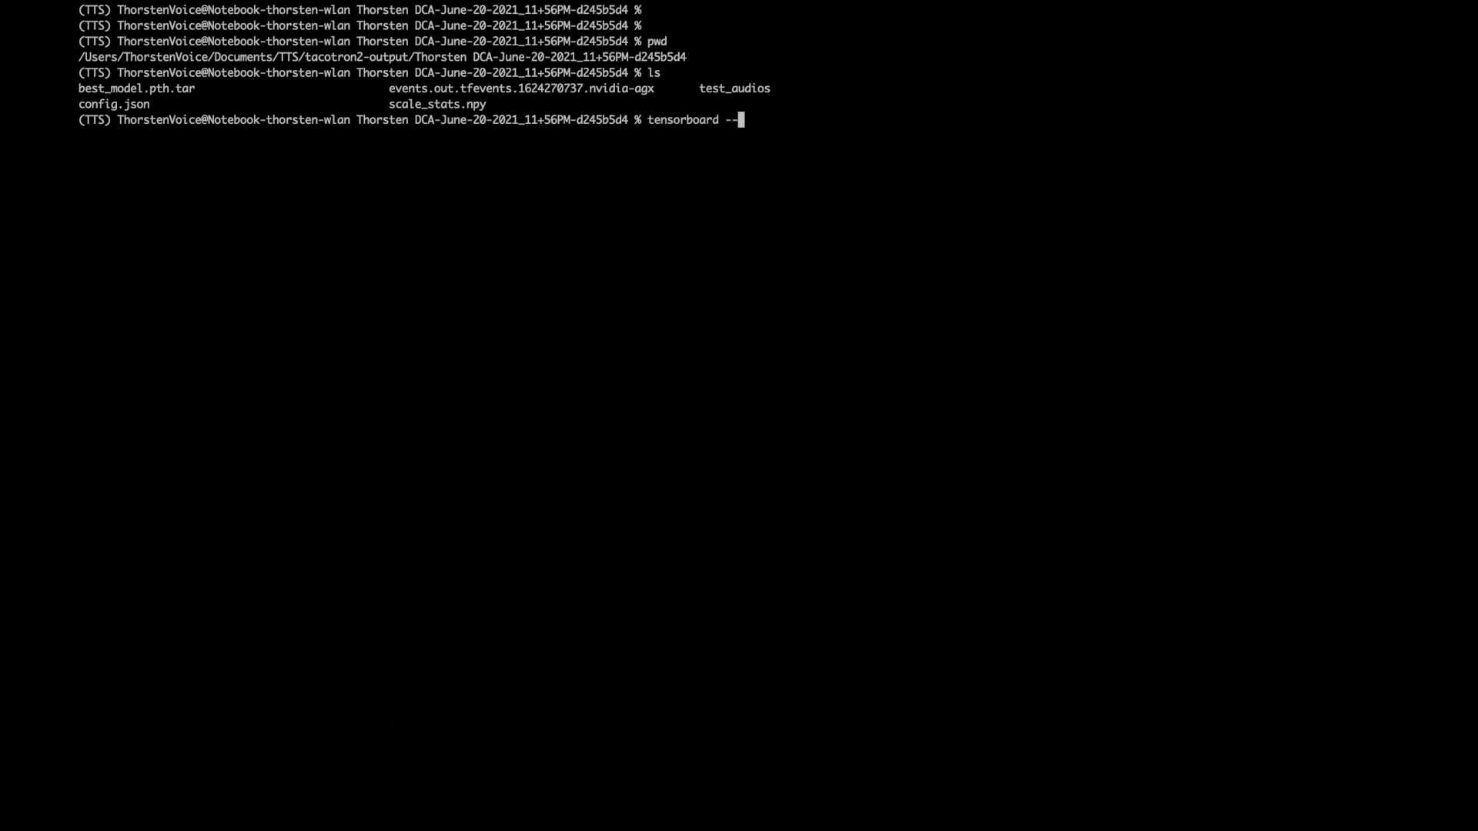
type("logdir=.")
type("--bind_all")
key("Return")
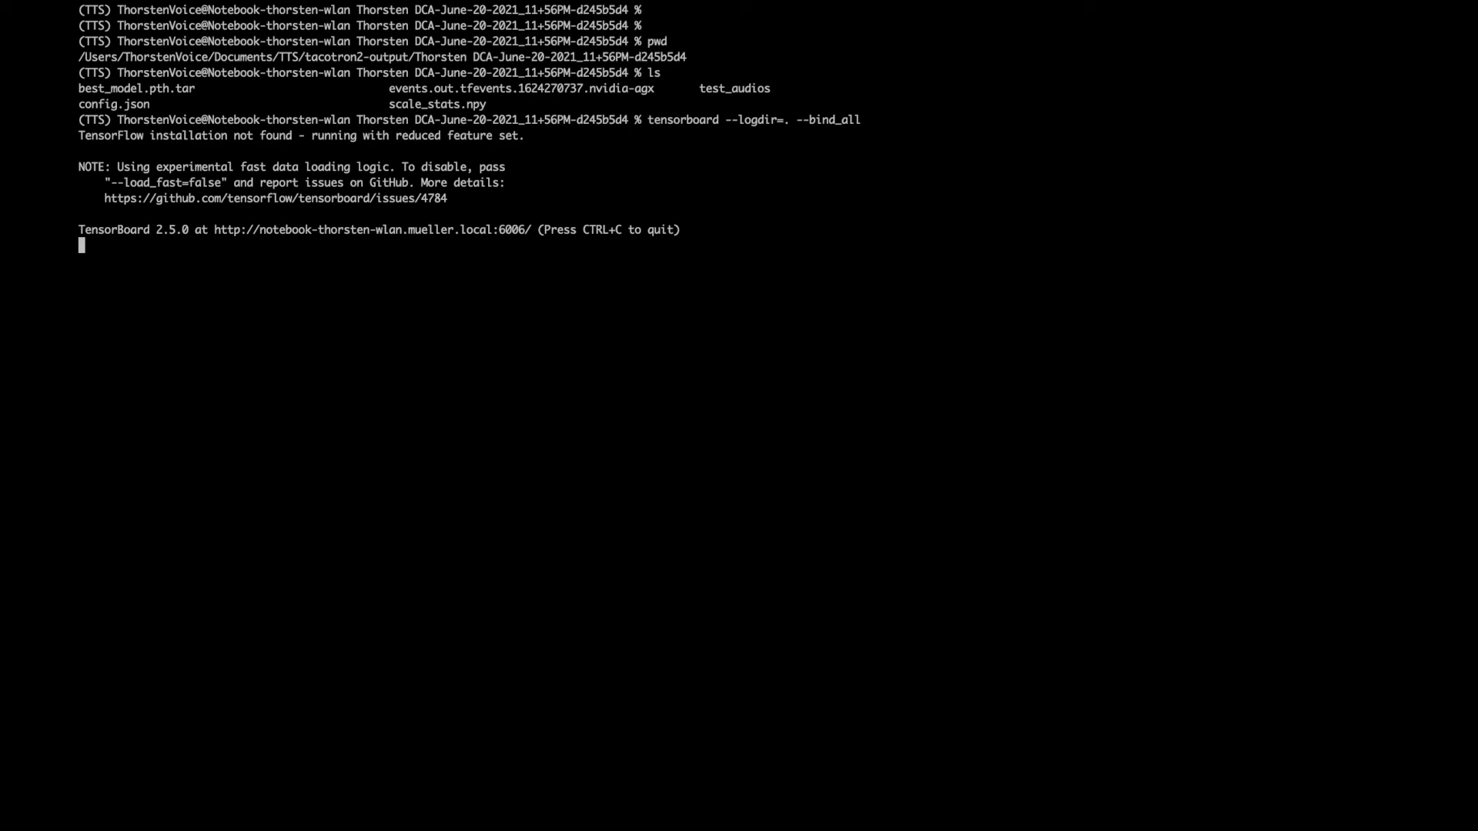
Switch to Firefox and open TensorBoard at localhost:6006.
key("super+Tab")
key("super+Tab")
key("super+Tab")
key("super+Tab")
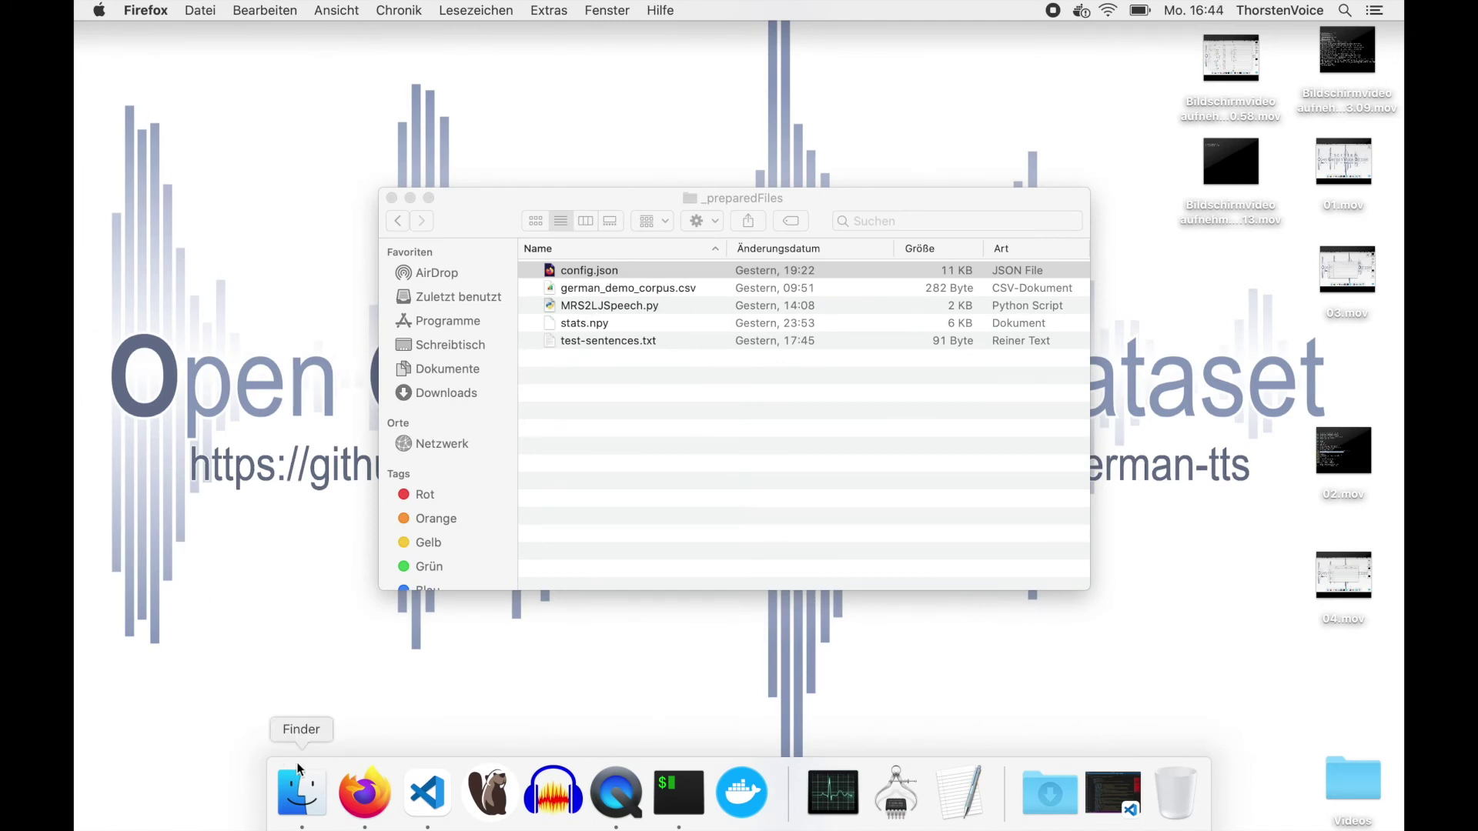
left_click(360, 796)
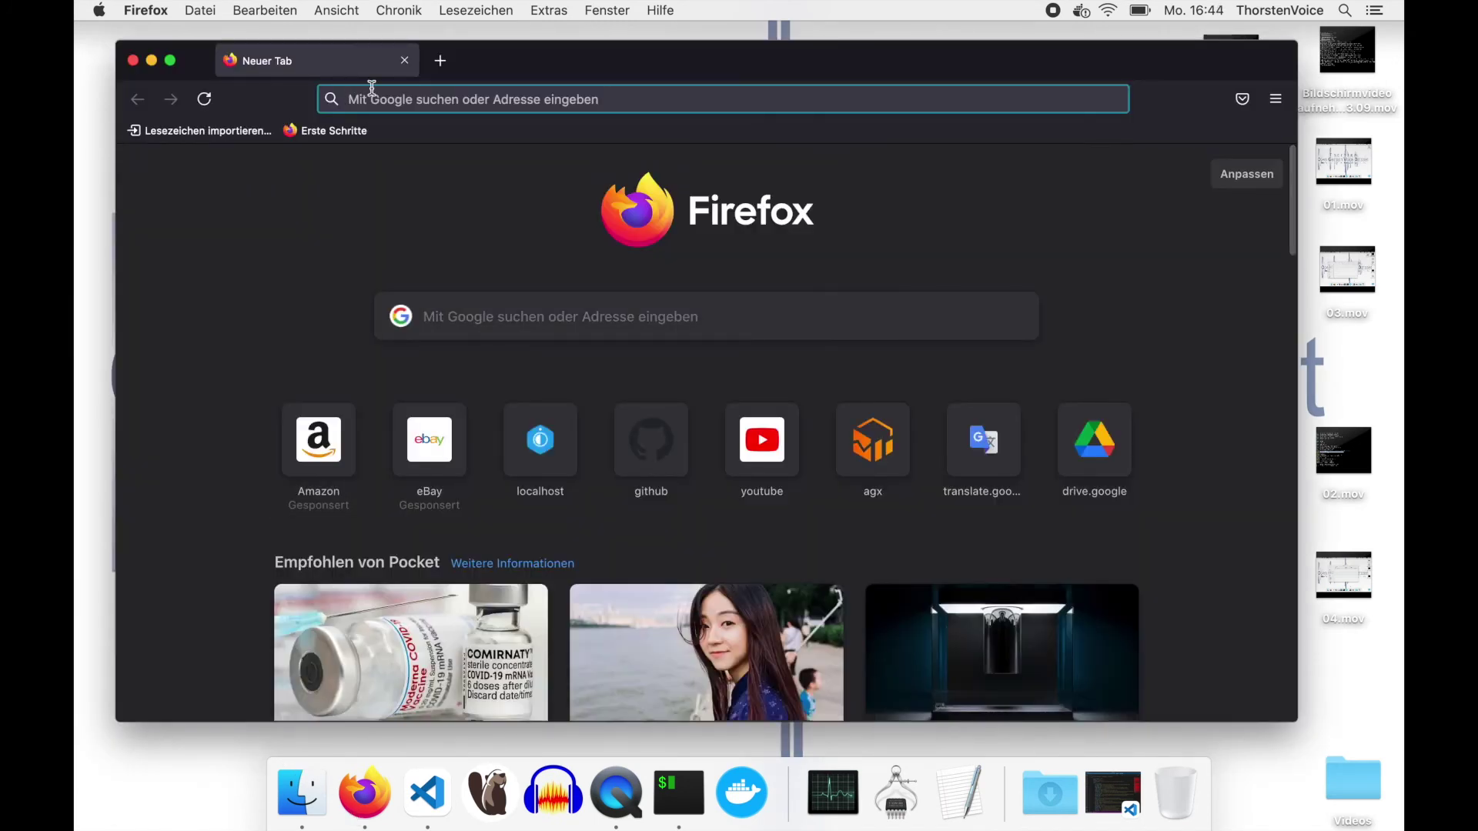
type("locl")
key("BackSpace")
type("al")
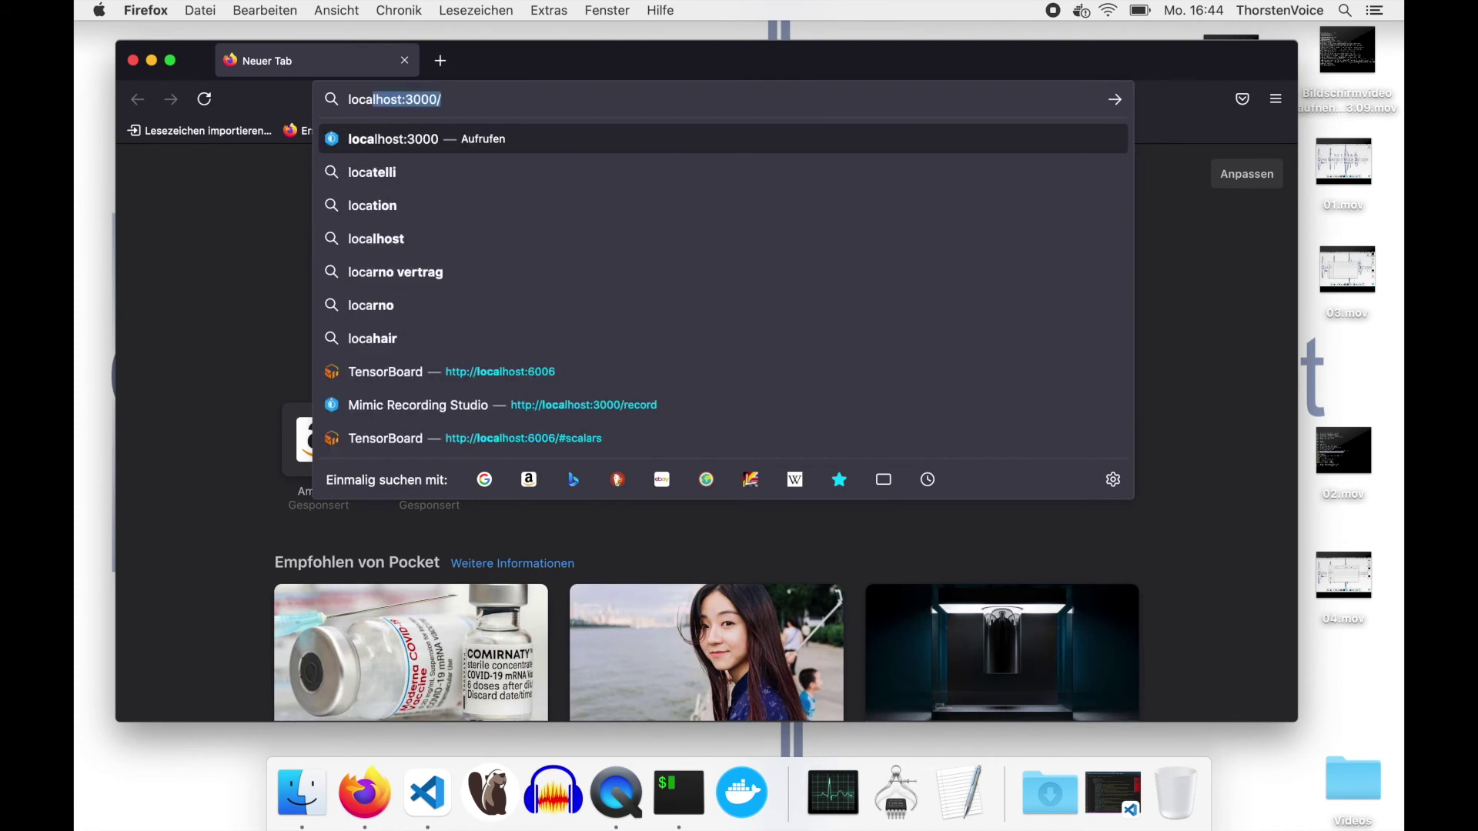
type("host:6006")
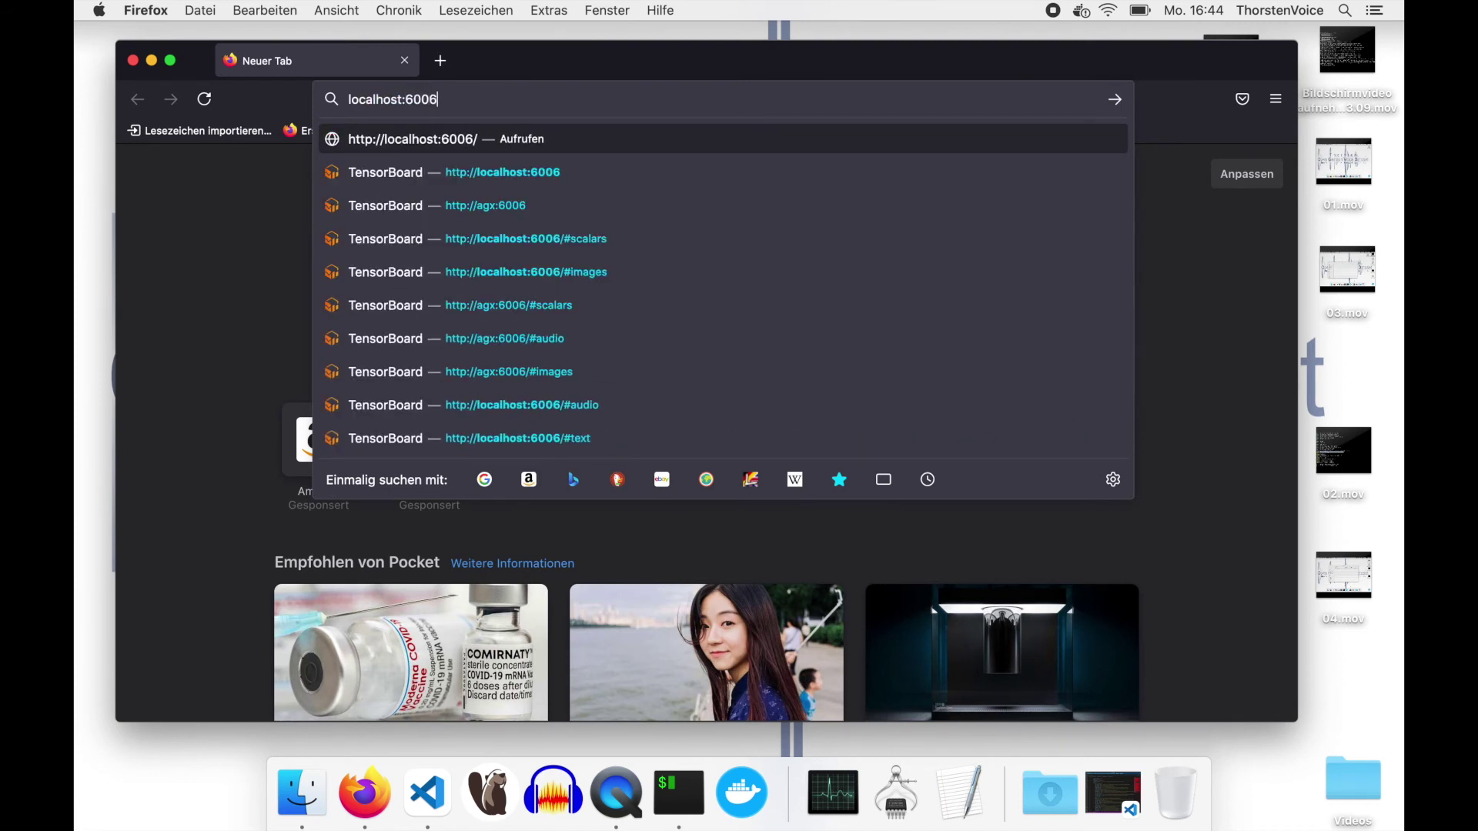
key("Return")
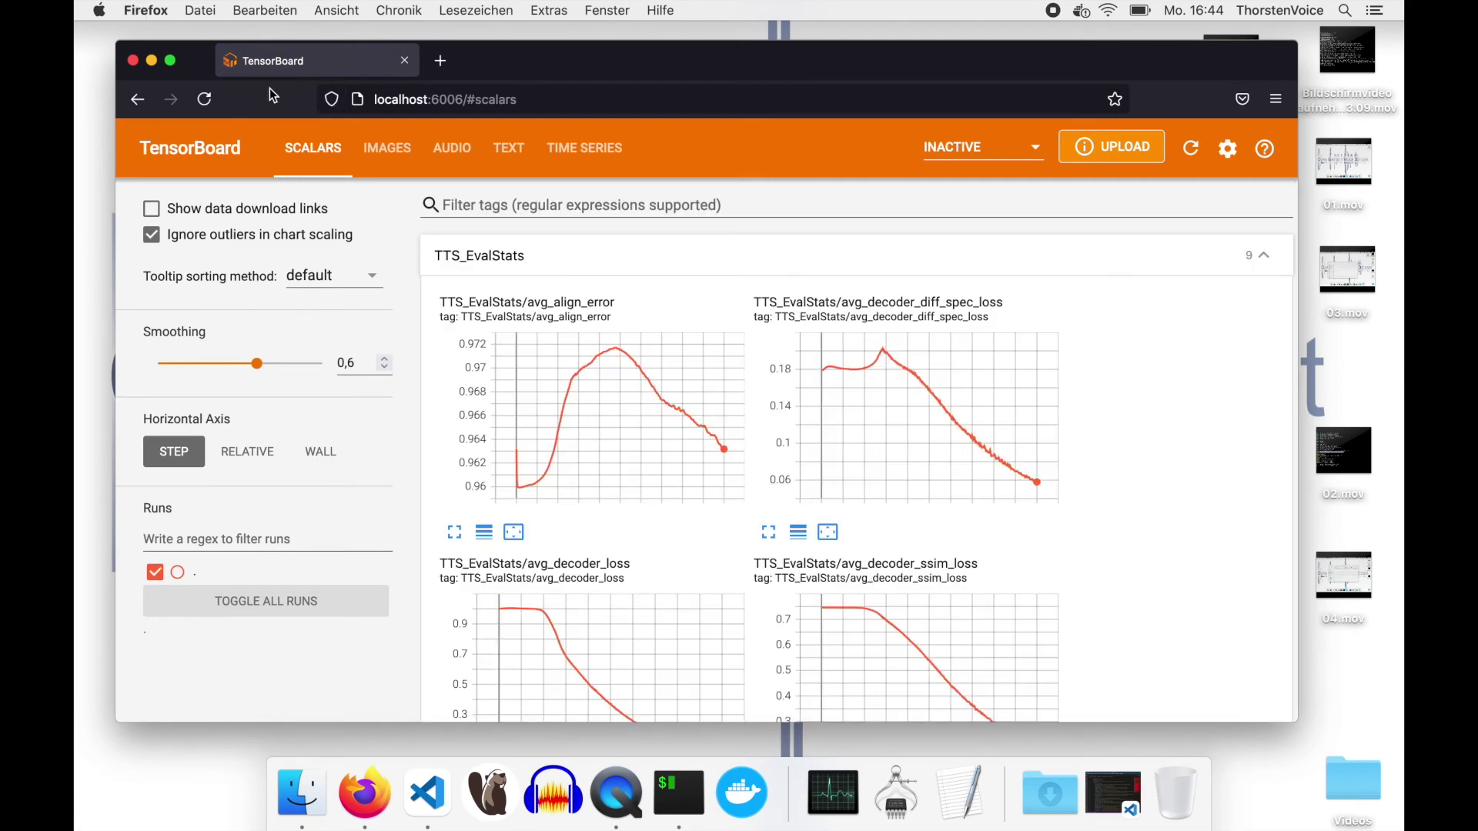
Make the browser window full screen and look through the TTS_EvalStats scalar charts.
left_click(171, 60)
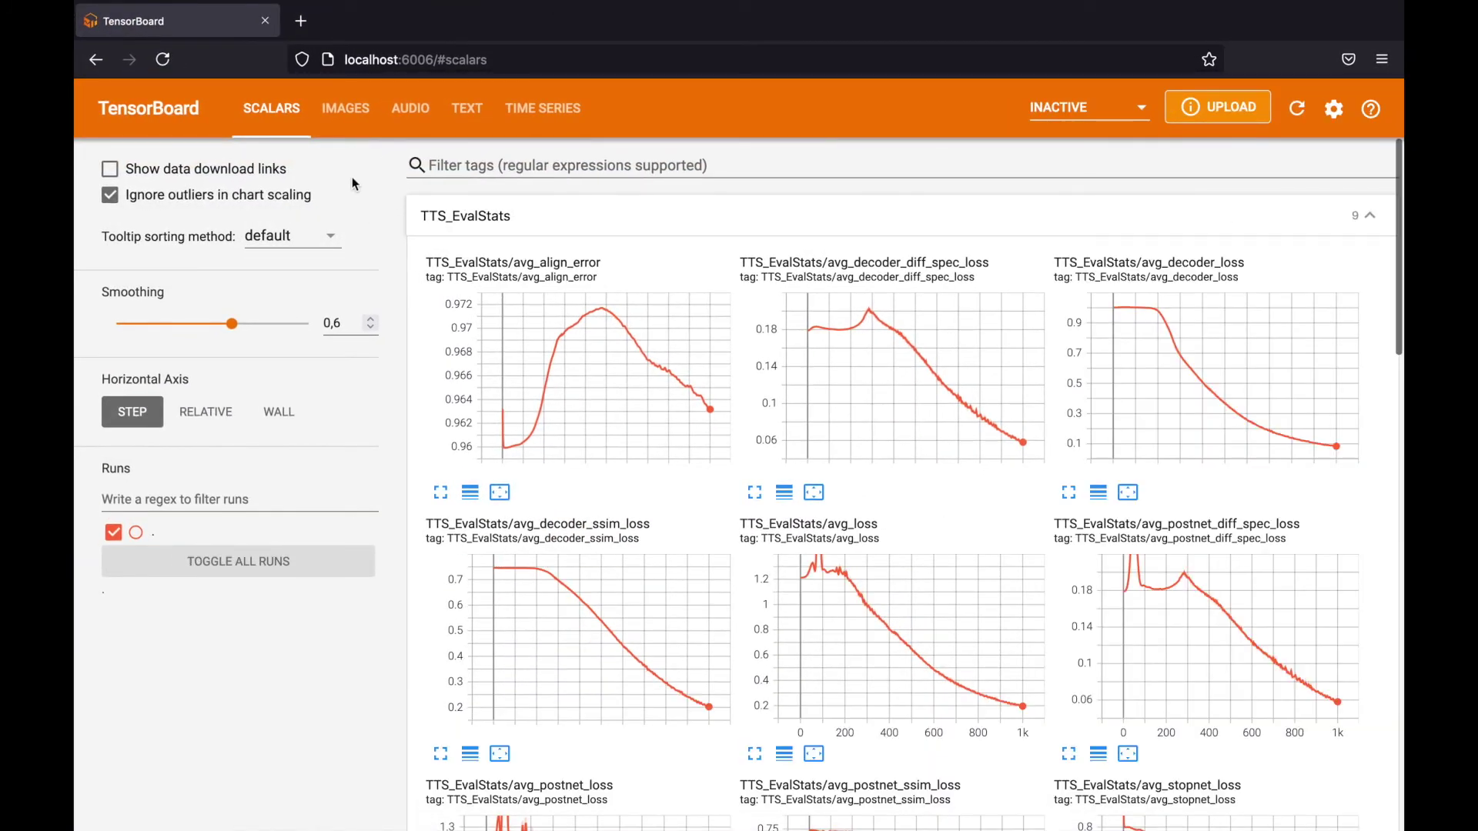
scroll(433, 304, "down", 2)
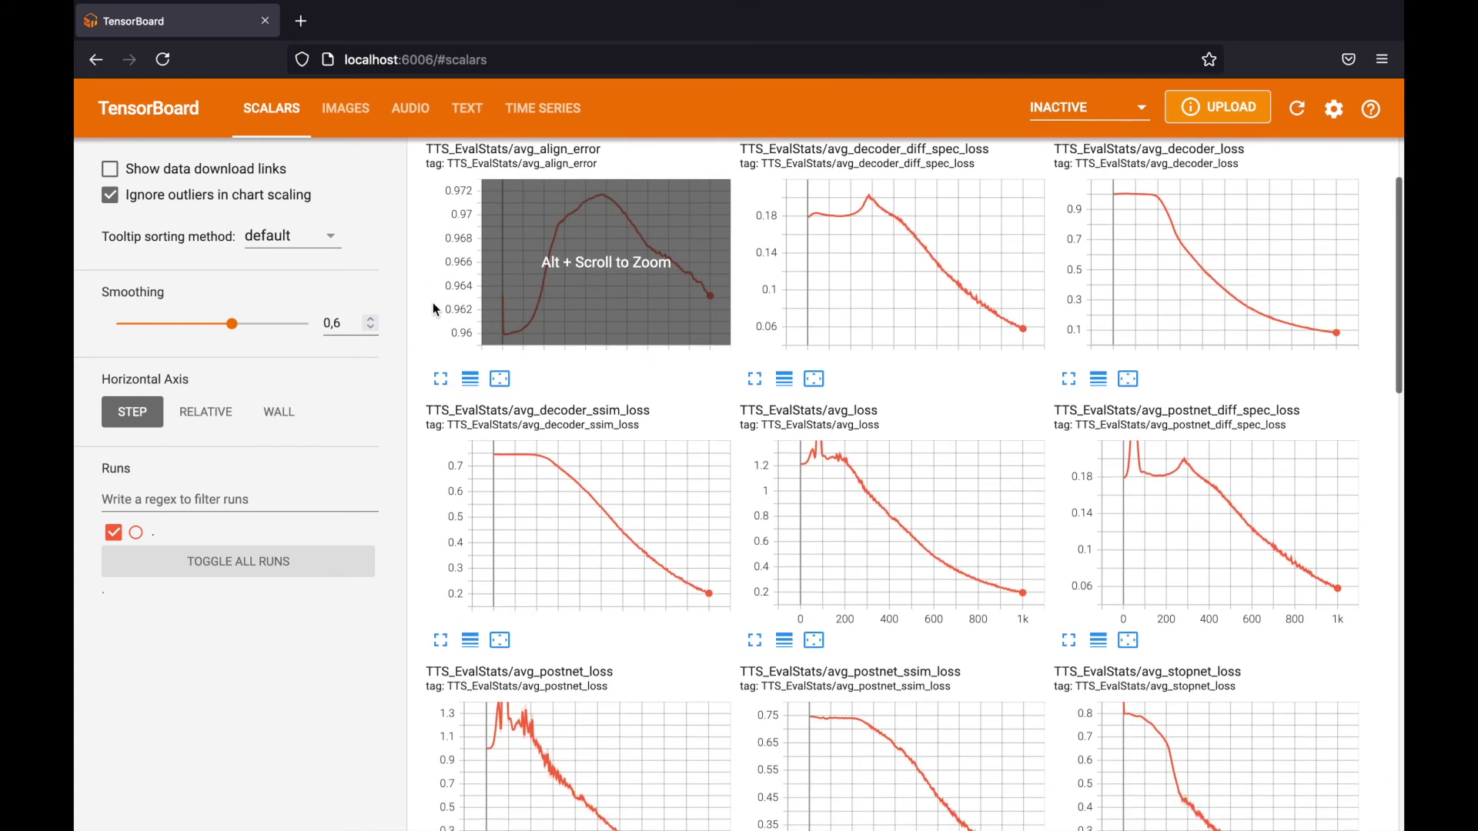
scroll(439, 363, "up", 2)
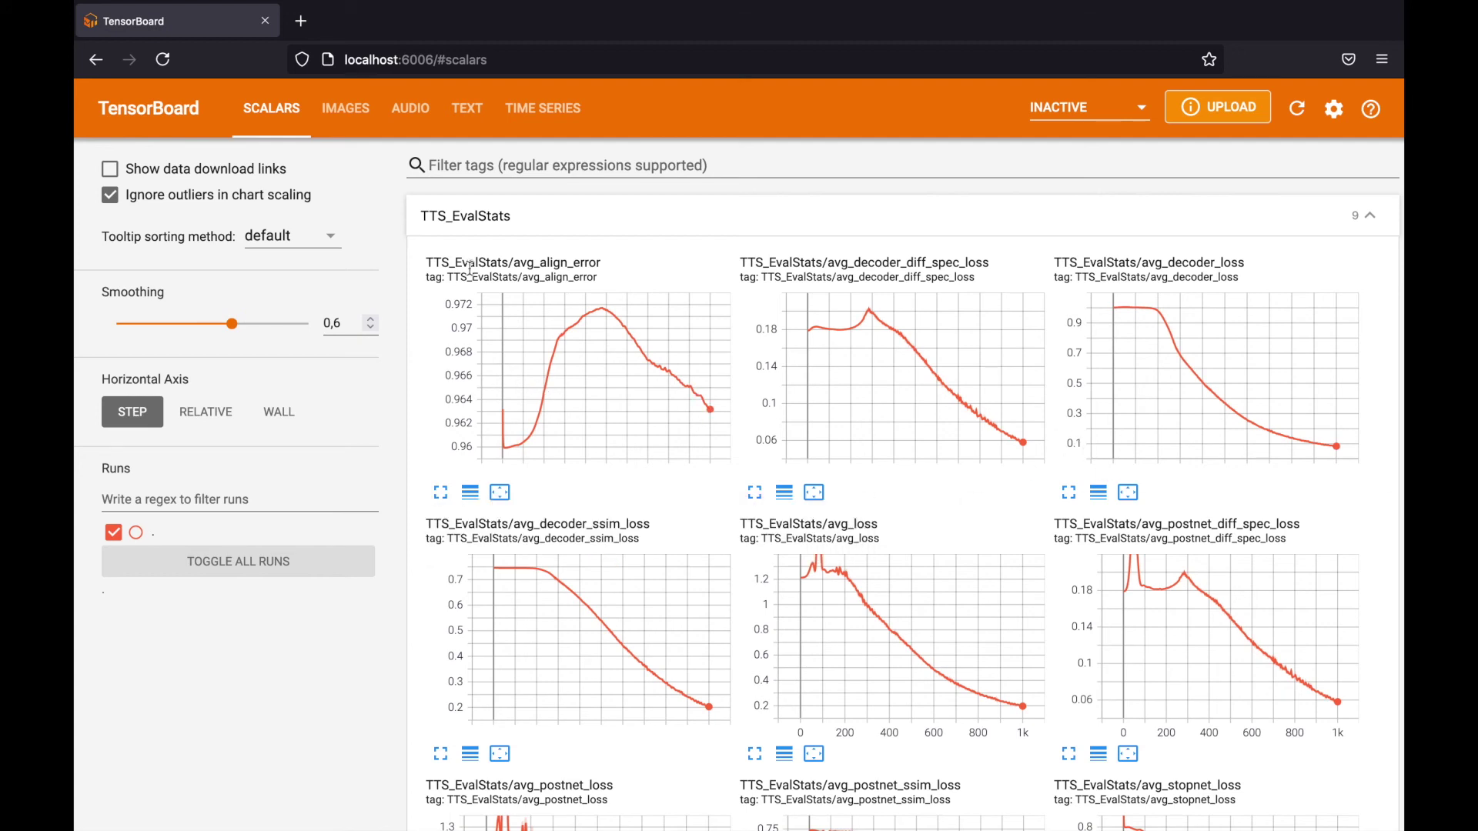
Collapse the TTS_EvalStats group, expand TTS_TrainEpochStats and look through its scalar charts.
left_click(475, 222)
left_click(474, 261)
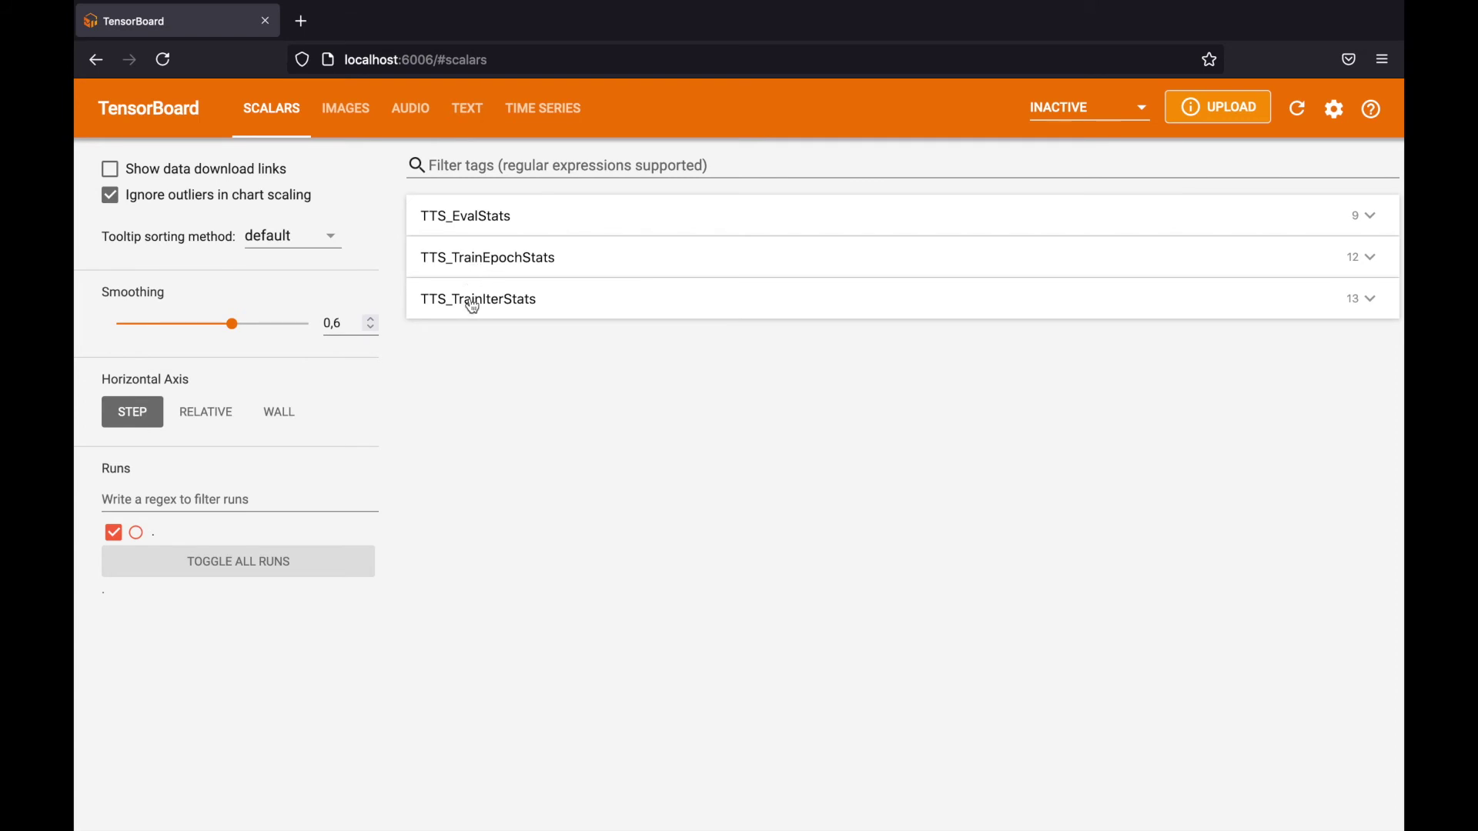
left_click(482, 264)
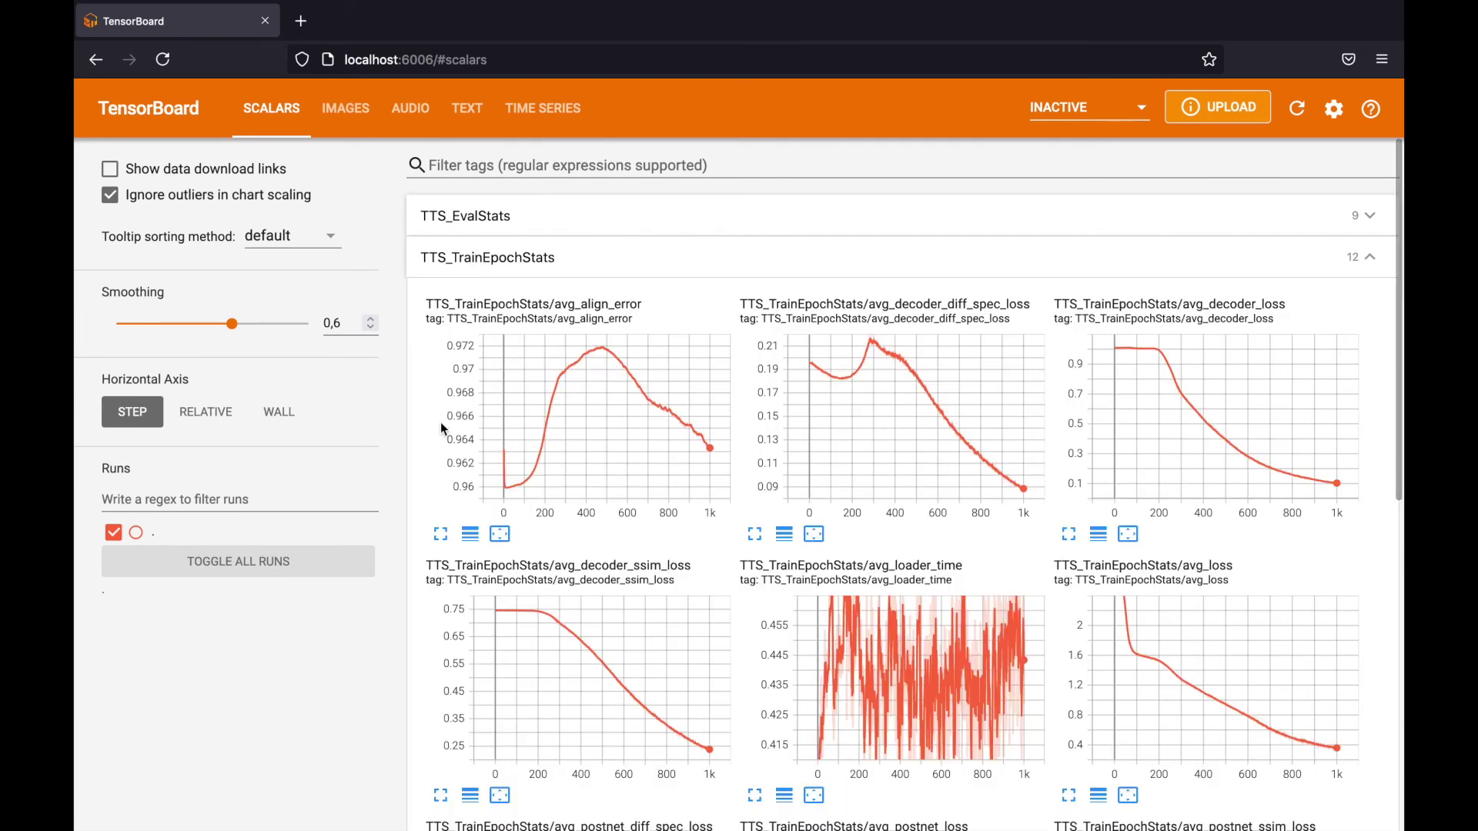
scroll(440, 422, "down", 2)
scroll(441, 422, "down", 6)
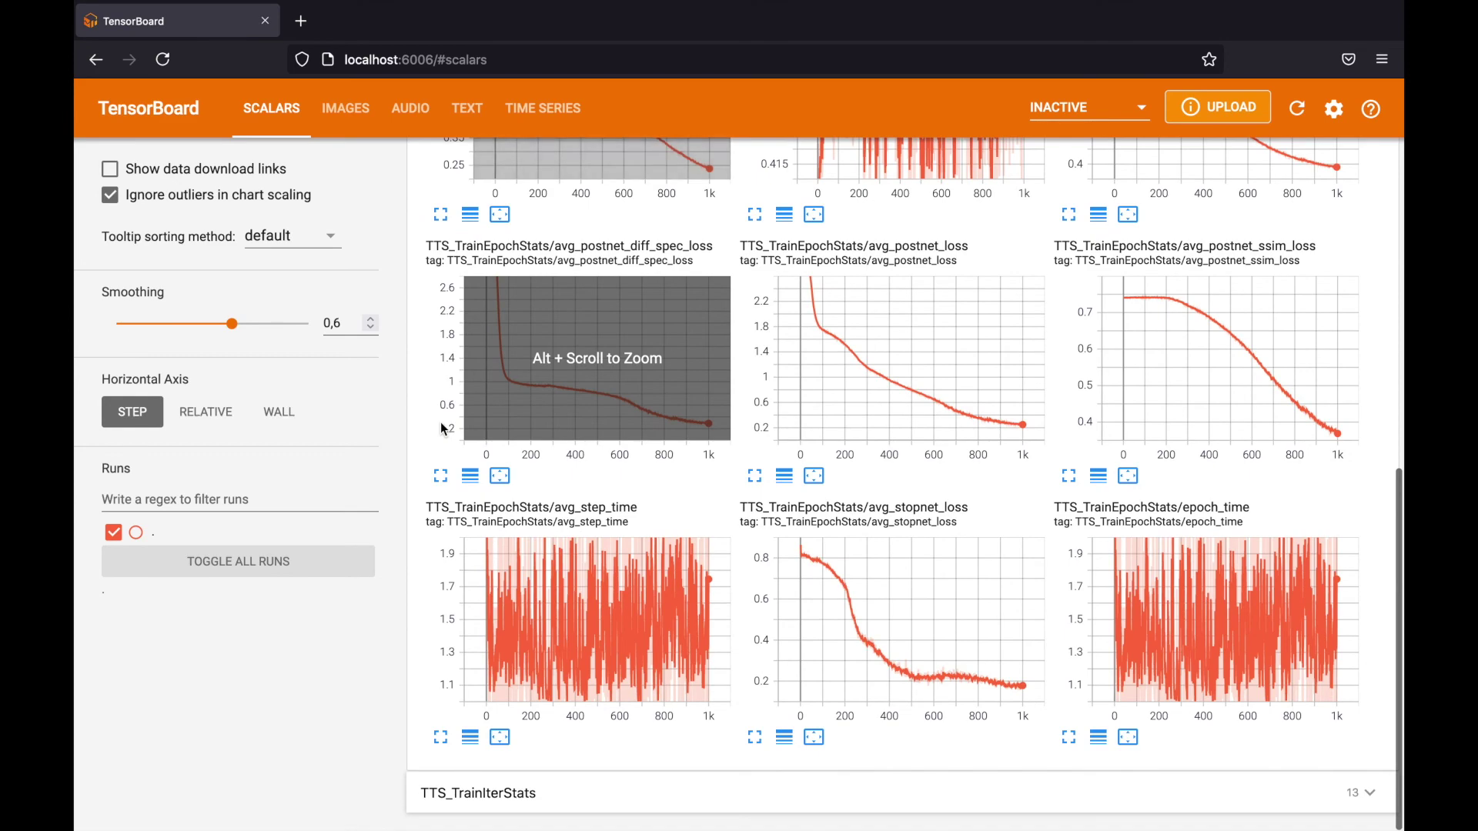
Expand the TTS_TrainIterStats group and look through its scalar charts, comparing them with the TTS_TrainEpochStats charts.
left_click(492, 803)
scroll(558, 797, "down", 14)
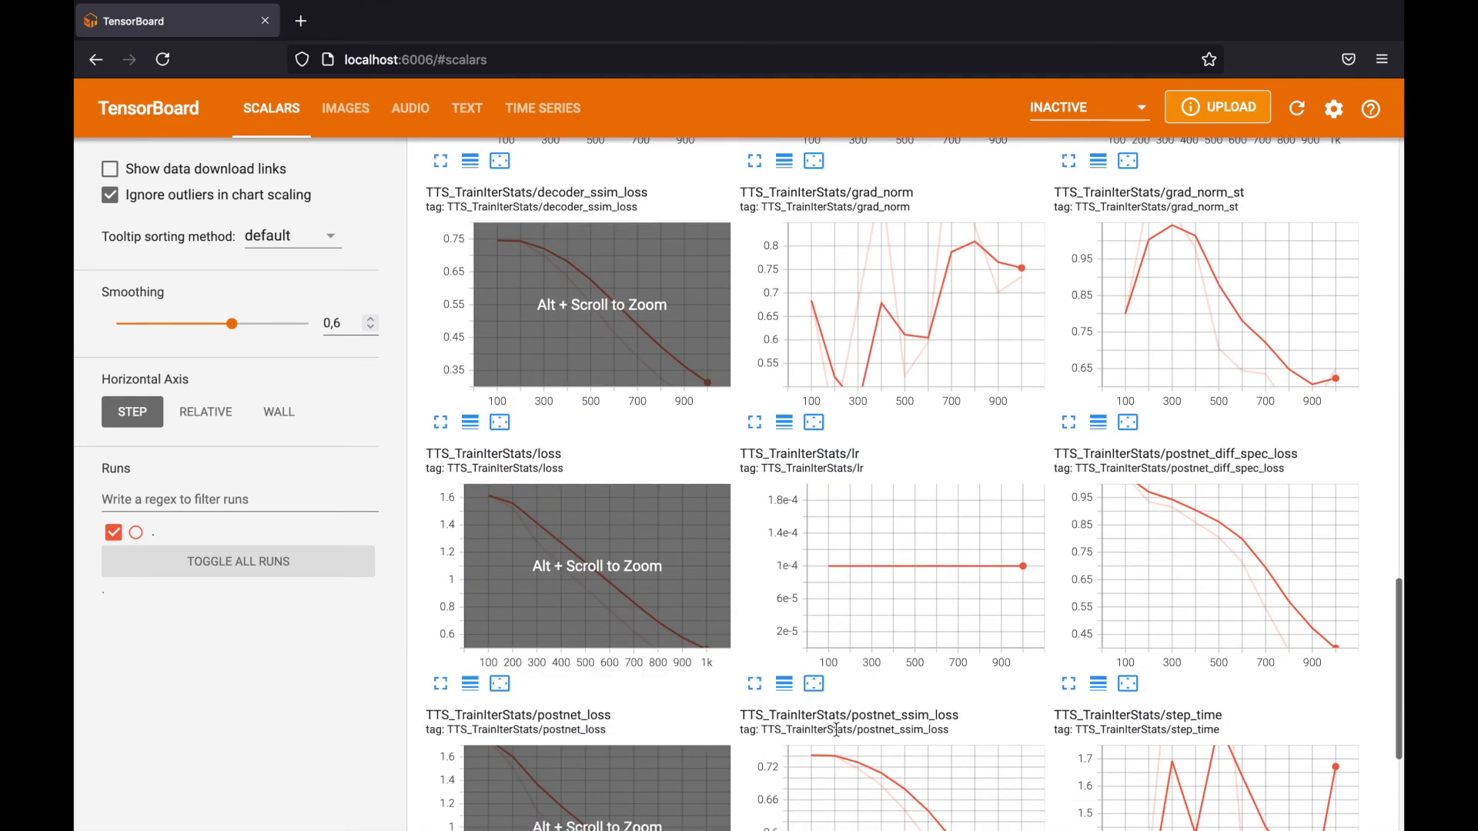
scroll(947, 734, "down", 4)
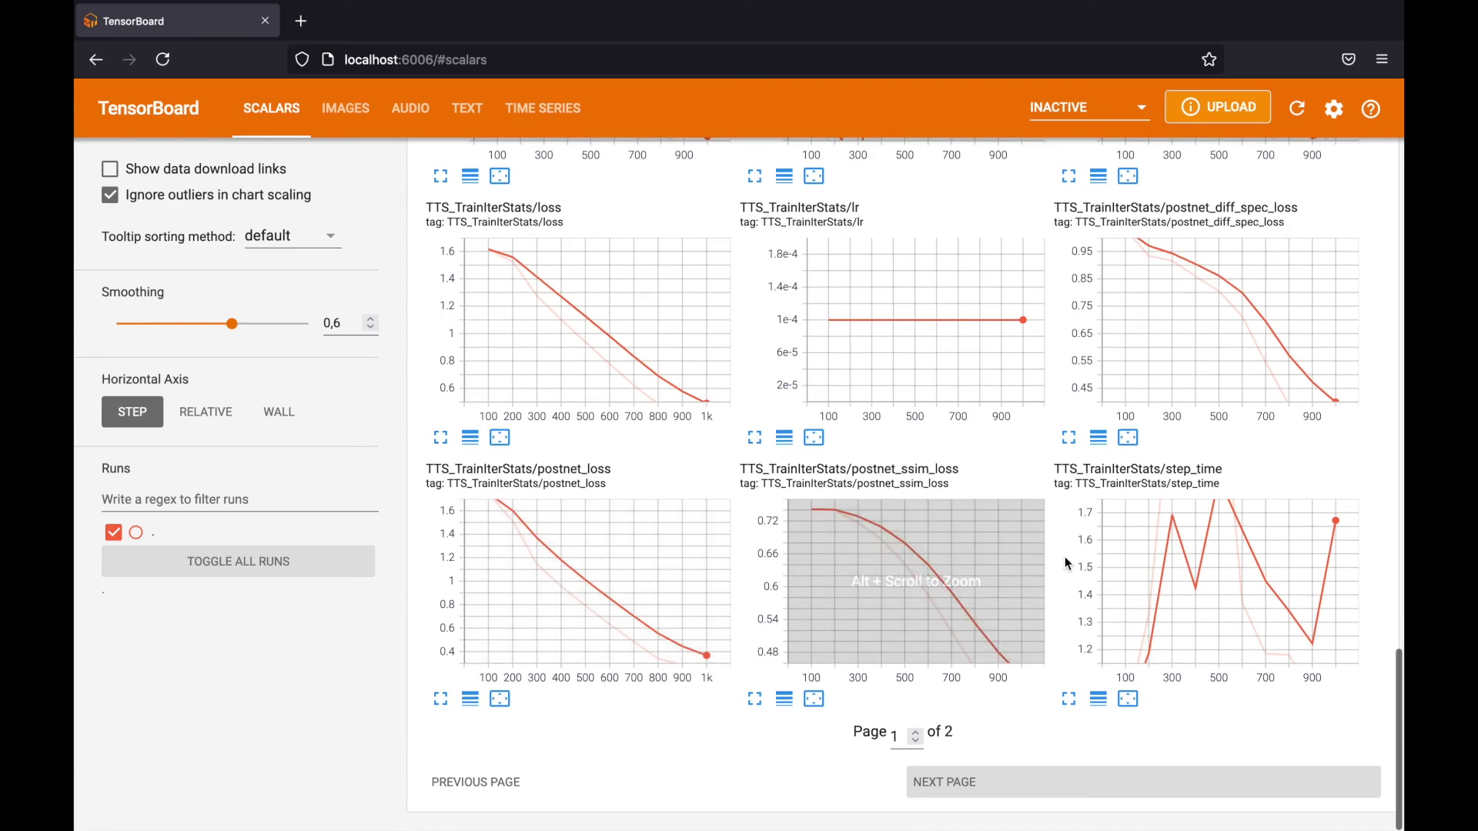
scroll(1068, 562, "up", 5)
scroll(1069, 563, "up", 9)
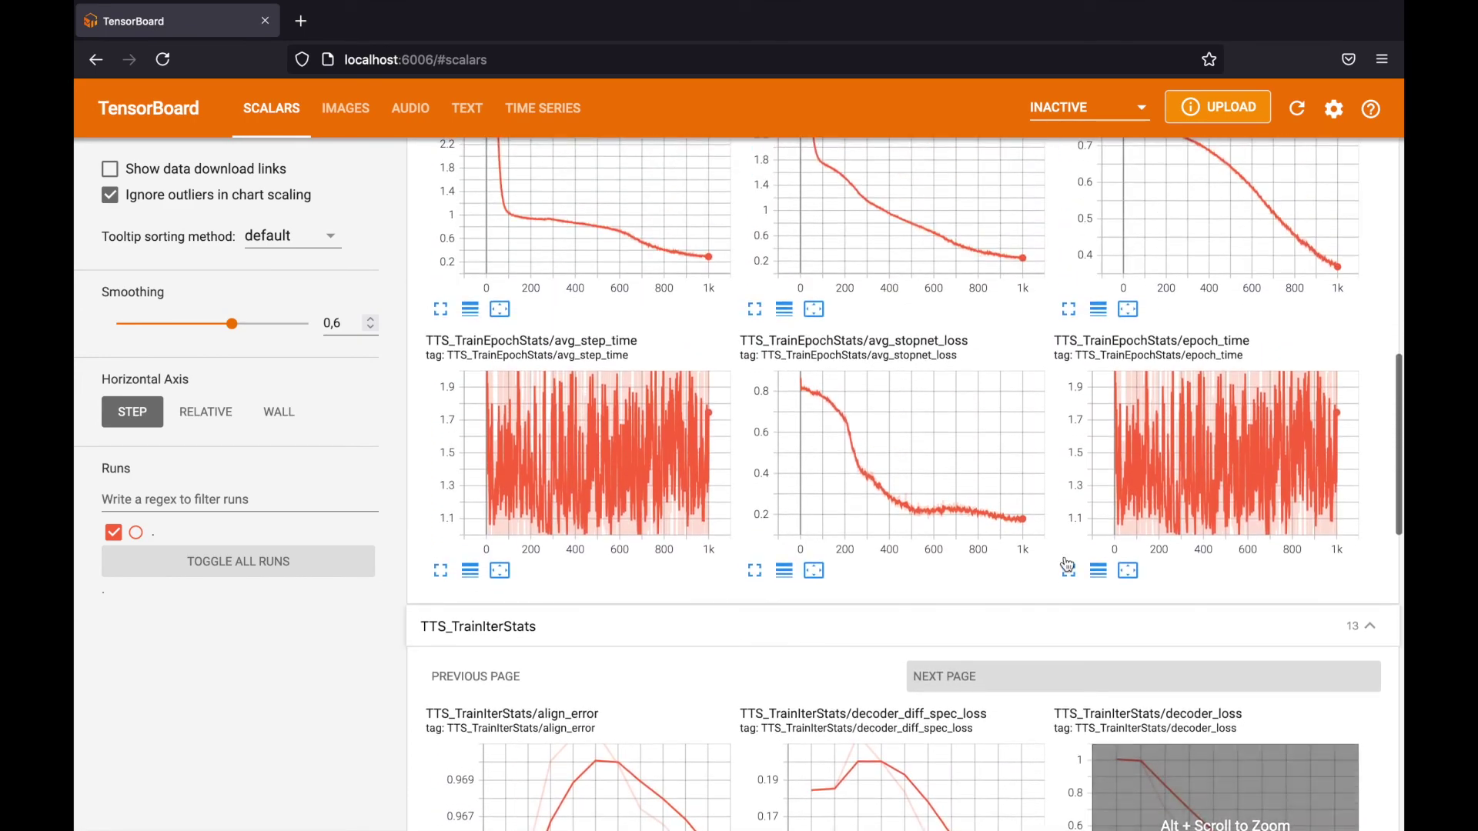
scroll(1067, 562, "up", 9)
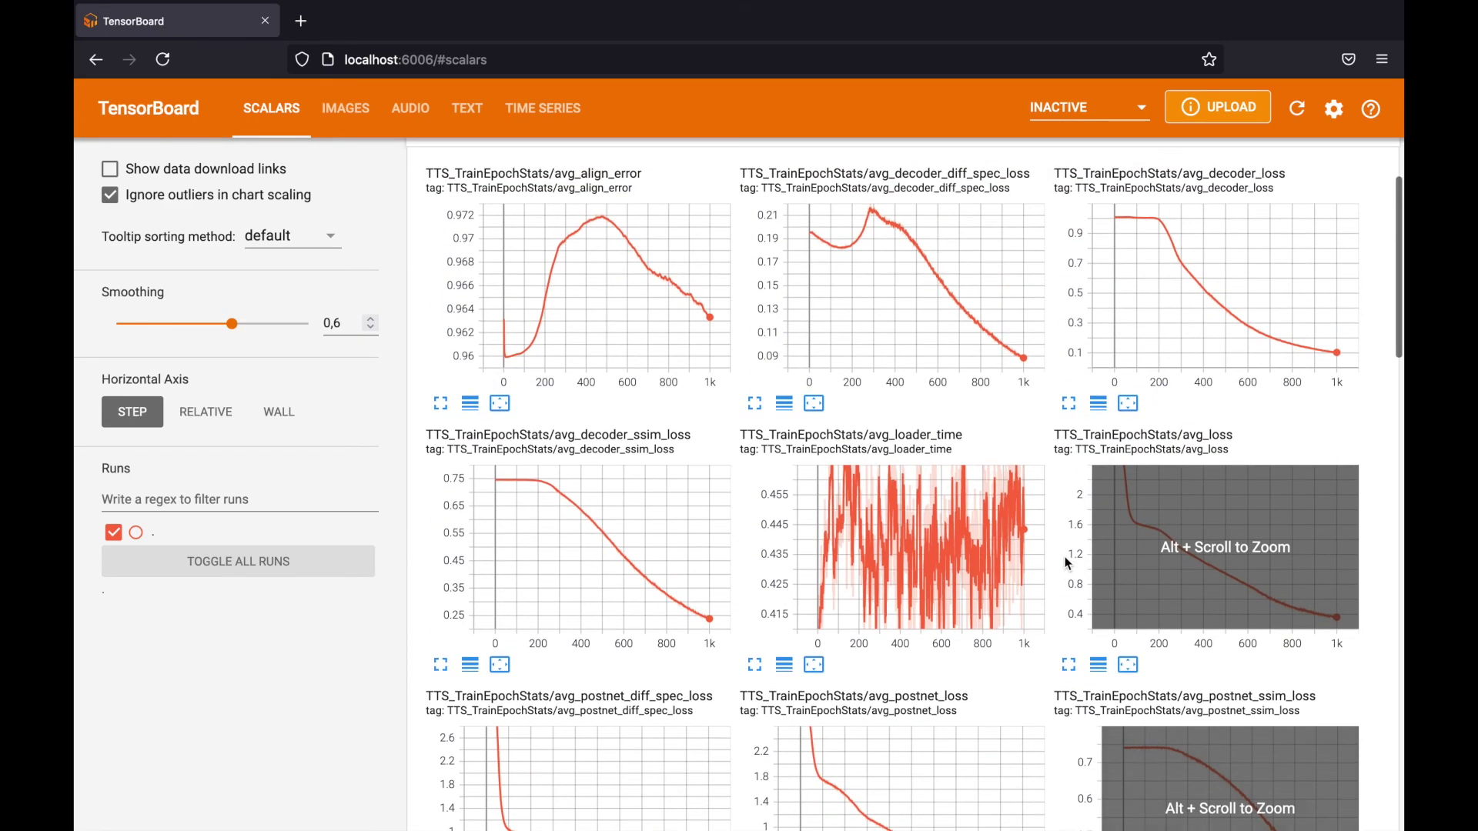
scroll(1065, 557, "up", 1)
scroll(1048, 558, "down", 20)
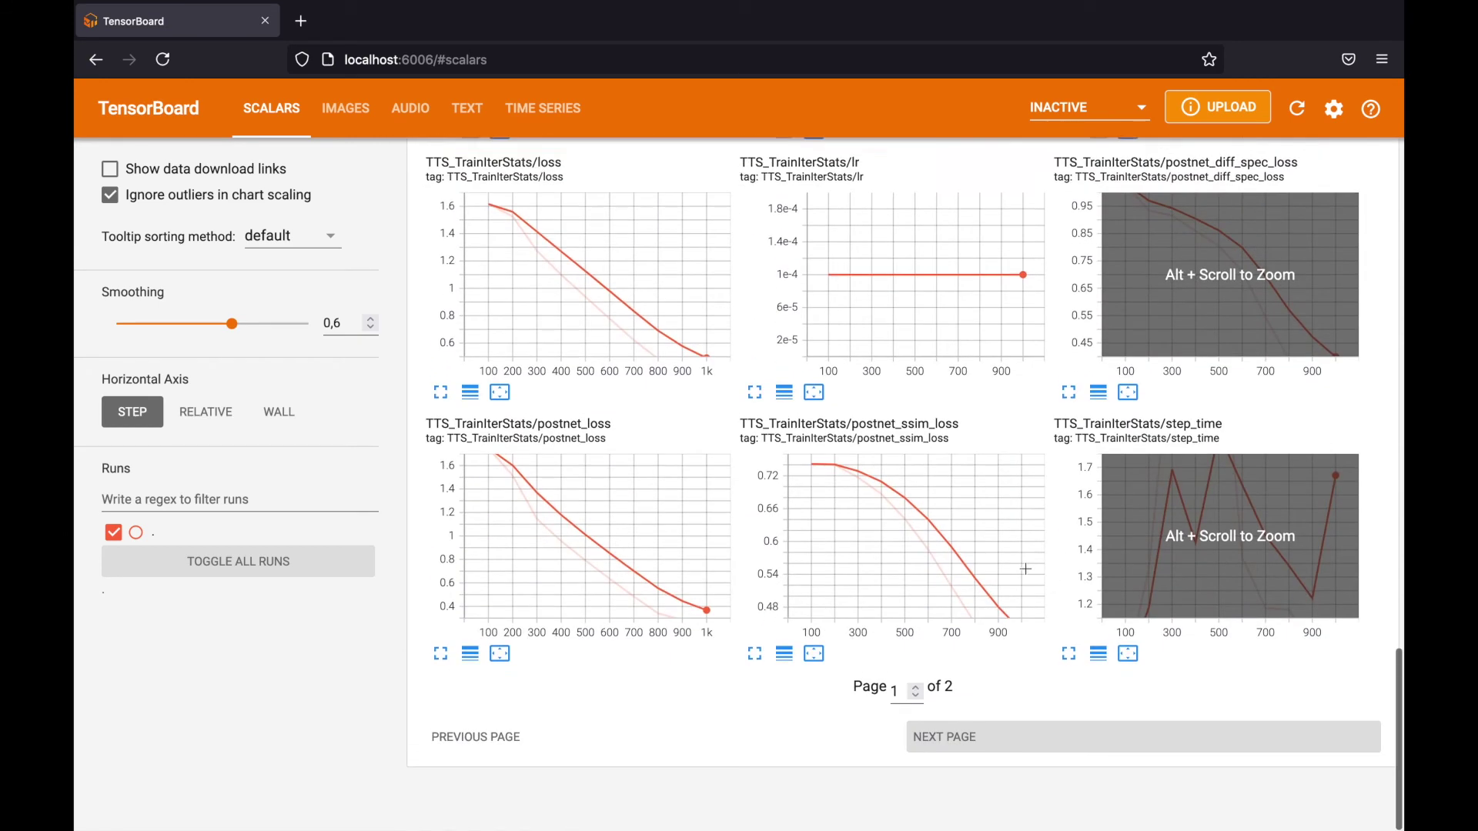
Go to page 2 of the TTS_TrainIterStats group and view the stopnet_loss chart.
left_click(944, 791)
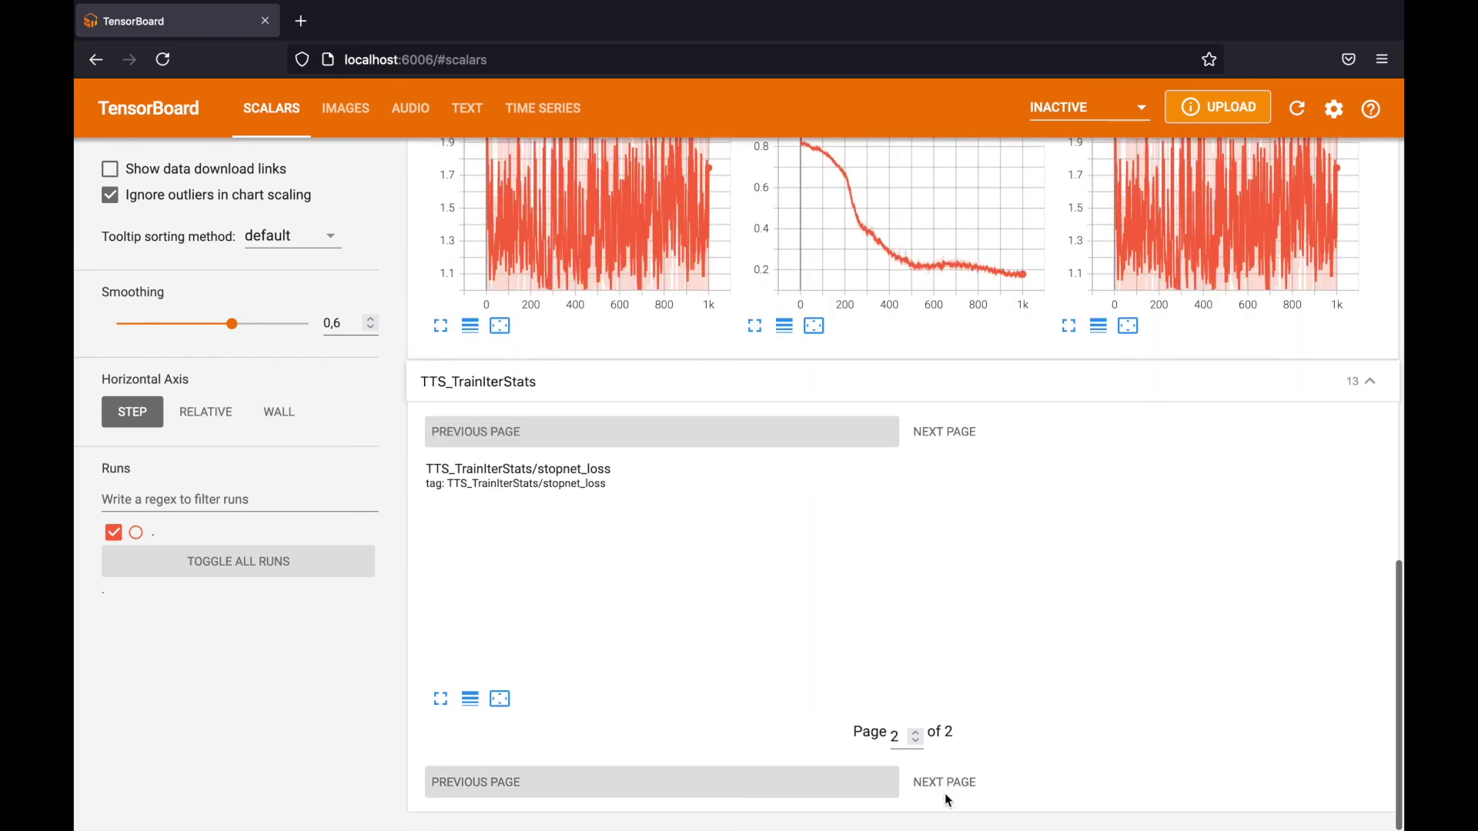
scroll(912, 567, "up", 3)
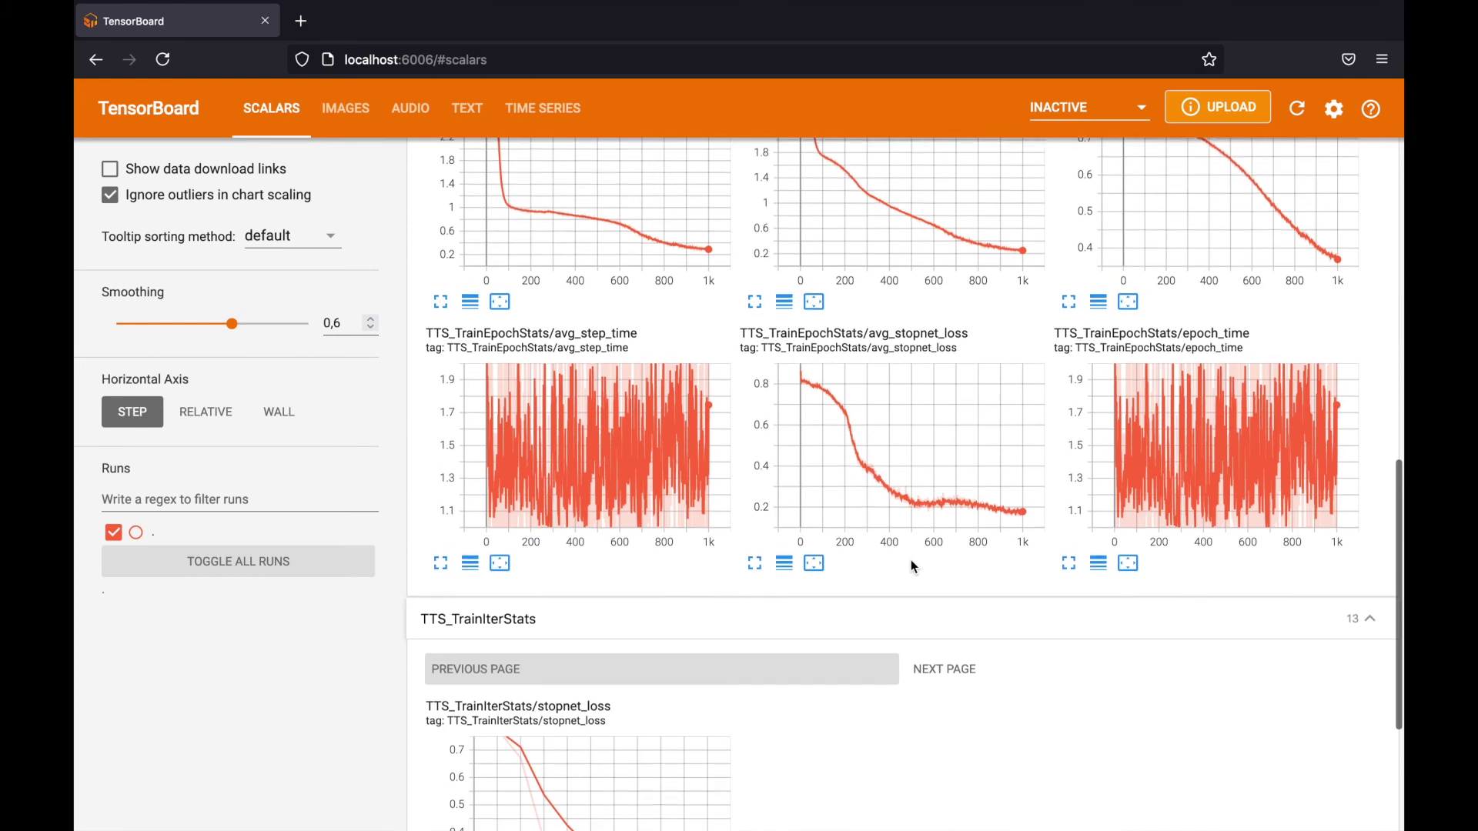
scroll(912, 561, "up", 1)
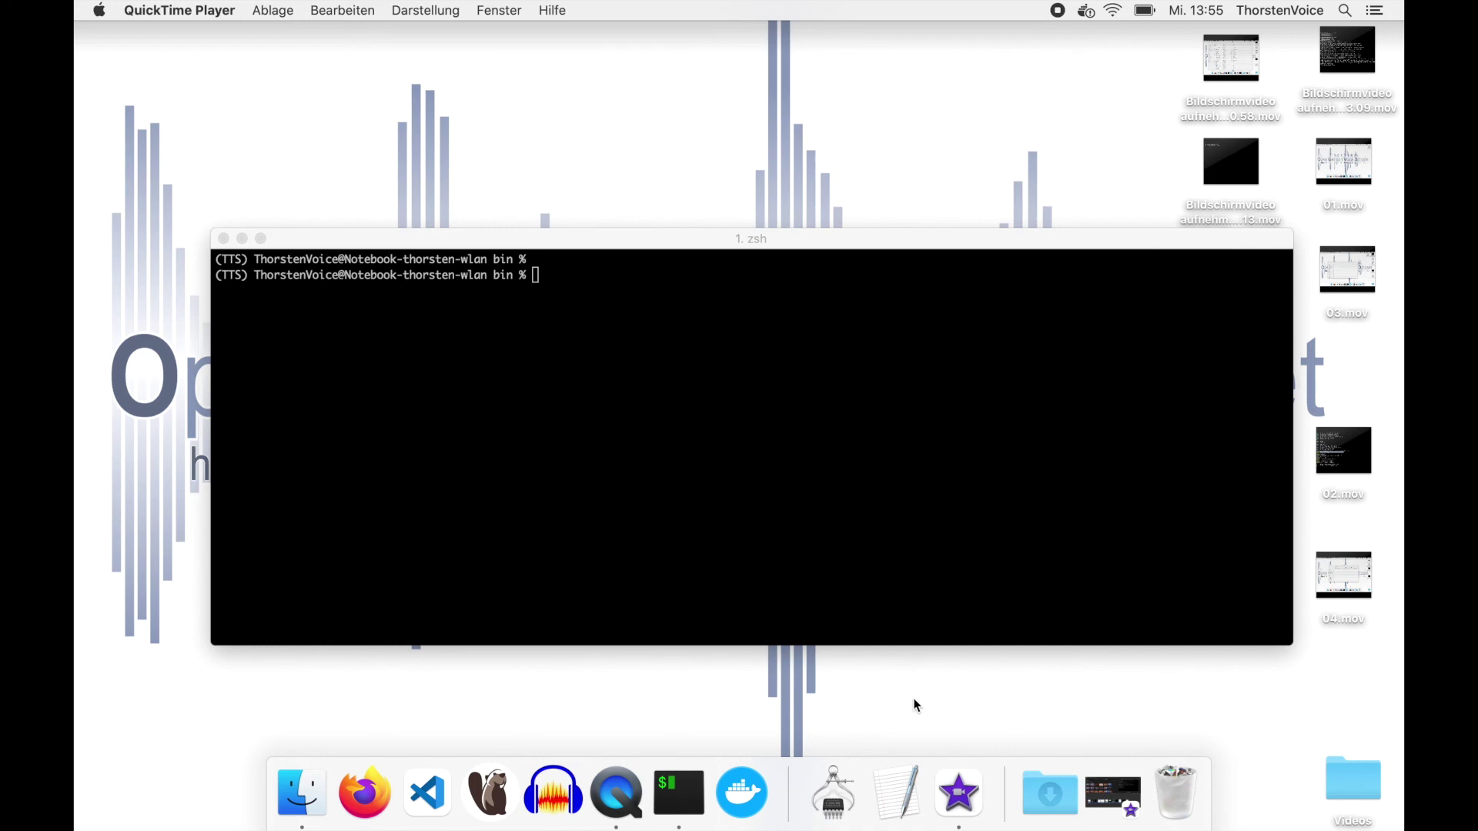
Switch to the iTerm2 terminal, make its window full screen and clear the old output.
left_click(785, 467)
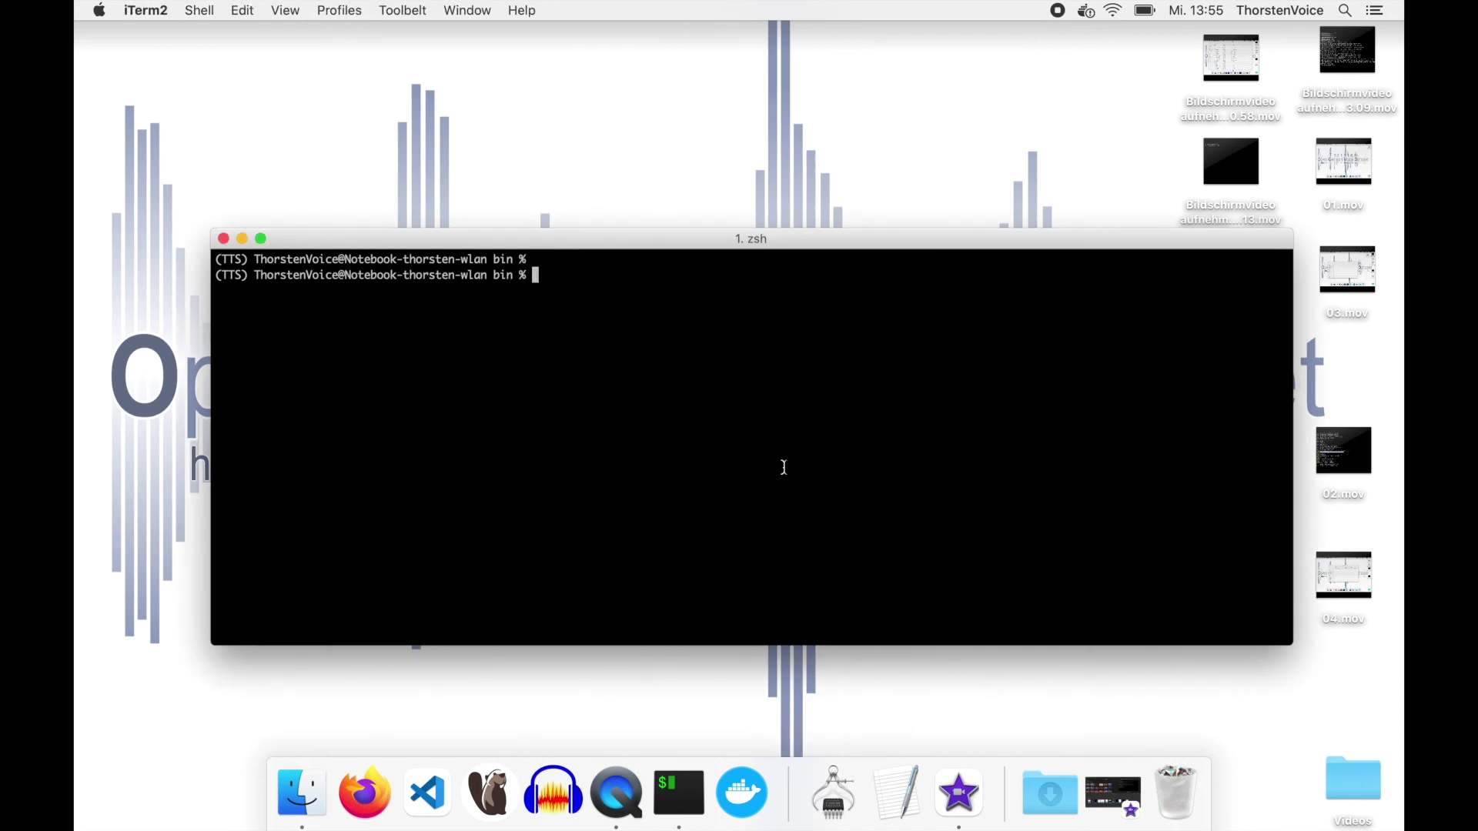
type("pwd")
left_click(261, 239)
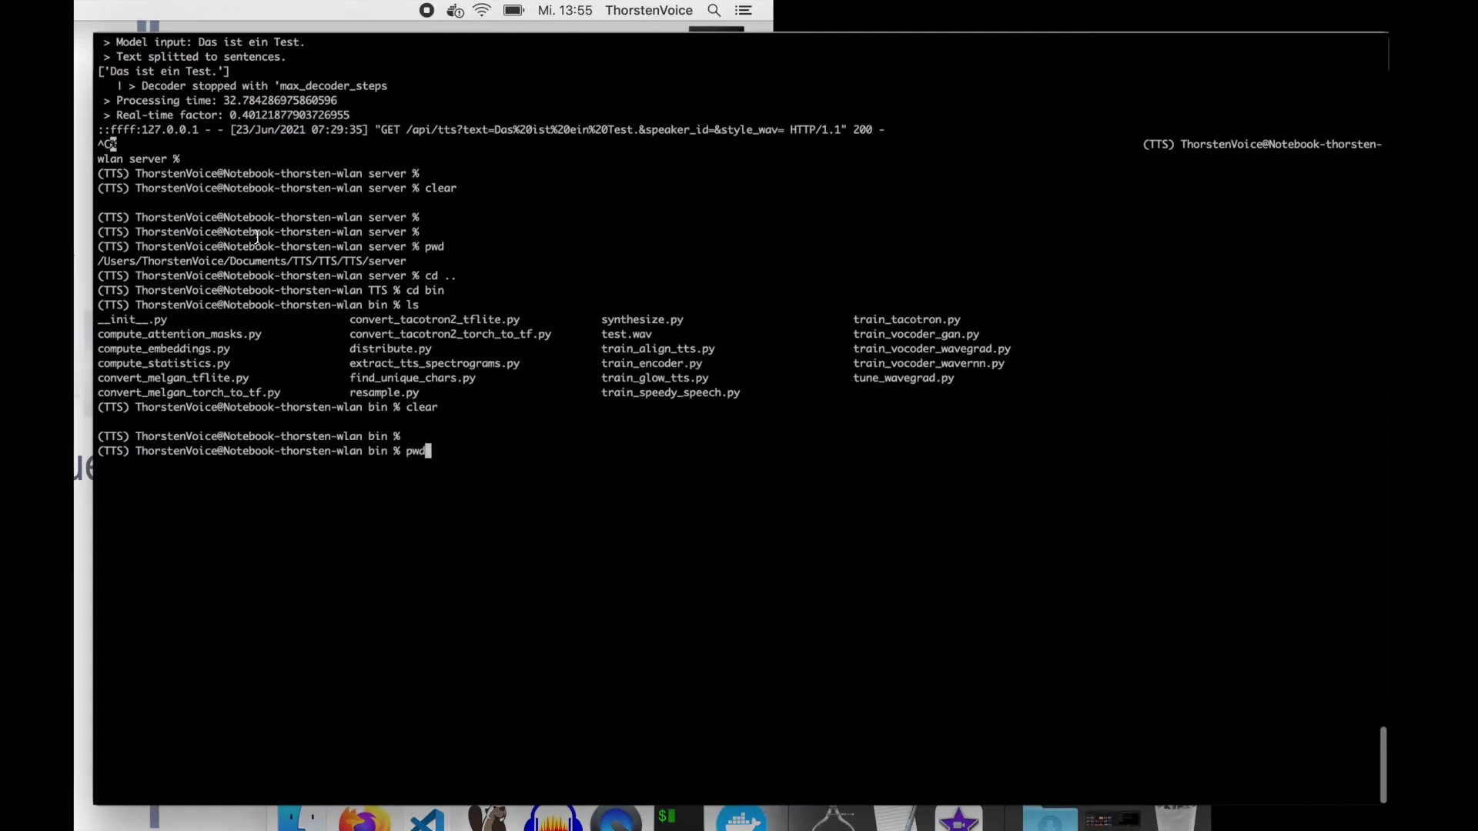
key("BackSpace")
key("BackSpace")
key("BackSpace")
type("cl")
key("Tab")
key("Return")
type("clear")
key("Return")
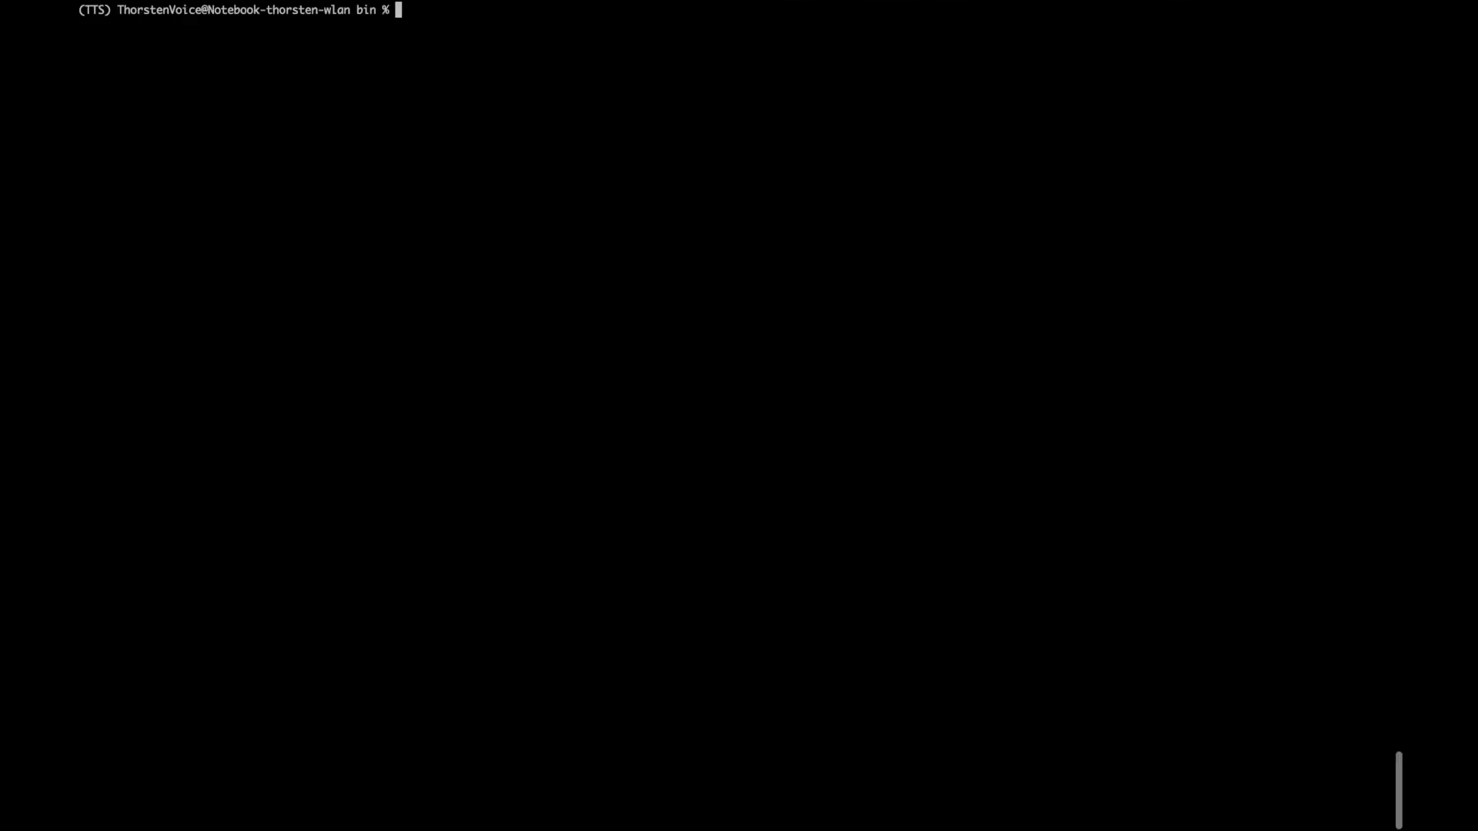
Print the current working directory with pwd and check the TTS/bin part of the path.
key("Return")
type("pwd")
key("Return")
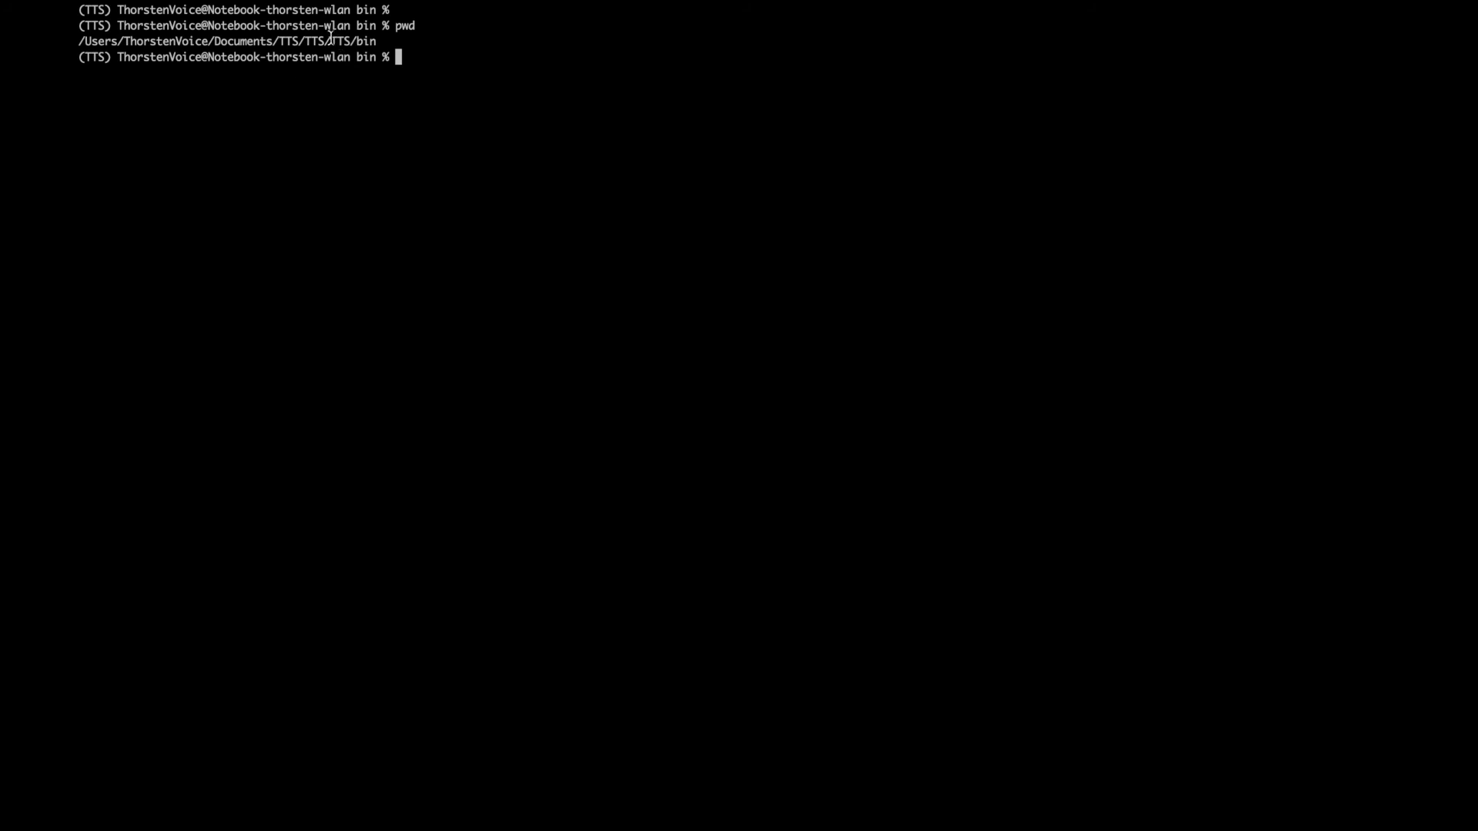
left_click_drag(328, 38, 378, 42)
left_click(467, 114)
List the contents of the bin folder and check for the script synthesize.py with ls.
type("ls")
key("Return")
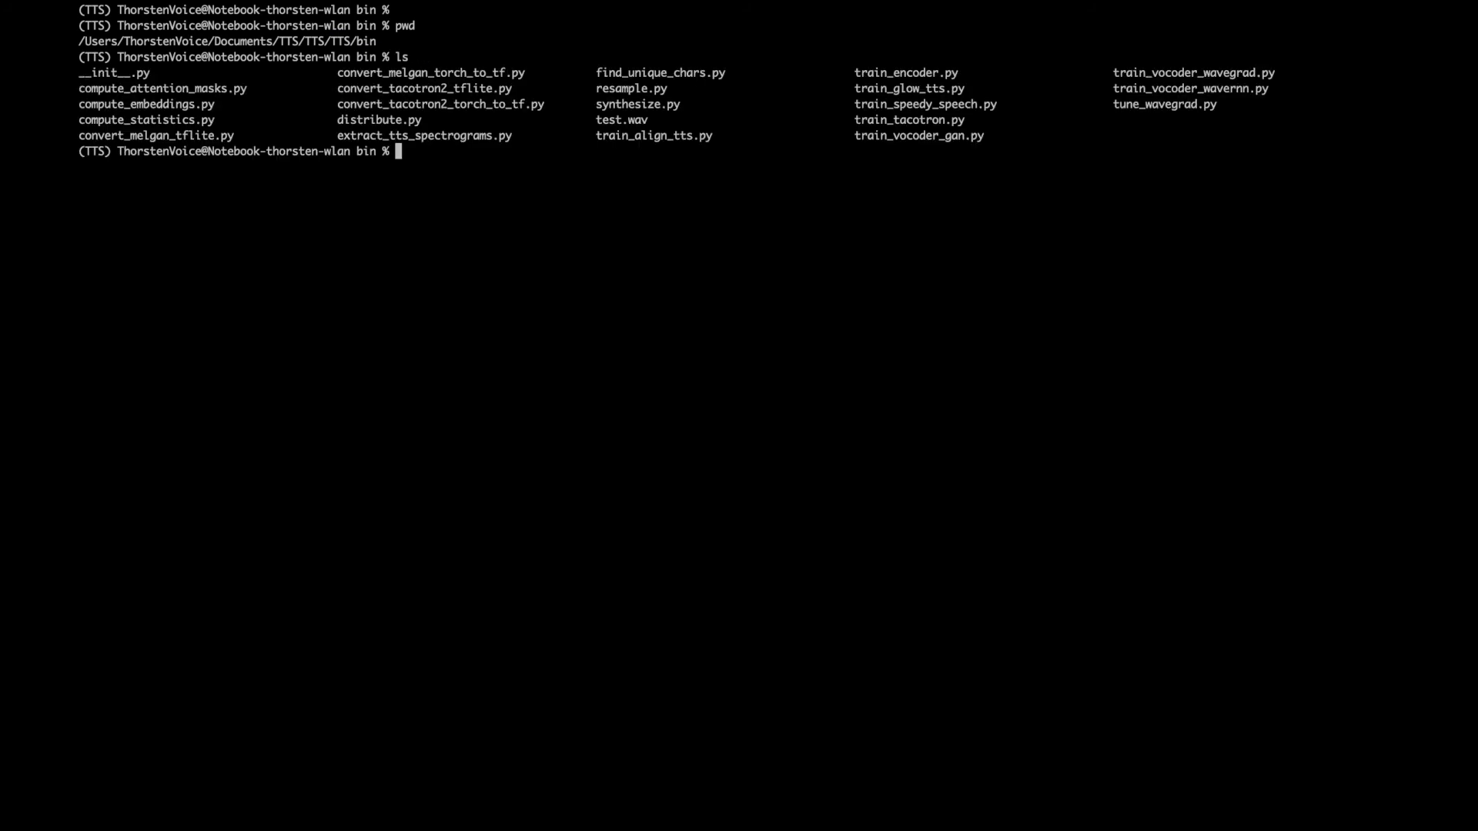
type("ls syn")
key("Tab")
key("Return")
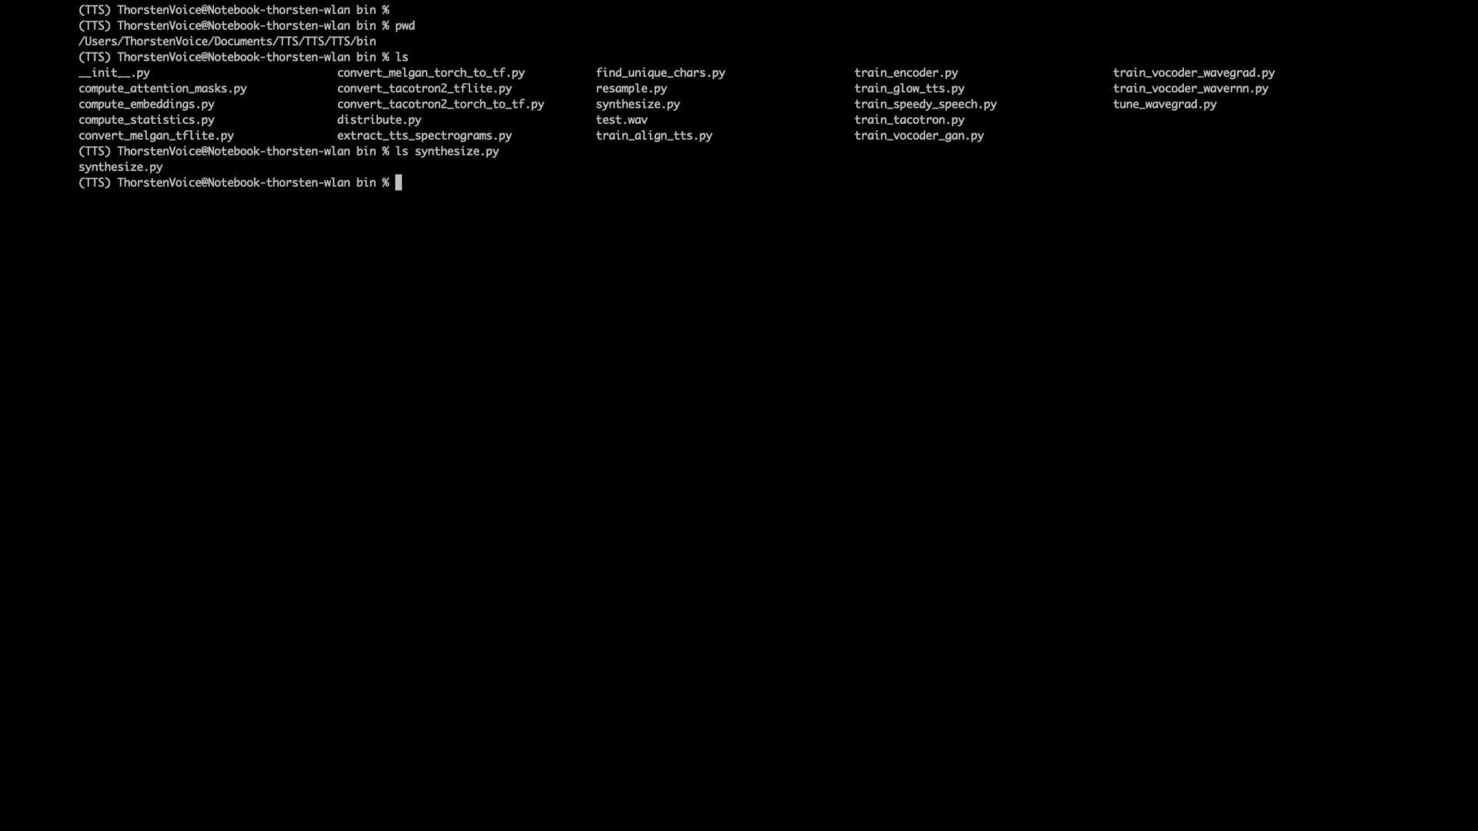